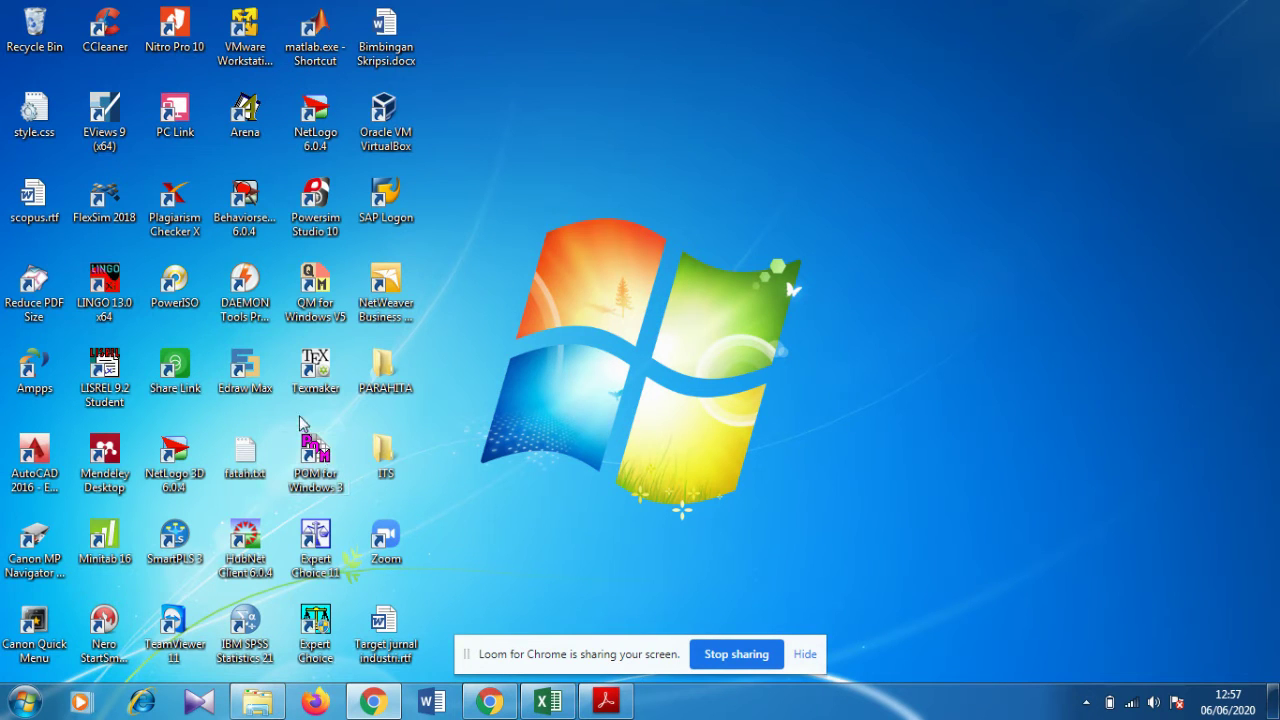
# Launch QM for Windows from the desktop and dismiss the quick start instructions
pyautogui.doubleClick(315, 285)
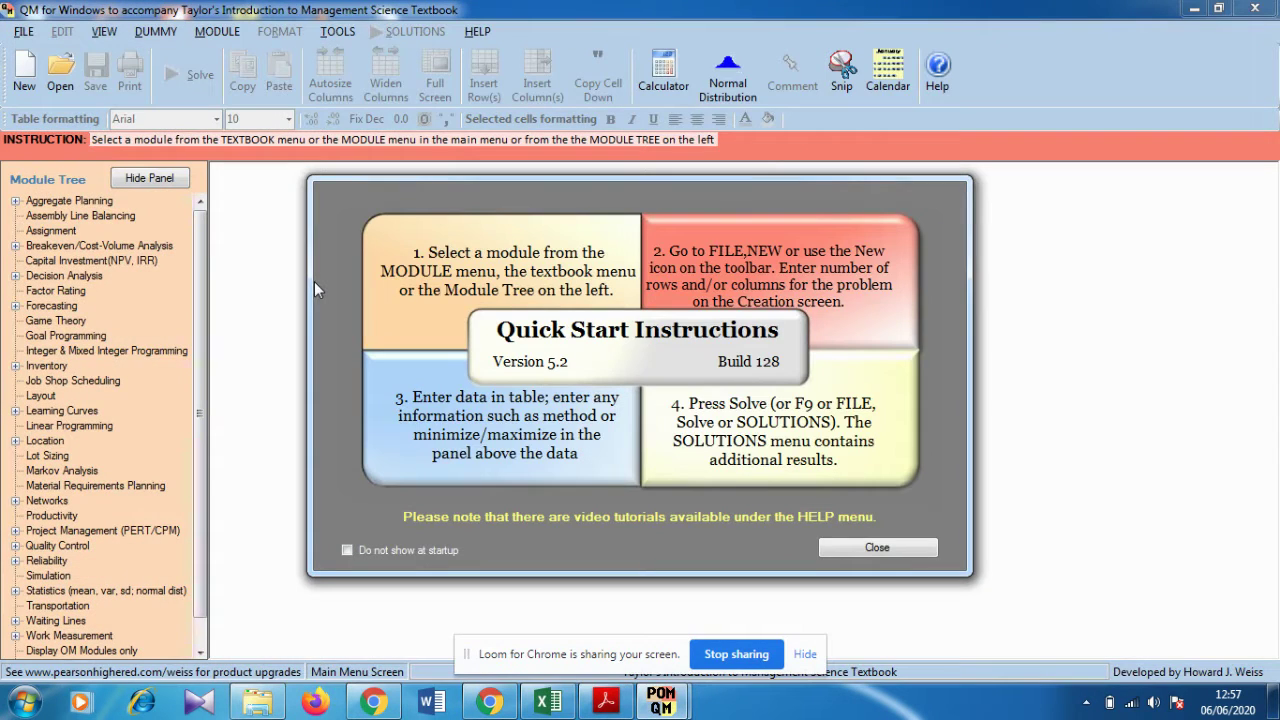
pyautogui.click(886, 548)
# Limit the module list to QM modules only and switch it back to displaying all modules
pyautogui.click(218, 32)
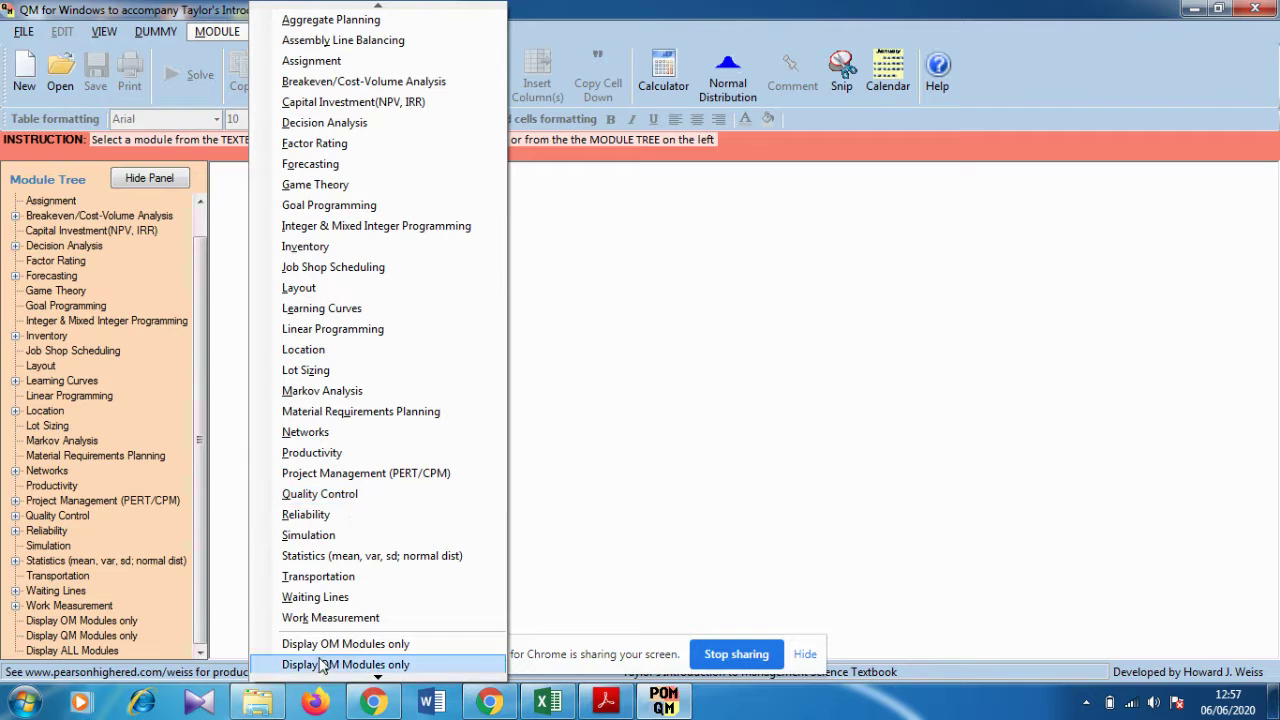
pyautogui.click(378, 665)
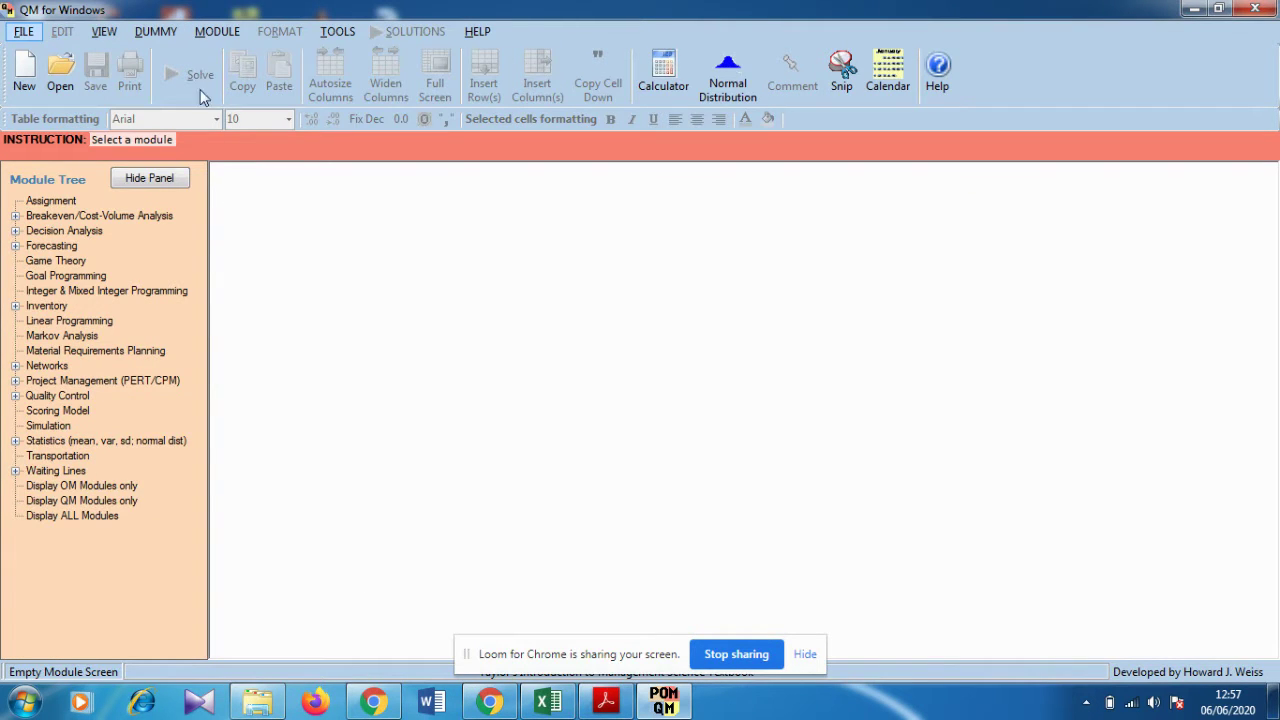
pyautogui.click(201, 36)
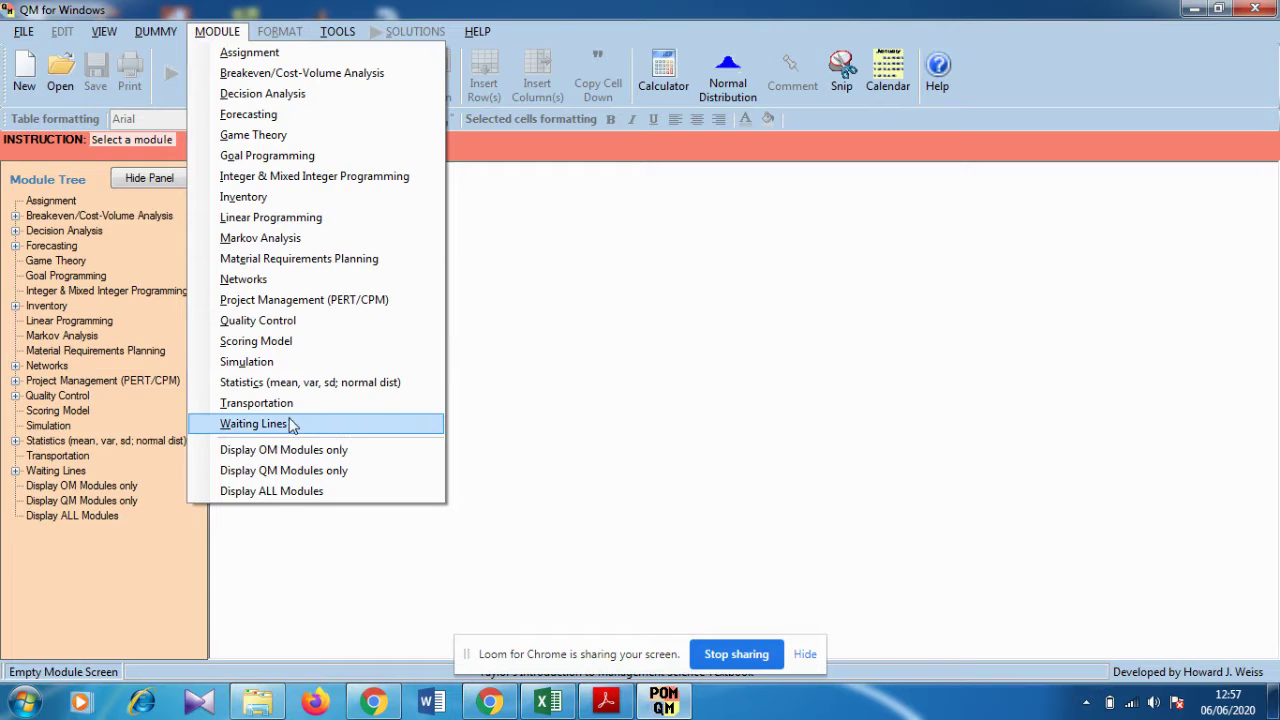
pyautogui.click(306, 492)
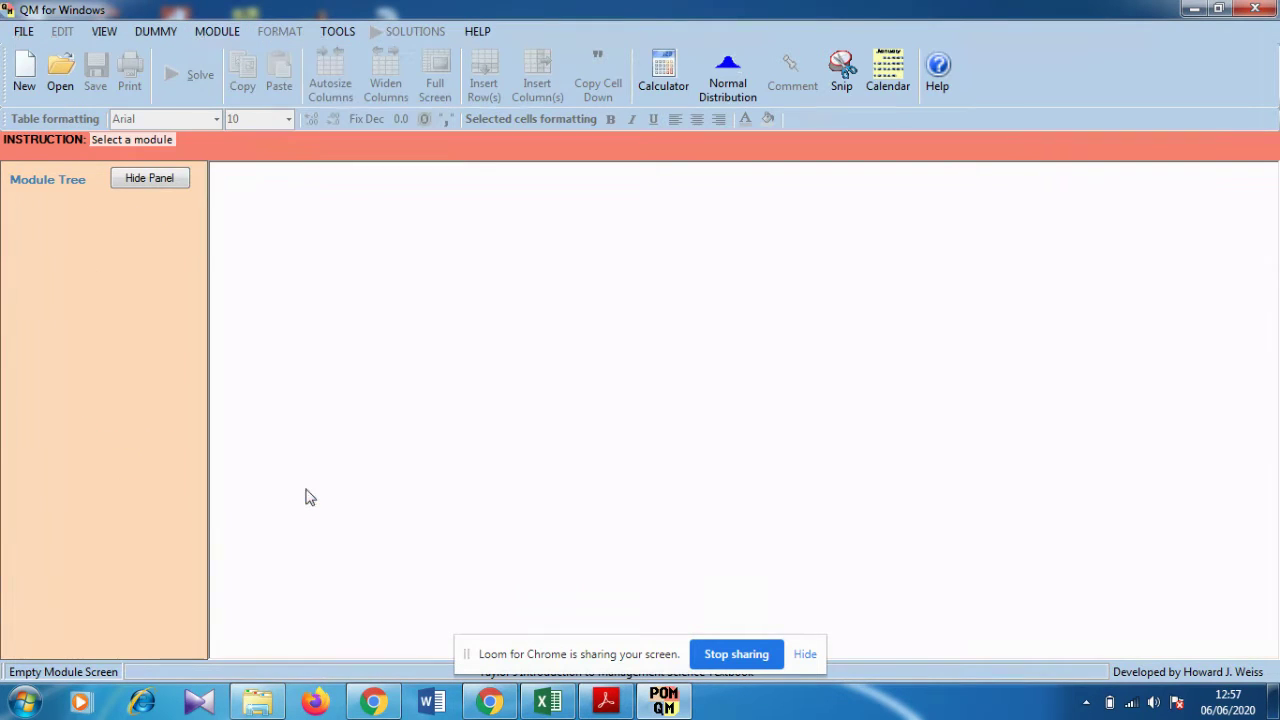
# Load the Forecasting module
pyautogui.click(218, 36)
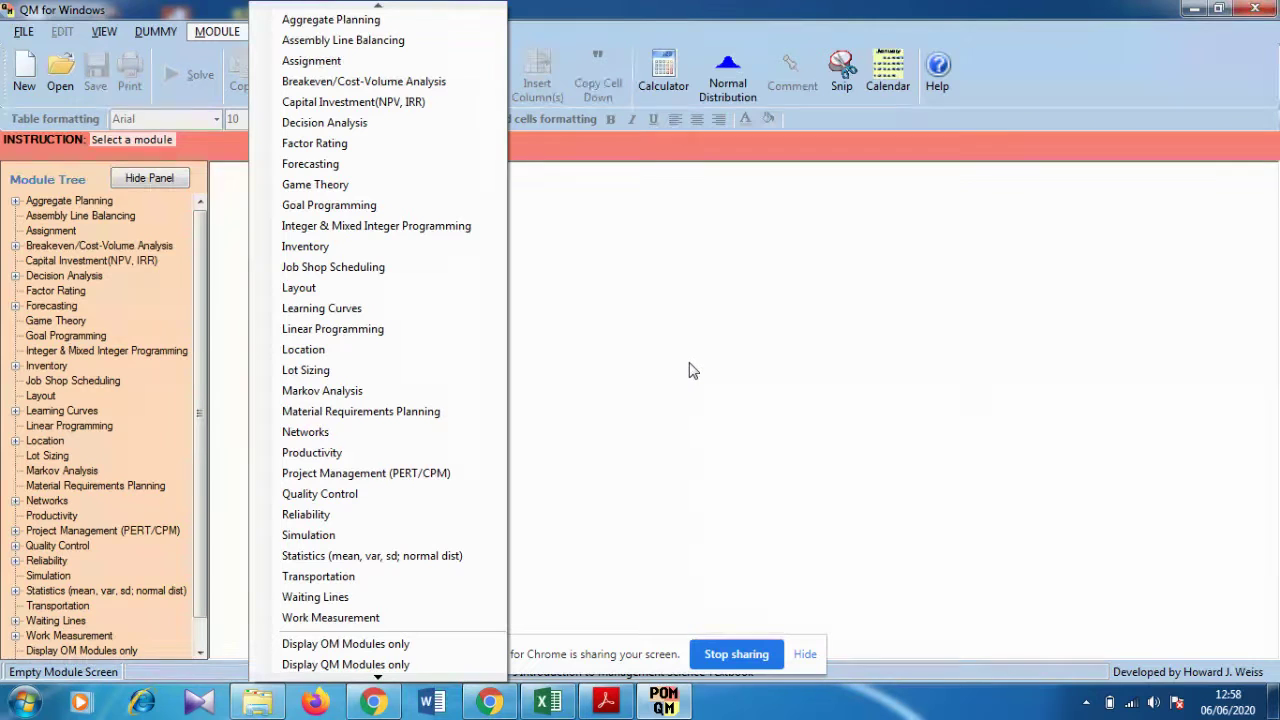
pyautogui.click(330, 166)
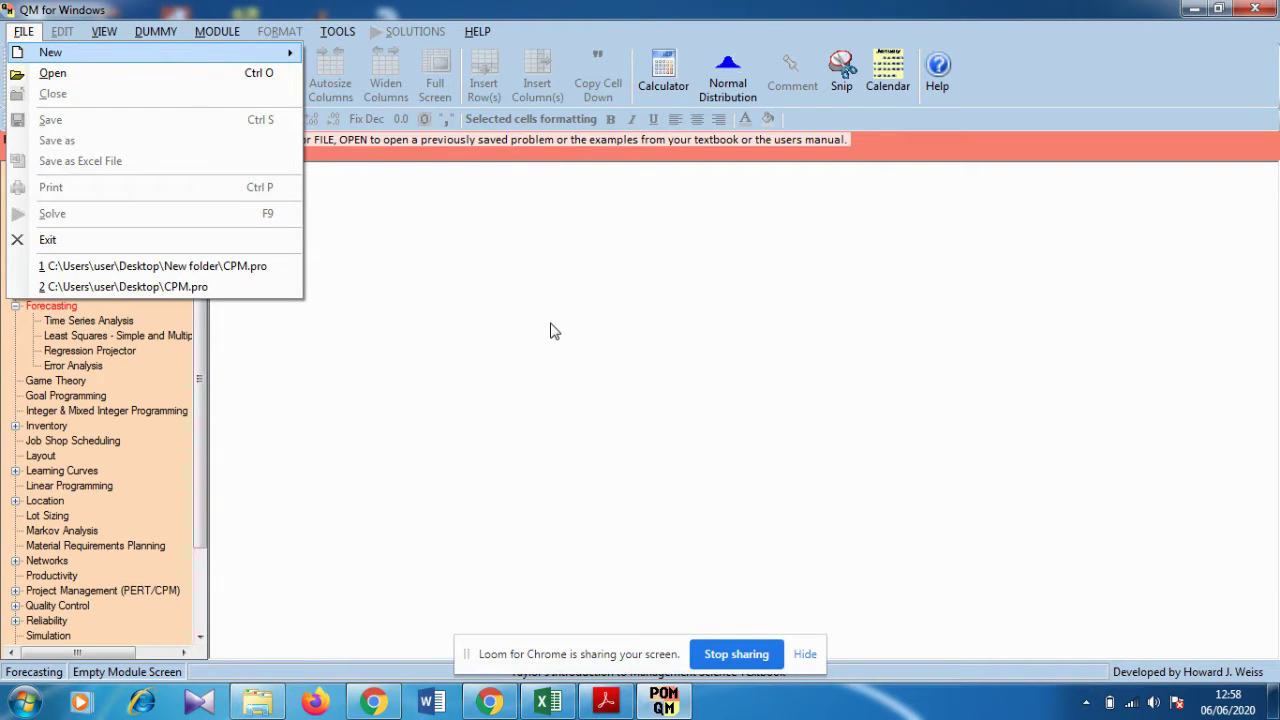
# Switch to Chrome and view the front and back cover photos of the Production Planning and Inventory Control book on Tokopedia
pyautogui.click(503, 705)
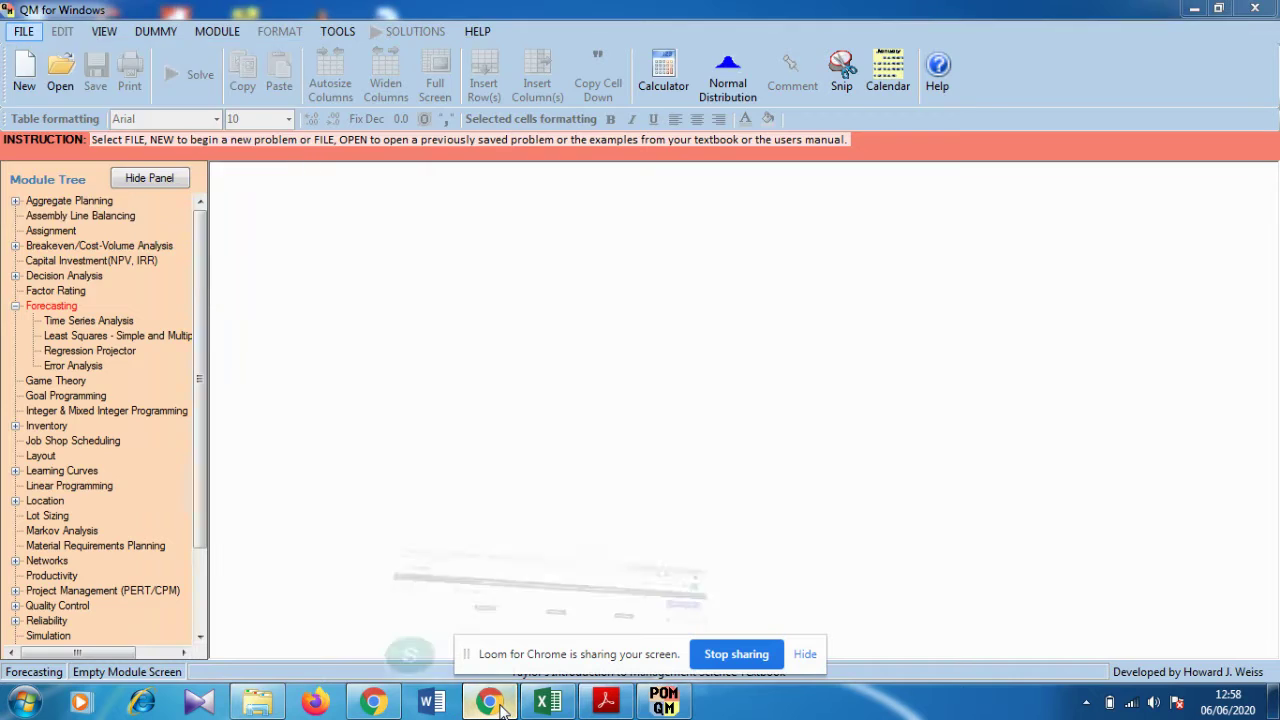
pyautogui.click(480, 15)
pyautogui.click(393, 12)
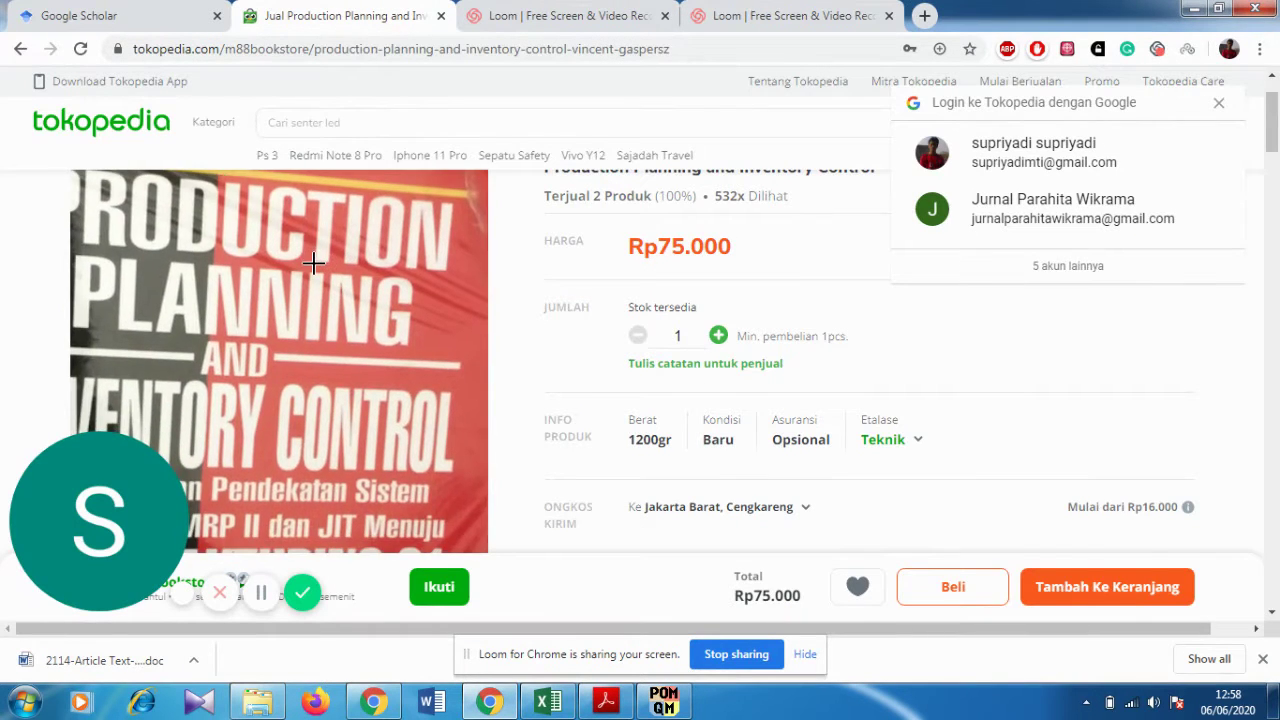
pyautogui.click(417, 348)
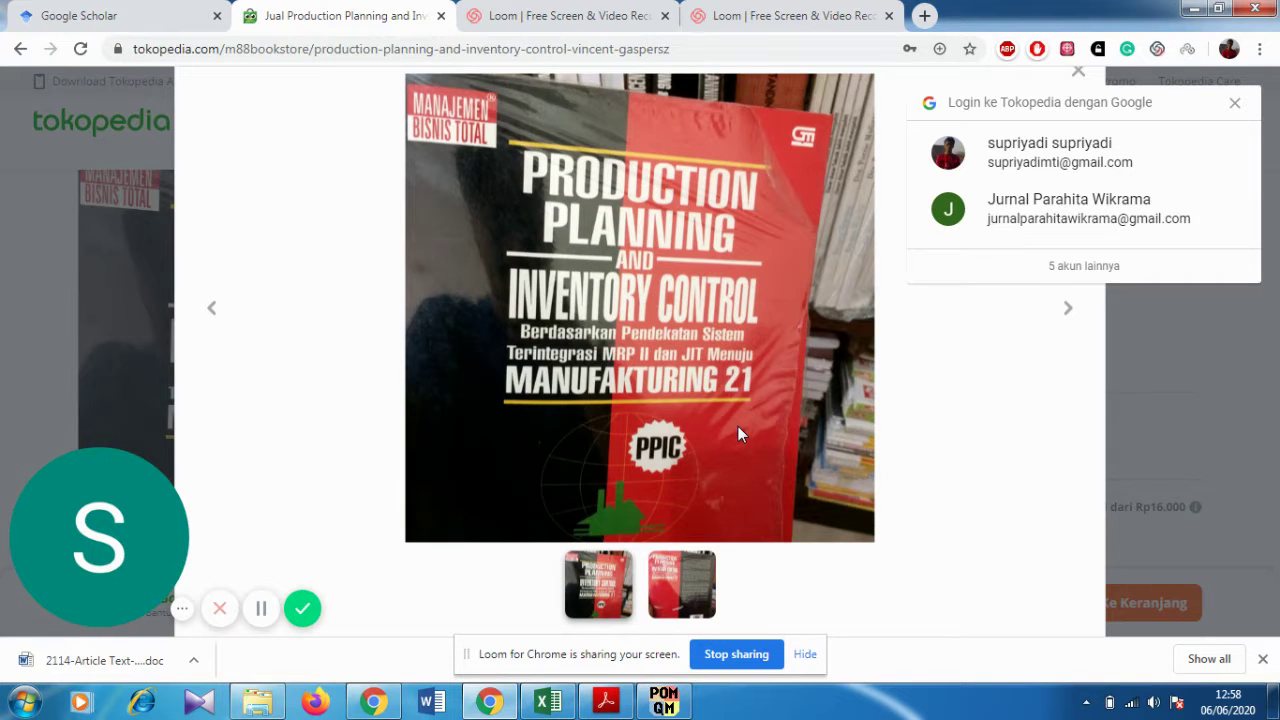
pyautogui.click(670, 576)
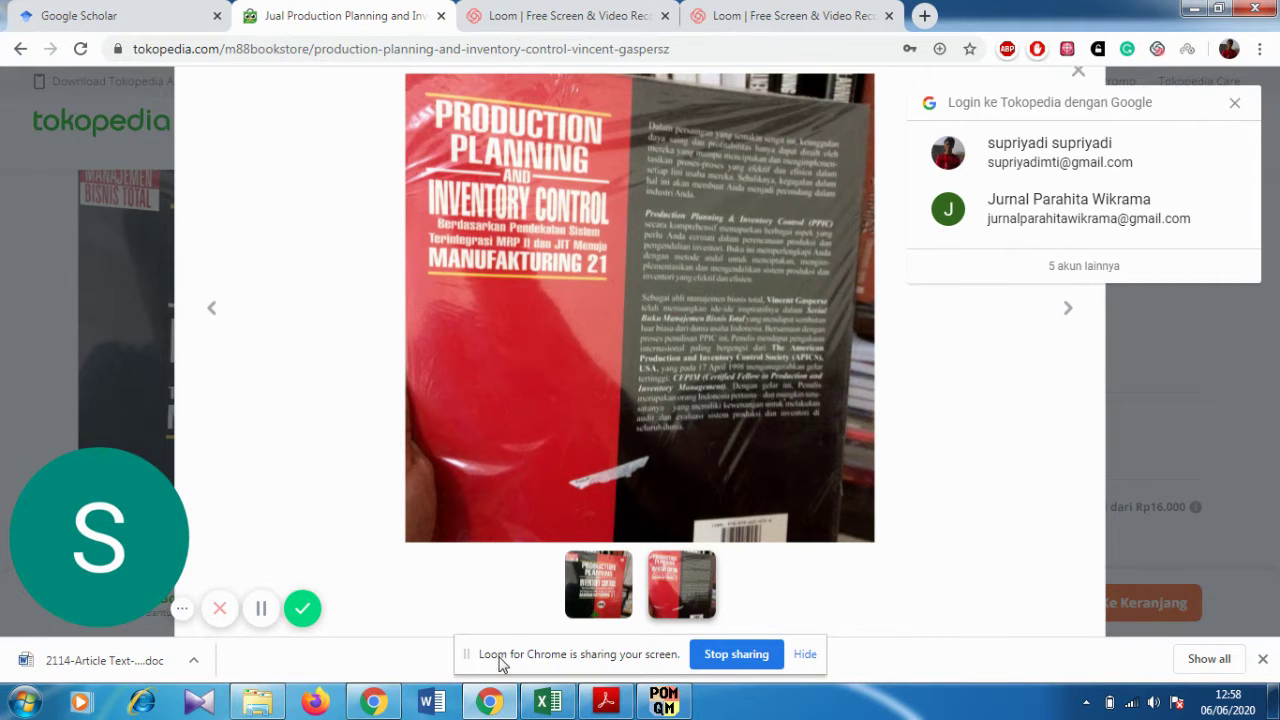
pyautogui.click(489, 703)
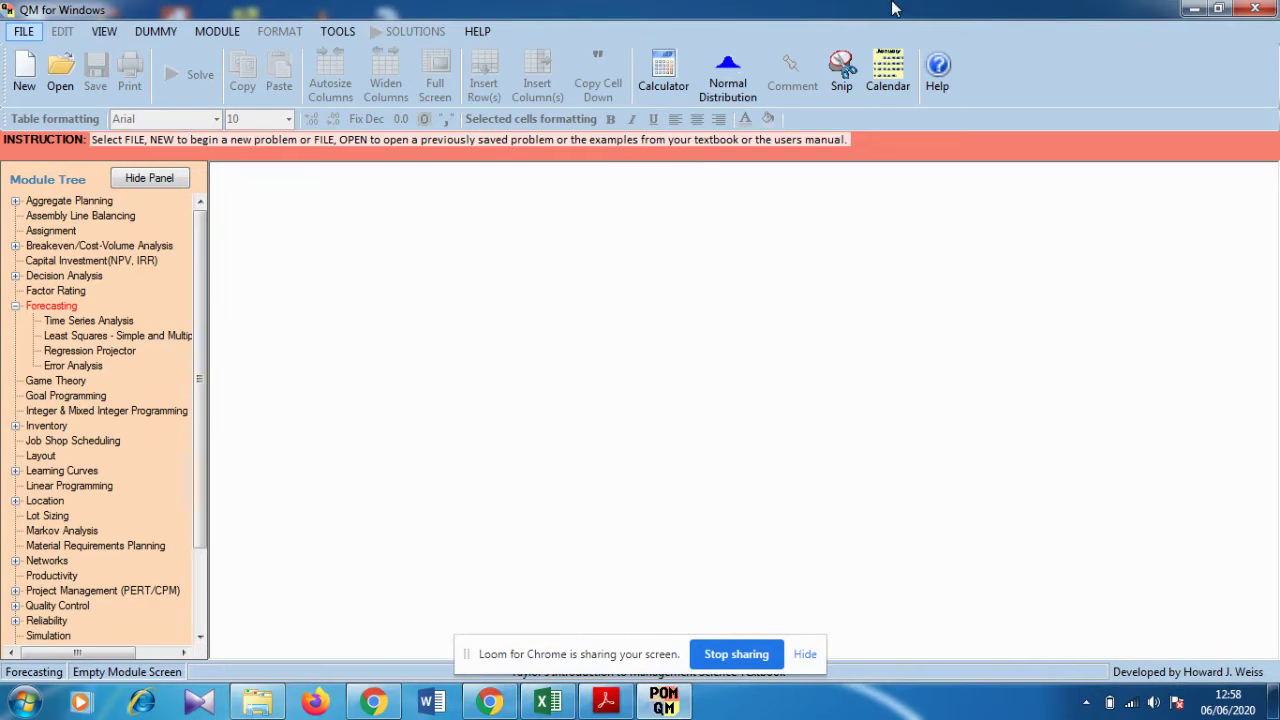
# Create a new Time Series Analysis data set in QM for Windows
pyautogui.click(232, 33)
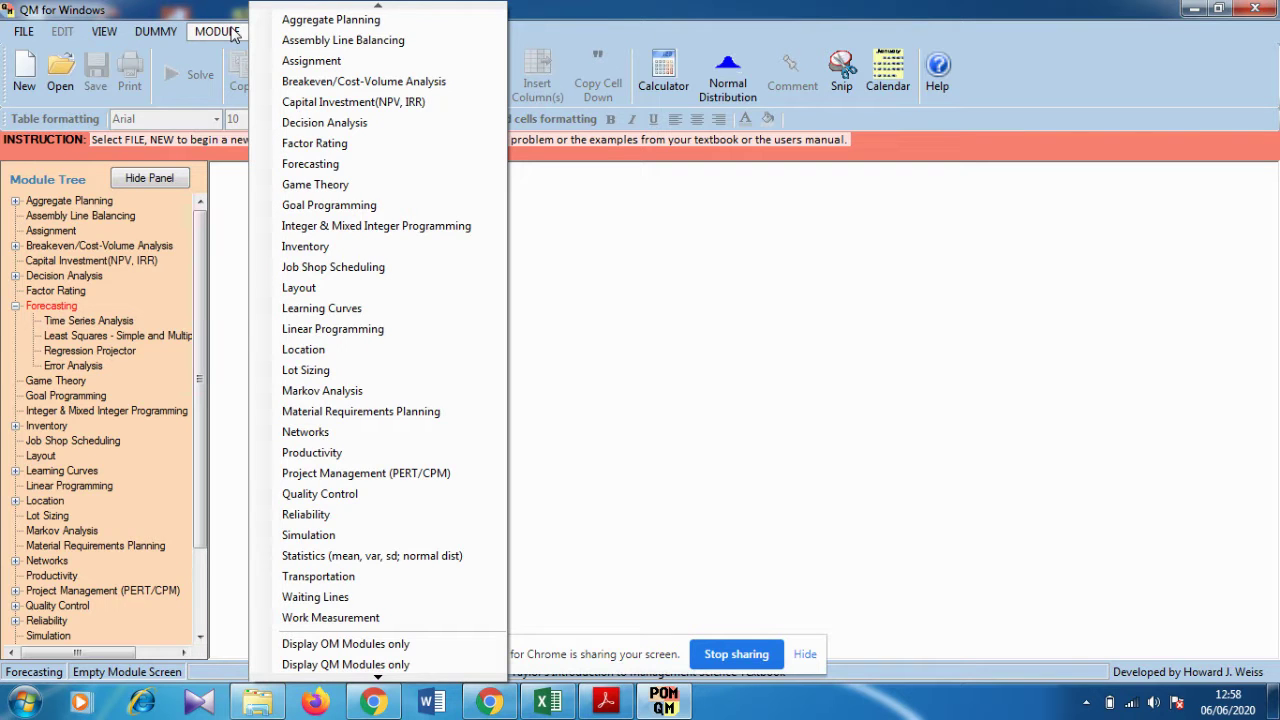
pyautogui.click(23, 31)
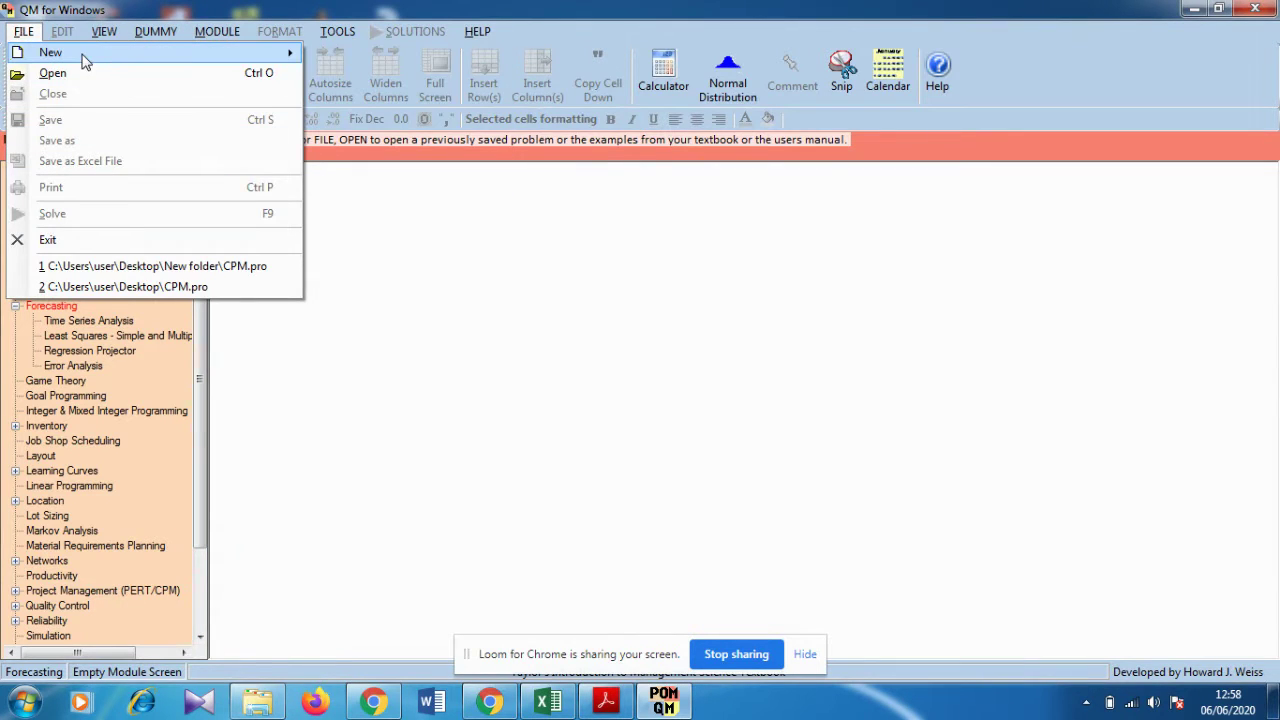
pyautogui.moveTo(85, 62)
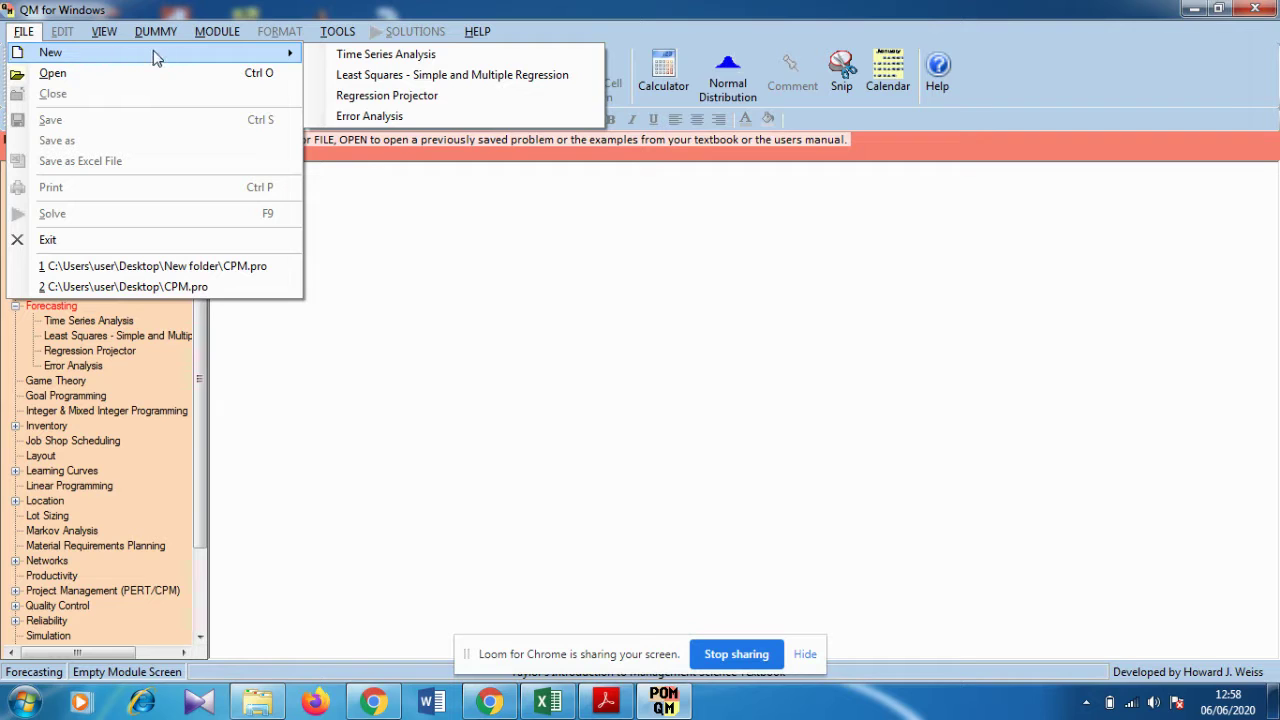
pyautogui.click(411, 72)
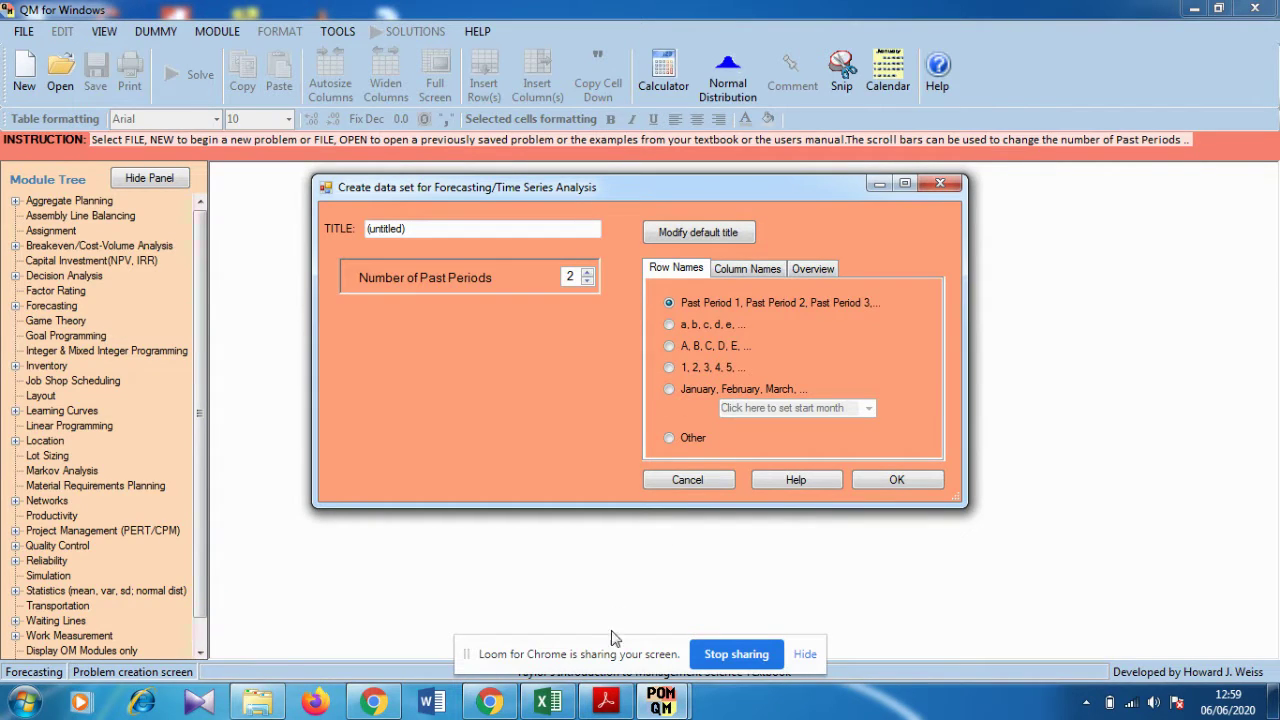
# Switch to Adobe Acrobat Reader and examine the title and abstract of the IKS-Filler production scheduling paper
pyautogui.click(617, 704)
pyautogui.scroll(15, 690, 410)
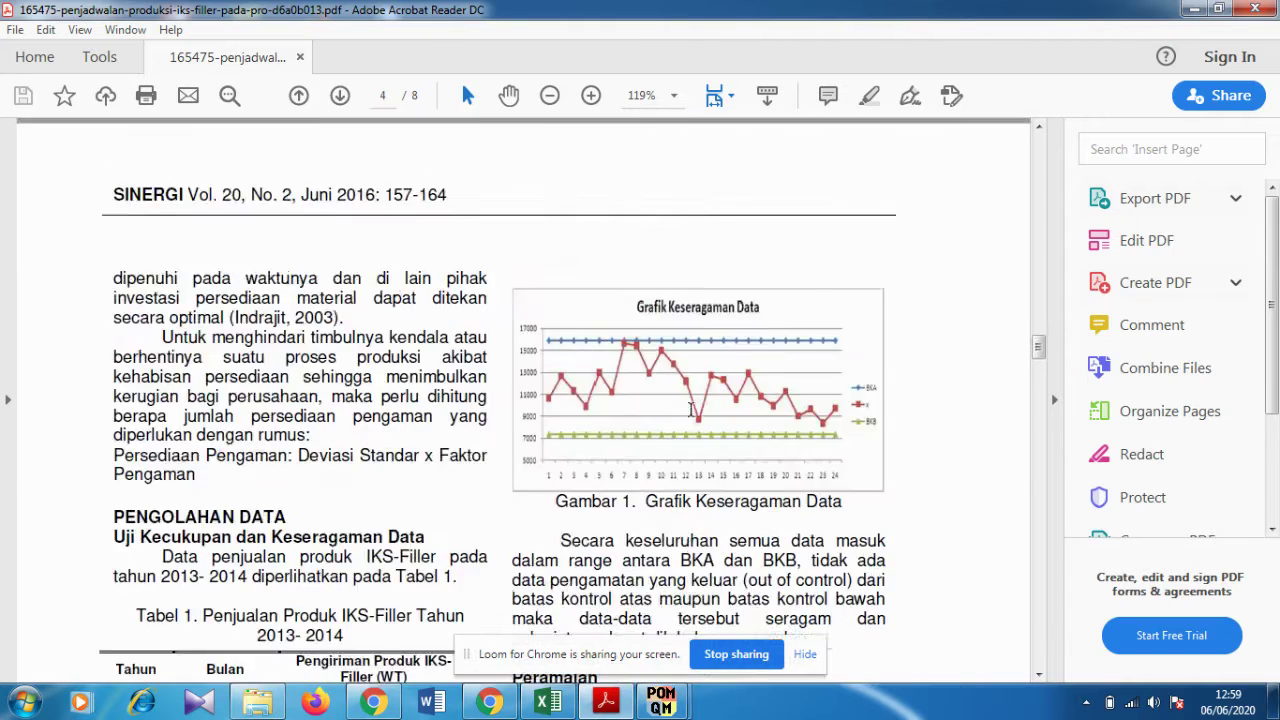
pyautogui.scroll(20, 690, 410)
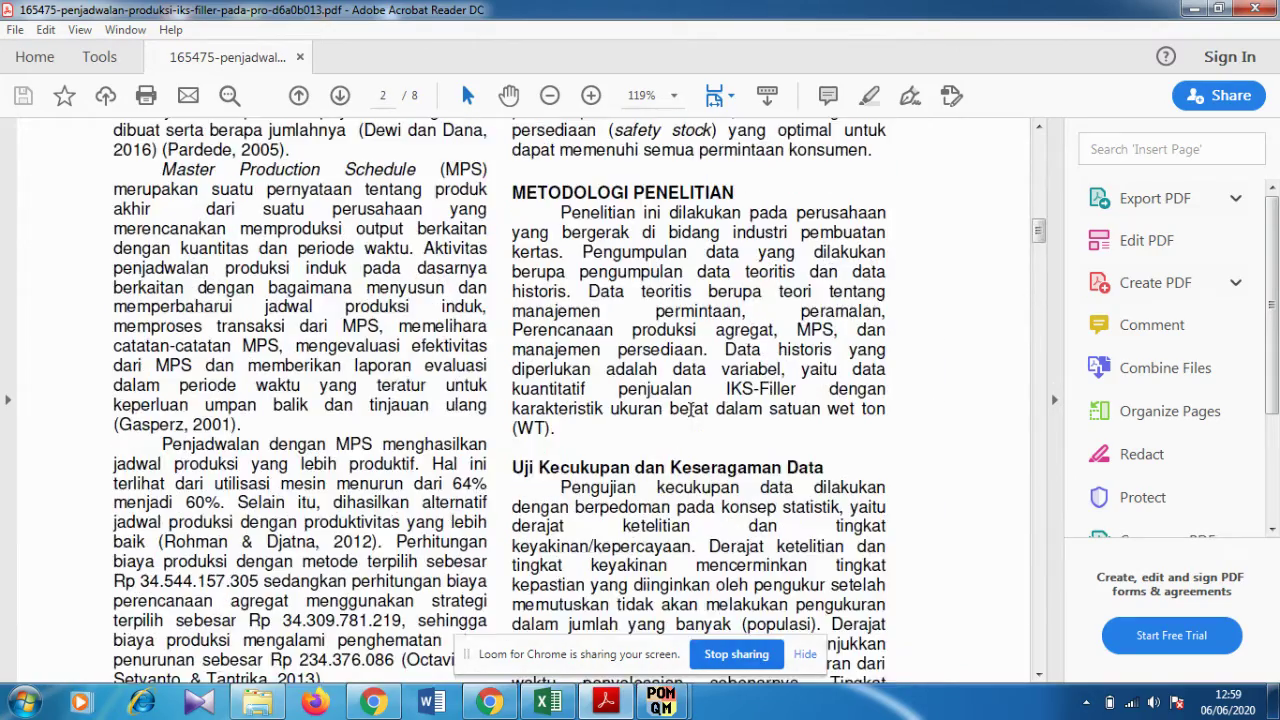
pyautogui.scroll(10, 690, 410)
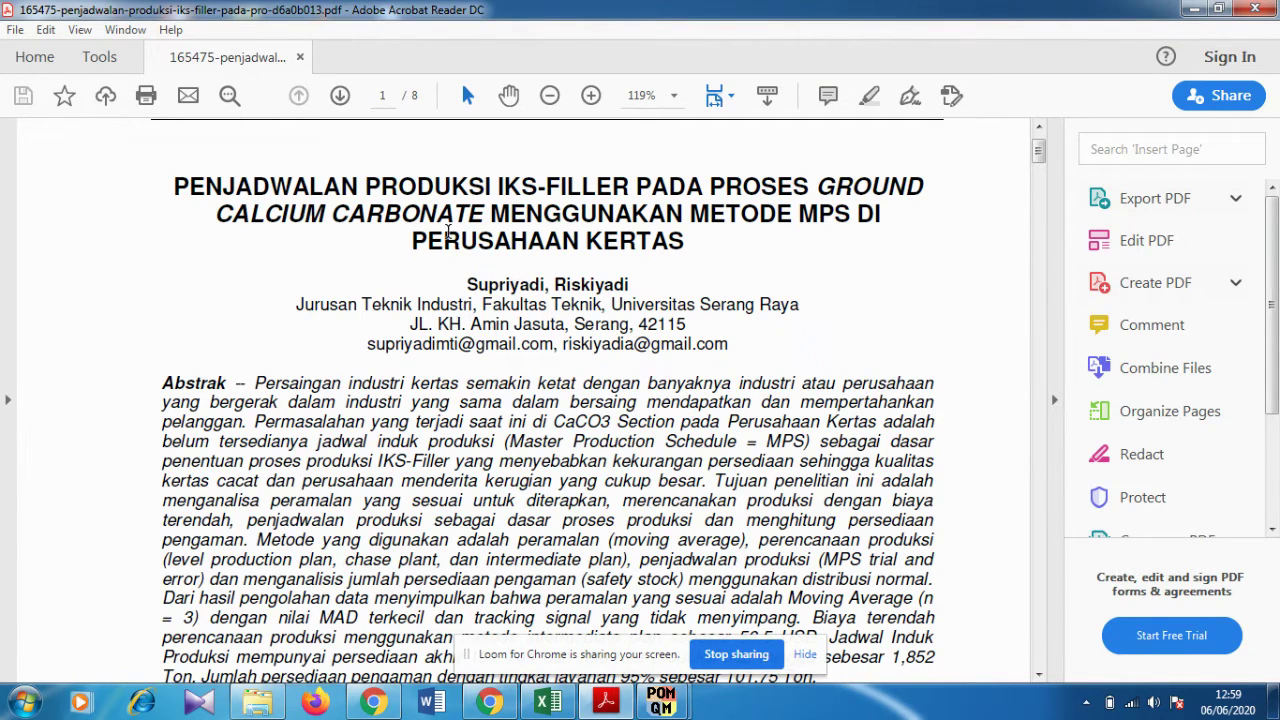
pyautogui.scroll(-15, 588, 230)
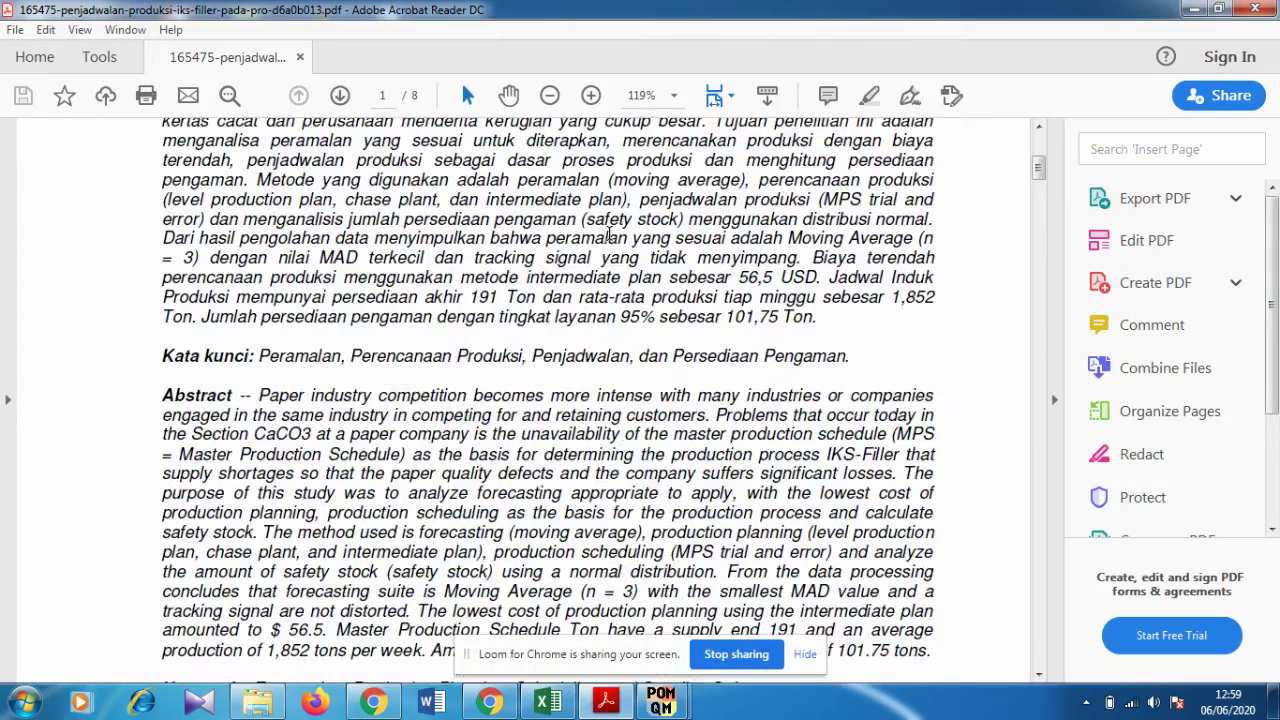
# Read through the paper's methodology sections on data adequacy, forecasting (Peramalan) and Master Production Schedule
pyautogui.scroll(-15, 612, 233)
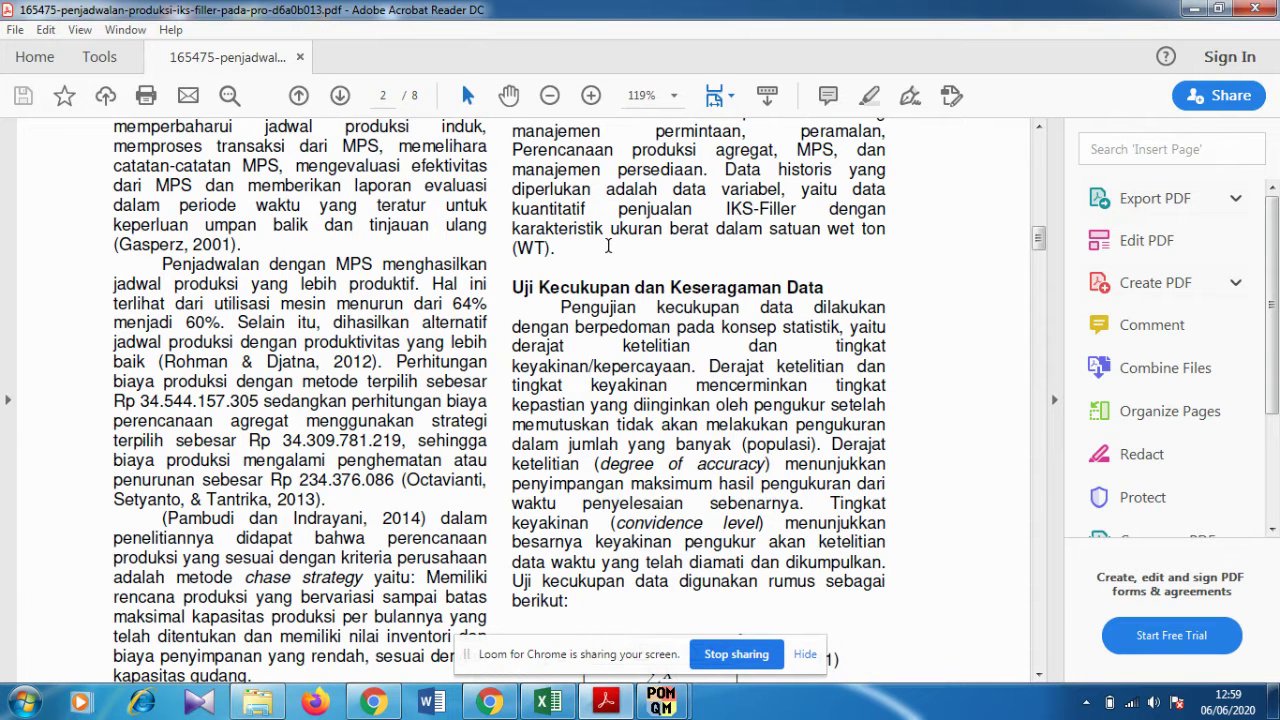
pyautogui.scroll(-10, 607, 245)
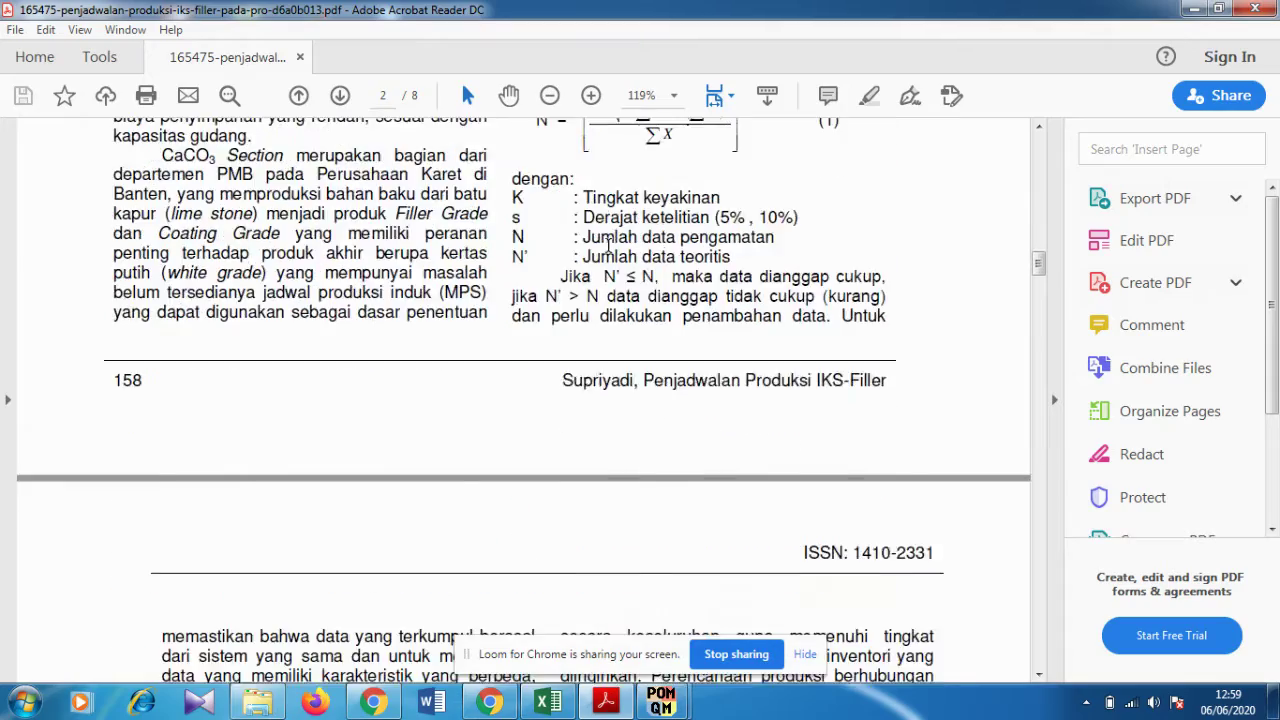
pyautogui.scroll(-18, 608, 245)
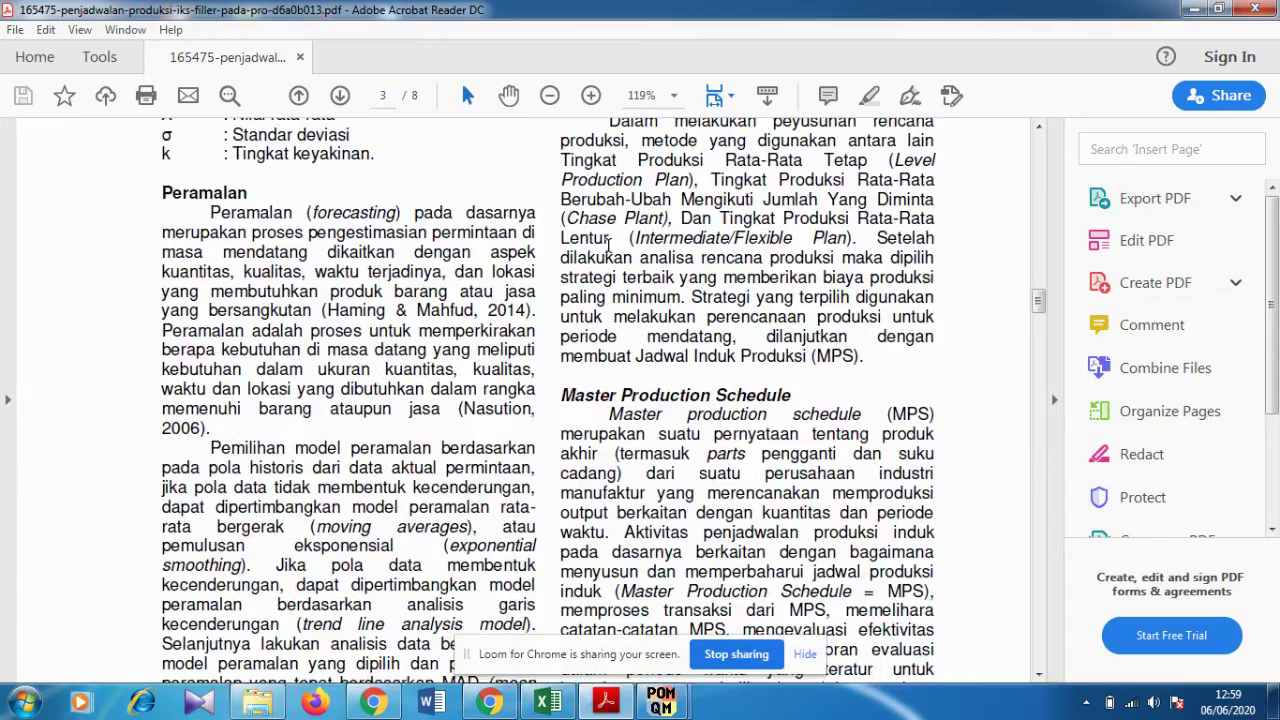
pyautogui.scroll(3, 866, 385)
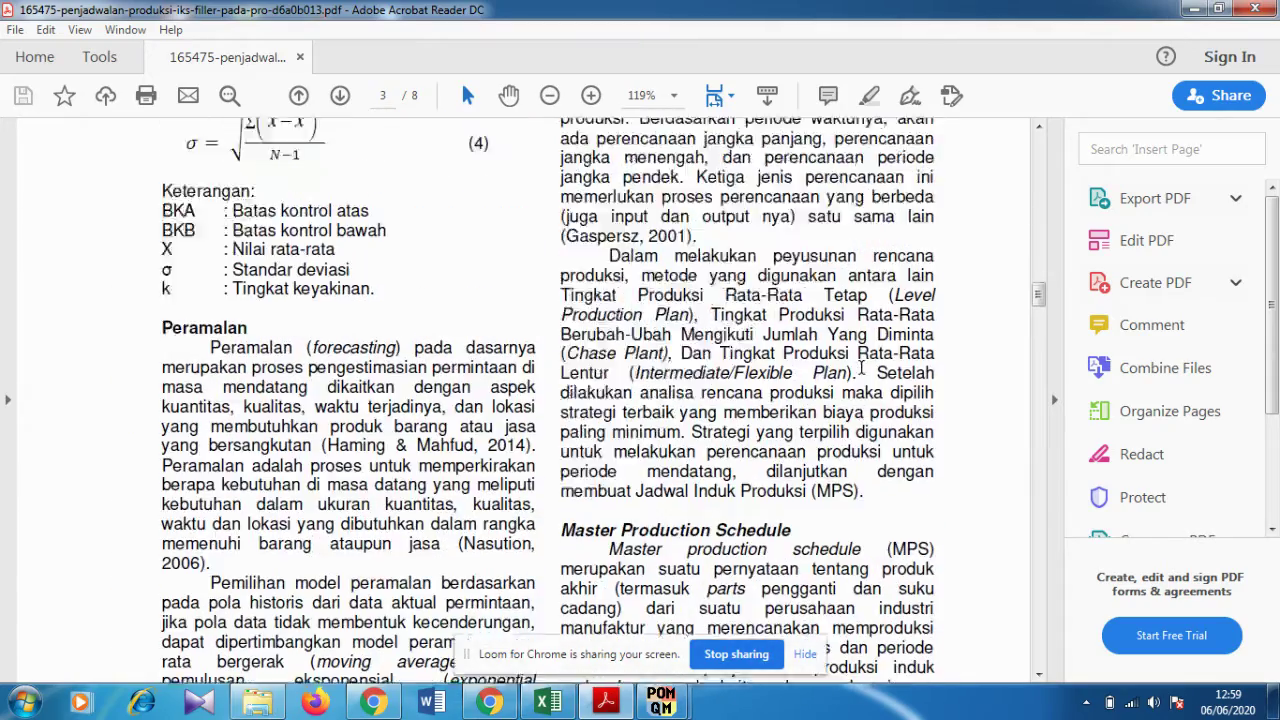
pyautogui.scroll(8, 861, 368)
pyautogui.scroll(-17, 333, 335)
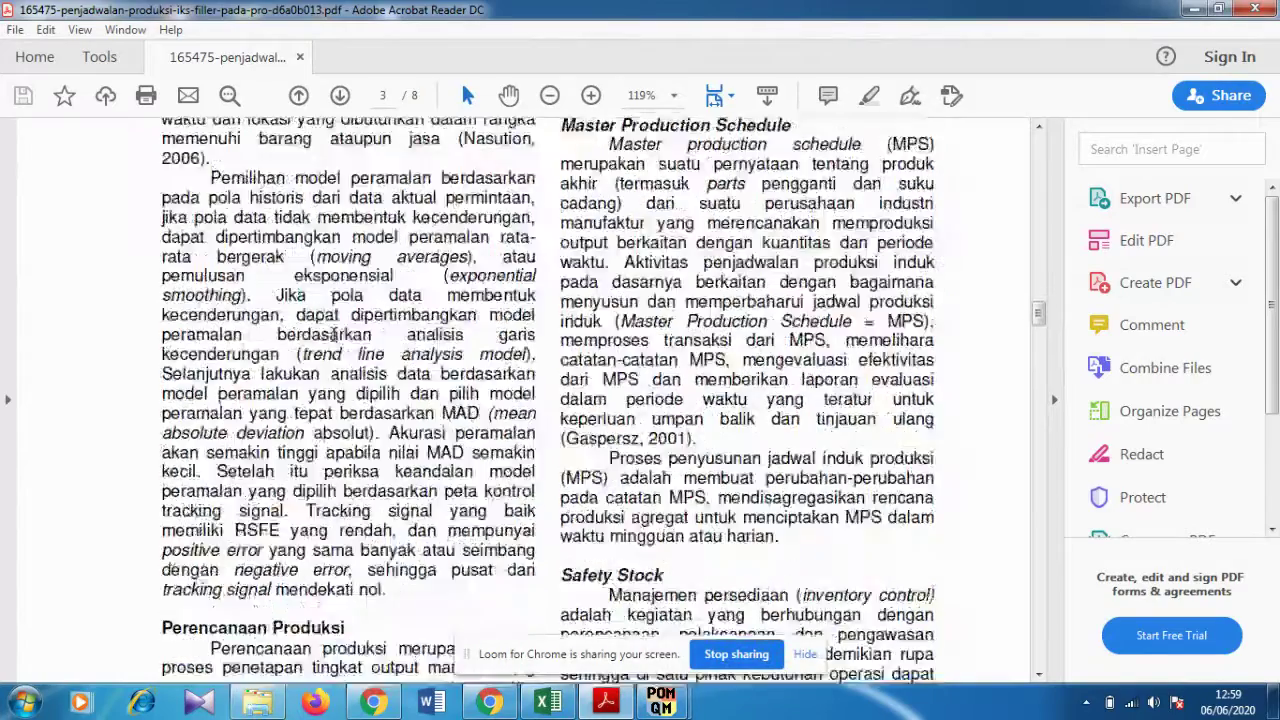
pyautogui.scroll(-13, 333, 335)
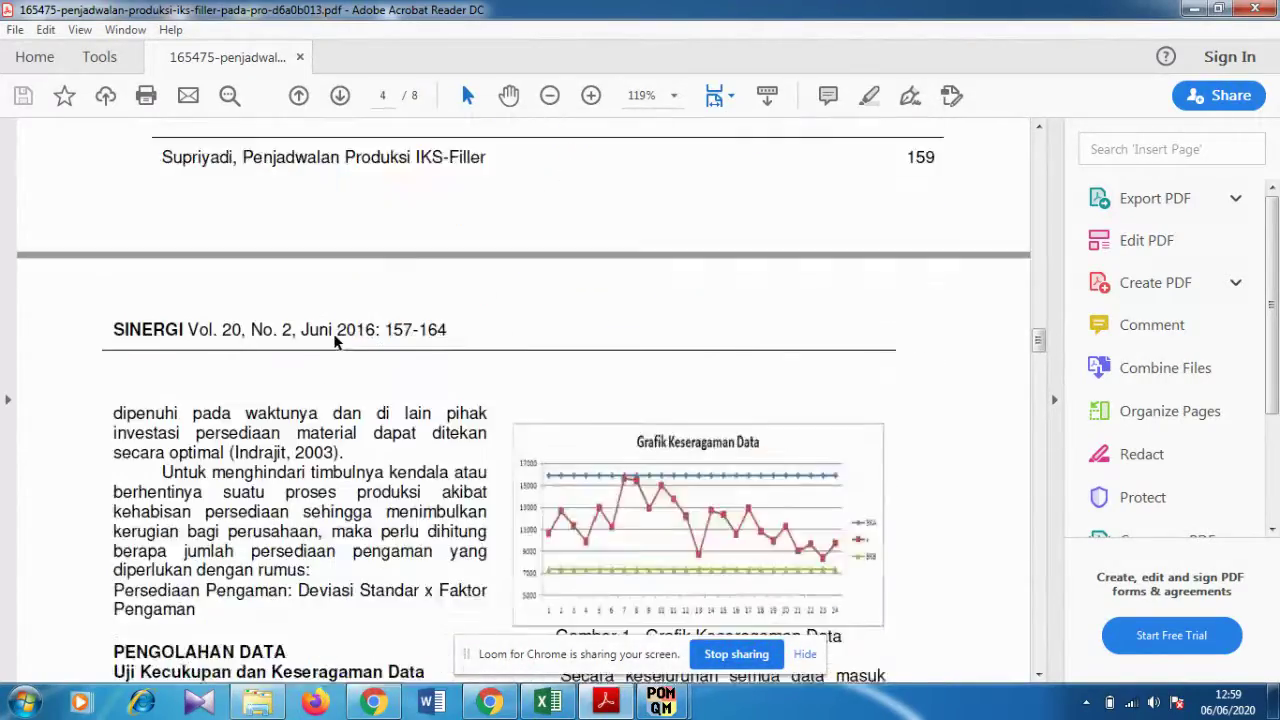
# Examine the paper's Tabel 1 of monthly IKS-Filler sales for 2013-2014, the data uniformity graph and the Peramalan section
pyautogui.scroll(-9, 336, 341)
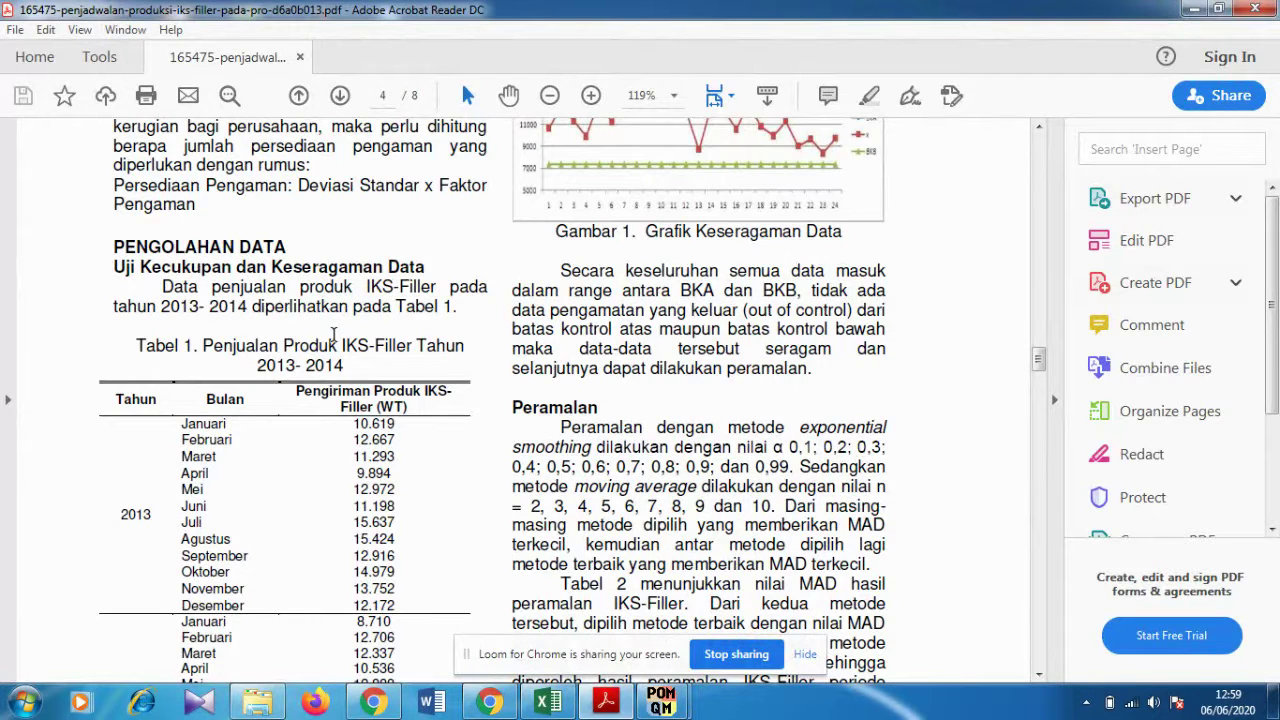
pyautogui.scroll(4, 333, 335)
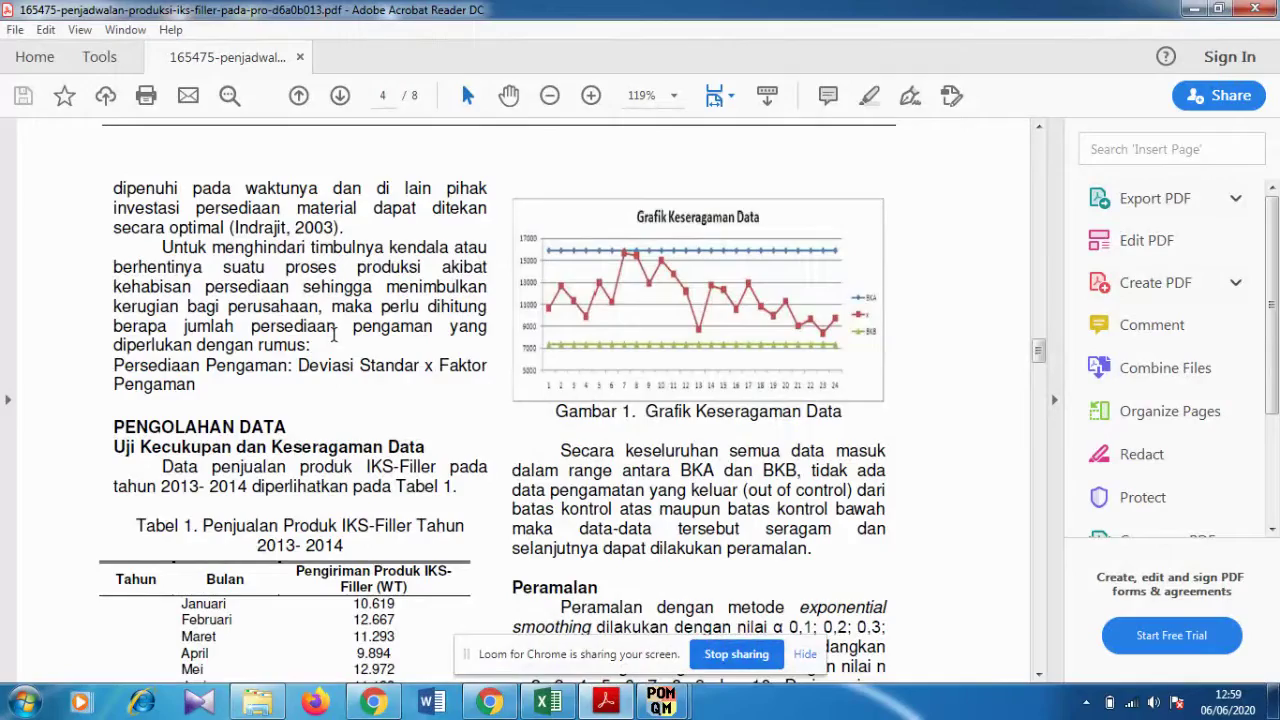
pyautogui.scroll(-12, 333, 335)
pyautogui.scroll(-2, 333, 335)
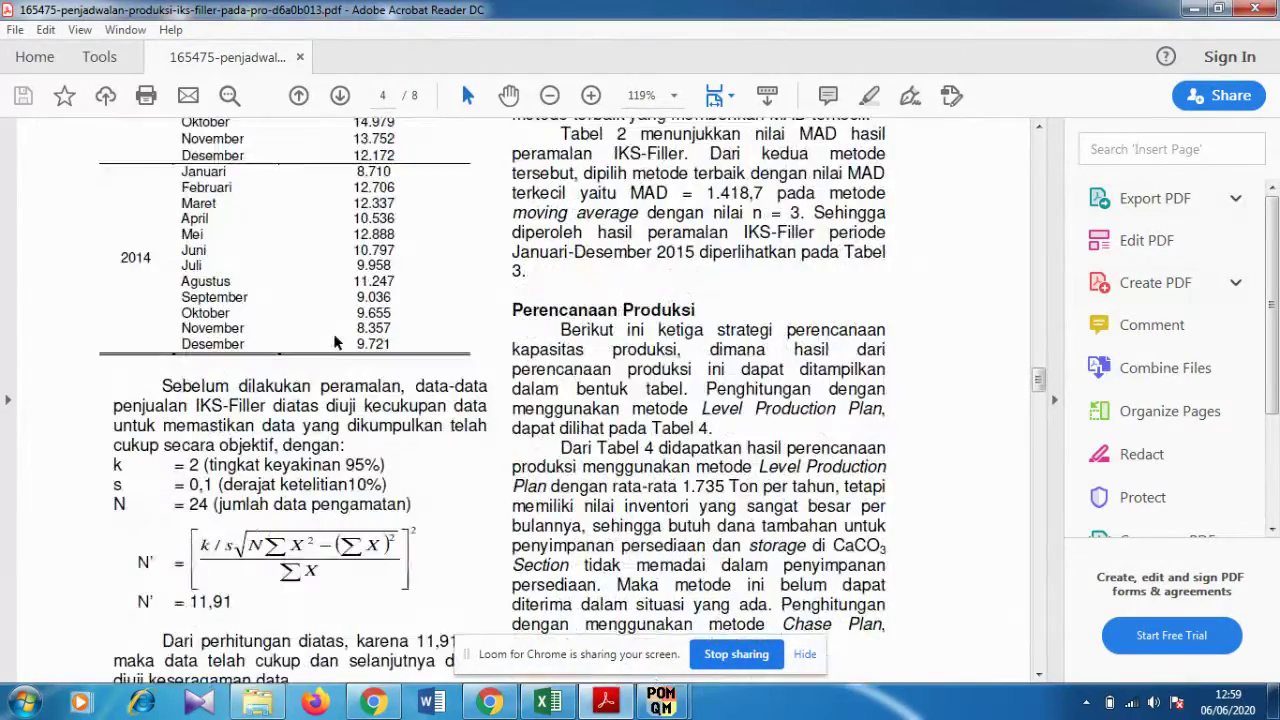
pyautogui.scroll(-2, 333, 335)
pyautogui.scroll(17, 333, 335)
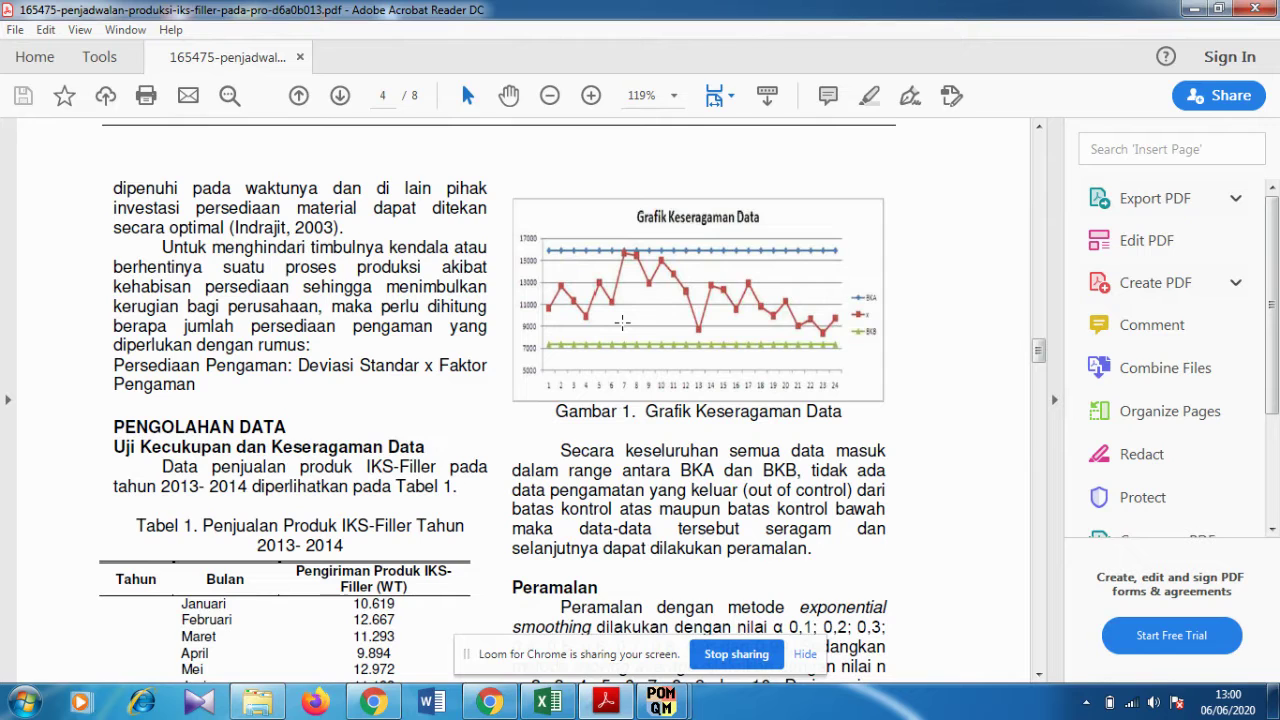
pyautogui.scroll(-6, 621, 321)
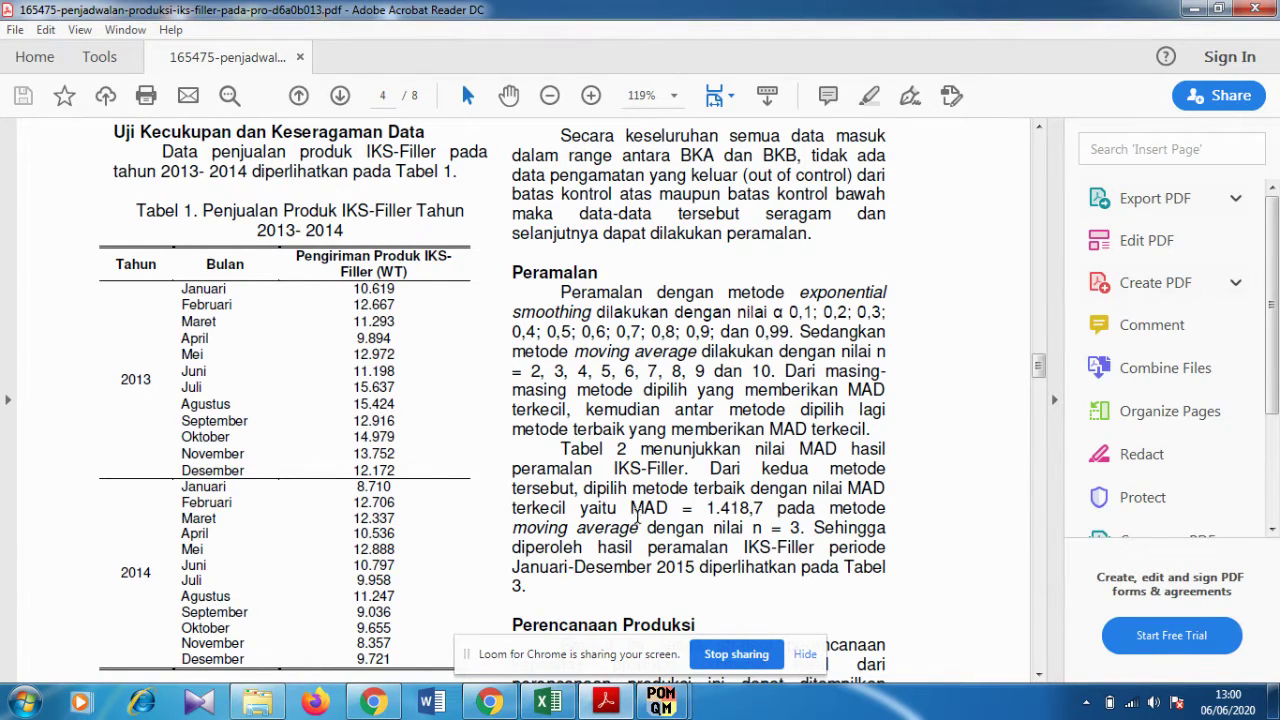
pyautogui.scroll(-2, 342, 458)
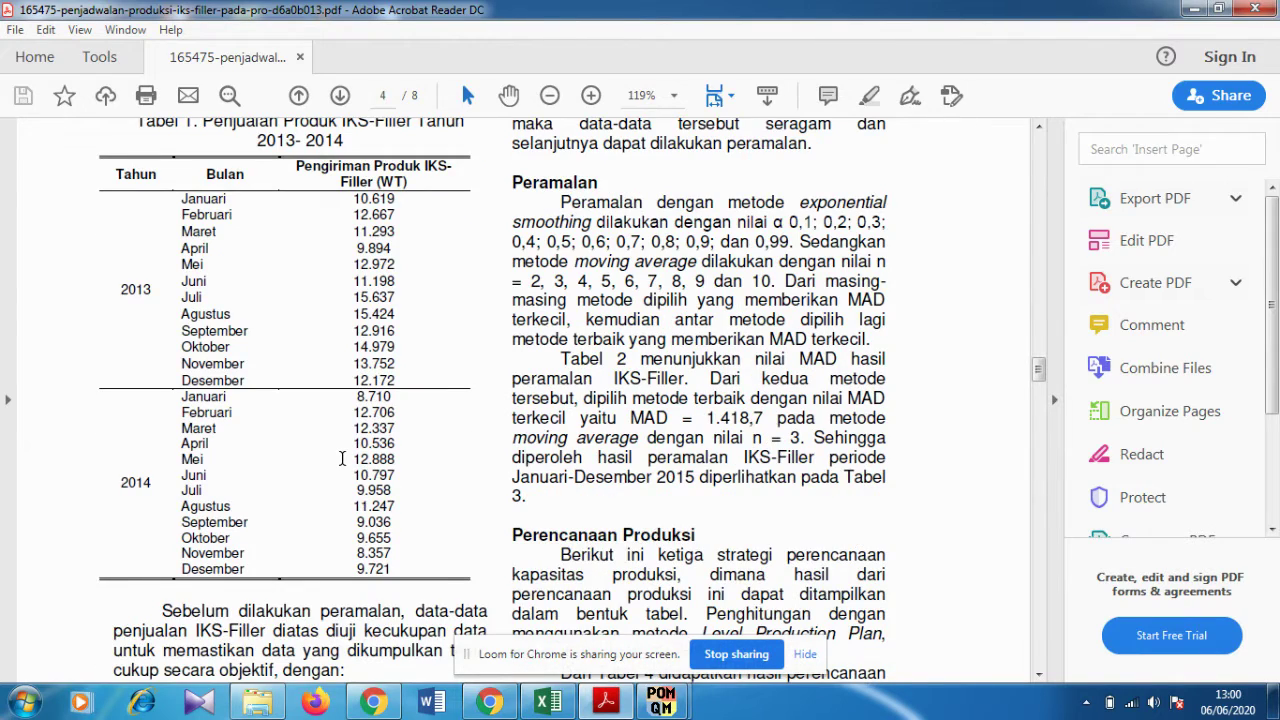
pyautogui.scroll(2, 342, 458)
# Switch to QM for Windows and create the data set with 24 past periods and month row names starting in January
pyautogui.moveTo(663, 705)
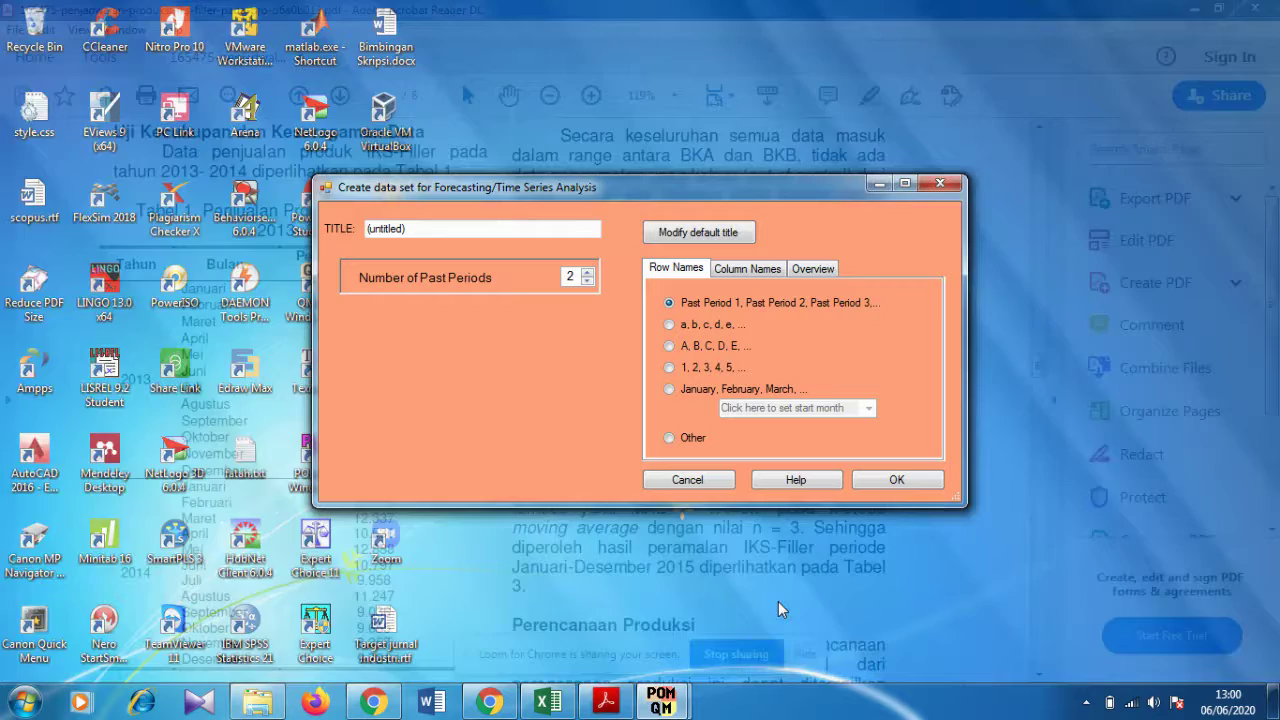
pyautogui.click(779, 602)
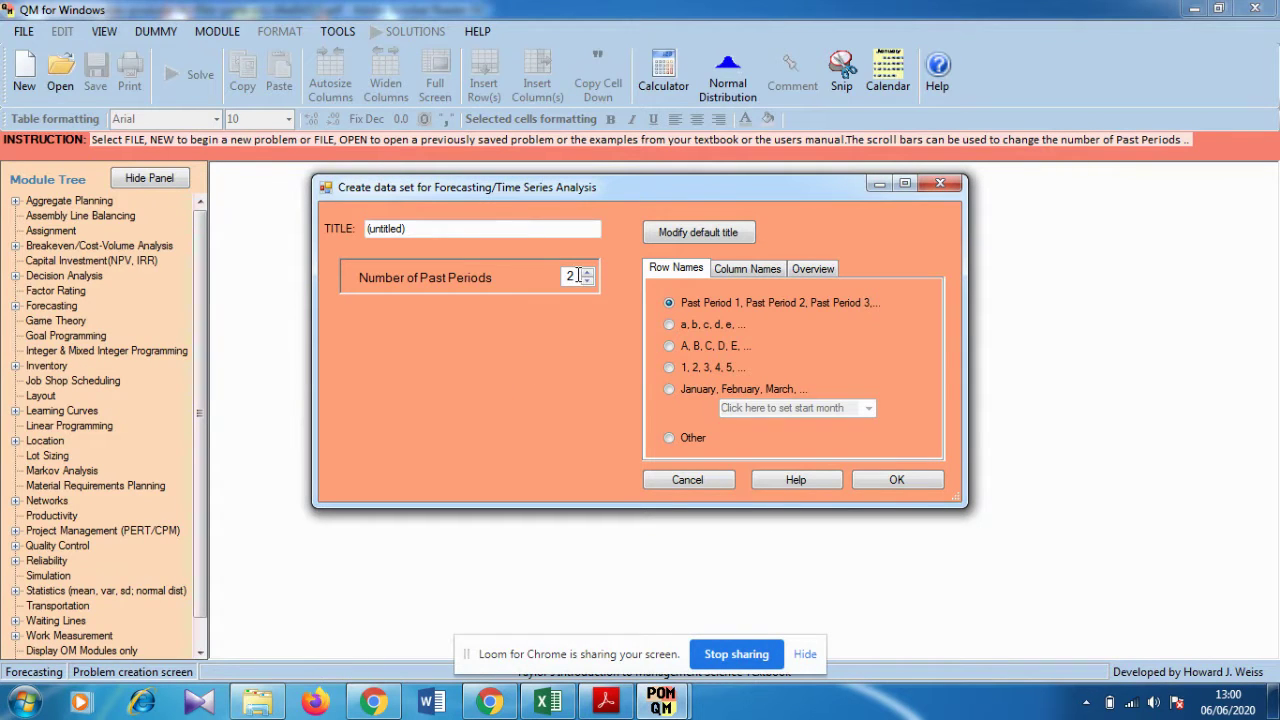
pyautogui.write('4')
pyautogui.click(673, 391)
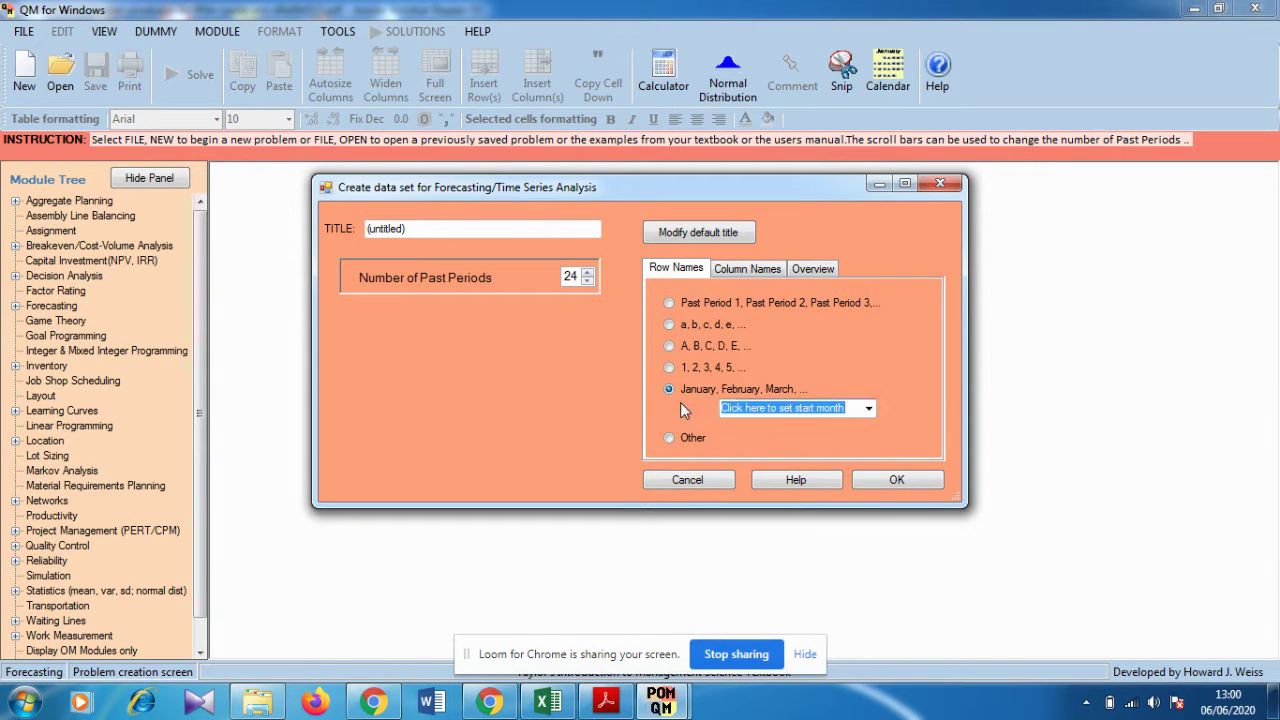
pyautogui.click(868, 408)
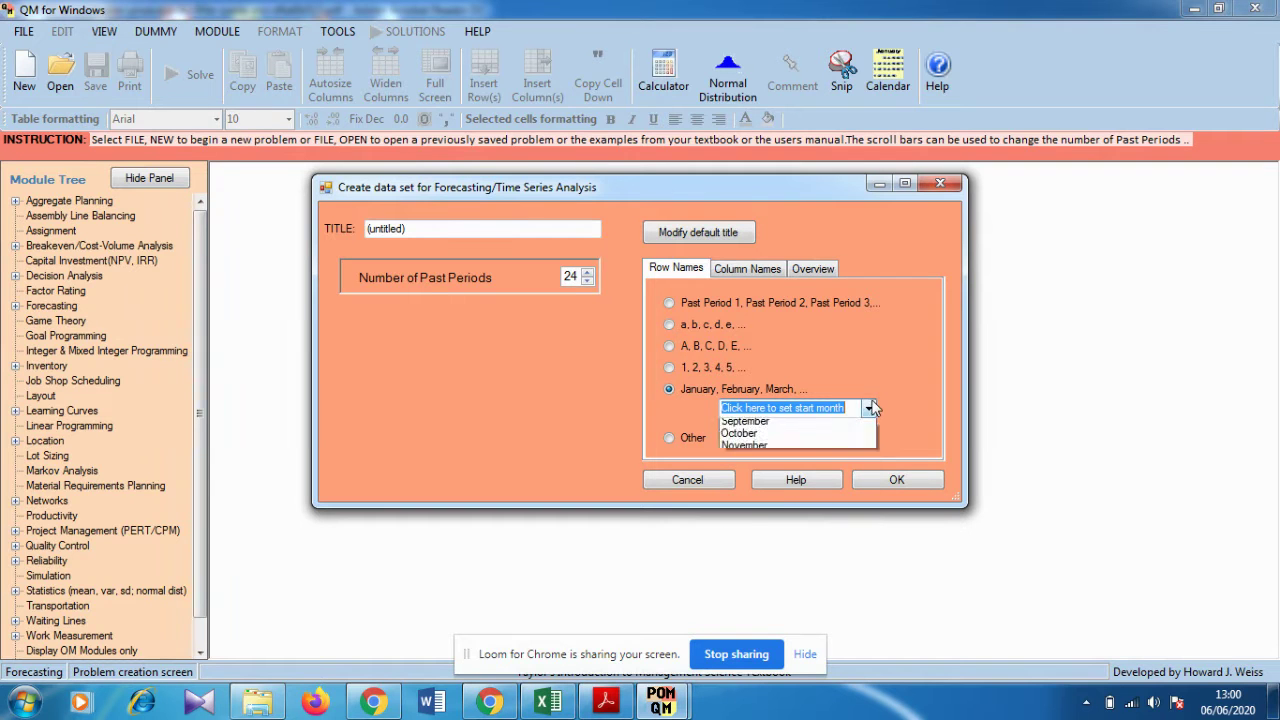
pyautogui.click(780, 441)
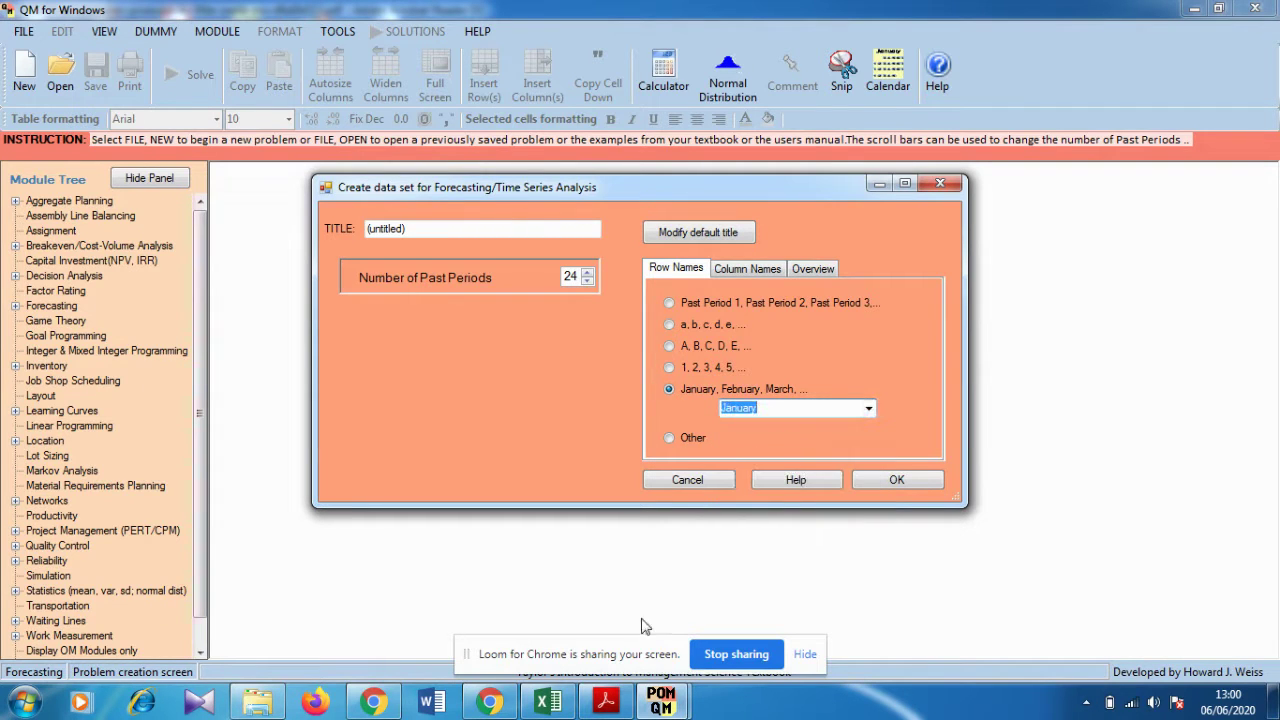
pyautogui.click(604, 703)
pyautogui.click(604, 703)
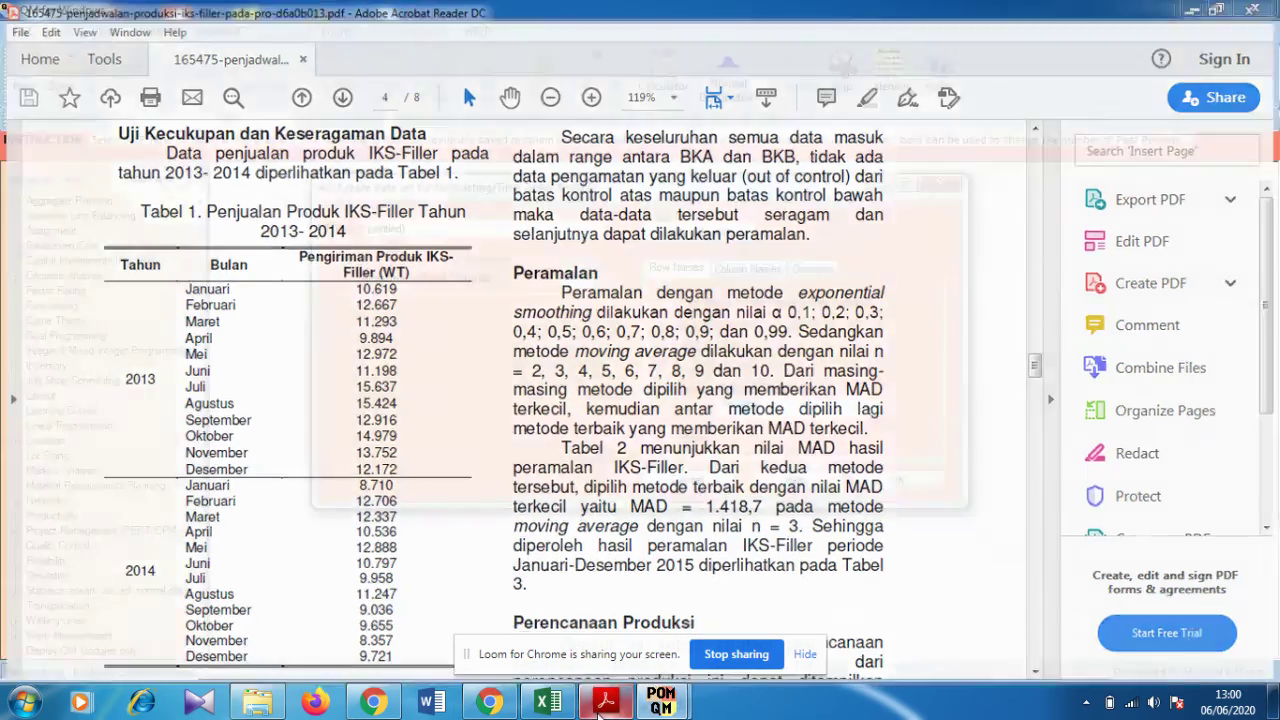
pyautogui.click(897, 480)
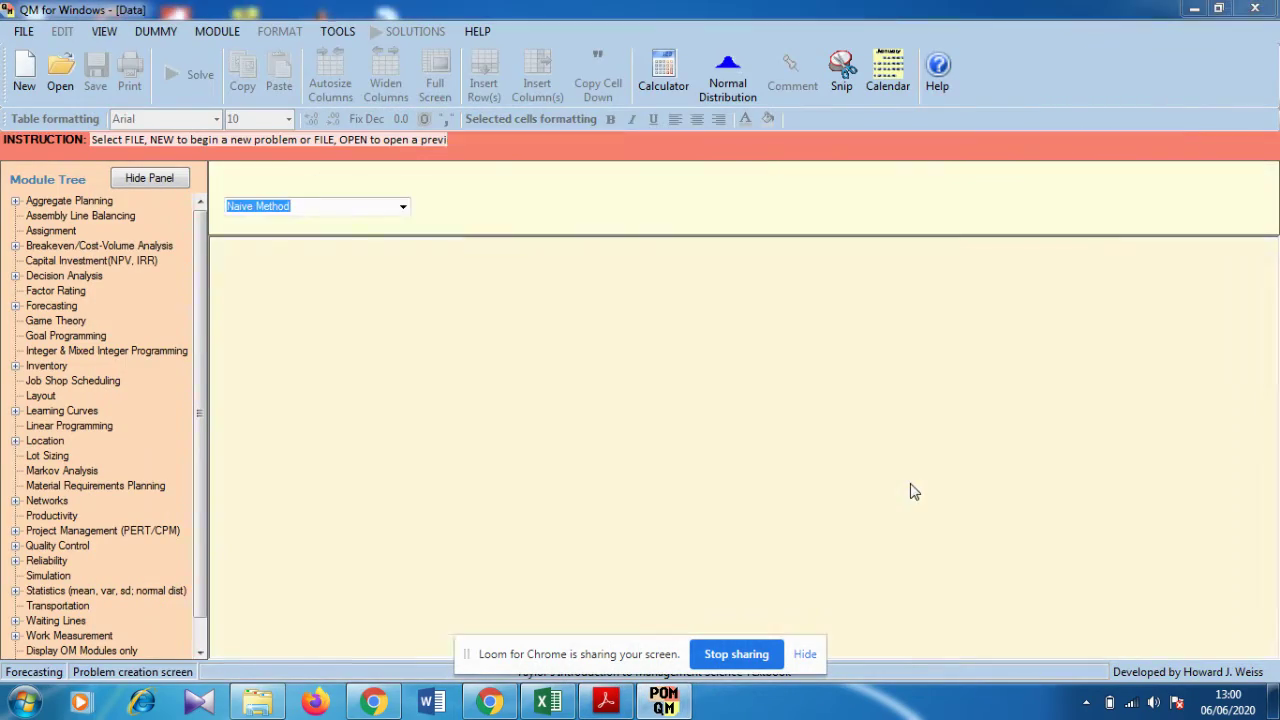
# Enter the first January and February demands from the paper's Tabel 1 into the QM for Windows data table: 10619 and 12667
pyautogui.scroll(-1, 563, 366)
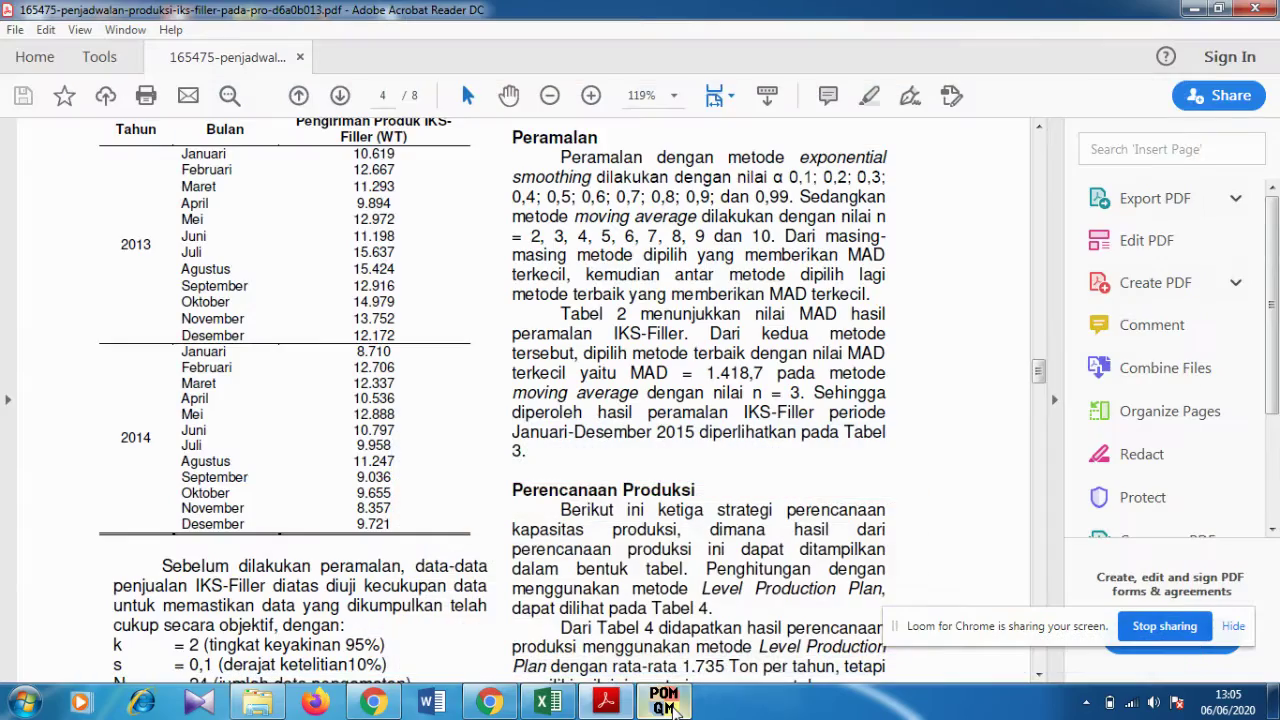
pyautogui.click(665, 703)
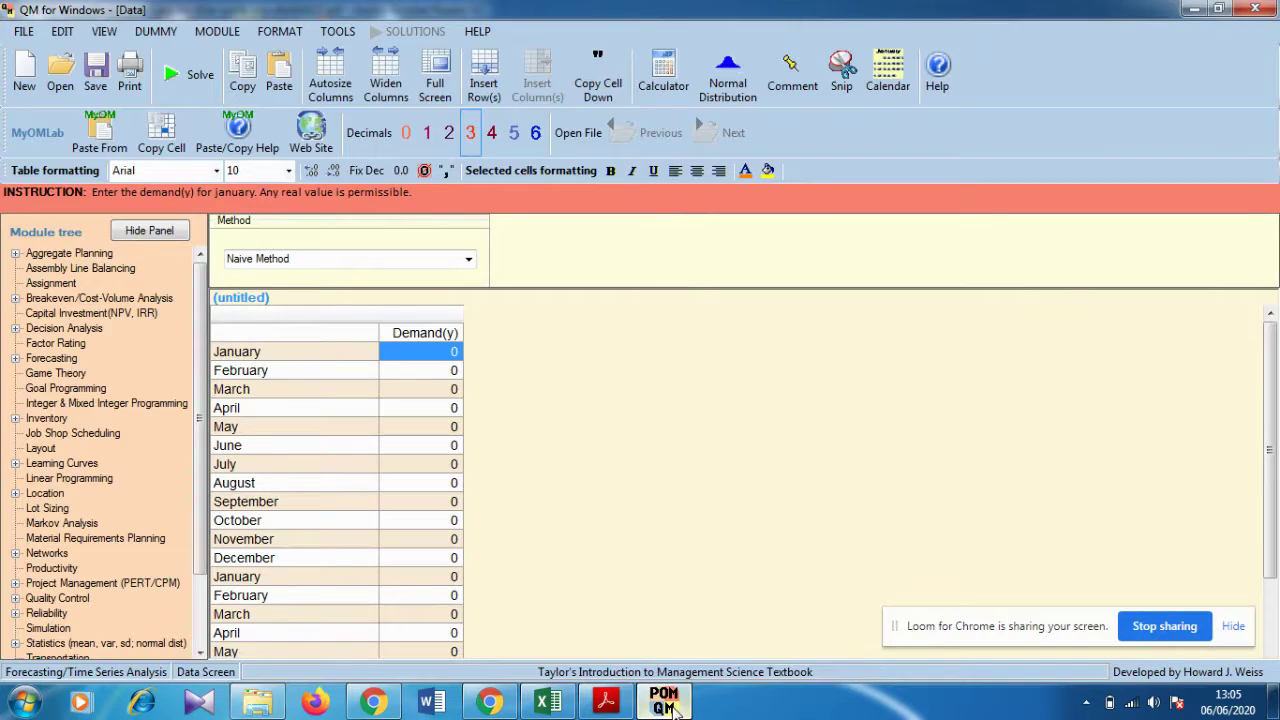
pyautogui.write('10619')
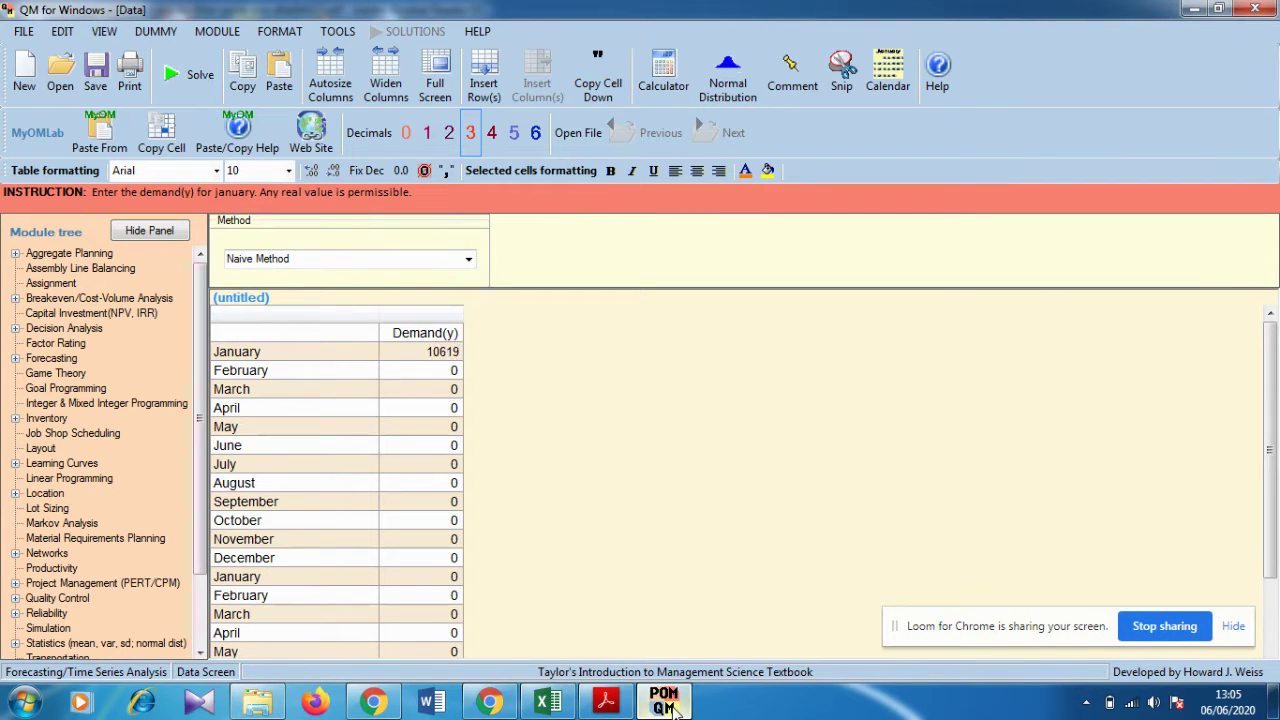
pyautogui.press('Return')
pyautogui.click(665, 703)
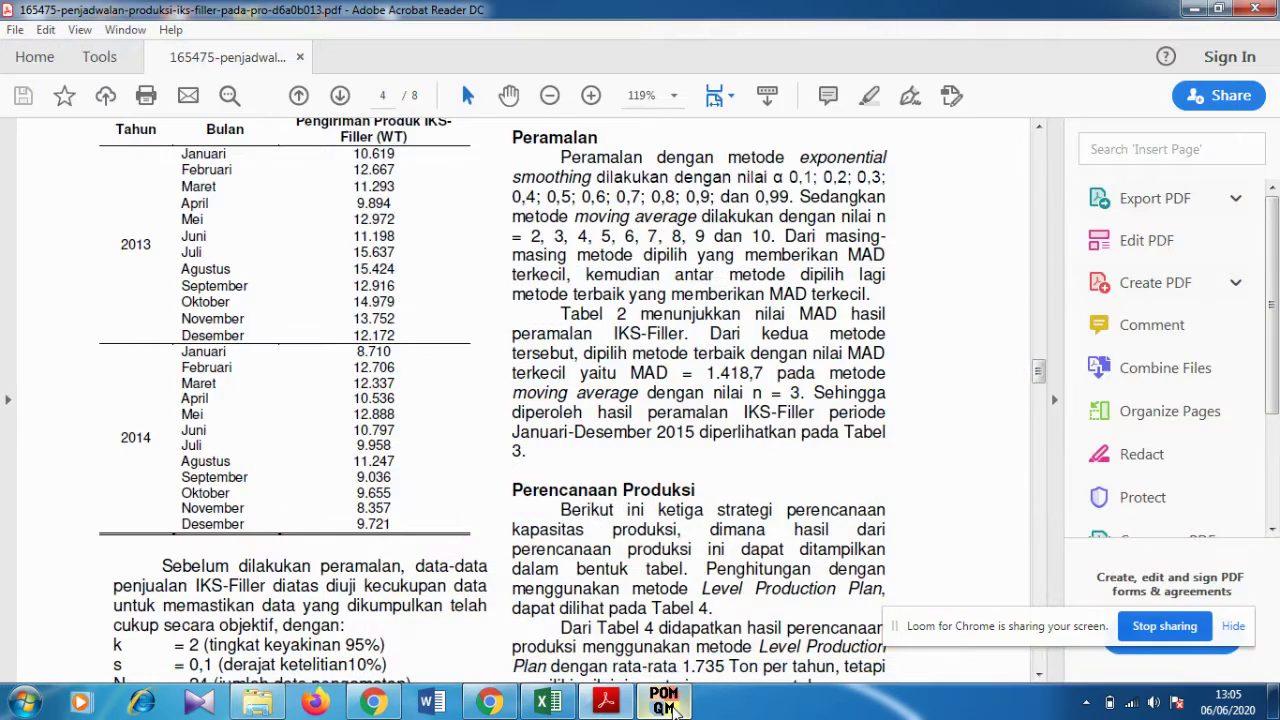
pyautogui.click(665, 703)
pyautogui.write('12667')
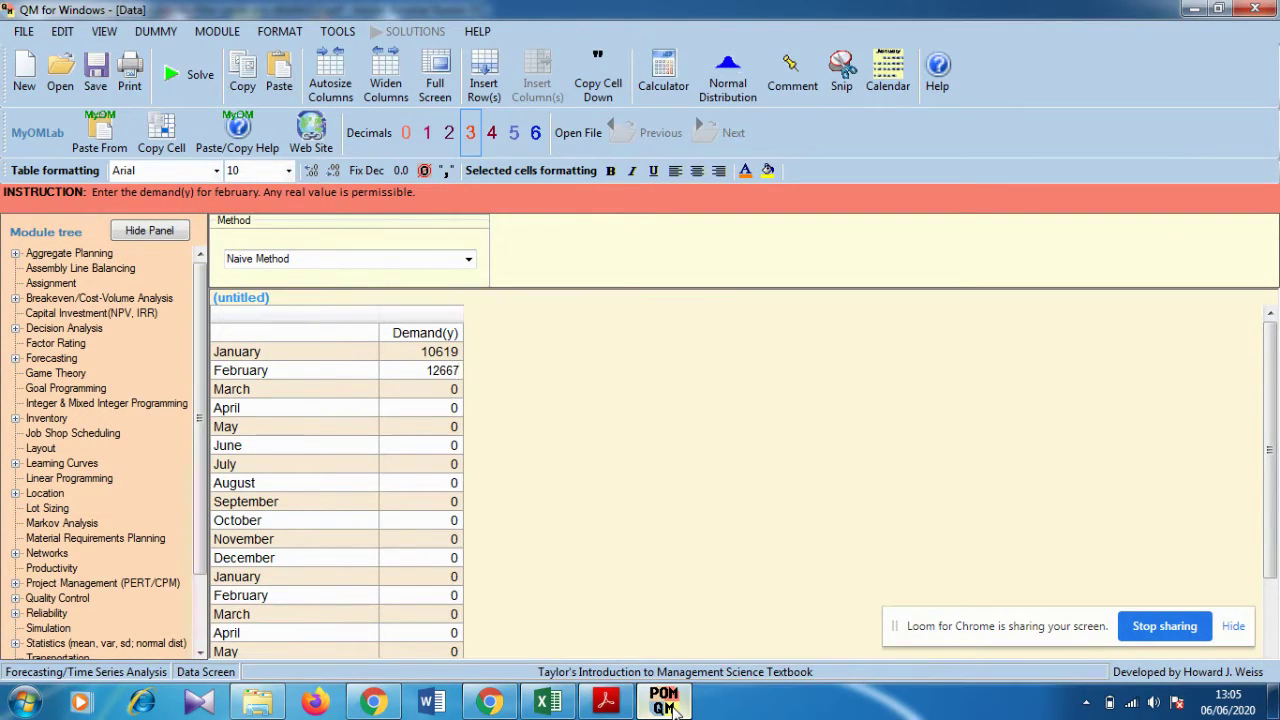
pyautogui.press('Return')
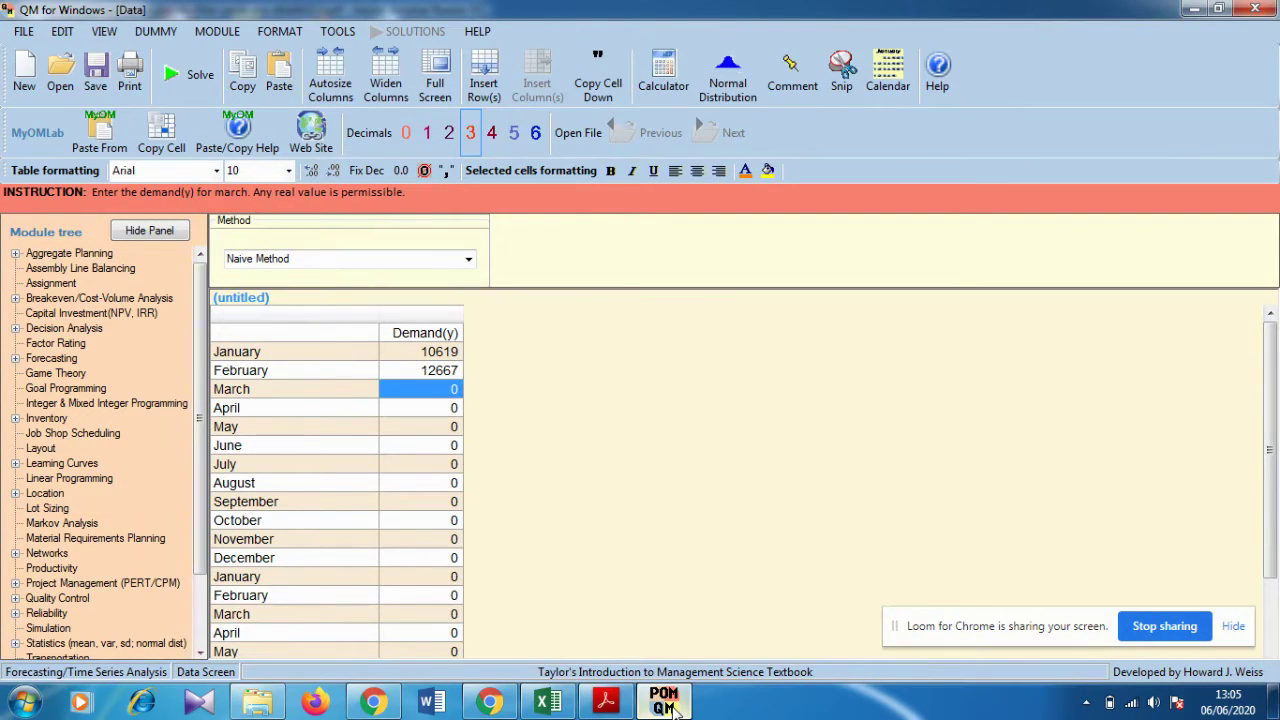
# Consult Tabel 1 in the paper and enter demands of 11293 for the first March and 9894 for the first April
pyautogui.click(668, 703)
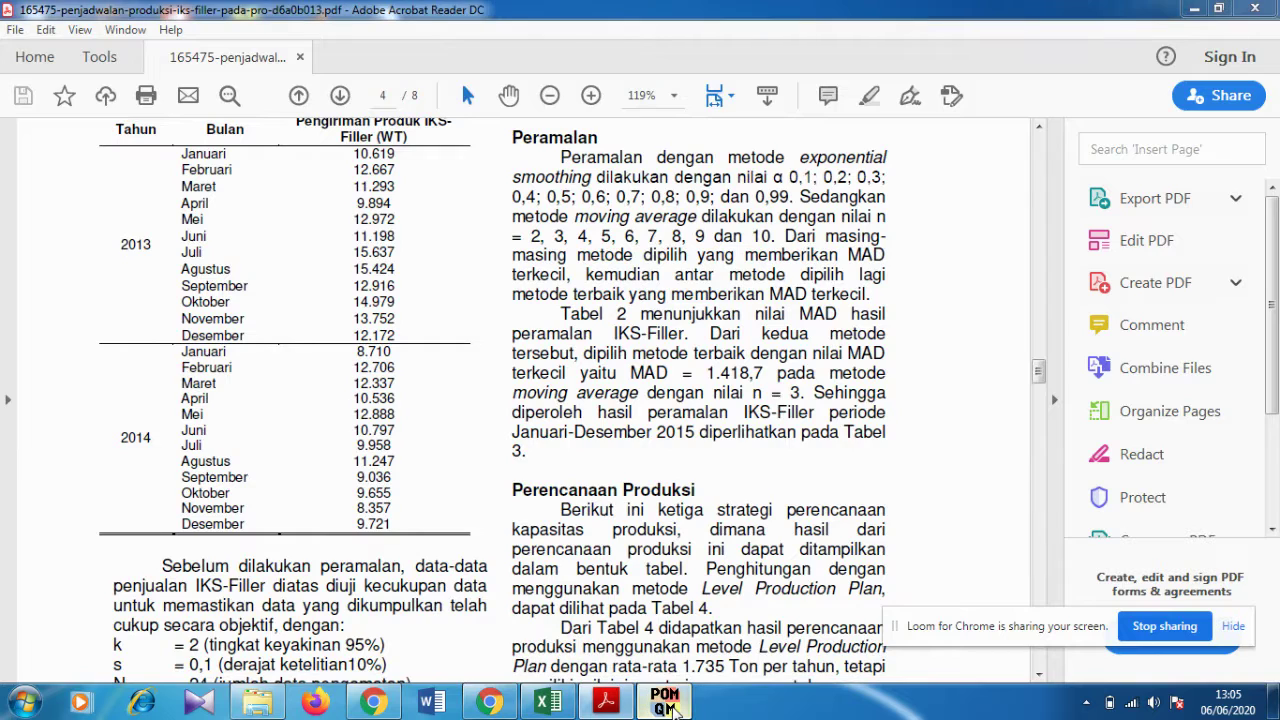
pyautogui.click(668, 703)
pyautogui.write('11293')
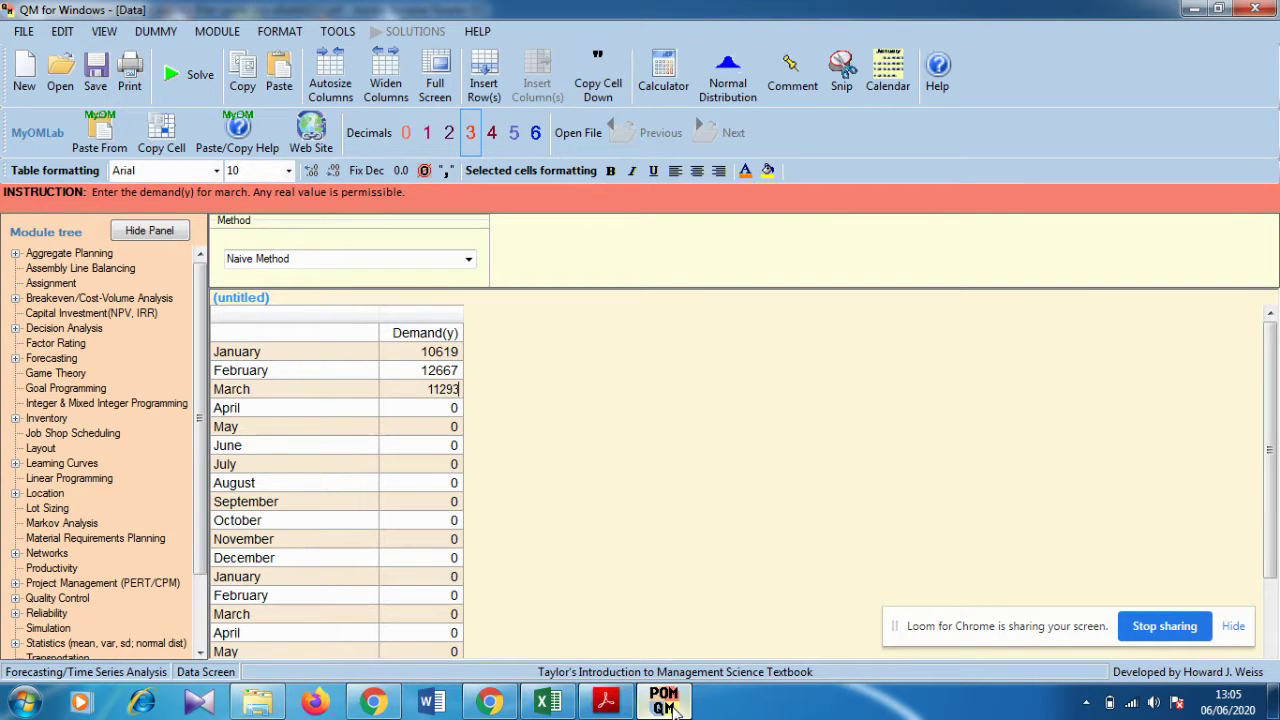
pyautogui.press('Return')
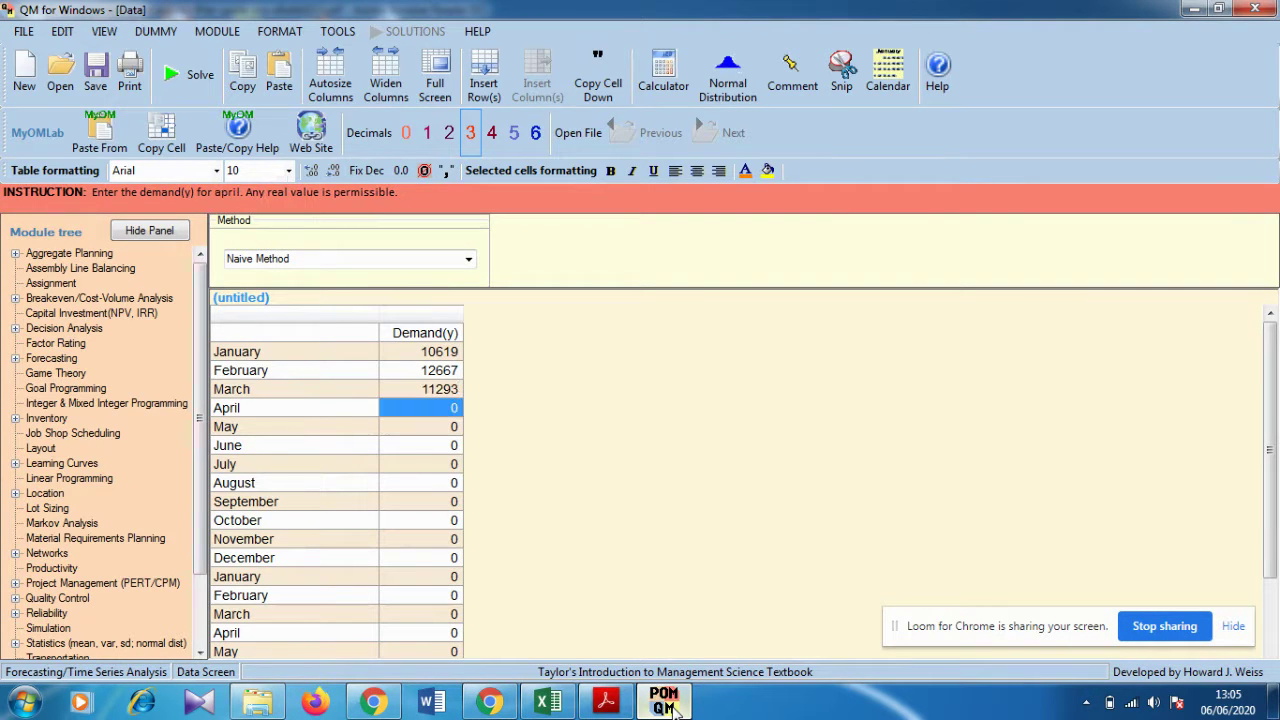
pyautogui.click(668, 703)
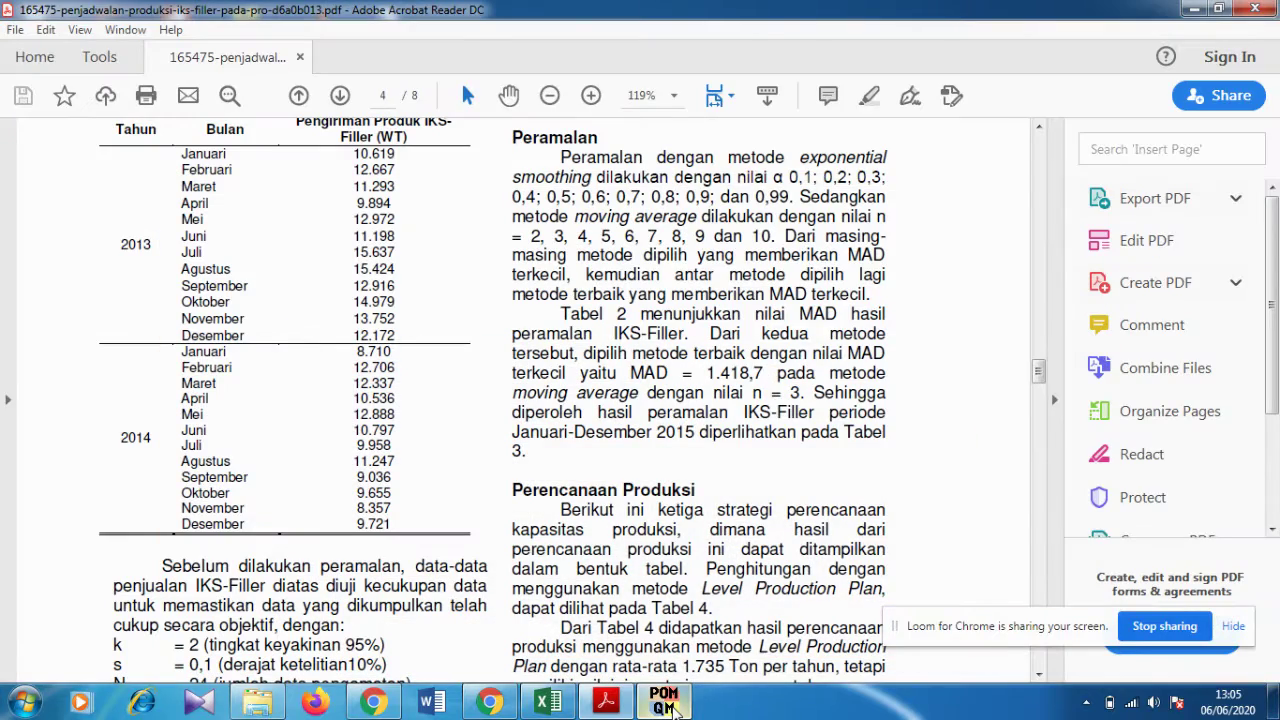
pyautogui.click(667, 703)
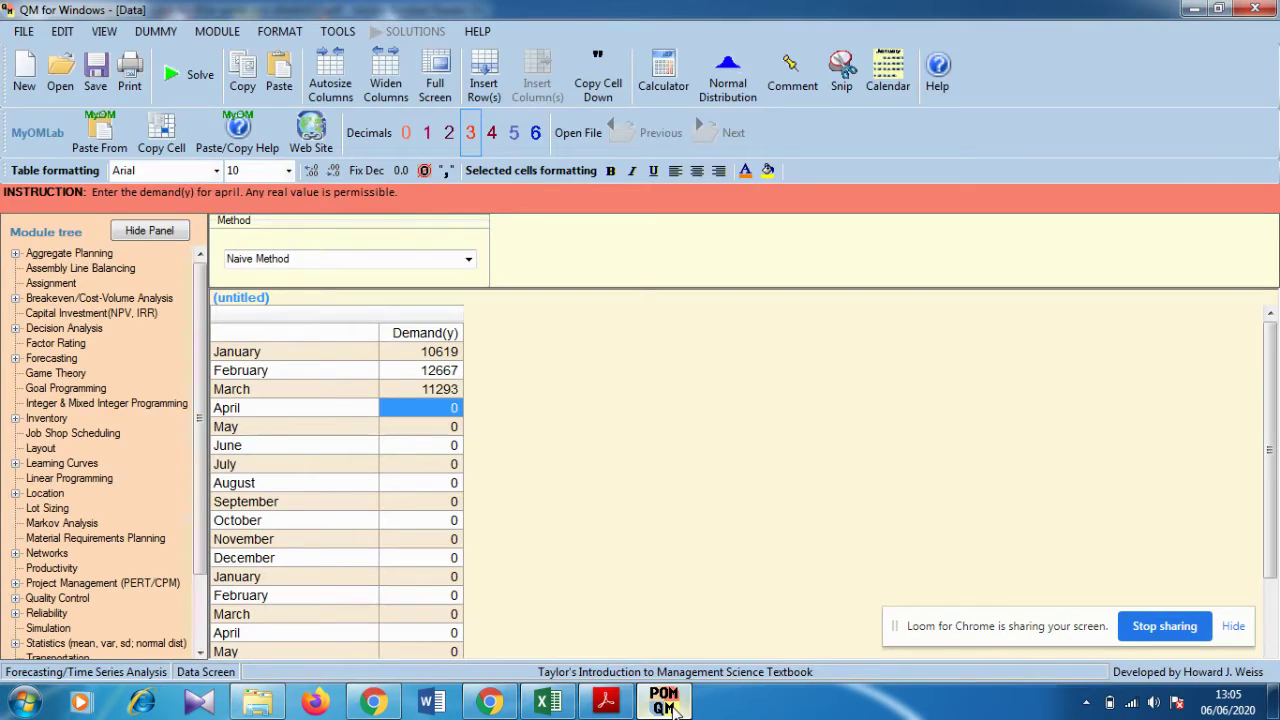
pyautogui.write('9894')
pyautogui.press('Return')
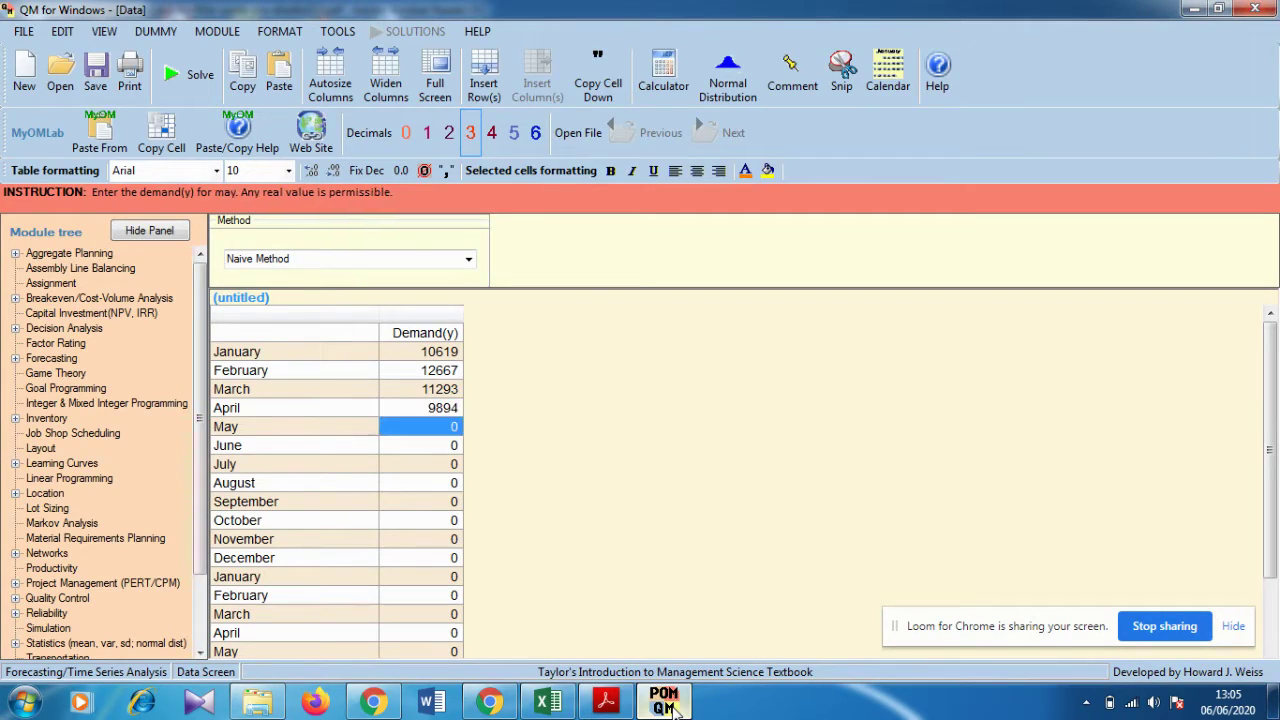
# Consult Tabel 1 in the paper and enter demands of 12972 for the first May and 11198 for the first June
pyautogui.click(668, 705)
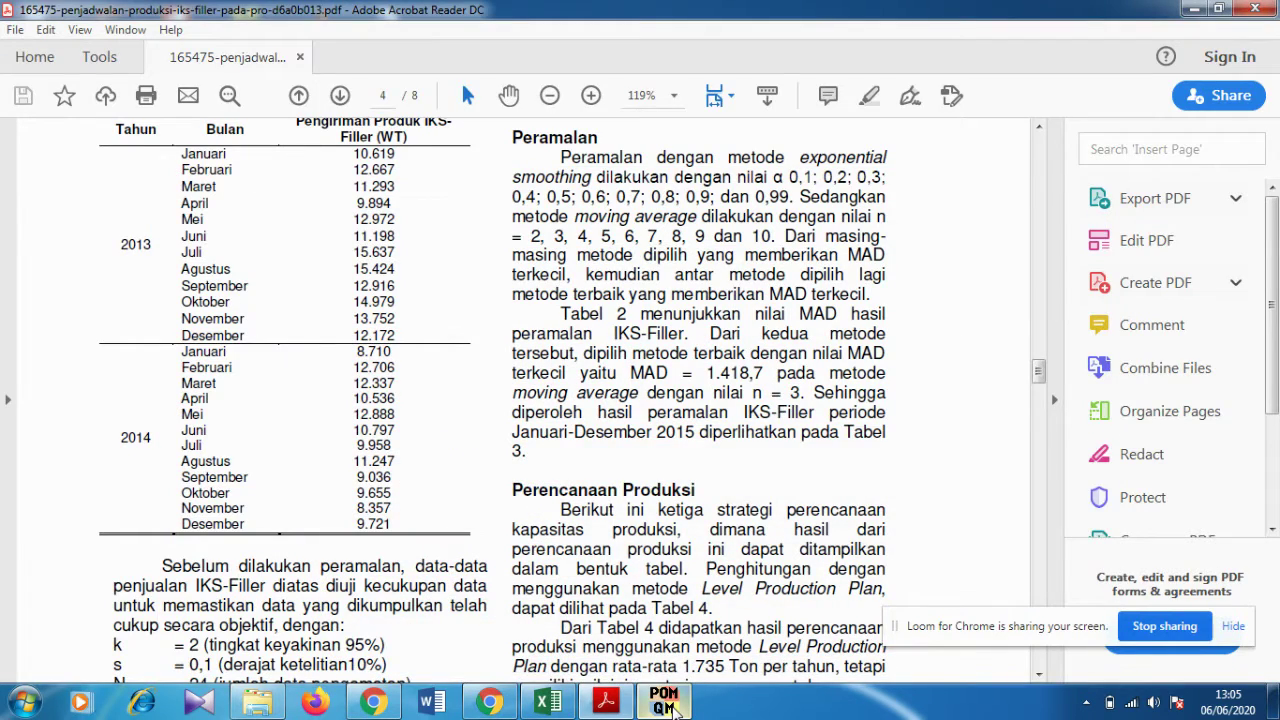
pyautogui.click(668, 705)
pyautogui.write('12972')
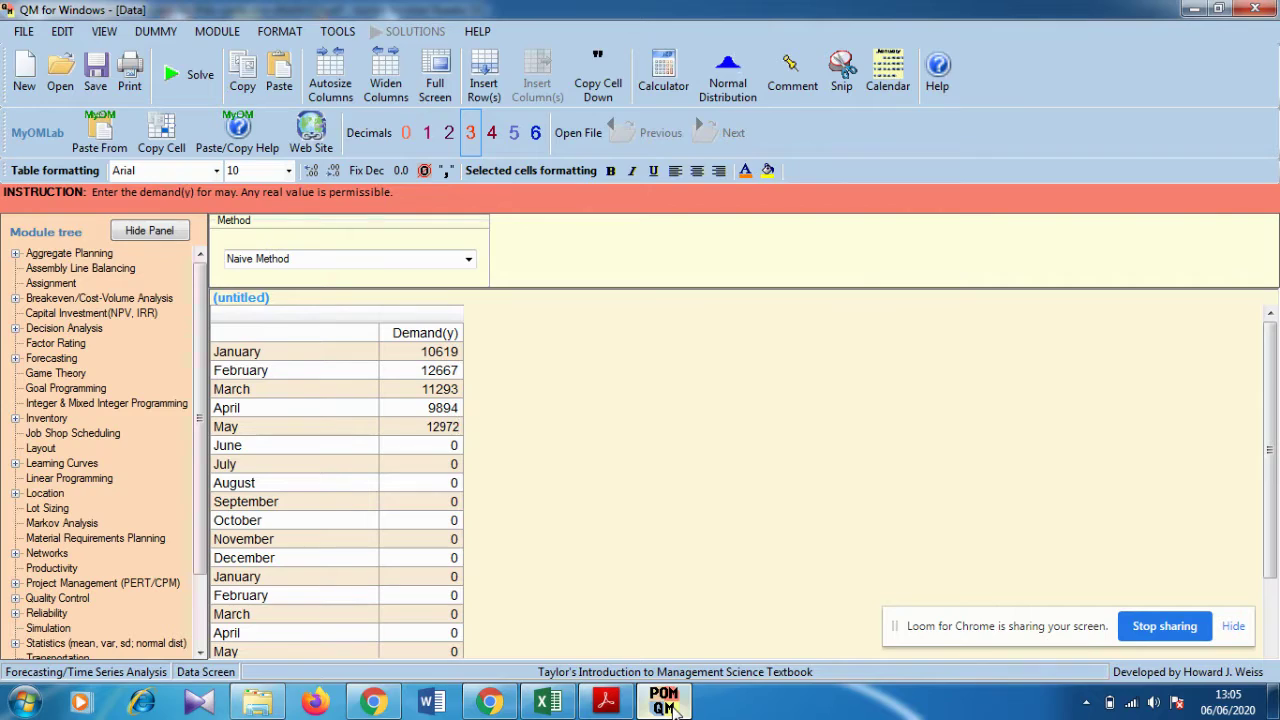
pyautogui.press('Return')
pyautogui.click(668, 705)
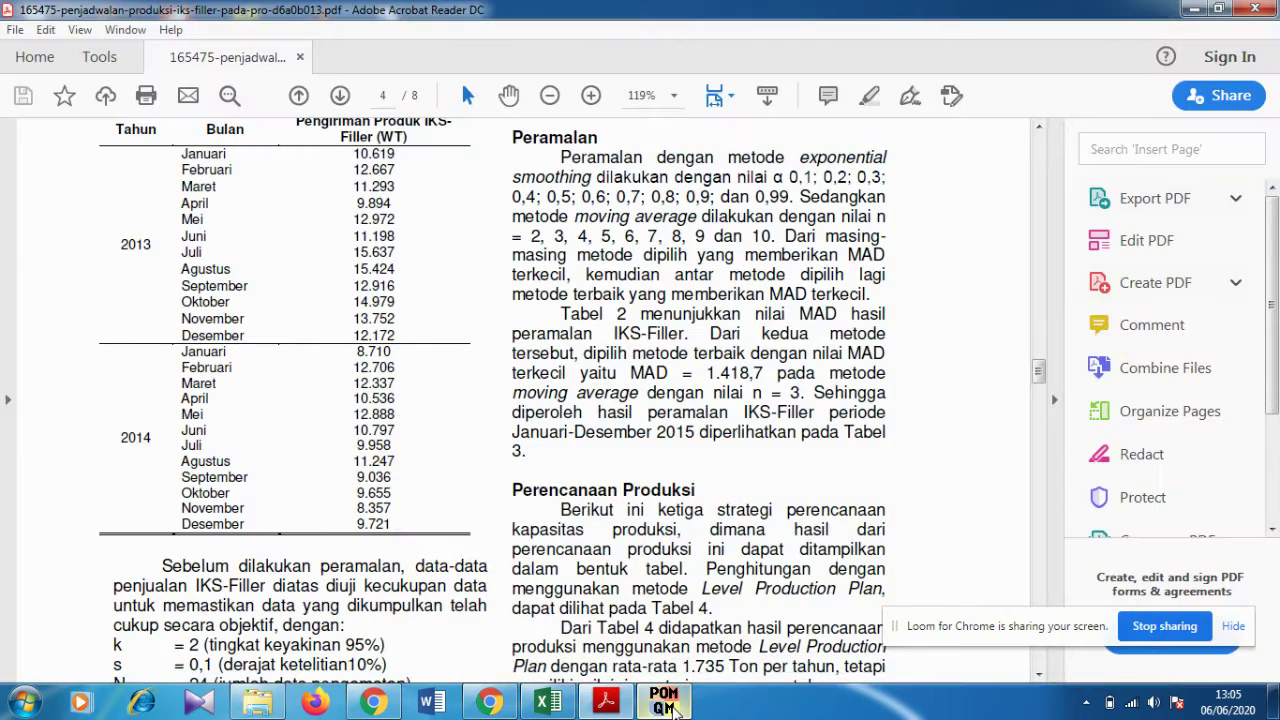
pyautogui.click(668, 705)
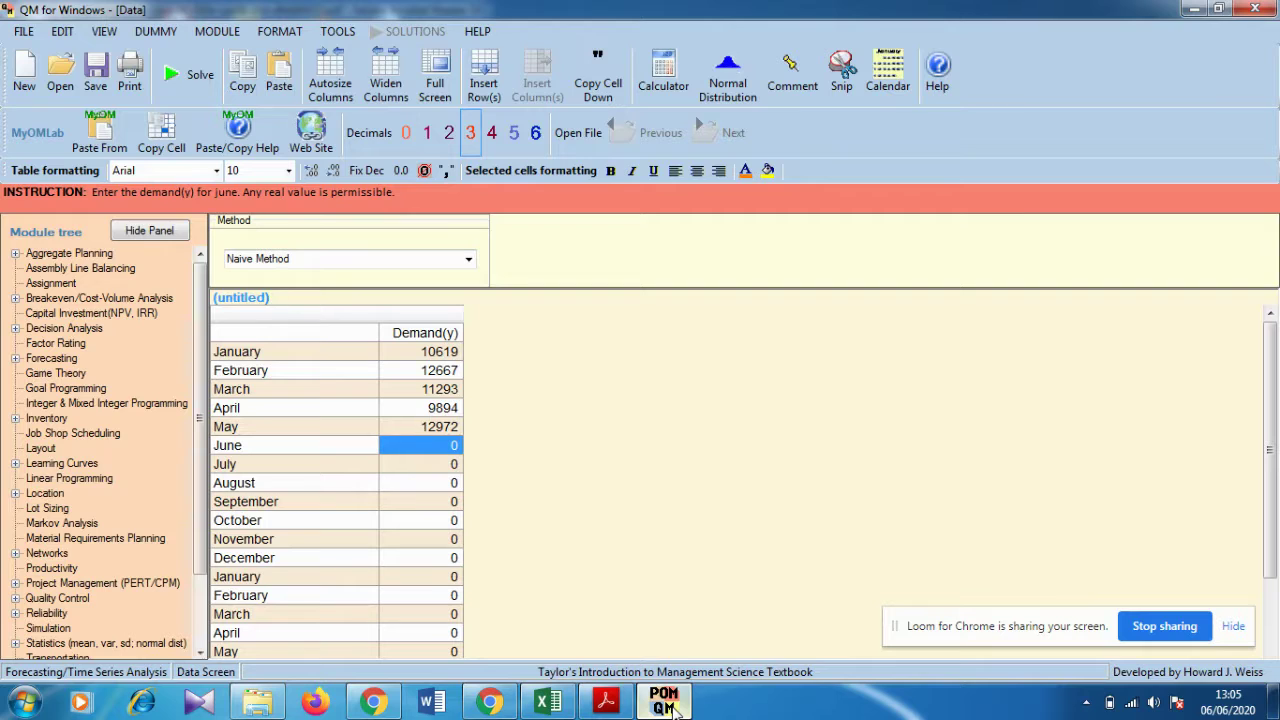
pyautogui.write('11198')
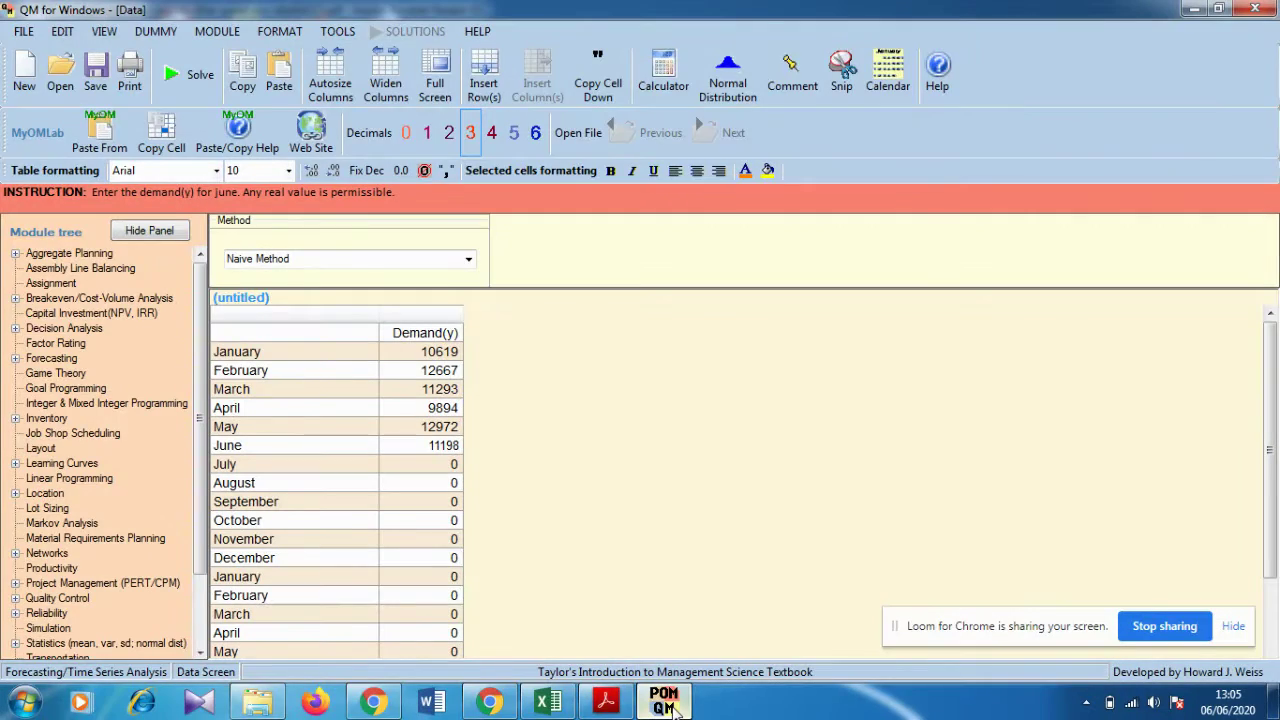
pyautogui.press('Return')
# Consult Tabel 1 in the paper and enter demands of 15637 for the first July and 15424 for the first August
pyautogui.click(668, 705)
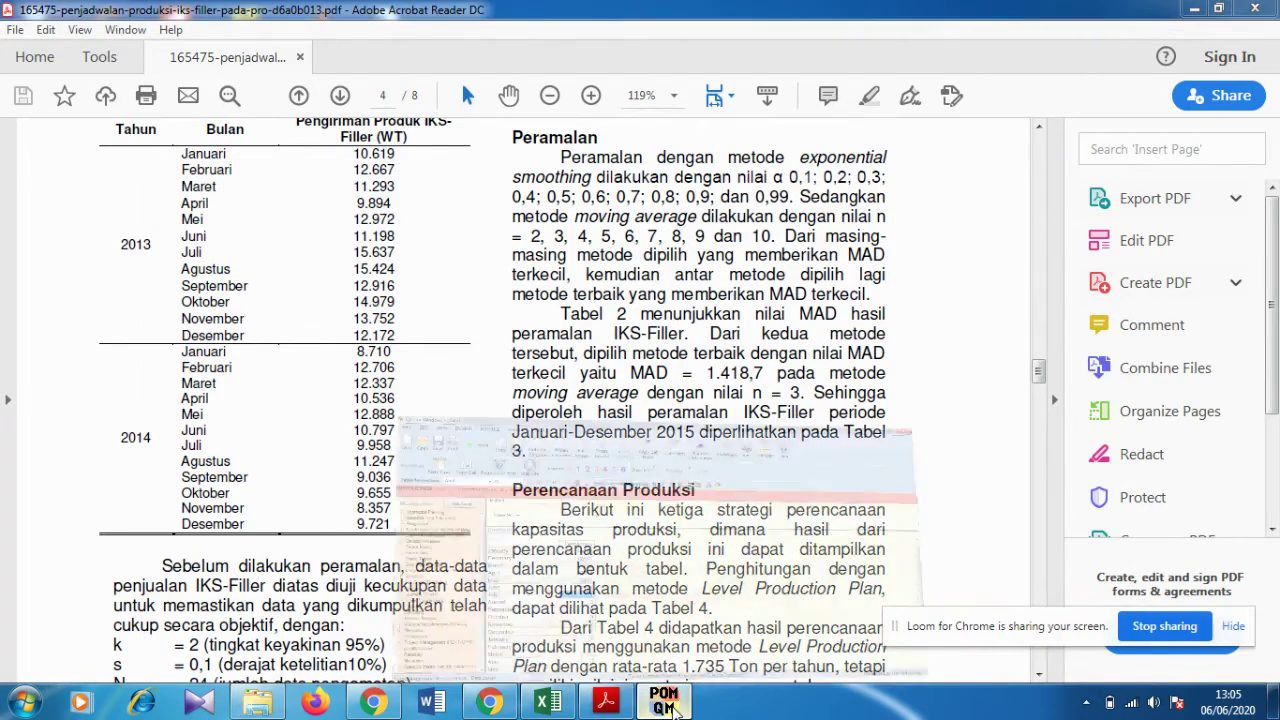
pyautogui.click(668, 705)
pyautogui.write('15637')
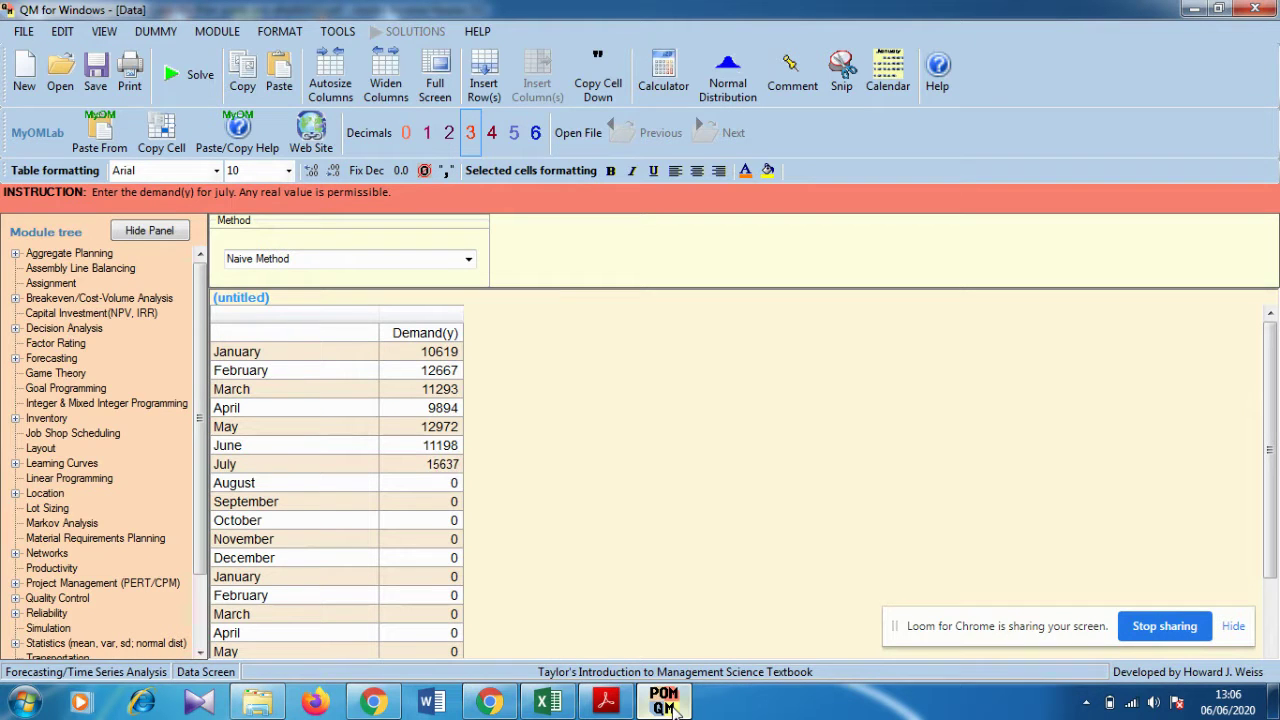
pyautogui.press('Return')
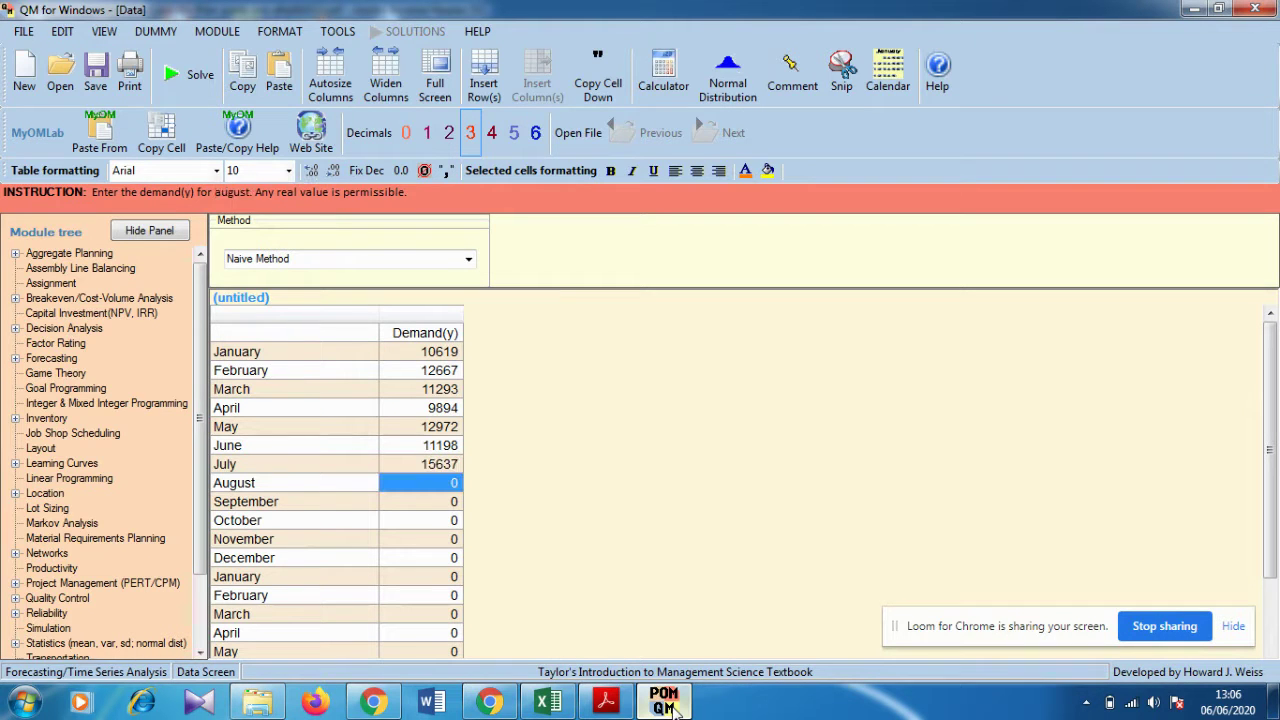
pyautogui.click(668, 705)
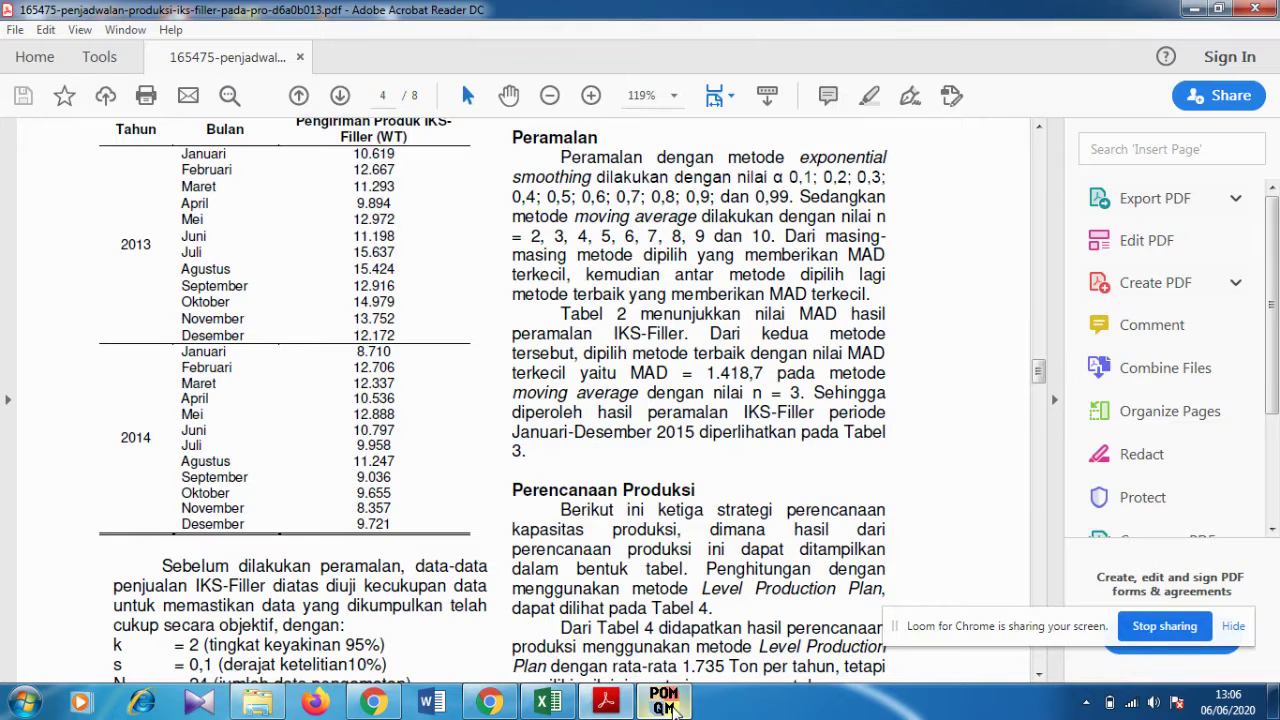
pyautogui.click(668, 705)
pyautogui.write('1')
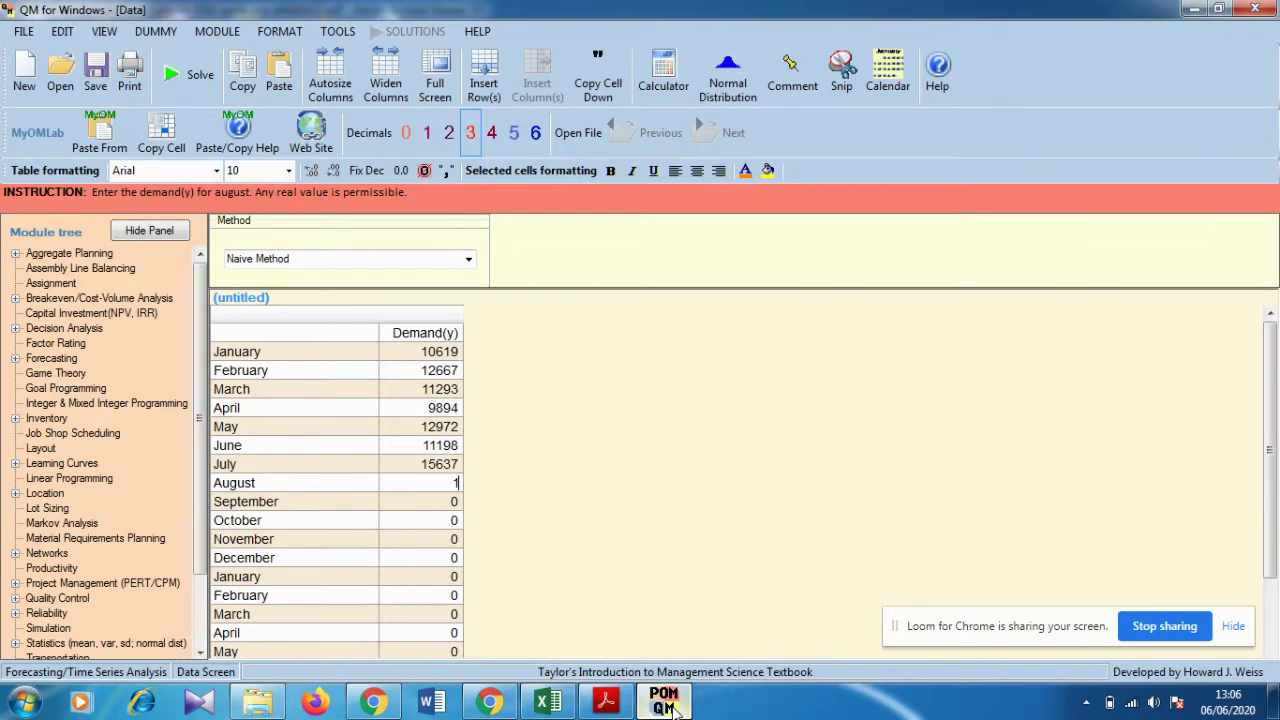
pyautogui.write('5424')
pyautogui.press('Return')
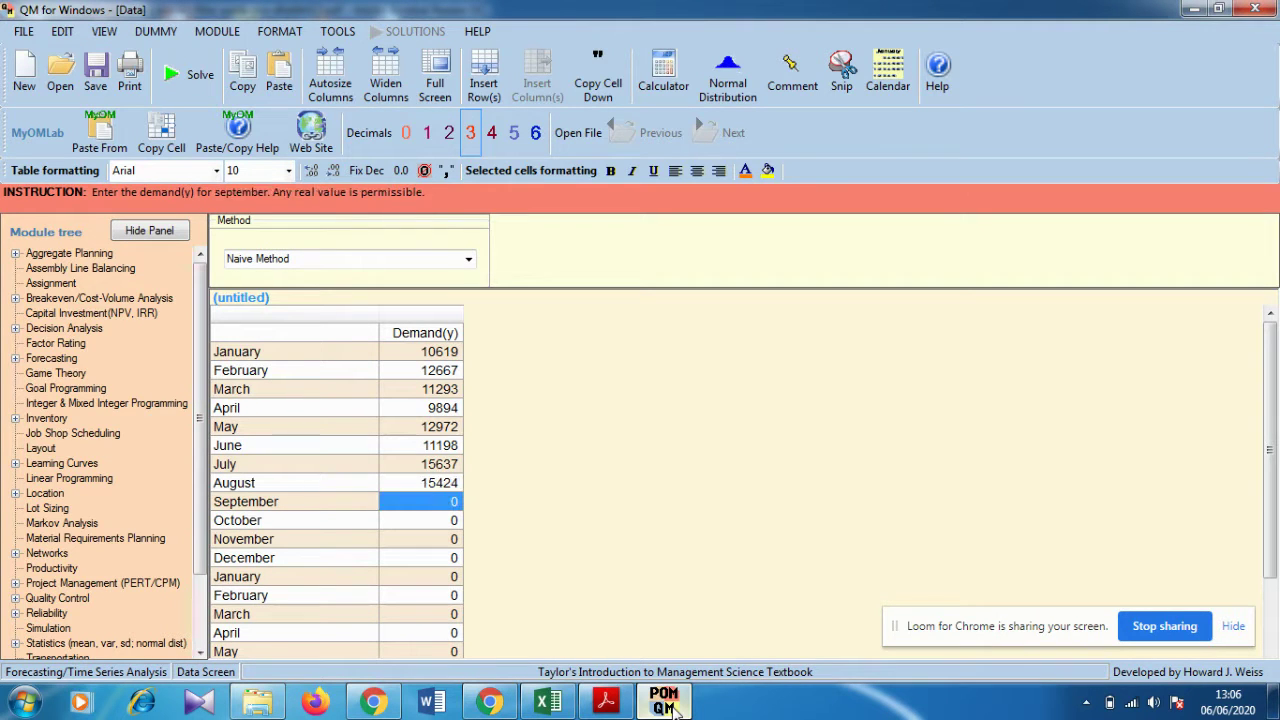
# Consult Tabel 1 in the paper and enter a demand of 12916 for the first September
pyautogui.click(668, 705)
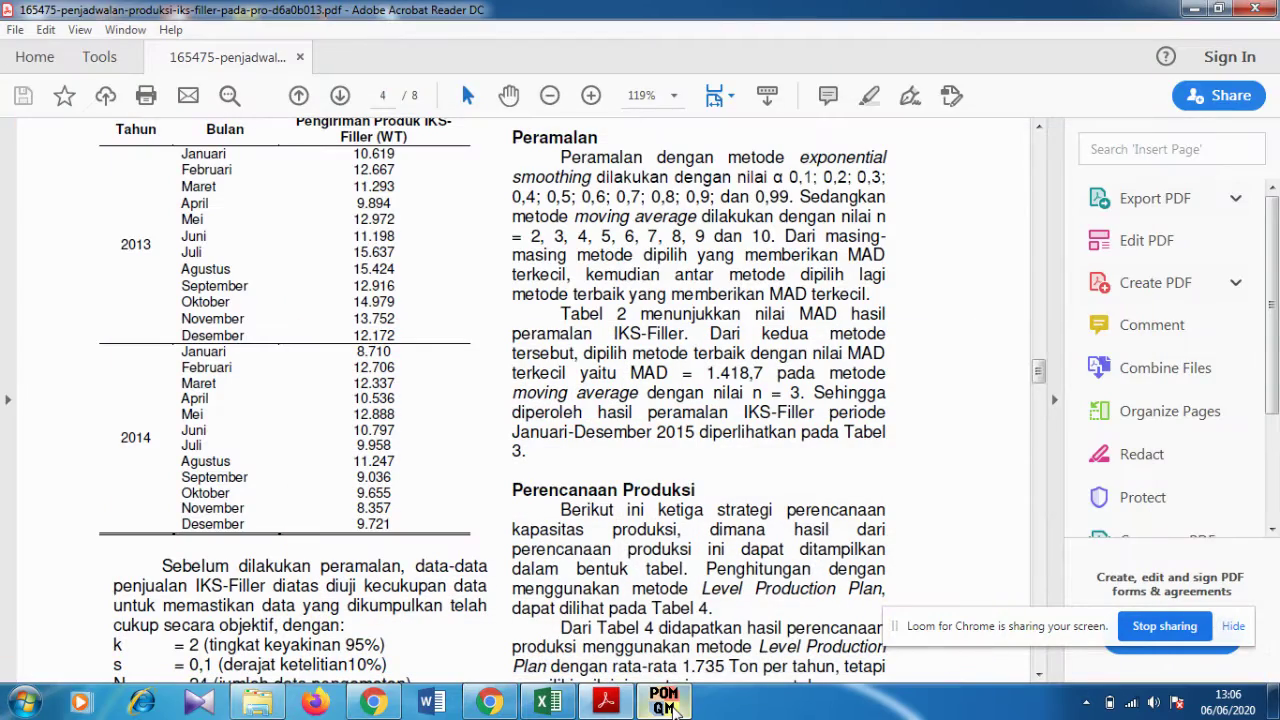
pyautogui.click(668, 705)
pyautogui.write('1')
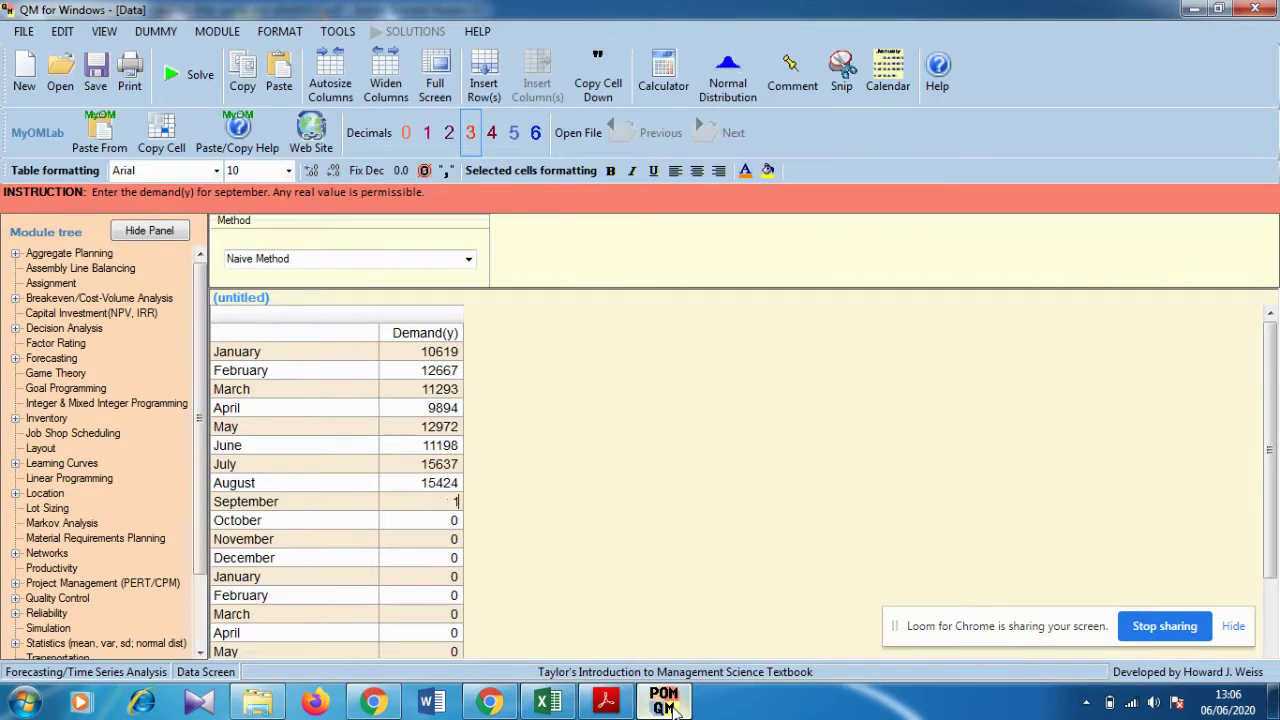
pyautogui.write('2916')
pyautogui.press('Return')
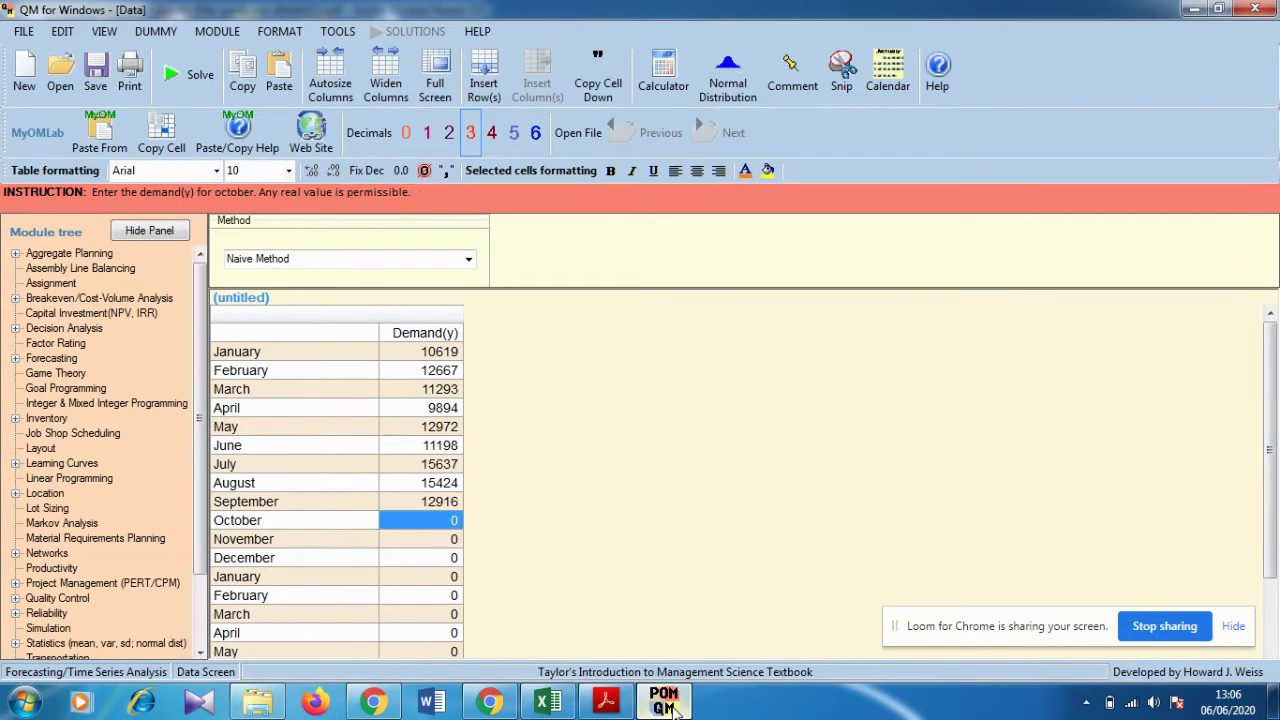
# Consult Tabel 1 in the paper and enter a demand of 14979 for the first October, correcting the mistyped second digit
pyautogui.click(668, 705)
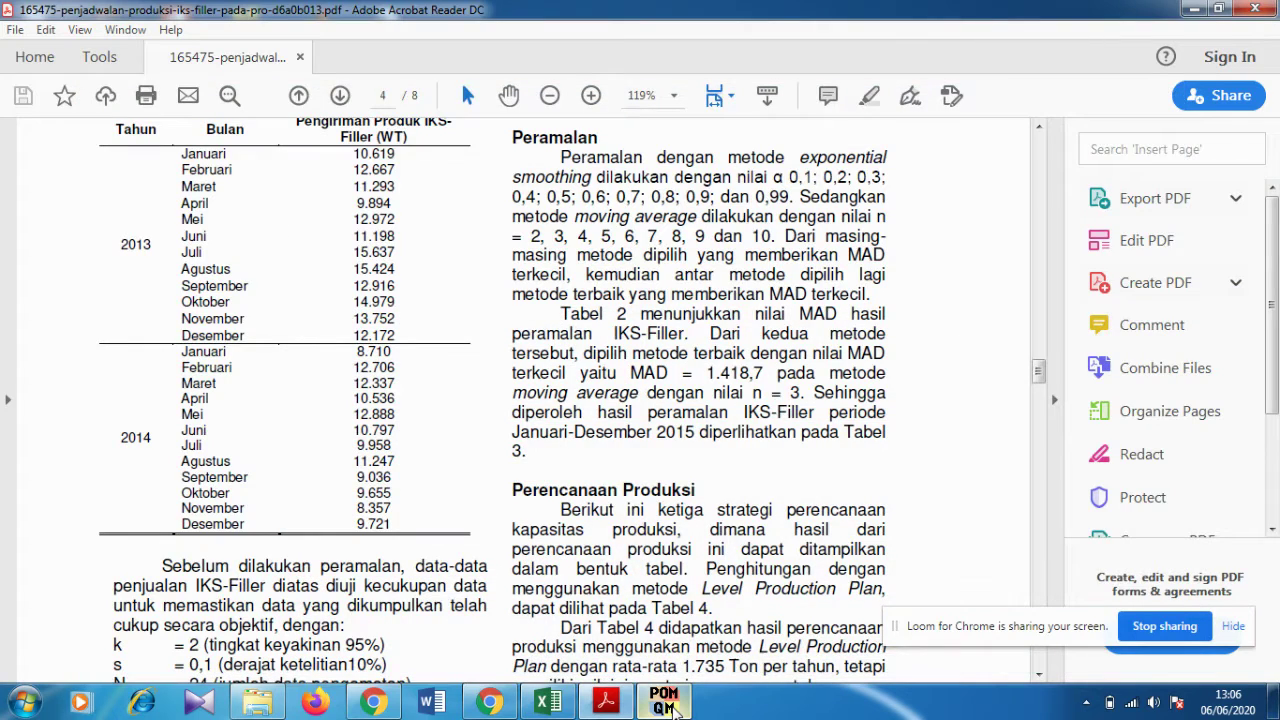
pyautogui.click(668, 705)
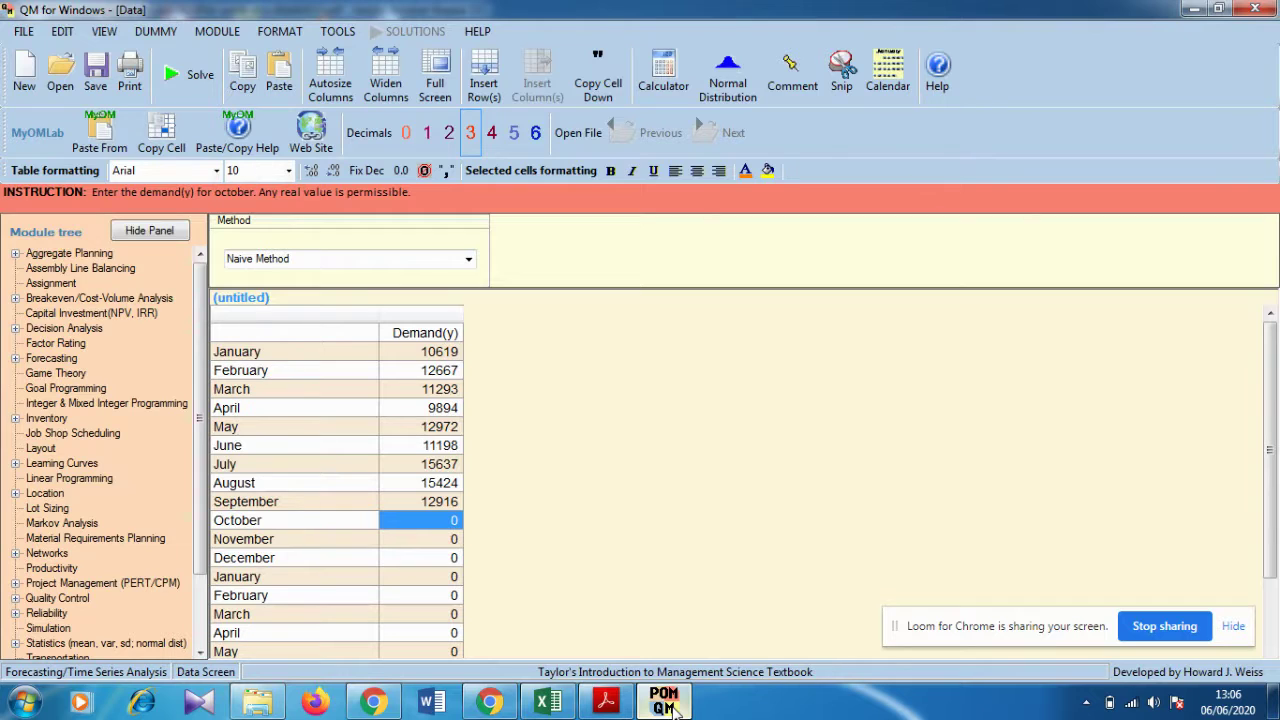
pyautogui.write('15')
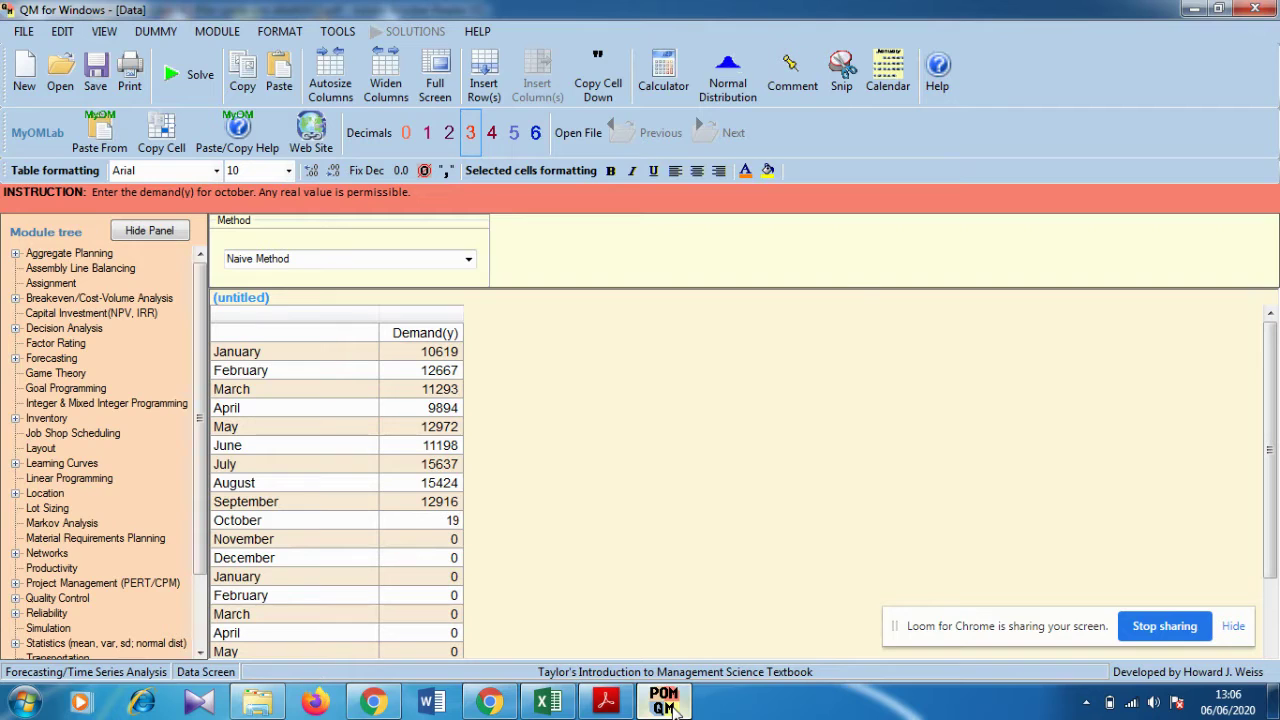
pyautogui.write('9')
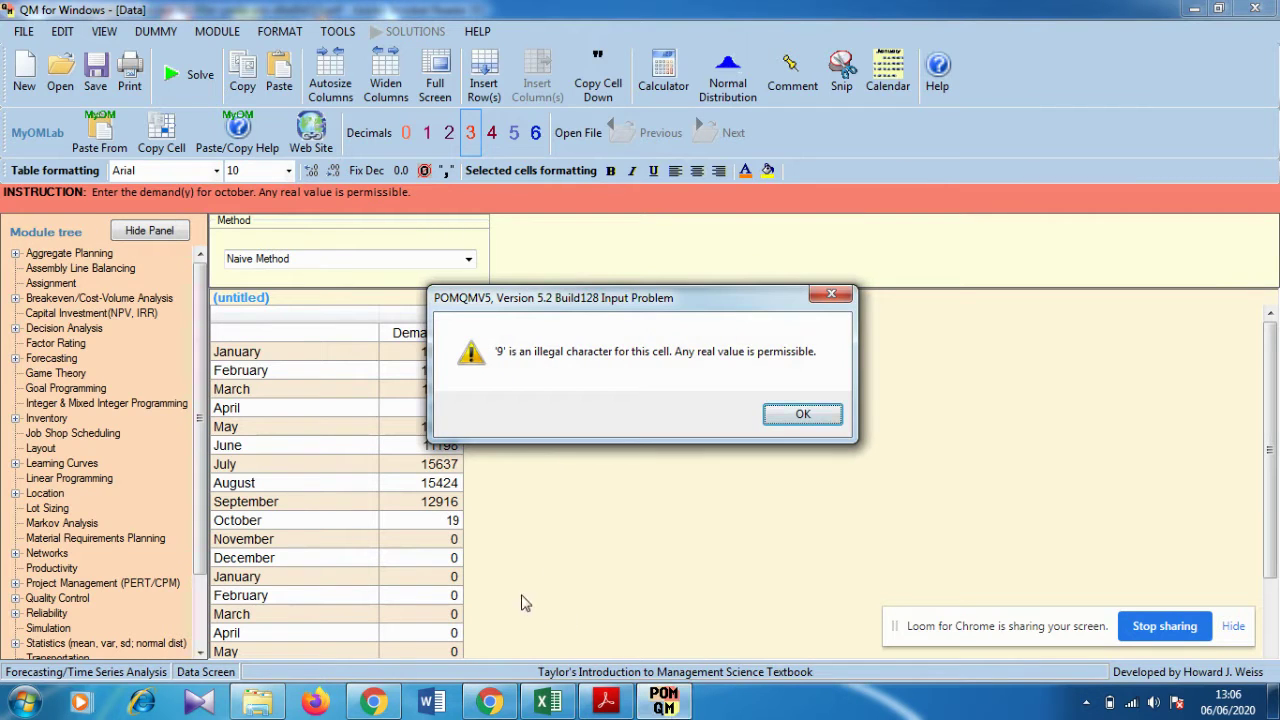
pyautogui.click(803, 414)
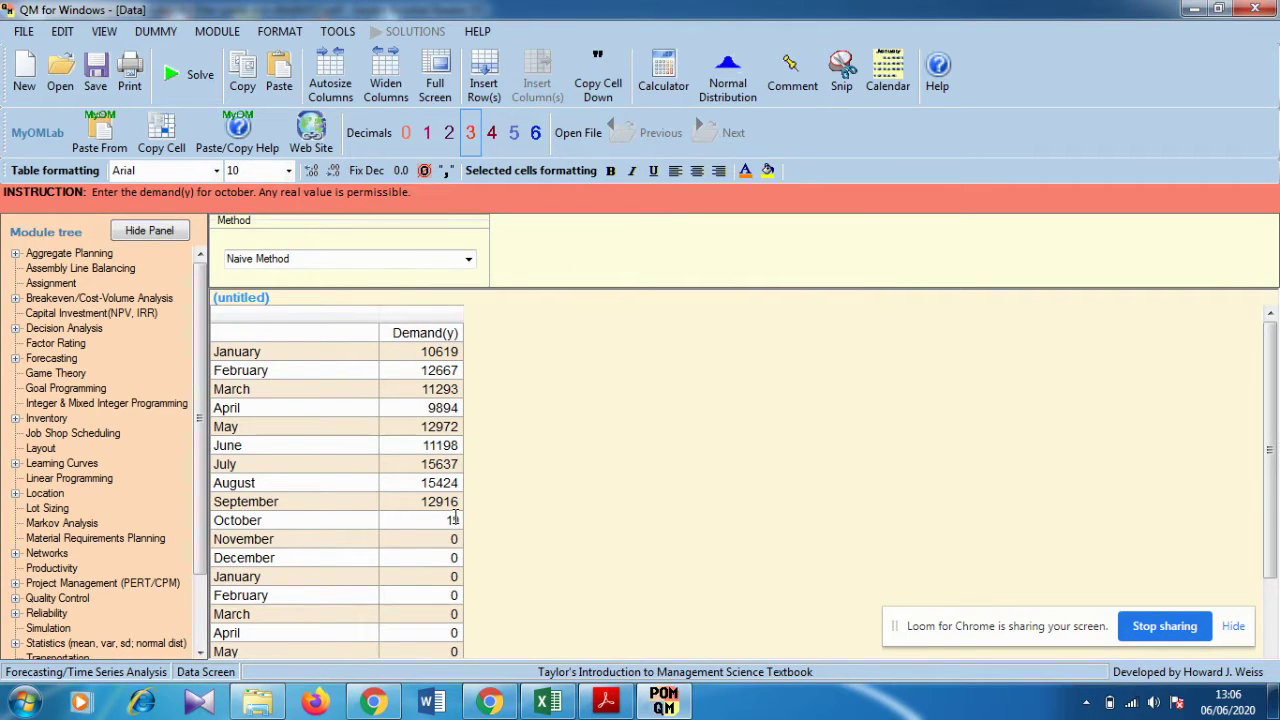
pyautogui.moveTo(451, 521); pyautogui.dragTo(463, 524)
pyautogui.write('4')
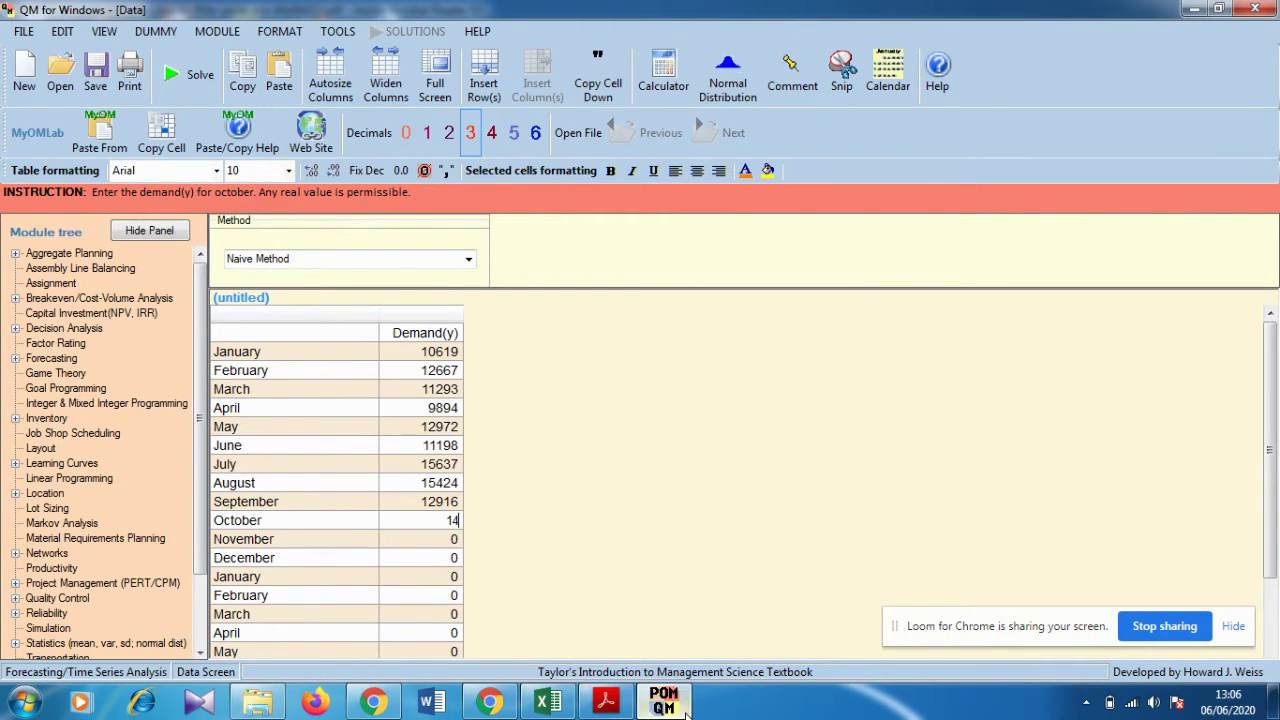
pyautogui.click(685, 711)
pyautogui.click(680, 711)
pyautogui.write('979')
pyautogui.press('Return')
# Consult Tabel 1 in the paper and try to enter demands of 13752 for the first November and 12172 for the first December
pyautogui.click(680, 711)
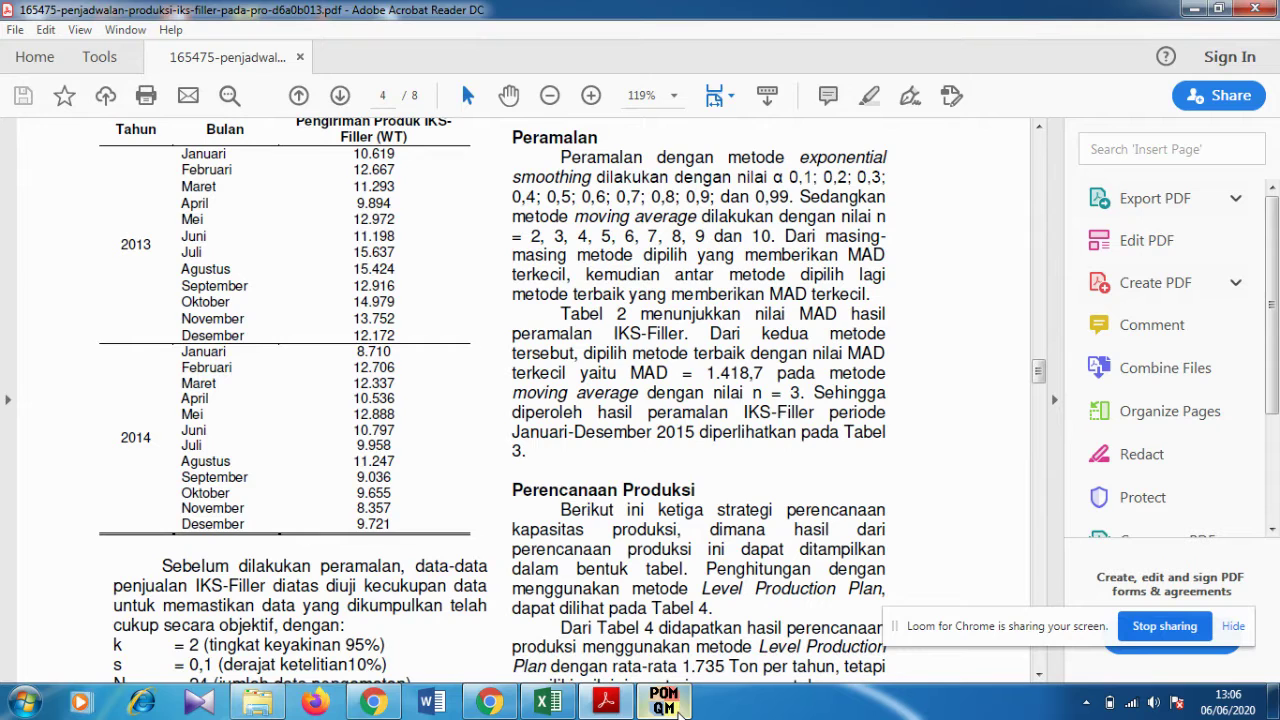
pyautogui.click(680, 711)
pyautogui.write('13')
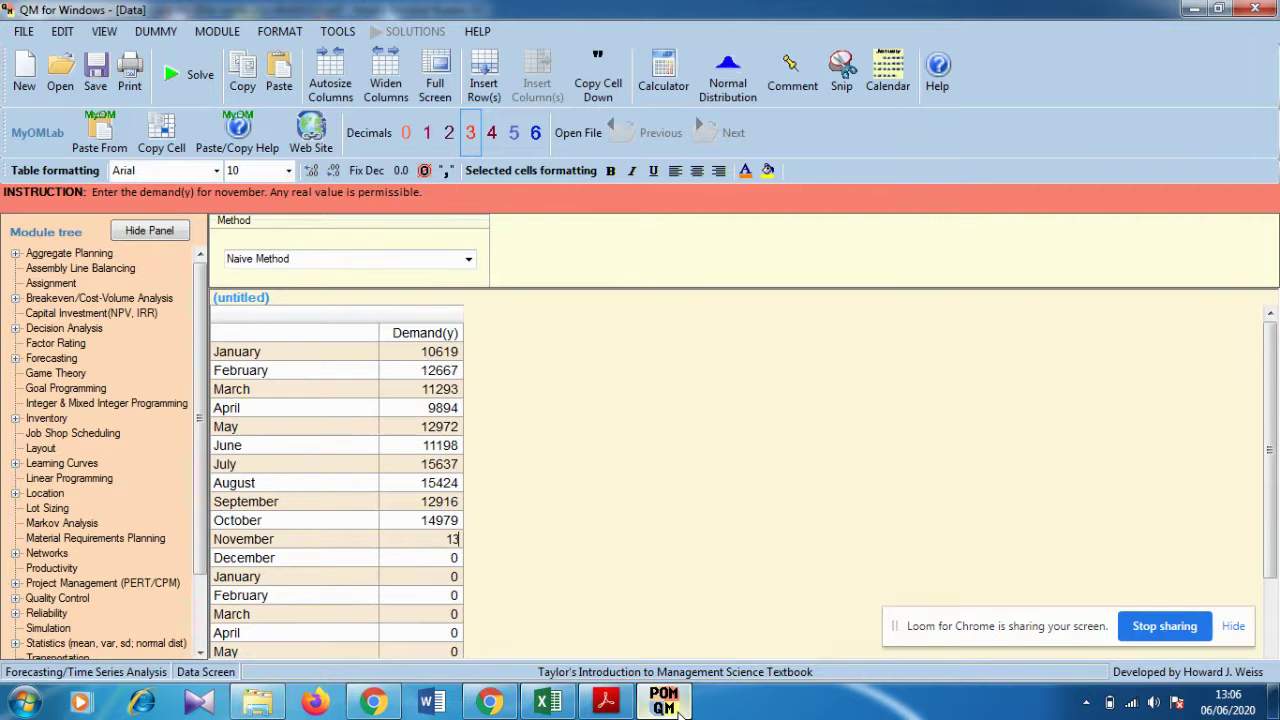
pyautogui.write('752')
pyautogui.click(680, 711)
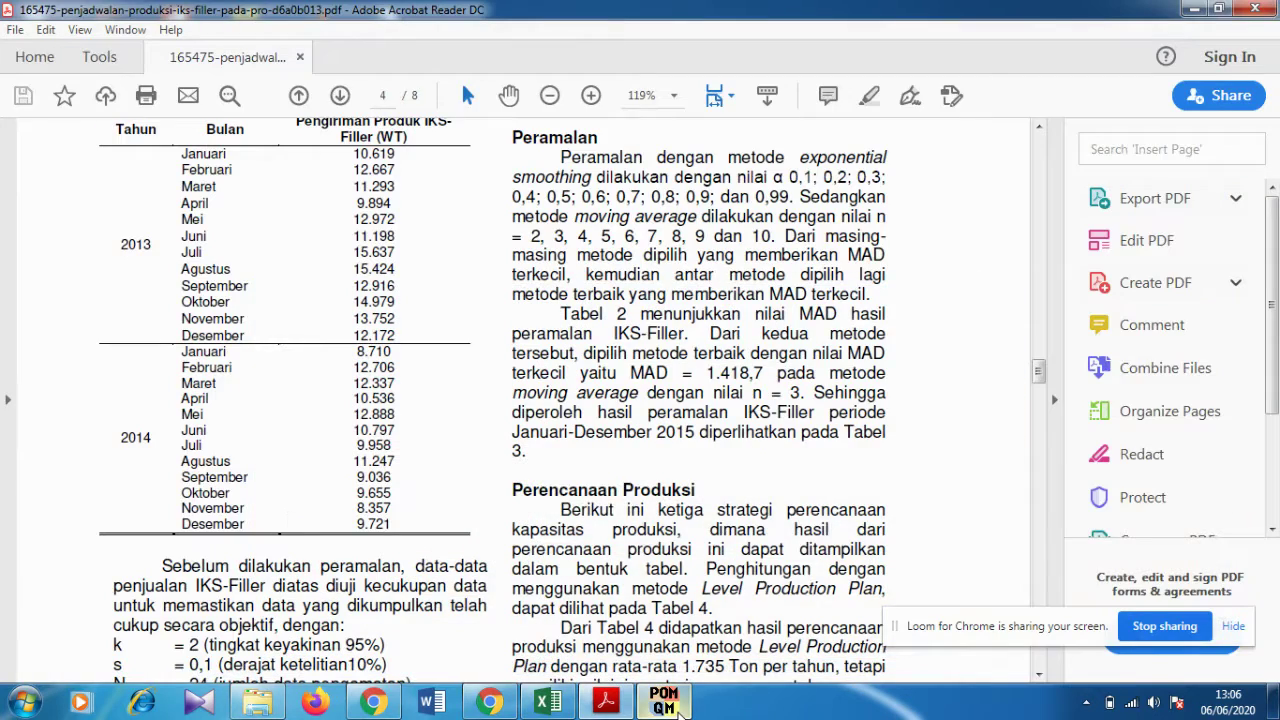
pyautogui.click(680, 708)
pyautogui.write('121')
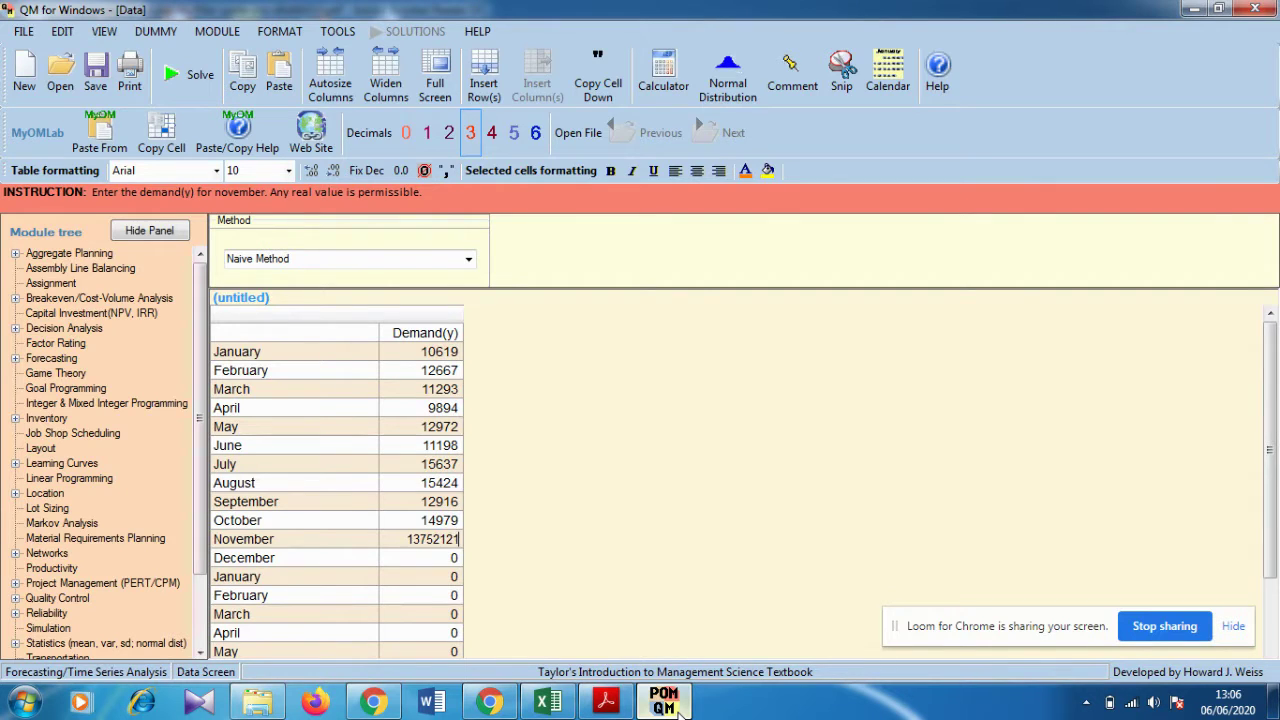
pyautogui.write('722')
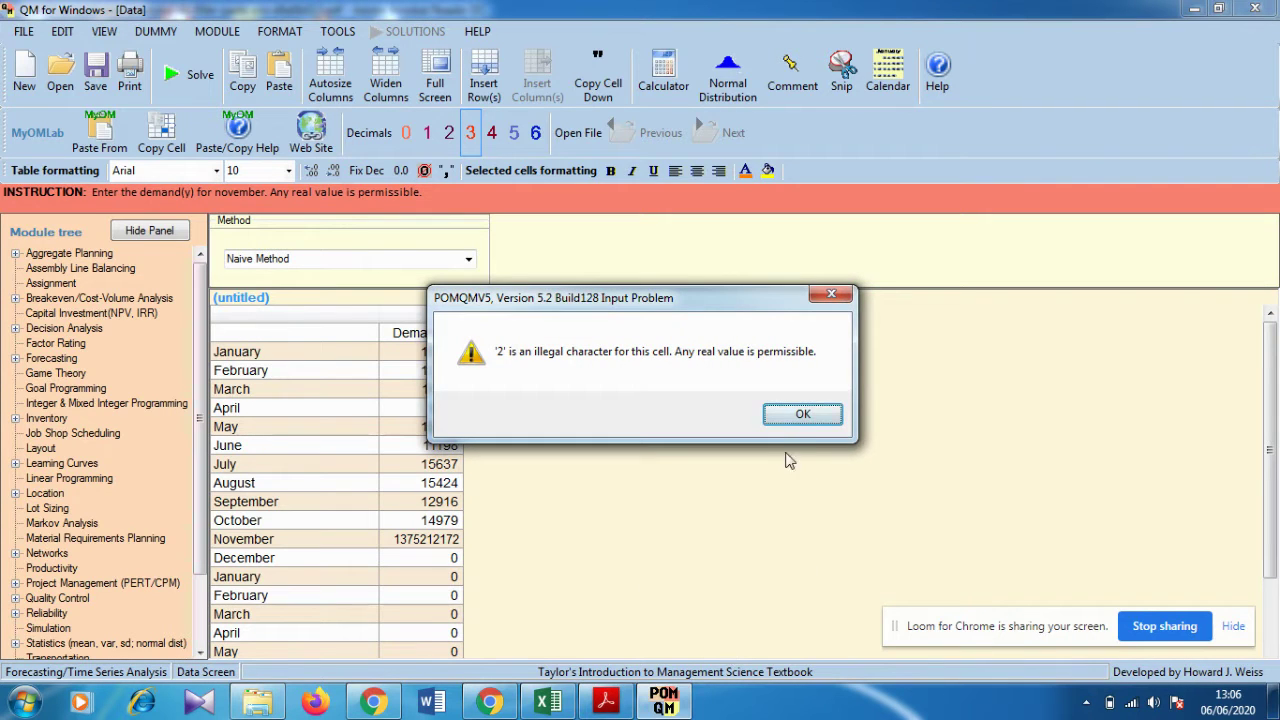
# Dismiss the input warning and delete the first November row from the demand table
pyautogui.click(801, 415)
pyautogui.moveTo(427, 540); pyautogui.dragTo(447, 540)
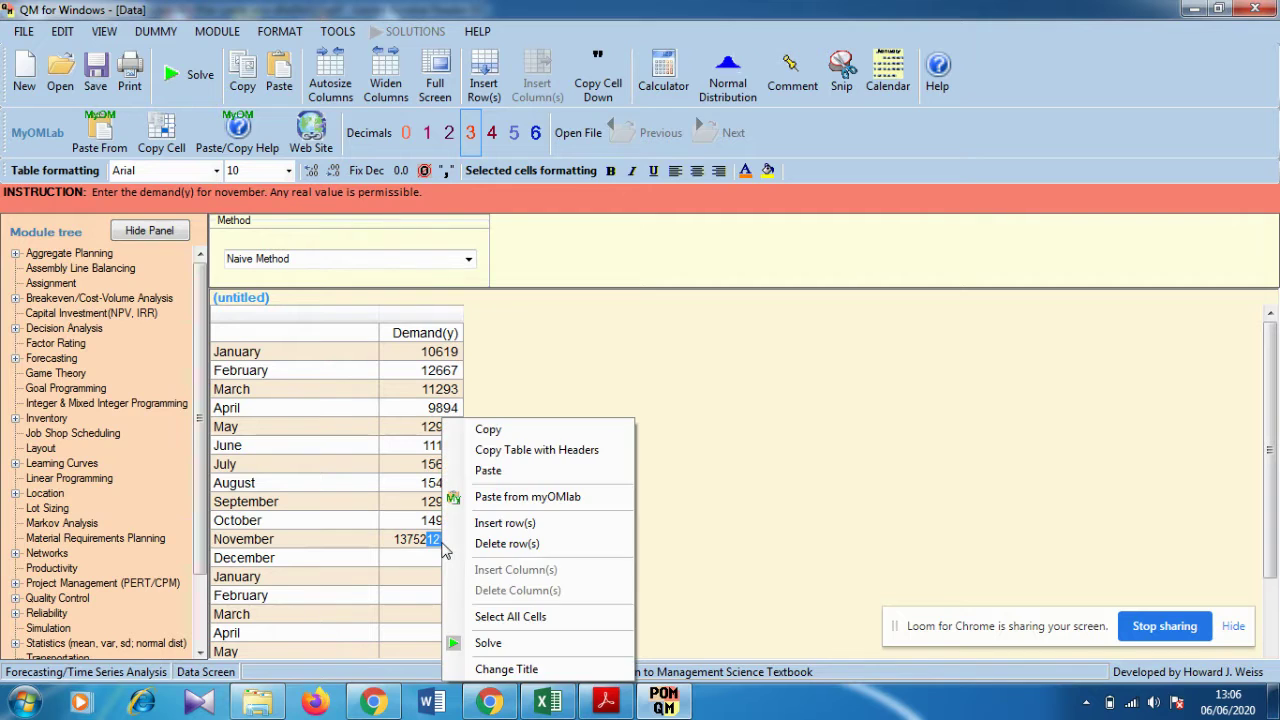
pyautogui.rightClick(445, 540)
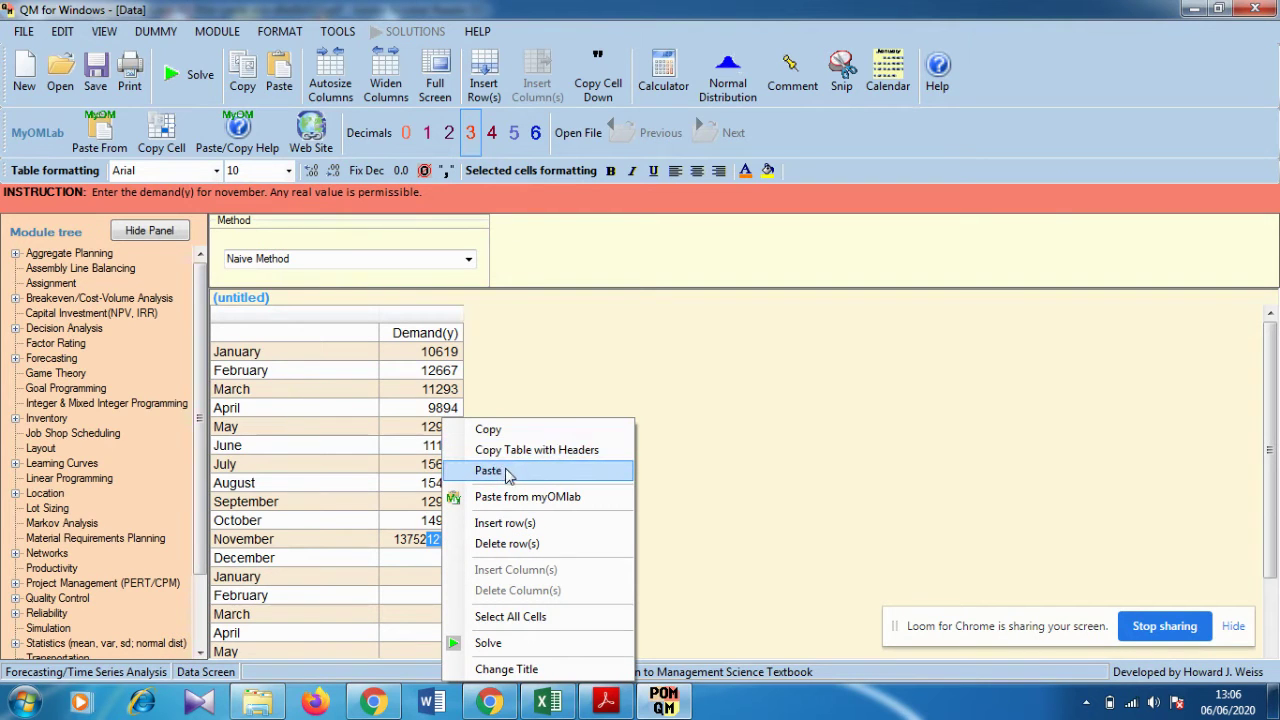
pyautogui.click(536, 543)
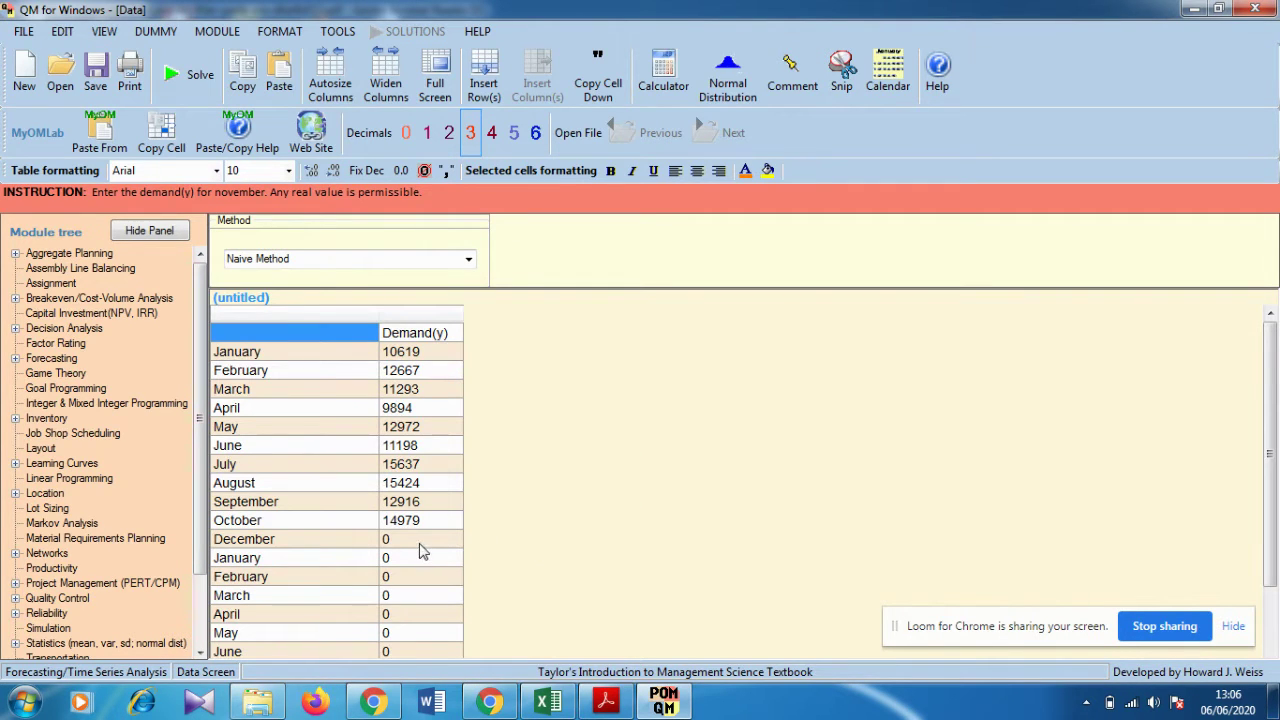
# Consult Tabel 1 in the paper and enter a demand of 12172 for the first December
pyautogui.click(421, 543)
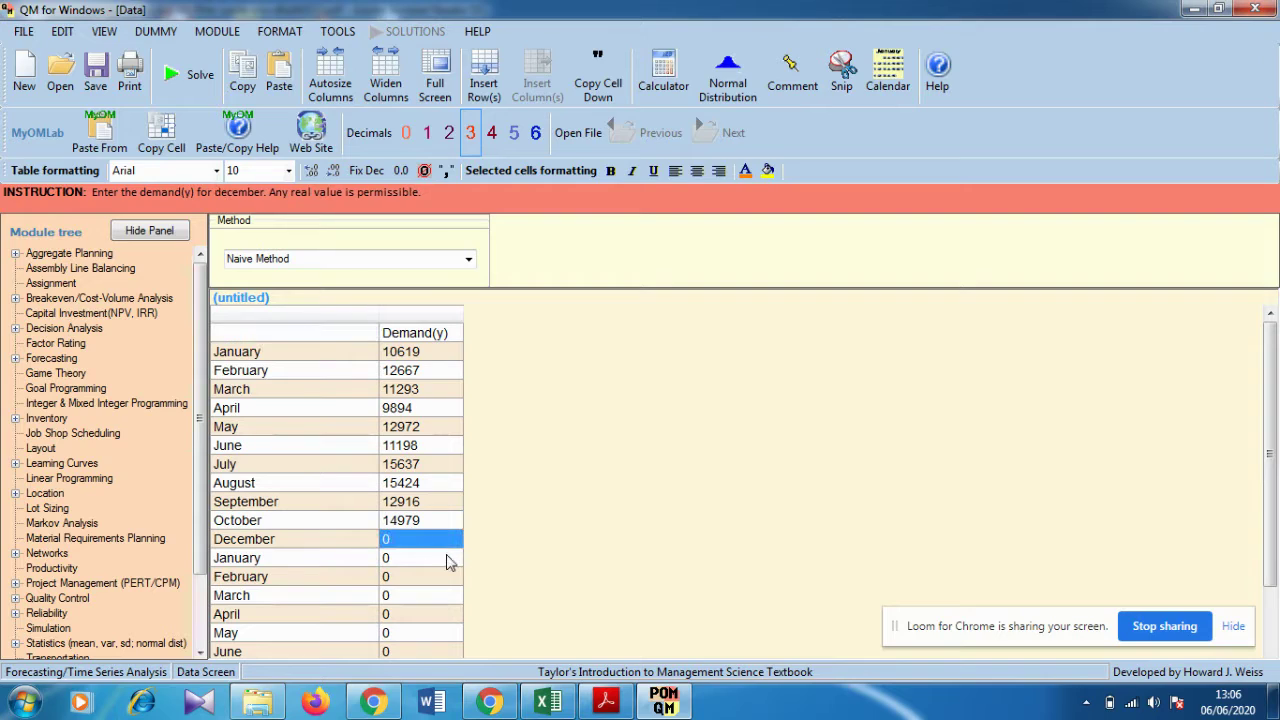
pyautogui.click(605, 703)
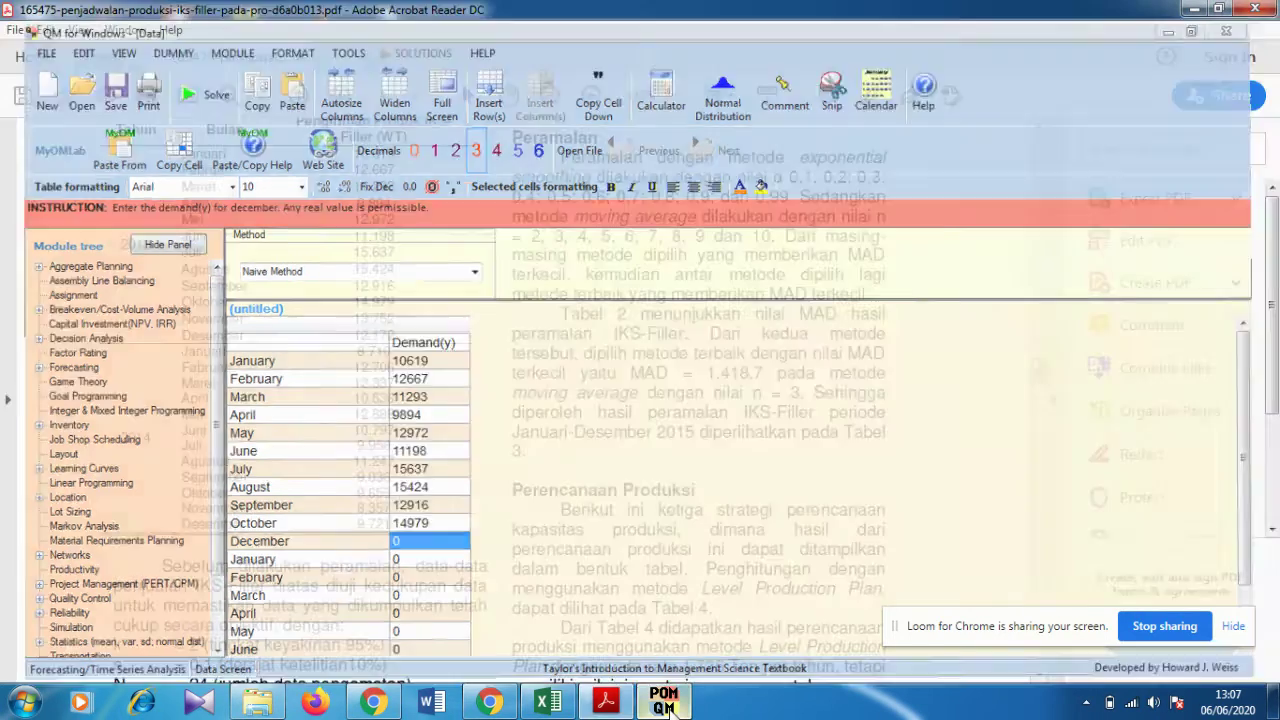
pyautogui.click(664, 702)
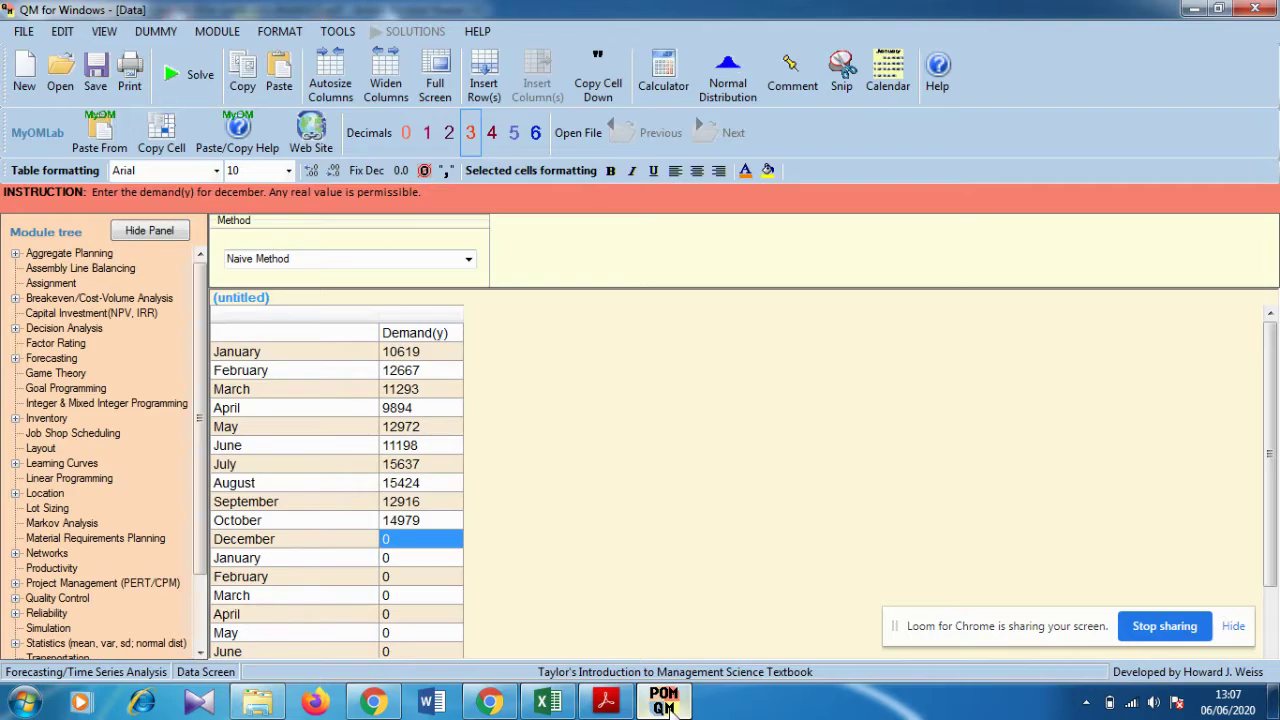
pyautogui.write('12')
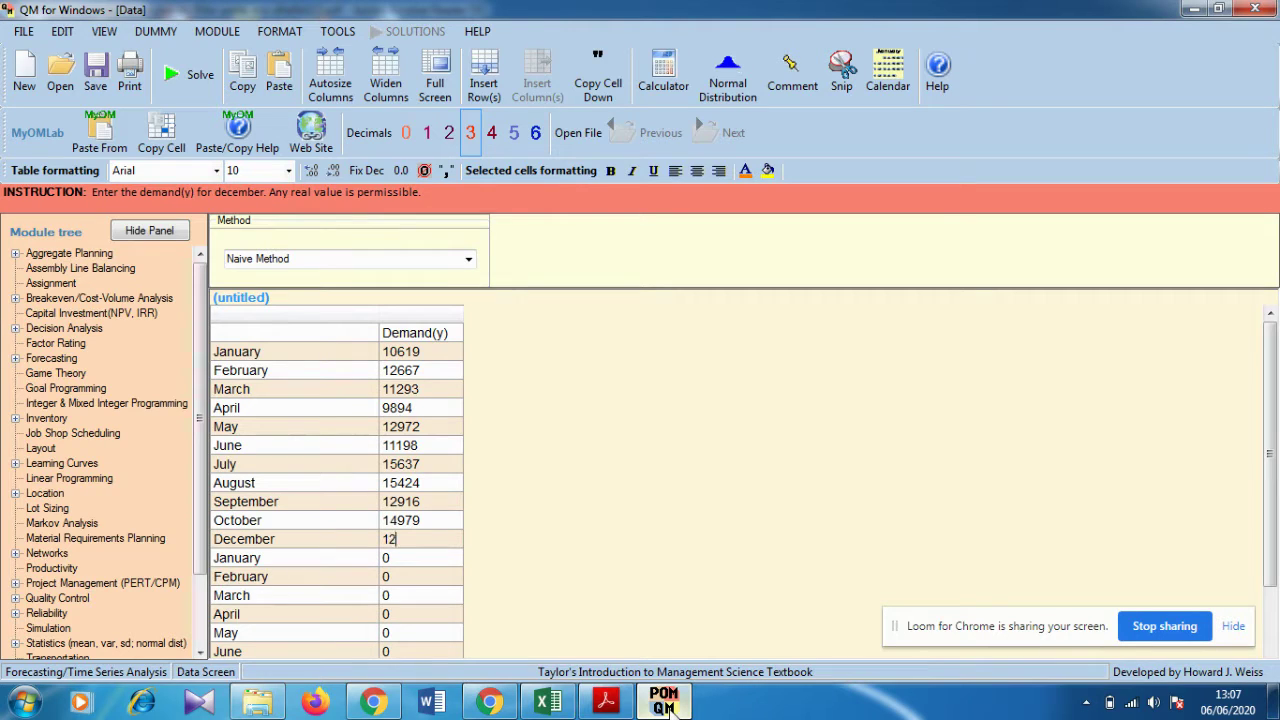
pyautogui.click(666, 704)
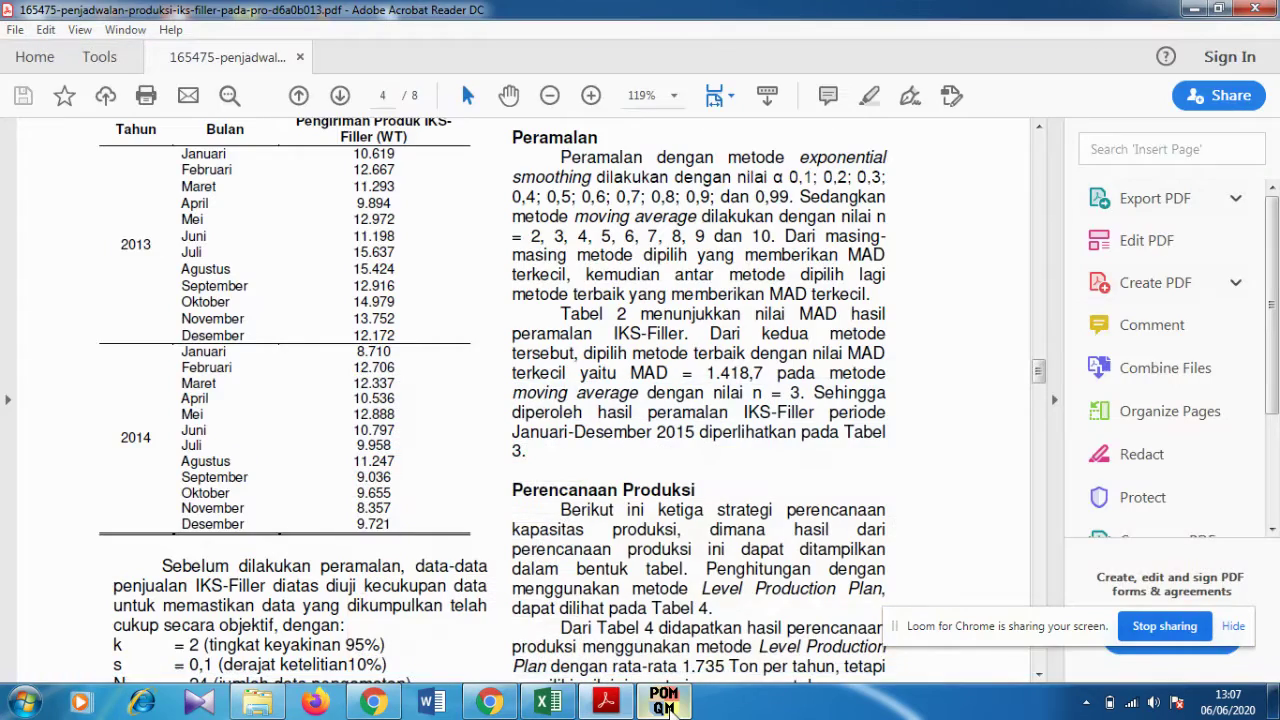
pyautogui.click(666, 704)
pyautogui.write('2172')
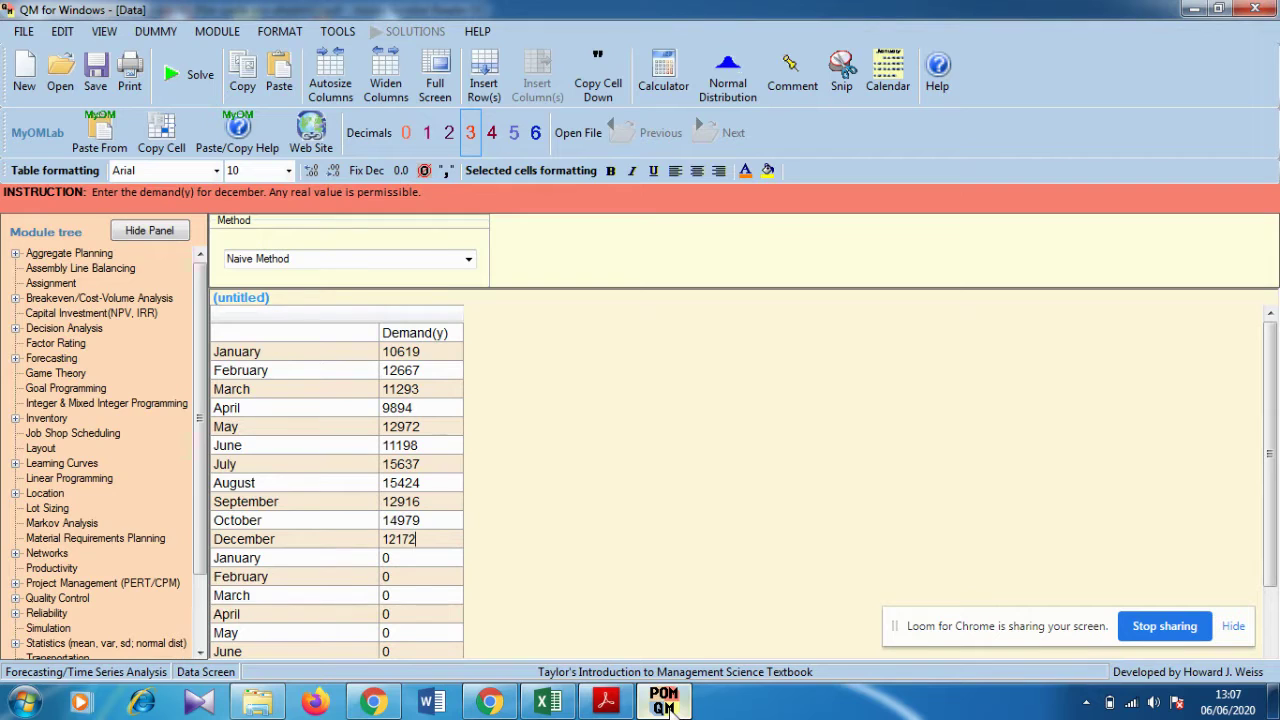
pyautogui.press('Return')
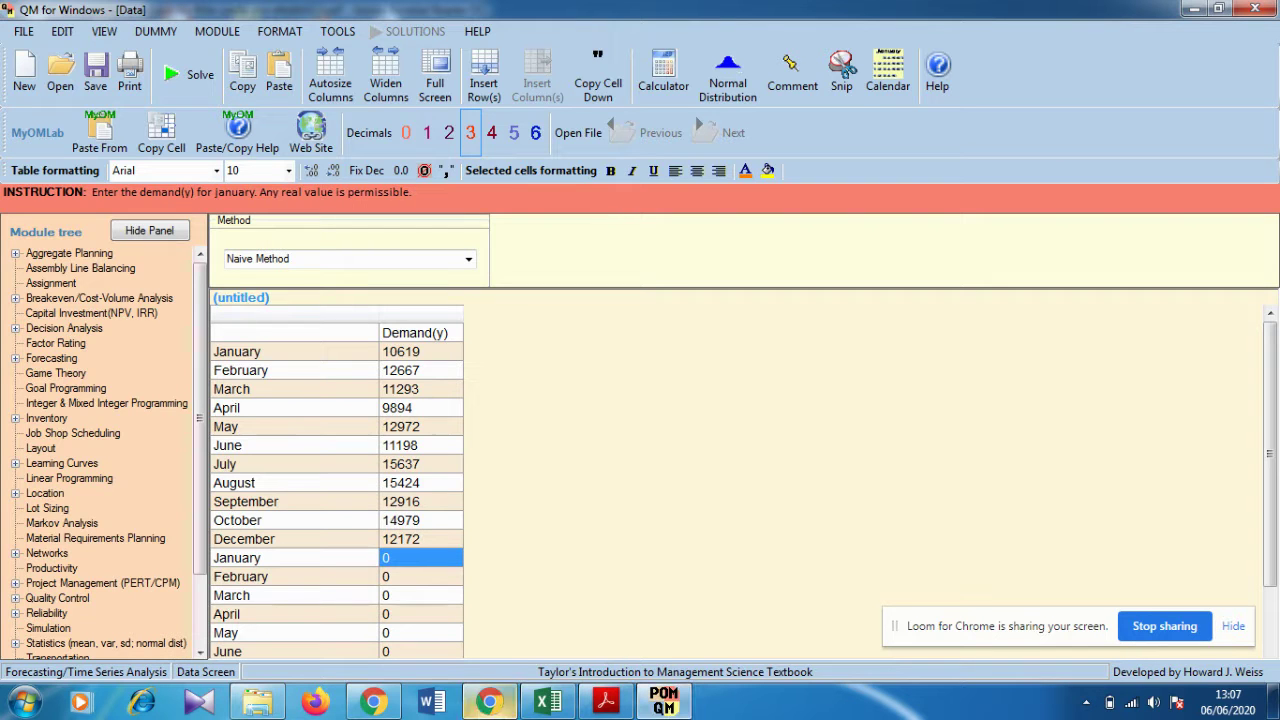
# Consult Tabel 1 in the paper and enter demands of 8710 for the second January and 12706 for the second February
pyautogui.scroll(-2, 393, 614)
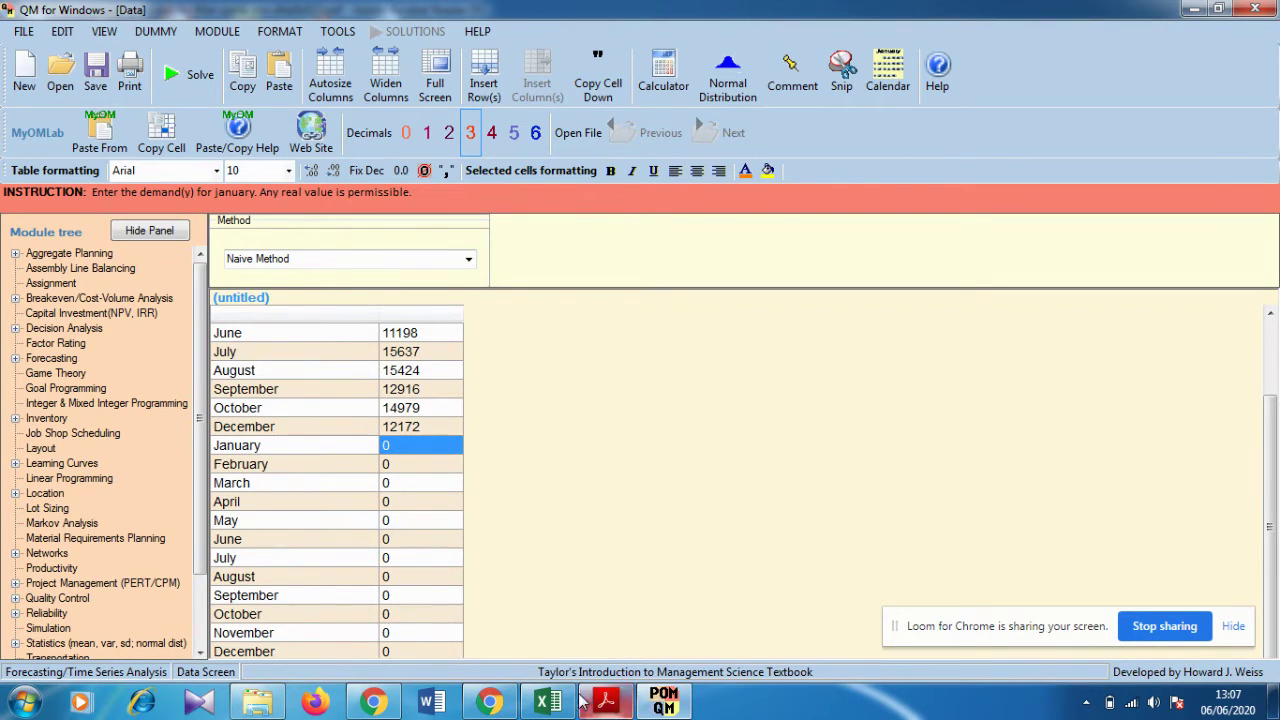
pyautogui.click(666, 704)
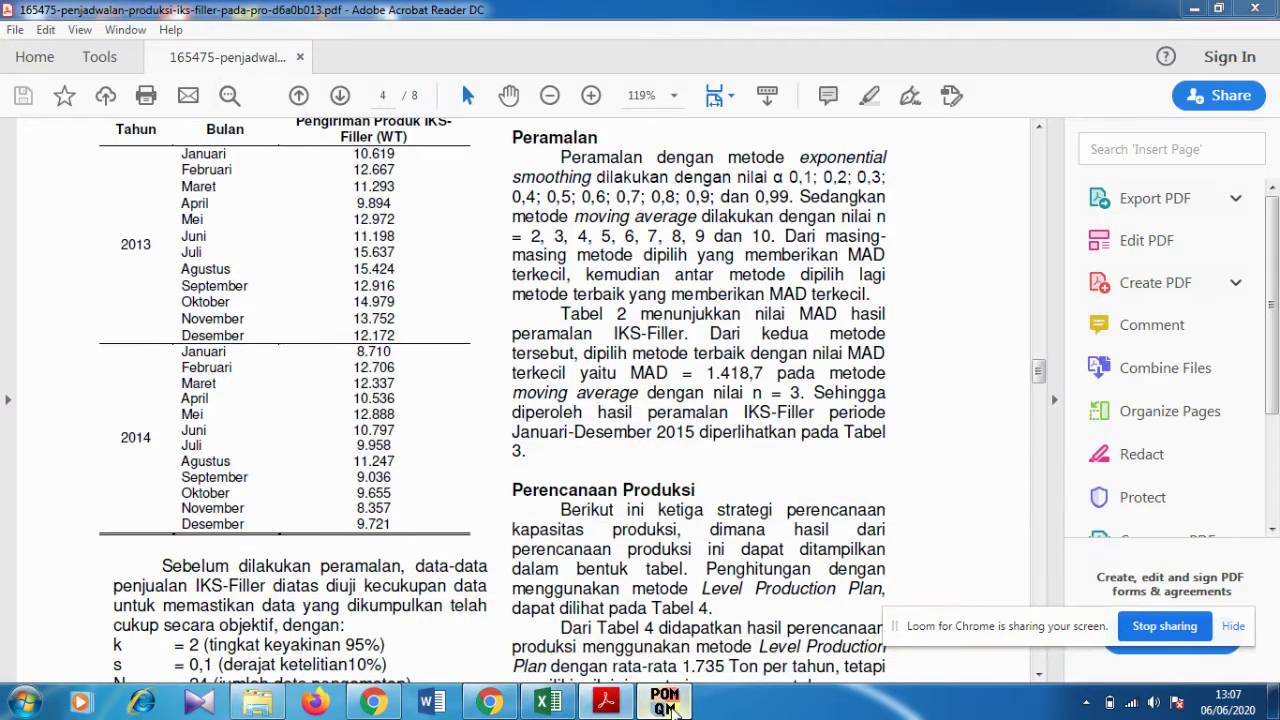
pyautogui.click(666, 704)
pyautogui.write('8710')
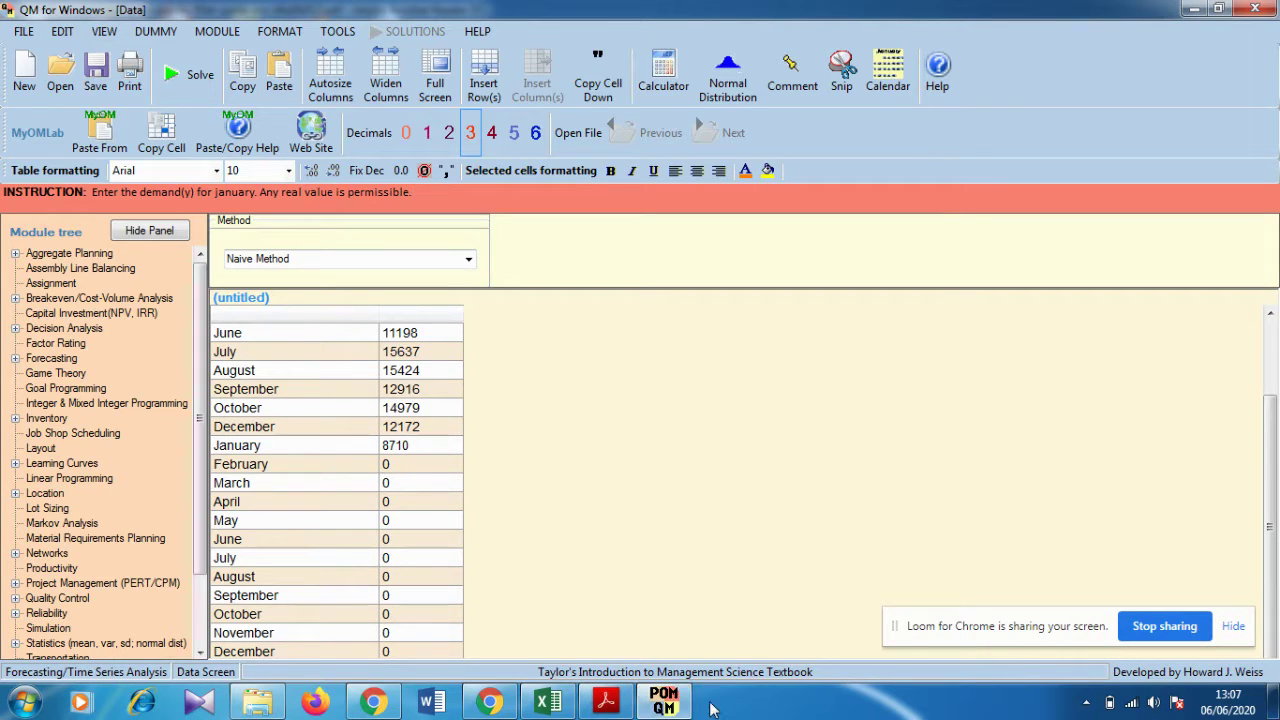
pyautogui.press('Return')
pyautogui.click(656, 704)
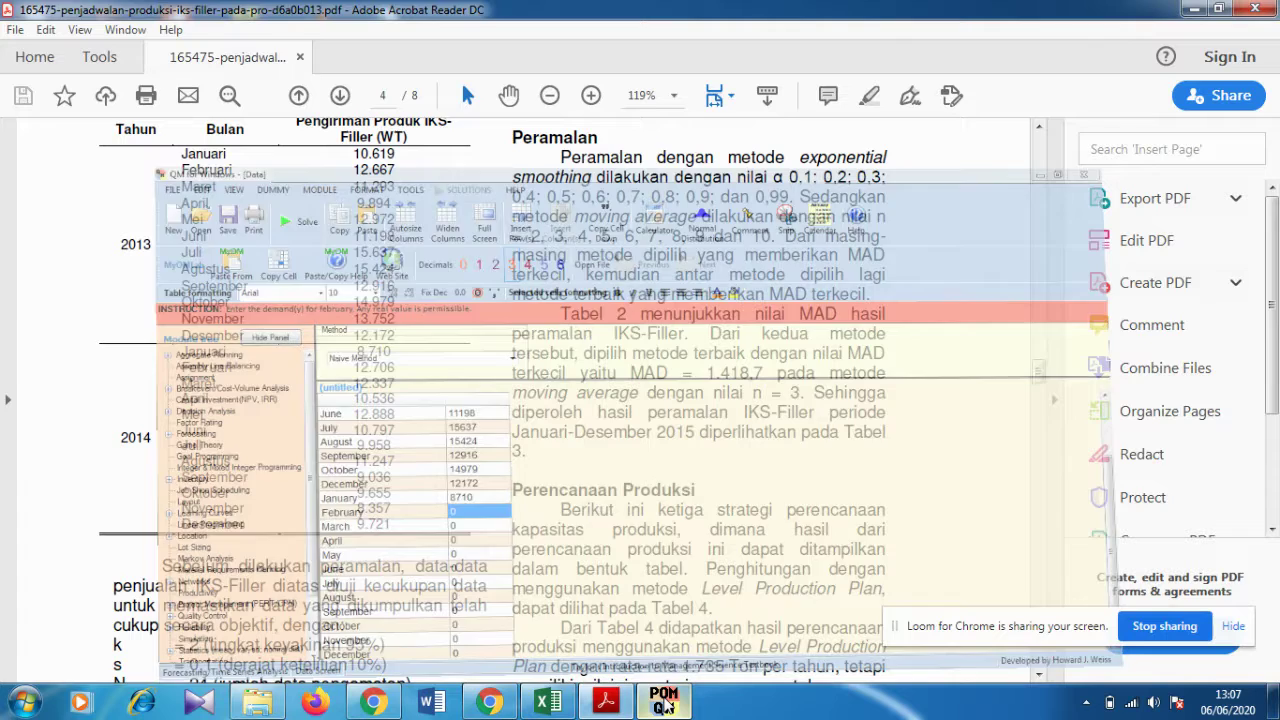
pyautogui.click(663, 704)
pyautogui.write('12')
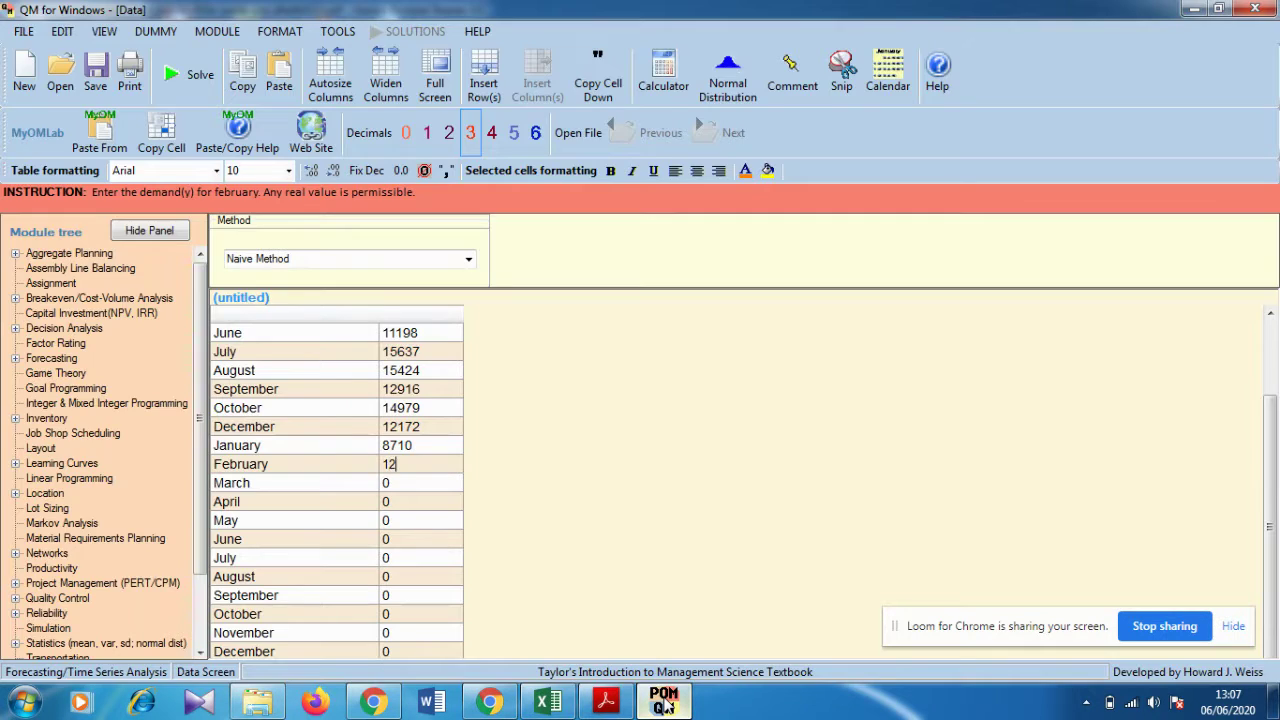
pyautogui.write('706')
pyautogui.press('Return')
# Consult Tabel 1 in the paper and enter a demand of 12337 for the second March
pyautogui.click(663, 704)
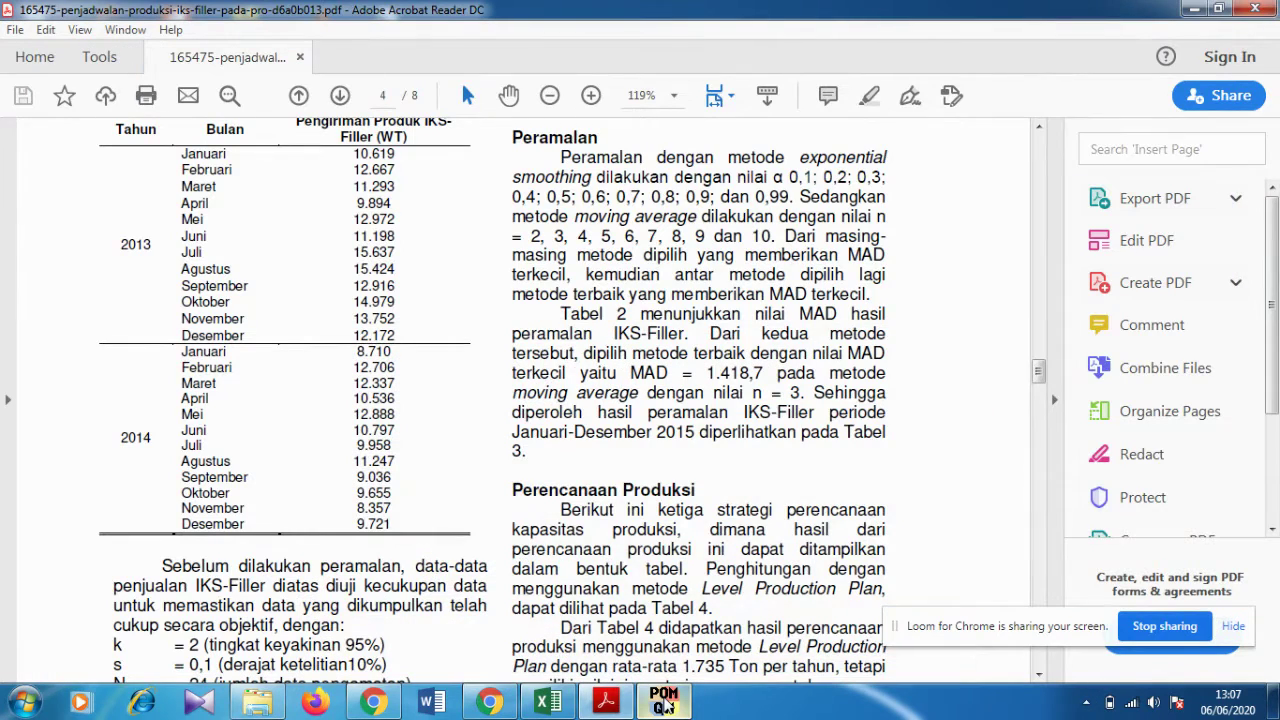
pyautogui.click(663, 704)
pyautogui.write('12')
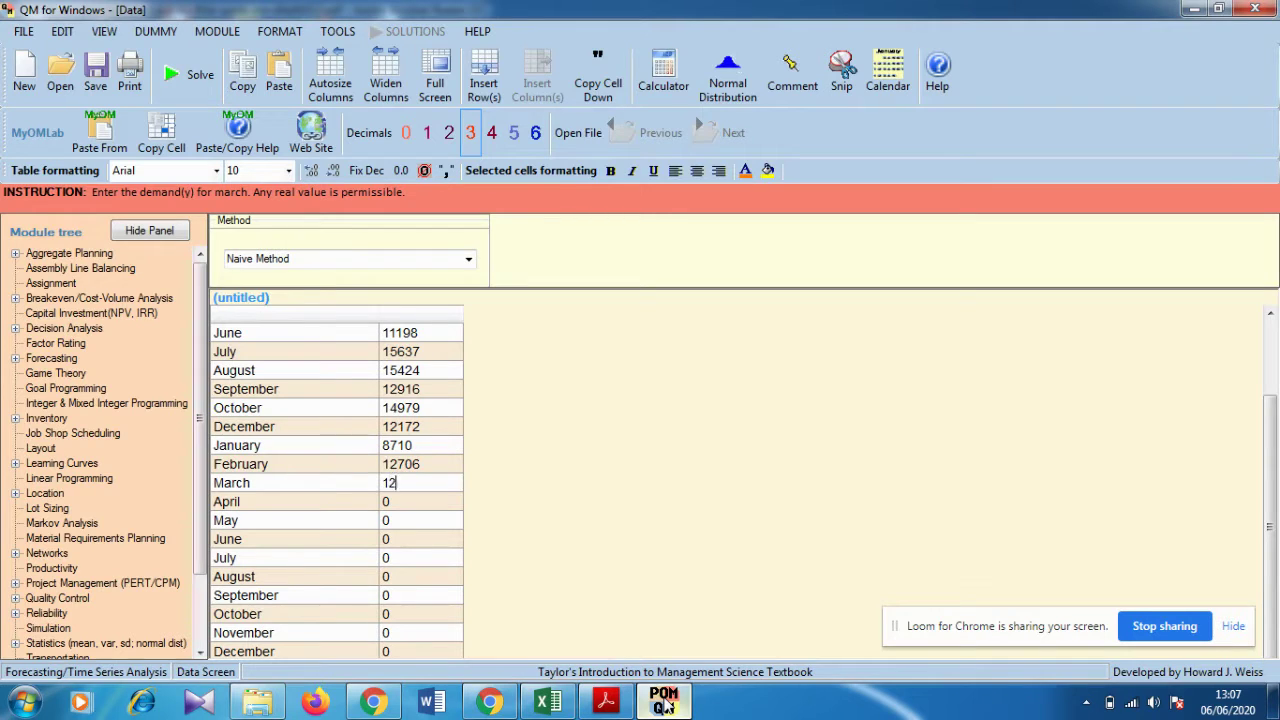
pyautogui.write('337')
pyautogui.click(660, 705)
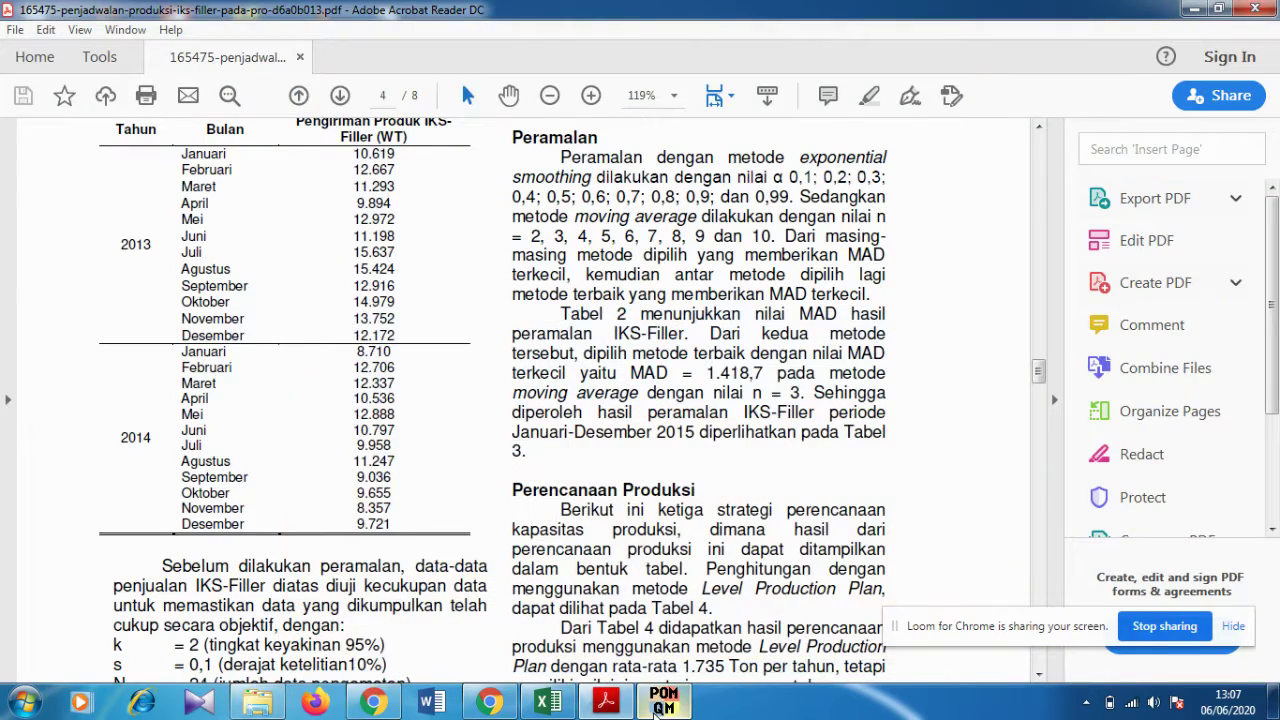
pyautogui.click(657, 707)
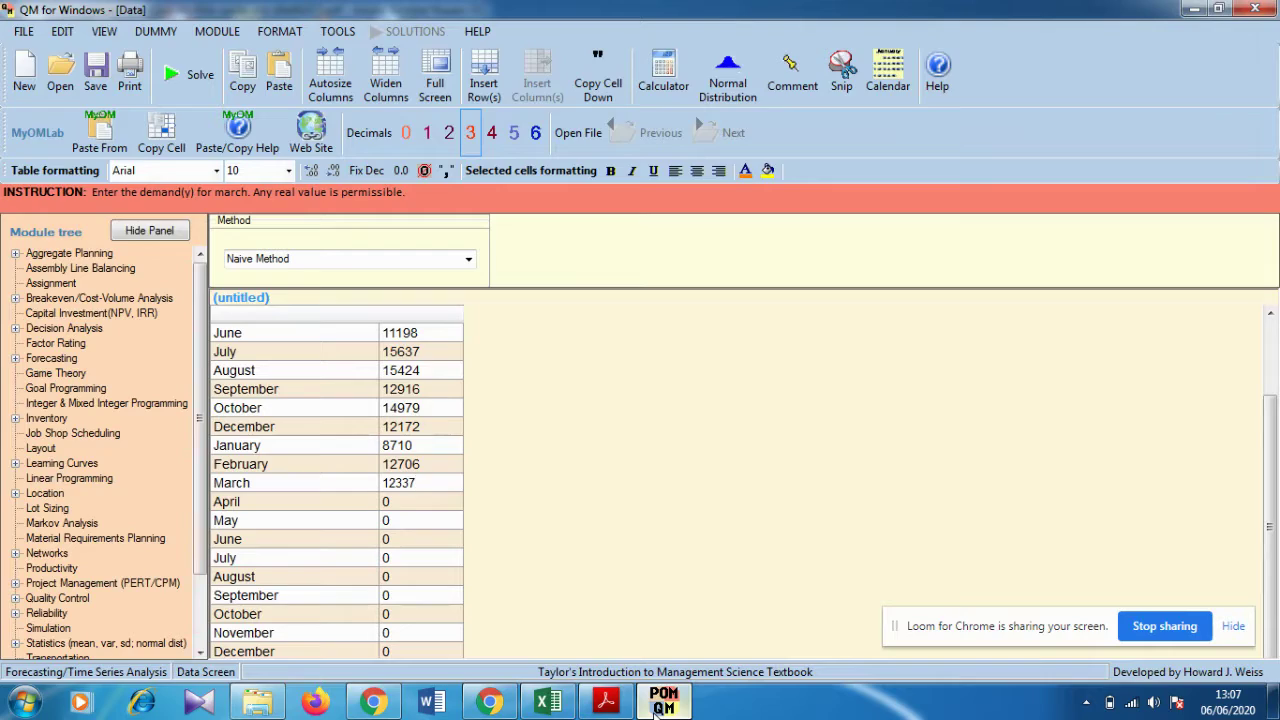
pyautogui.press('Return')
# Consult Tabel 1 in the paper and enter a demand of 10536 for the second April
pyautogui.write('1')
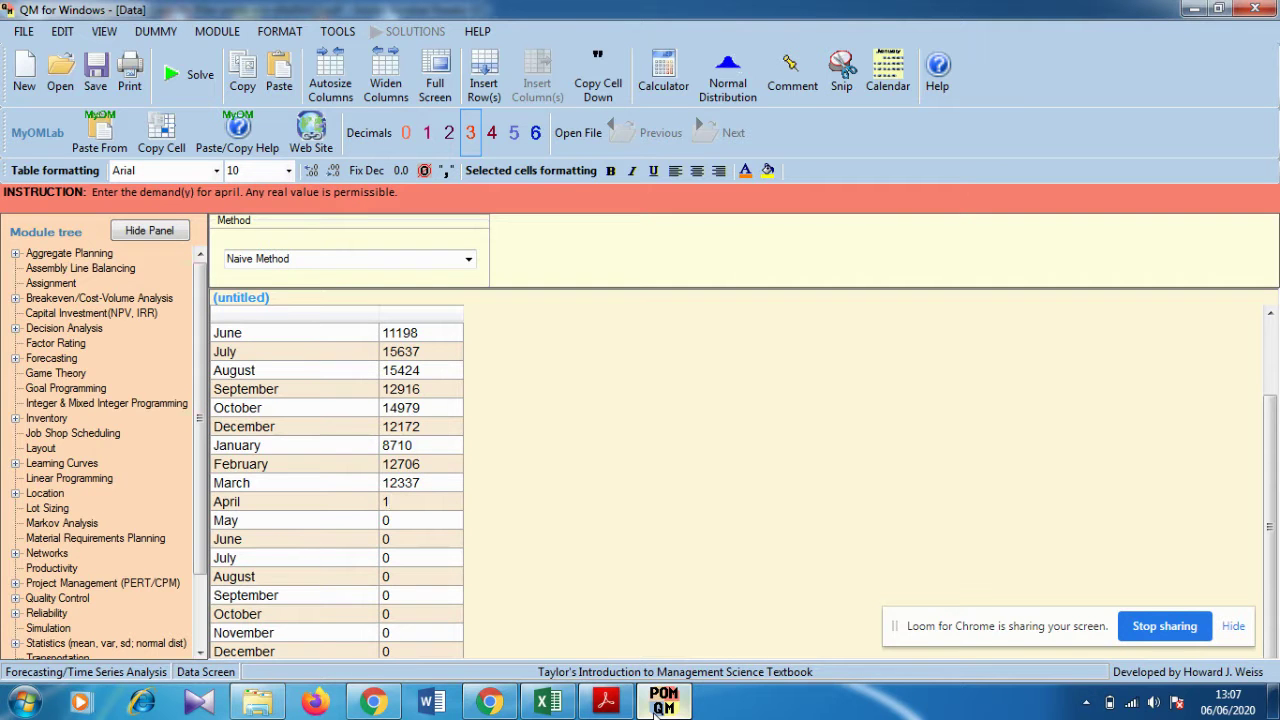
pyautogui.write('0')
pyautogui.click(661, 707)
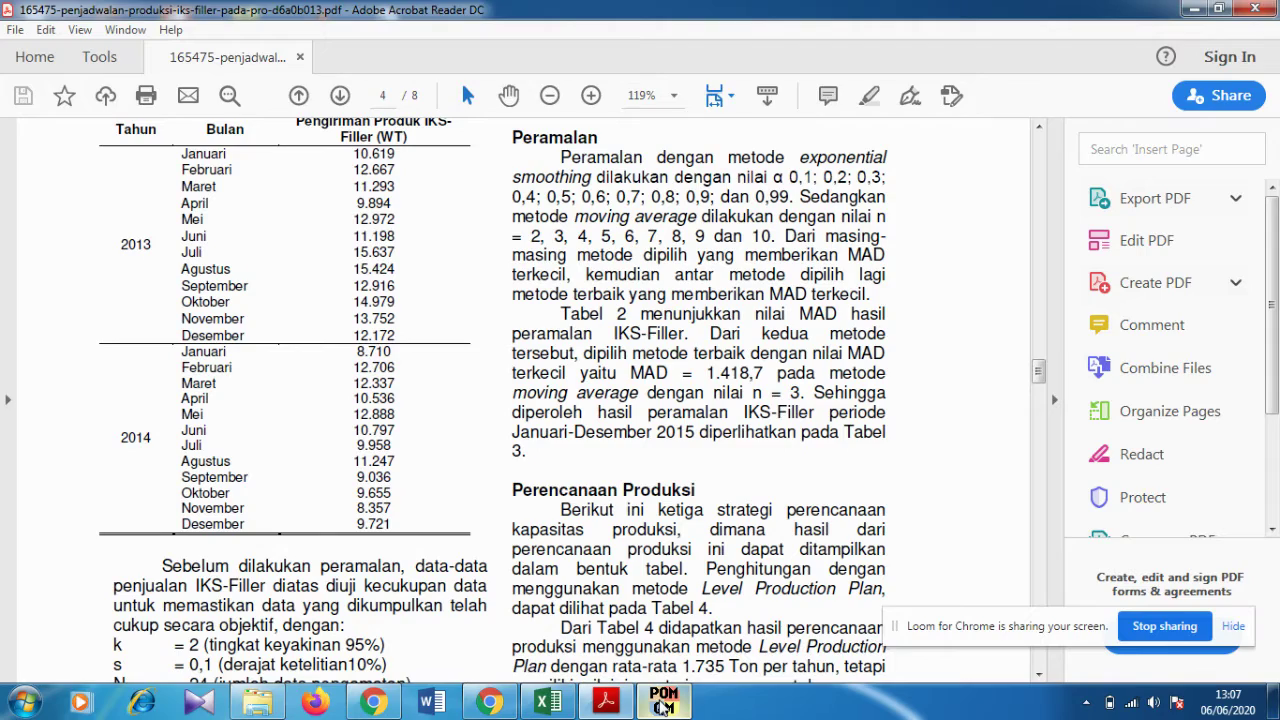
pyautogui.click(661, 707)
pyautogui.write('536')
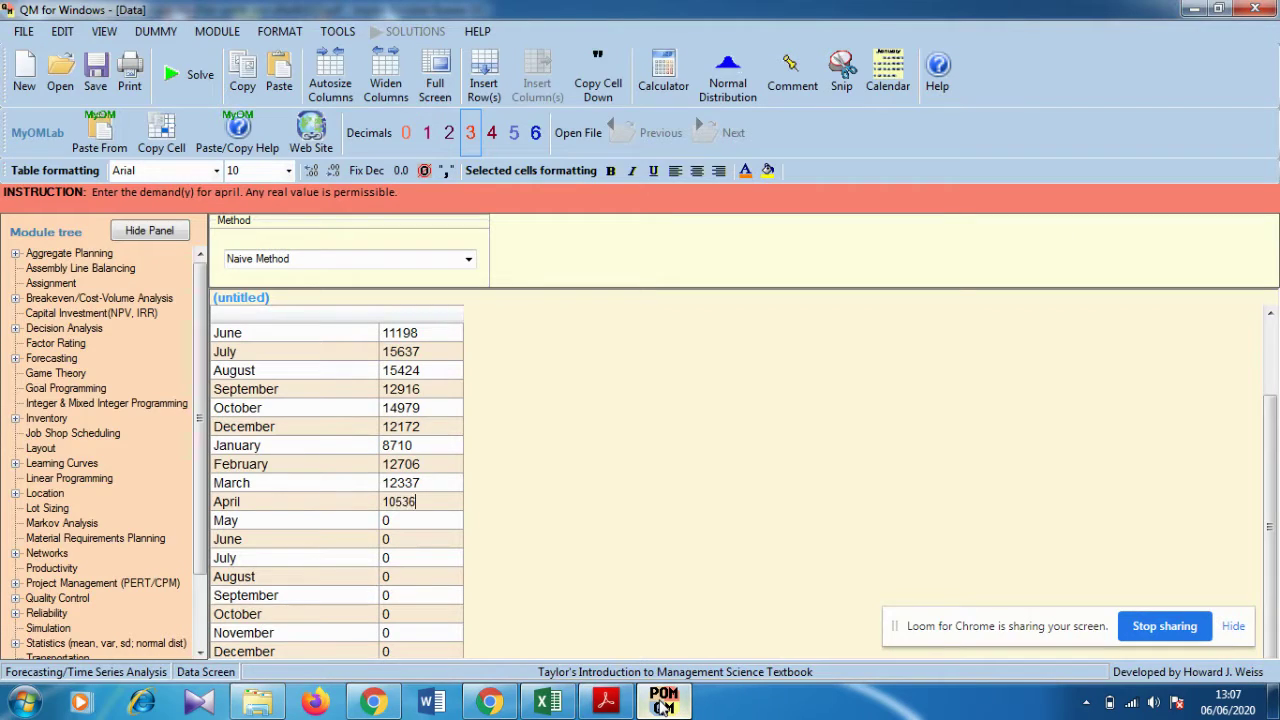
pyautogui.press('Return')
# Consult Tabel 1 in the paper and enter demands of 12888 for the second May and 10797 for the second June
pyautogui.click(663, 706)
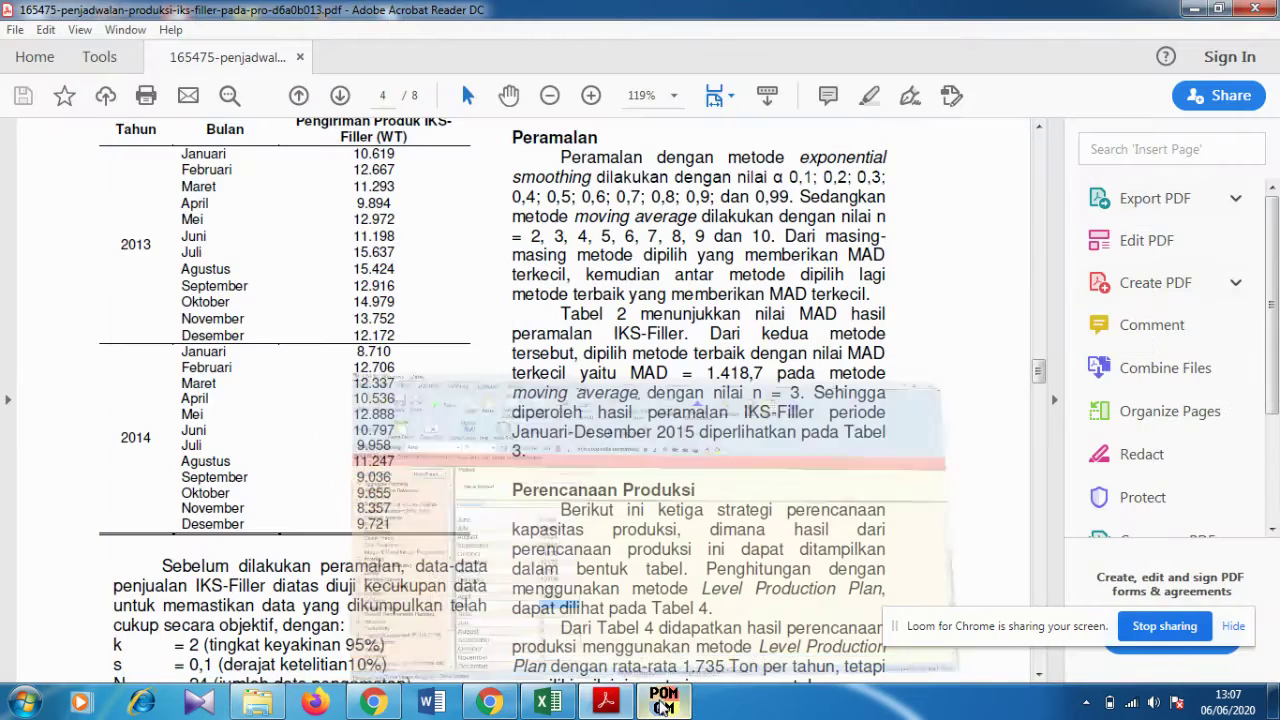
pyautogui.click(663, 706)
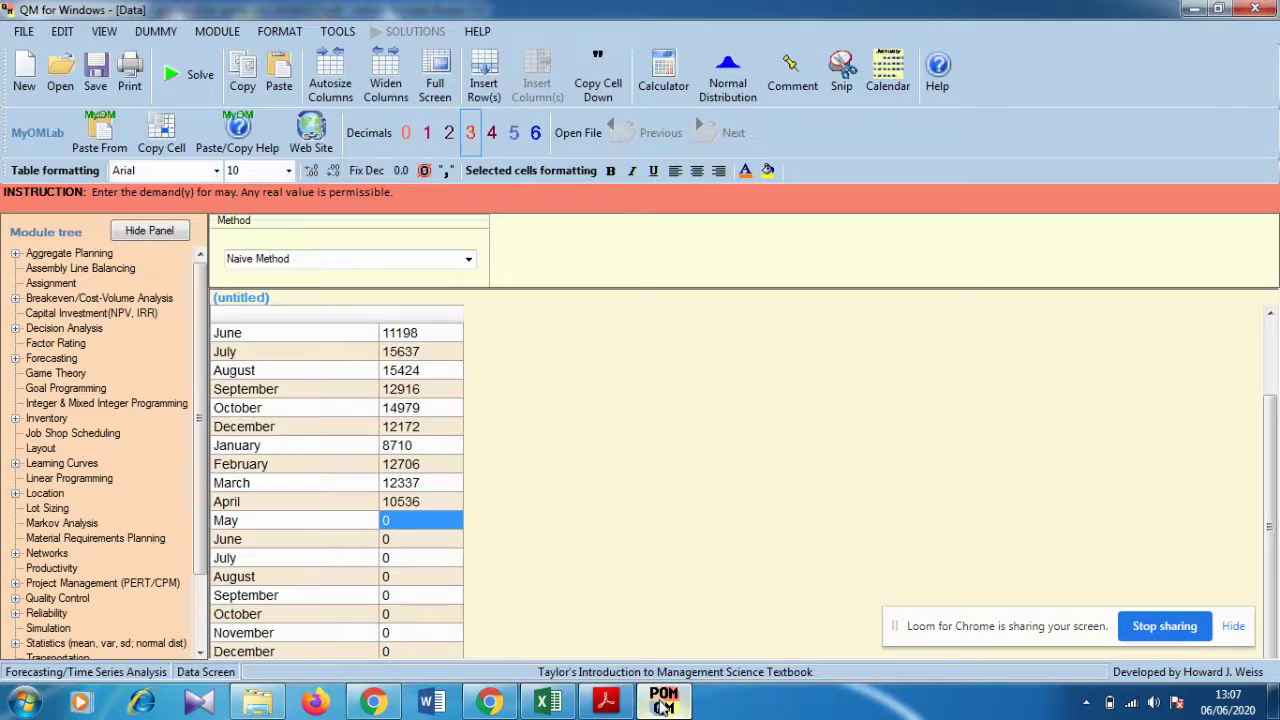
pyautogui.write('12888')
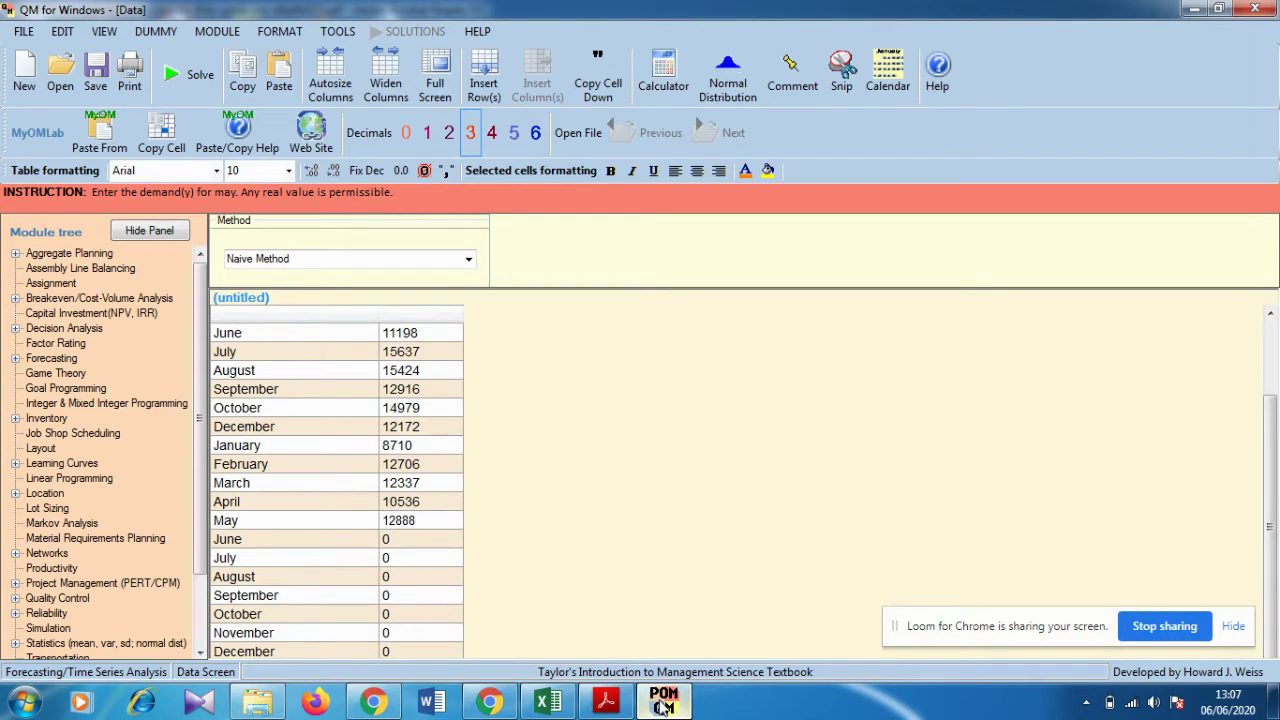
pyautogui.press('Return')
pyautogui.click(663, 706)
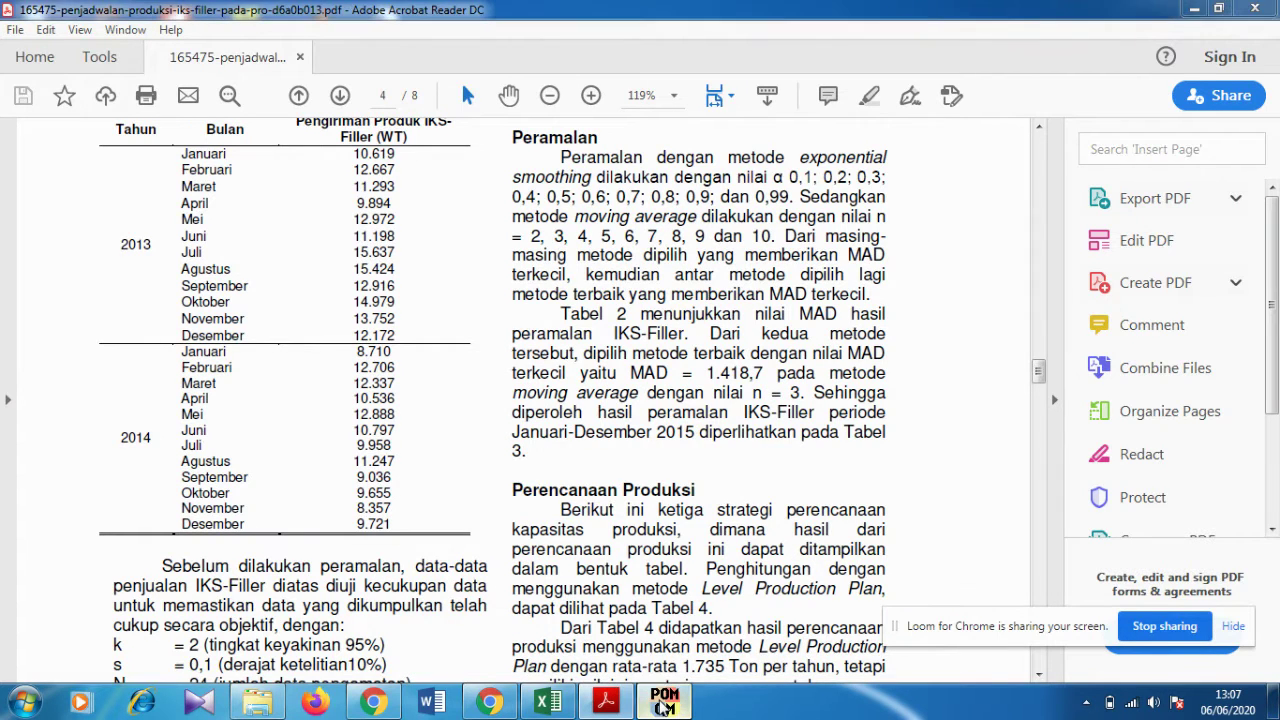
pyautogui.click(663, 706)
pyautogui.write('10797')
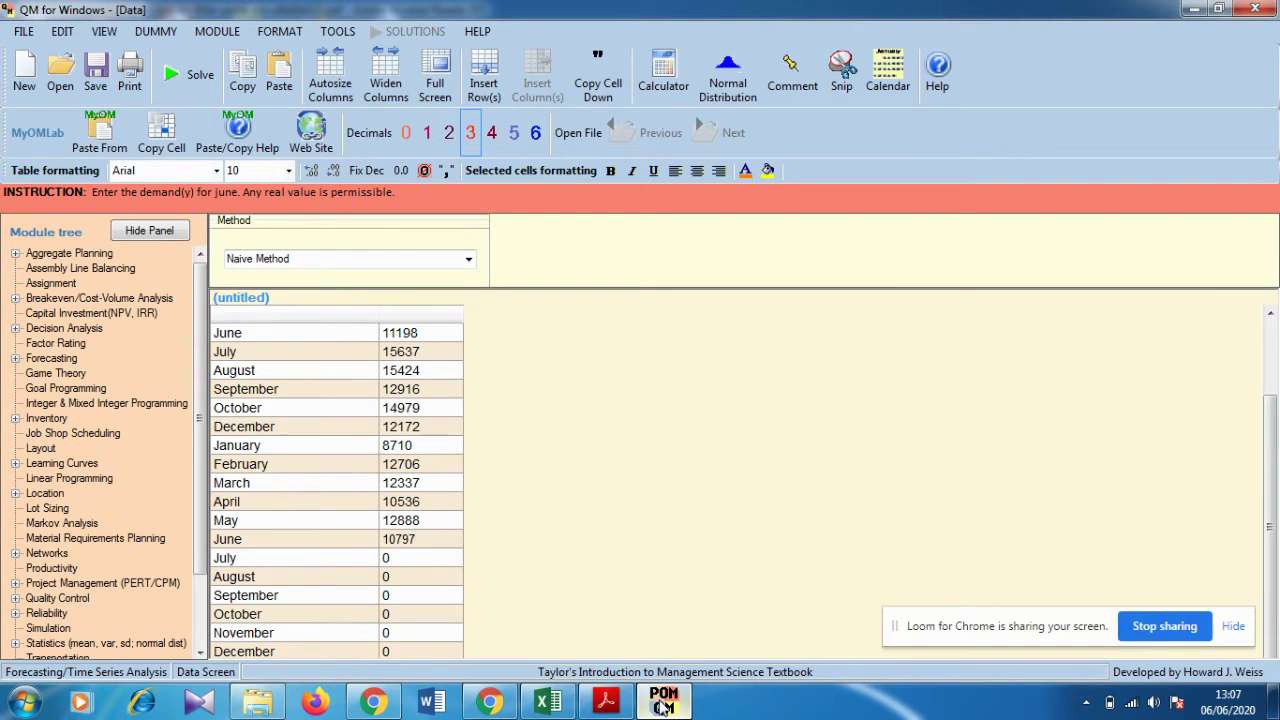
pyautogui.press('Return')
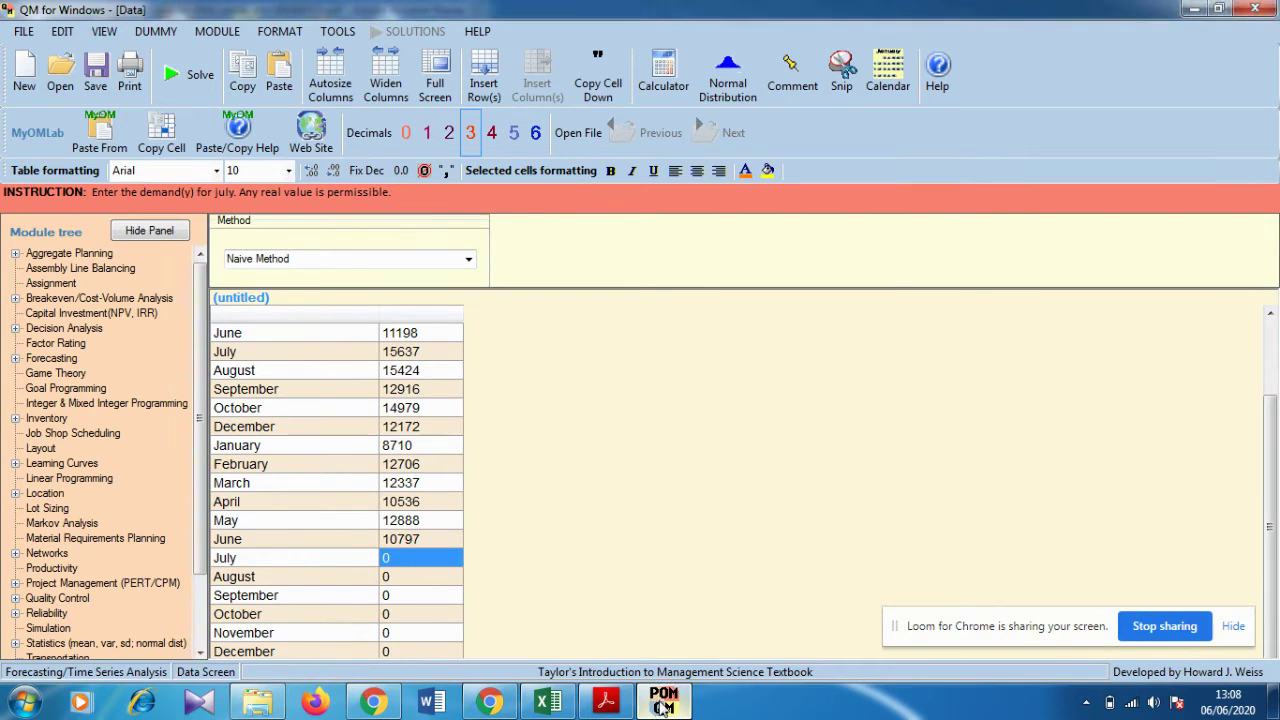
# Consult Tabel 1 in the paper and enter demands of 9958 for the second July and 11247 for the second August
pyautogui.click(663, 706)
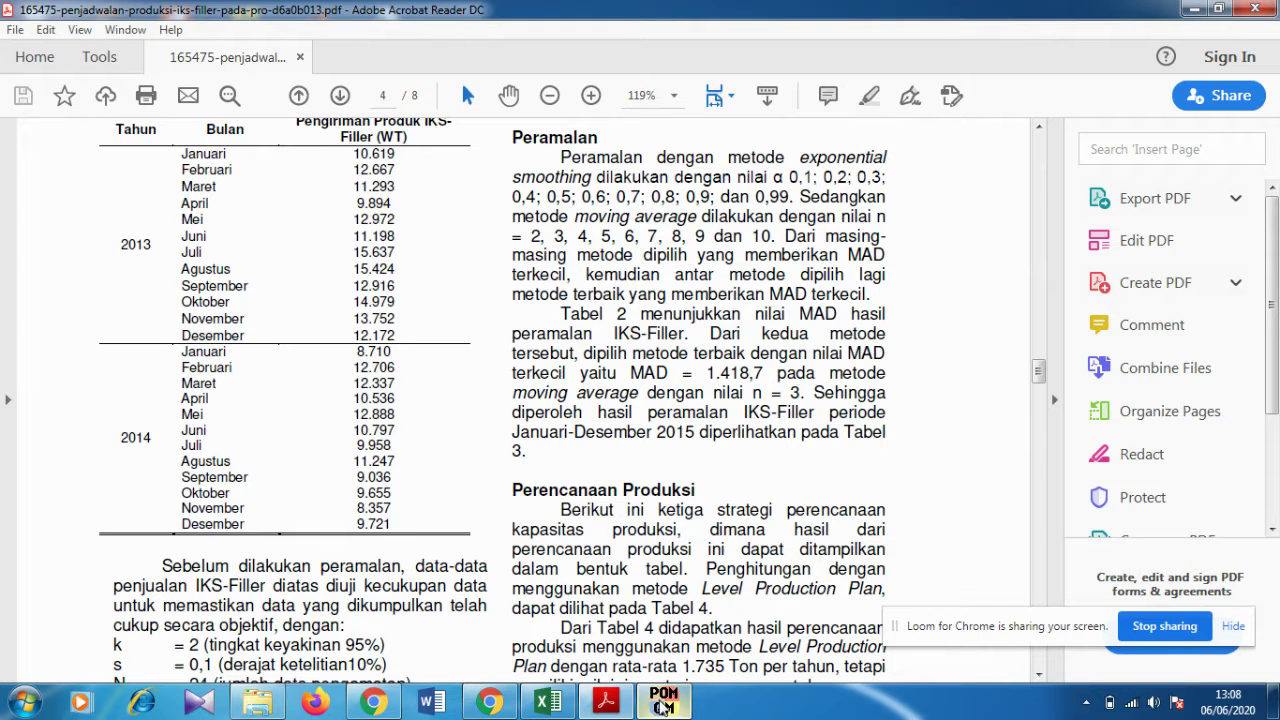
pyautogui.click(663, 703)
pyautogui.write('9958')
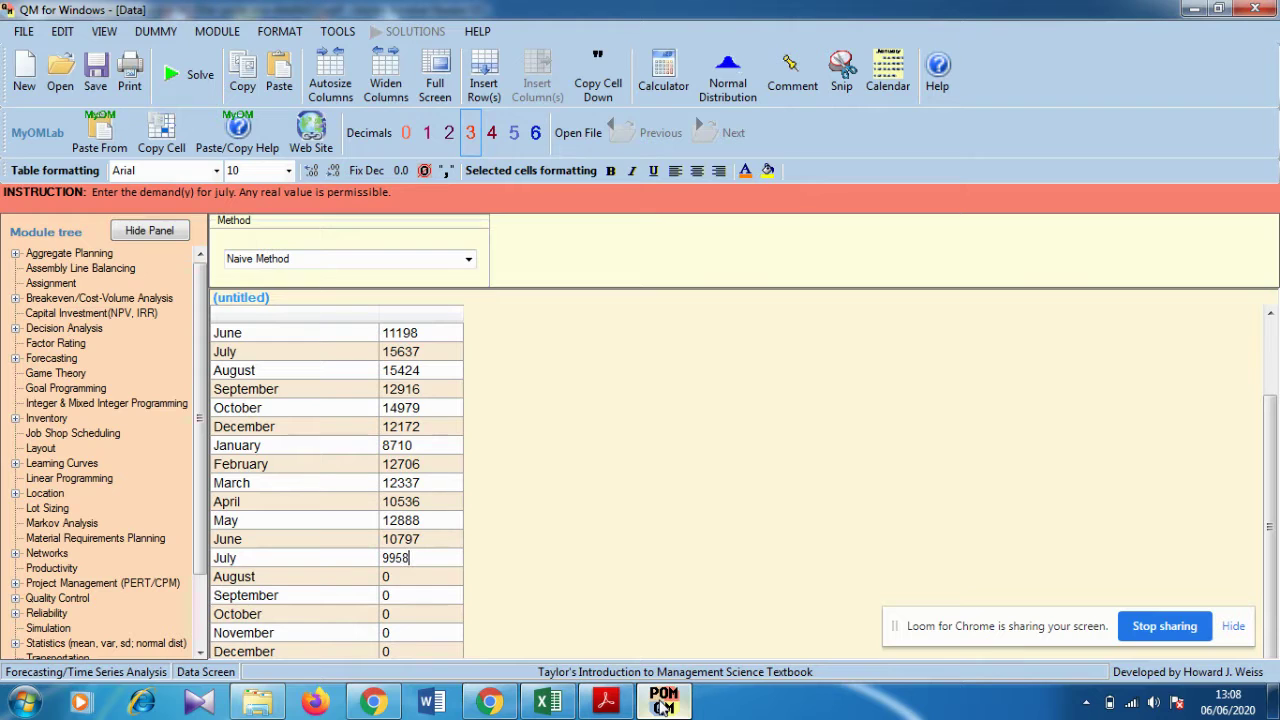
pyautogui.press('Return')
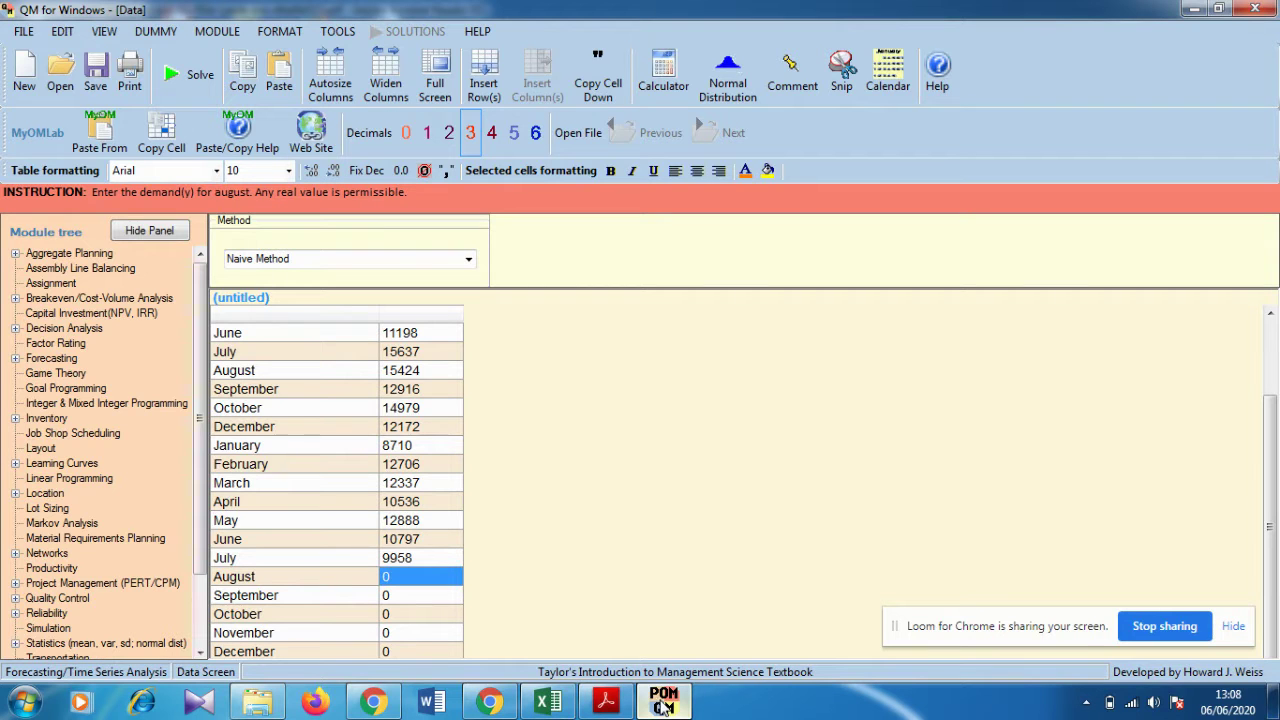
pyautogui.hotkey('alt', 'Tab')
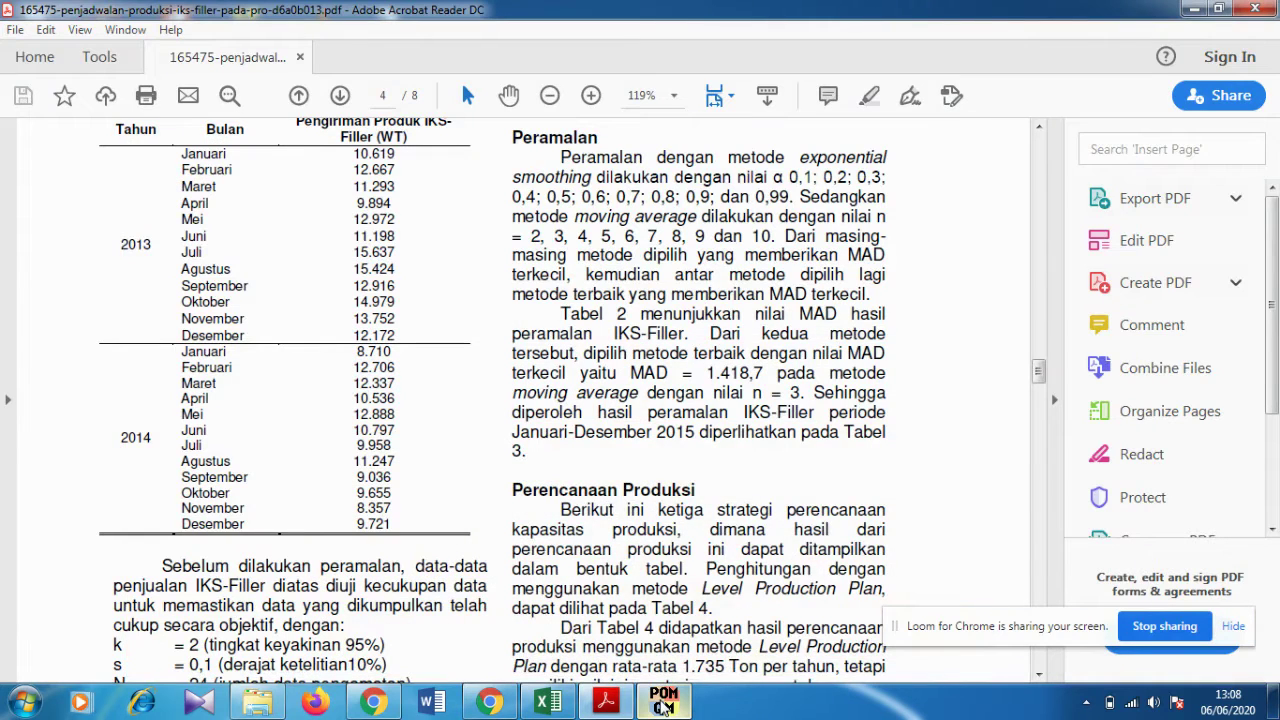
pyautogui.click(663, 703)
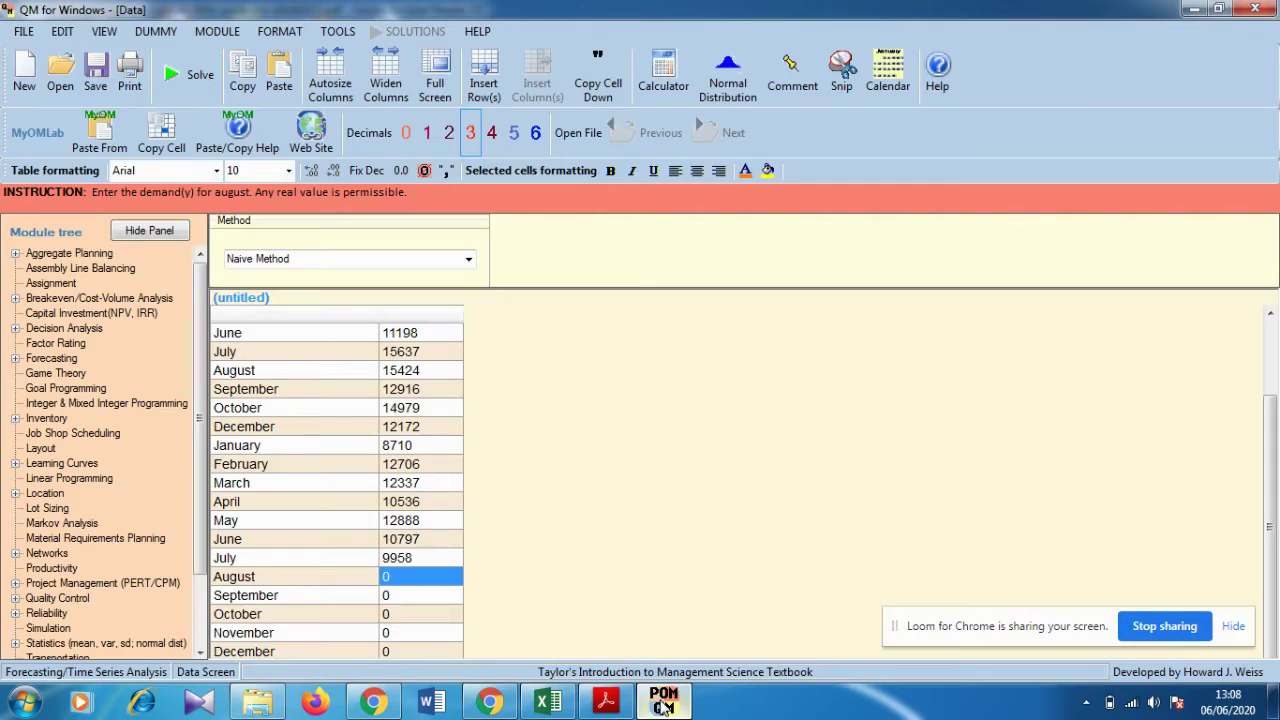
pyautogui.write('11247')
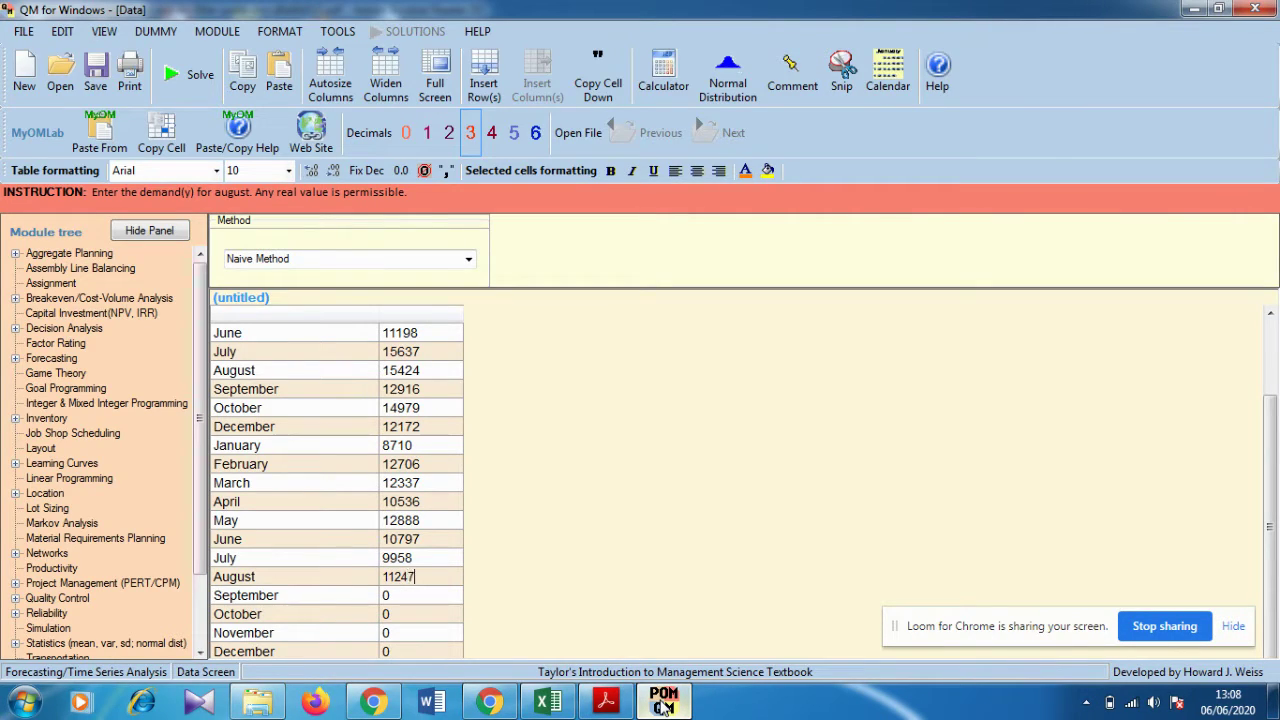
pyautogui.press('Return')
# Consult Tabel 1 in the paper and enter demands of 9036 for the second September and 9655 for the second October
pyautogui.hotkey('alt', 'Tab')
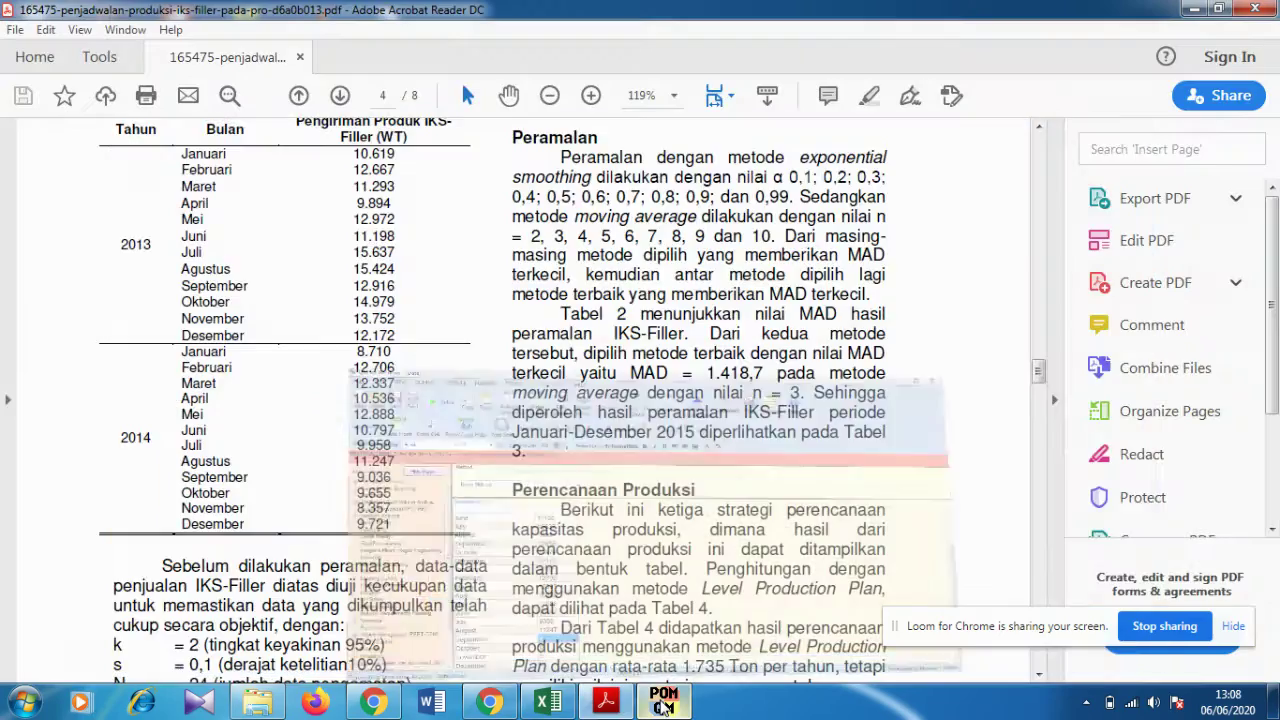
pyautogui.click(663, 703)
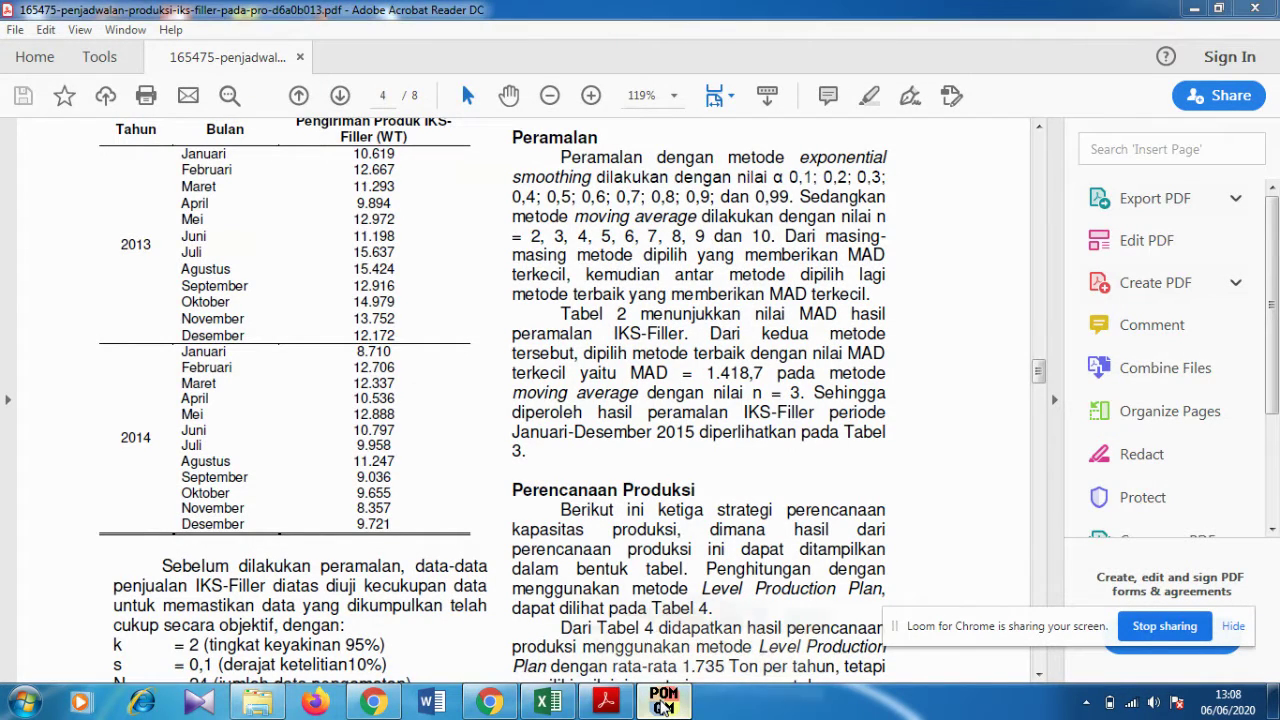
pyautogui.write('9036')
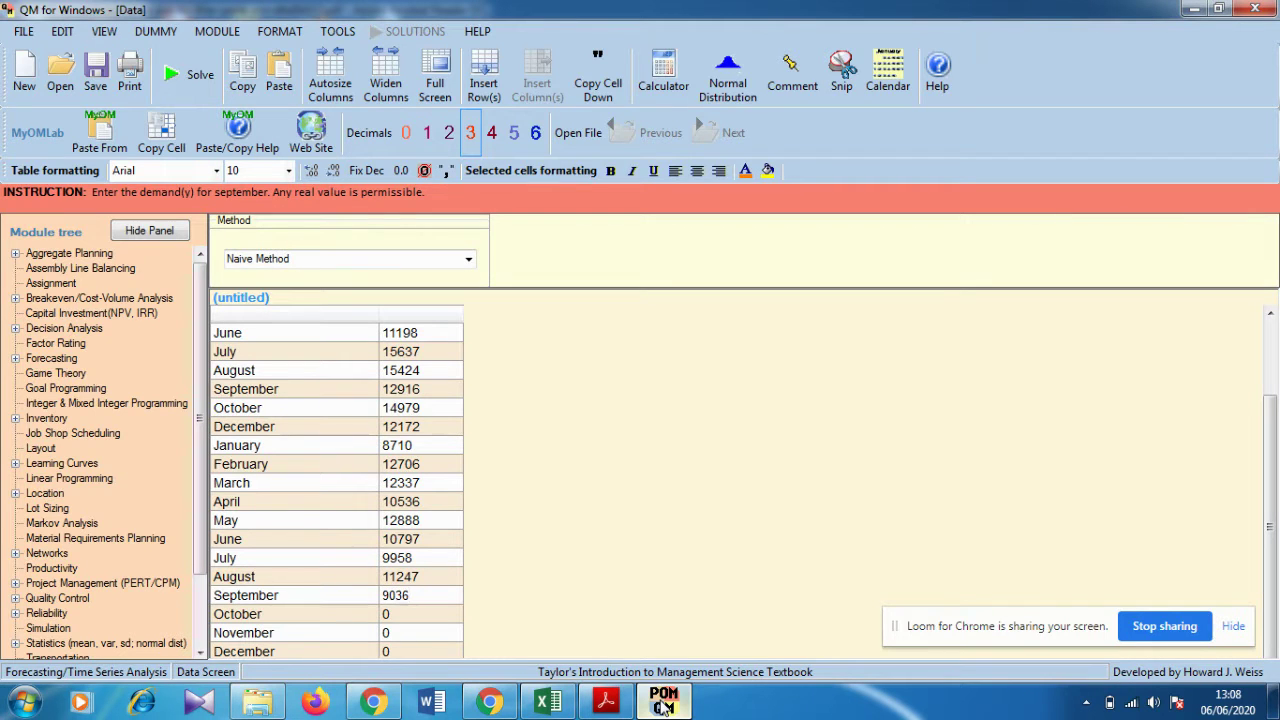
pyautogui.press('Return')
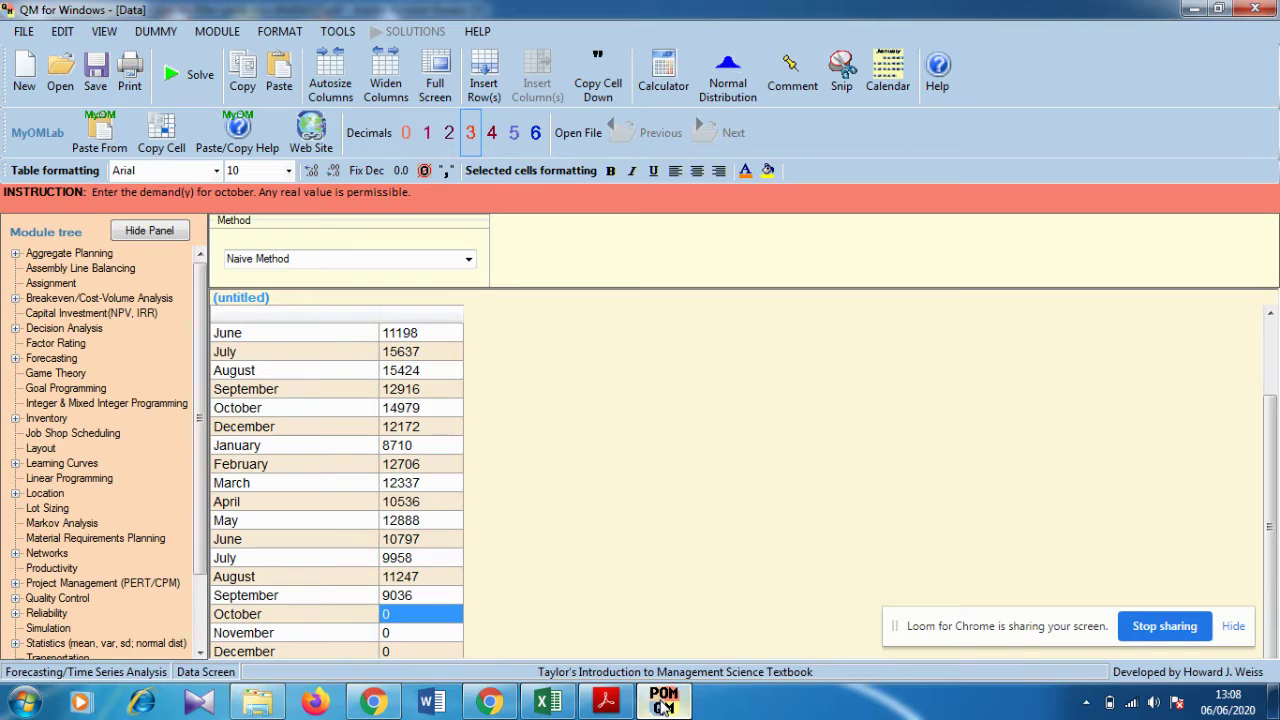
pyautogui.click(663, 703)
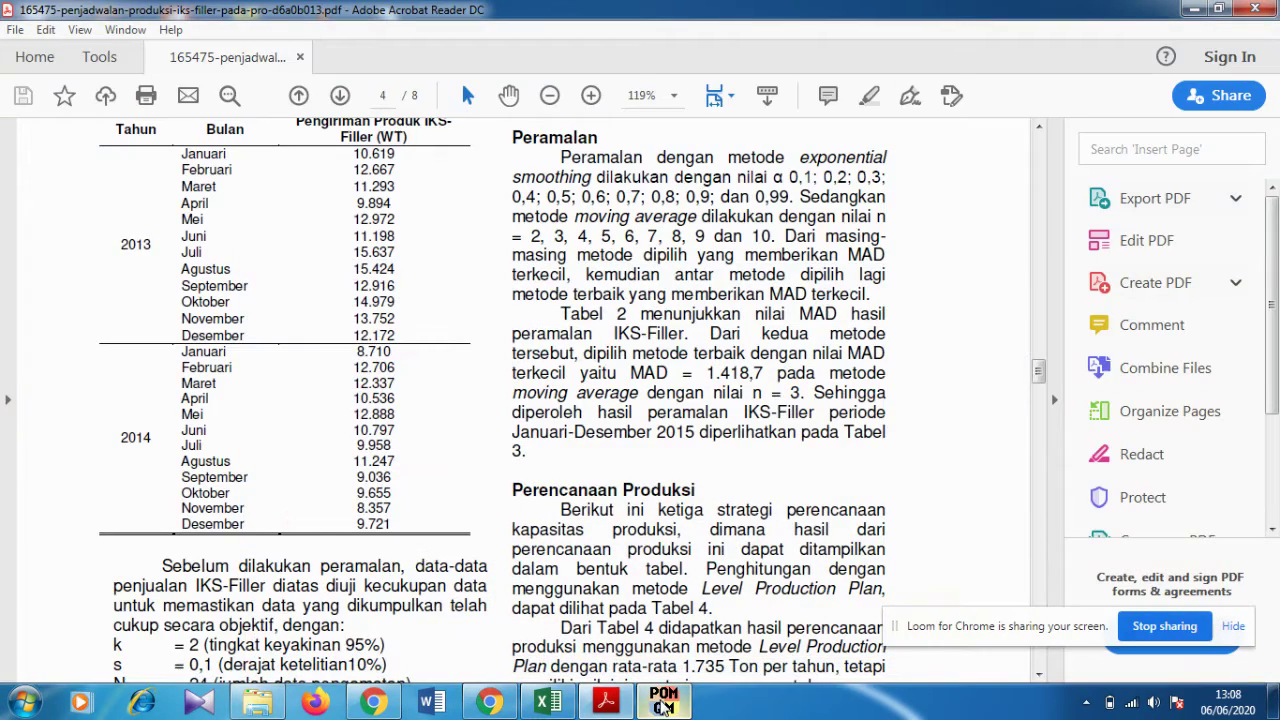
pyautogui.click(663, 703)
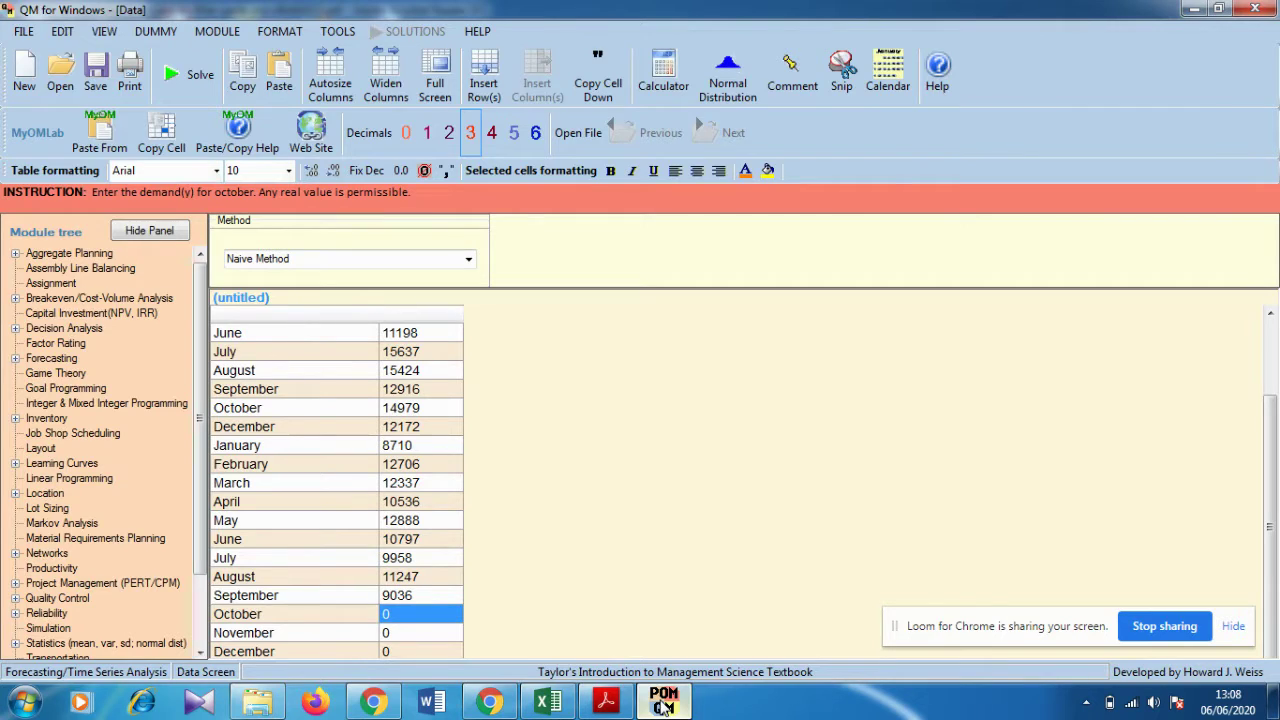
pyautogui.write('9')
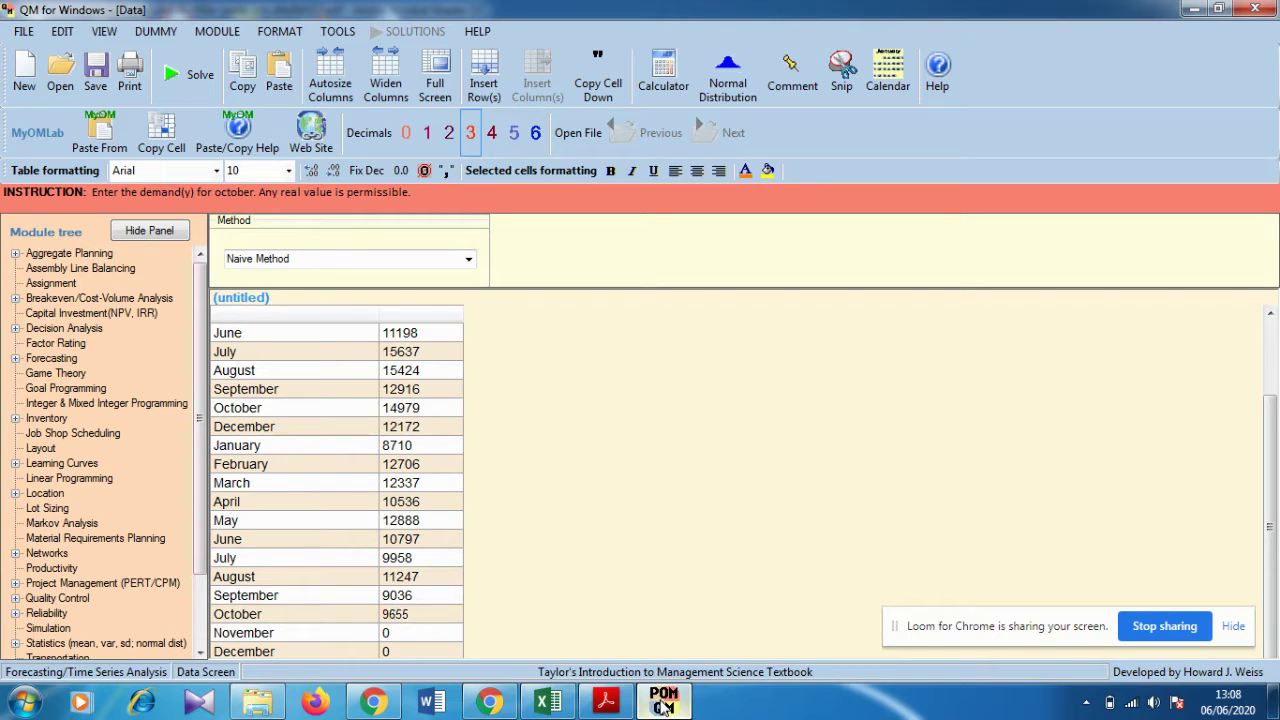
pyautogui.write('655')
pyautogui.press('Return')
# Consult Tabel 1 in the paper and enter demands of 8357 for the remaining November and 9721 for the second December
pyautogui.click(663, 703)
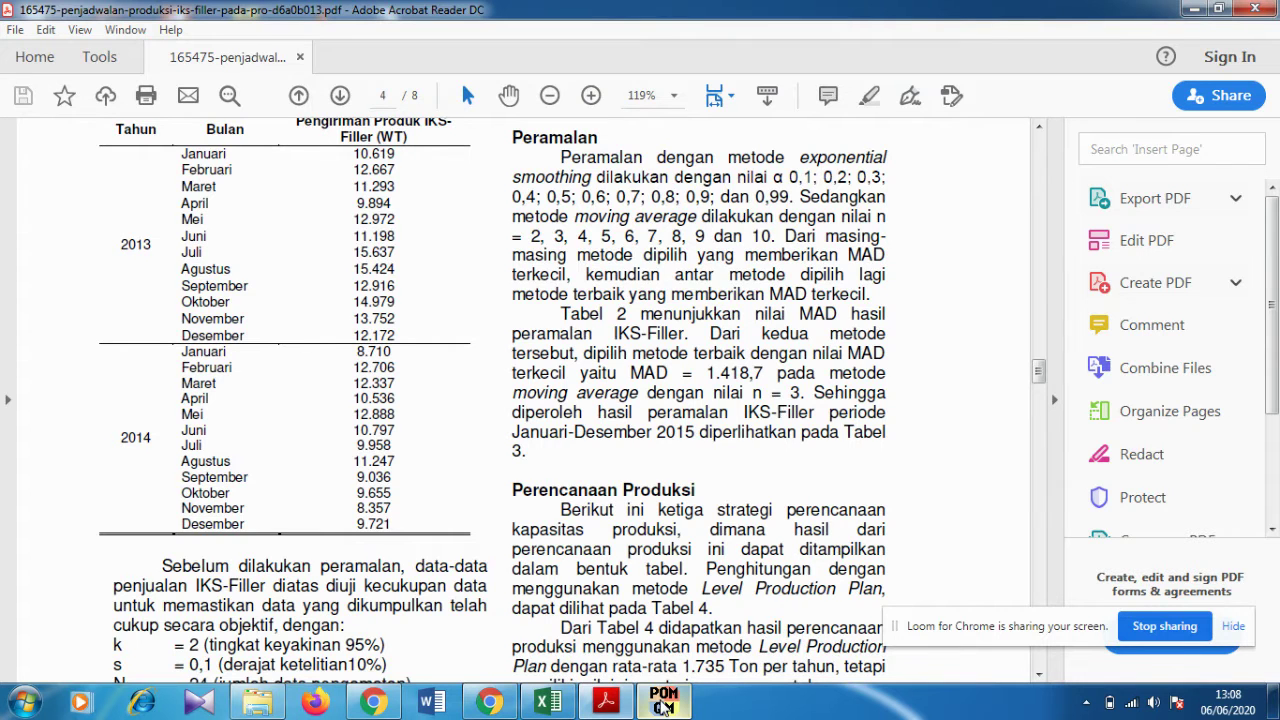
pyautogui.click(663, 703)
pyautogui.write('8357')
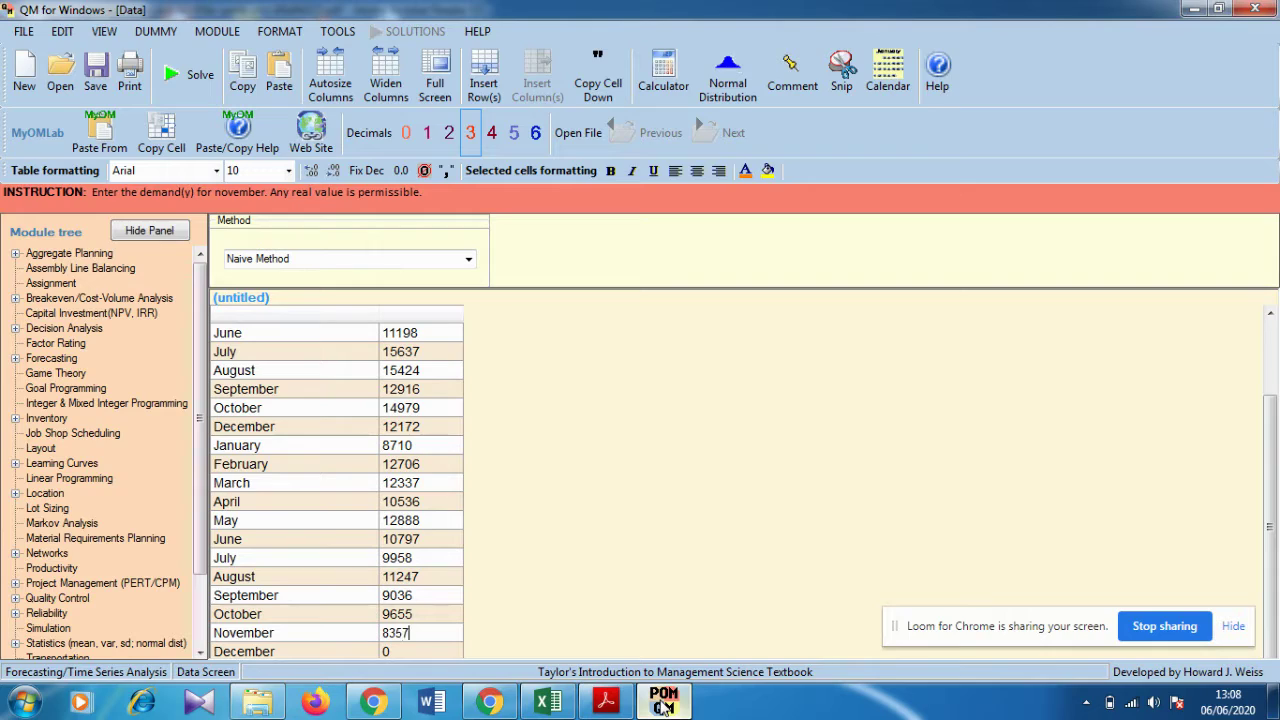
pyautogui.press('Return')
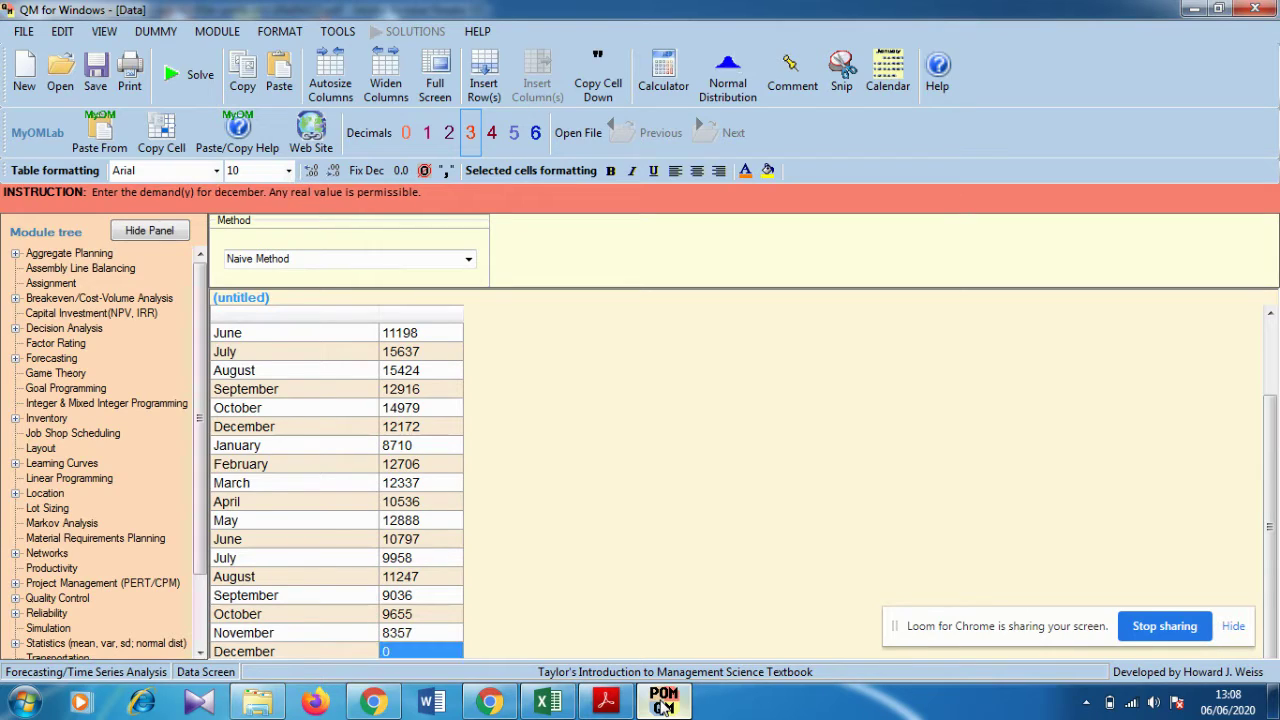
pyautogui.click(663, 705)
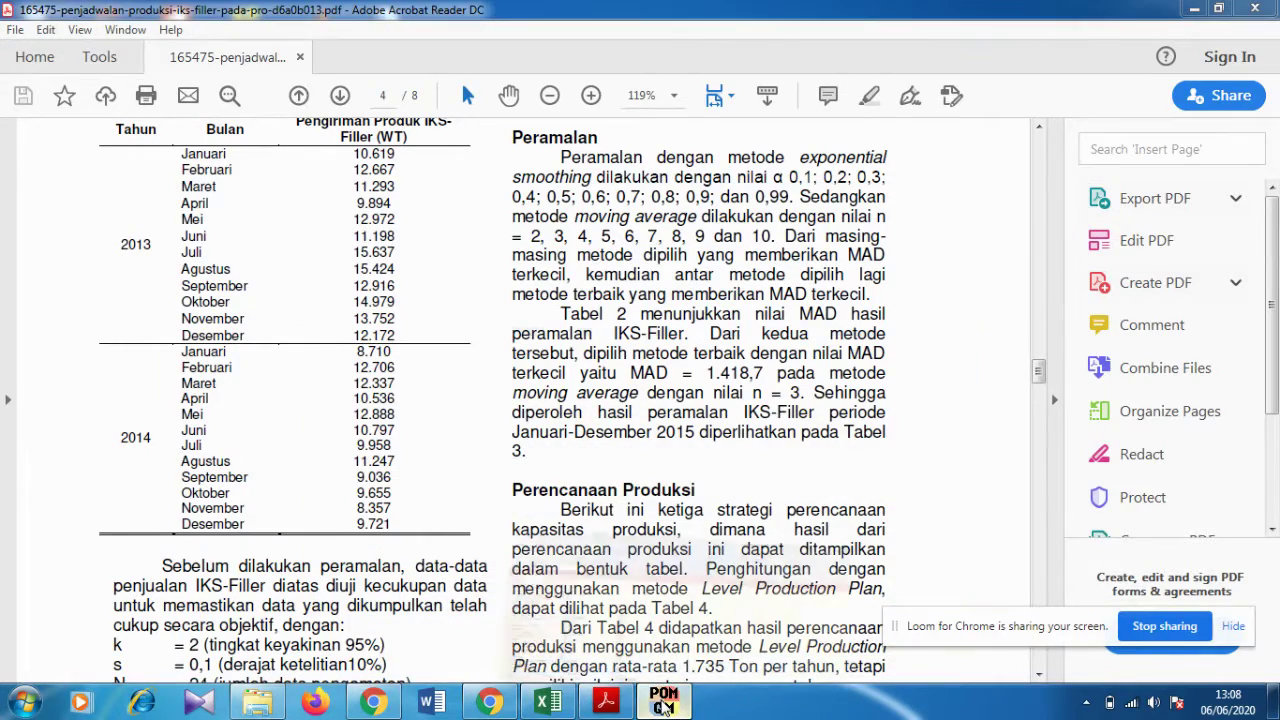
pyautogui.click(663, 705)
pyautogui.write('97')
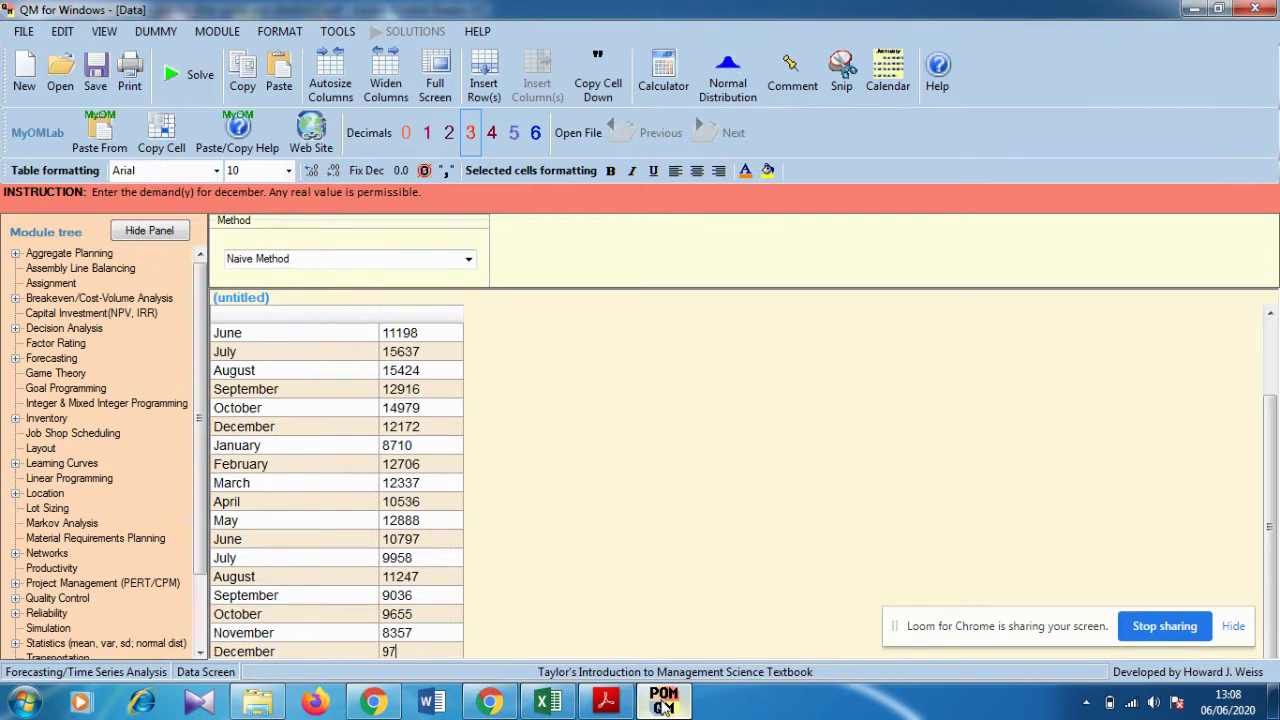
pyautogui.write('21')
# Consult the paper's Peramalan section, switch to peramalan.xlsx in Excel and copy the moving average MAD, MSE and MAPE labels in C34:C36
pyautogui.click(605, 703)
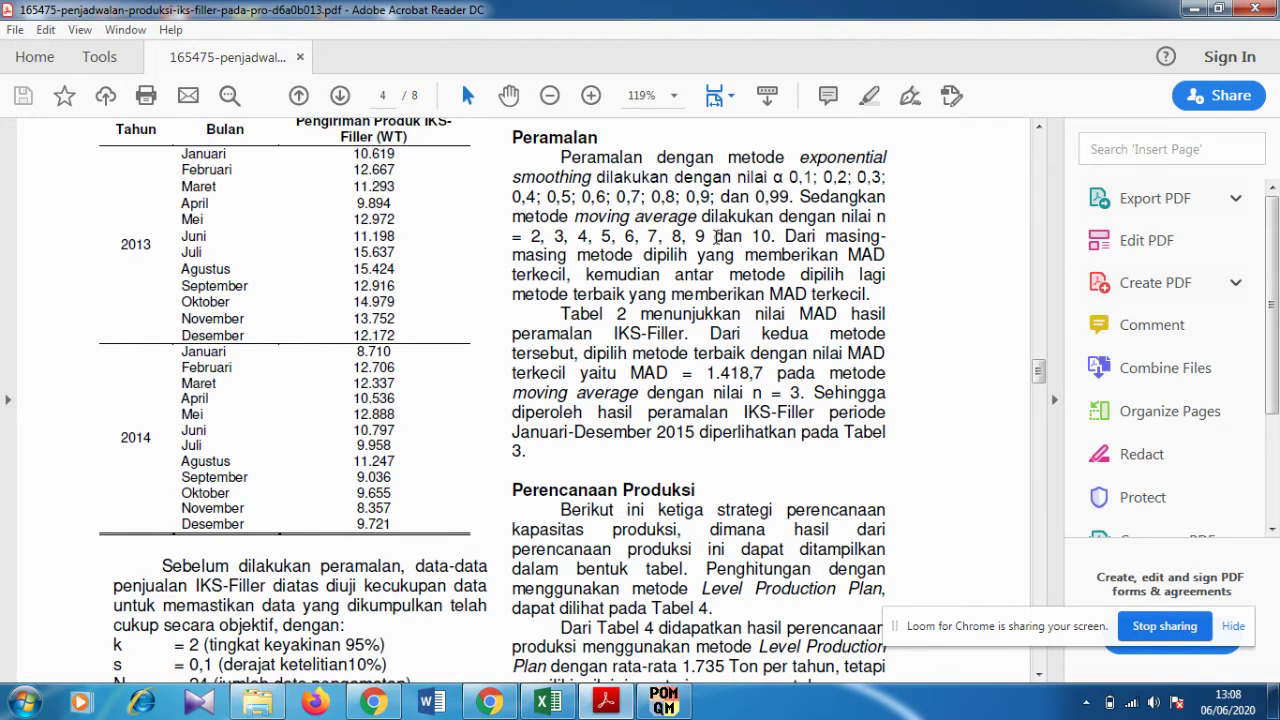
pyautogui.scroll(-1, 724, 355)
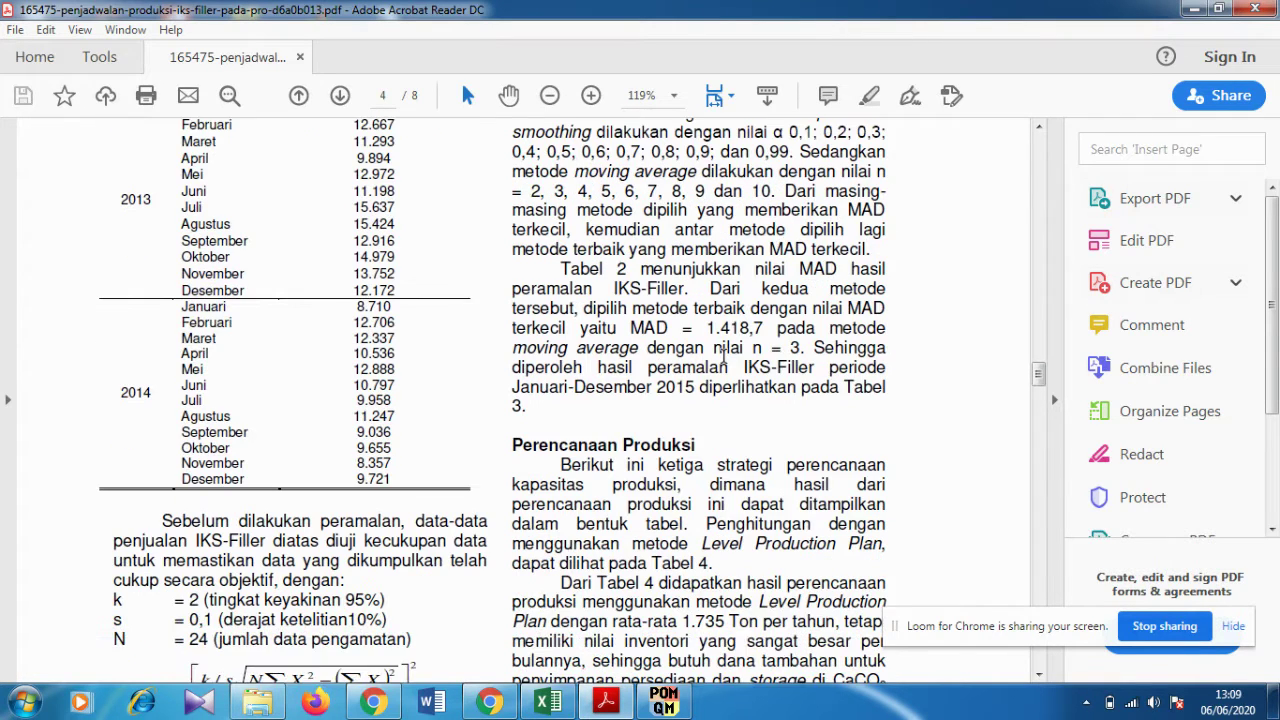
pyautogui.scroll(-1, 724, 356)
pyautogui.scroll(1, 724, 356)
pyautogui.click(547, 702)
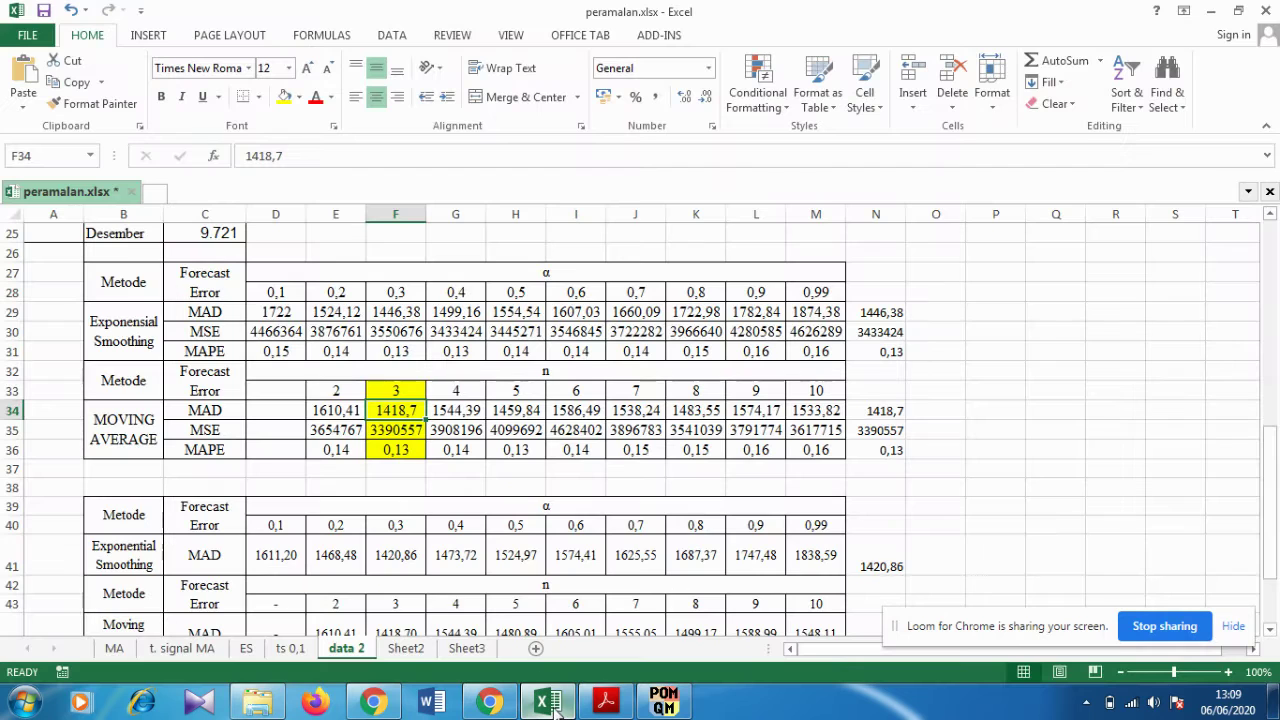
pyautogui.scroll(-2, 673, 363)
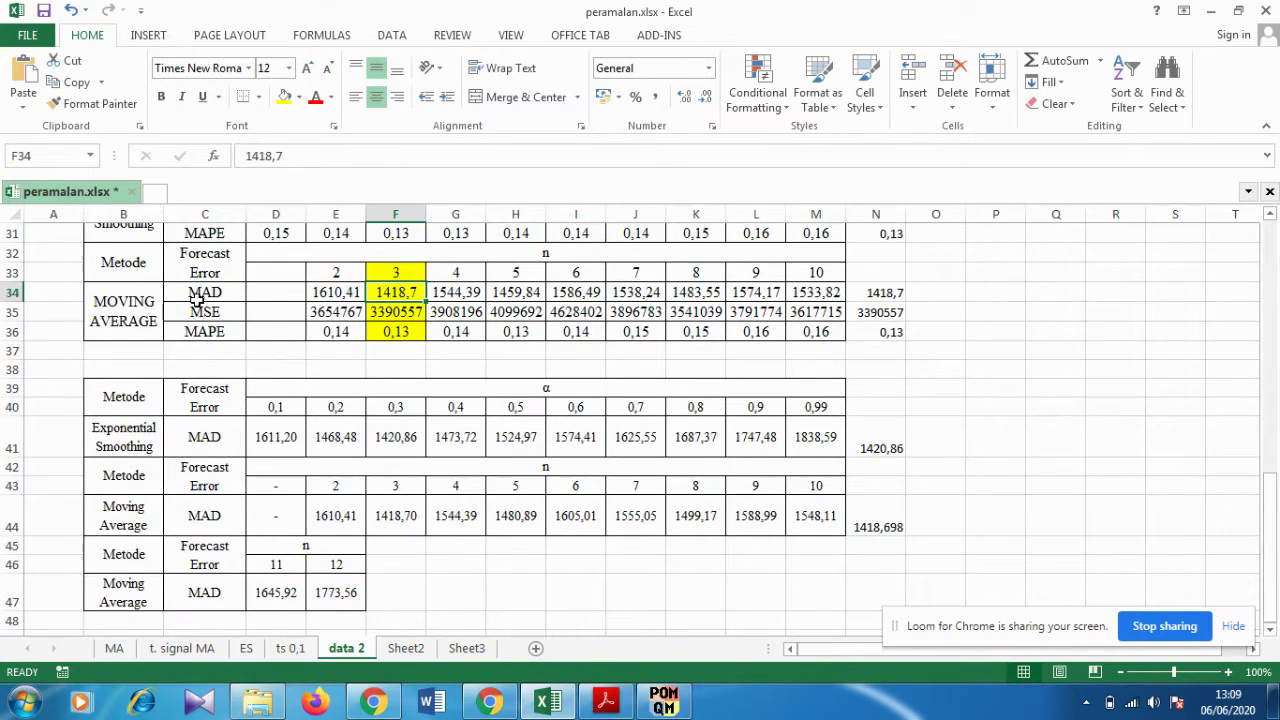
pyautogui.moveTo(200, 289); pyautogui.dragTo(207, 334)
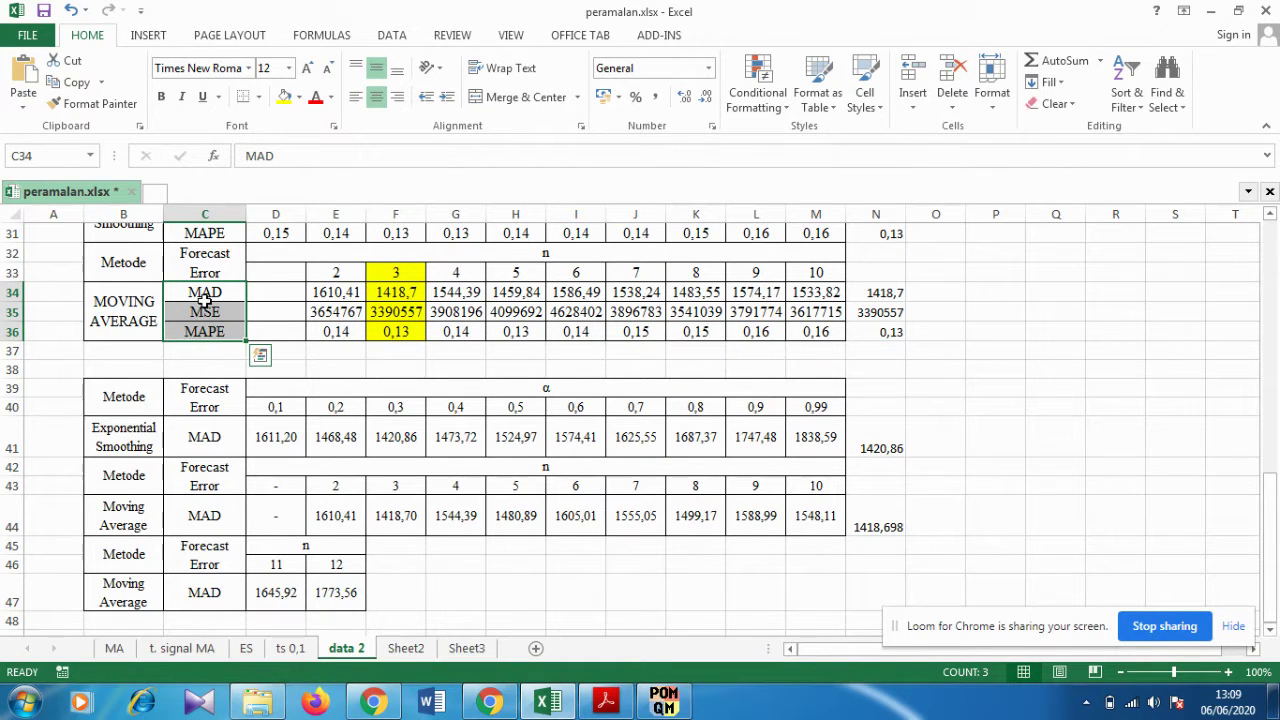
pyautogui.scroll(2, 216, 338)
pyautogui.scroll(-1, 210, 345)
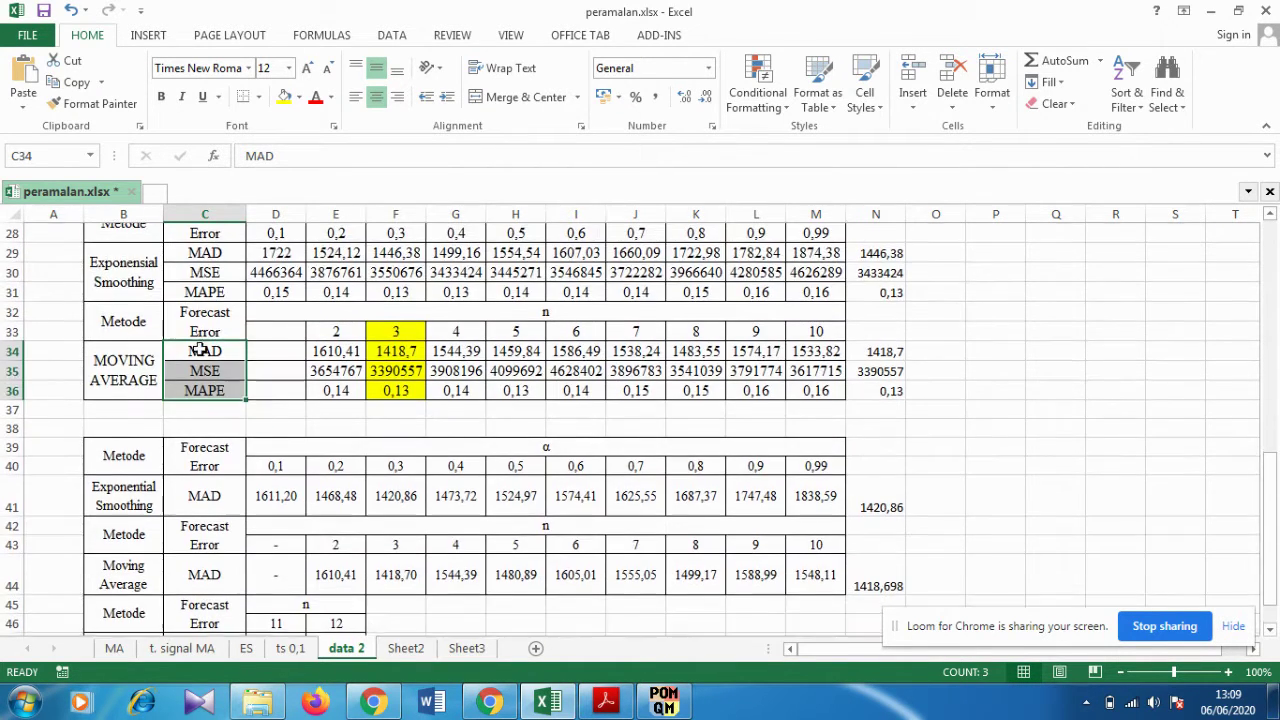
pyautogui.rightClick(210, 352)
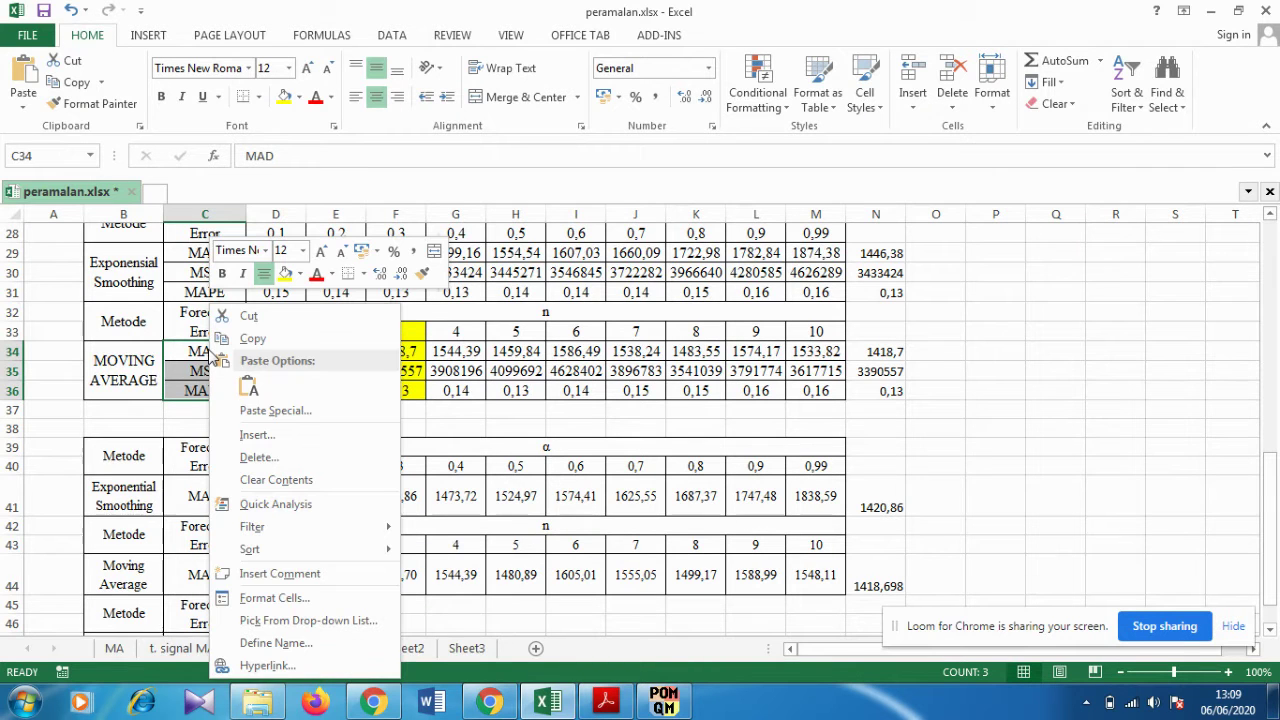
pyautogui.click(254, 338)
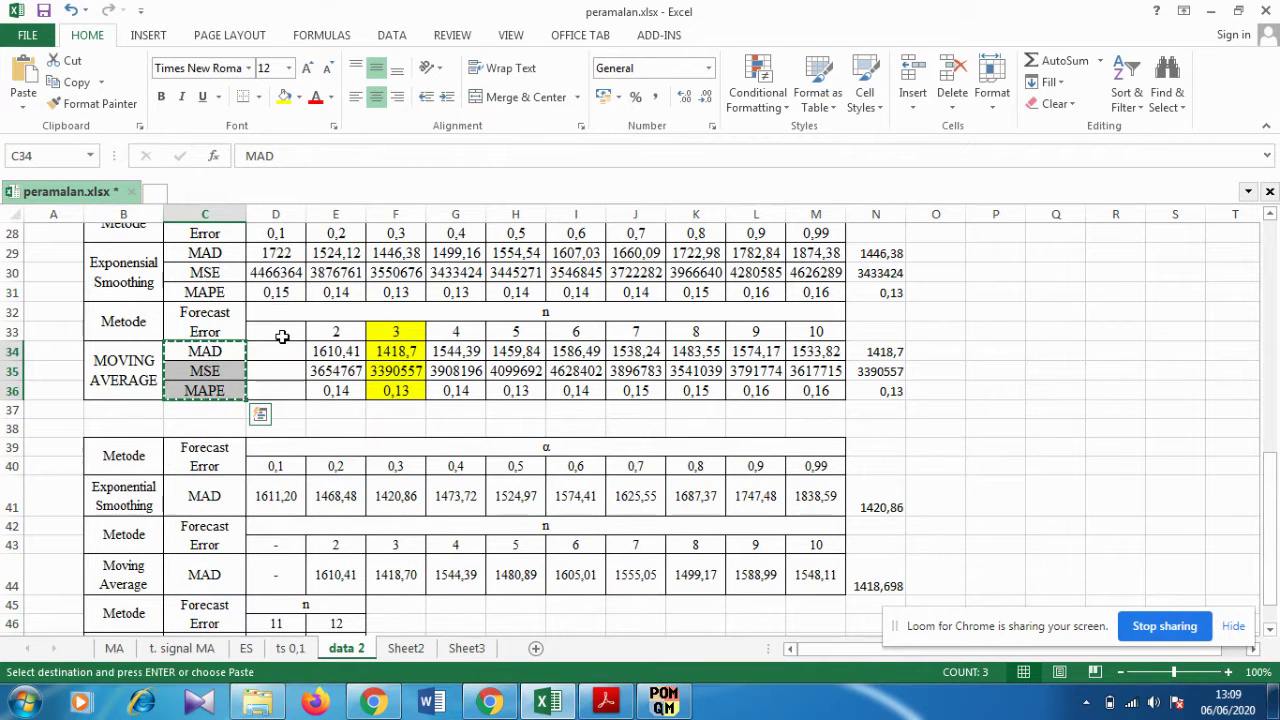
# Examine the forecast error tables on the data 2 sheet and the tracking signal tables on the ts 0,1 sheet
pyautogui.scroll(5, 282, 337)
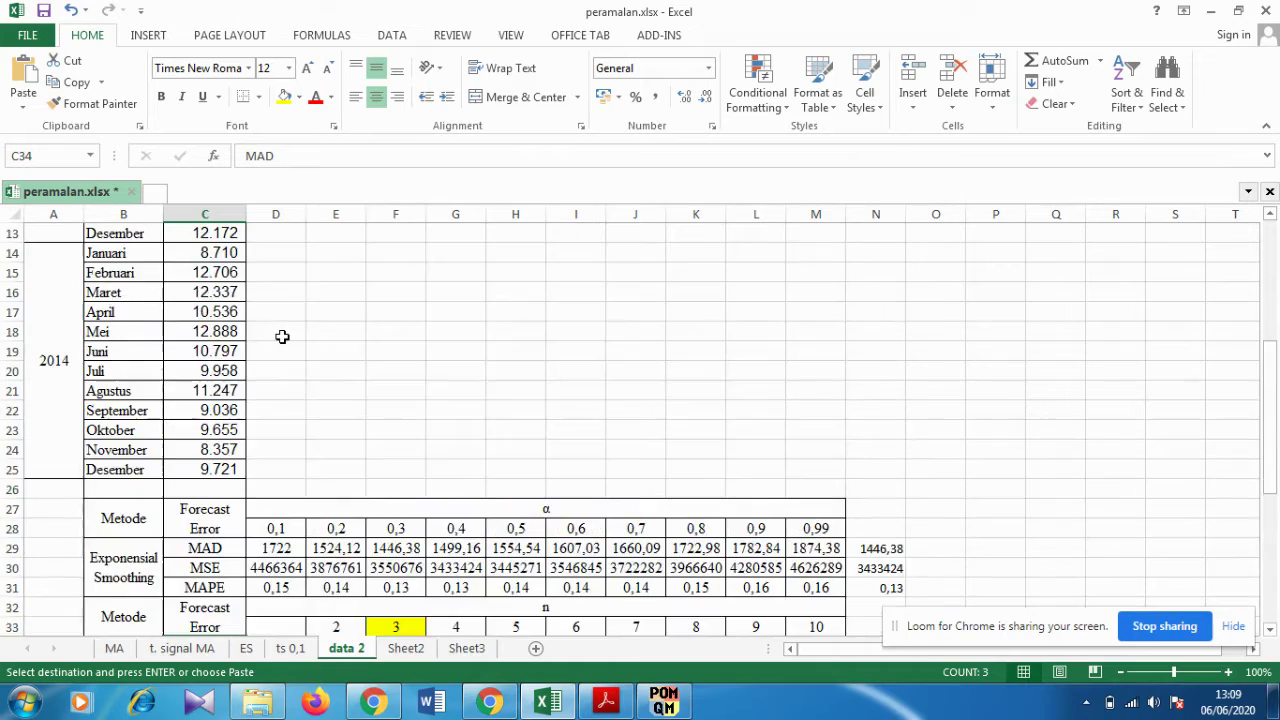
pyautogui.scroll(-9, 282, 337)
pyautogui.scroll(3, 282, 337)
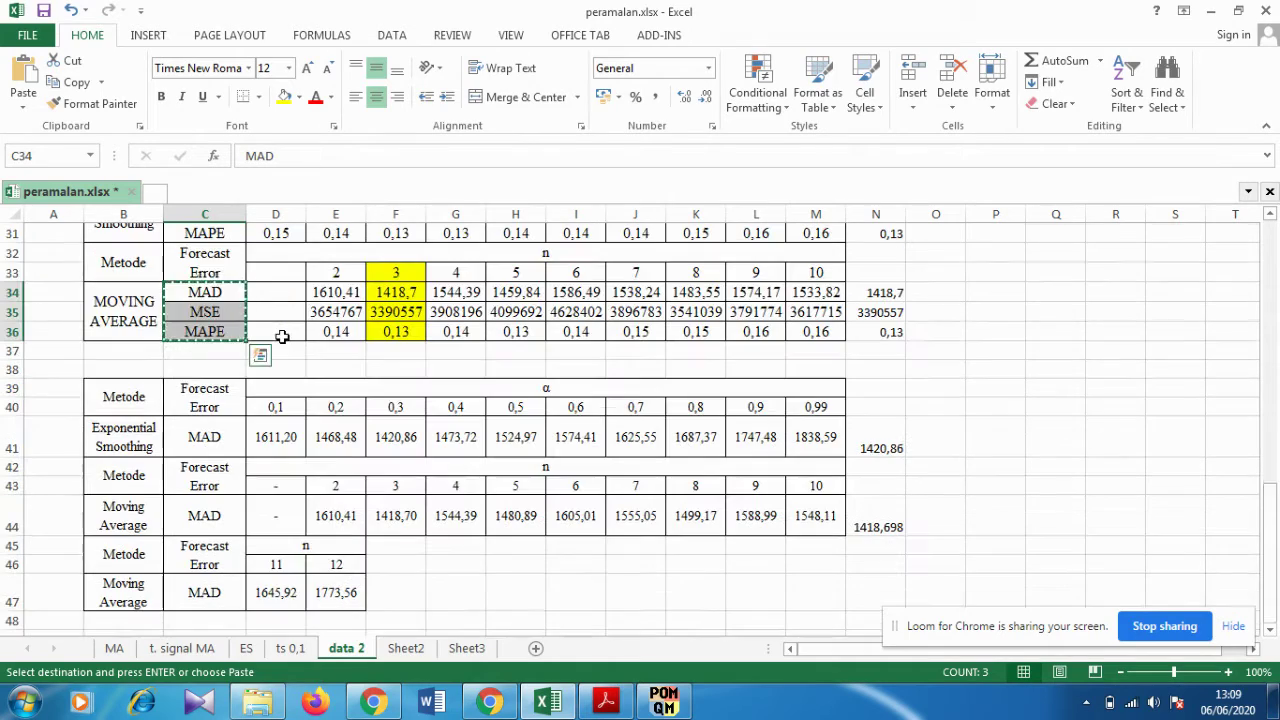
pyautogui.click(293, 648)
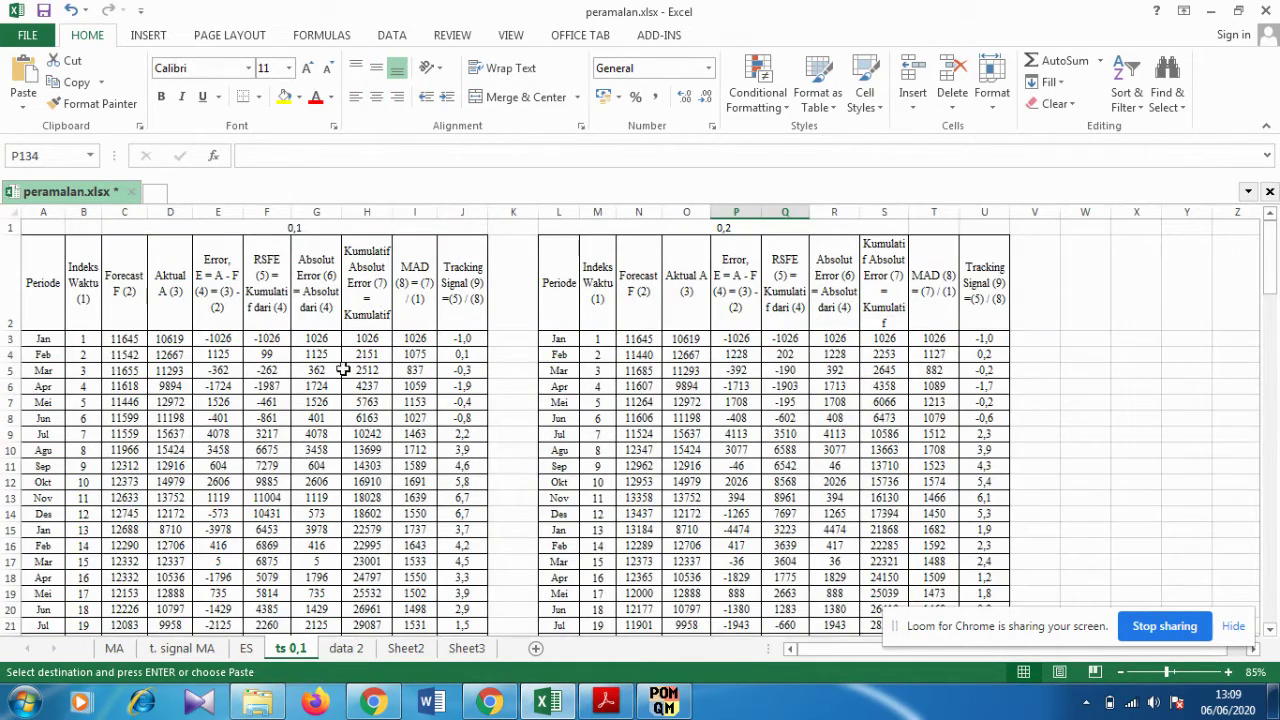
pyautogui.scroll(-3, 138, 350)
pyautogui.scroll(3, 138, 348)
pyautogui.scroll(-2, 255, 343)
pyautogui.scroll(1, 270, 345)
pyautogui.scroll(1, 270, 345)
pyautogui.scroll(-3, 645, 405)
pyautogui.scroll(-5, 645, 405)
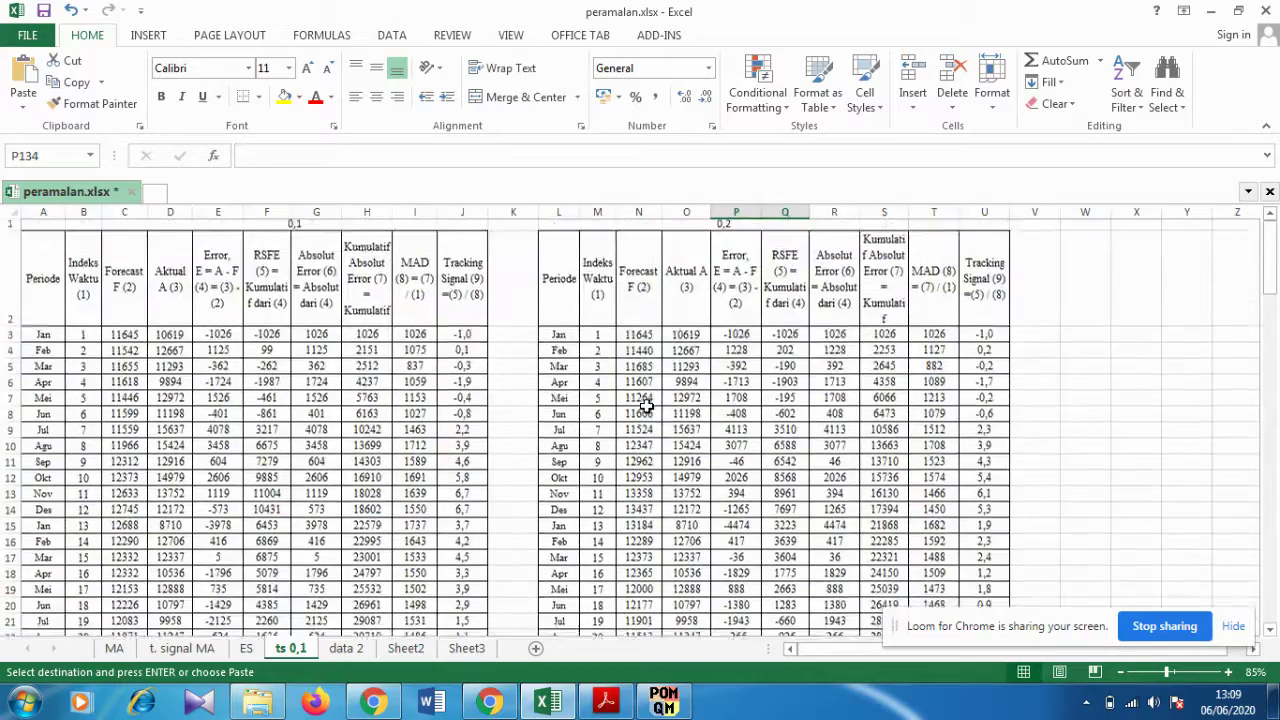
pyautogui.scroll(7, 645, 405)
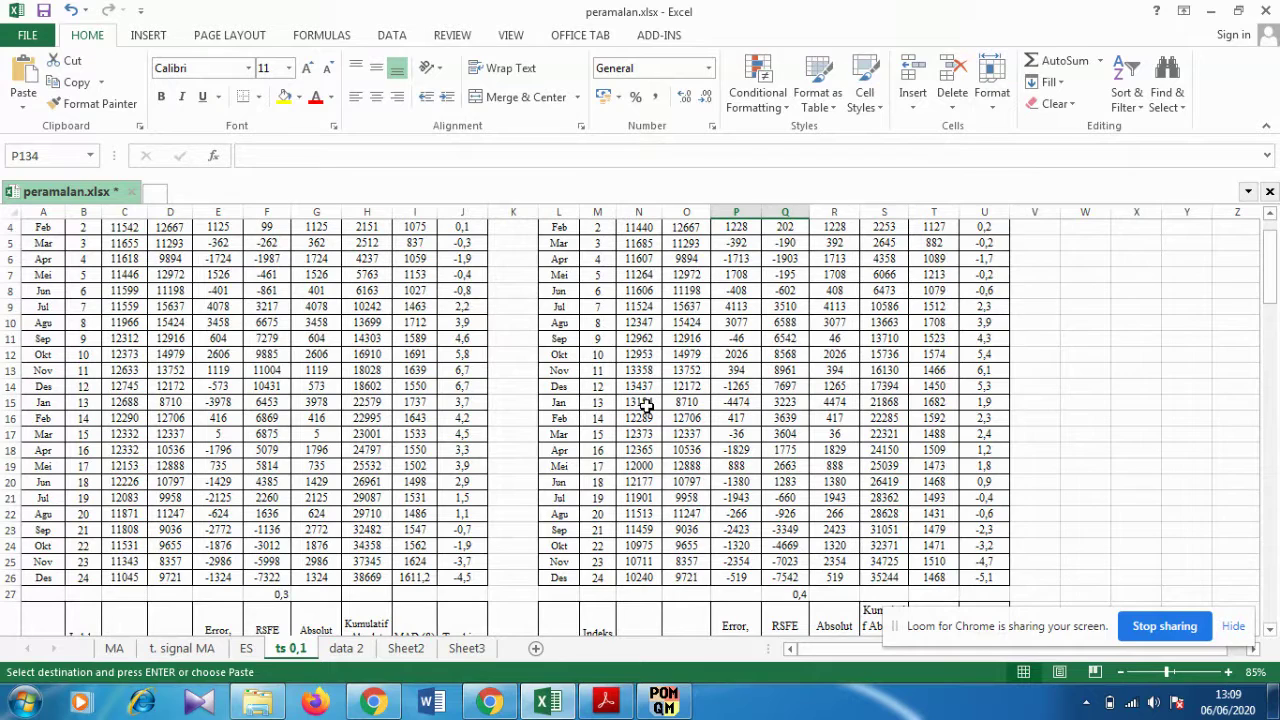
pyautogui.scroll(-2, 645, 405)
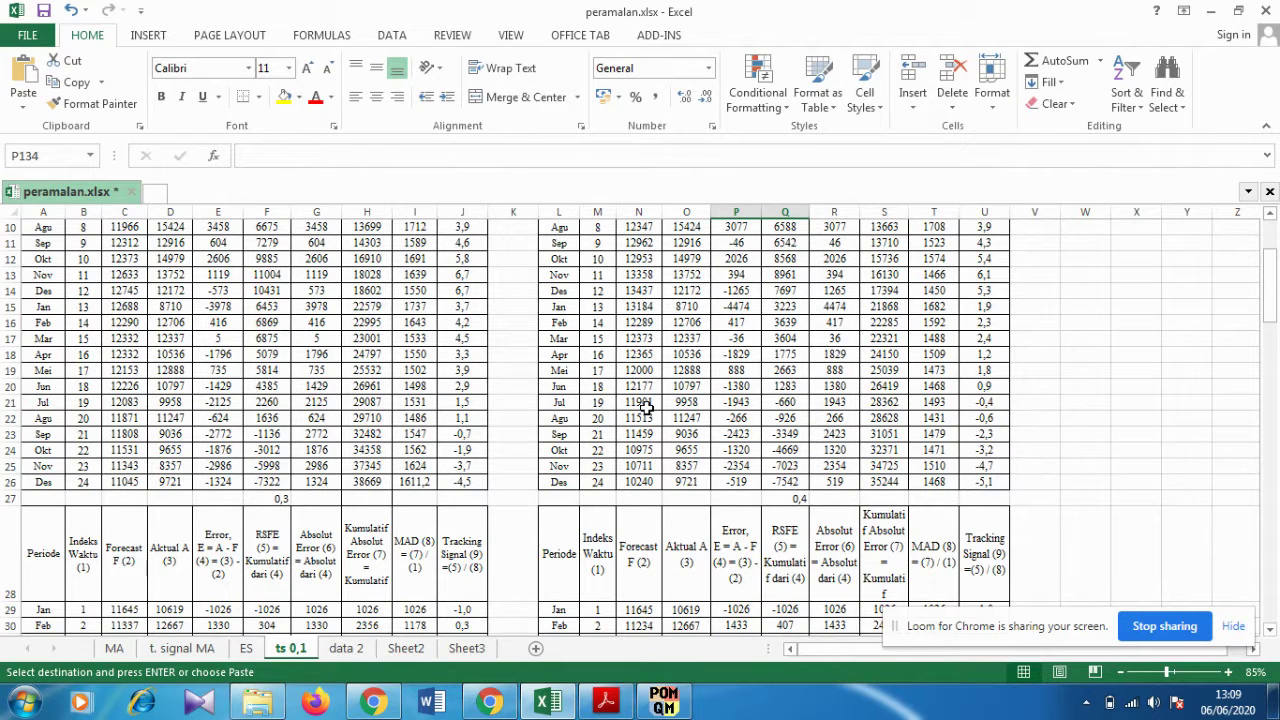
pyautogui.scroll(3, 645, 405)
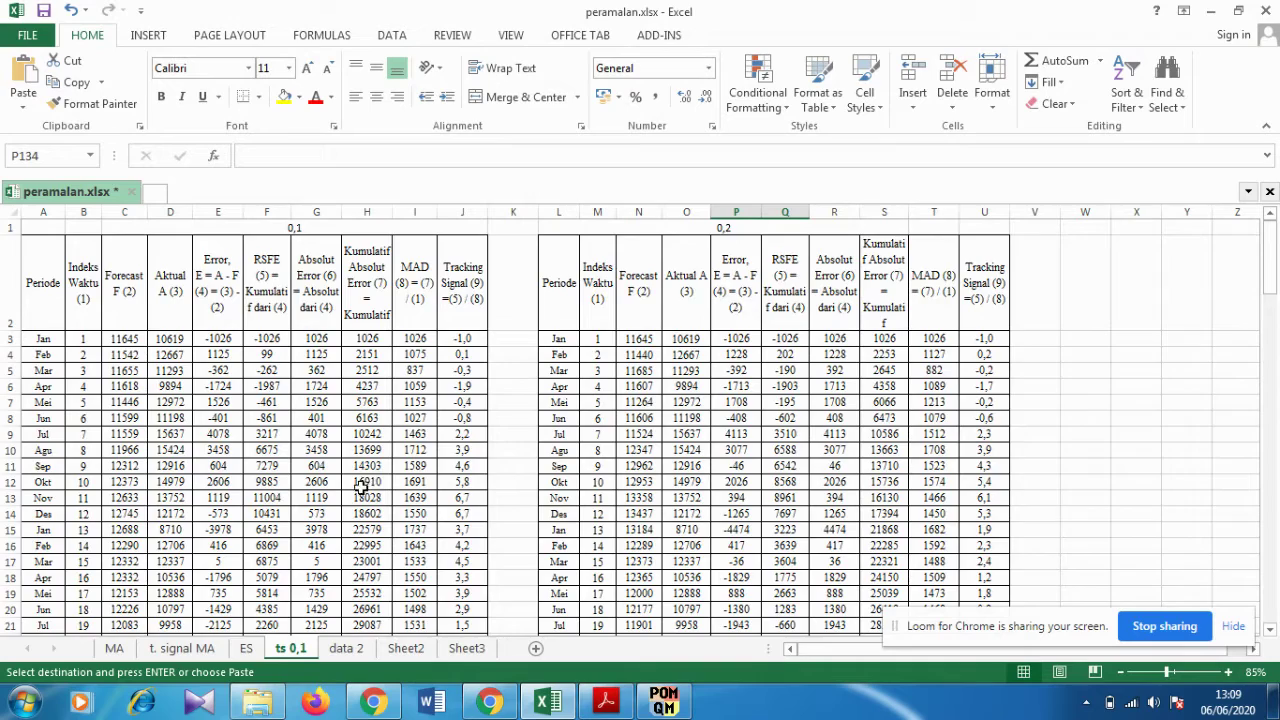
pyautogui.scroll(-2, 363, 484)
# Add a new worksheet after Sheet3 and name it POM
pyautogui.click(464, 650)
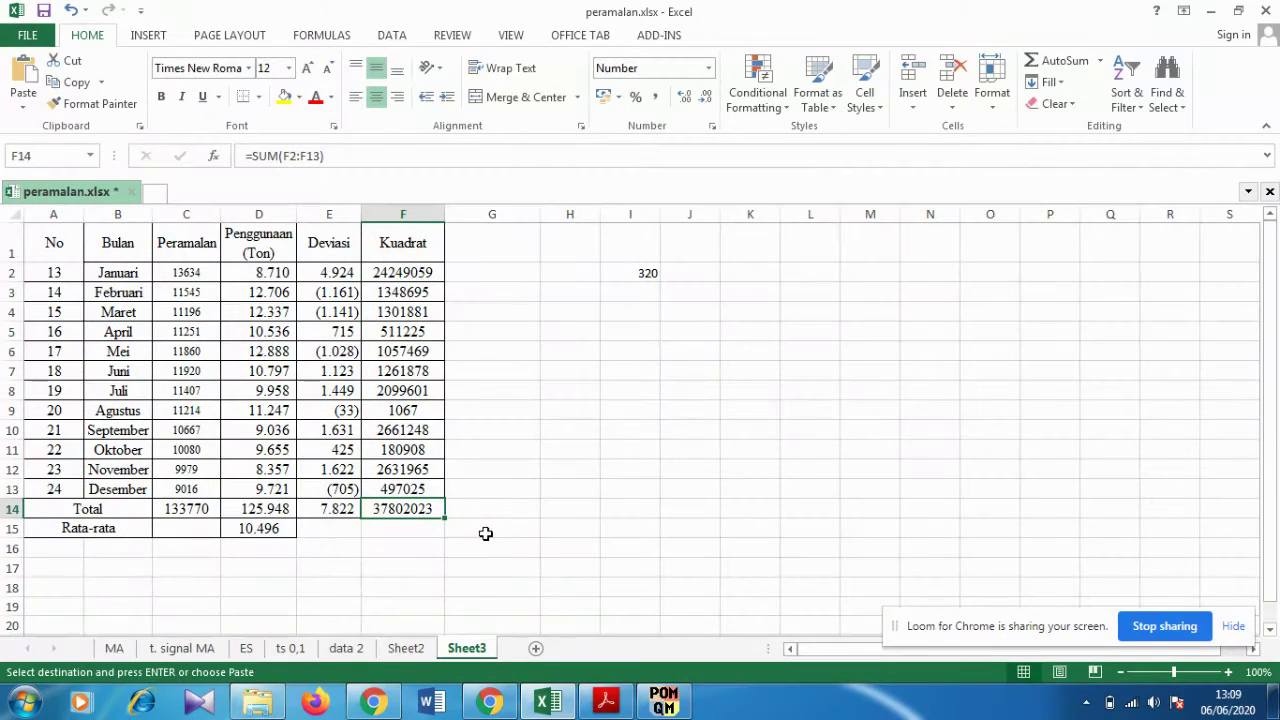
pyautogui.click(535, 649)
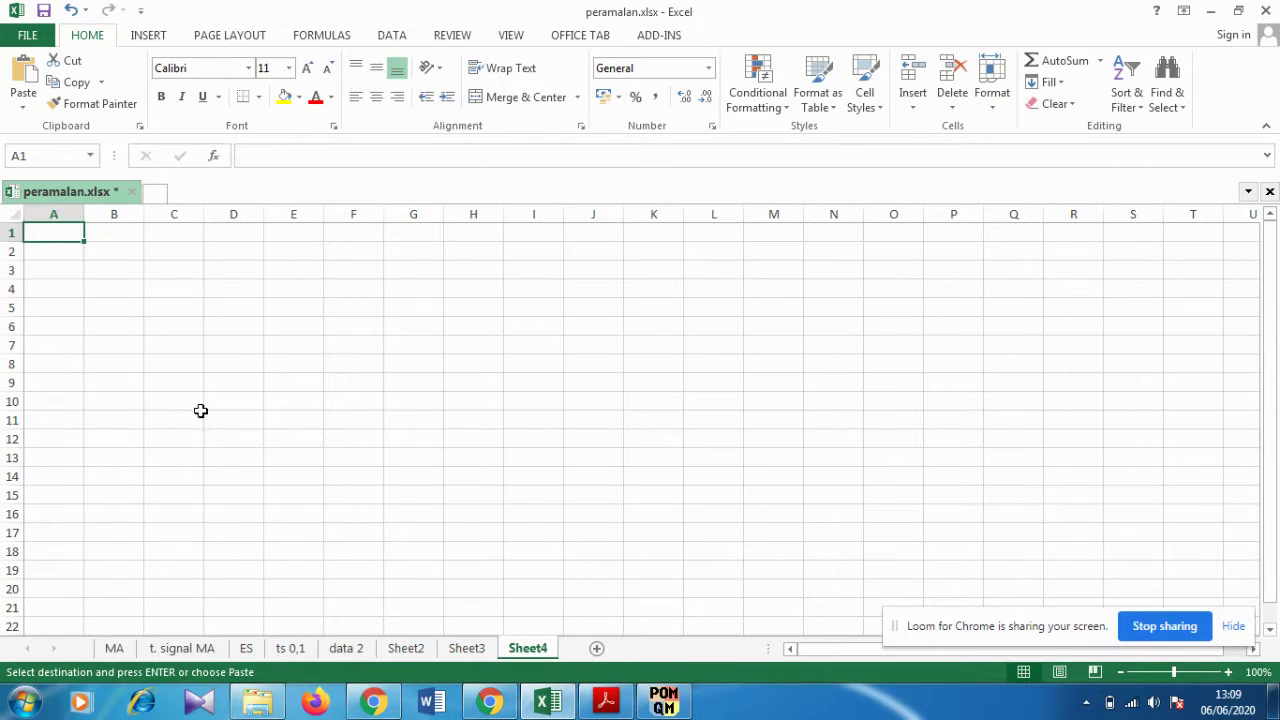
pyautogui.rightClick(536, 652)
pyautogui.click(586, 475)
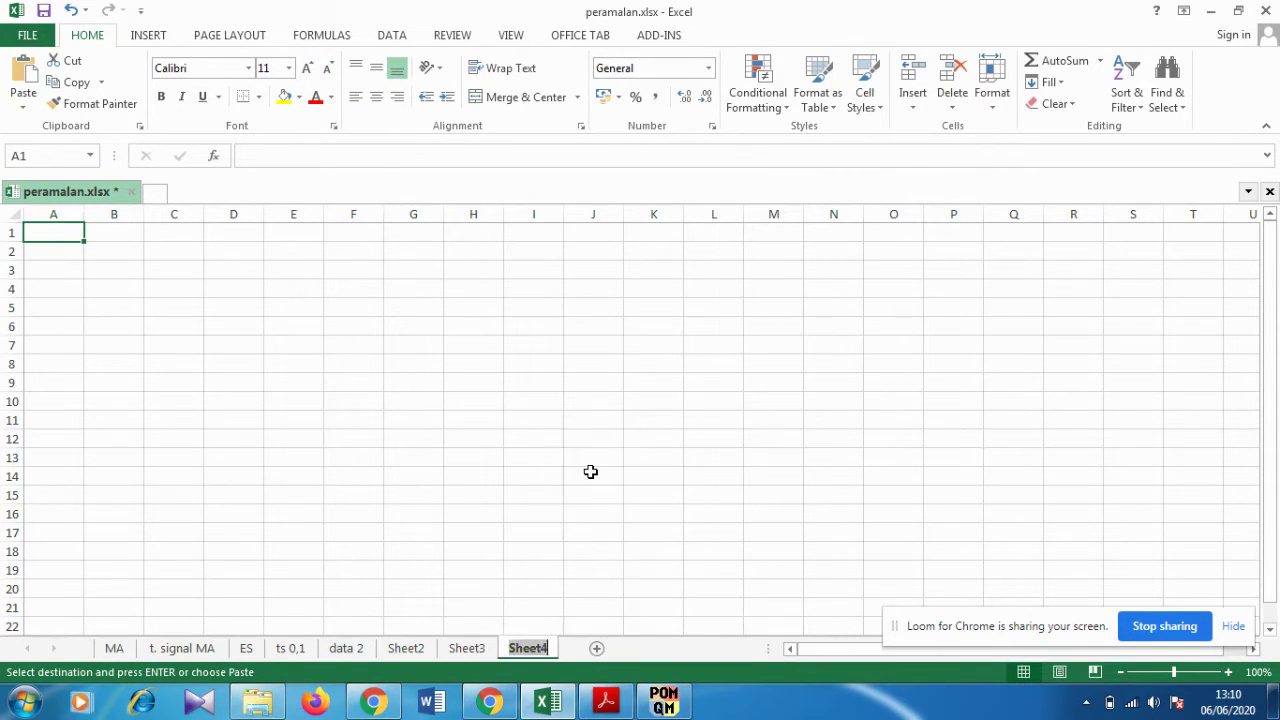
pyautogui.write('POM')
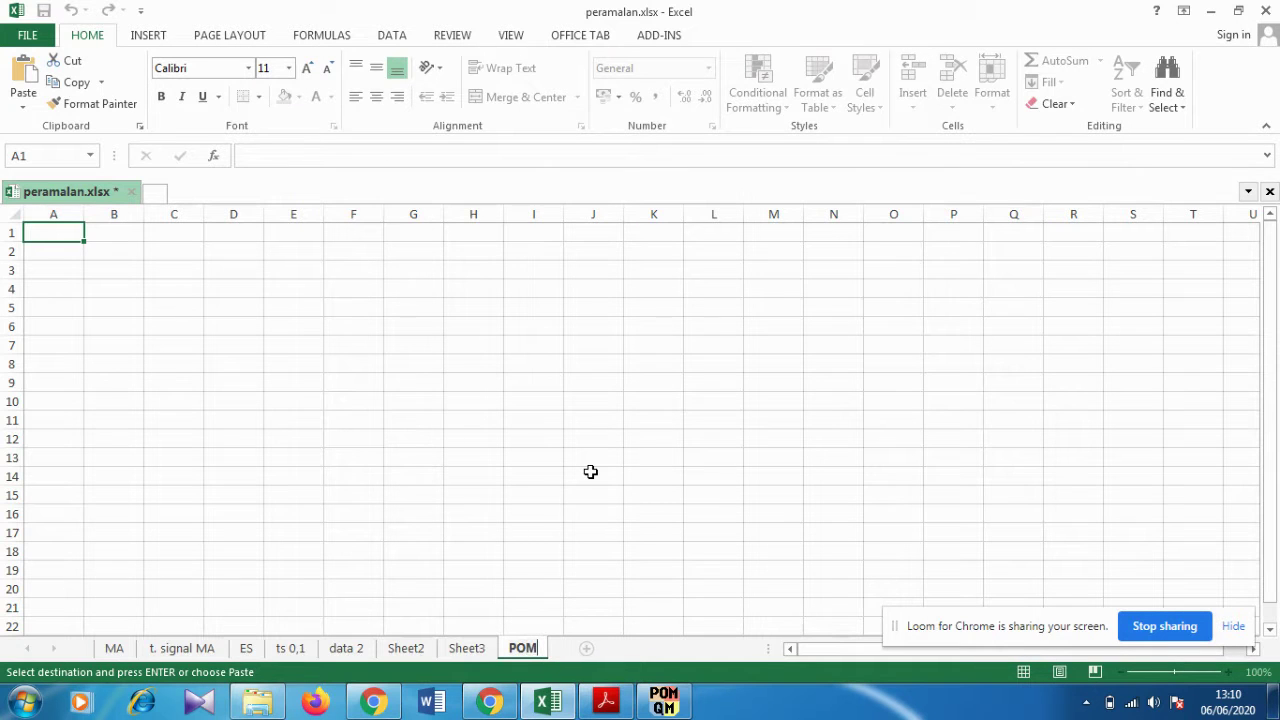
pyautogui.click(109, 234)
# Paste the copied MAD, MSE and MAPE labels into D1:D3 of the POM sheet
pyautogui.click(241, 232)
pyautogui.rightClick(241, 232)
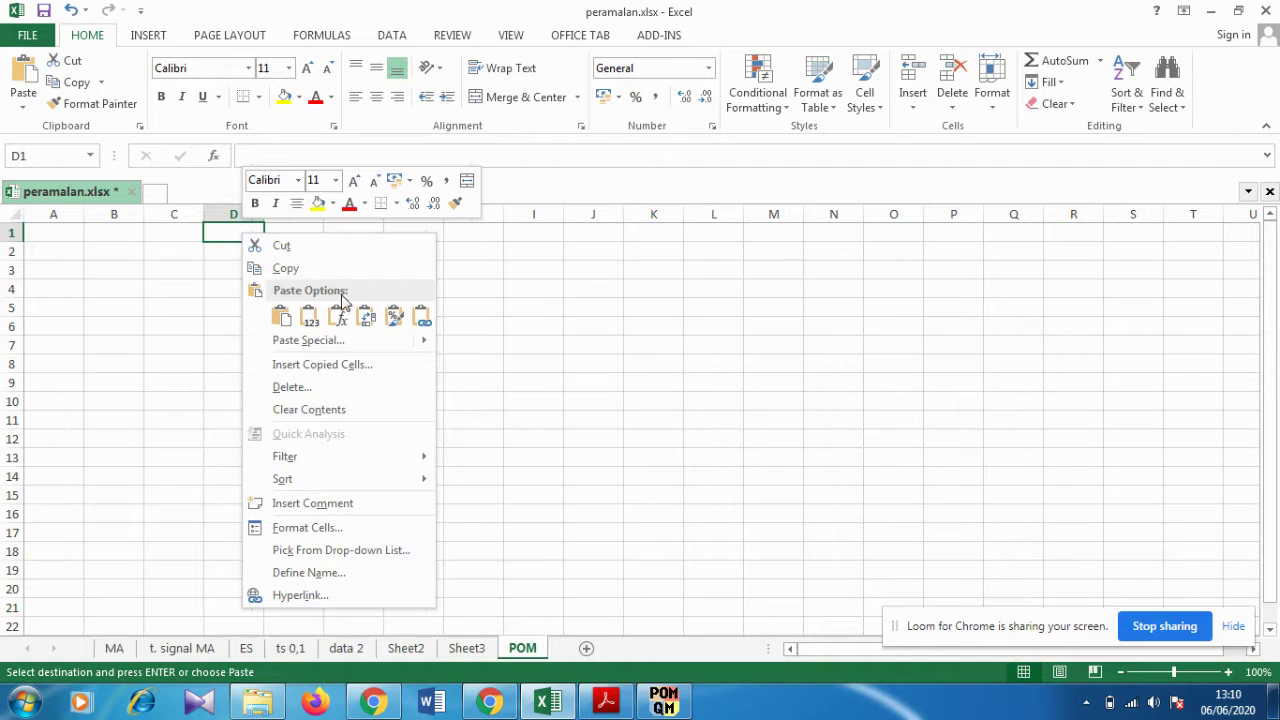
pyautogui.click(281, 320)
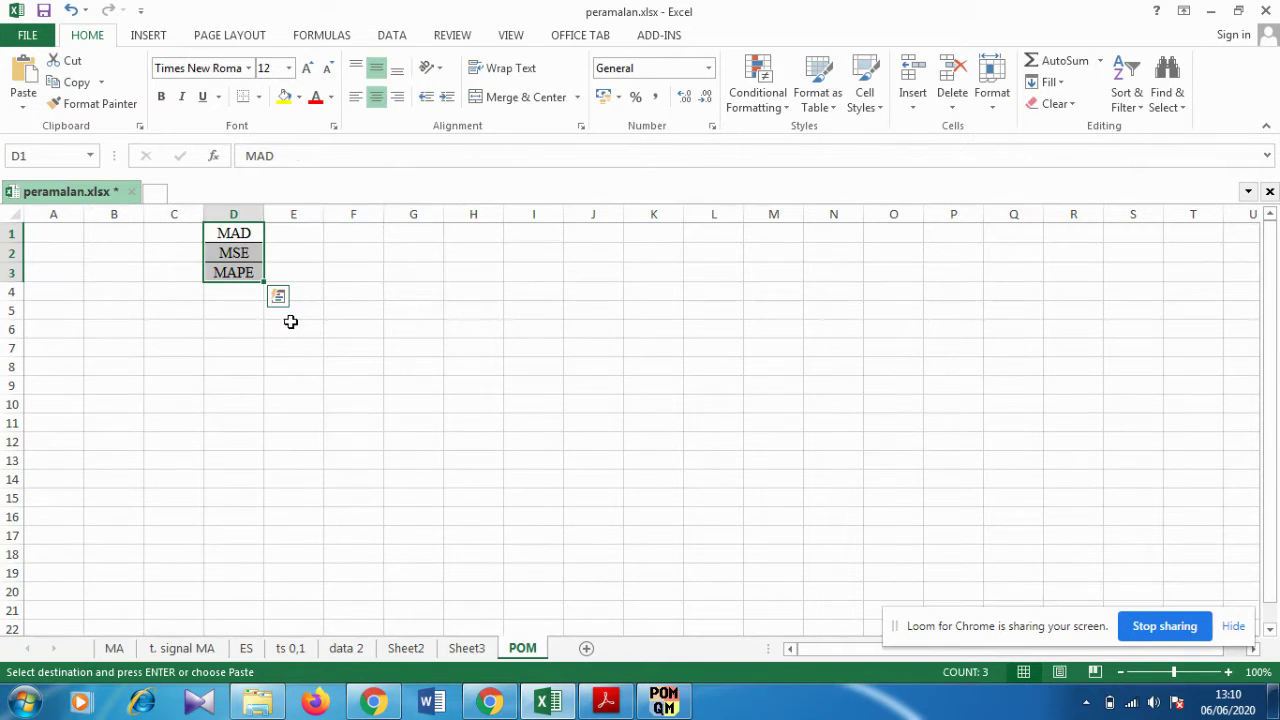
pyautogui.click(290, 326)
# Copy the MSE label from D2 into E1, beside MAD
pyautogui.click(245, 257)
pyautogui.rightClick(247, 262)
pyautogui.rightClick(244, 256)
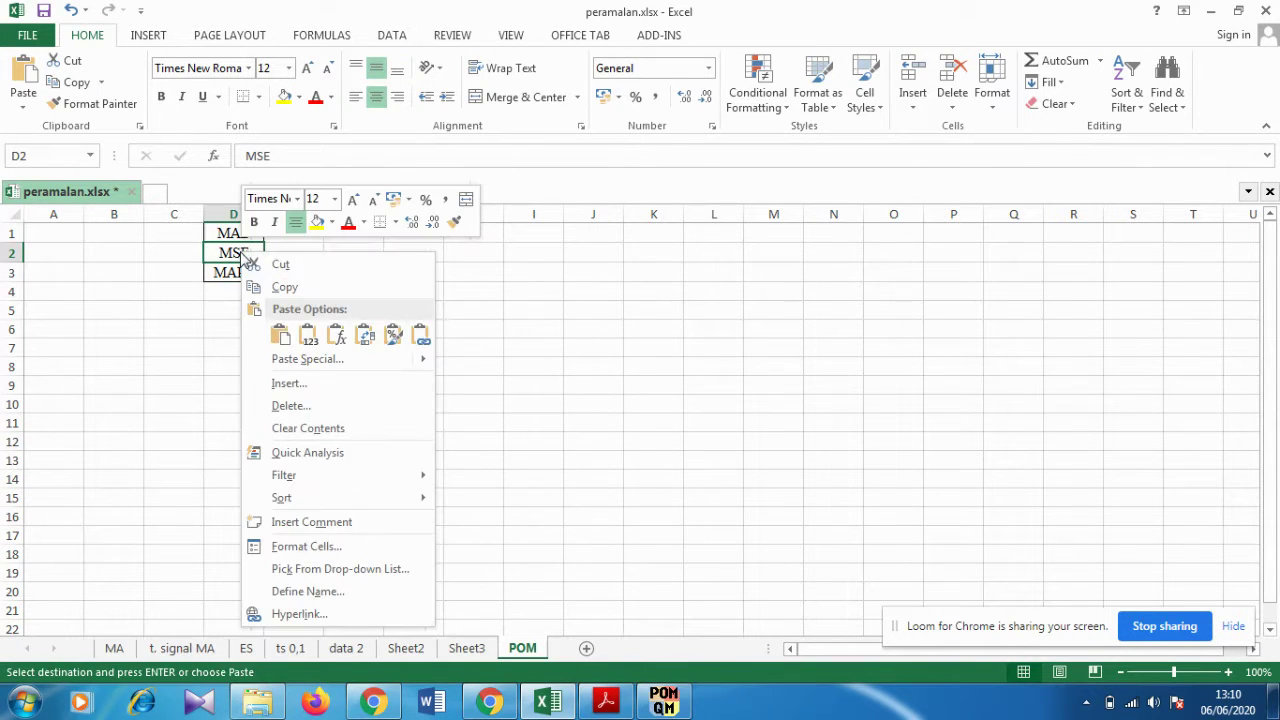
pyautogui.click(283, 283)
pyautogui.click(294, 234)
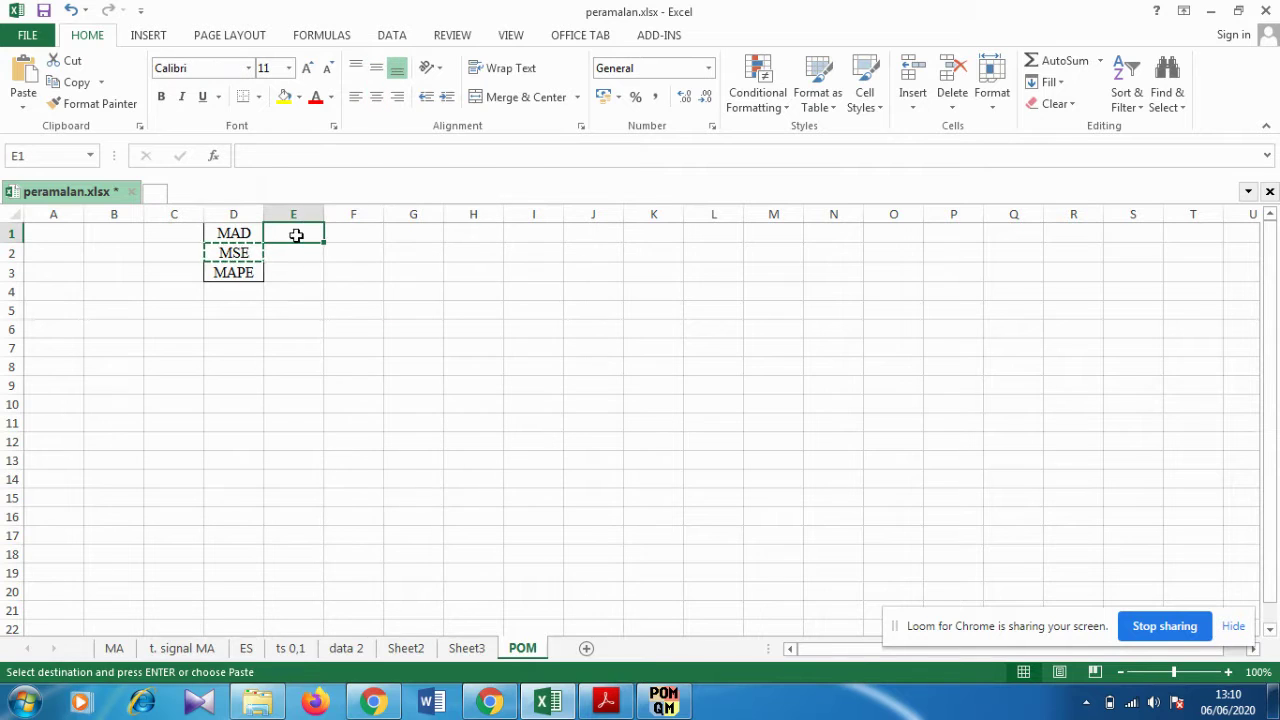
pyautogui.rightClick(296, 236)
pyautogui.click(338, 320)
# Copy the MAPE label from D3 into F1 to complete the header row
pyautogui.click(238, 272)
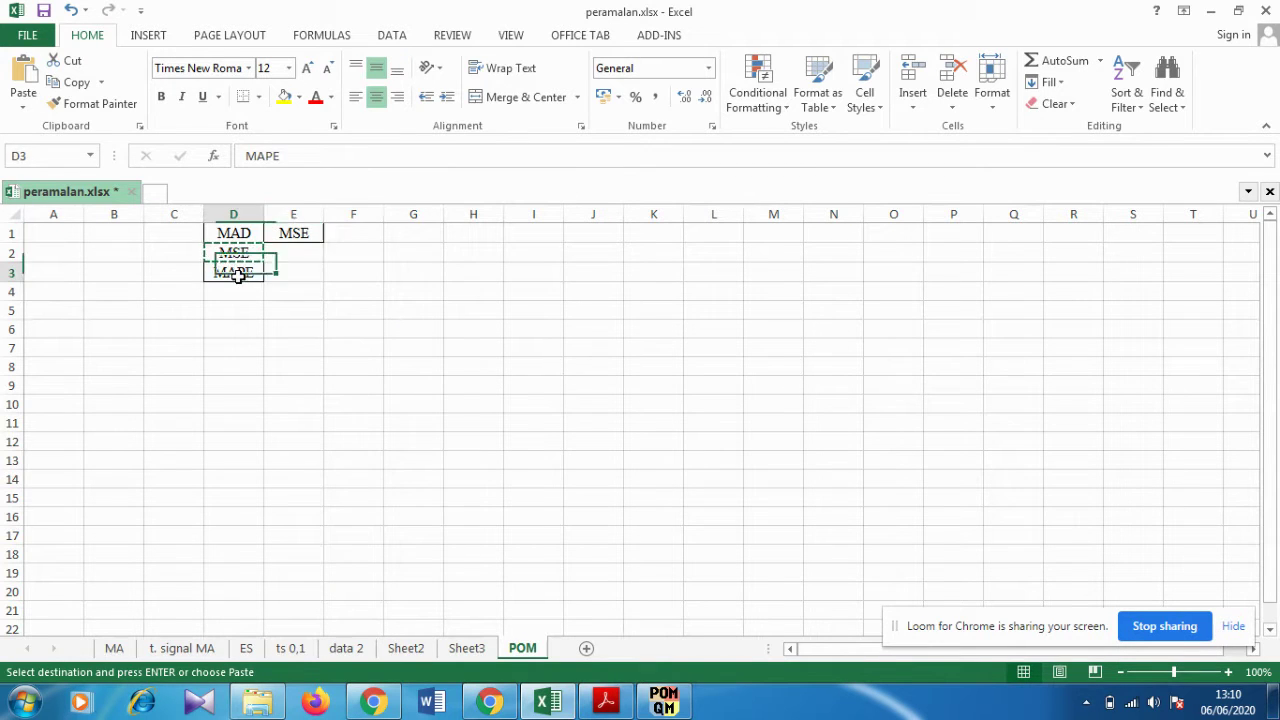
pyautogui.rightClick(240, 274)
pyautogui.click(283, 313)
pyautogui.click(358, 234)
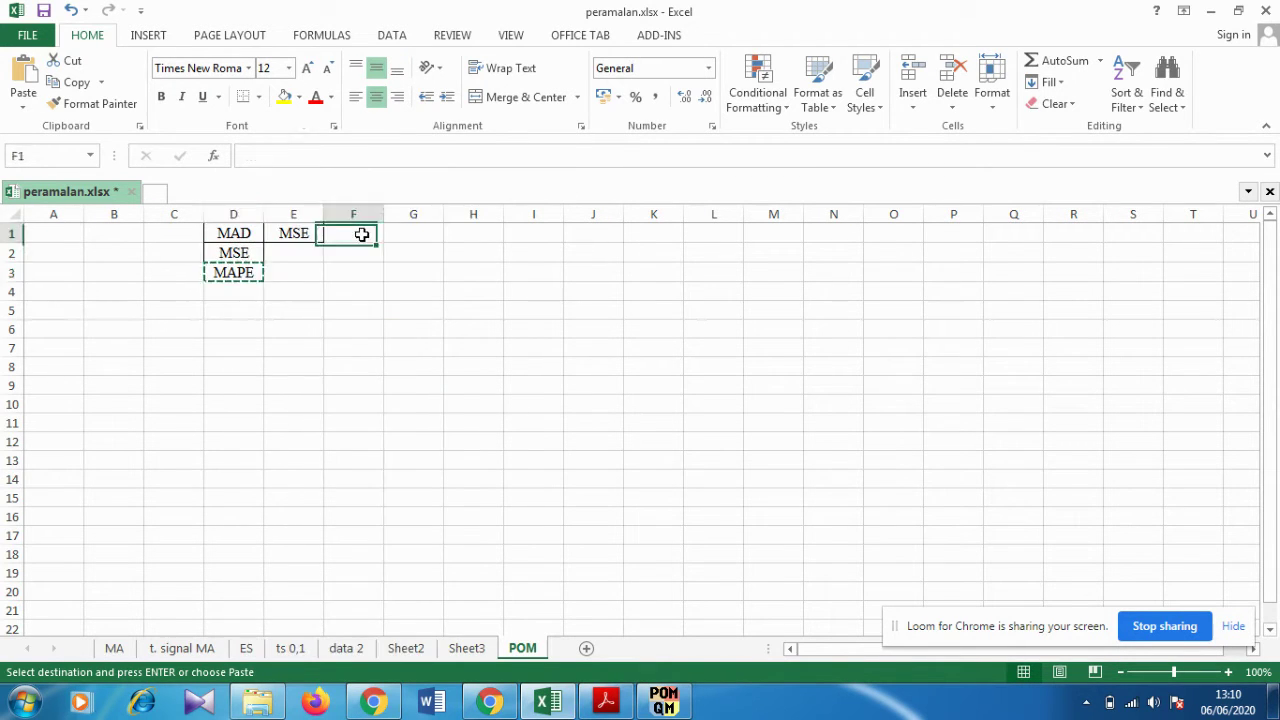
pyautogui.rightClick(360, 234)
pyautogui.click(403, 320)
# Clear the duplicate MSE and MAPE labels from D2:D3
pyautogui.moveTo(240, 255); pyautogui.dragTo(238, 271)
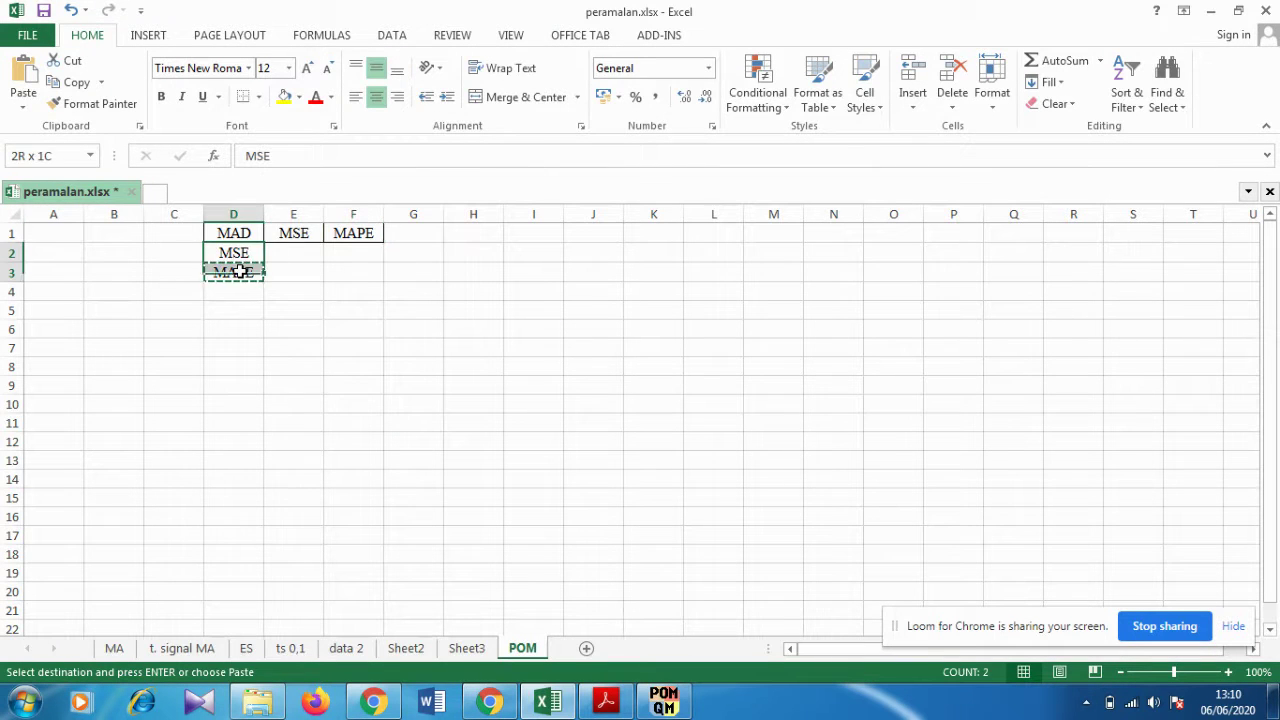
pyautogui.press('Delete')
pyautogui.click(235, 384)
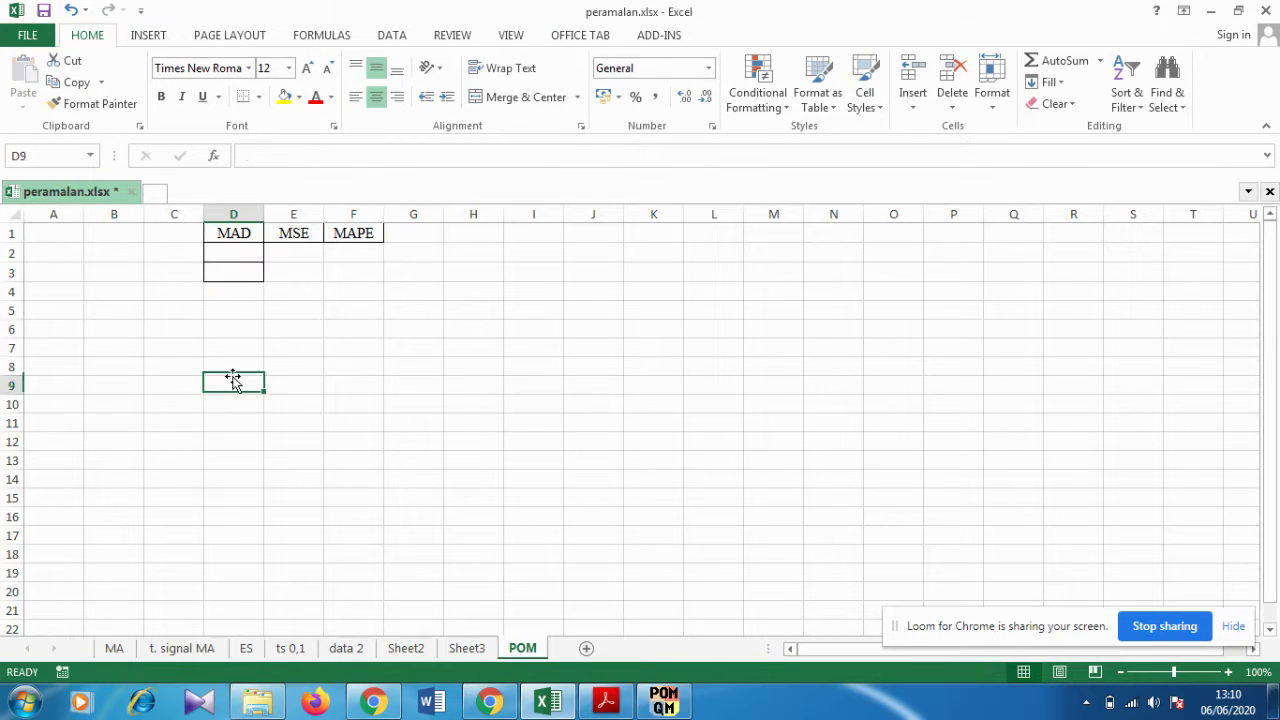
pyautogui.click(56, 238)
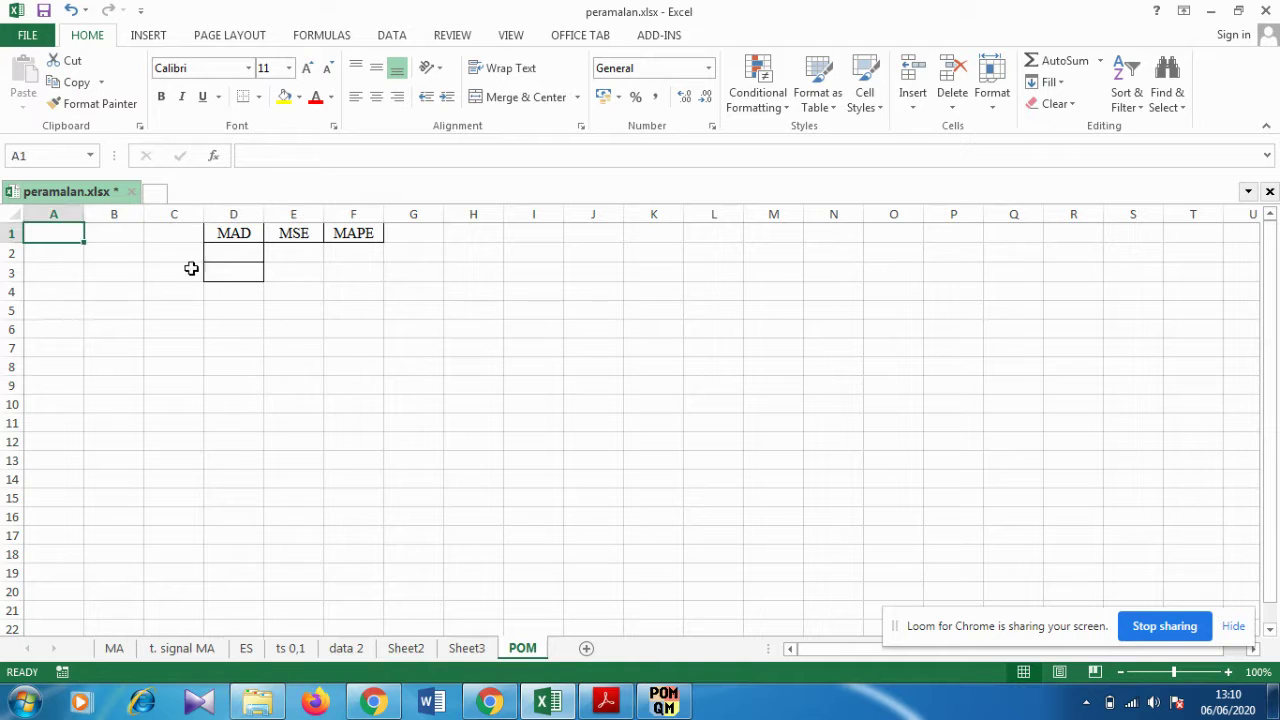
pyautogui.moveTo(226, 258); pyautogui.dragTo(235, 275)
pyautogui.rightClick(235, 276)
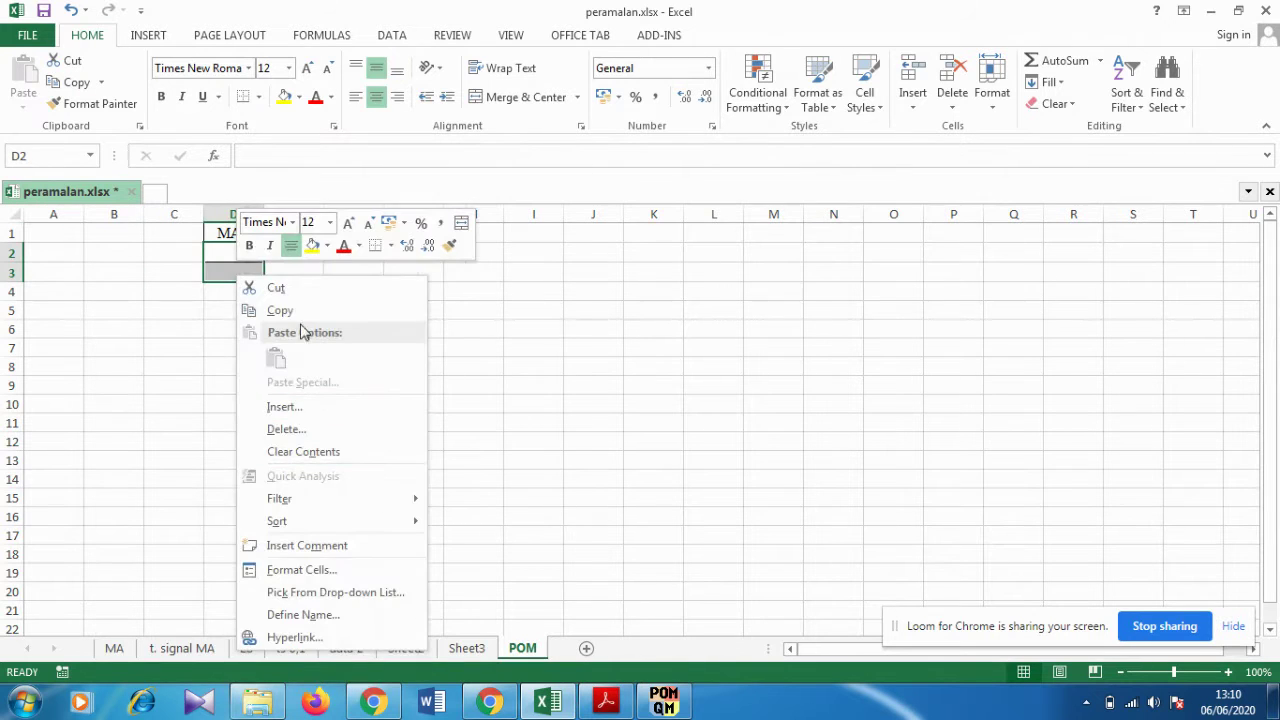
pyautogui.click(302, 289)
pyautogui.click(220, 323)
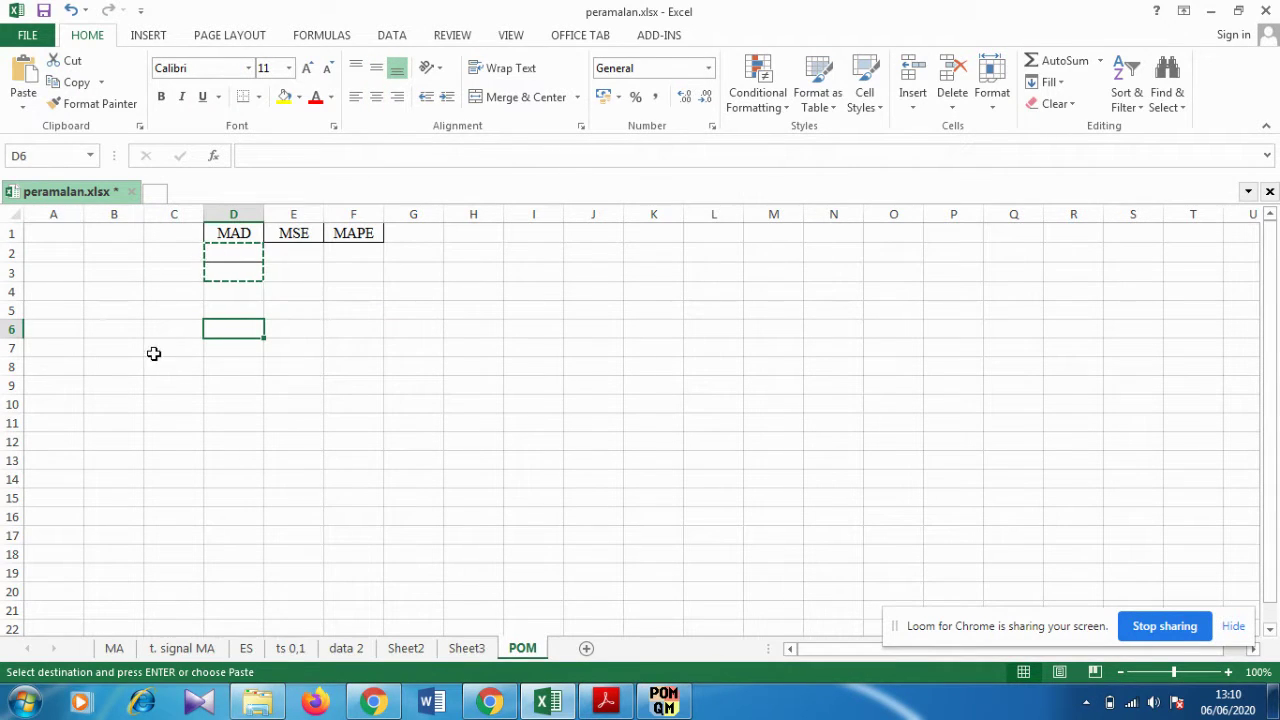
# Delete the two leftover bordered cells beneath the MAD header, one after the other
pyautogui.rightClick(236, 254)
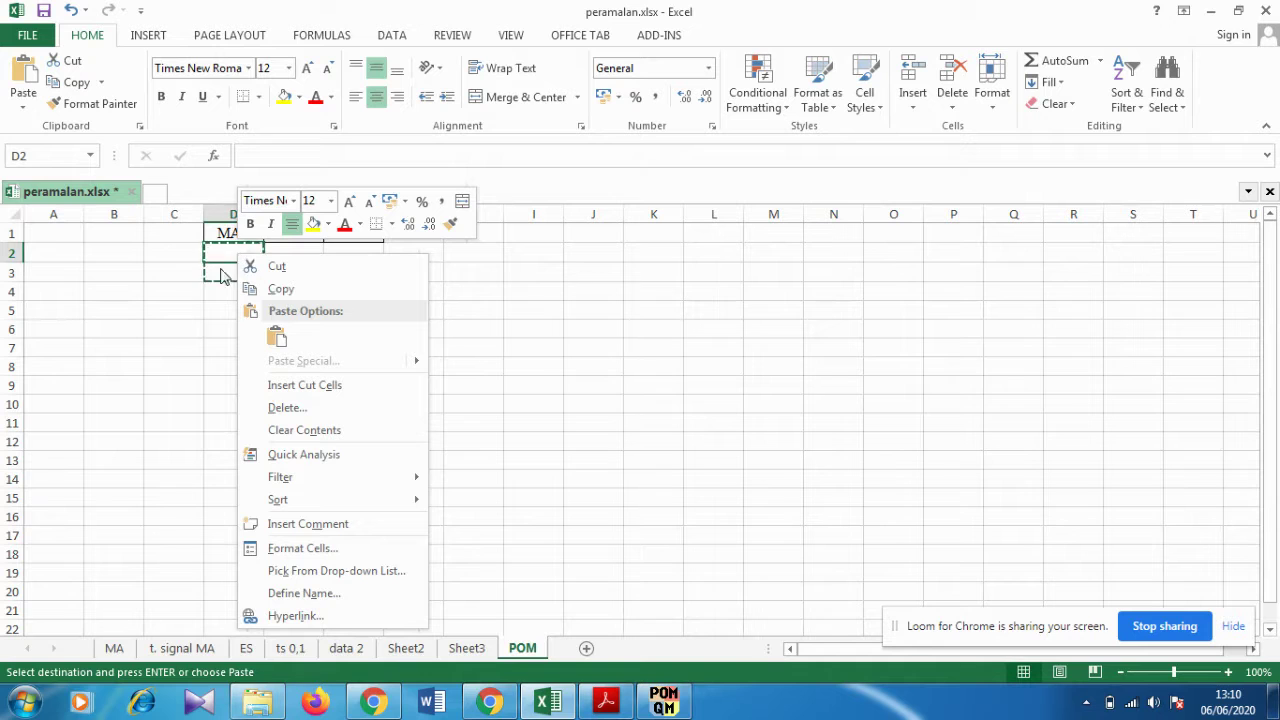
pyautogui.click(284, 409)
pyautogui.click(249, 454)
pyautogui.click(317, 407)
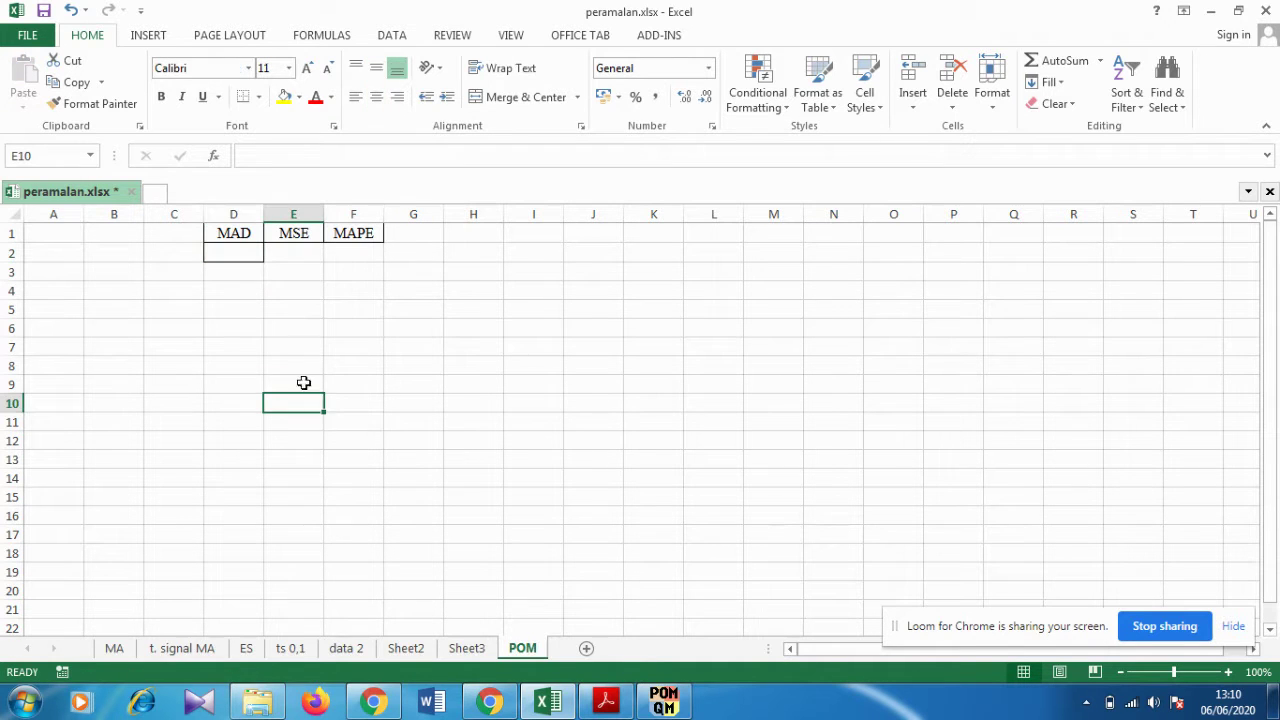
pyautogui.rightClick(233, 254)
pyautogui.click(283, 409)
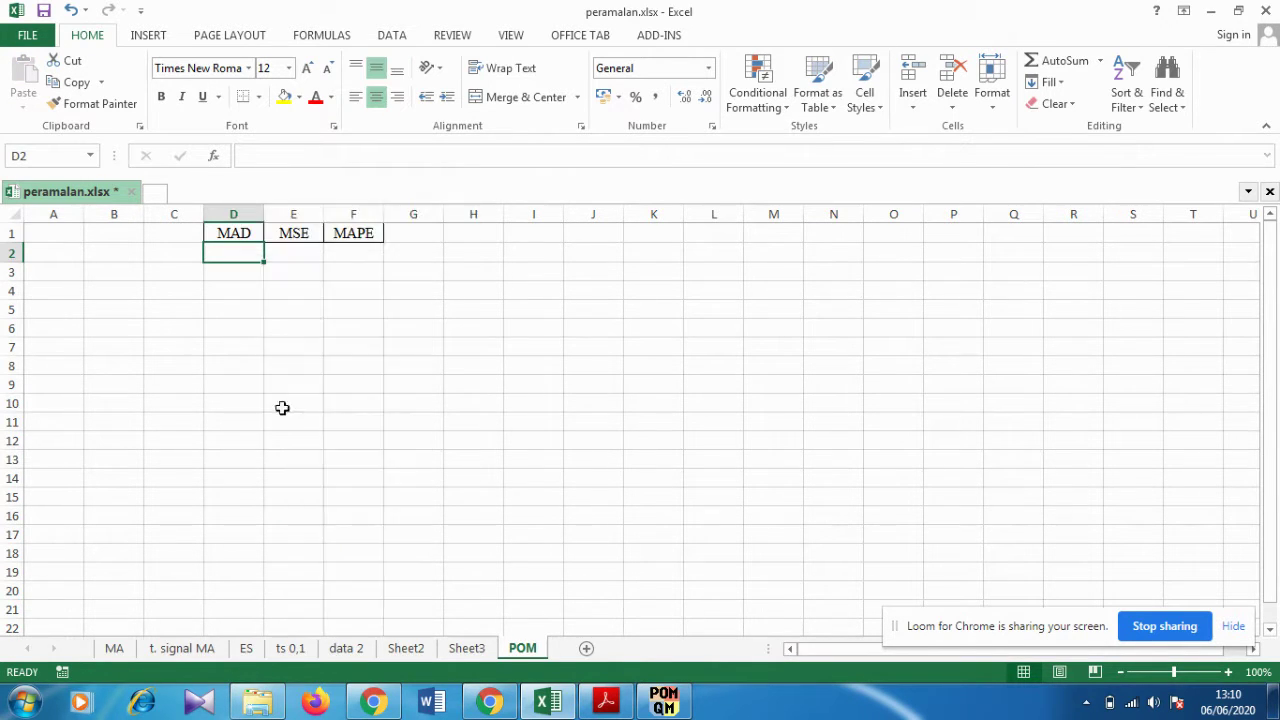
pyautogui.click(249, 457)
pyautogui.click(296, 436)
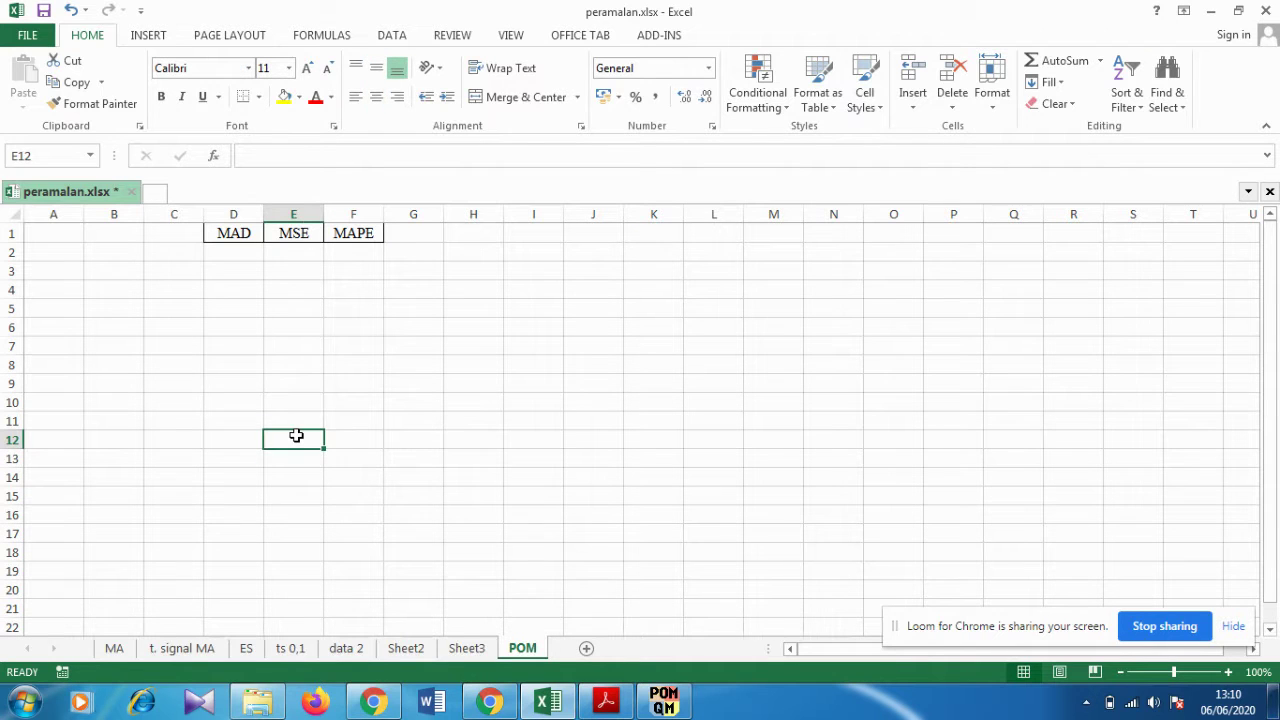
# Widen the MAD, MSE and MAPE columns, narrow column B and collapse the empty column C
pyautogui.moveTo(204, 214); pyautogui.dragTo(401, 225)
pyautogui.click(290, 346)
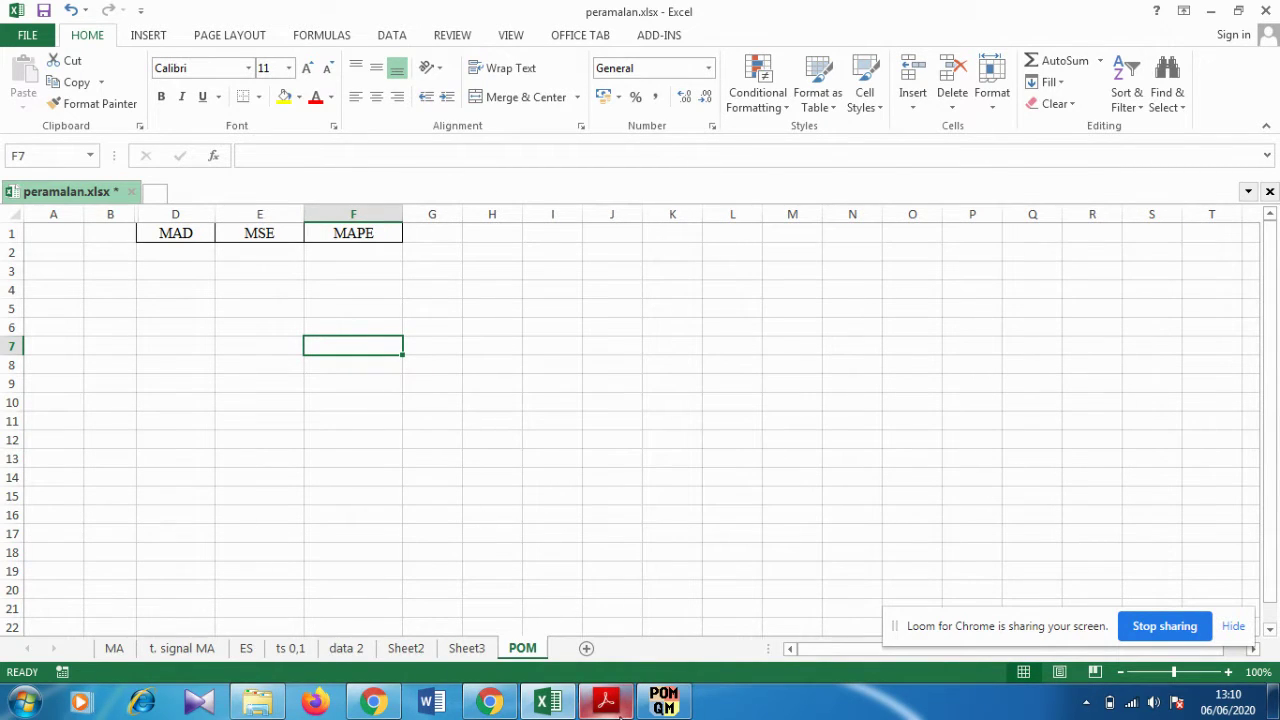
# Consult the paper's forecasting section, switch to QM for Windows and choose the Moving Averages method with 1 period to average
pyautogui.click(606, 701)
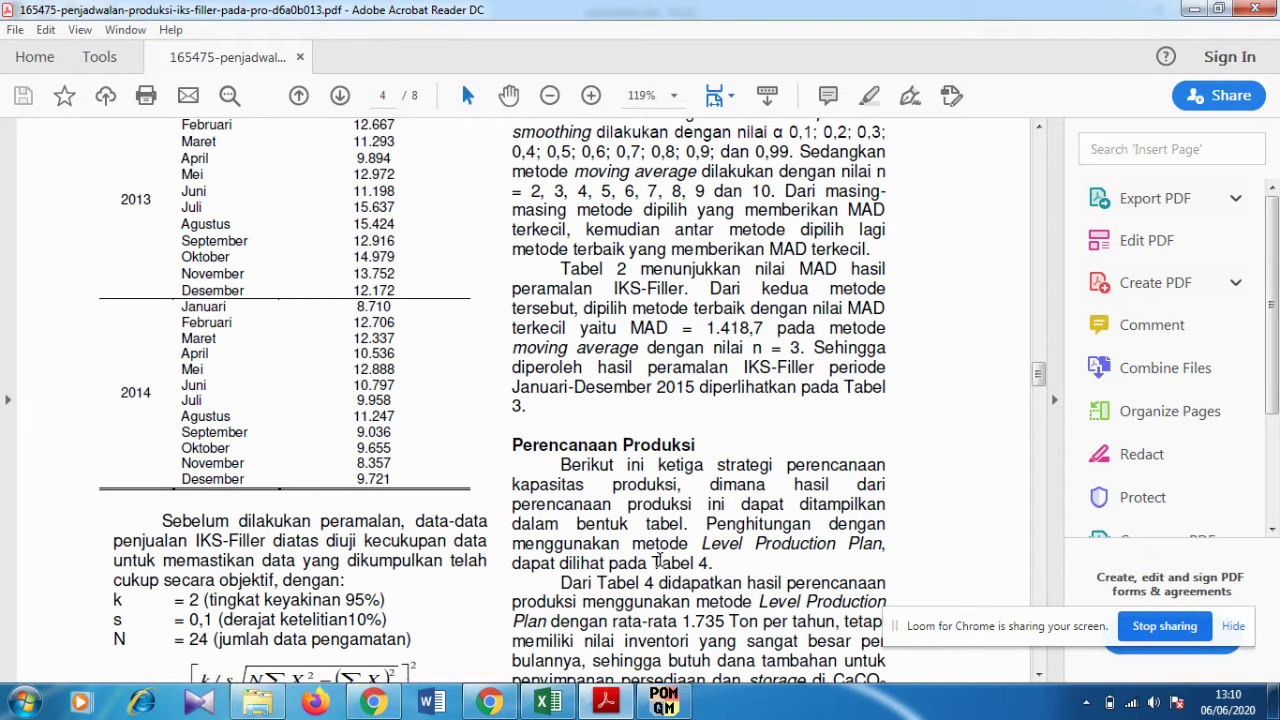
pyautogui.click(664, 702)
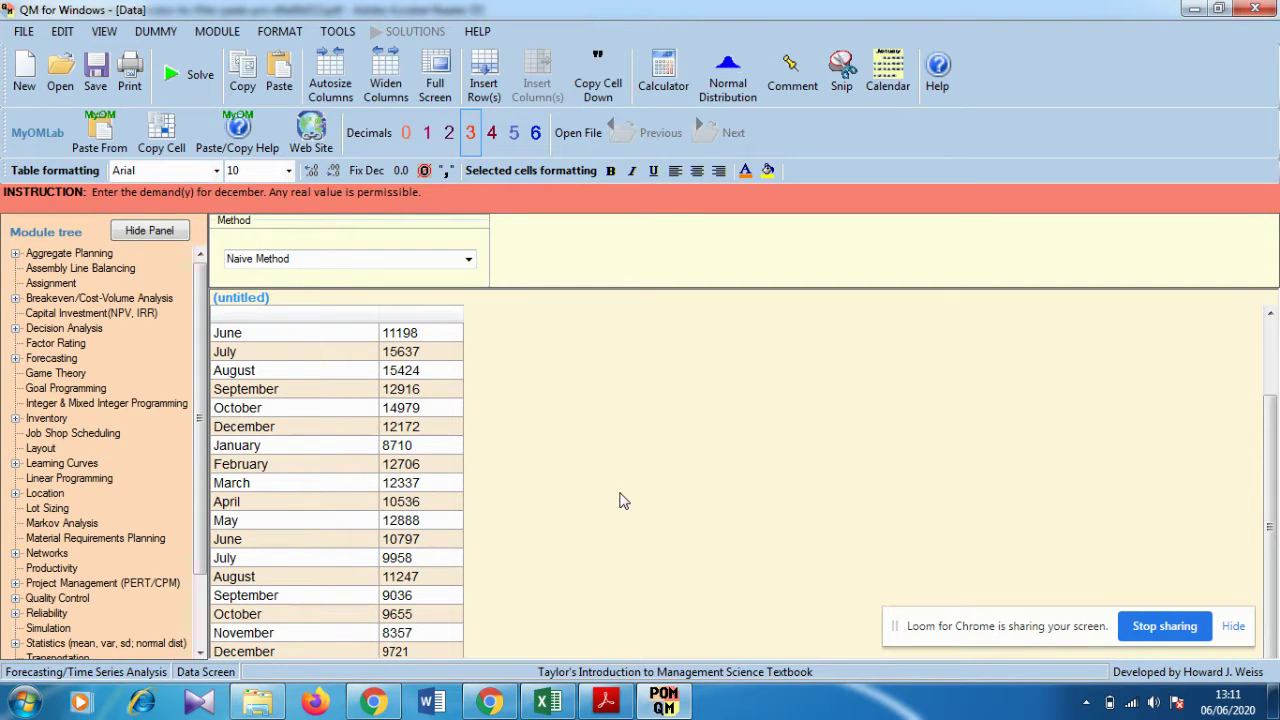
pyautogui.click(469, 262)
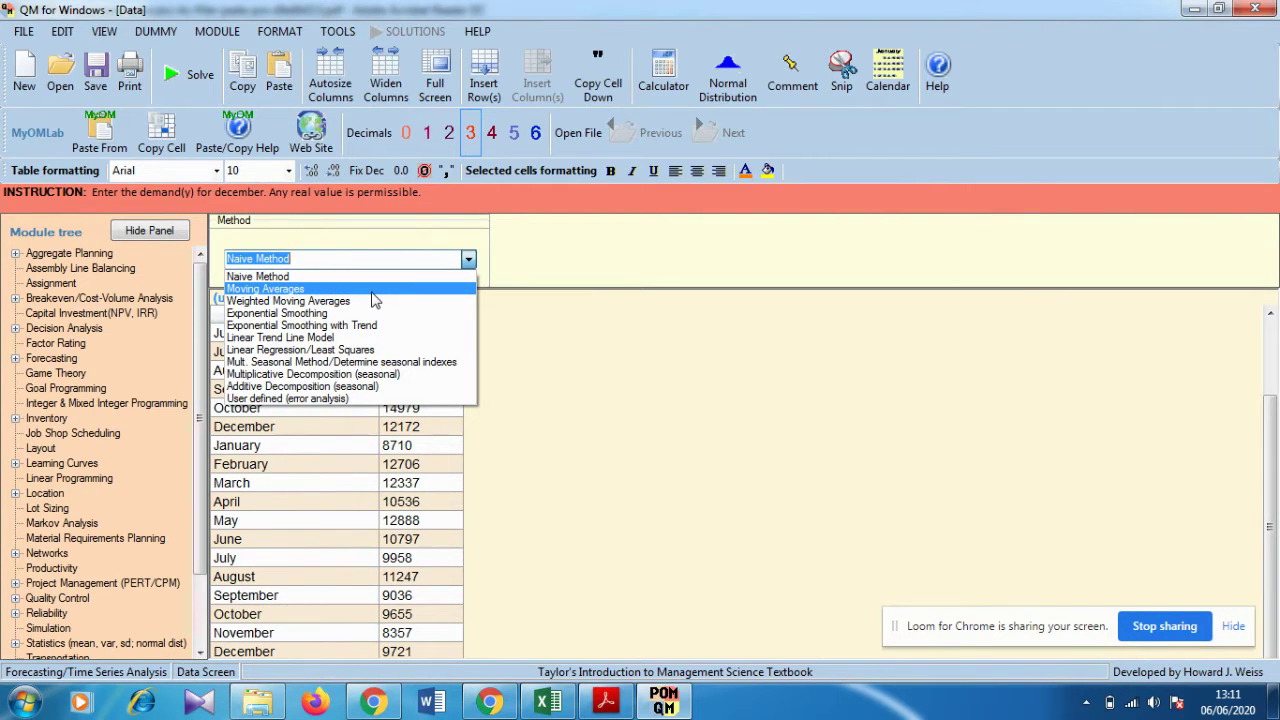
pyautogui.click(372, 290)
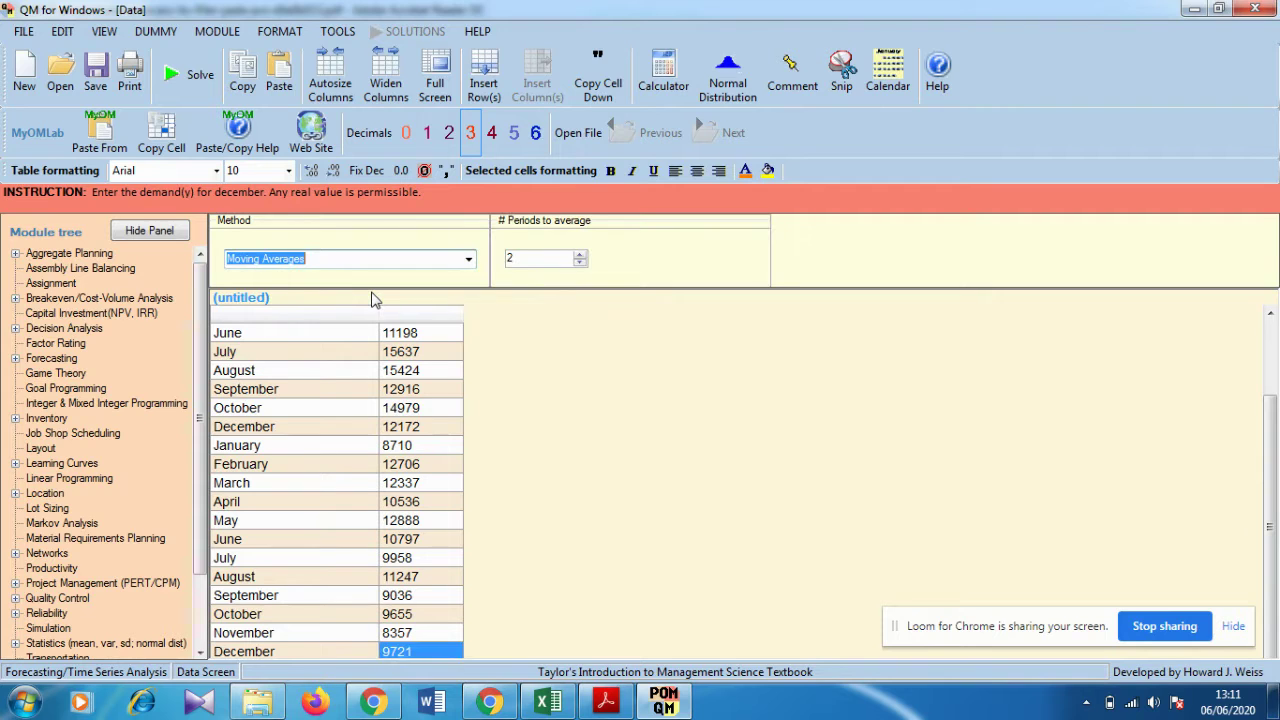
pyautogui.scroll(-2, 590, 465)
pyautogui.scroll(1, 589, 466)
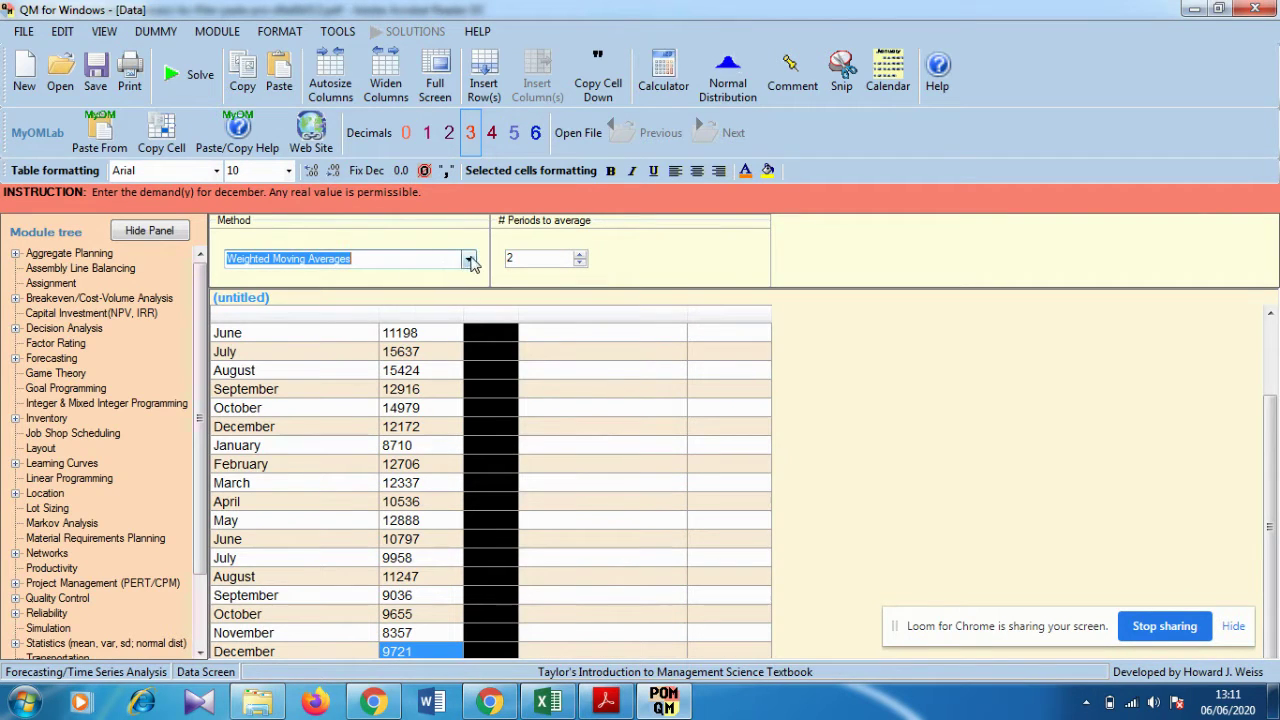
pyautogui.click(468, 259)
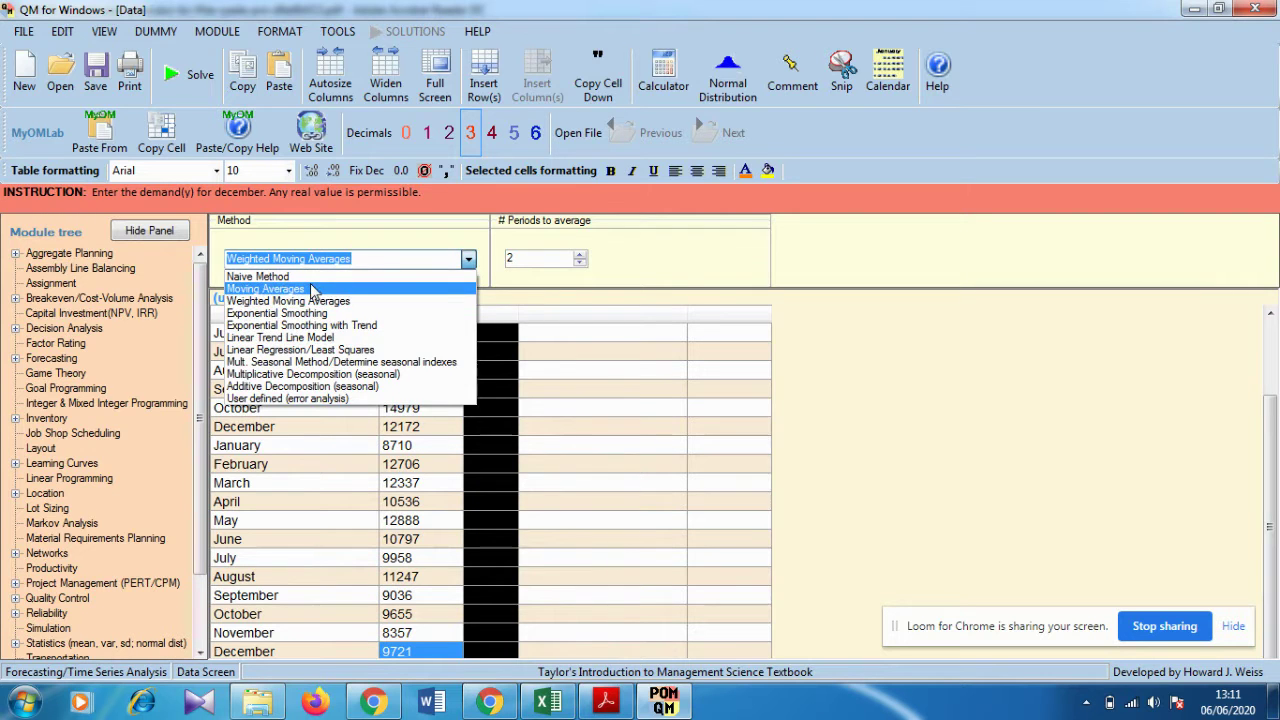
pyautogui.click(313, 289)
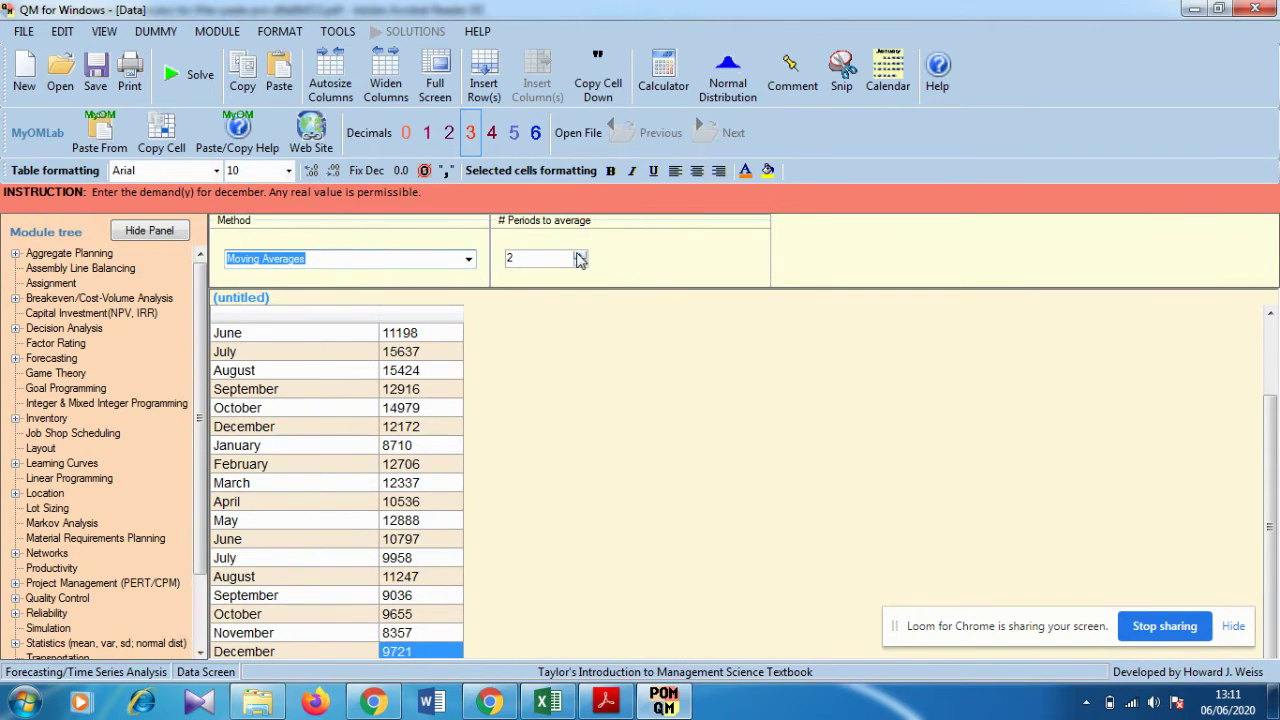
pyautogui.click(579, 264)
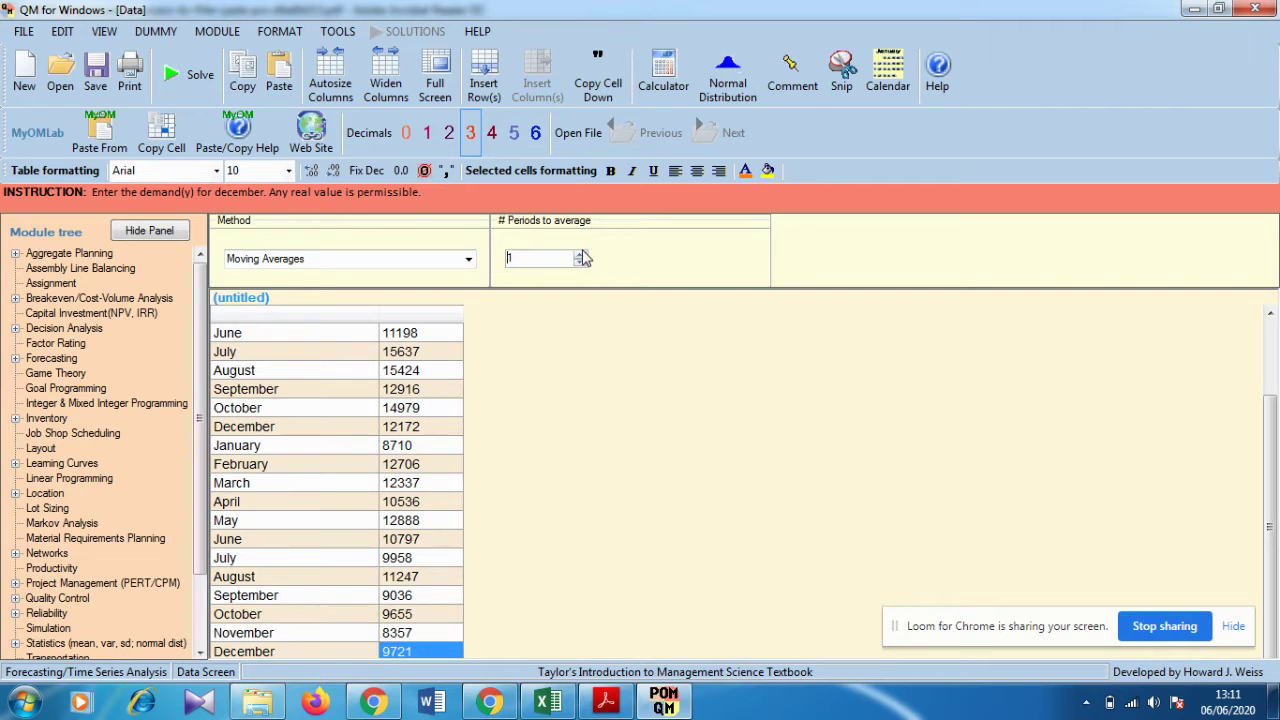
# Set the moving average to 2 periods and solve the forecast for its error measures
pyautogui.click(579, 254)
pyautogui.click(579, 254)
pyautogui.write('14')
pyautogui.moveTo(1275, 466); pyautogui.dragTo(1267, 382)
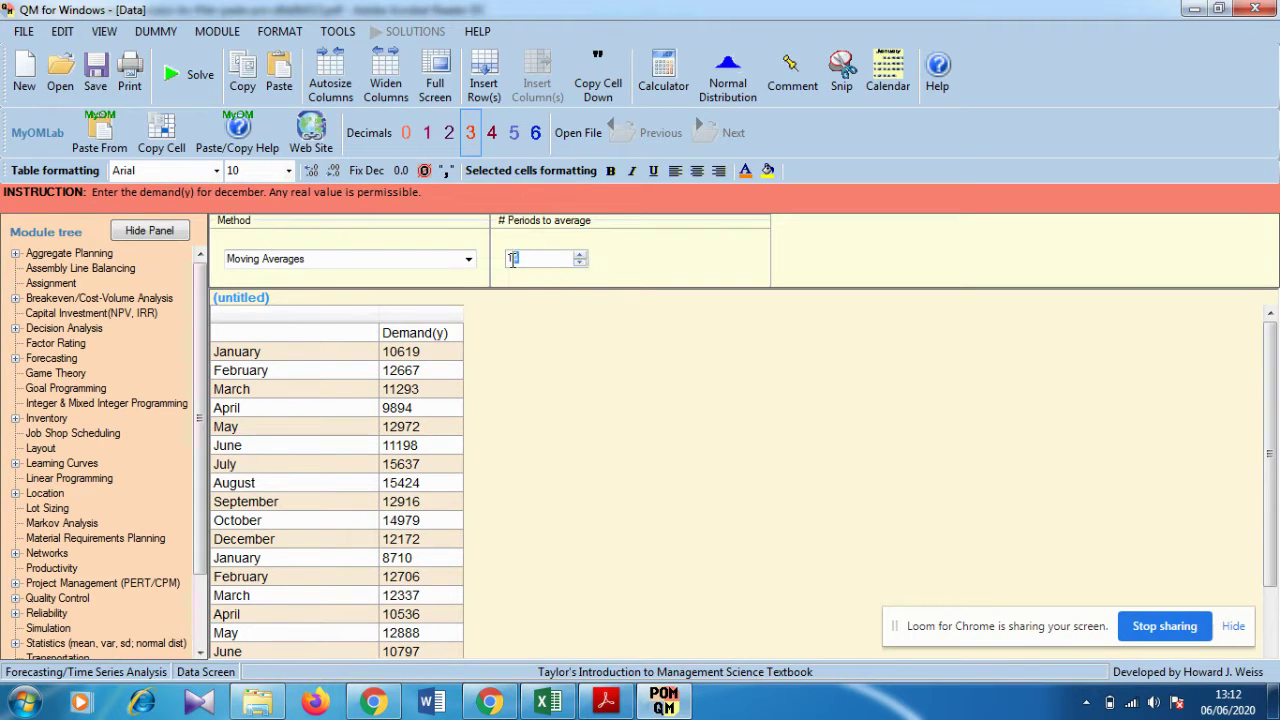
pyautogui.write('2')
pyautogui.click(579, 255)
pyautogui.click(580, 255)
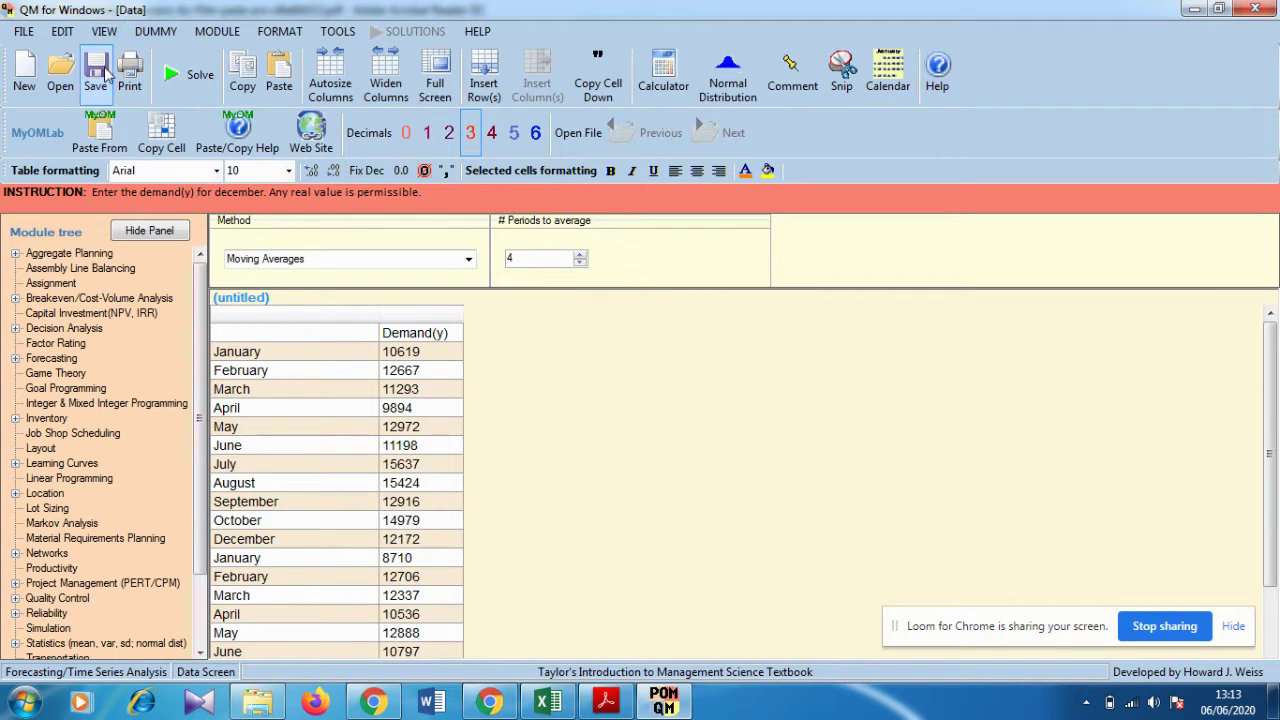
pyautogui.click(580, 262)
pyautogui.click(580, 262)
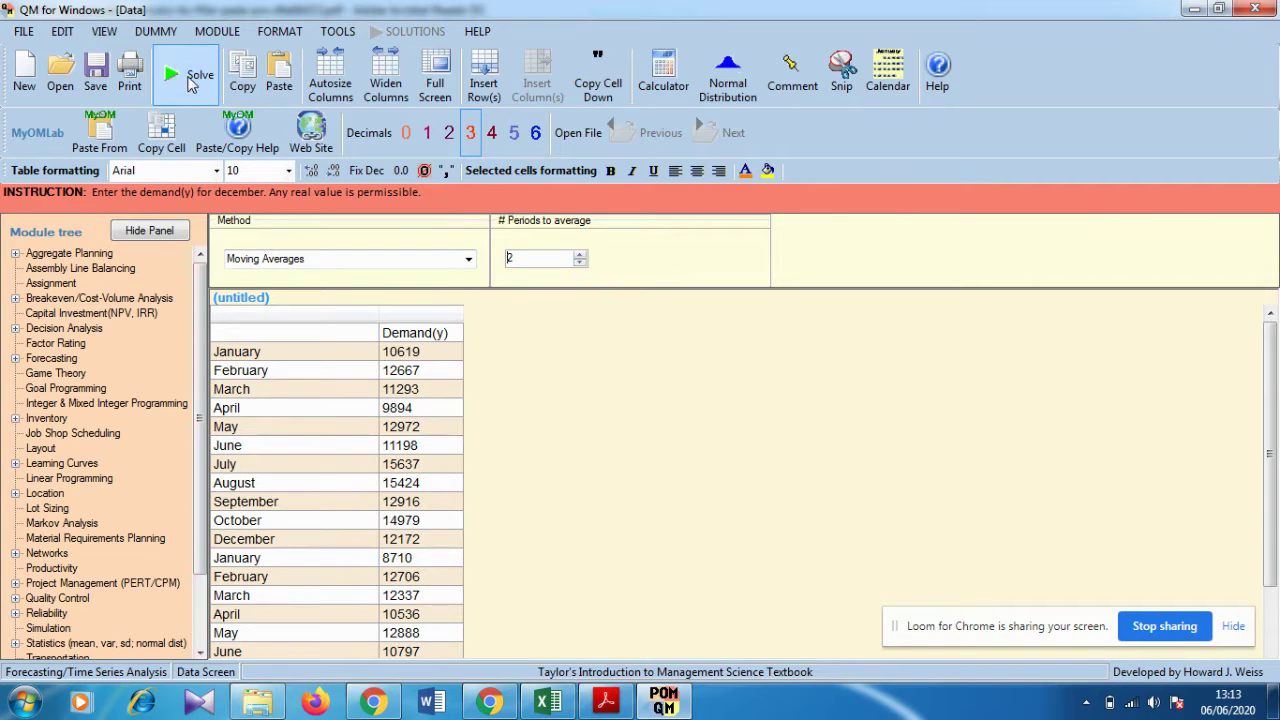
pyautogui.click(190, 80)
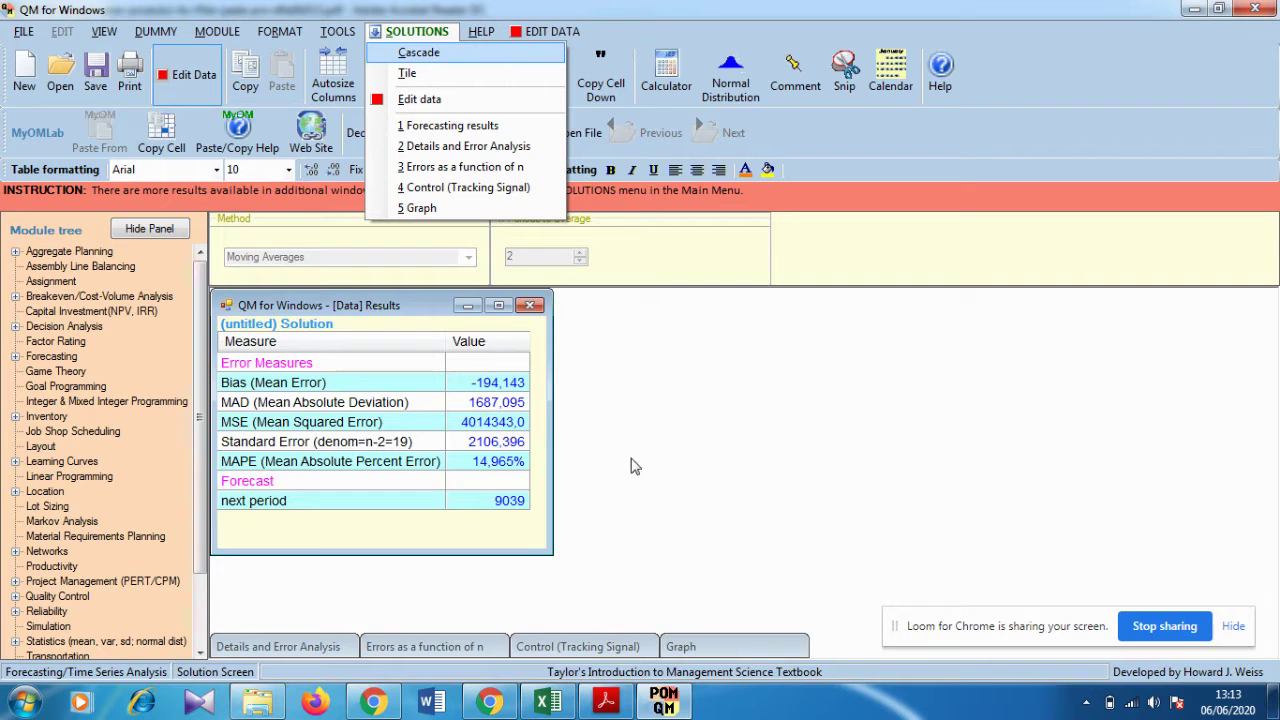
pyautogui.click(651, 402)
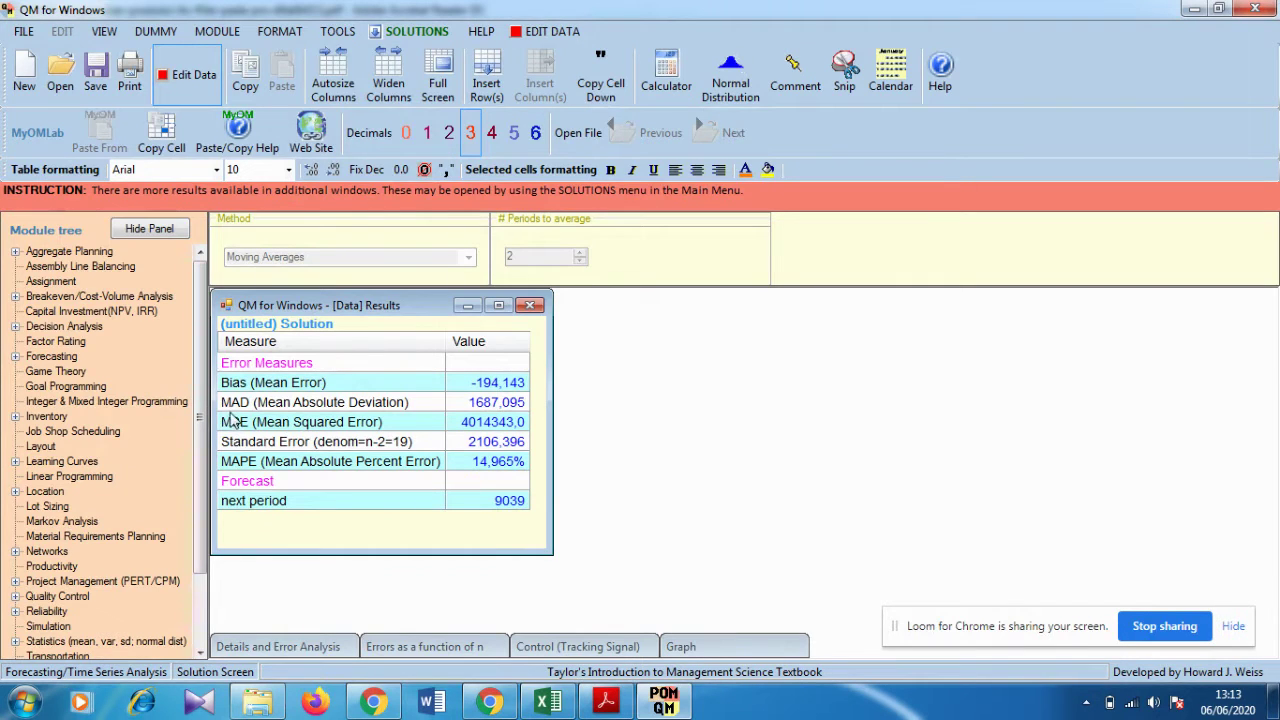
# Copy the MAD value from the 2-period results into cell D2 of the POM sheet in Excel
pyautogui.click(468, 404)
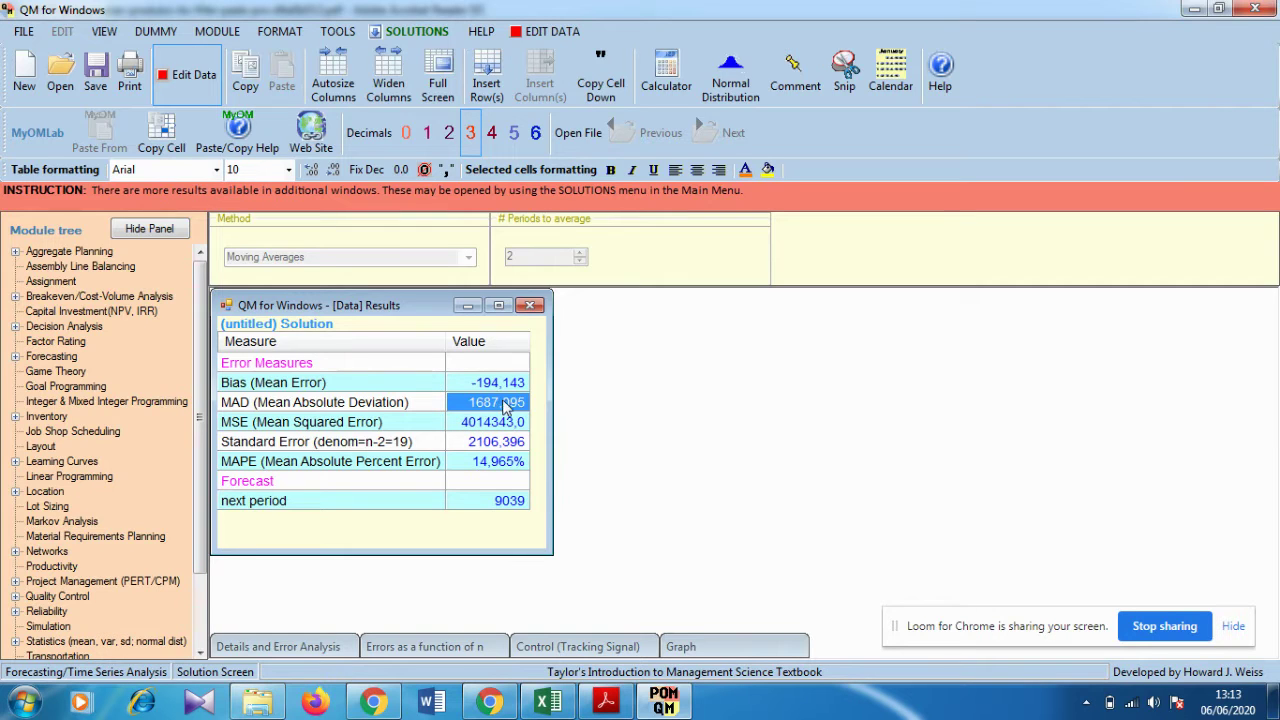
pyautogui.rightClick(502, 402)
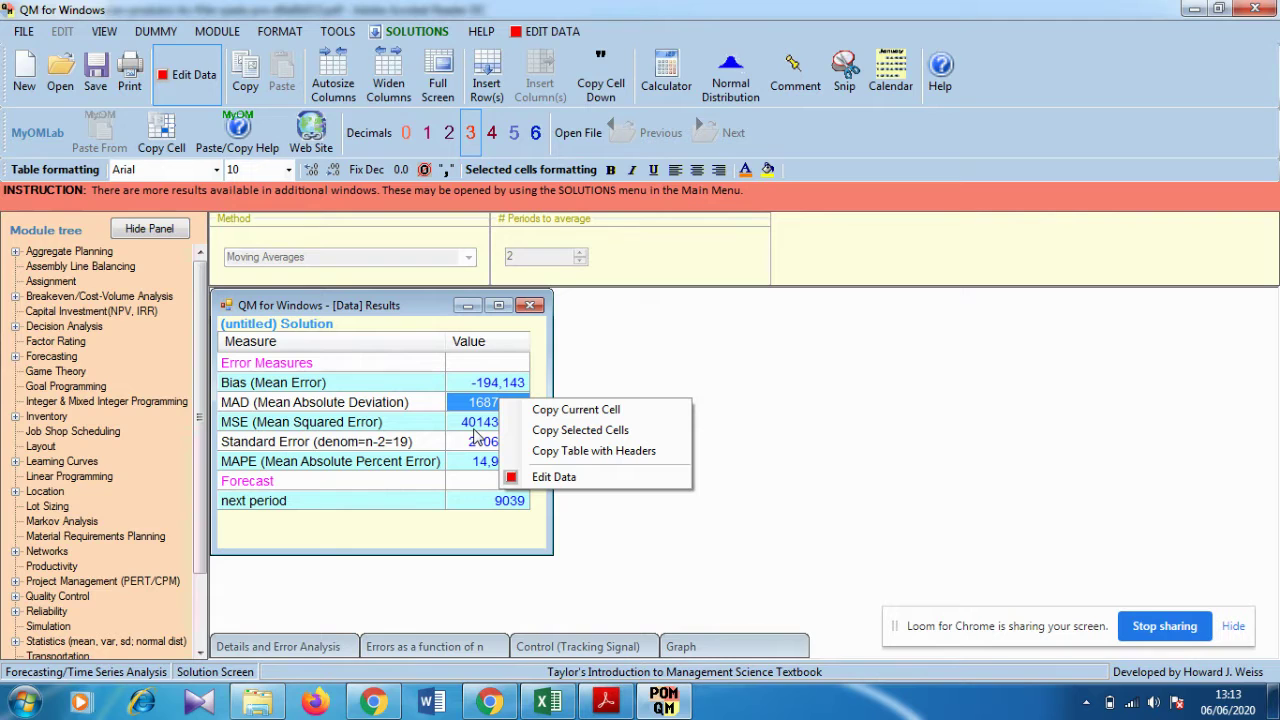
pyautogui.click(572, 410)
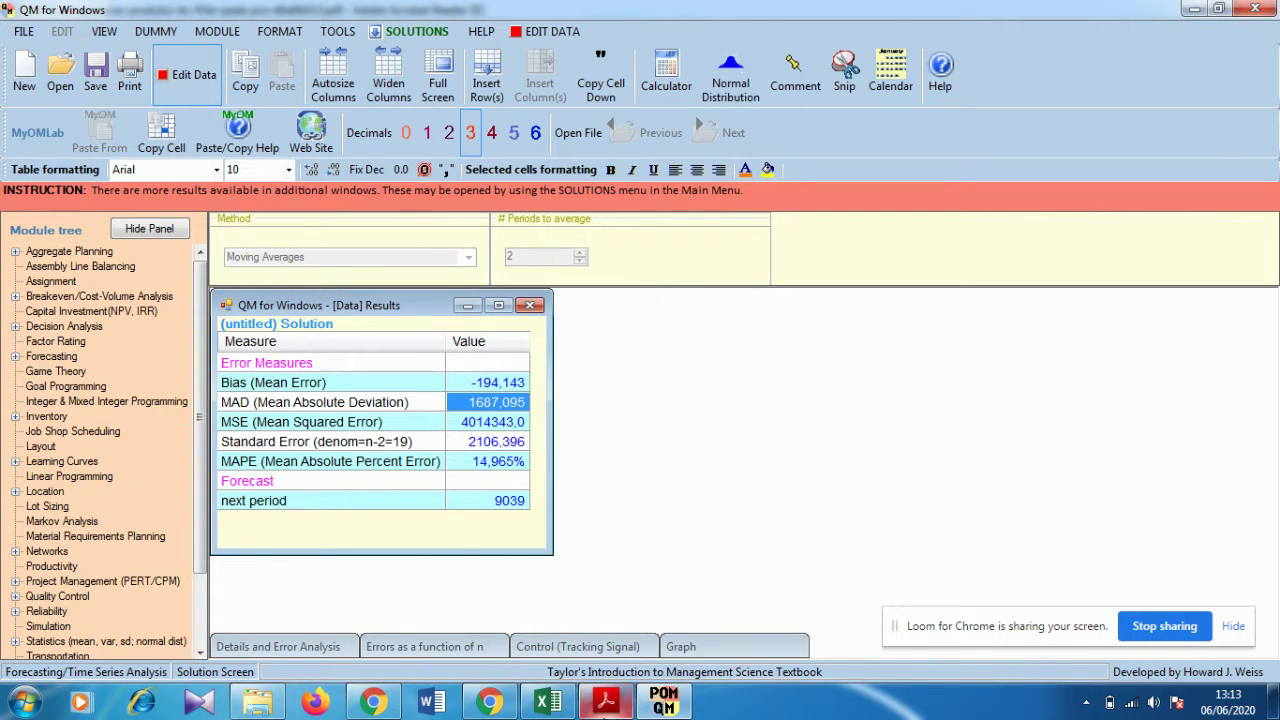
pyautogui.click(556, 710)
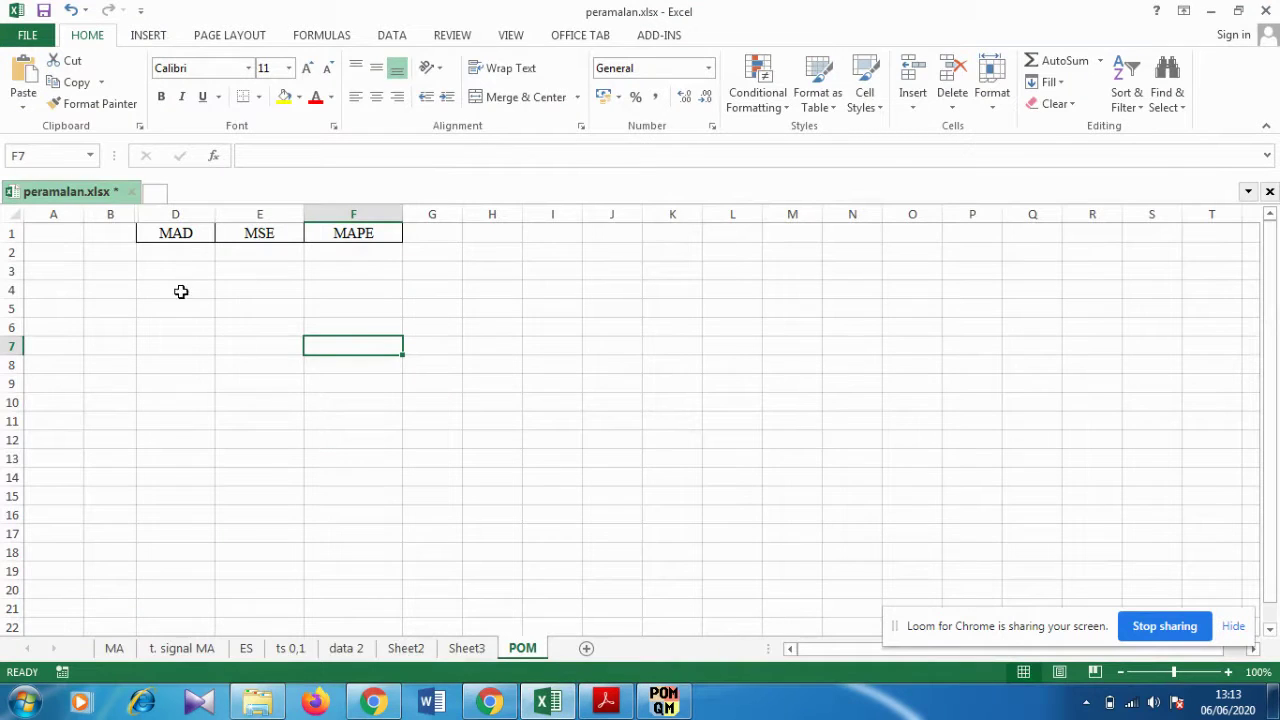
pyautogui.click(664, 702)
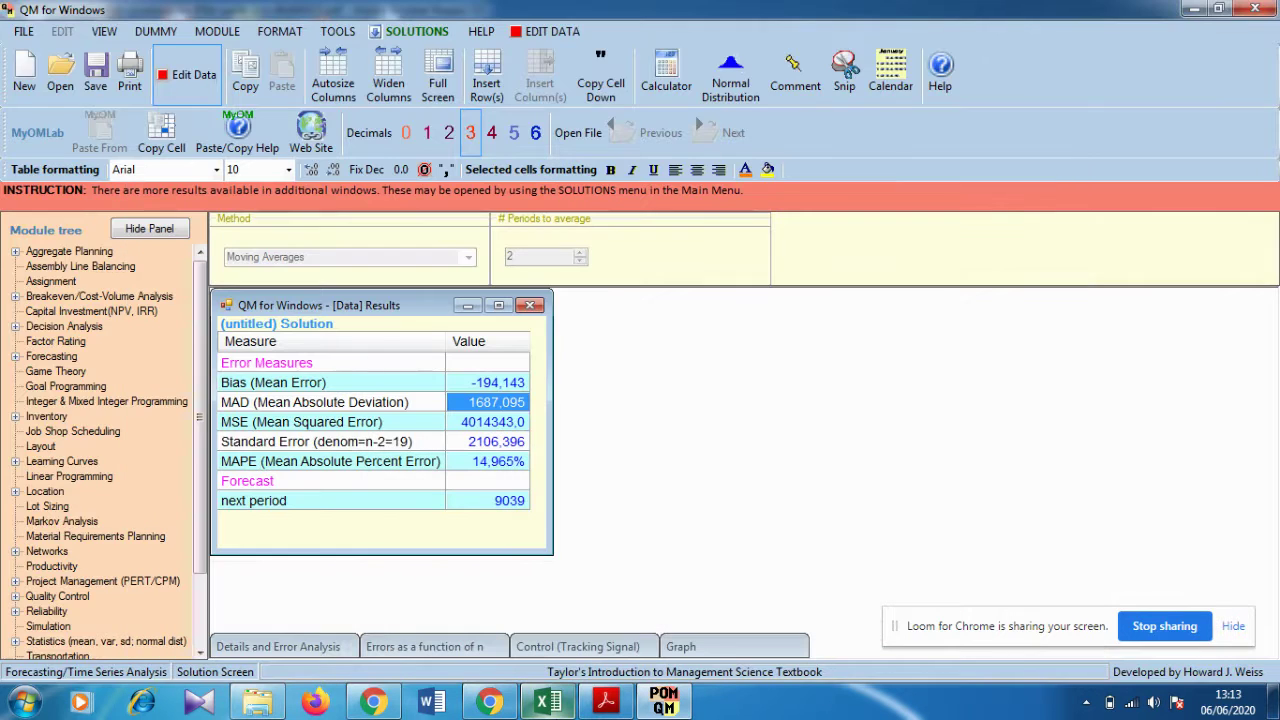
pyautogui.click(548, 702)
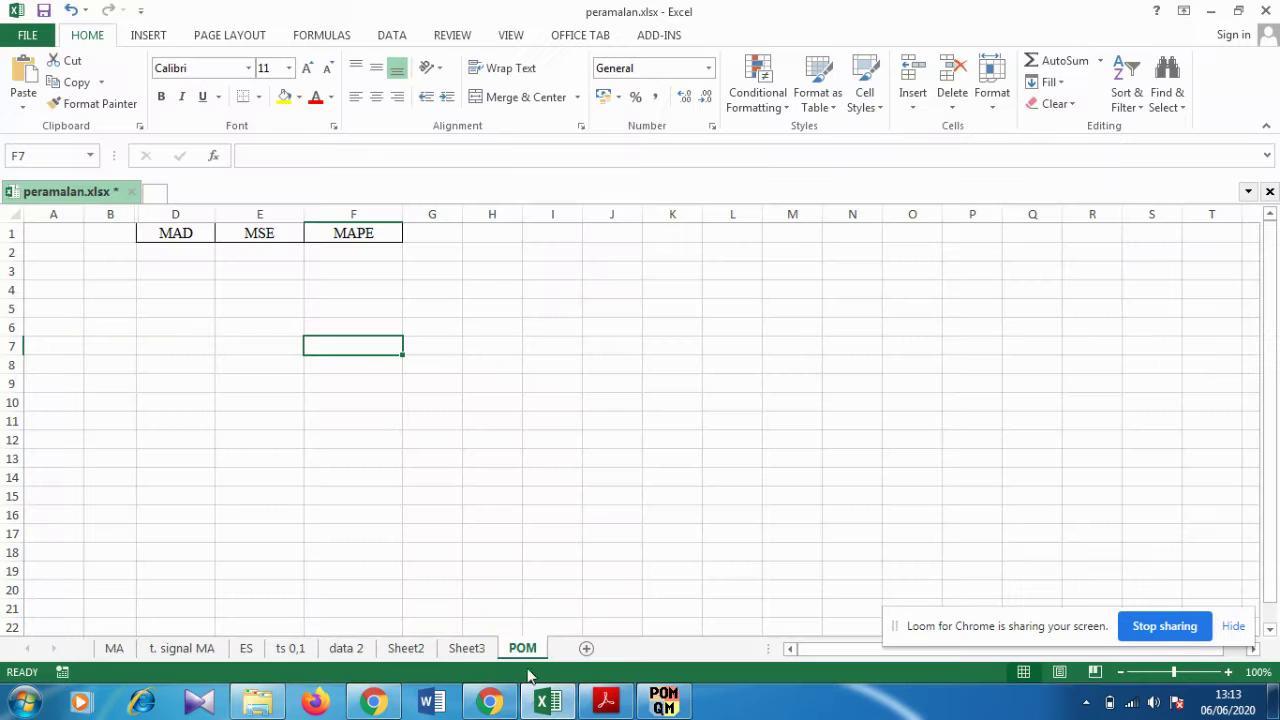
pyautogui.rightClick(182, 254)
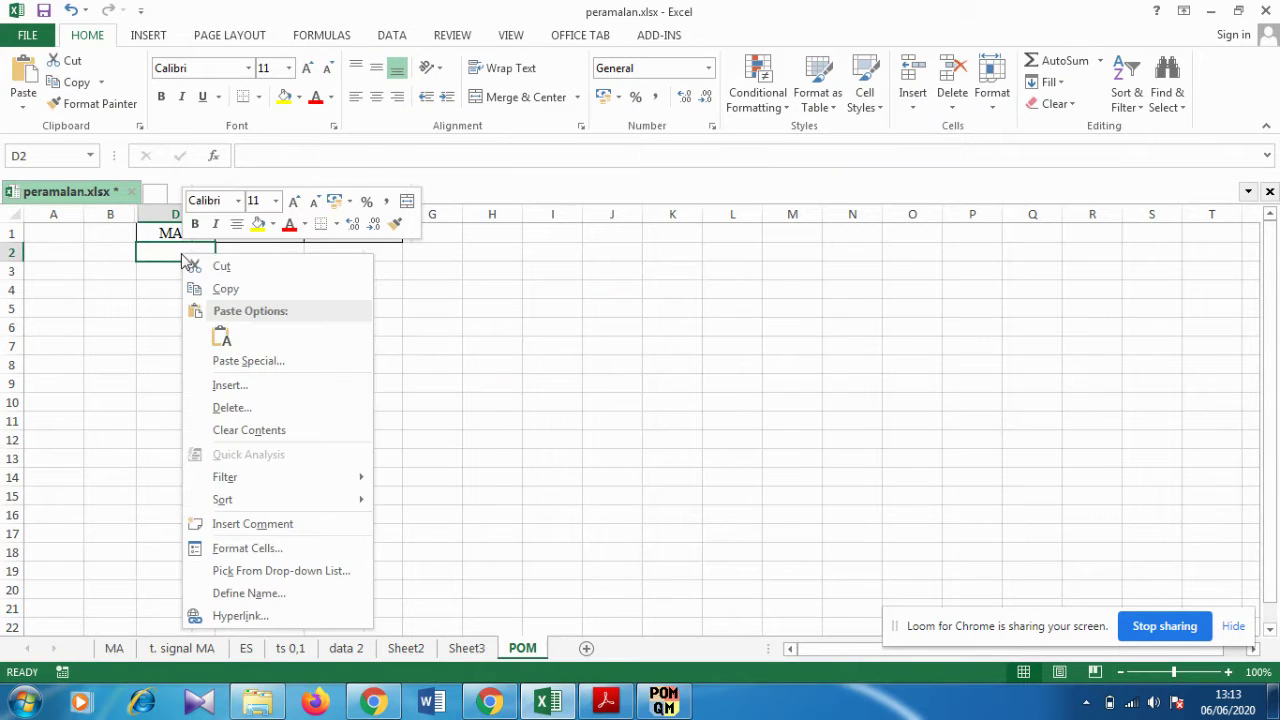
pyautogui.click(220, 336)
pyautogui.click(254, 328)
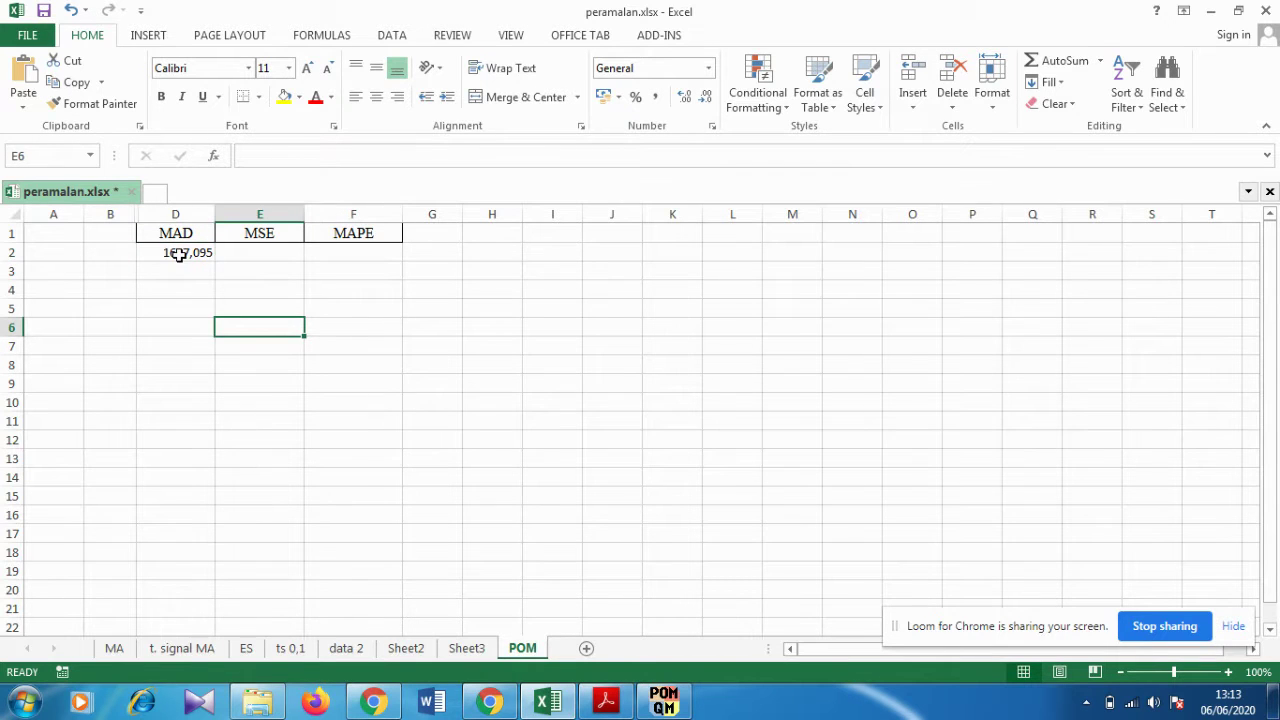
pyautogui.click(178, 254)
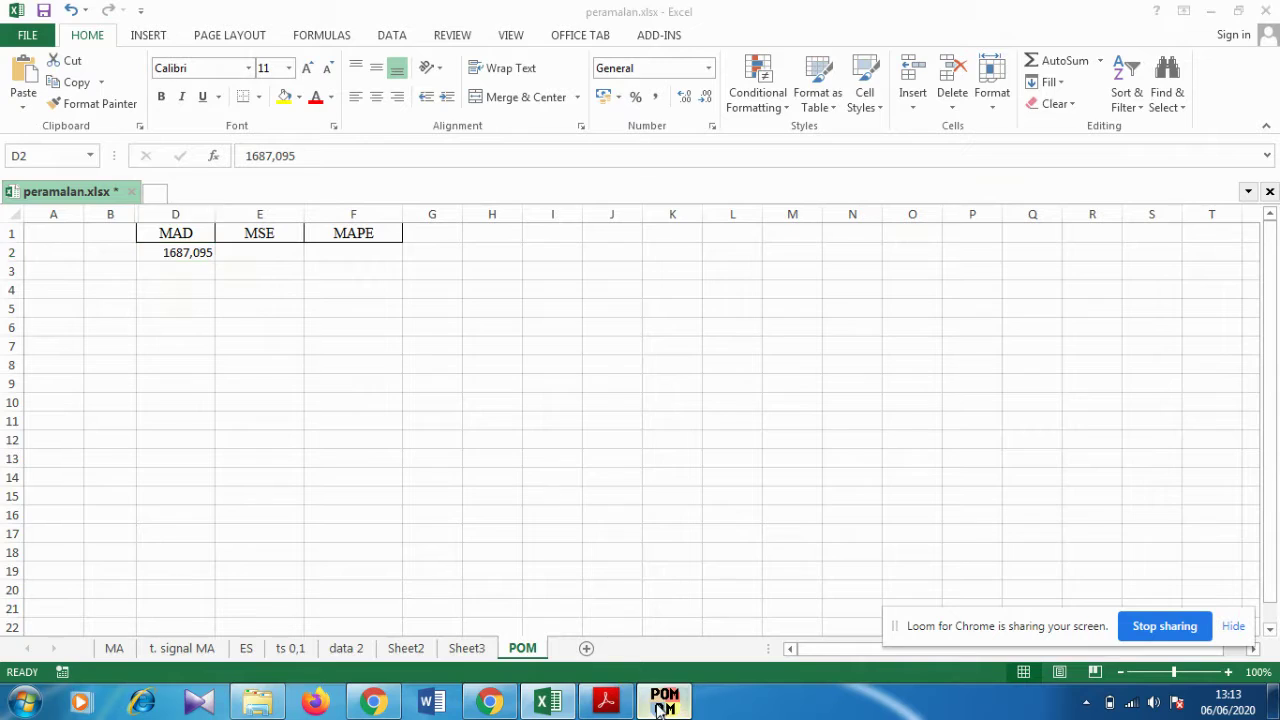
# Copy the MSE value from the 2-period results in QM for Windows into cell E2 of the Excel sheet
pyautogui.click(663, 702)
pyautogui.click(494, 424)
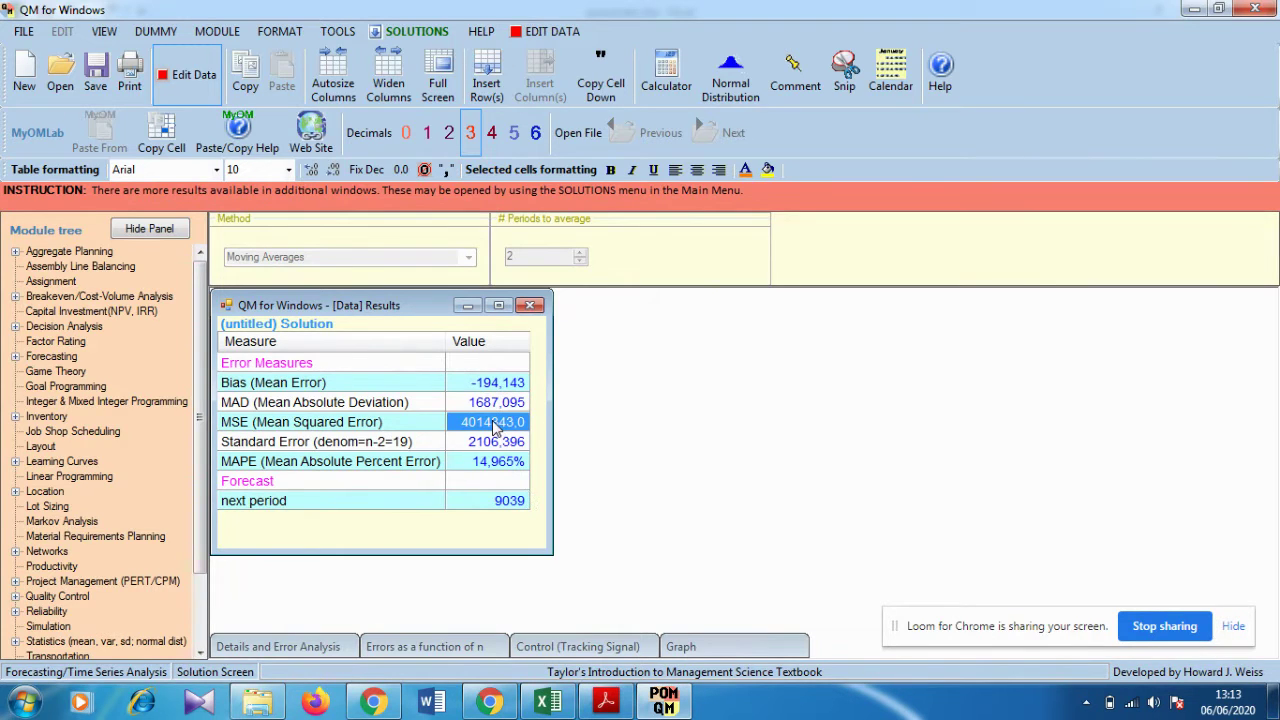
pyautogui.rightClick(494, 424)
pyautogui.click(540, 432)
pyautogui.click(547, 702)
pyautogui.click(251, 254)
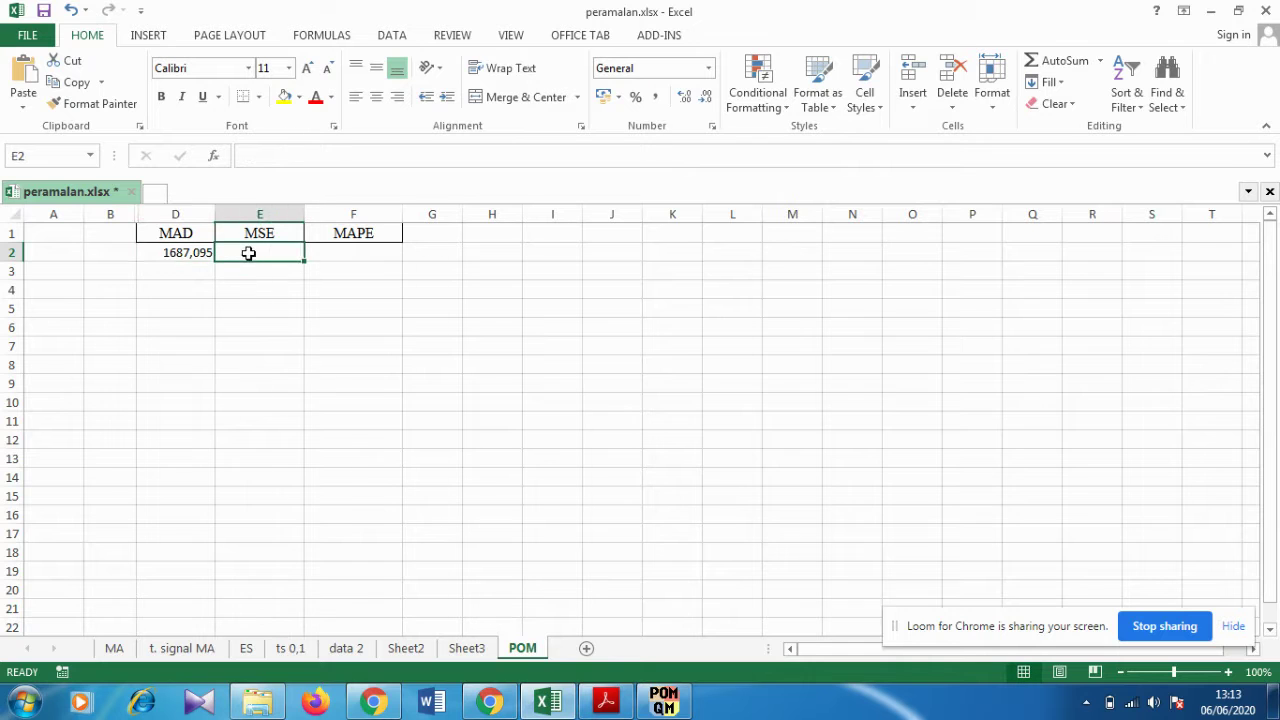
pyautogui.rightClick(251, 254)
pyautogui.click(288, 338)
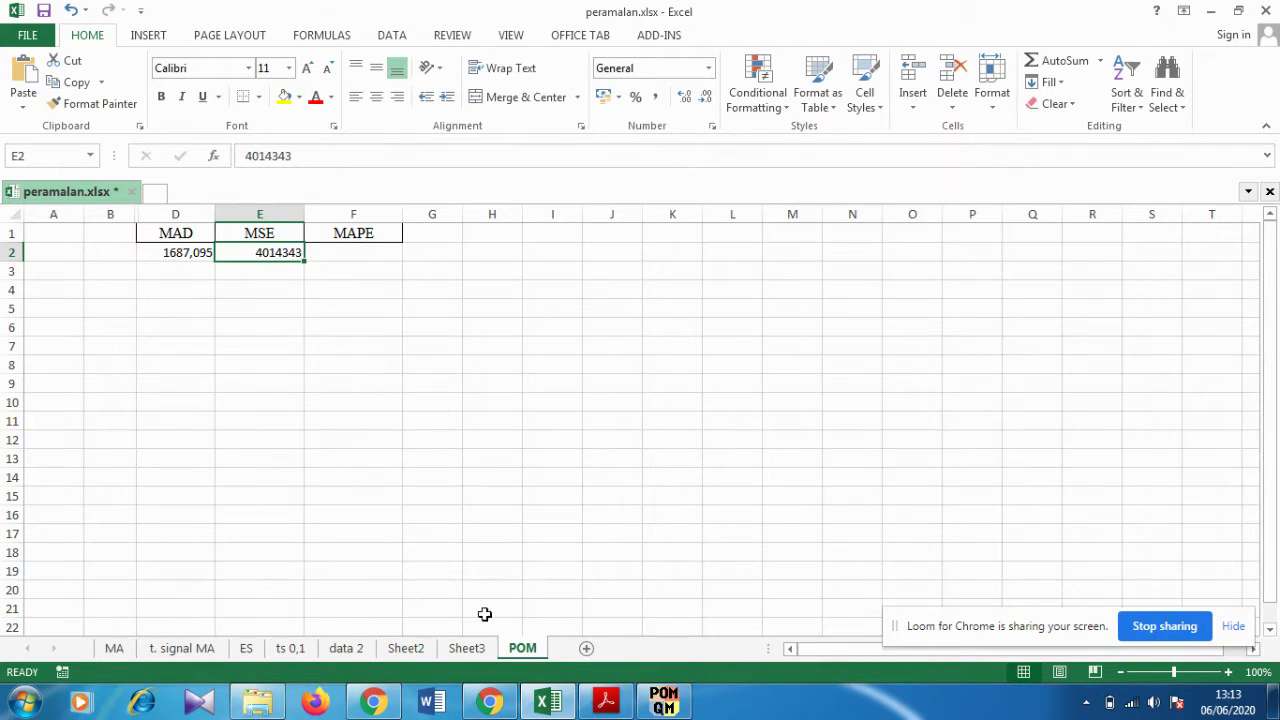
# Copy the MAPE value from the 2-period results in QM for Windows into cell F2 of the Excel sheet
pyautogui.click(547, 702)
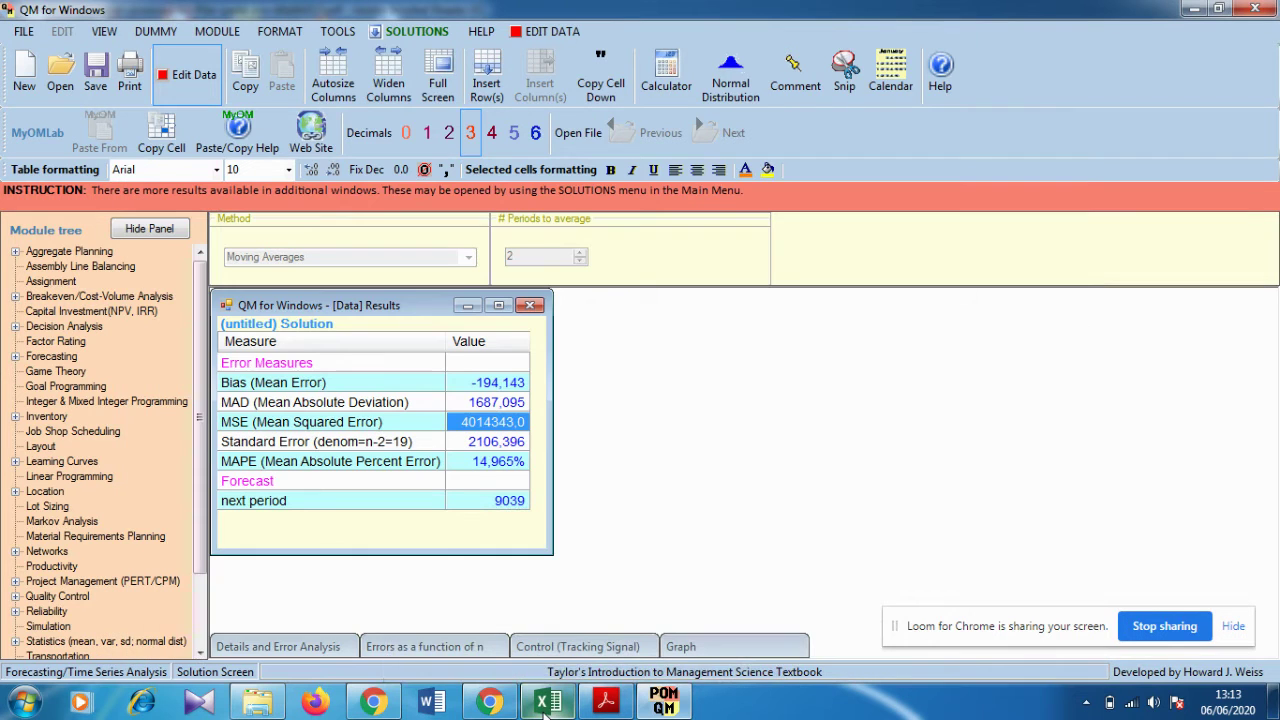
pyautogui.click(492, 463)
pyautogui.rightClick(492, 463)
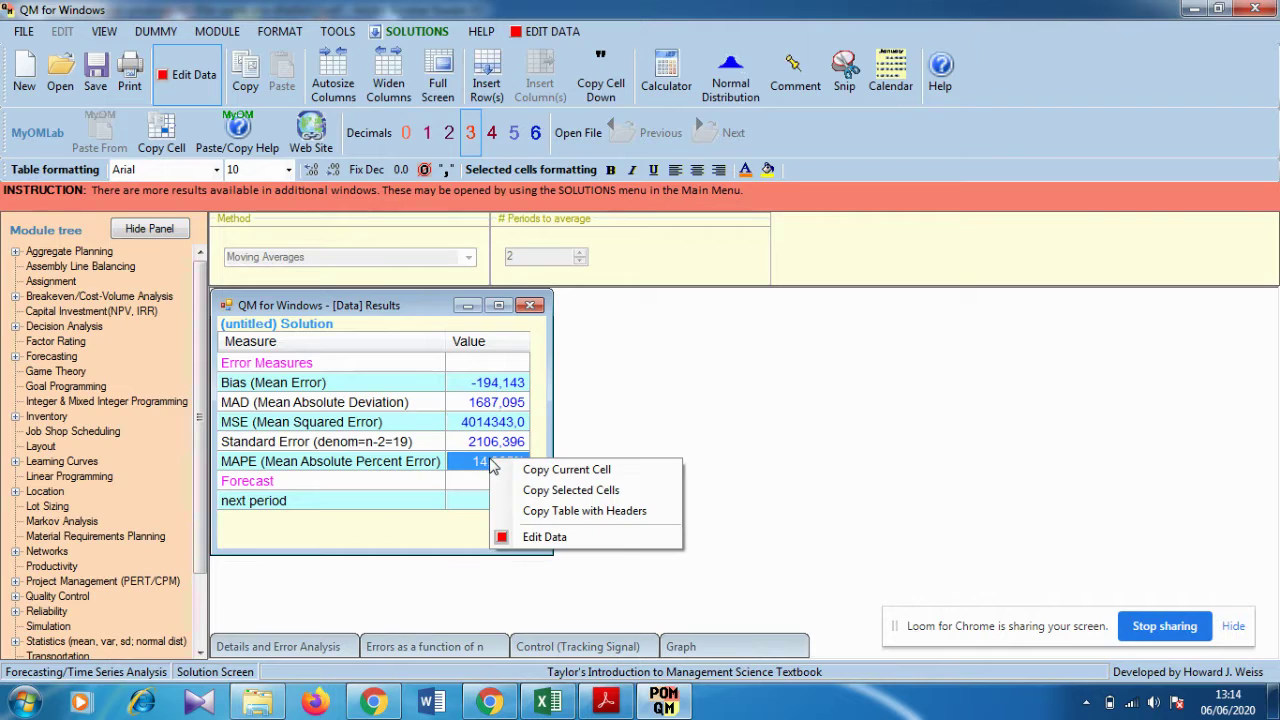
pyautogui.click(550, 470)
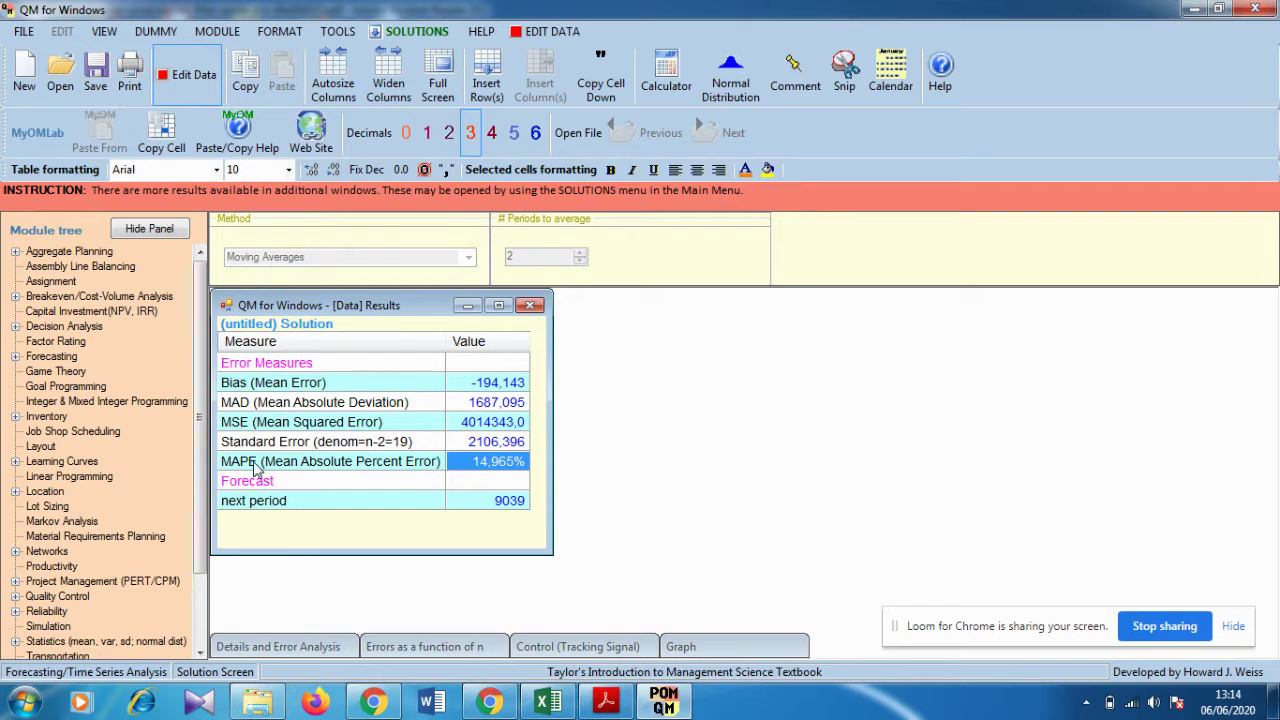
pyautogui.click(547, 703)
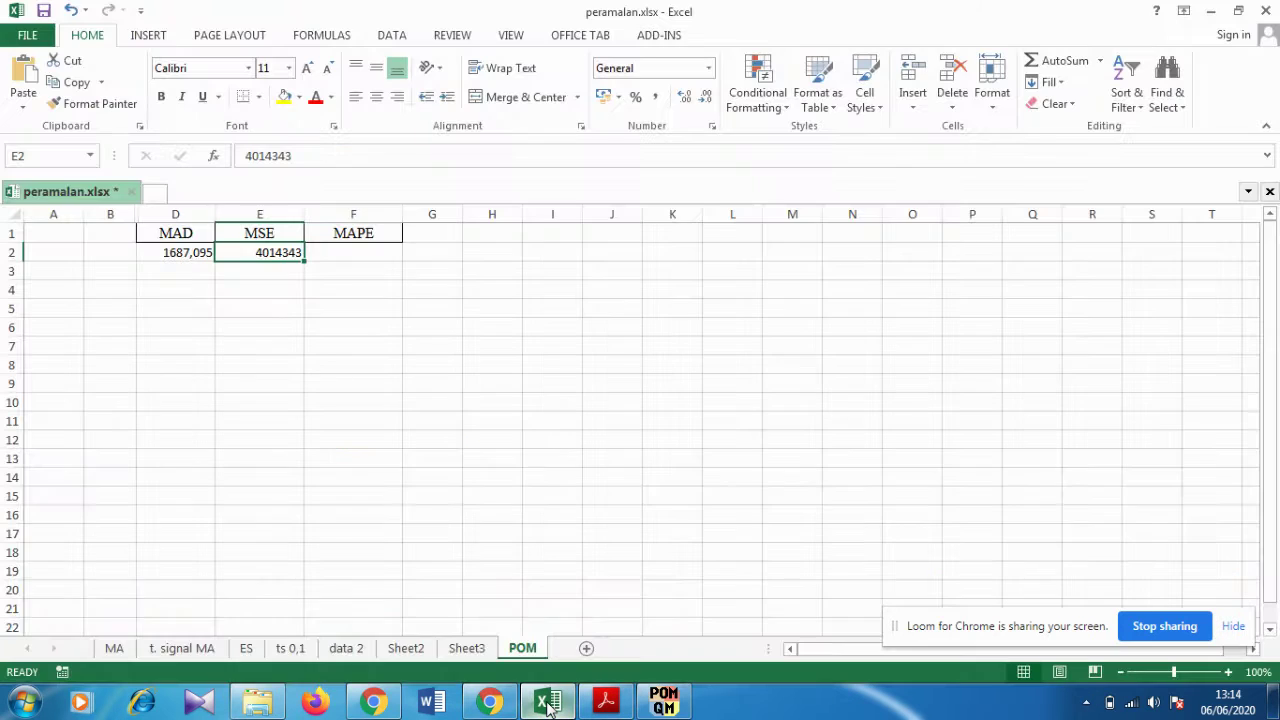
pyautogui.click(354, 254)
pyautogui.rightClick(354, 254)
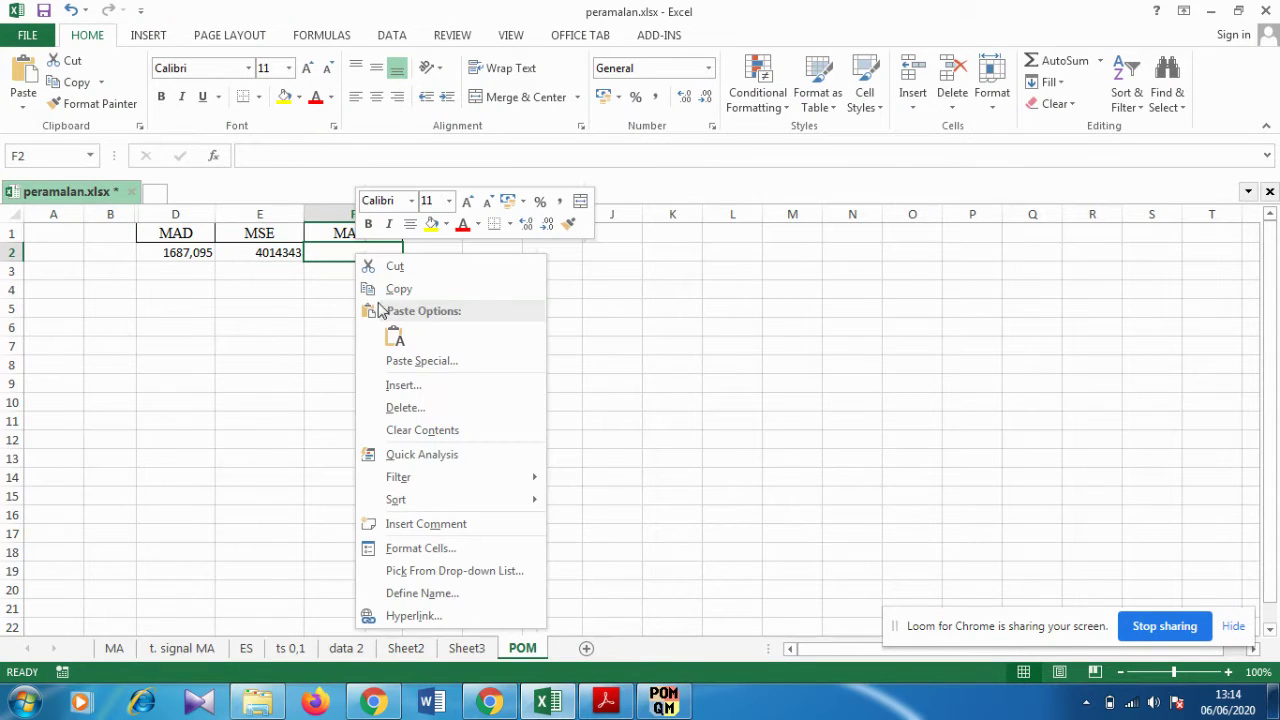
pyautogui.click(397, 334)
pyautogui.click(394, 325)
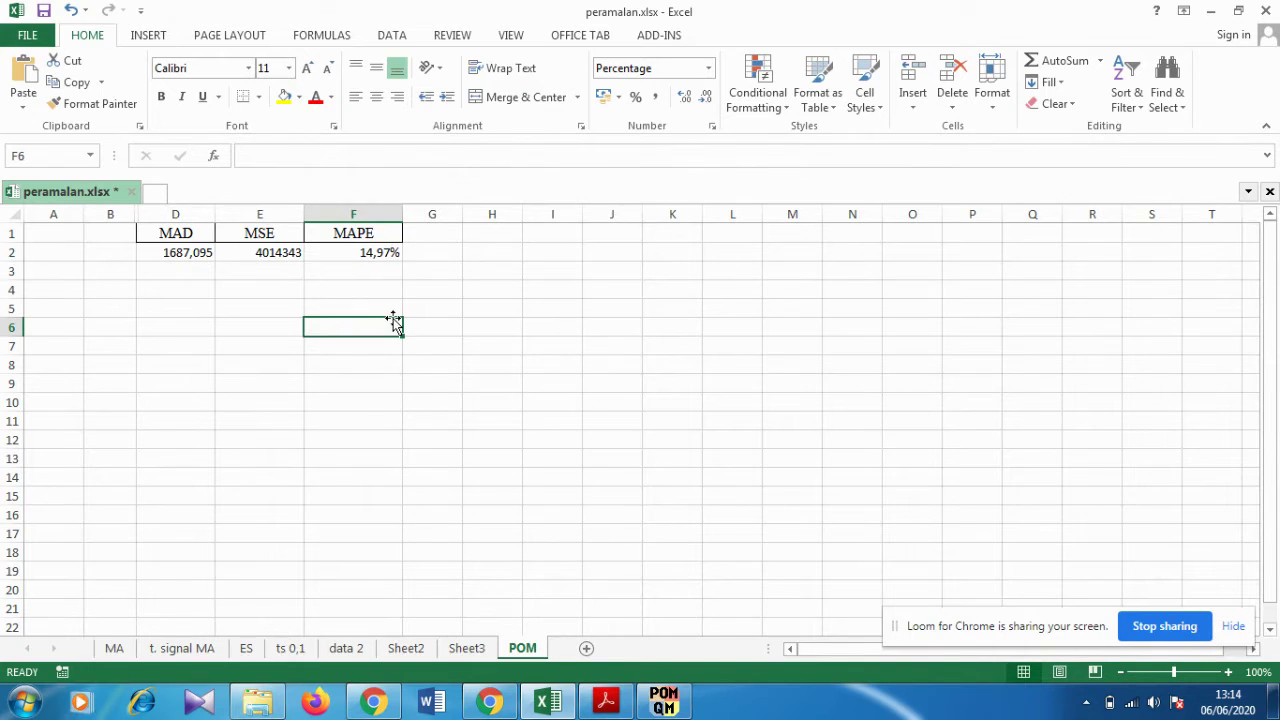
# Label A2 as MA and enter the period counts 2, 3, 4 and 6 down B2:B5
pyautogui.click(47, 253)
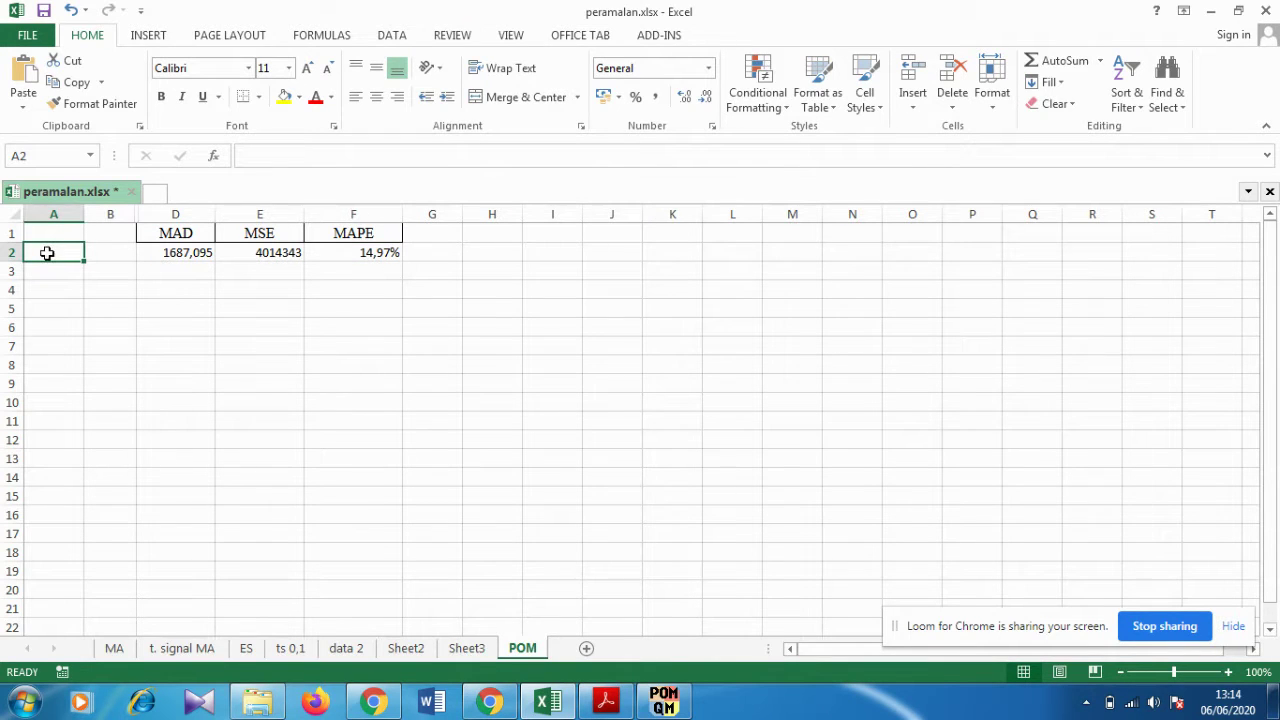
pyautogui.write('MA')
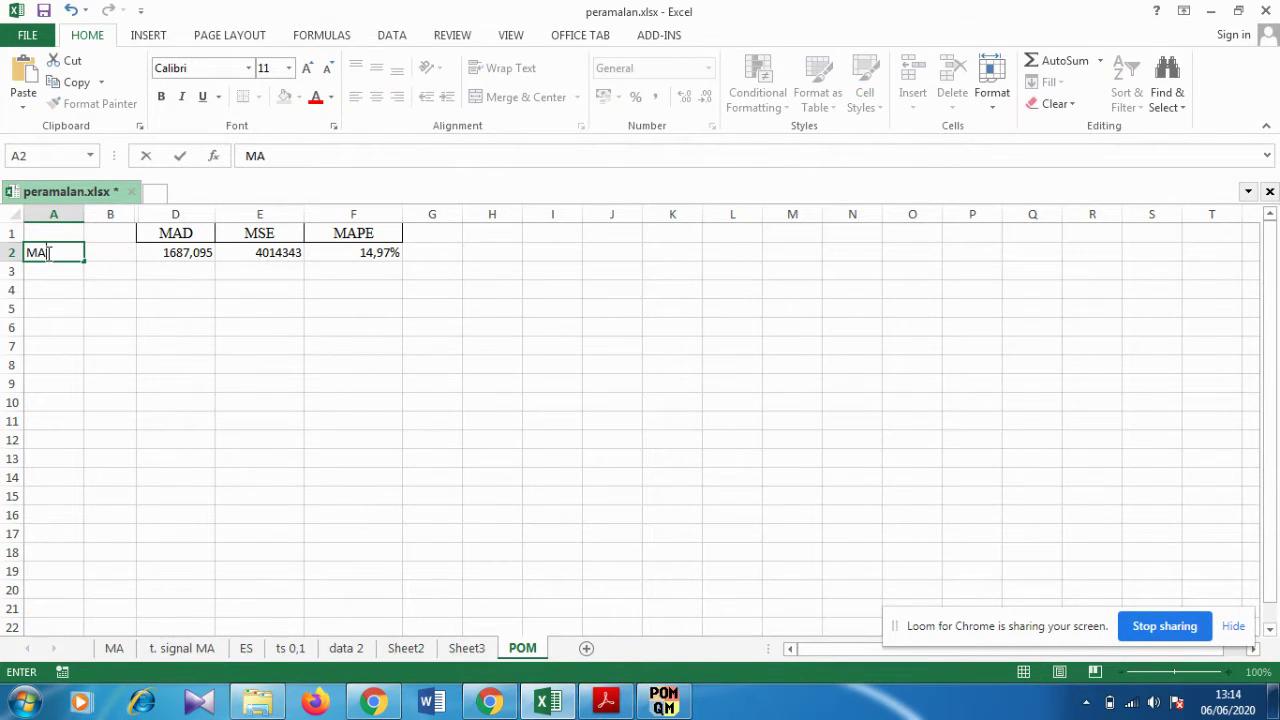
pyautogui.press('Tab')
pyautogui.write('2')
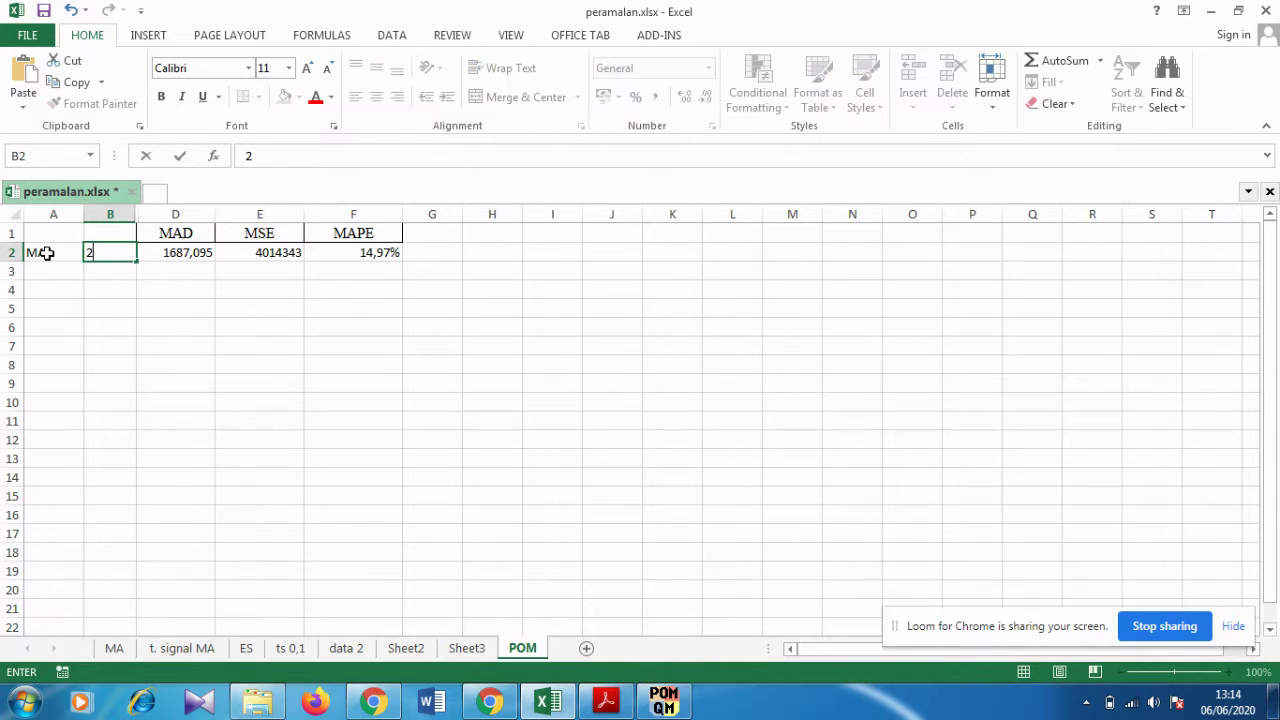
pyautogui.press('Return')
pyautogui.write('3')
pyautogui.press('Return')
pyautogui.write('4')
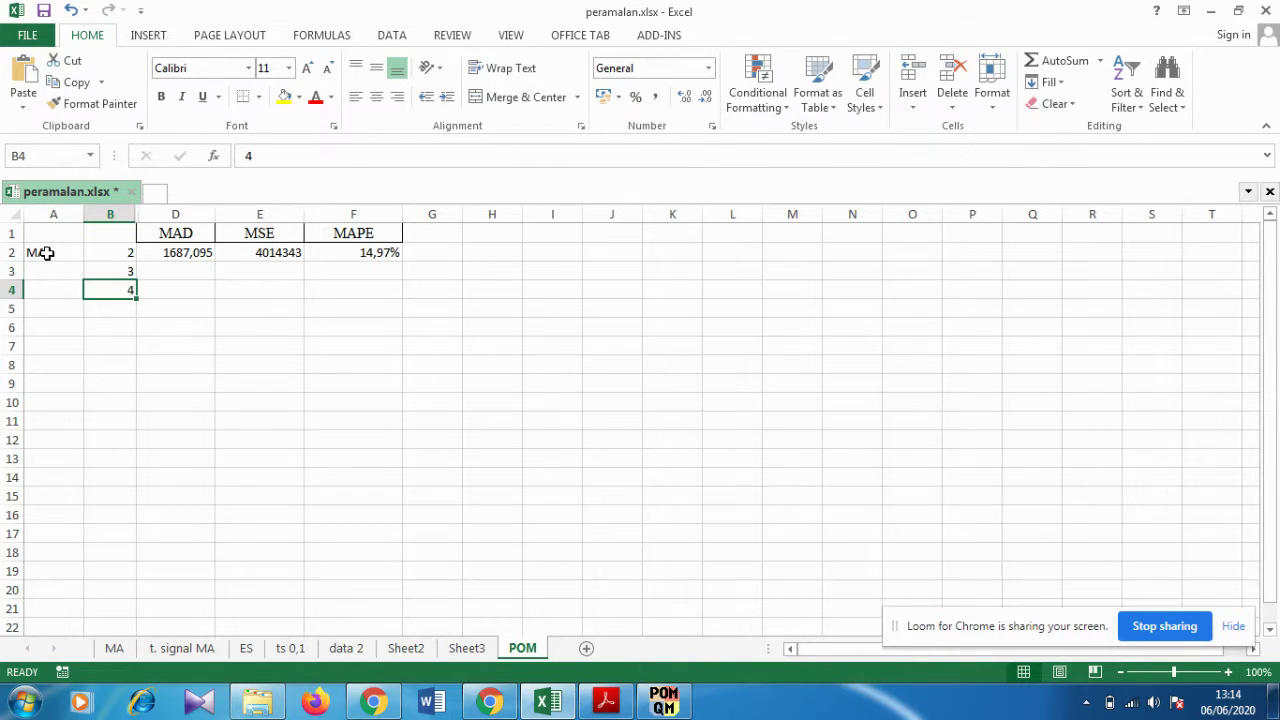
pyautogui.press('Return')
pyautogui.write('6')
pyautogui.press('Return')
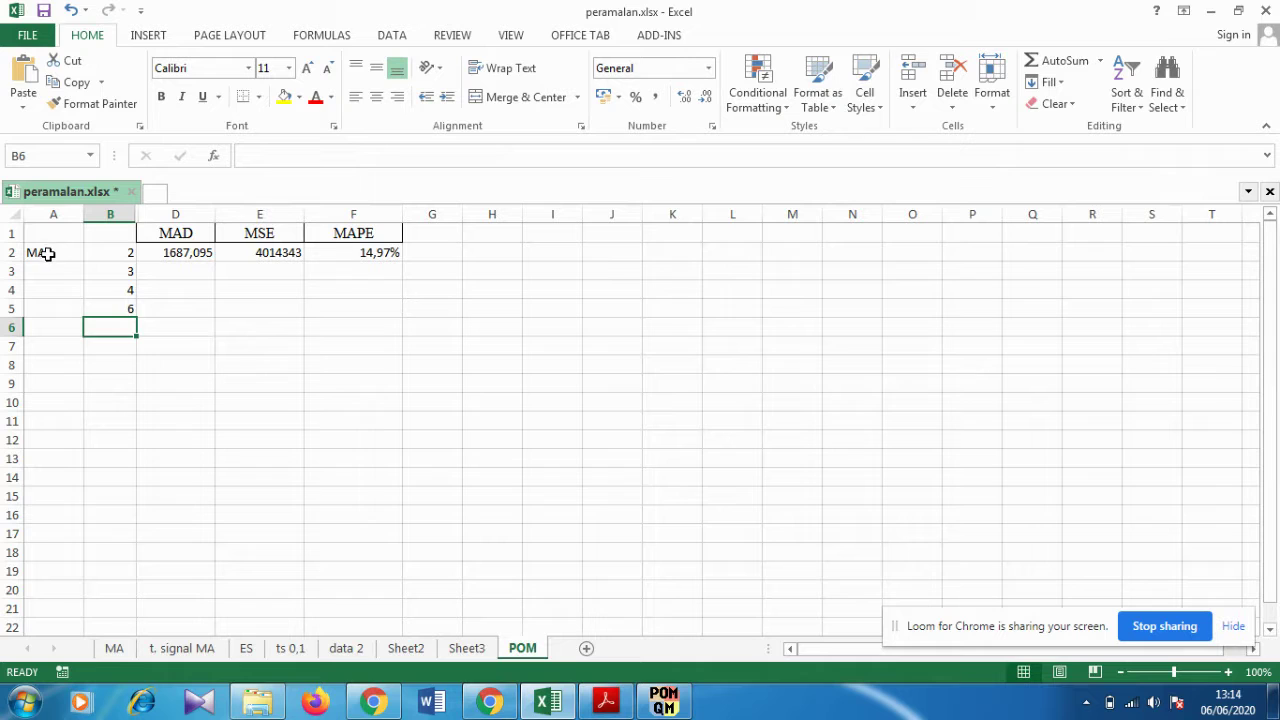
# Switch to QM for Windows, reopen the data, set the moving average to 3 periods and solve it
pyautogui.click(199, 277)
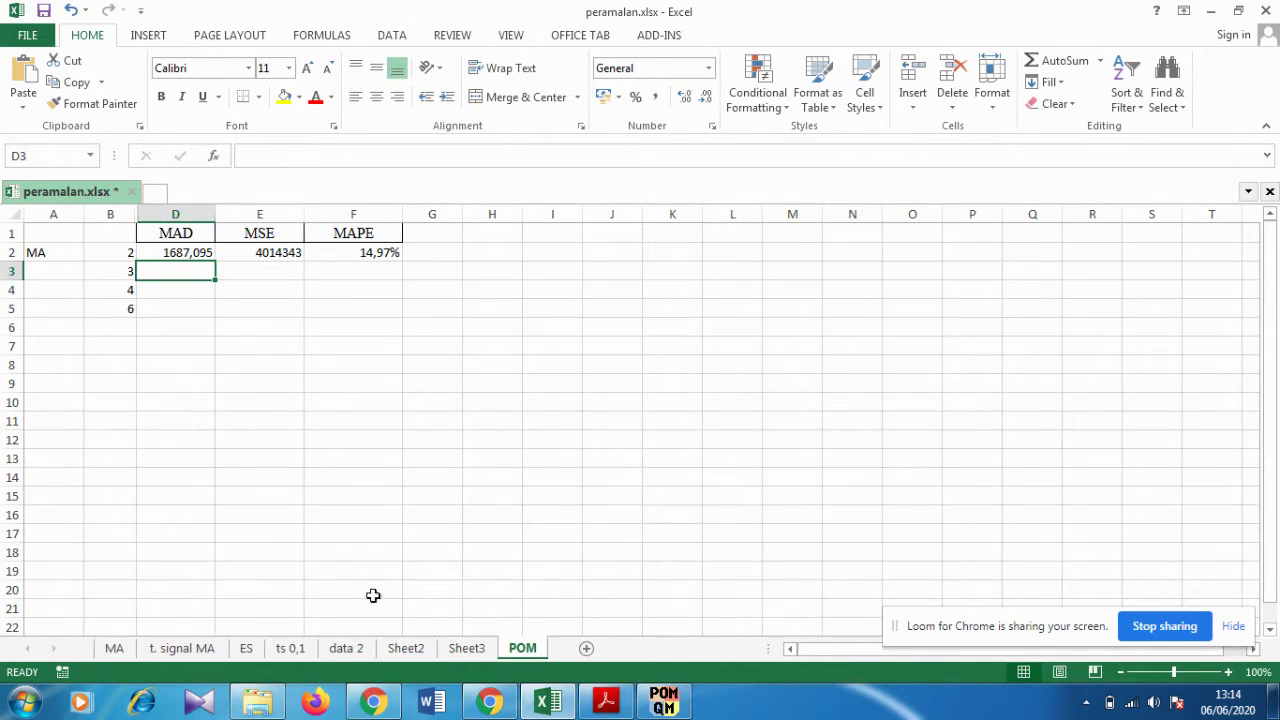
pyautogui.click(664, 700)
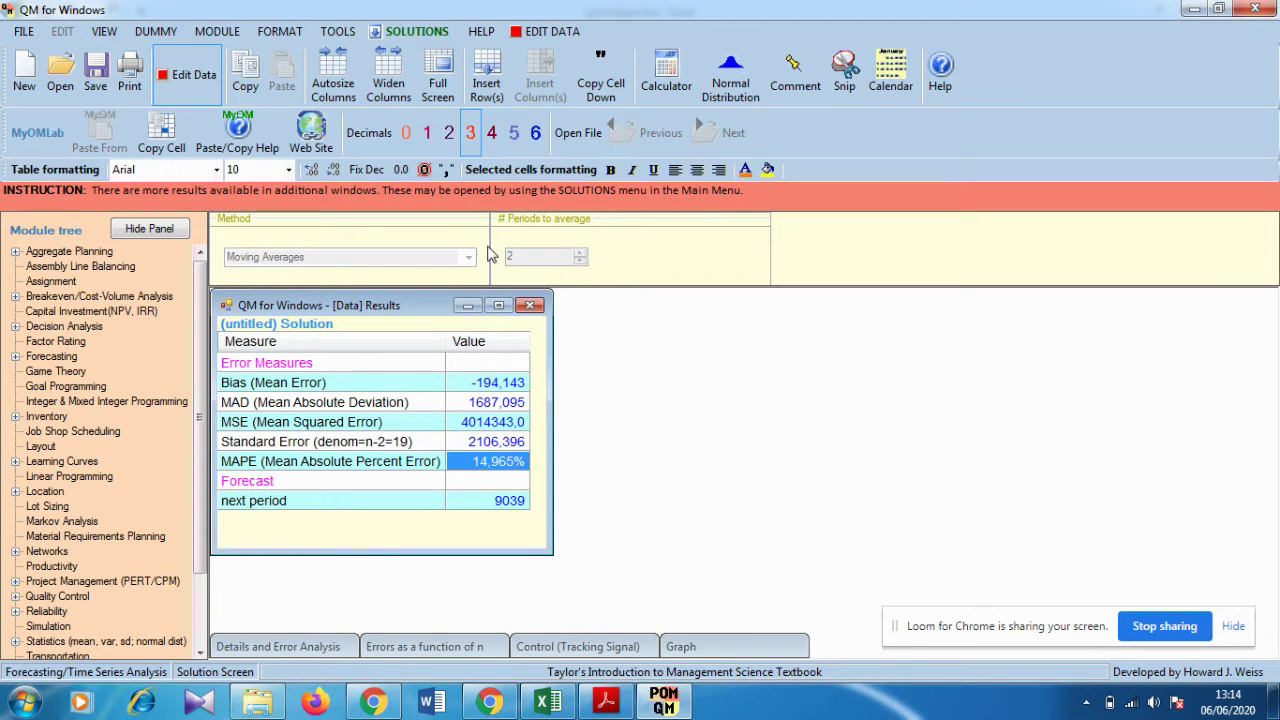
pyautogui.click(545, 31)
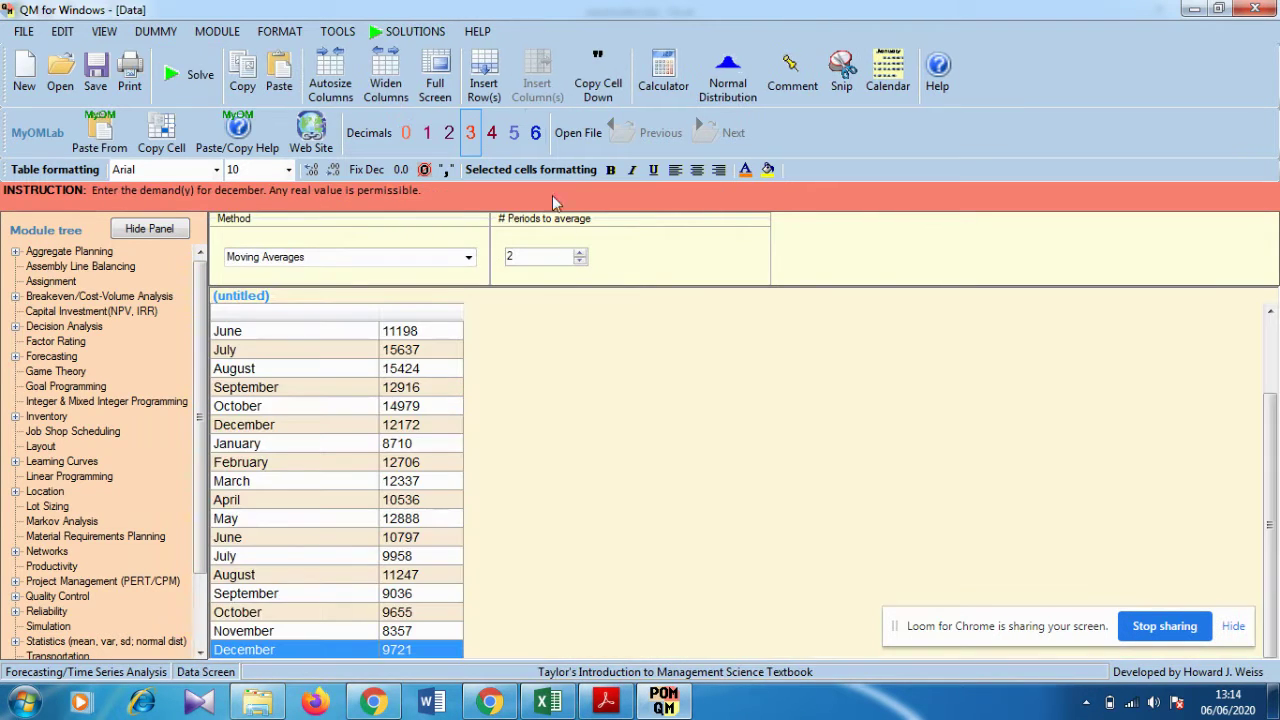
pyautogui.click(580, 255)
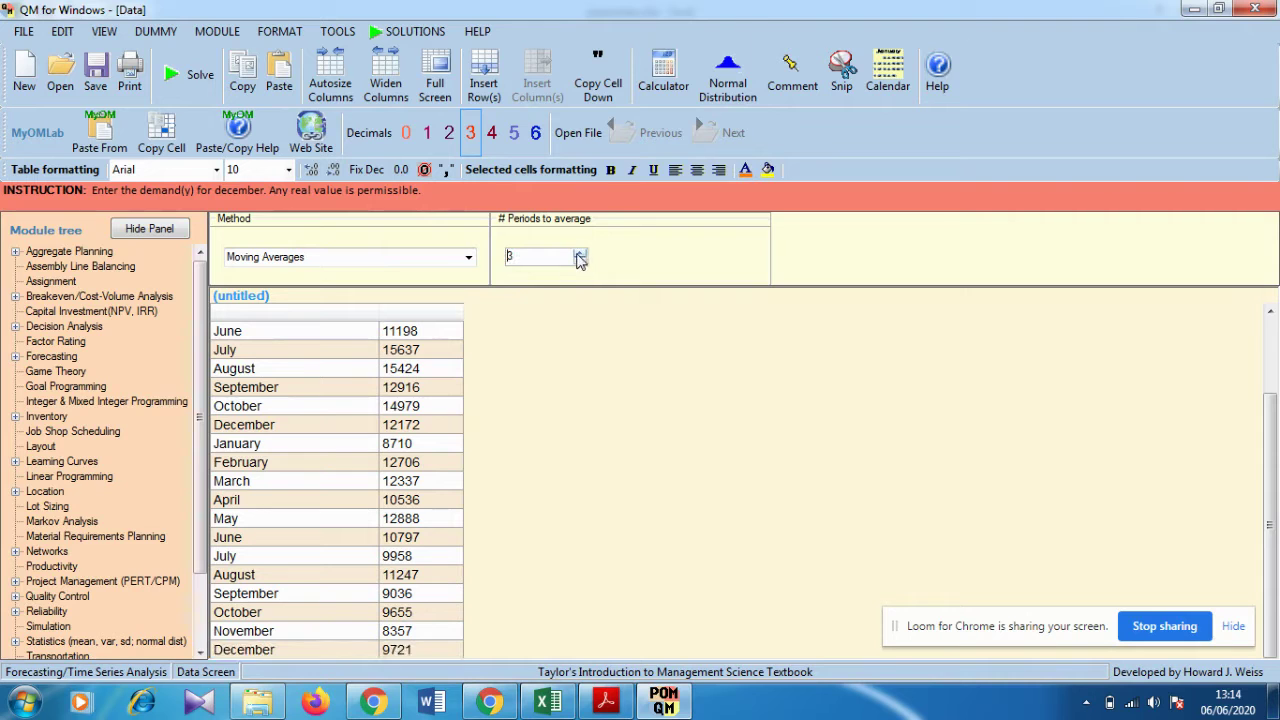
pyautogui.click(180, 76)
pyautogui.click(183, 78)
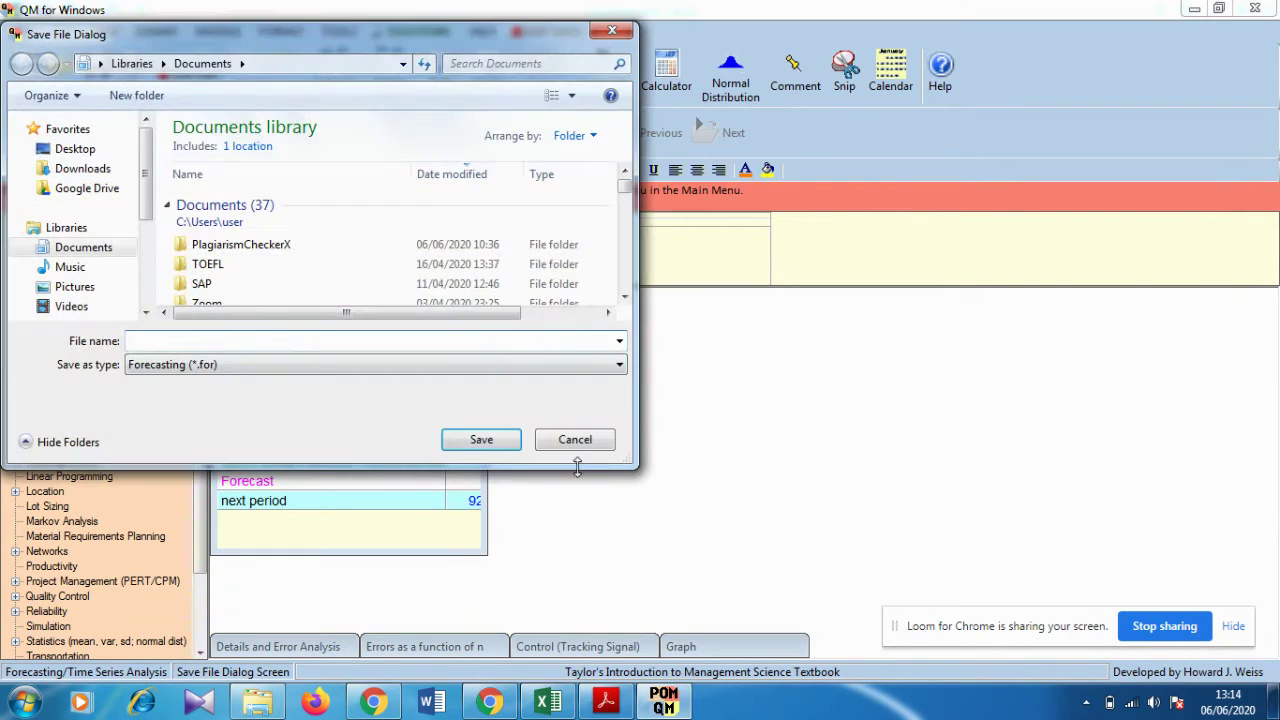
pyautogui.click(585, 449)
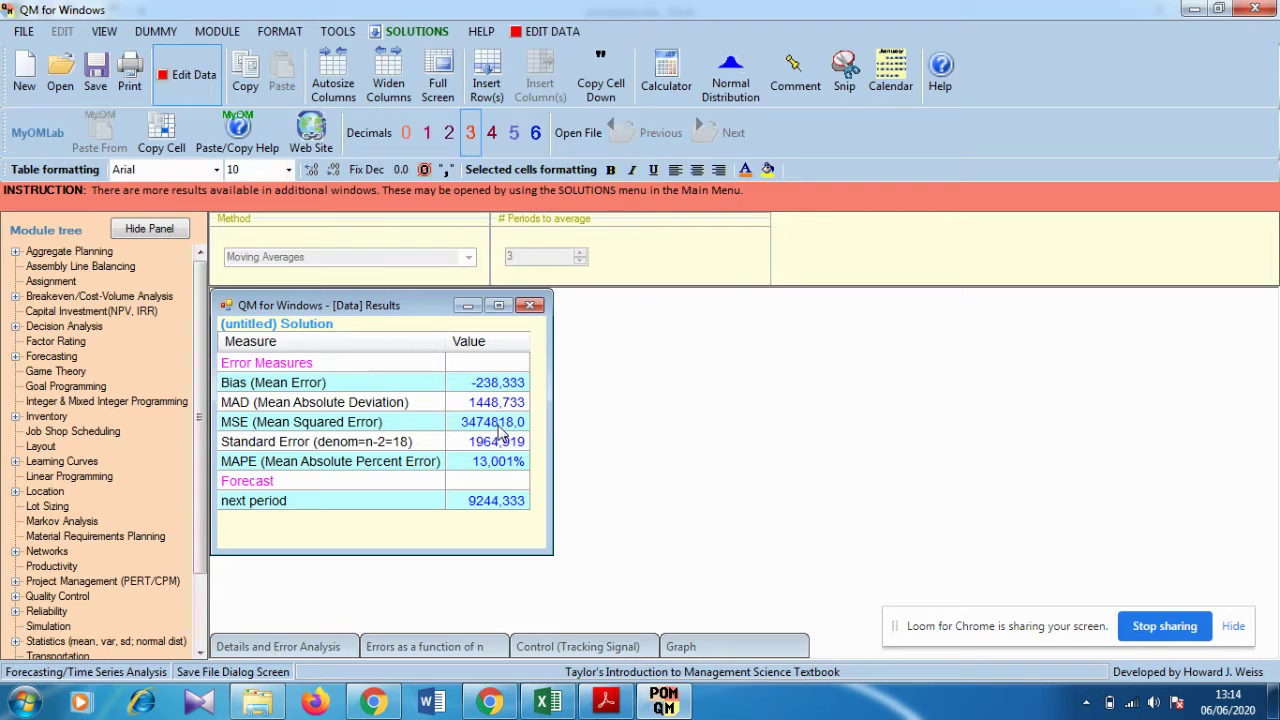
# Copy the MAD value from the 3-period results in QM for Windows into cell D3 of the Excel sheet
pyautogui.click(465, 403)
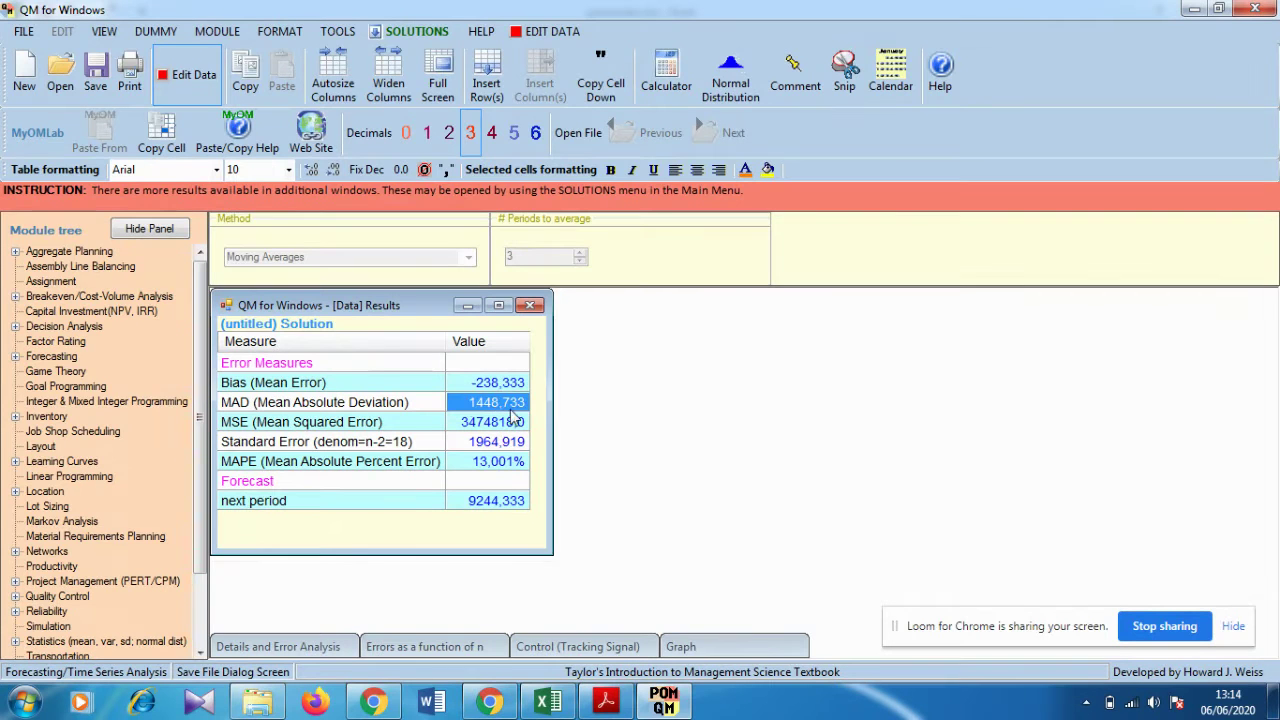
pyautogui.rightClick(508, 404)
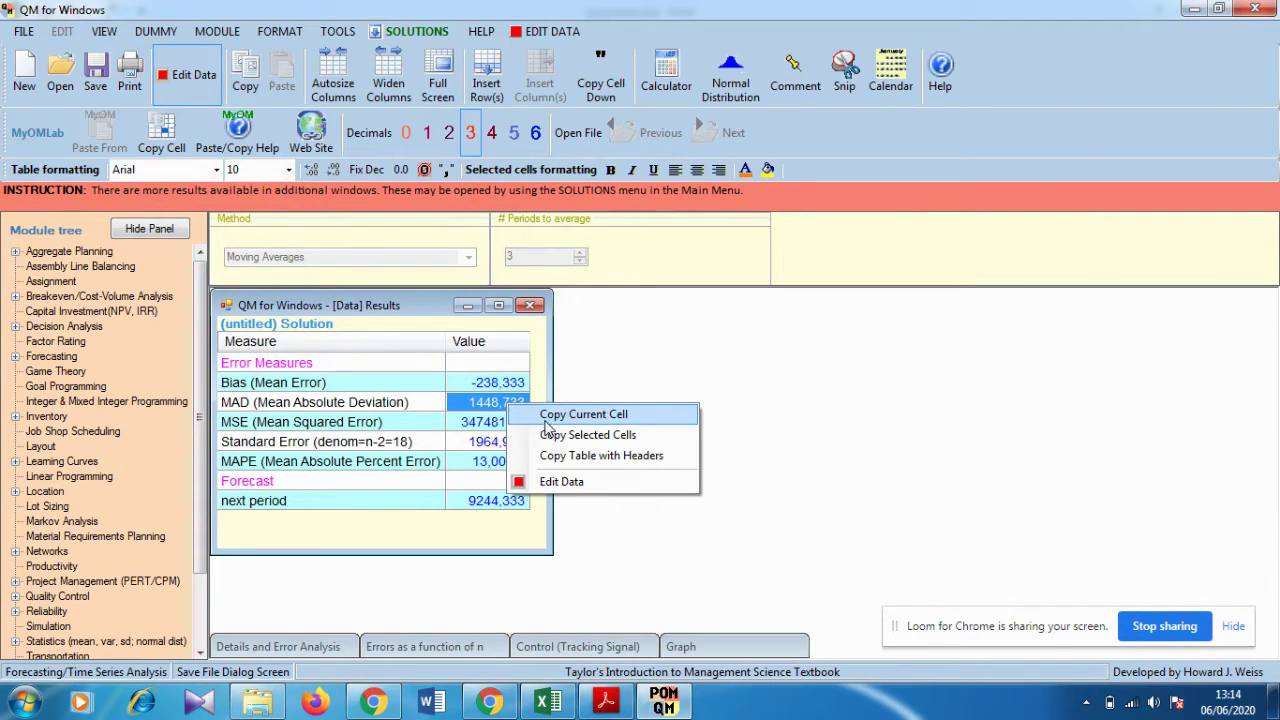
pyautogui.click(547, 419)
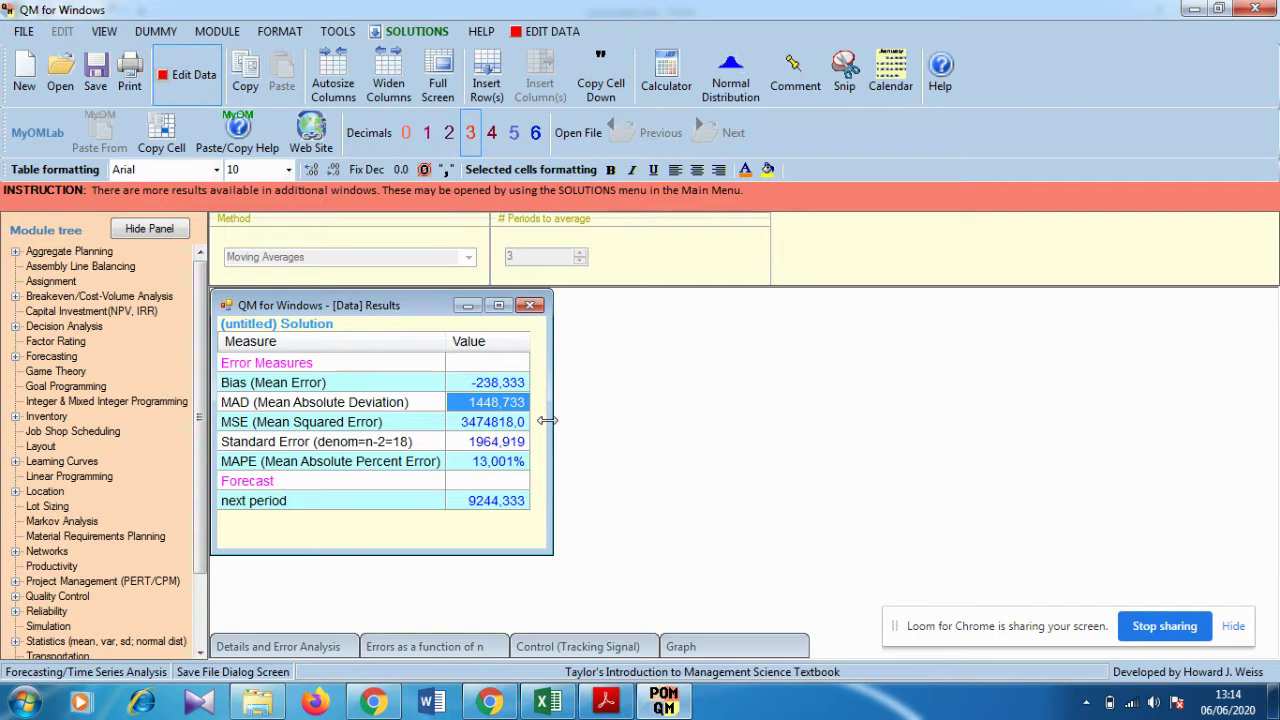
pyautogui.click(547, 703)
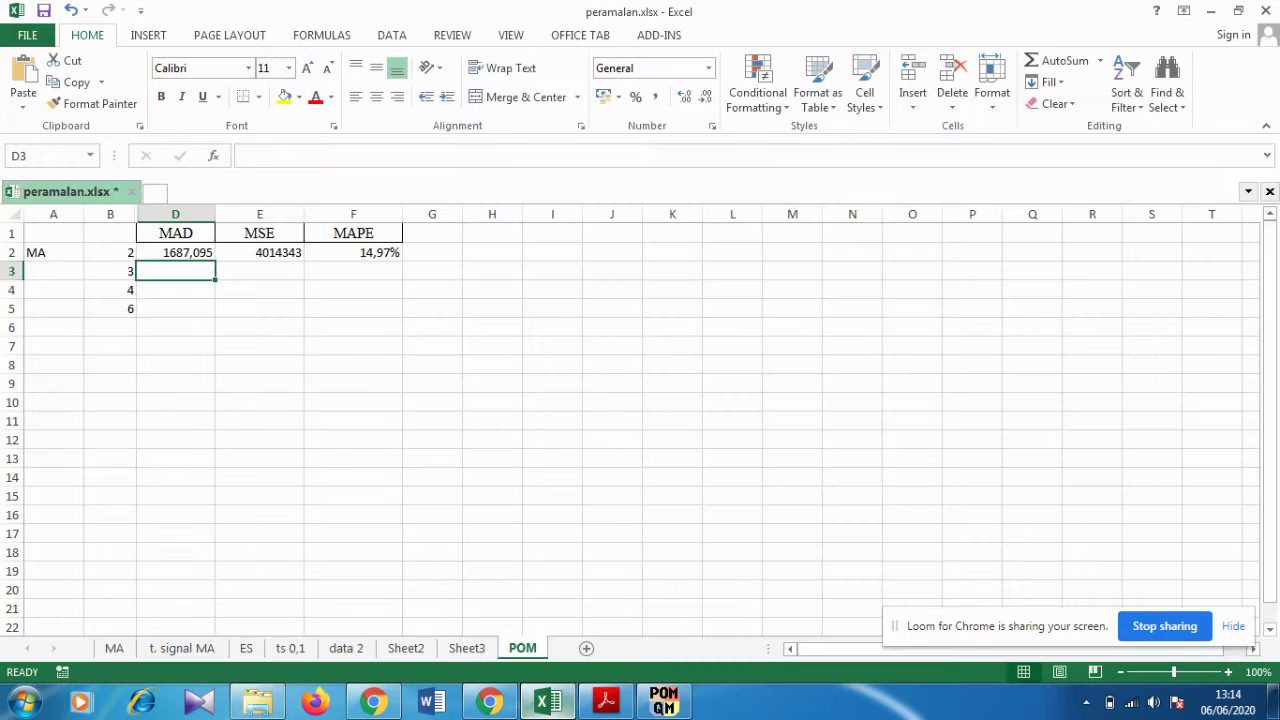
pyautogui.rightClick(205, 268)
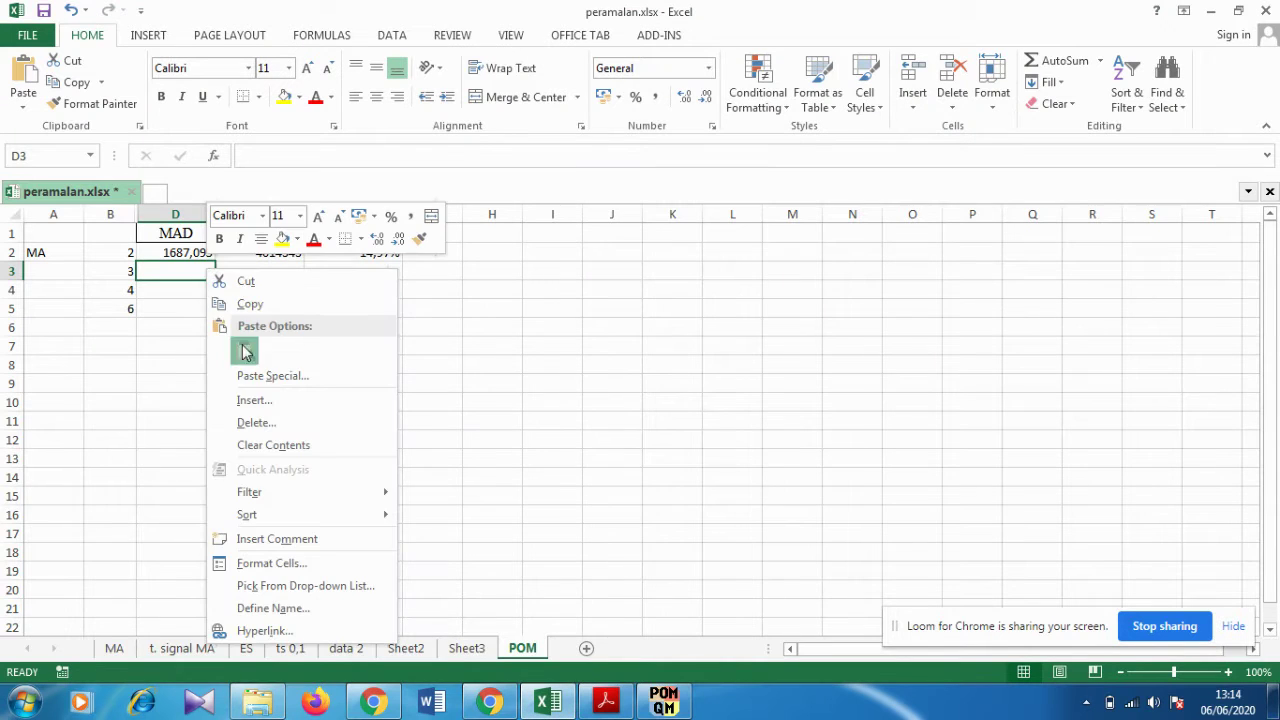
pyautogui.click(245, 350)
pyautogui.click(200, 332)
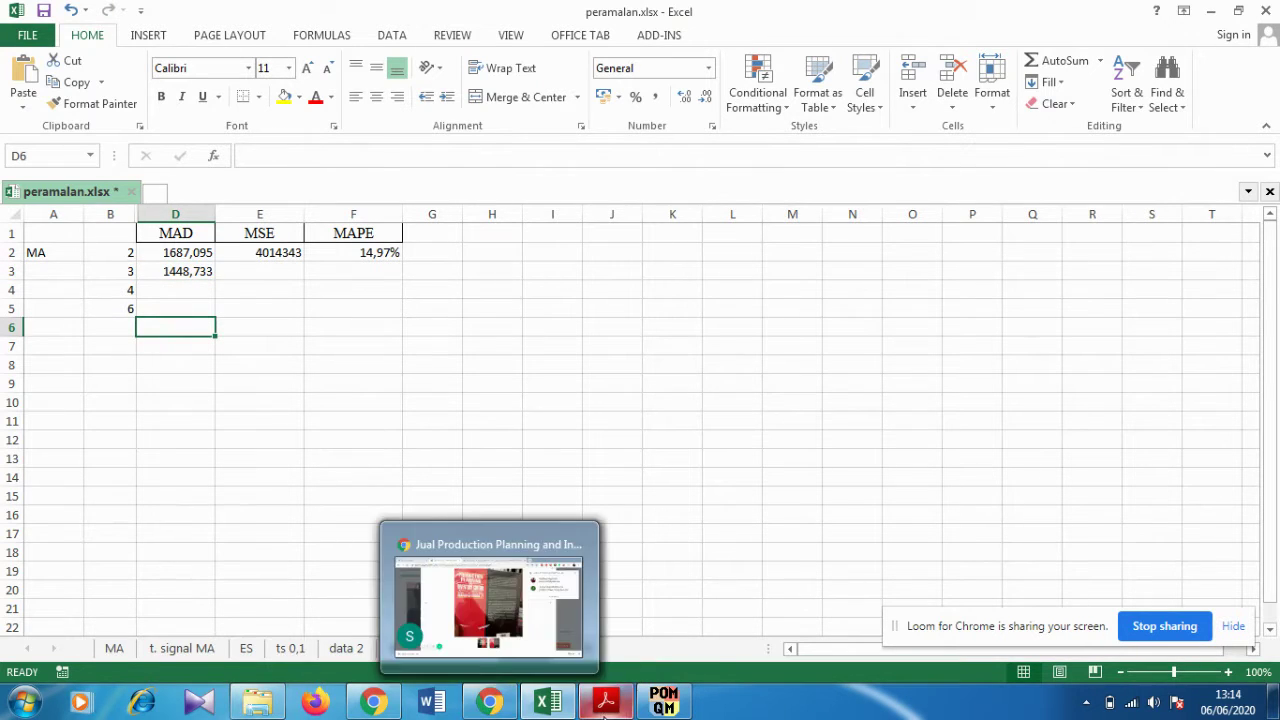
# Copy the MSE value from the 3-period results in QM for Windows into cell E3 of the Excel sheet
pyautogui.click(664, 704)
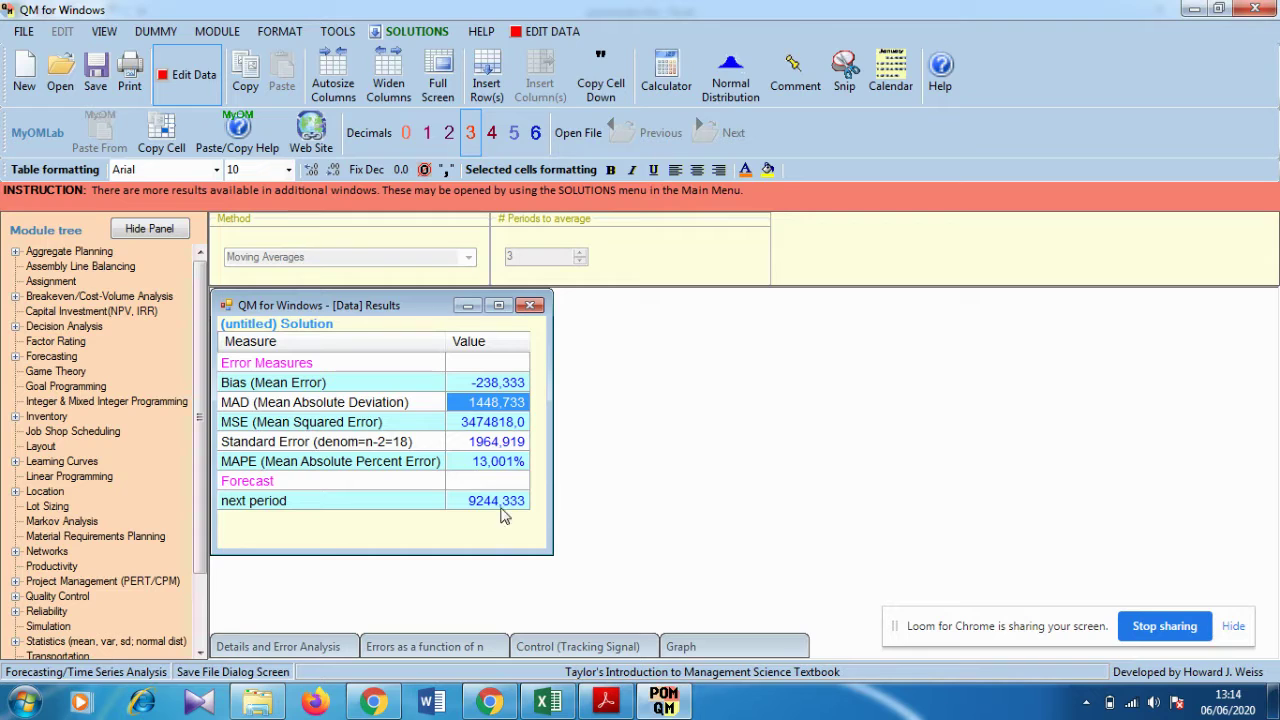
pyautogui.click(490, 420)
pyautogui.rightClick(492, 418)
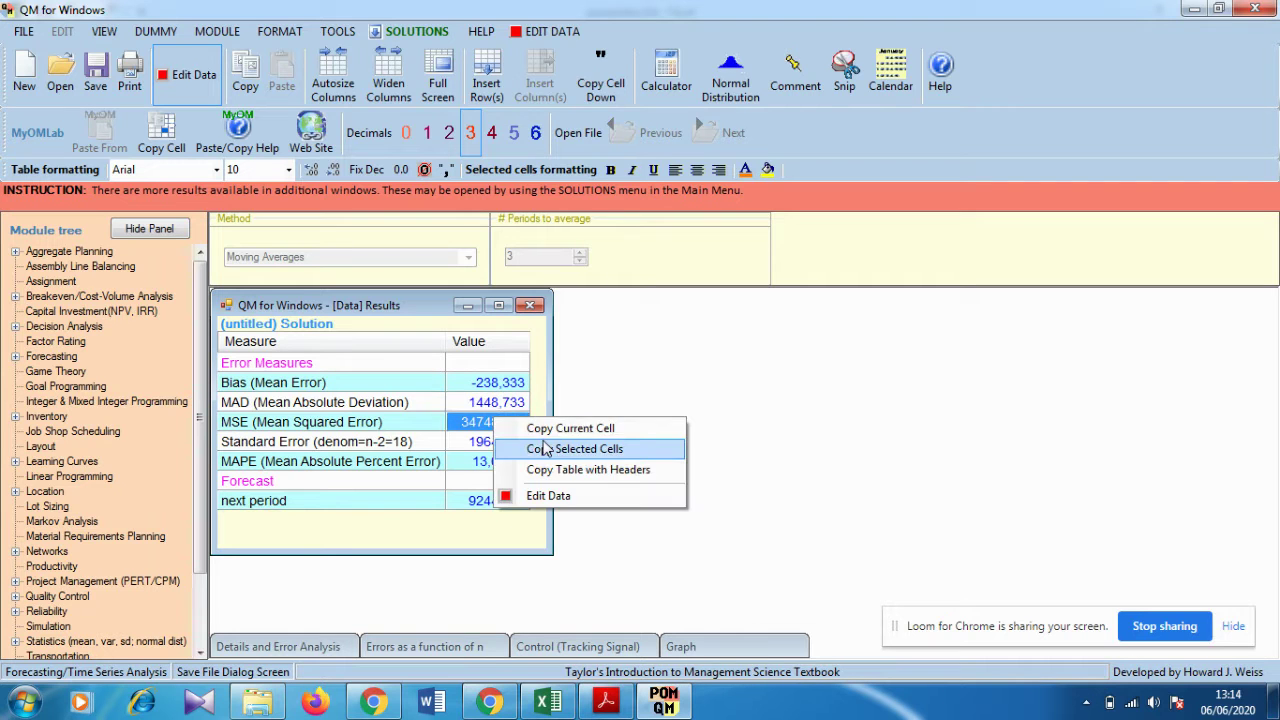
pyautogui.click(550, 428)
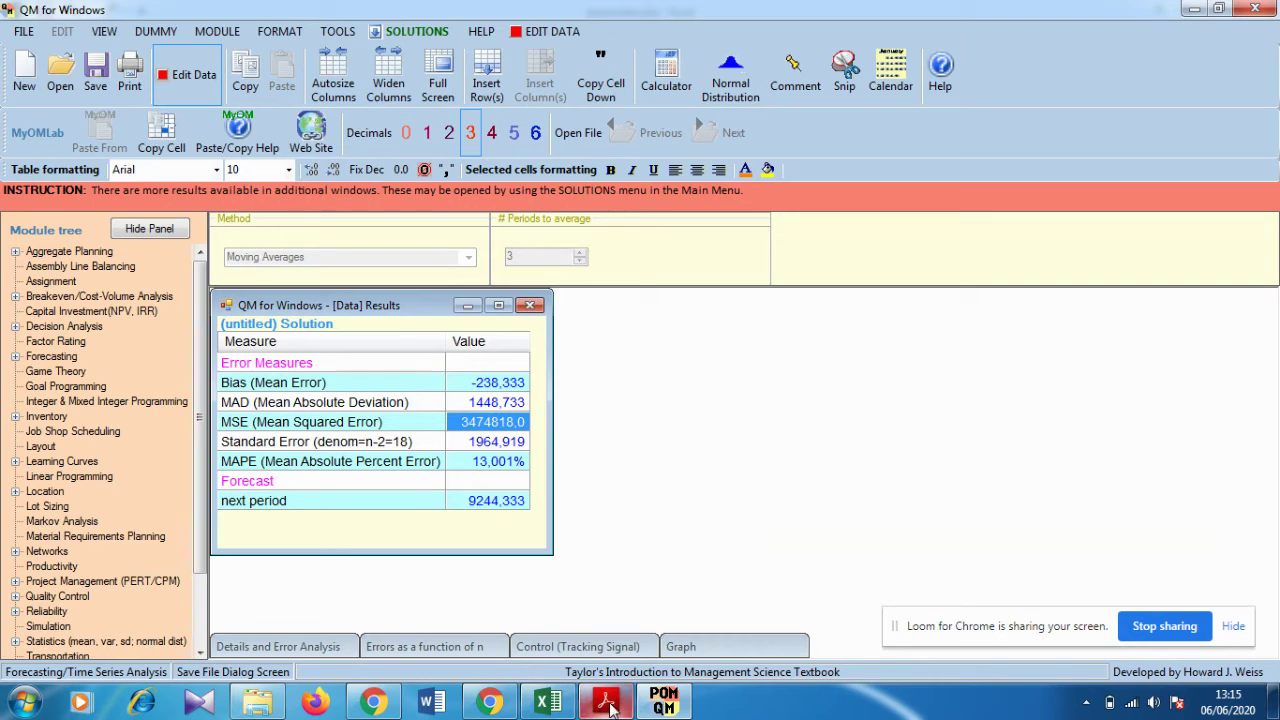
pyautogui.click(550, 704)
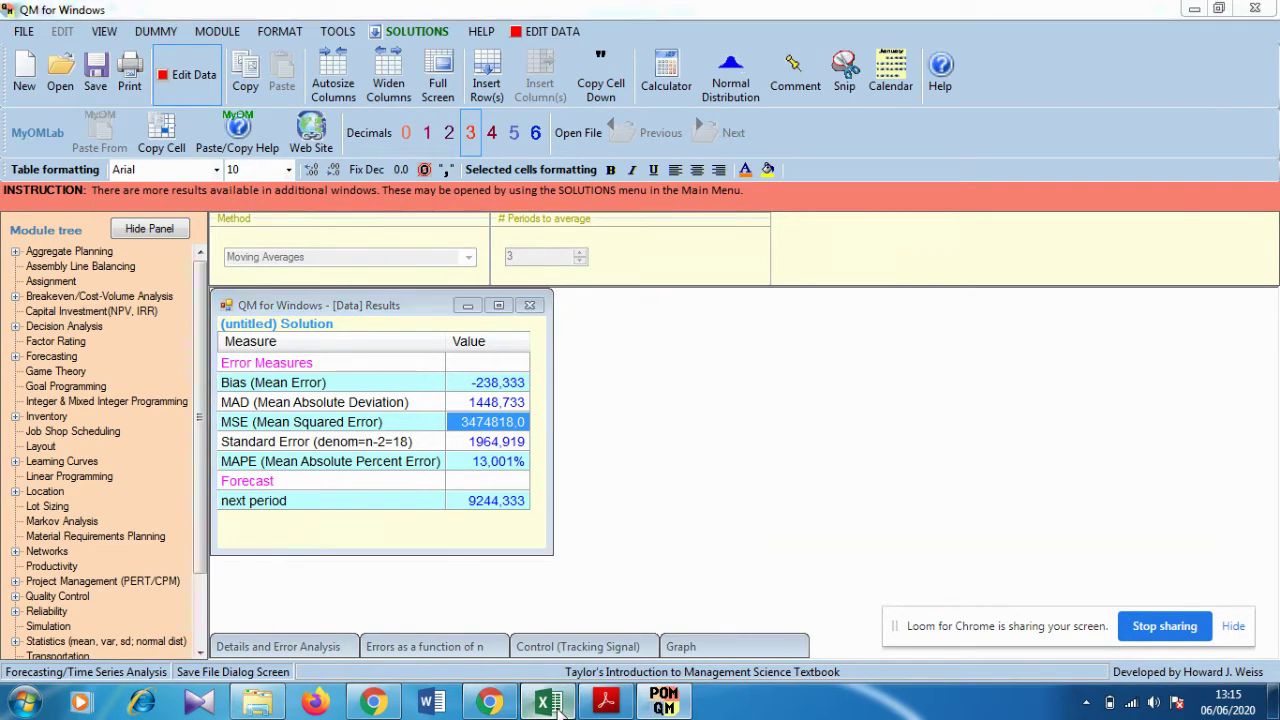
pyautogui.click(262, 273)
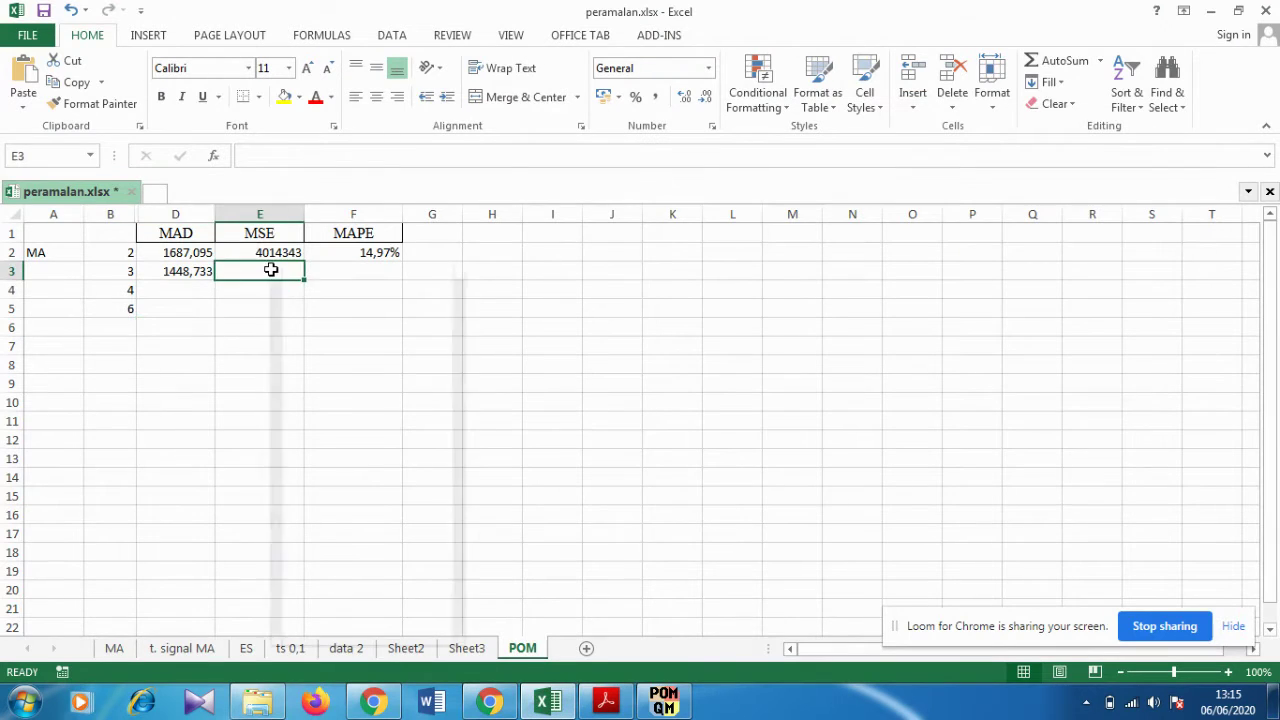
pyautogui.rightClick(265, 272)
pyautogui.click(311, 348)
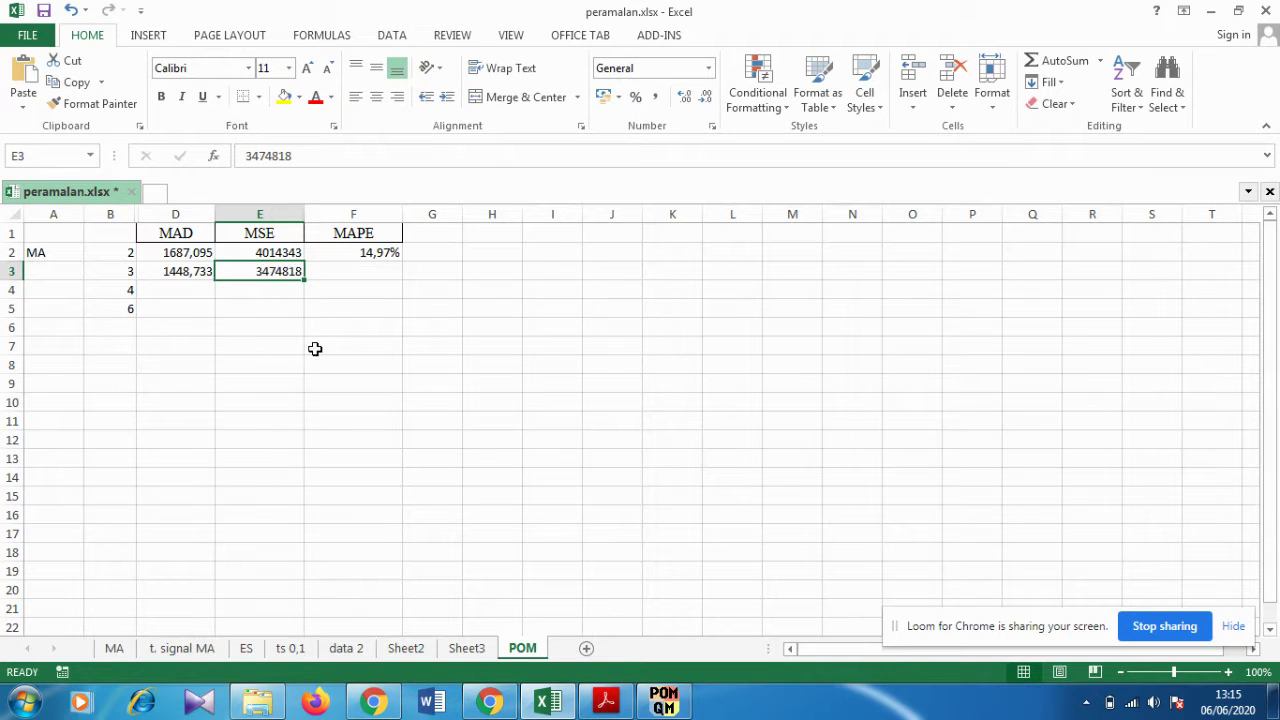
# Copy the MAPE value from the 3-period results in QM for Windows into cell F3 of the Excel sheet
pyautogui.click(663, 704)
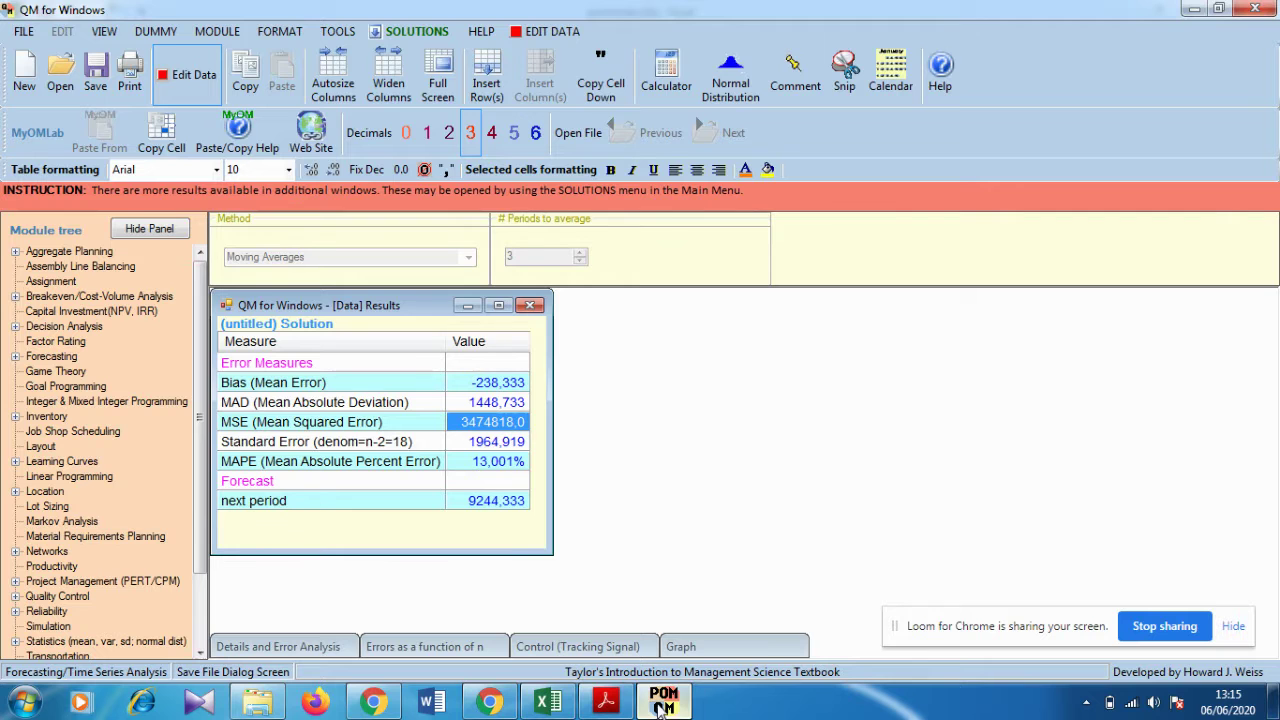
pyautogui.click(498, 461)
pyautogui.rightClick(498, 461)
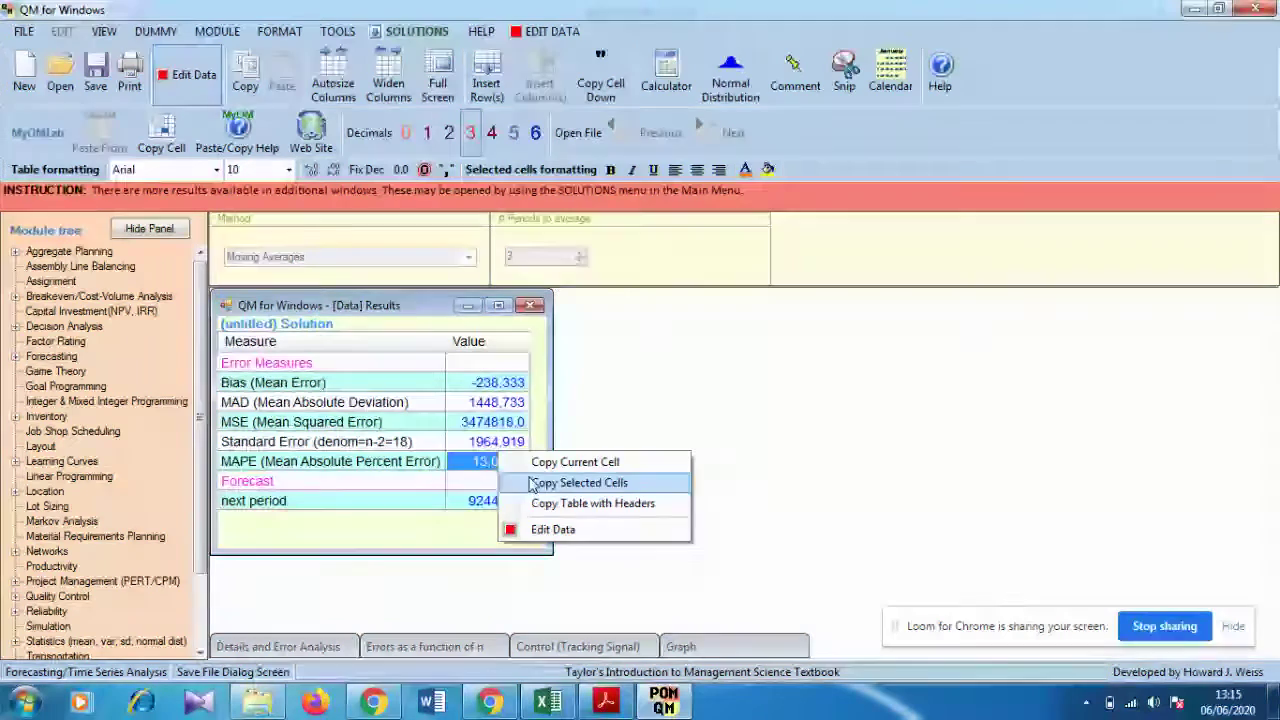
pyautogui.click(570, 461)
pyautogui.click(664, 704)
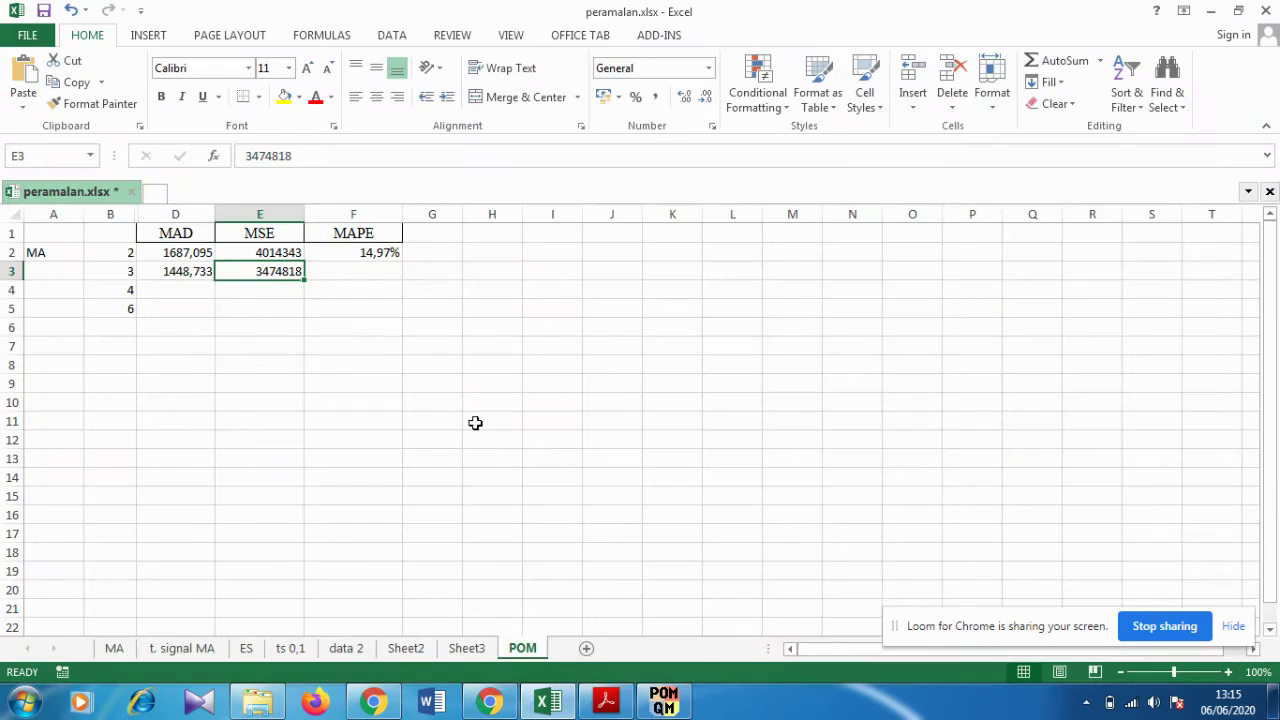
pyautogui.click(348, 271)
pyautogui.rightClick(350, 273)
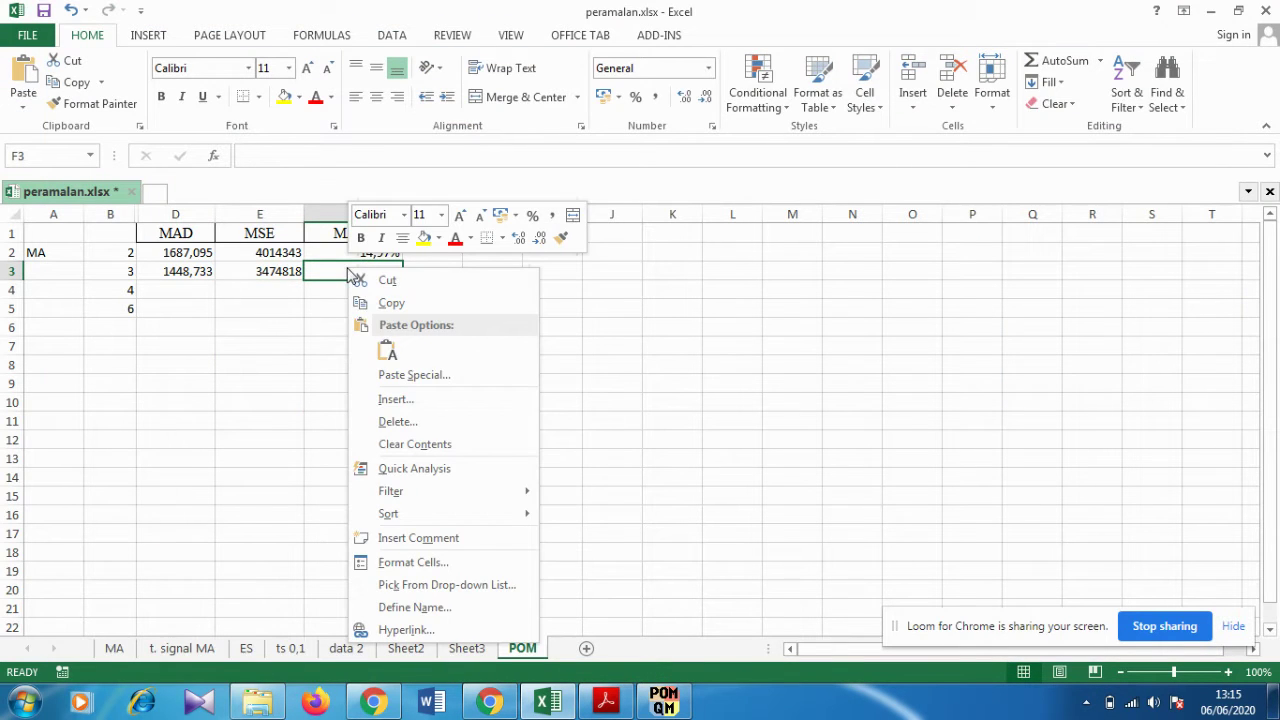
pyautogui.click(387, 350)
pyautogui.click(385, 333)
pyautogui.click(387, 348)
pyautogui.click(162, 288)
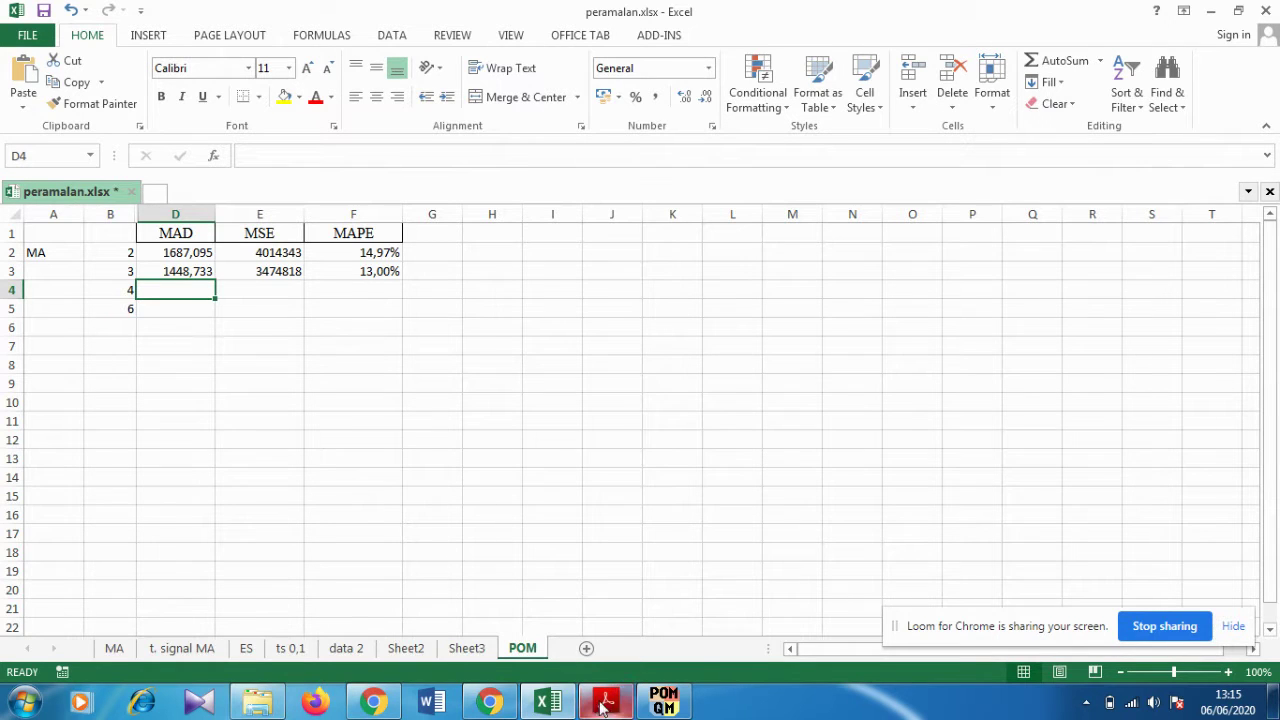
# Switch to QM for Windows, reopen the data, set the moving average to 4 periods and solve it
pyautogui.click(662, 703)
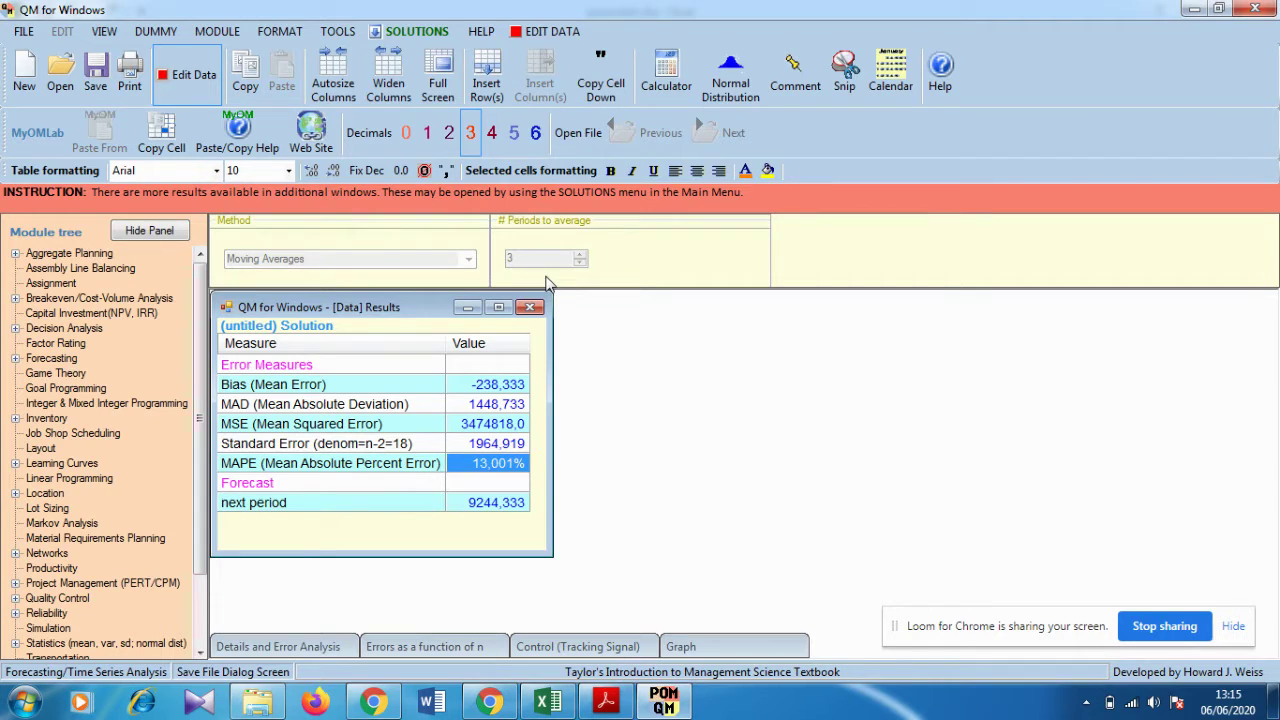
pyautogui.click(540, 31)
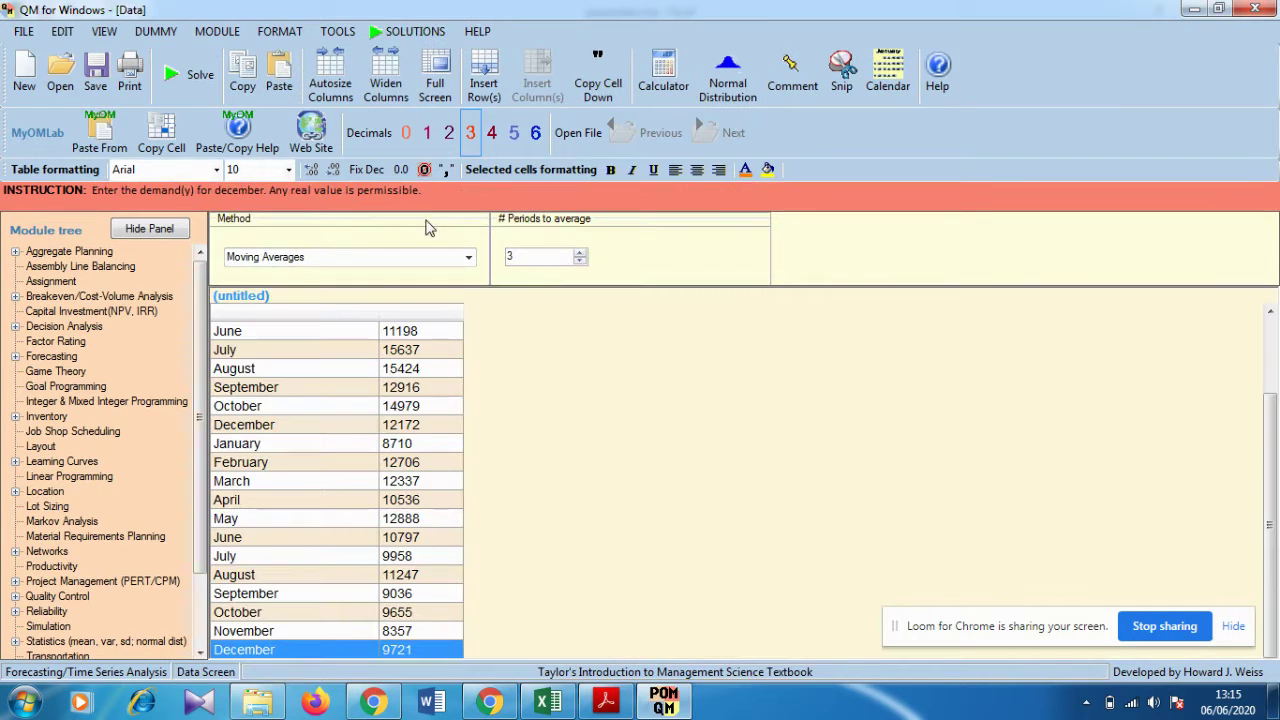
pyautogui.click(579, 254)
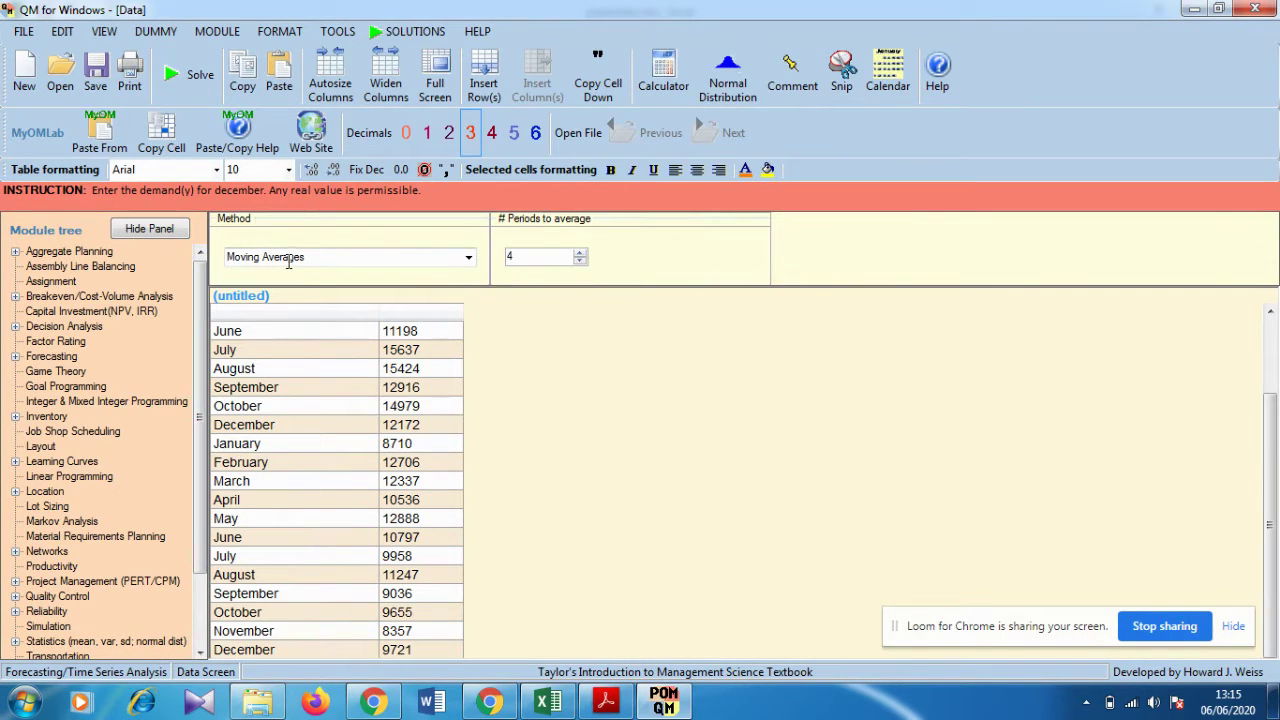
pyautogui.click(183, 75)
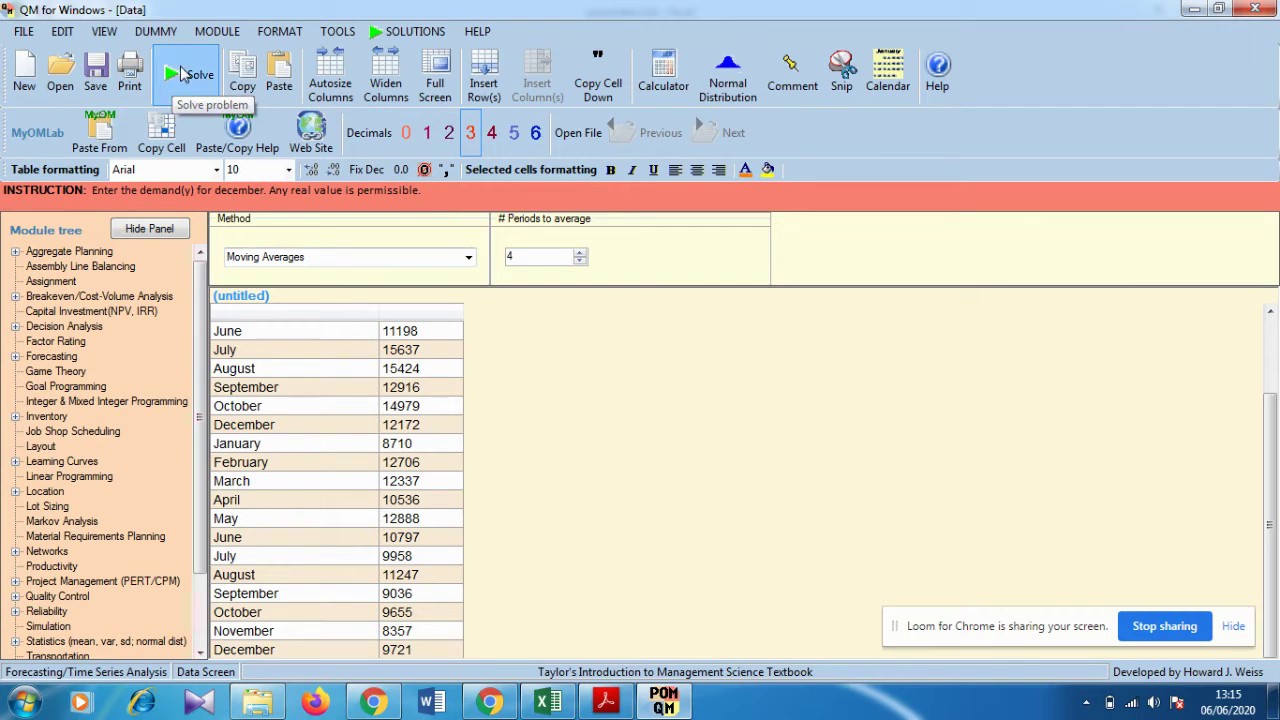
# Copy the MAD value from the 4-period results in QM for Windows into cell D4 of the Excel sheet
pyautogui.click(516, 408)
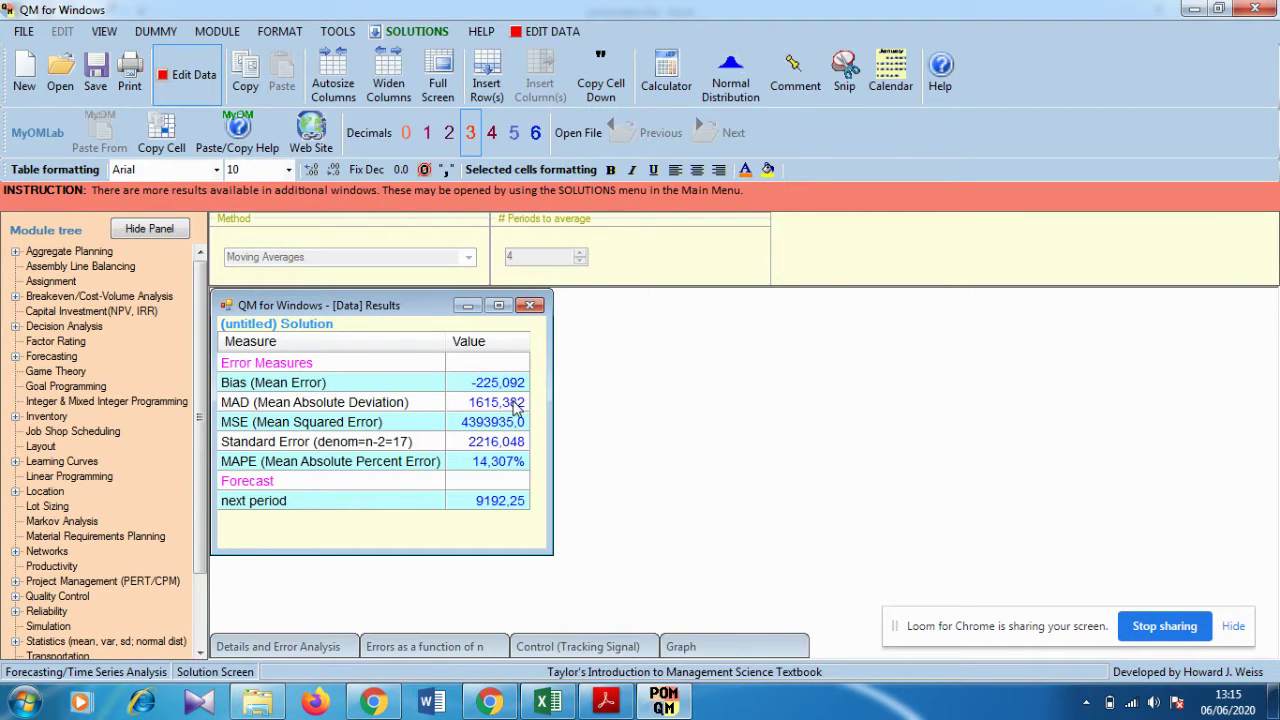
pyautogui.rightClick(497, 412)
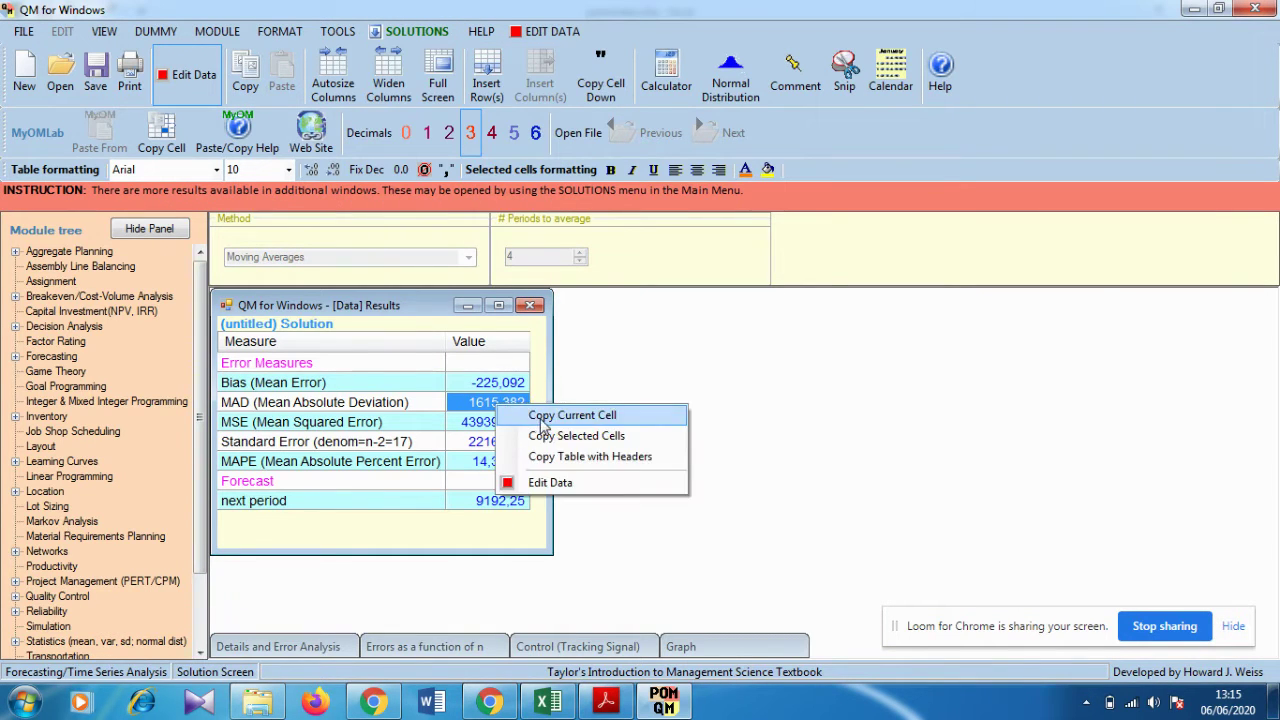
pyautogui.click(541, 420)
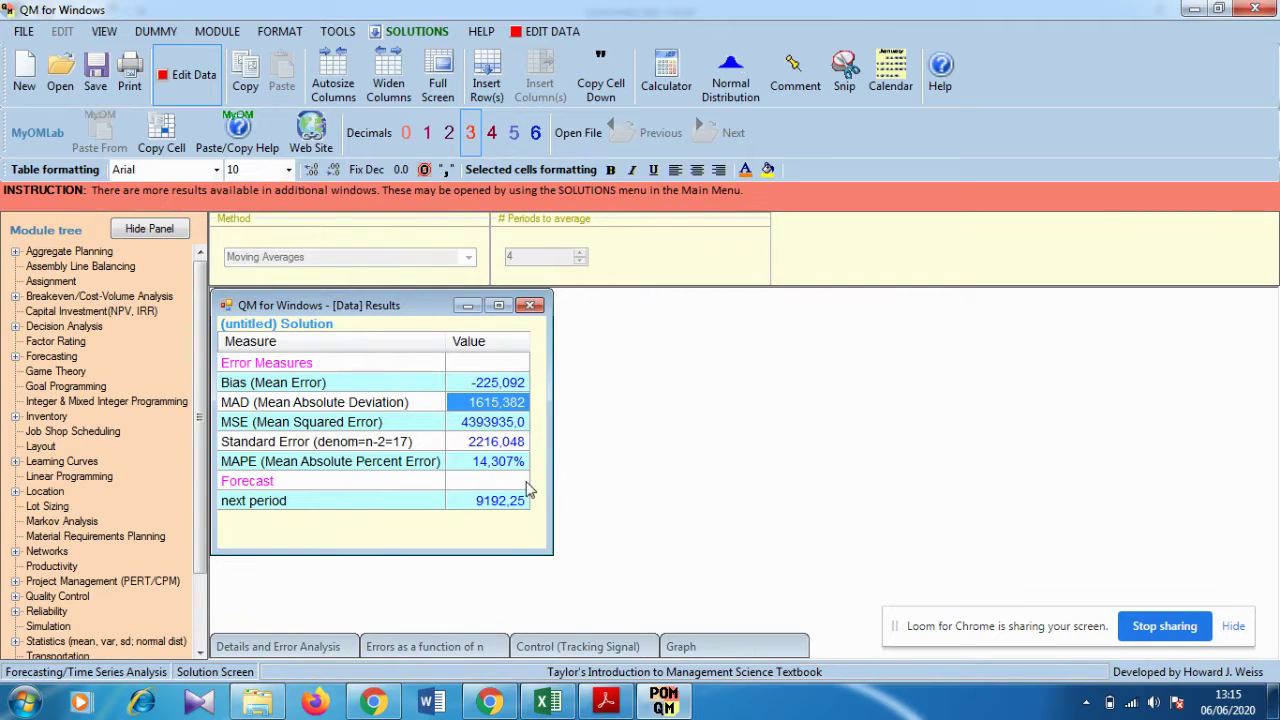
pyautogui.click(562, 700)
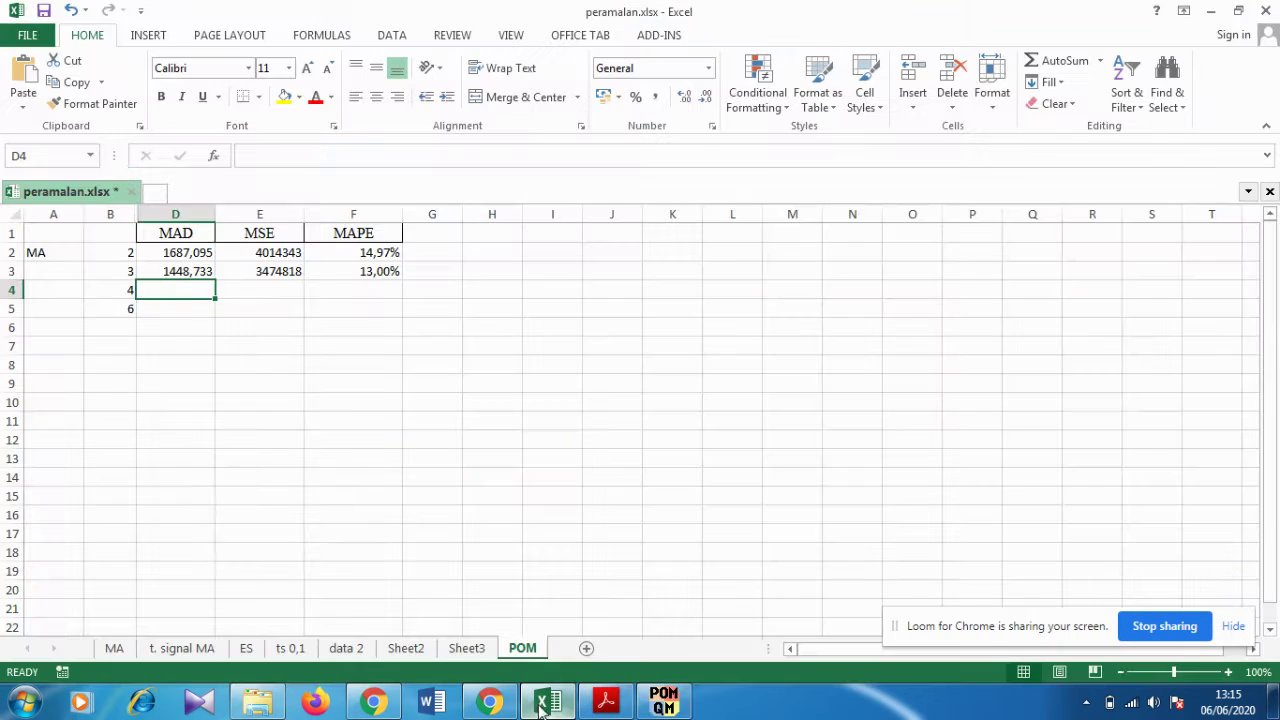
pyautogui.rightClick(181, 289)
pyautogui.click(224, 377)
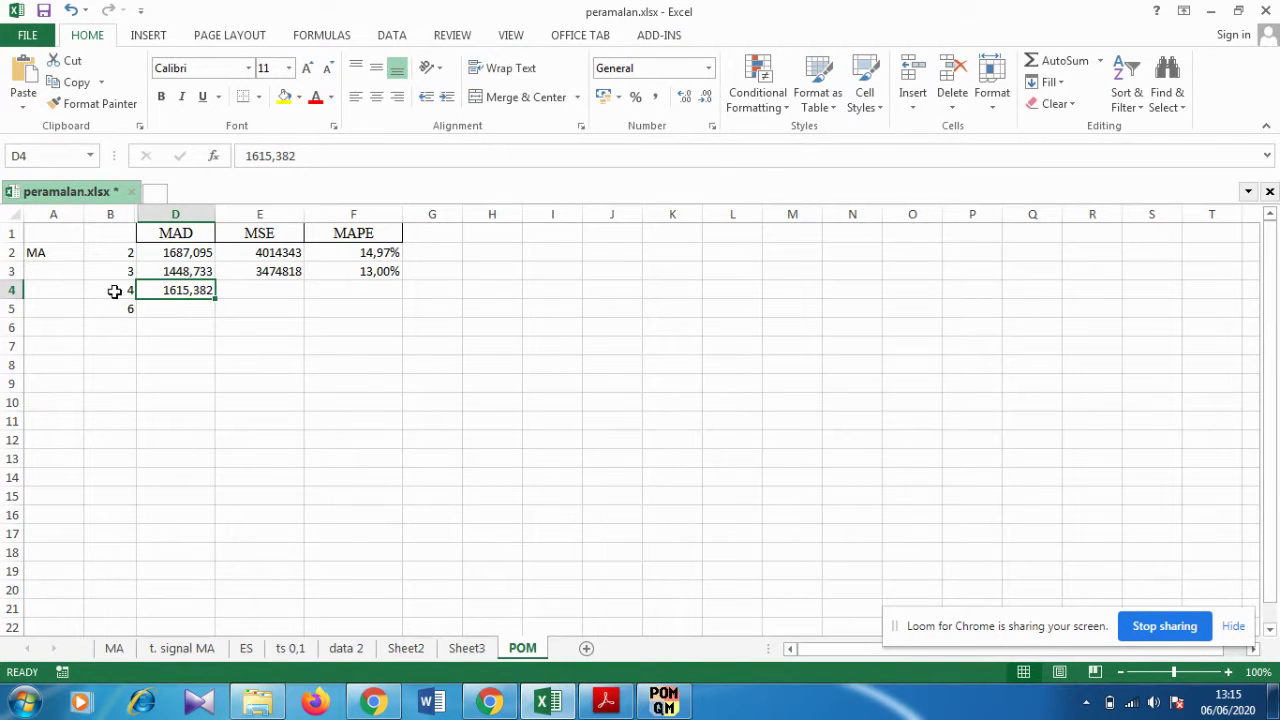
# Copy the MSE value from the 4-period results in QM for Windows into cell E4 of the Excel sheet
pyautogui.click(545, 692)
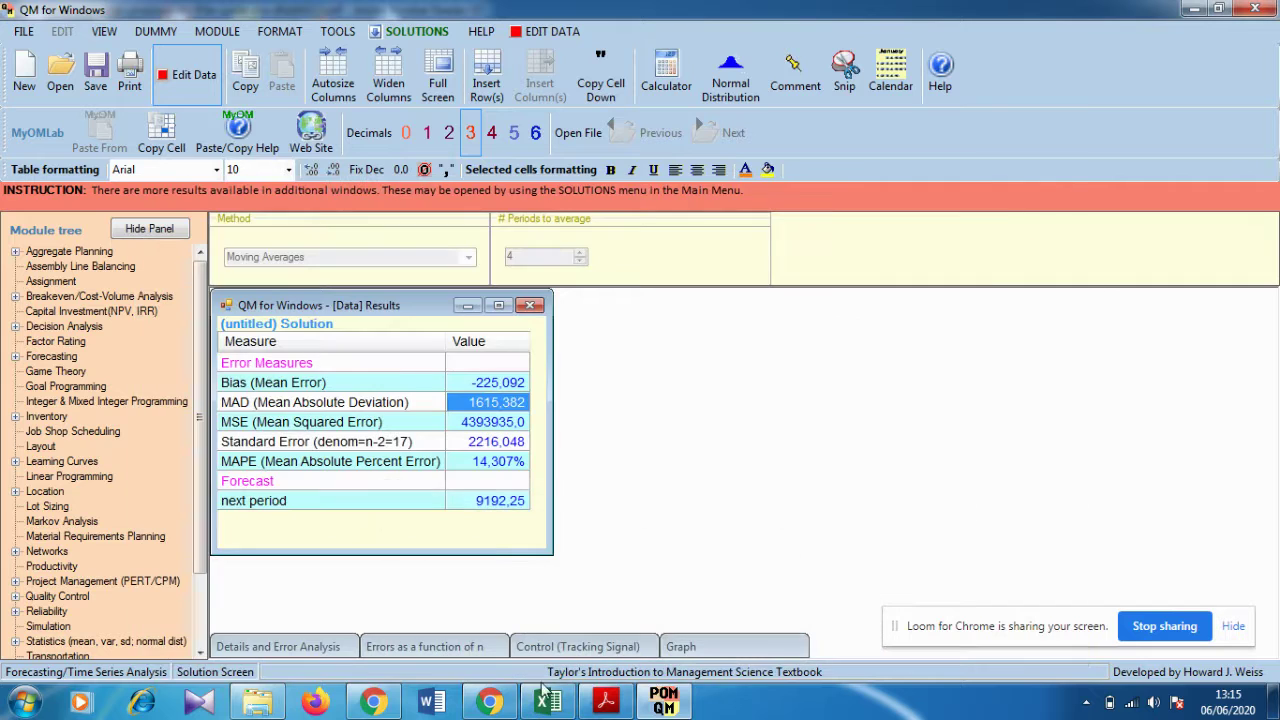
pyautogui.click(478, 444)
pyautogui.click(492, 422)
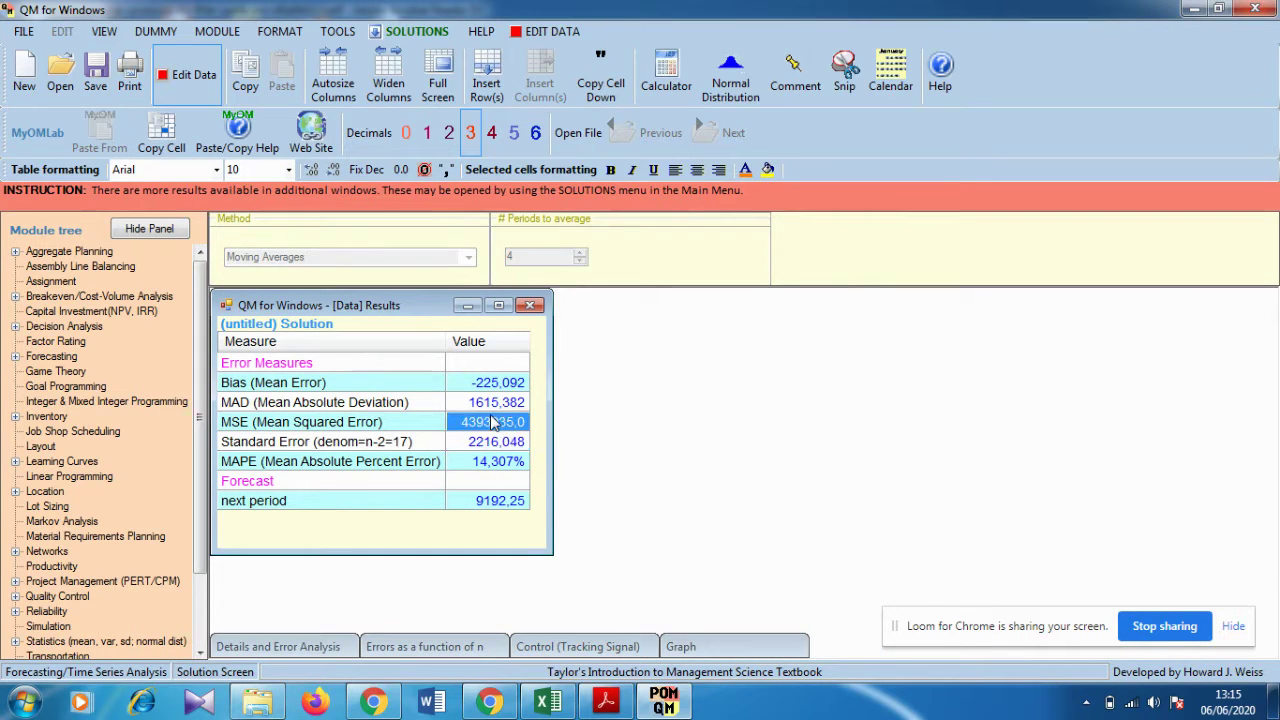
pyautogui.rightClick(492, 422)
pyautogui.click(560, 428)
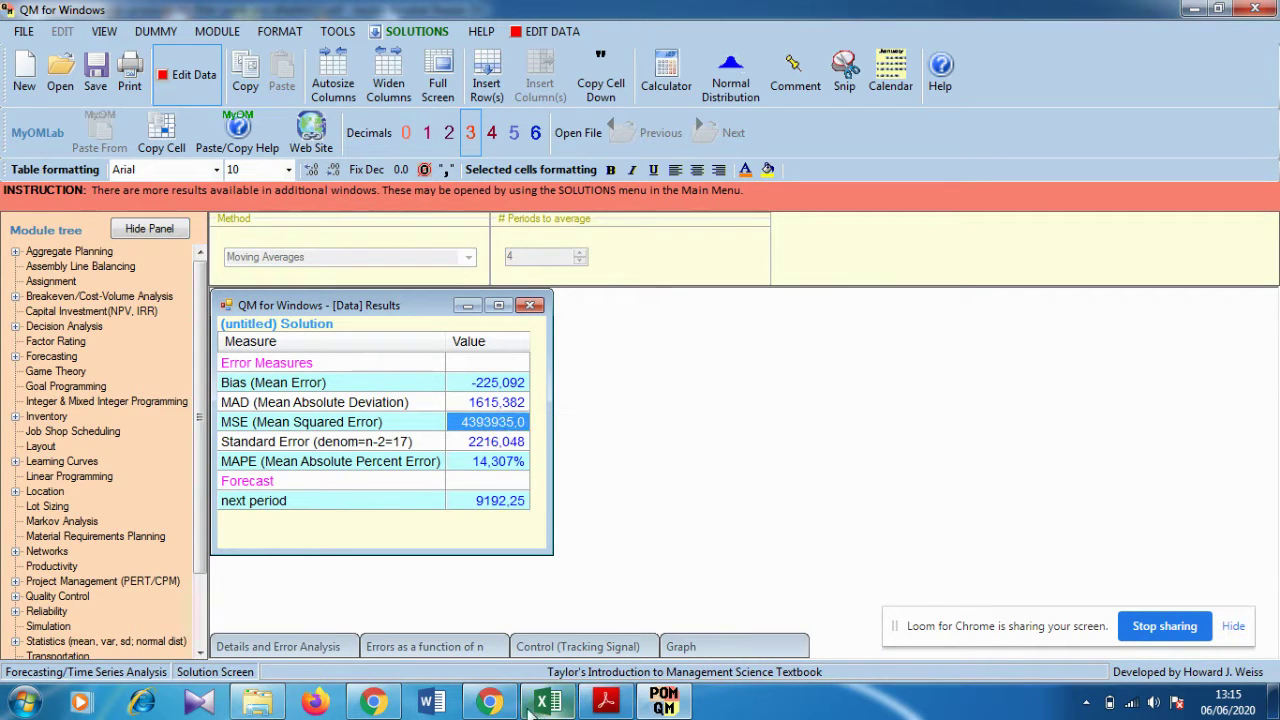
pyautogui.click(548, 702)
pyautogui.rightClick(267, 291)
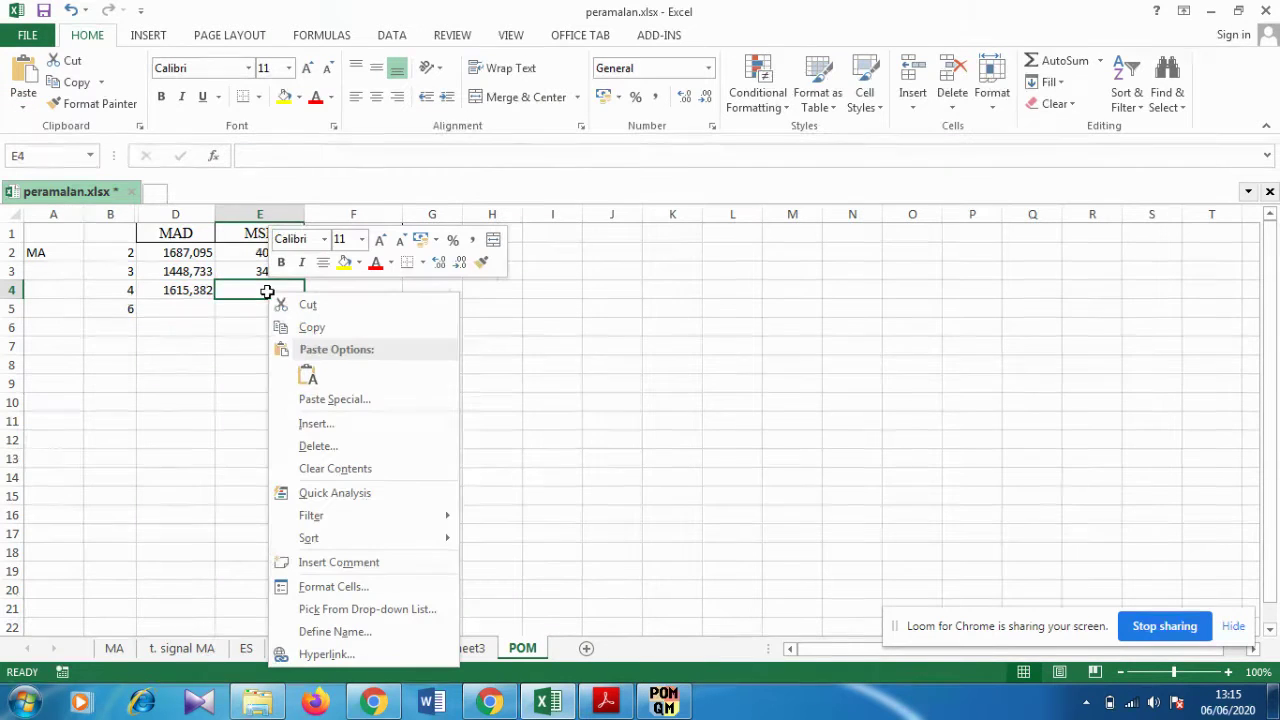
pyautogui.click(305, 372)
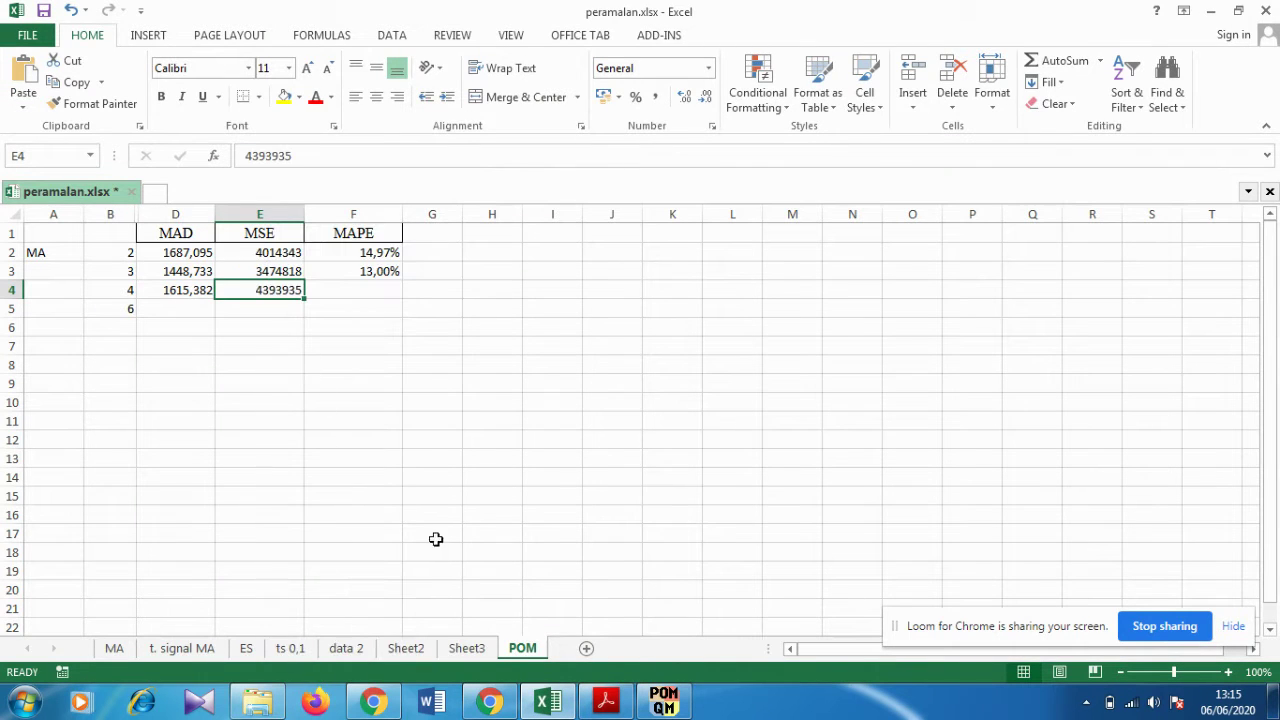
# Copy the MAPE value from the 4-period results in QM for Windows into cell F4 of the Excel sheet
pyautogui.click(548, 702)
pyautogui.click(495, 470)
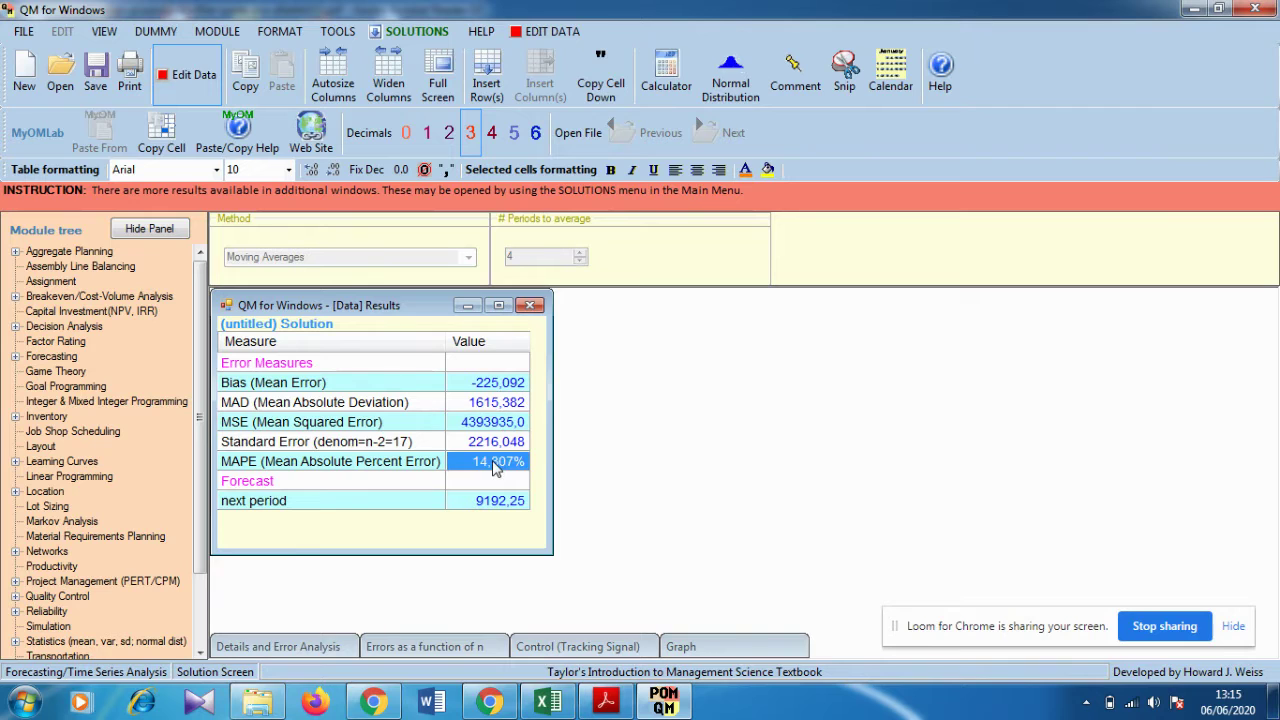
pyautogui.rightClick(495, 466)
pyautogui.click(524, 474)
pyautogui.click(548, 702)
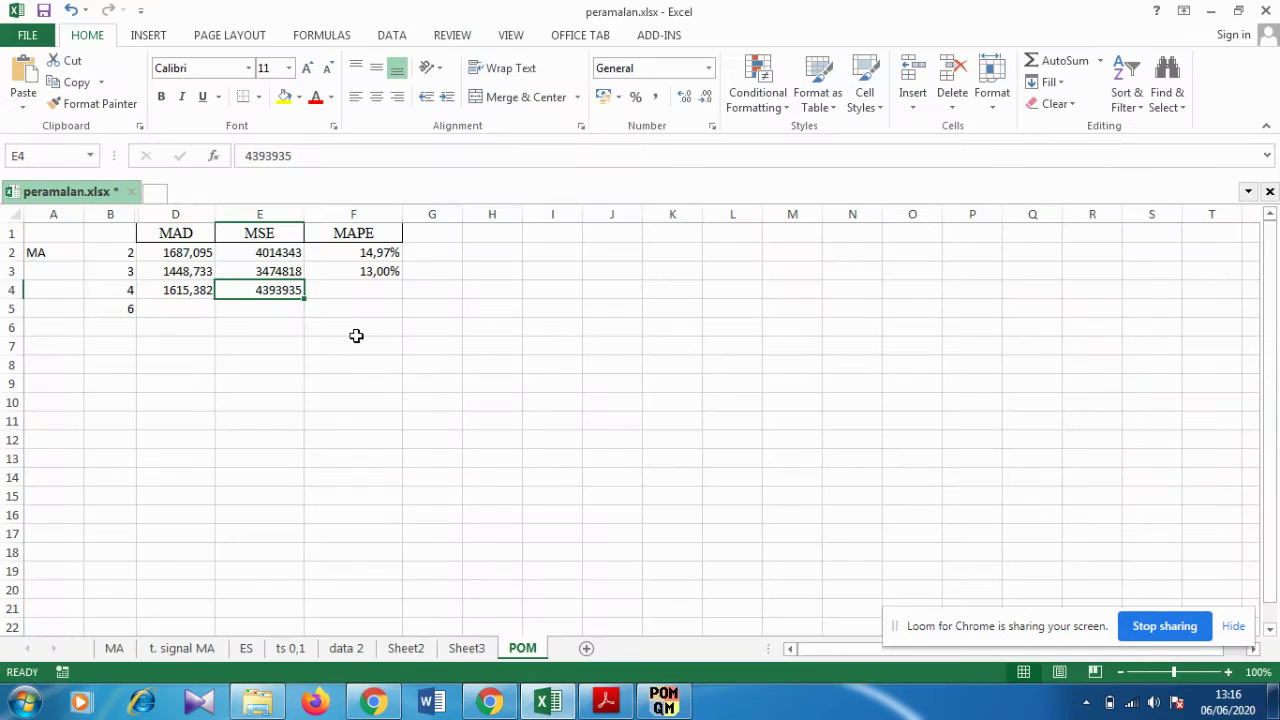
pyautogui.rightClick(362, 292)
pyautogui.click(404, 372)
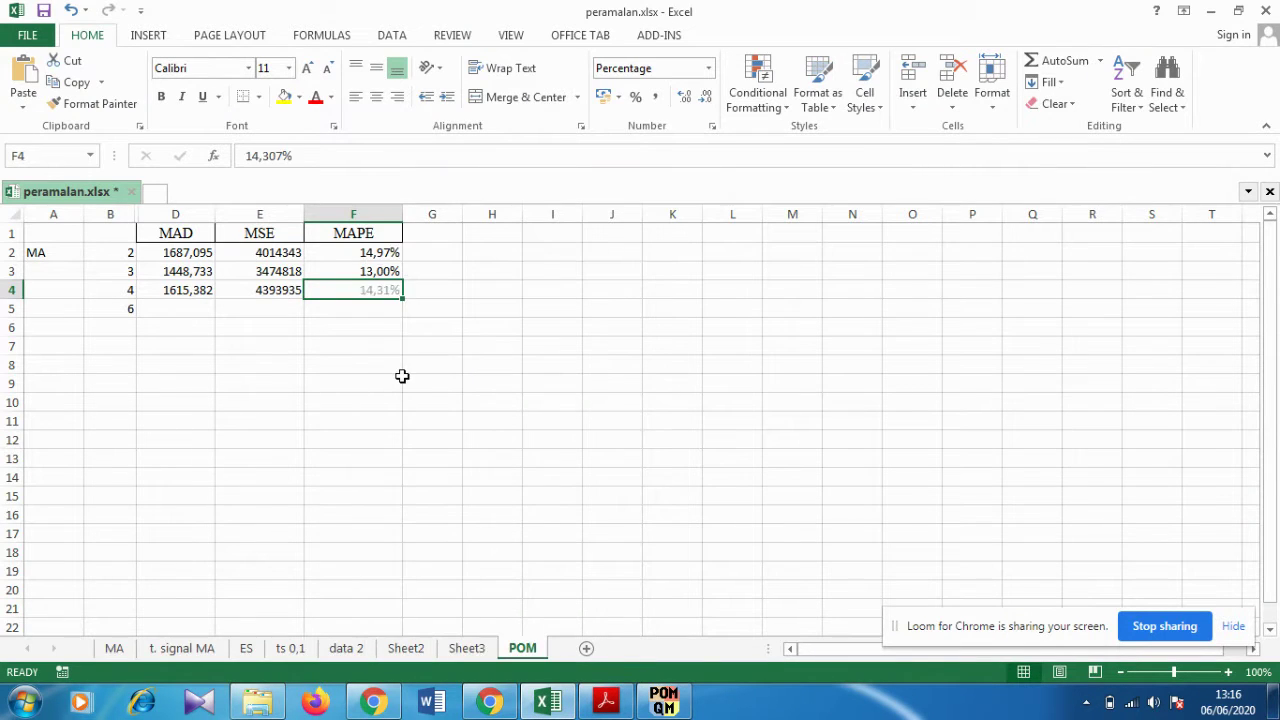
pyautogui.click(461, 362)
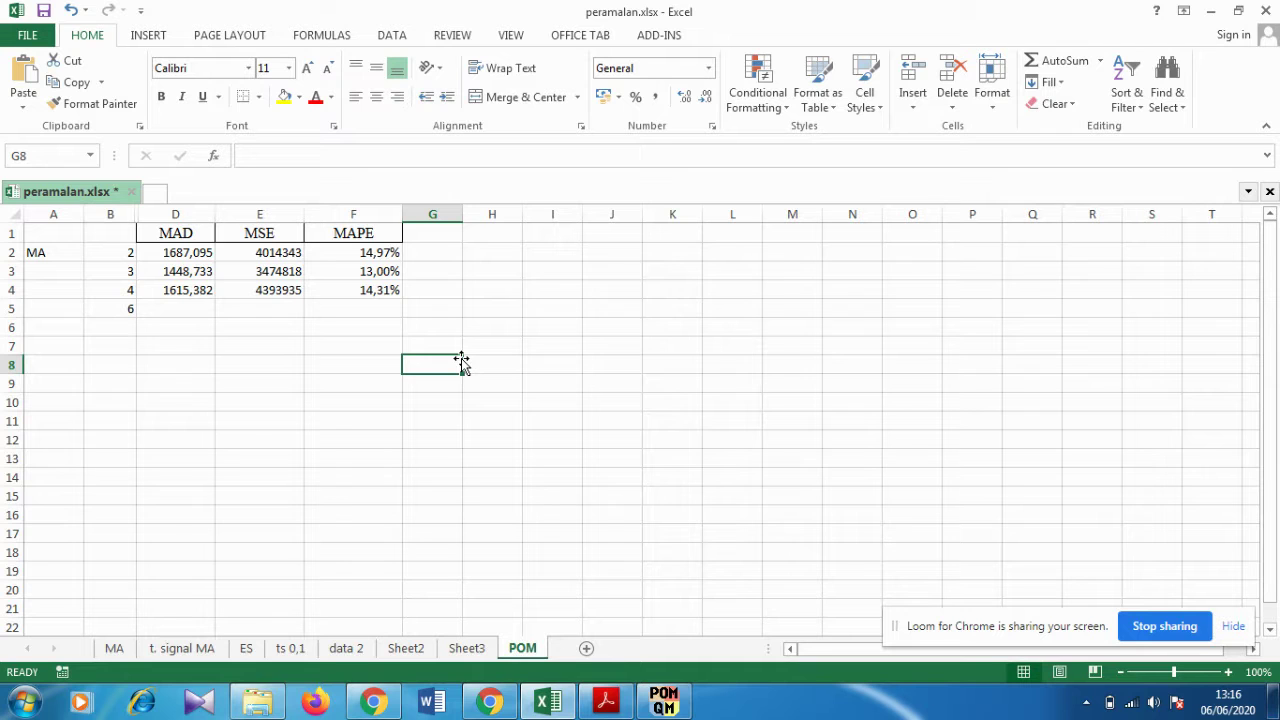
# Switch to QM for Windows, reopen the data, set the moving average to 6 periods and solve it
pyautogui.click(664, 700)
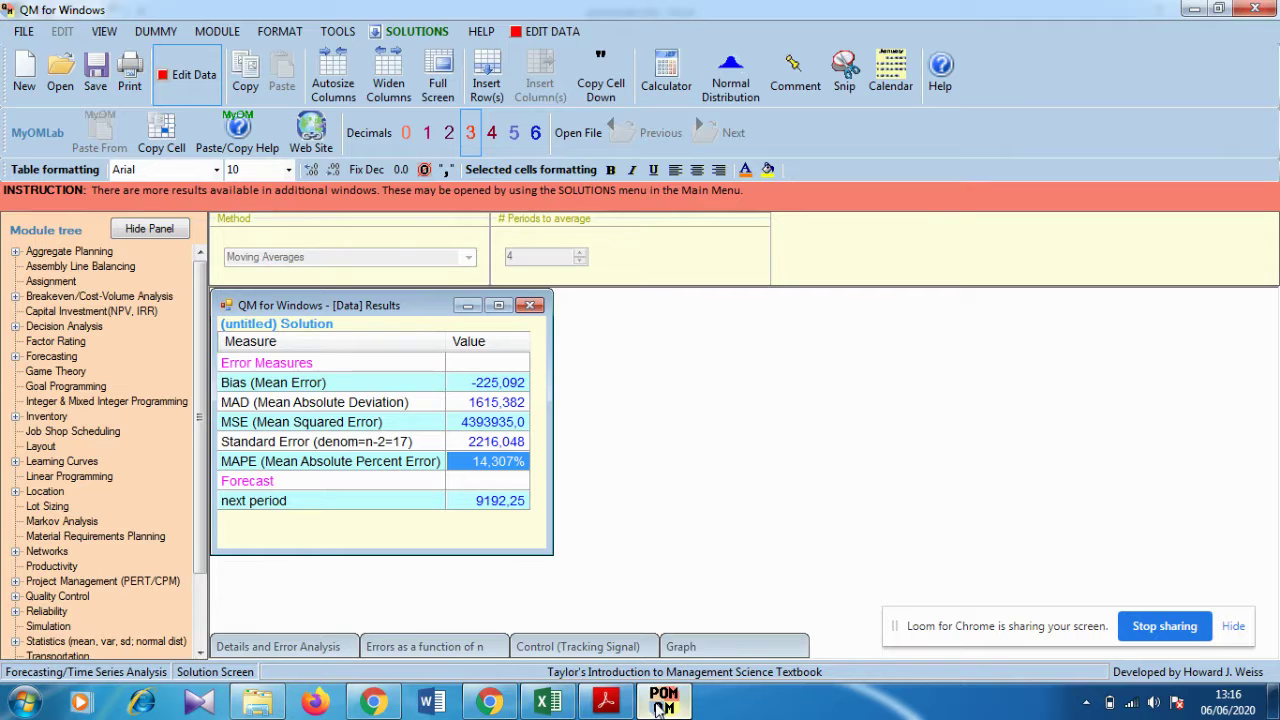
pyautogui.click(544, 38)
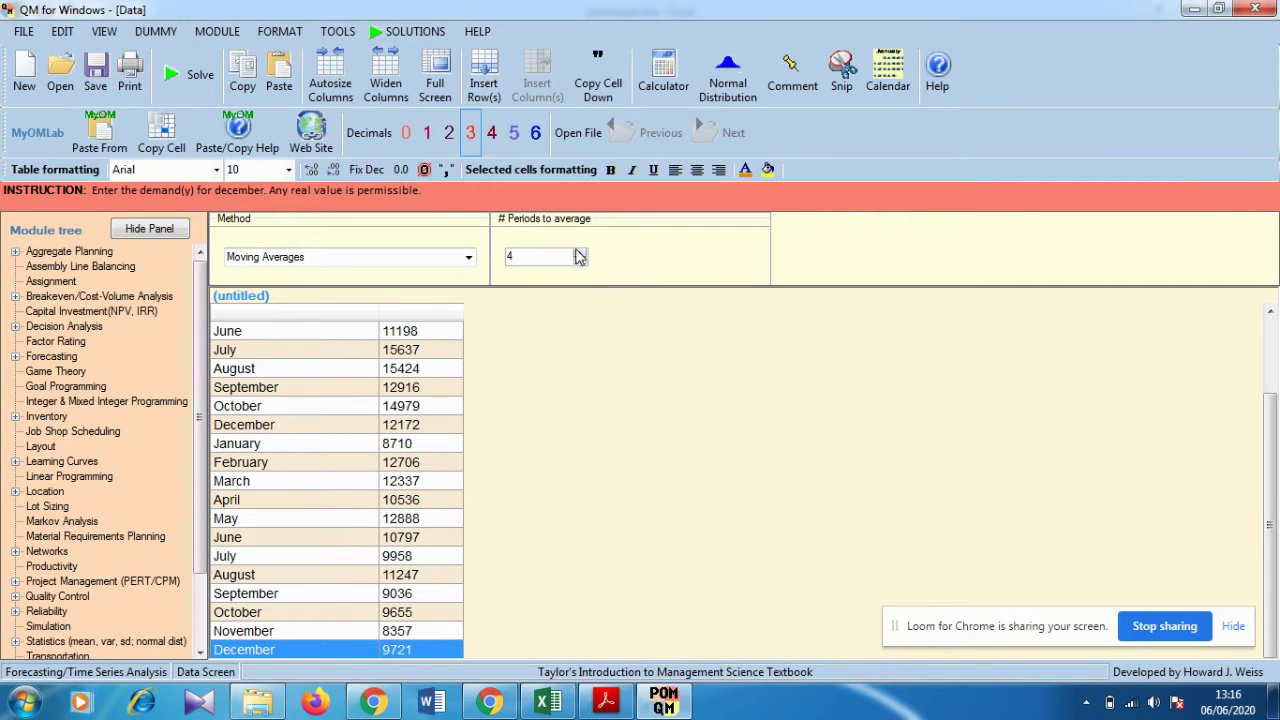
pyautogui.click(579, 253)
pyautogui.click(579, 253)
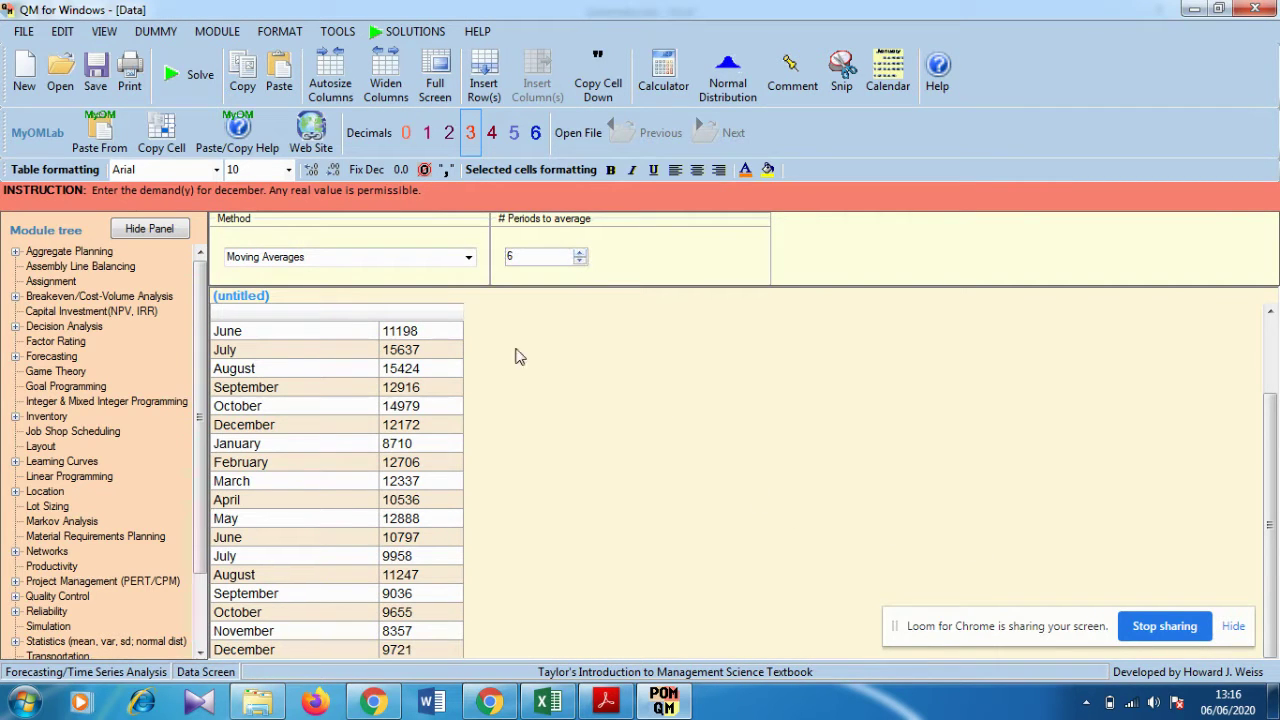
pyautogui.click(177, 80)
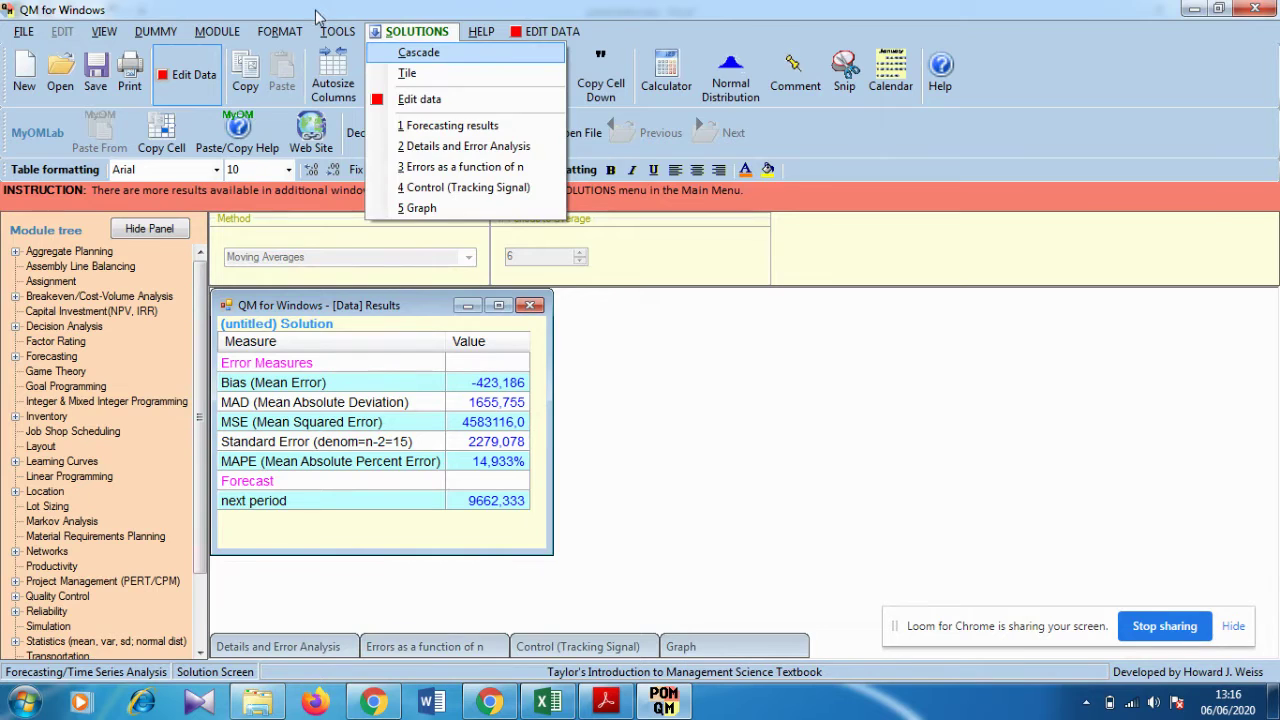
# Copy the MAD value from the 6-period results in QM for Windows into cell D5 of the Excel sheet
pyautogui.click(494, 404)
pyautogui.rightClick(499, 404)
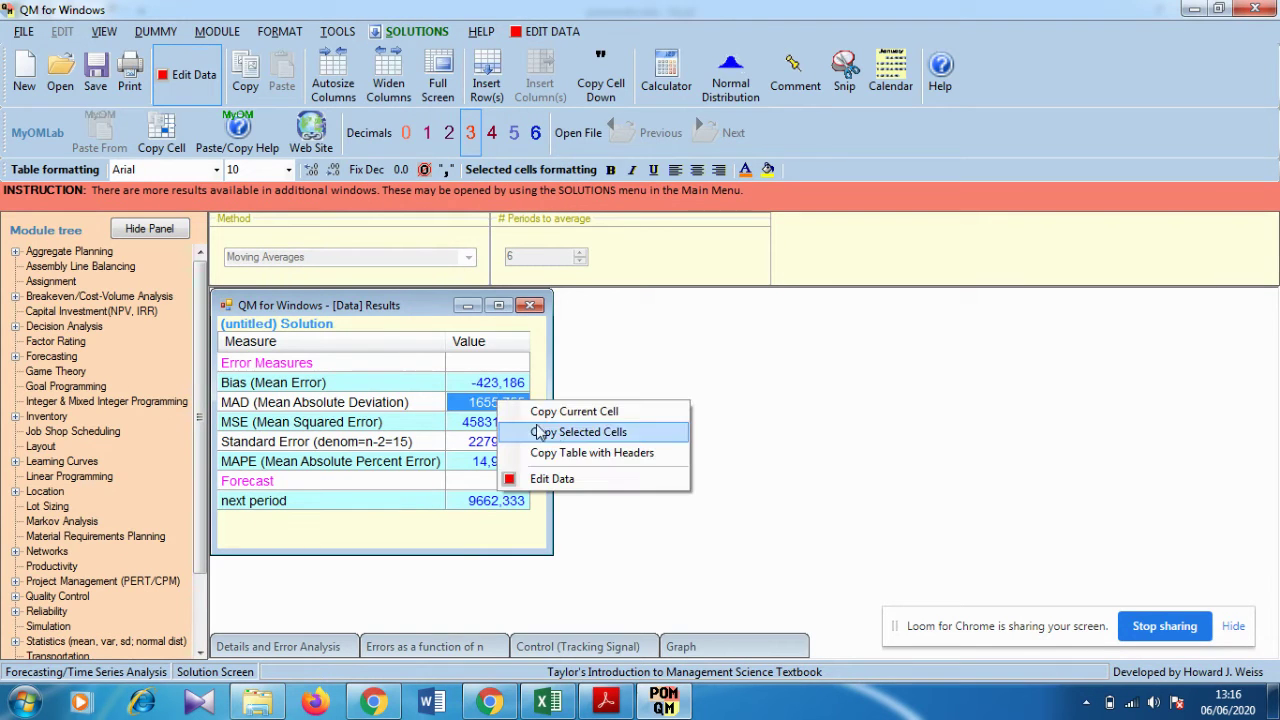
pyautogui.click(566, 413)
pyautogui.click(547, 703)
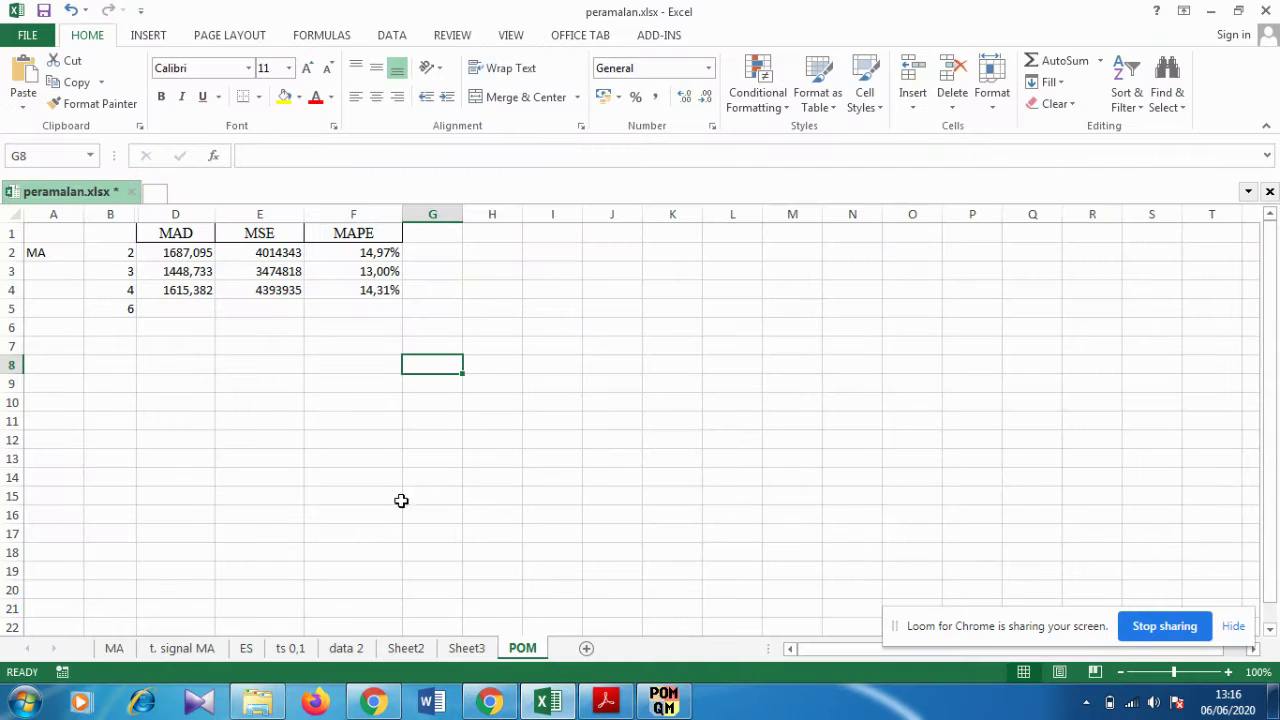
pyautogui.click(180, 316)
pyautogui.rightClick(181, 310)
pyautogui.click(228, 379)
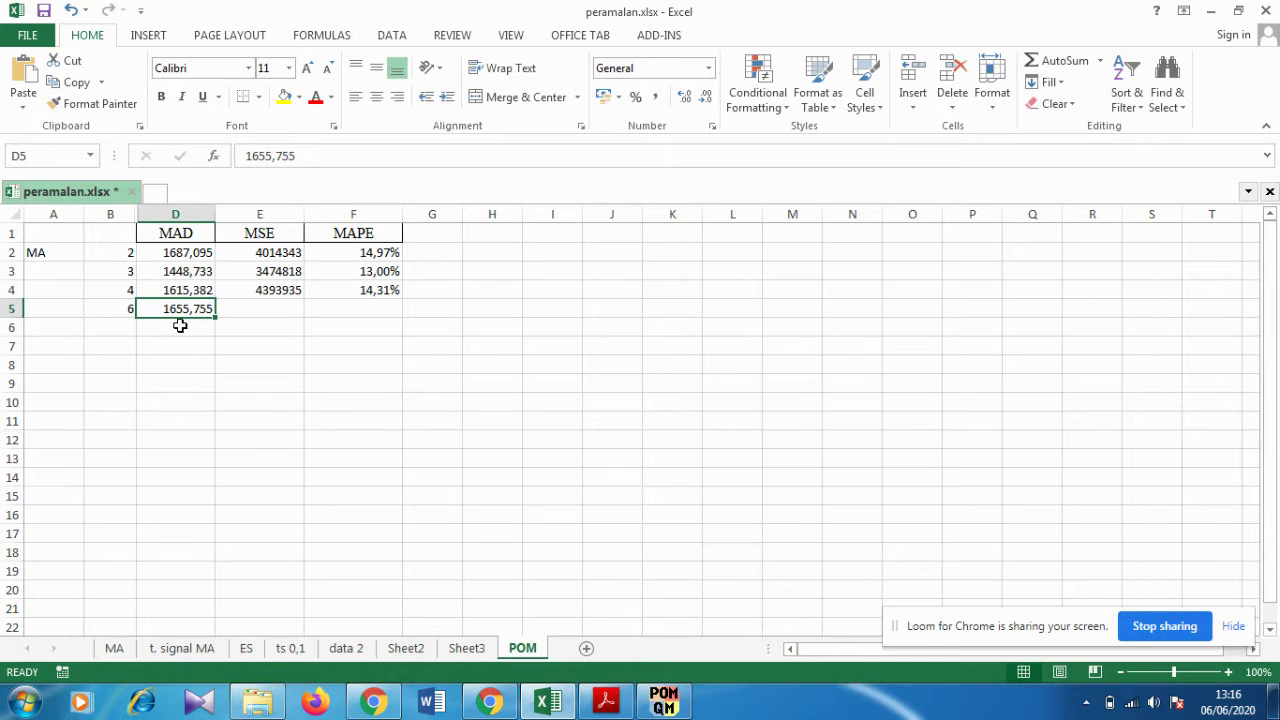
# Copy the MSE value from the 6-period results in QM for Windows into cell E5 of the Excel sheet
pyautogui.click(660, 700)
pyautogui.click(490, 420)
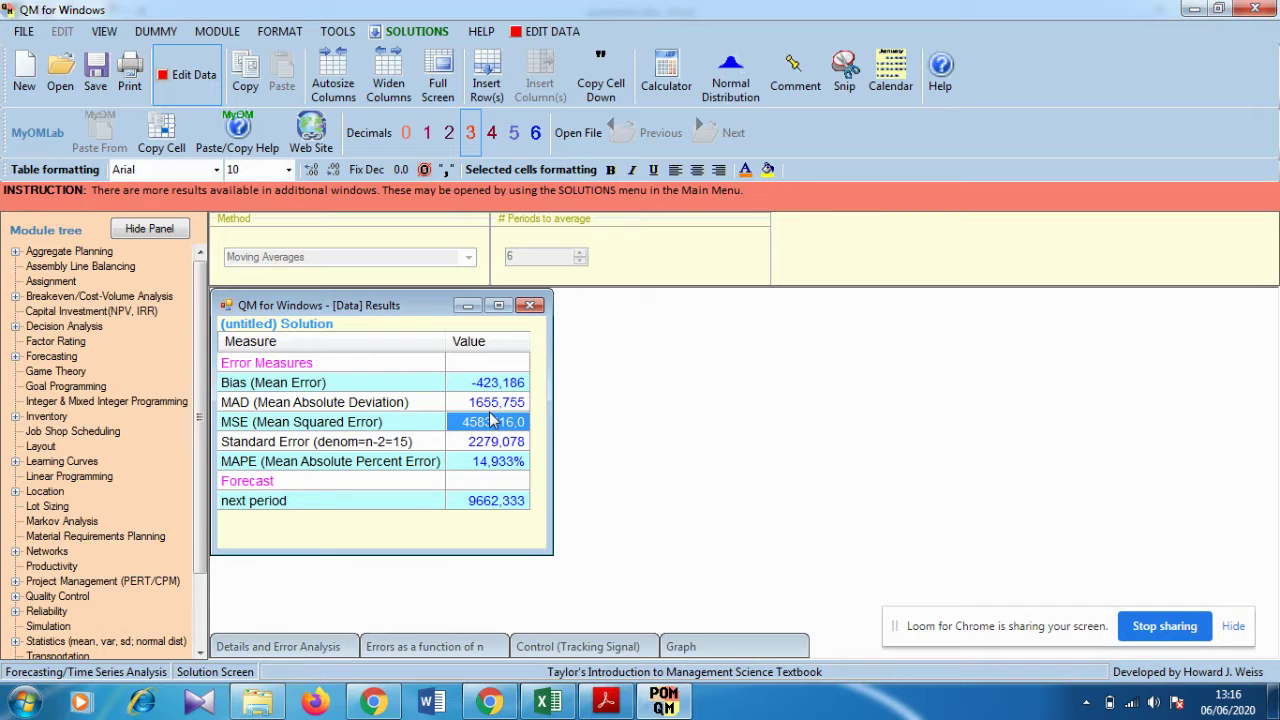
pyautogui.rightClick(490, 420)
pyautogui.click(528, 428)
pyautogui.click(548, 700)
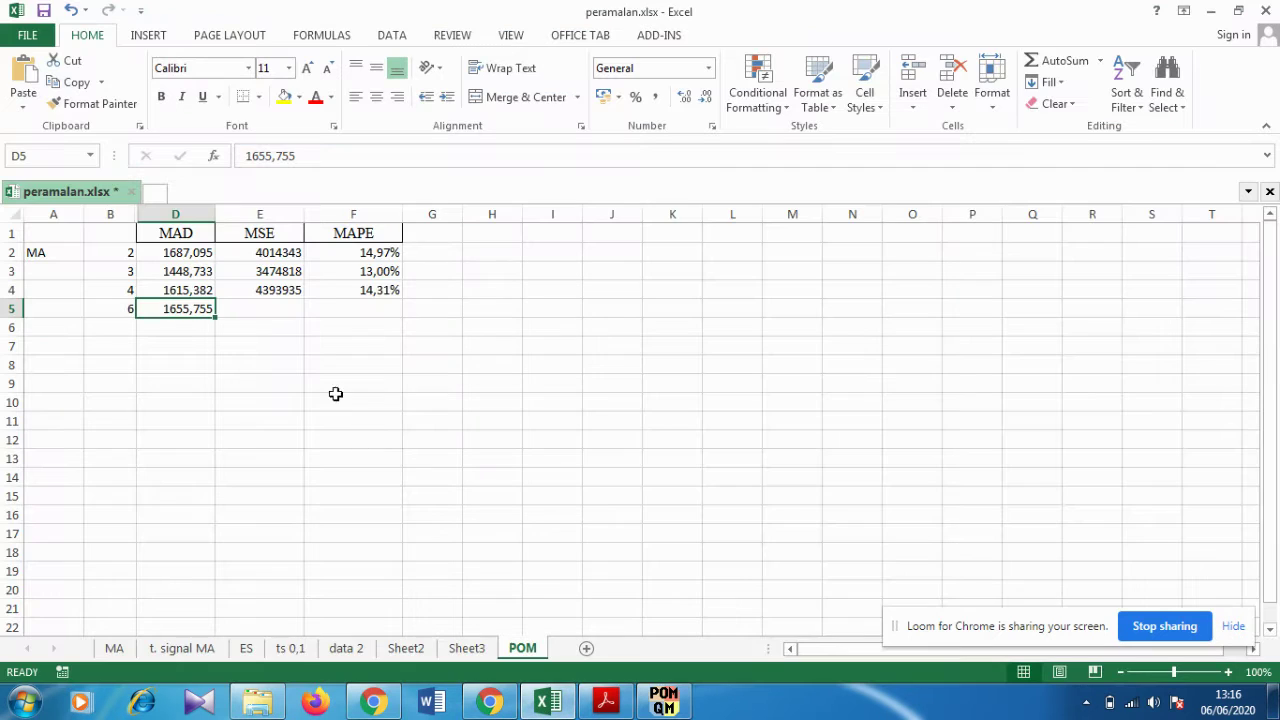
pyautogui.click(269, 307)
pyautogui.rightClick(269, 307)
pyautogui.click(309, 388)
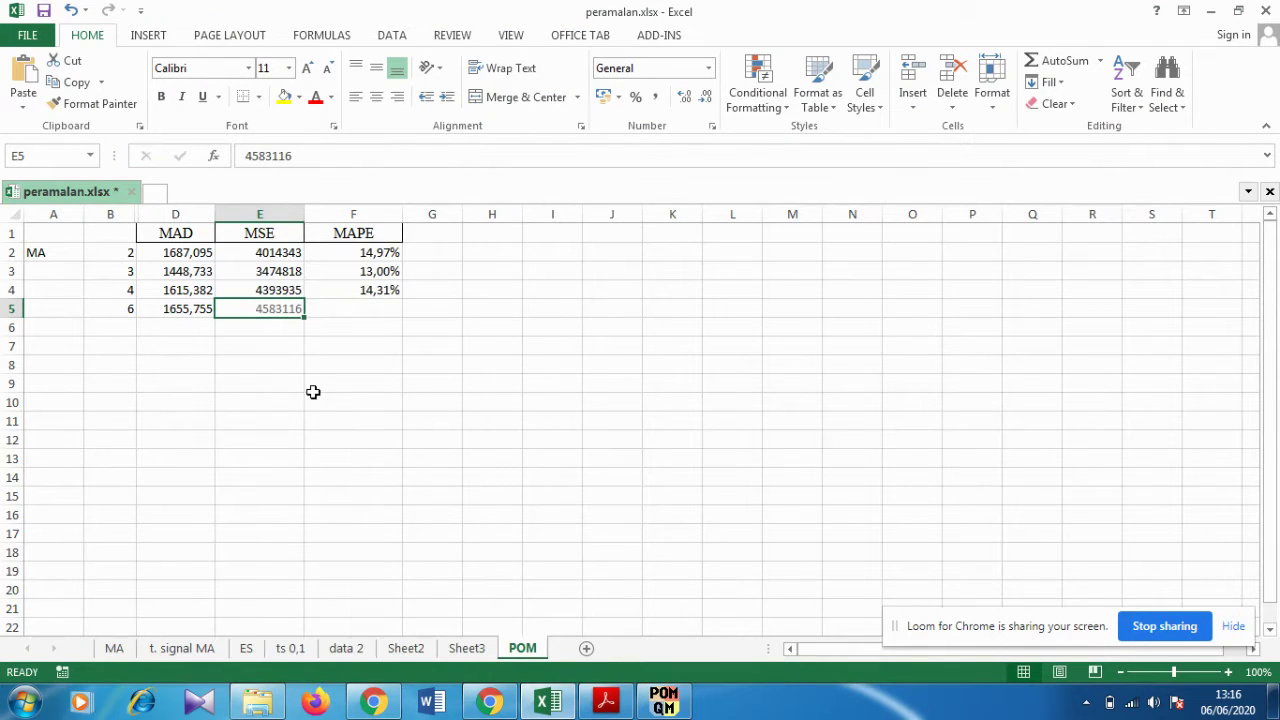
# Copy the MAPE value from the 6-period results in QM for Windows into cell F5 of the Excel sheet
pyautogui.hotkey('alt', 'Tab')
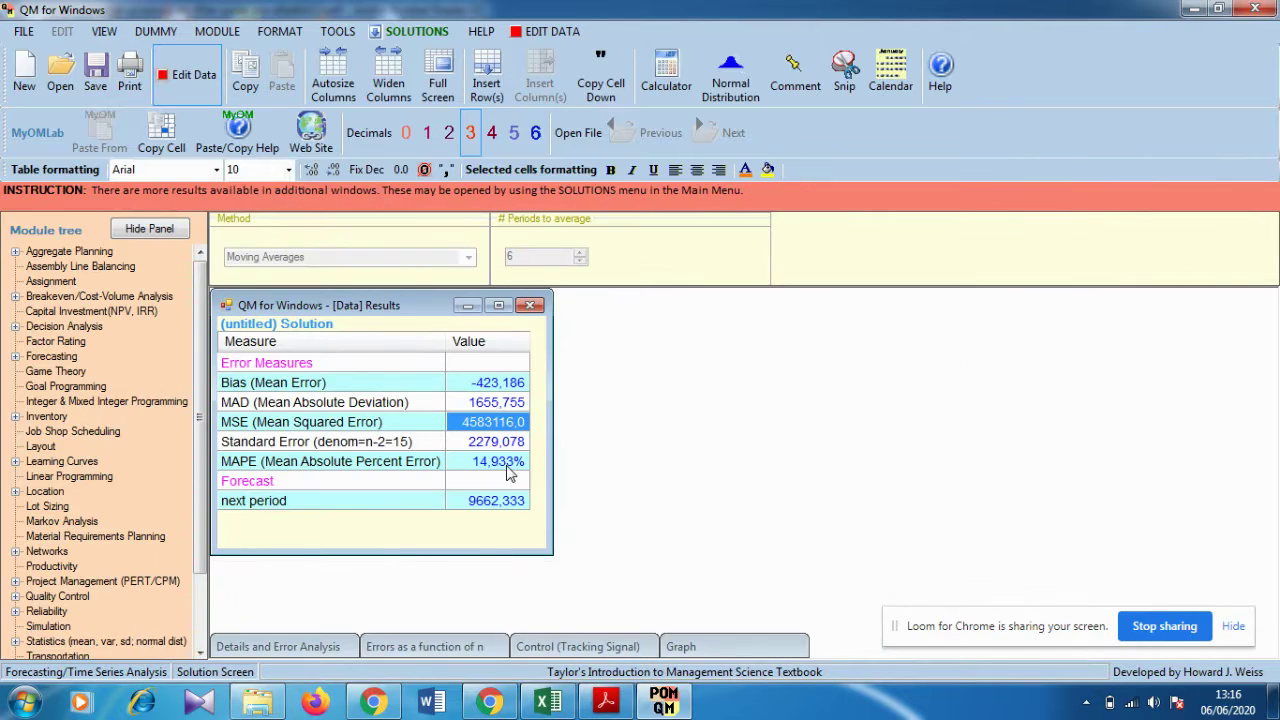
pyautogui.click(502, 463)
pyautogui.rightClick(503, 465)
pyautogui.click(576, 468)
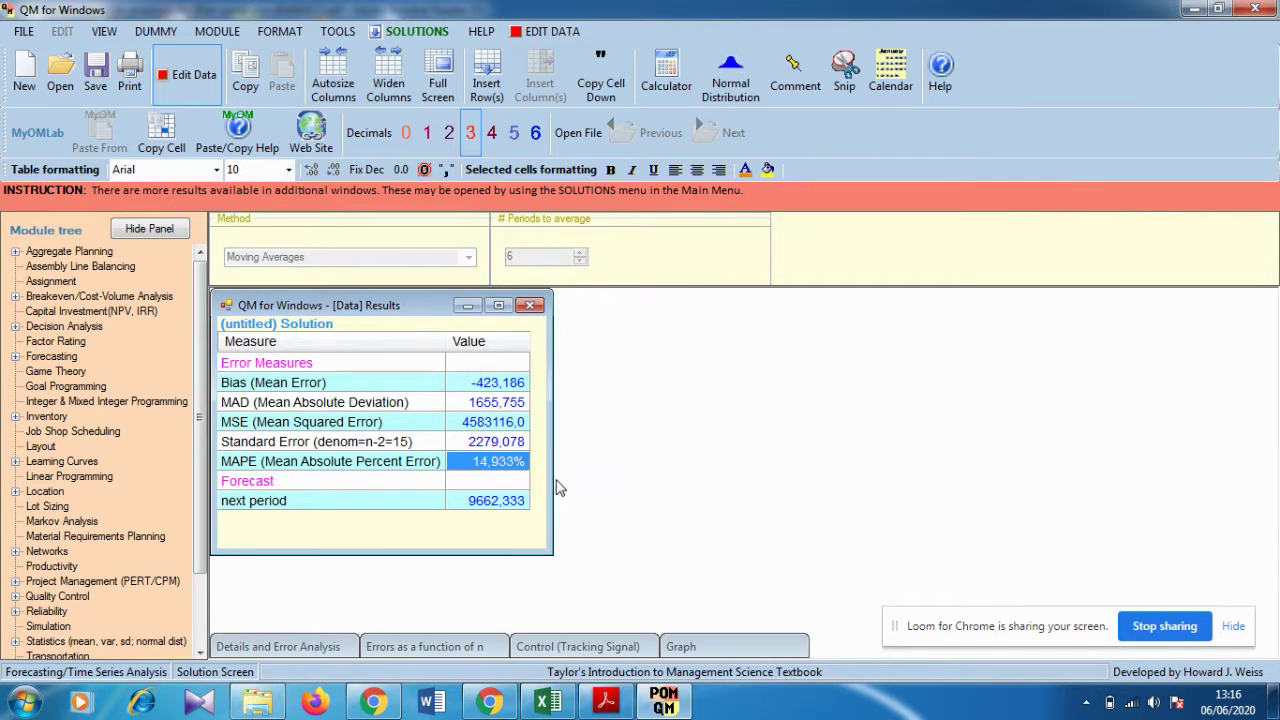
pyautogui.click(545, 703)
pyautogui.click(364, 307)
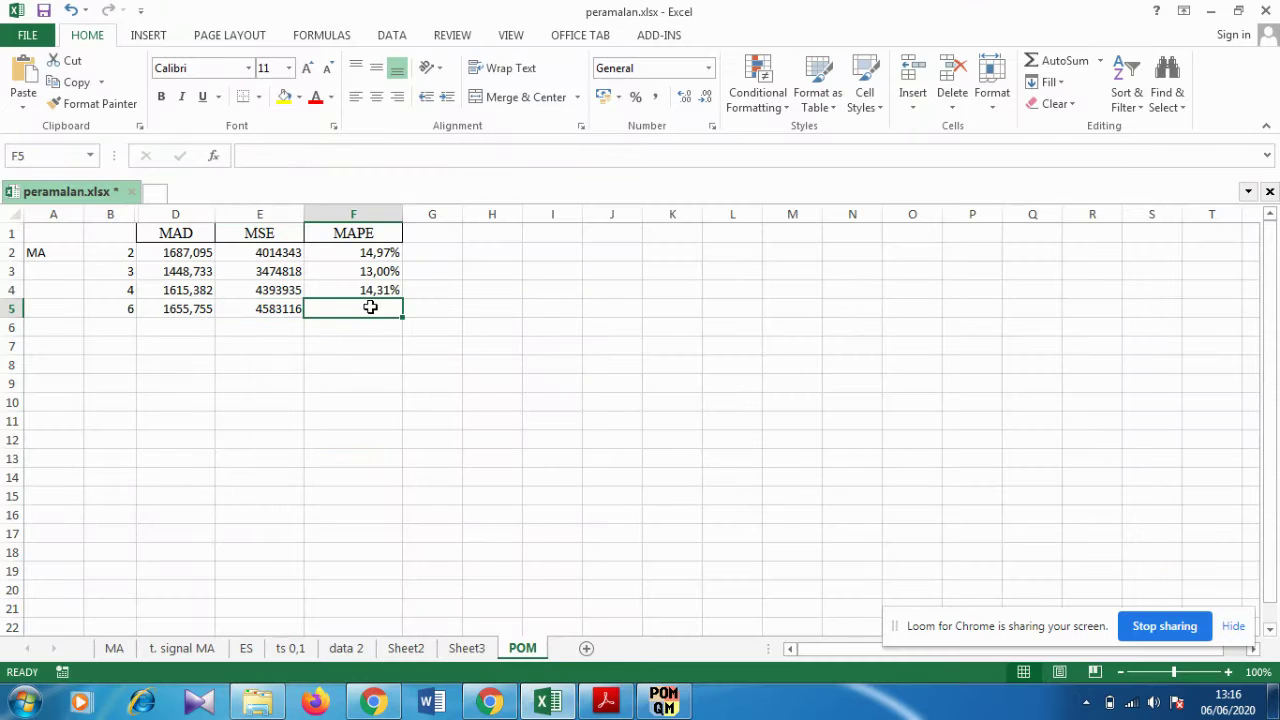
pyautogui.rightClick(368, 307)
pyautogui.click(411, 388)
pyautogui.click(357, 382)
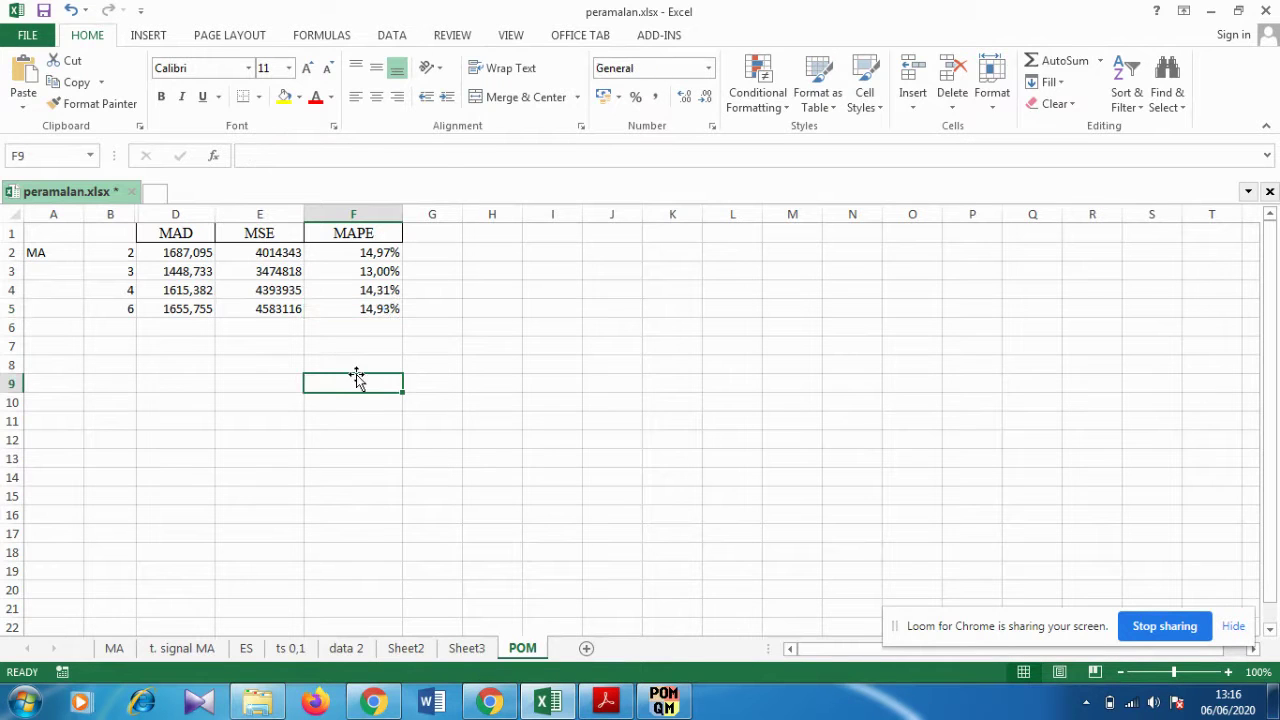
# Switch to QM for Windows, reopen the data and change the forecasting method to Weighted Moving Averages
pyautogui.click(660, 703)
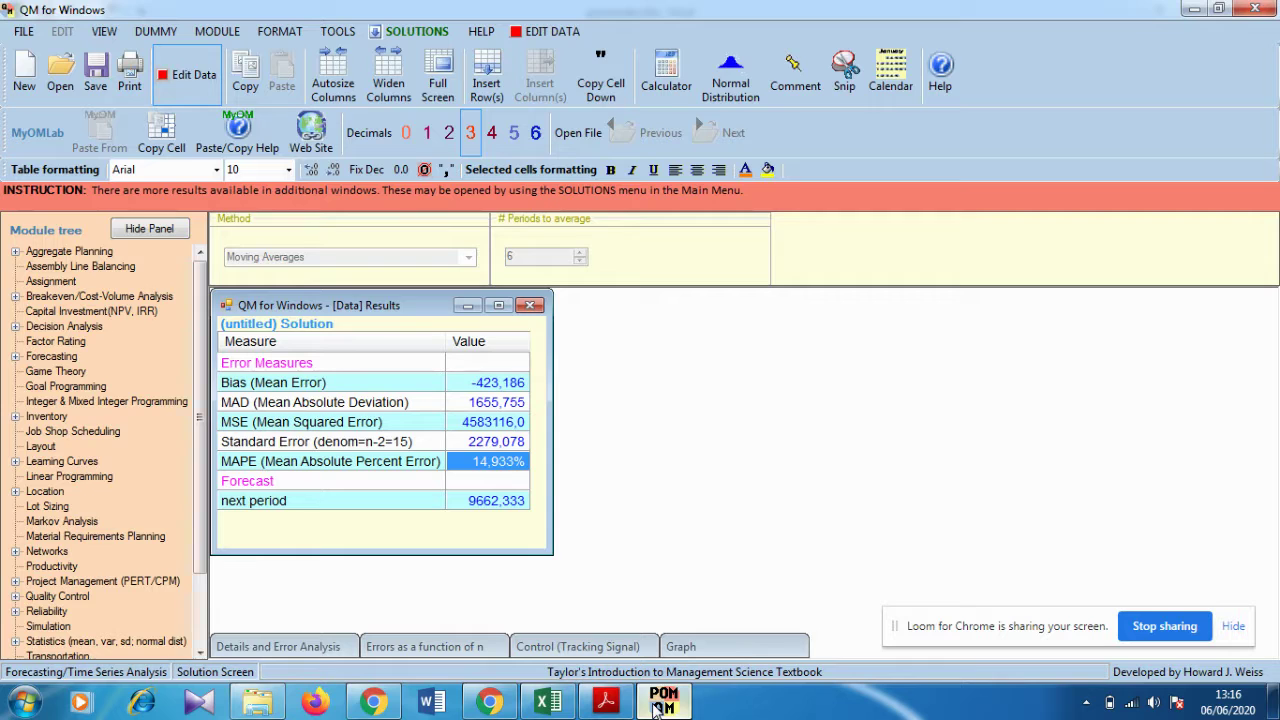
pyautogui.click(540, 33)
pyautogui.click(388, 255)
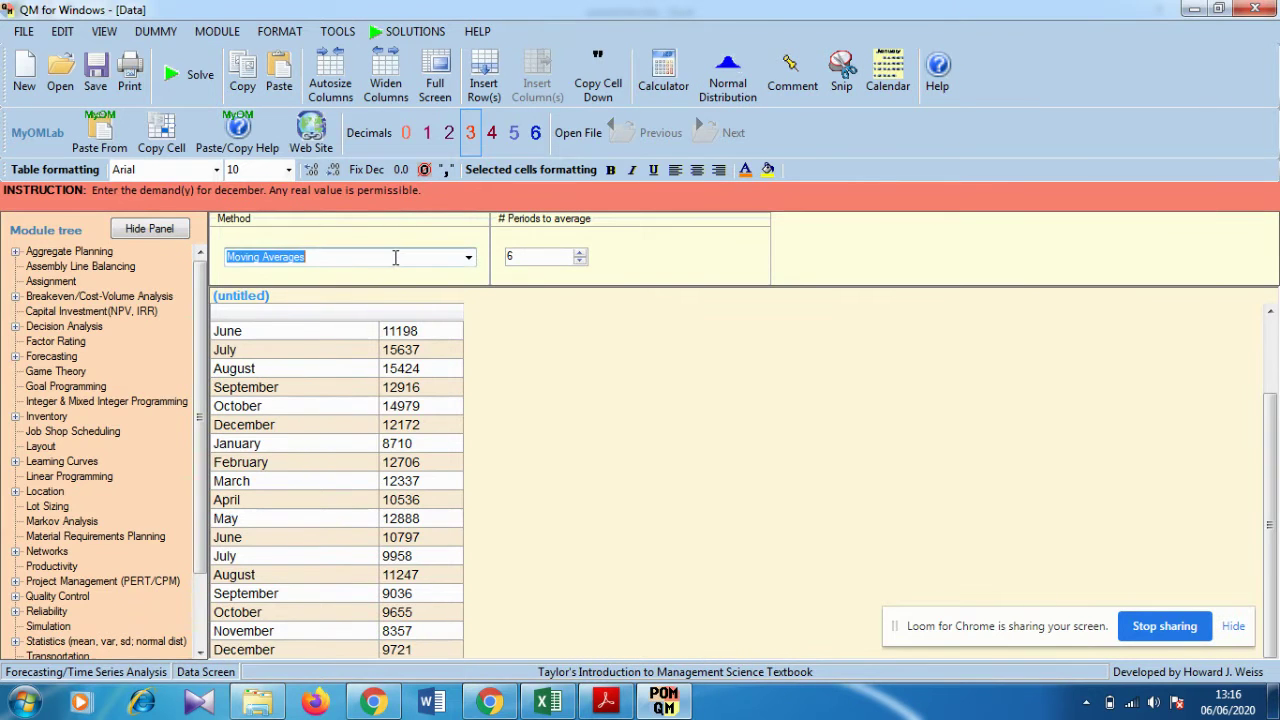
pyautogui.click(467, 257)
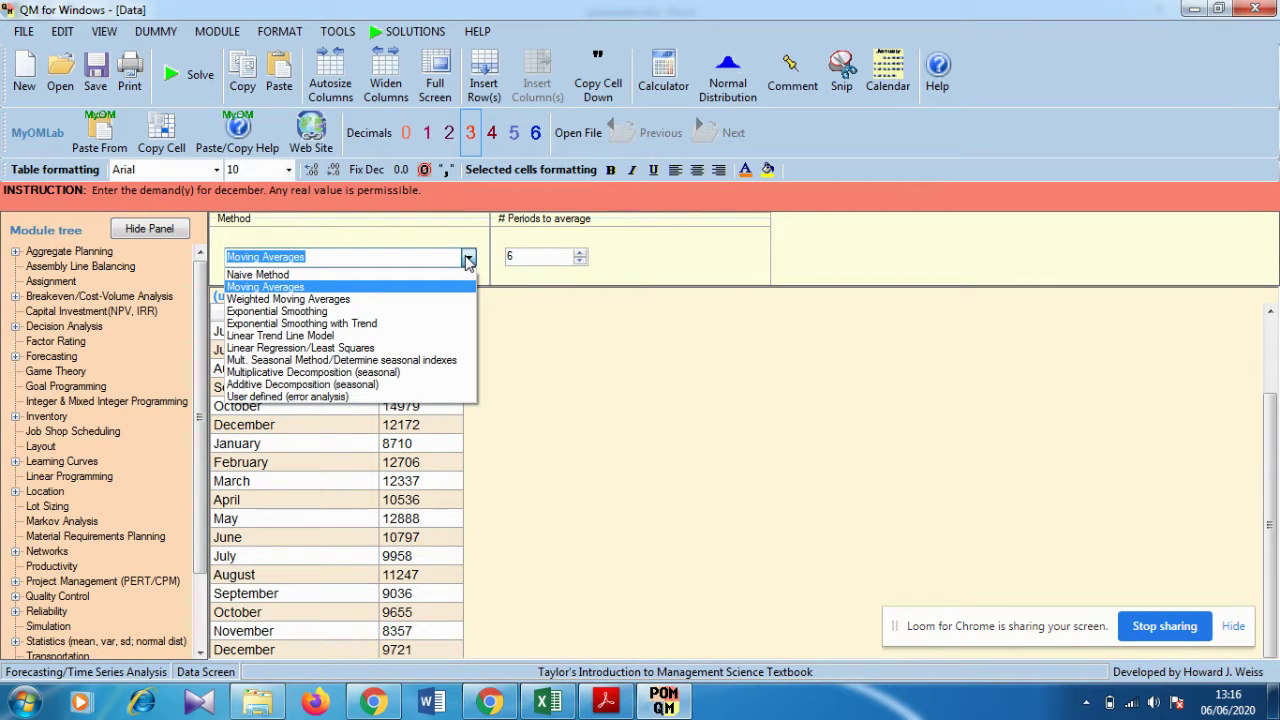
pyautogui.click(362, 299)
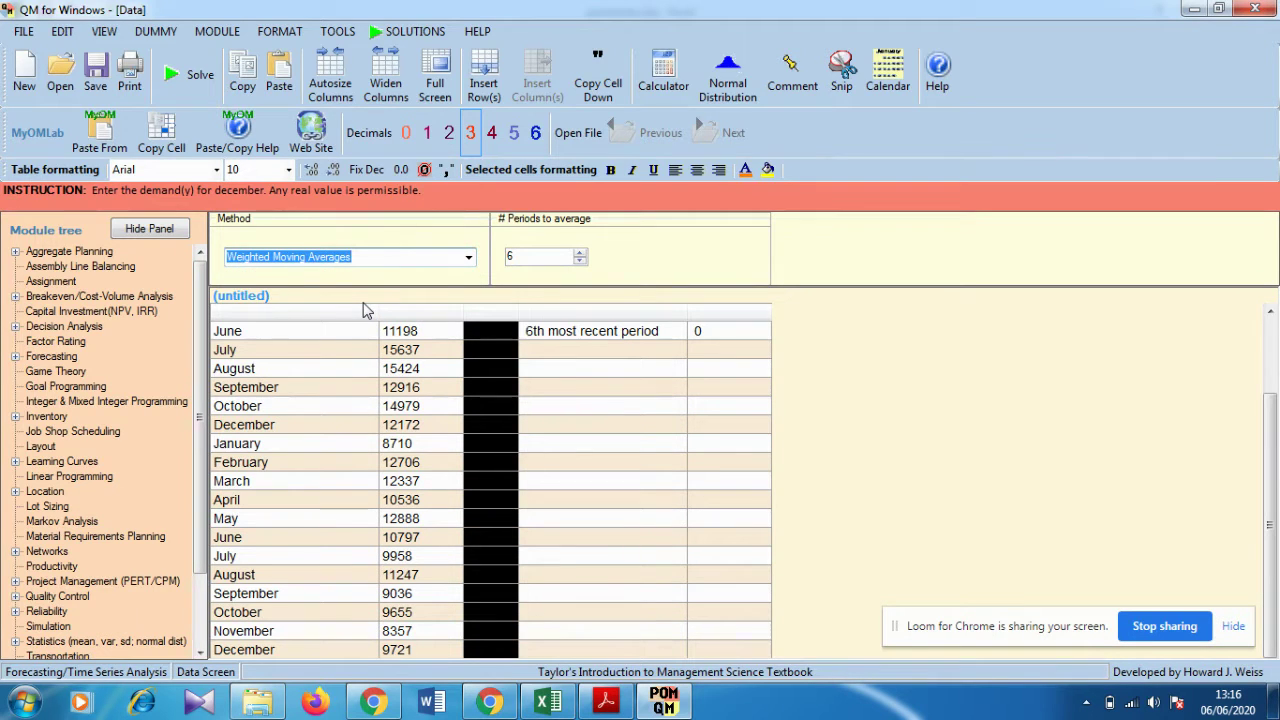
# Set the weighted moving average to 2 periods and try to solve it without entering any weights
pyautogui.click(579, 254)
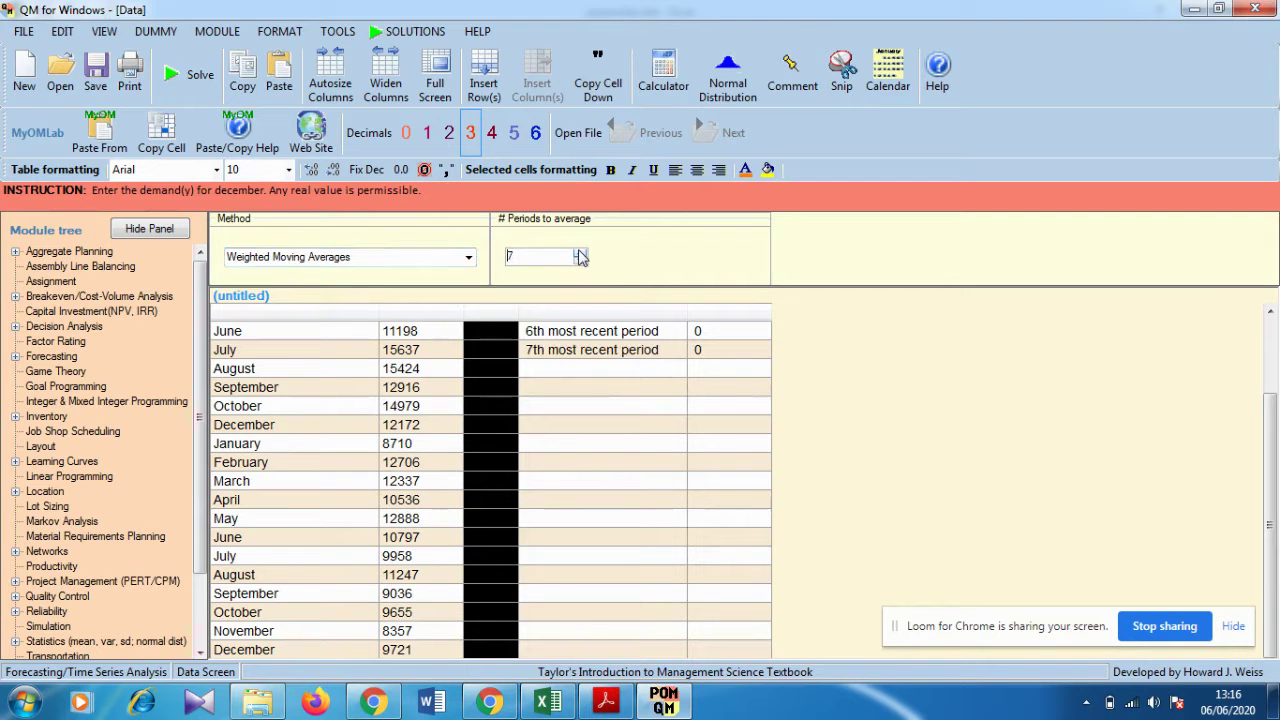
pyautogui.click(579, 261)
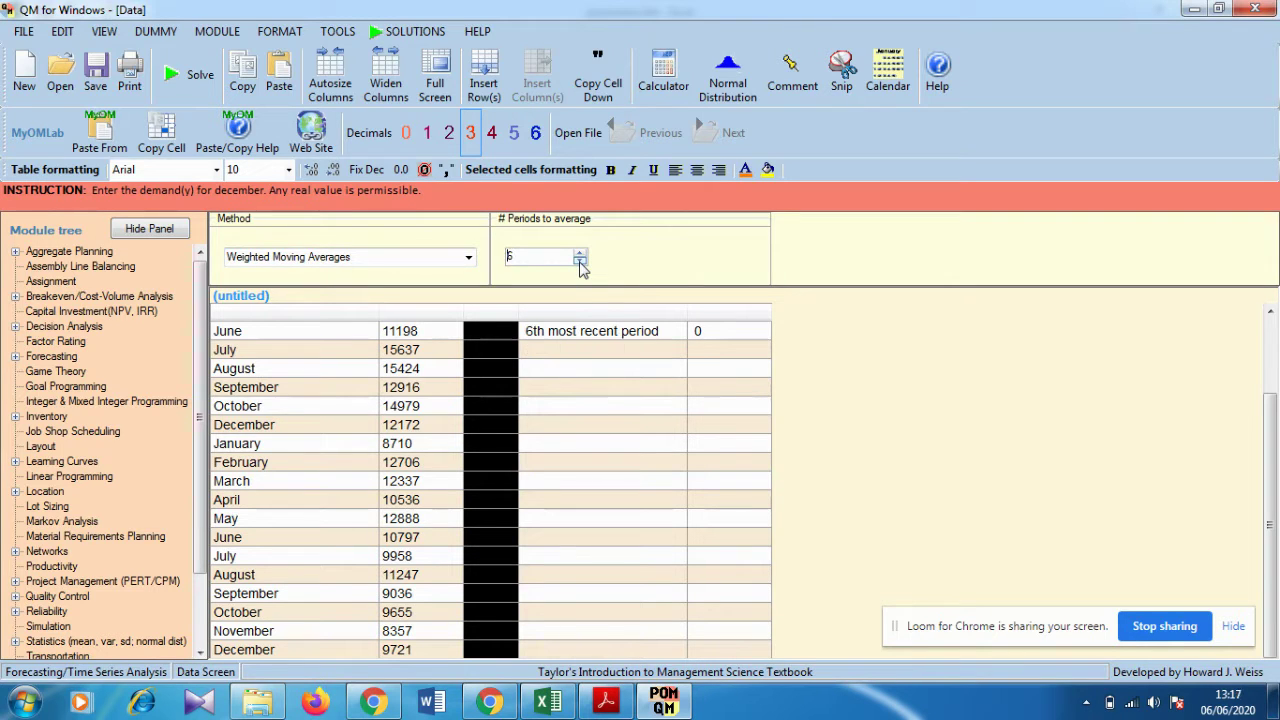
pyautogui.click(579, 261)
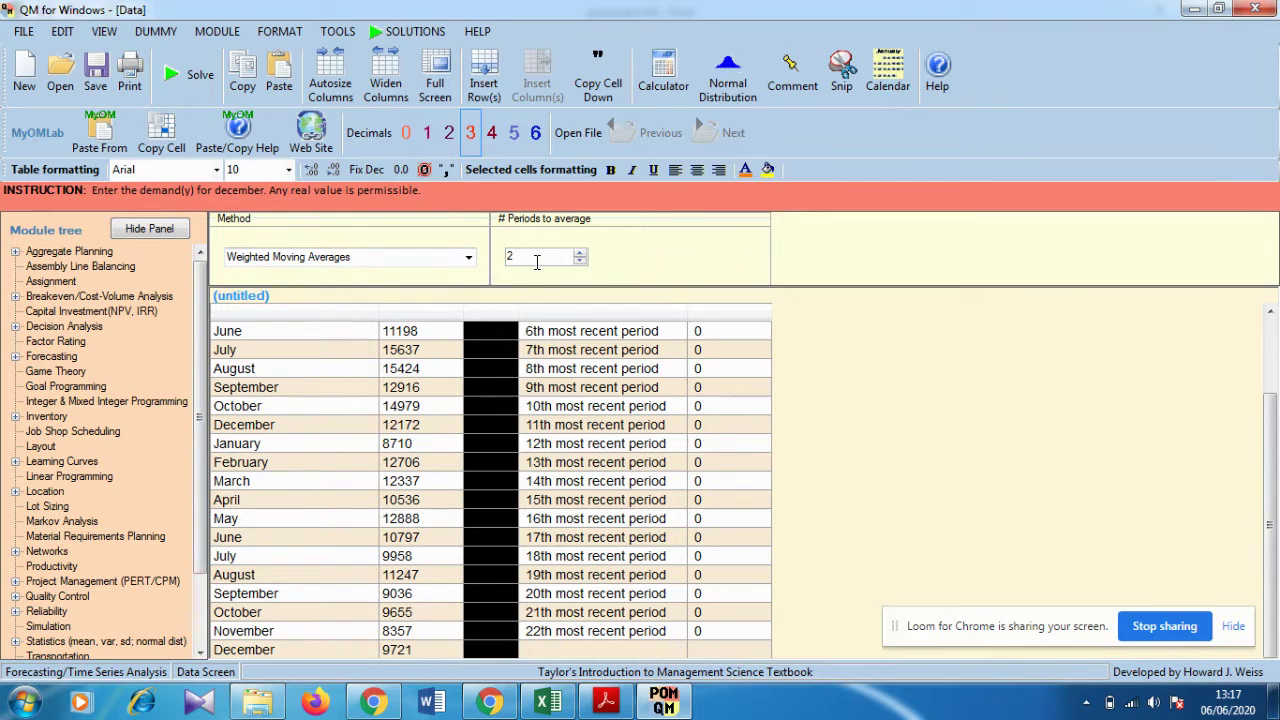
pyautogui.click(188, 75)
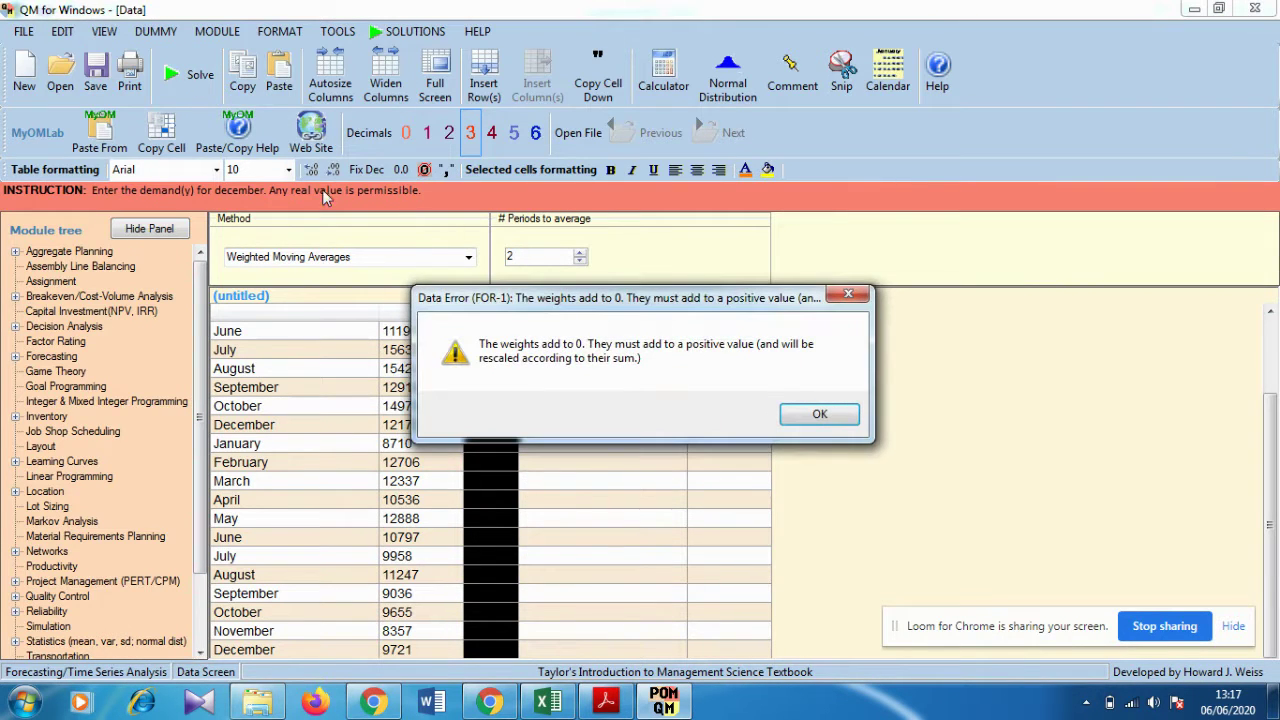
pyautogui.click(810, 418)
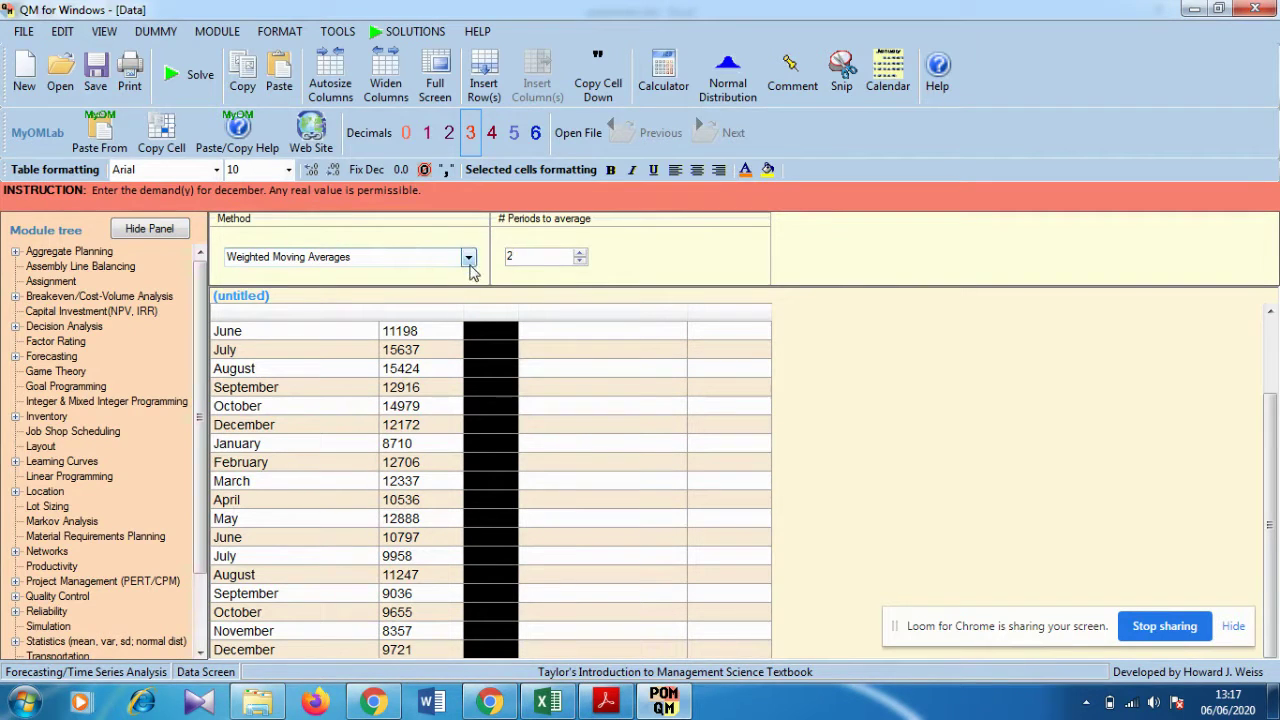
# Raise the number of periods to average to 8 for the weighted moving average
pyautogui.press('Up')
pyautogui.press('Up')
pyautogui.press('Up')
pyautogui.press('Up')
pyautogui.press('Up')
pyautogui.press('Up')
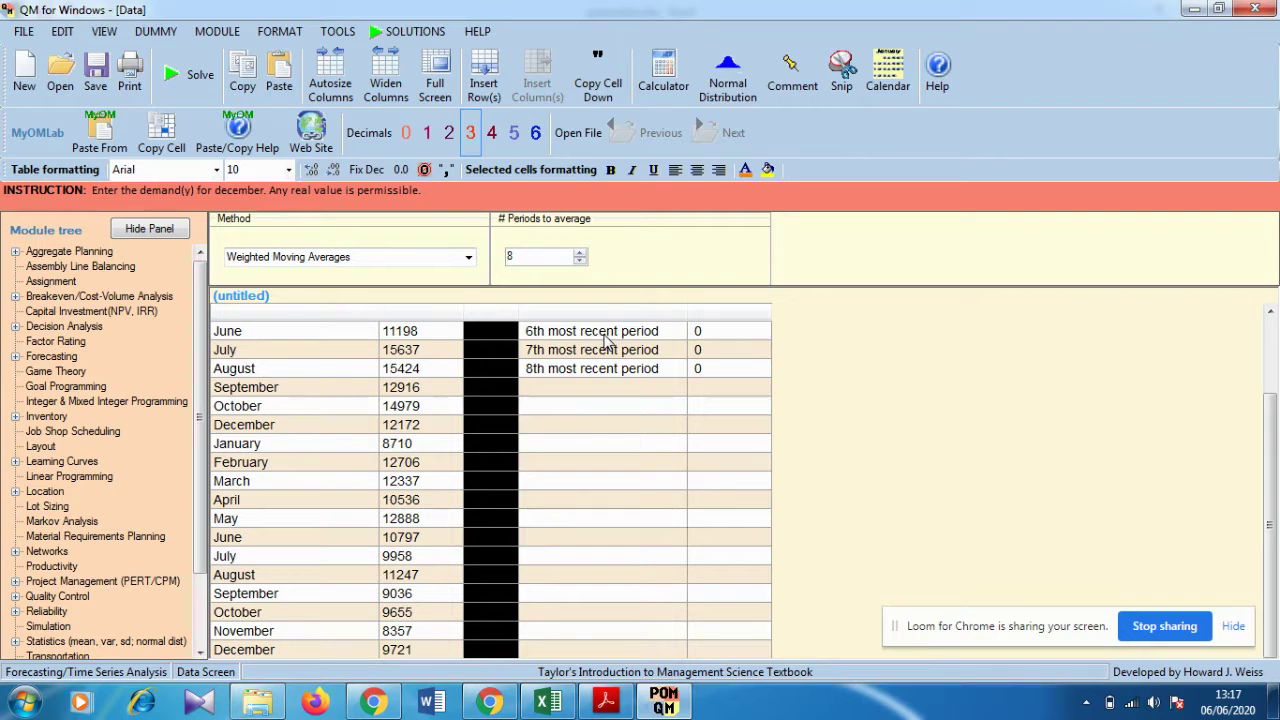
# Change the forecasting method to Exponential Smoothing and show the demand and forecast table from its first January row
pyautogui.click(468, 258)
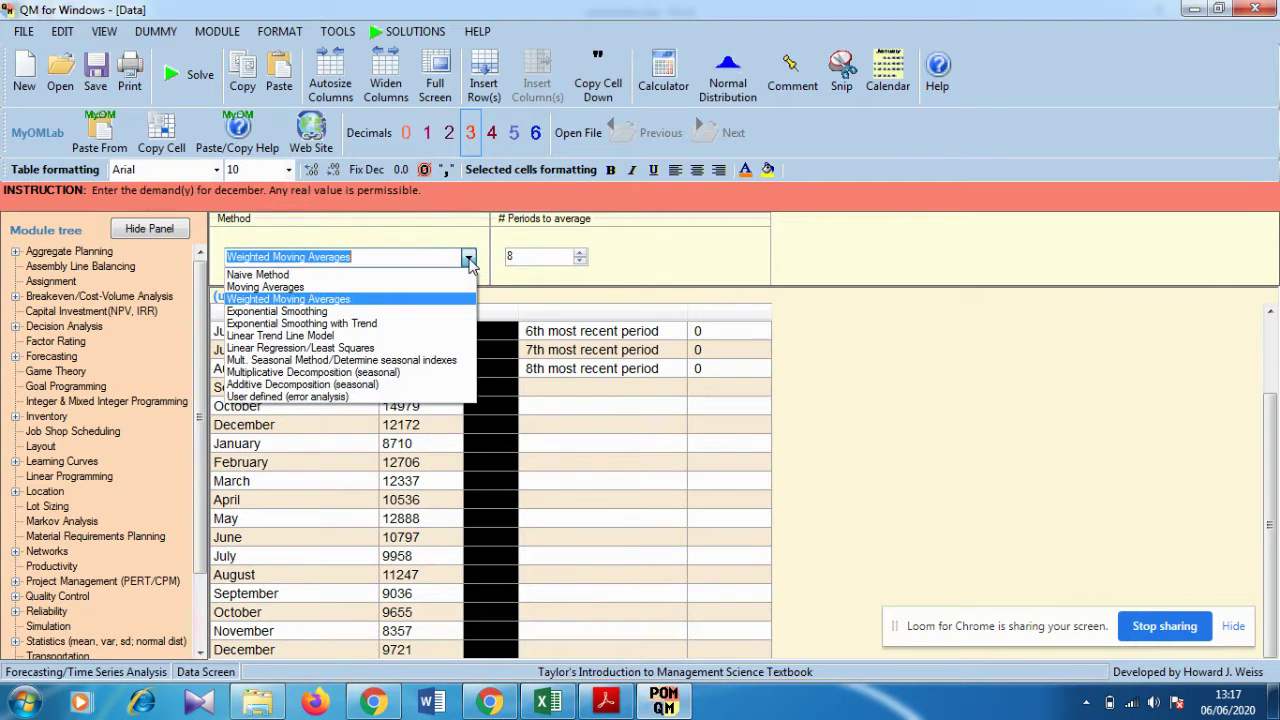
pyautogui.click(403, 312)
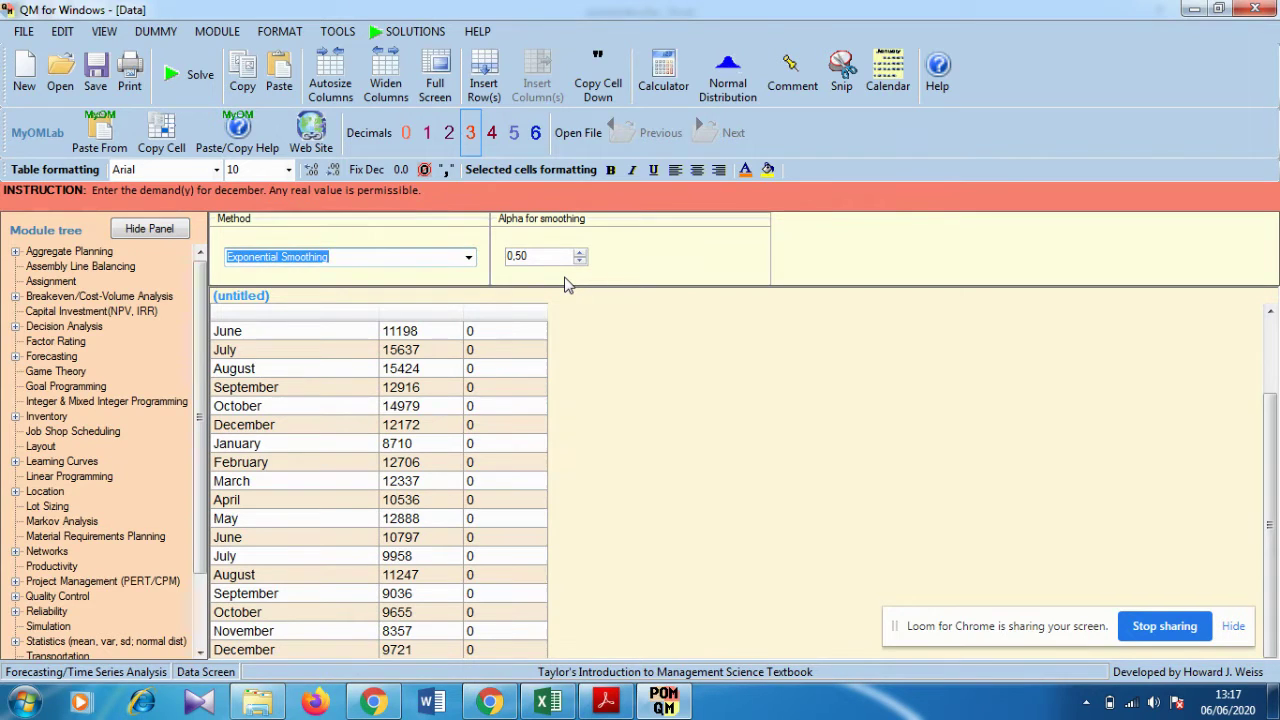
pyautogui.moveTo(1266, 440); pyautogui.dragTo(1267, 372)
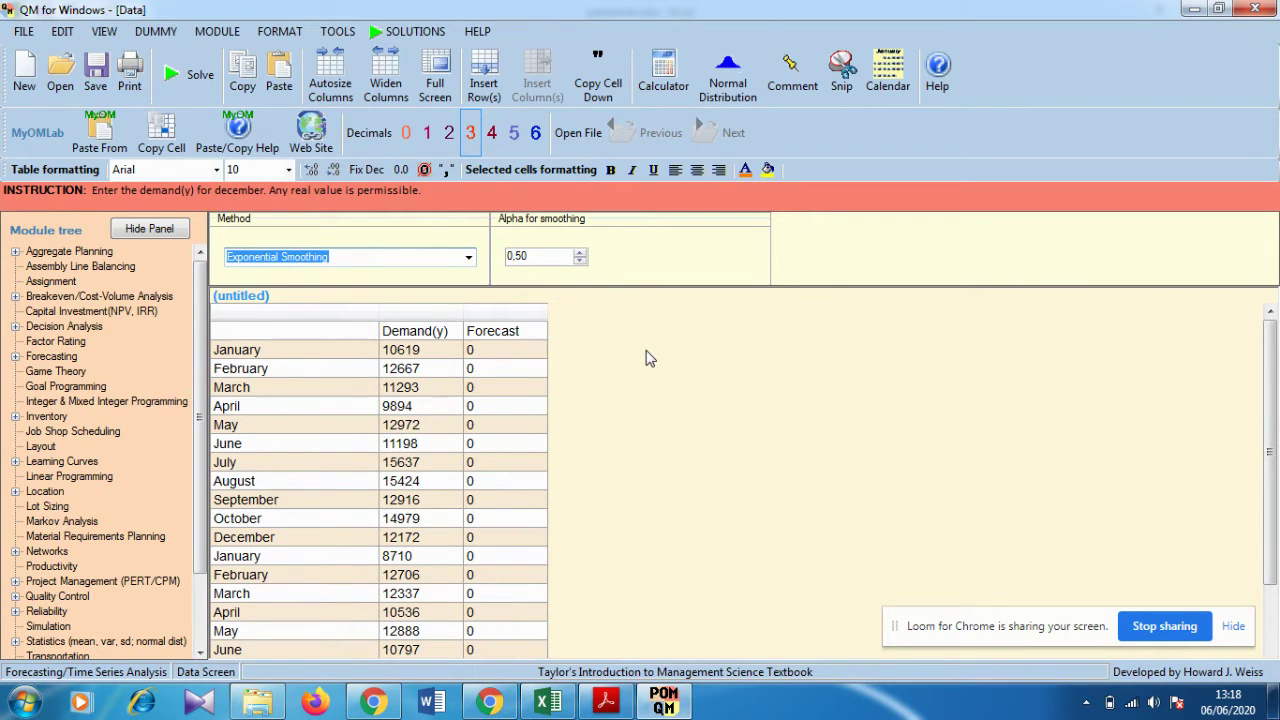
# Switch to Excel, examine the forecast and actual values for alpha 0,1 on the ts 0,1 sheet, and return to the POM sheet
pyautogui.click(547, 703)
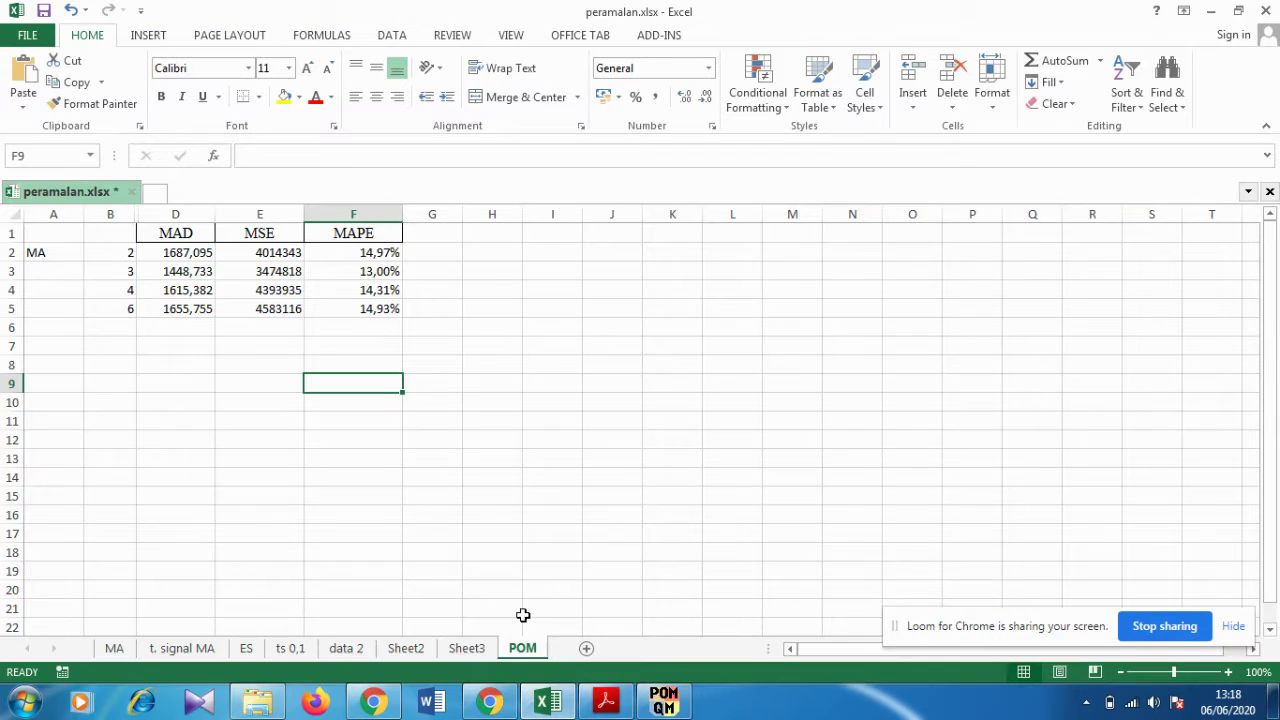
pyautogui.click(406, 648)
pyautogui.click(345, 648)
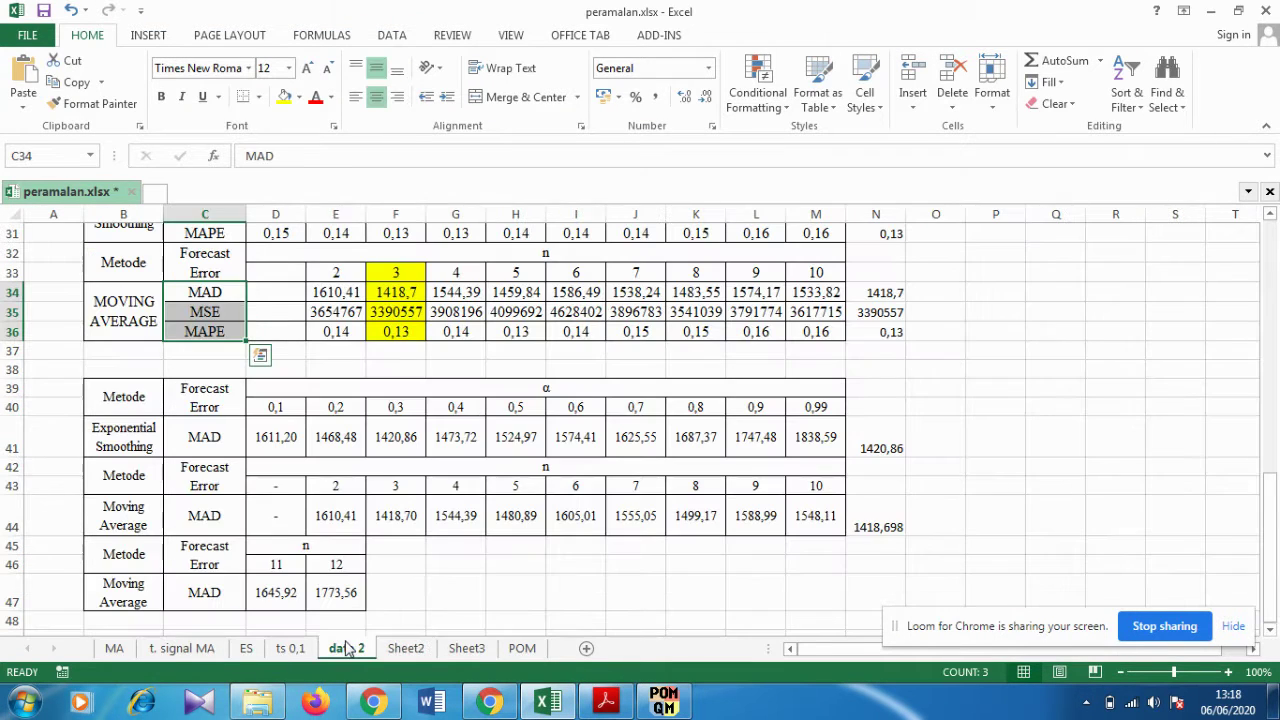
pyautogui.click(290, 648)
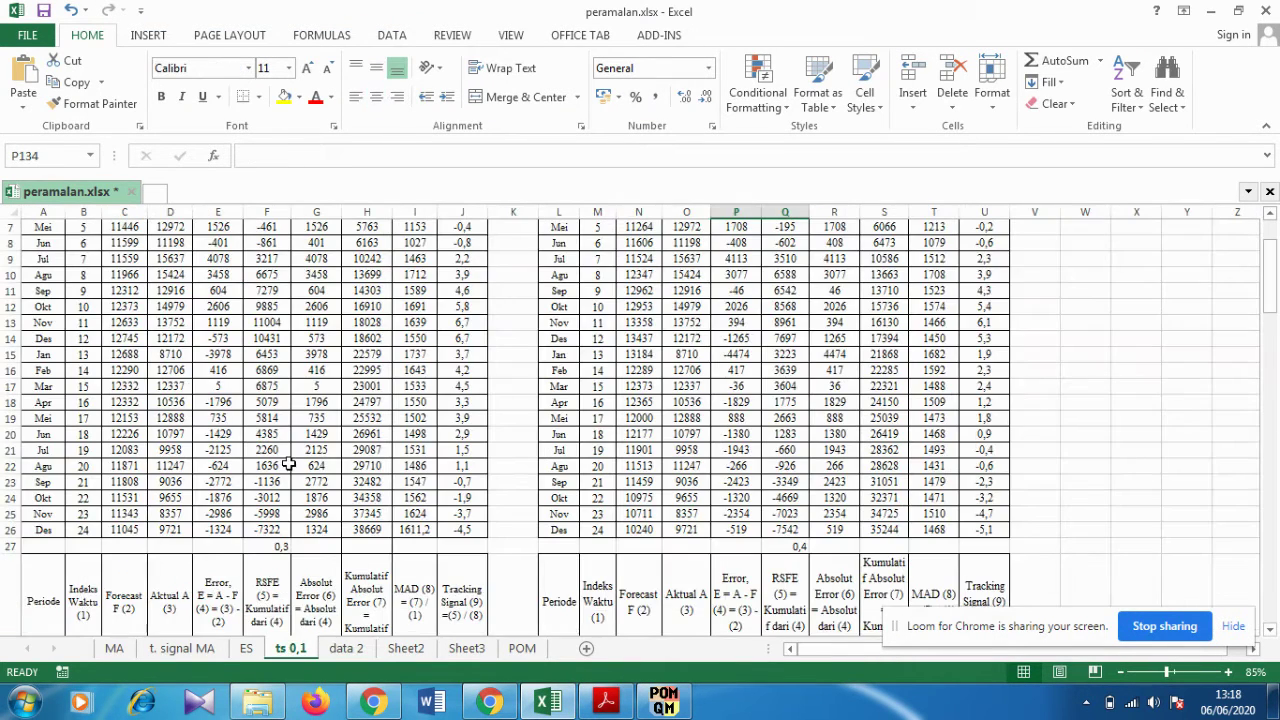
pyautogui.scroll(2, 288, 464)
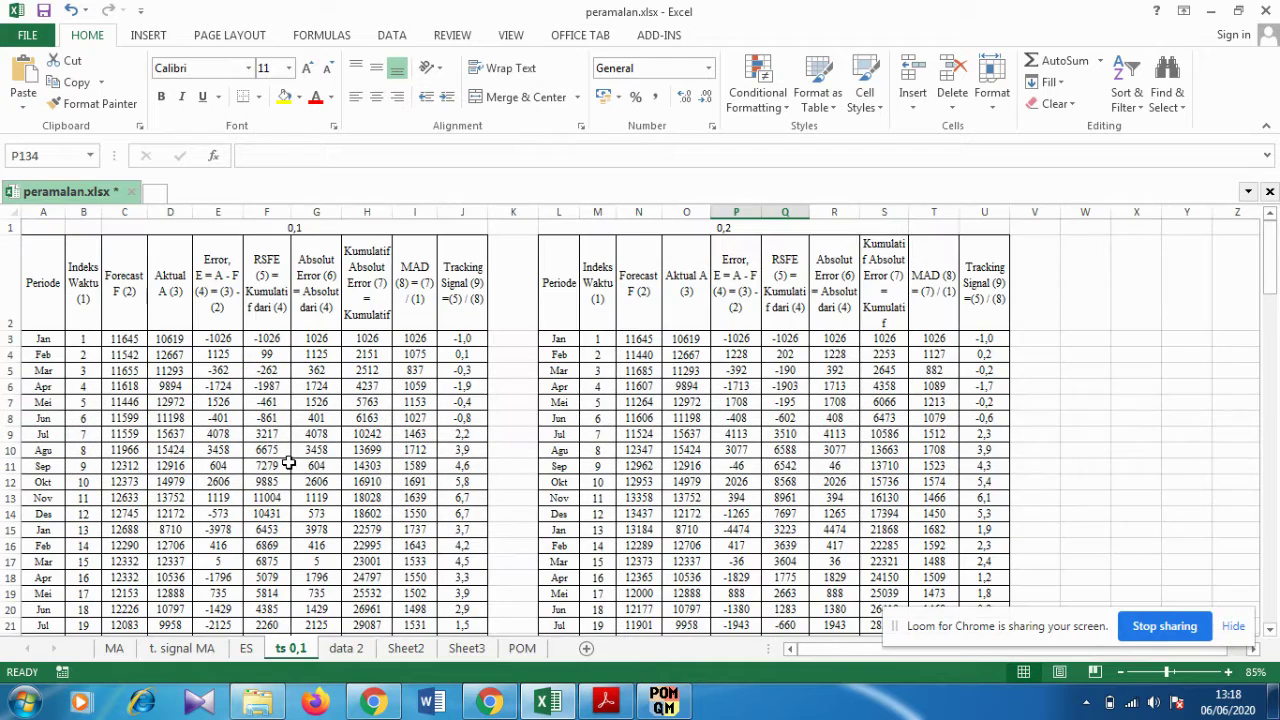
pyautogui.click(130, 339)
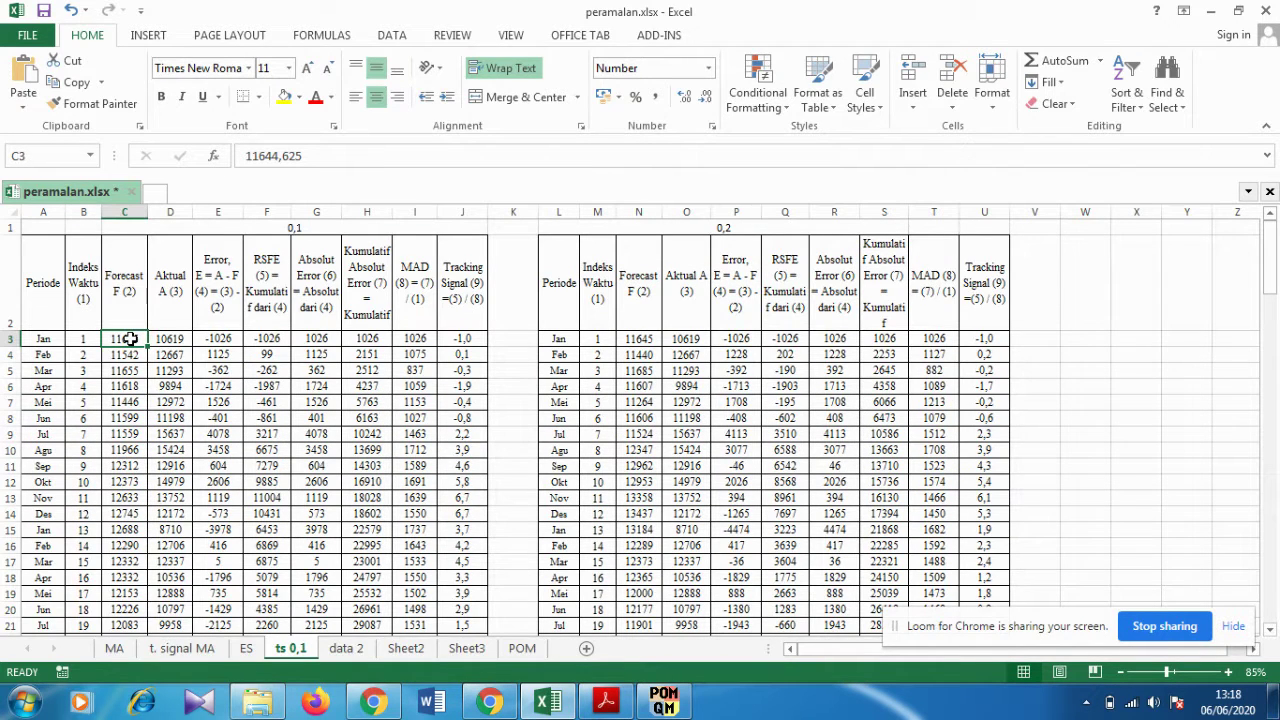
pyautogui.click(170, 339)
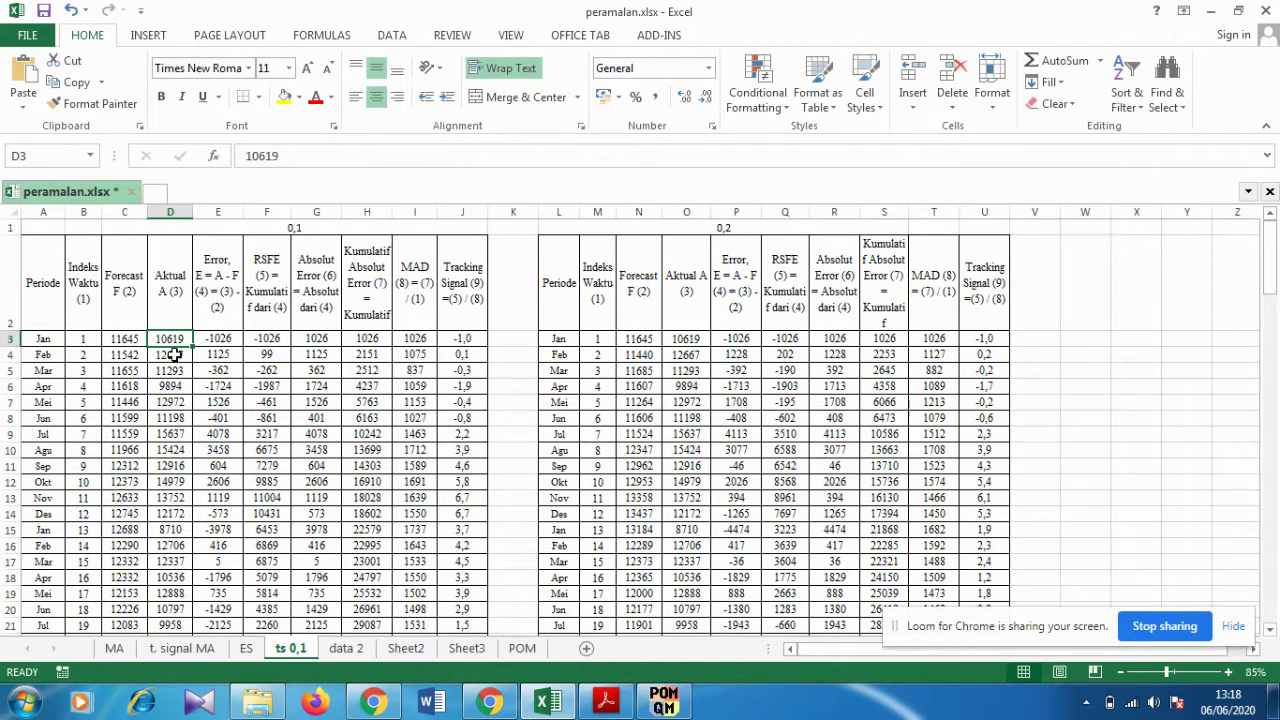
pyautogui.click(172, 355)
pyautogui.scroll(-6, 174, 372)
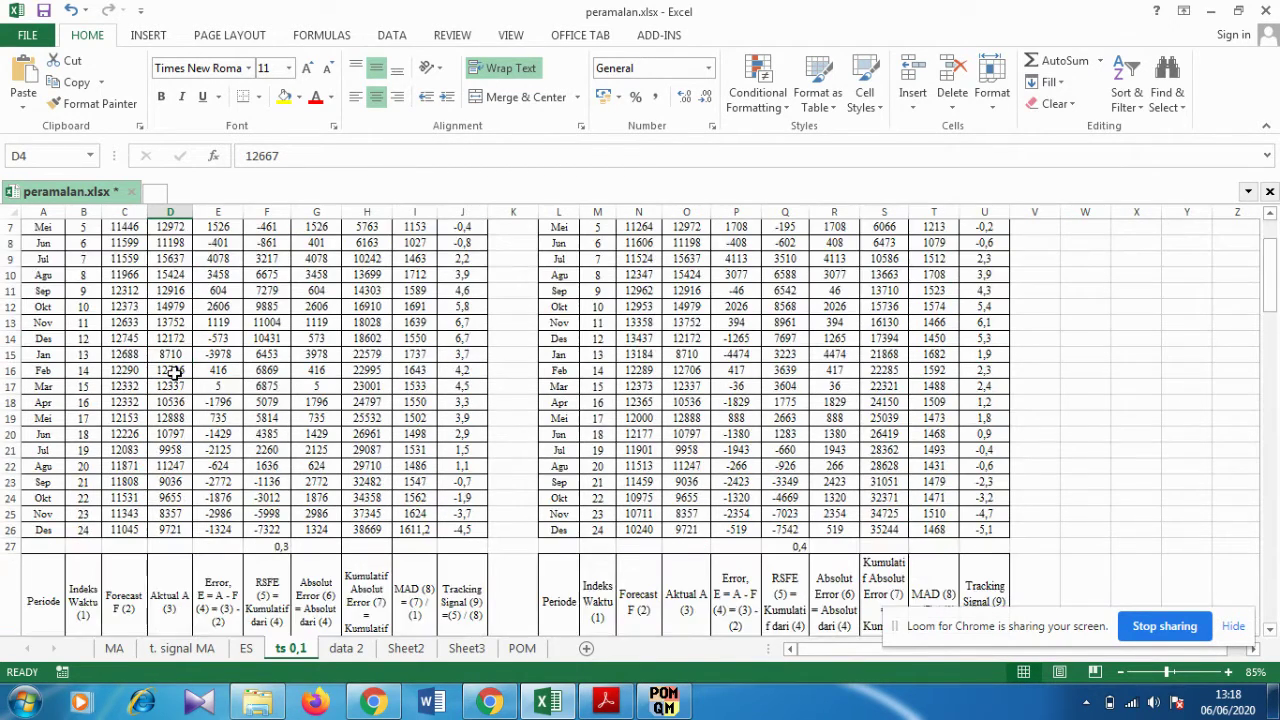
pyautogui.click(520, 652)
pyautogui.click(255, 398)
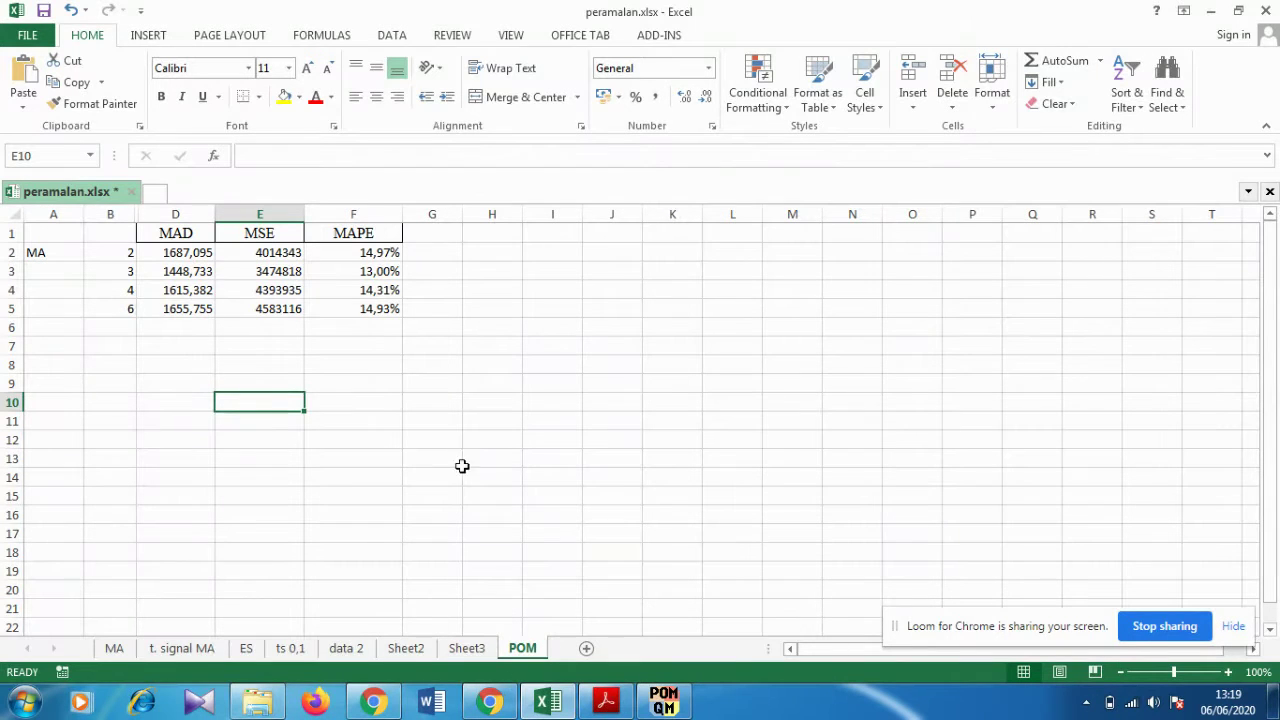
# Examine the January forecast and actual values for alpha 0,1 on the ts 0,1 sheet
pyautogui.click(97, 340)
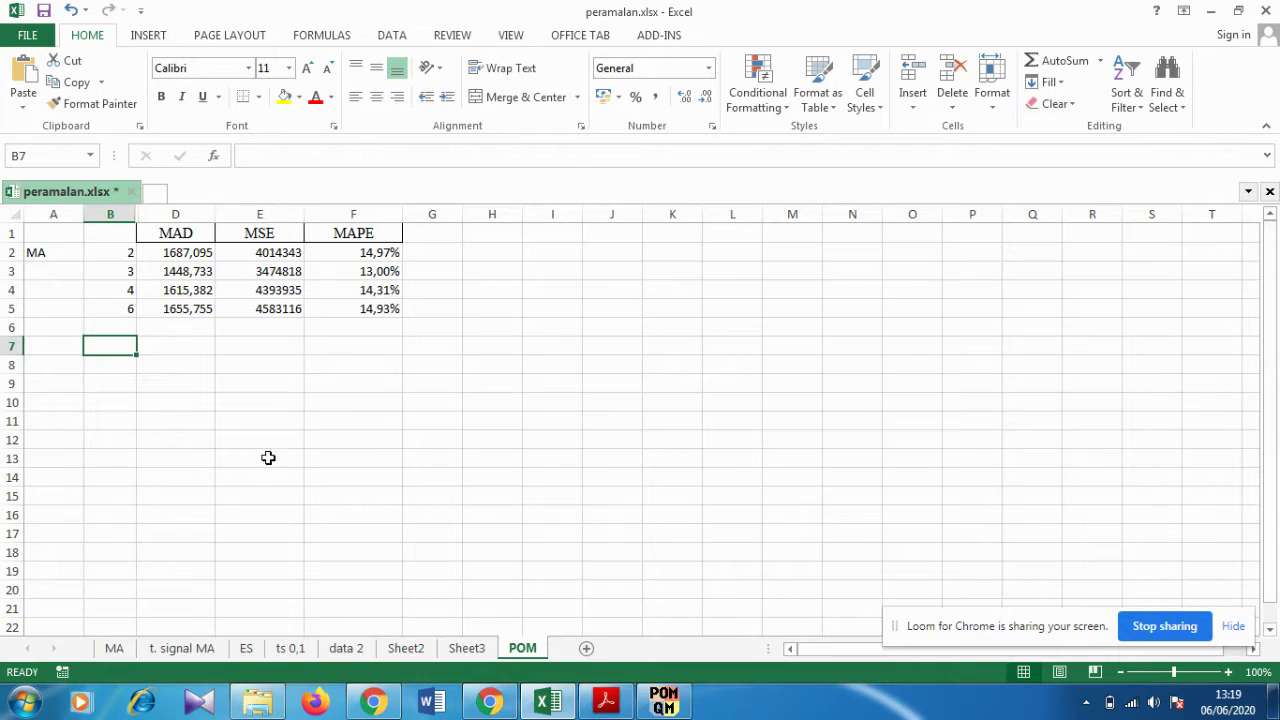
pyautogui.click(342, 648)
pyautogui.click(290, 648)
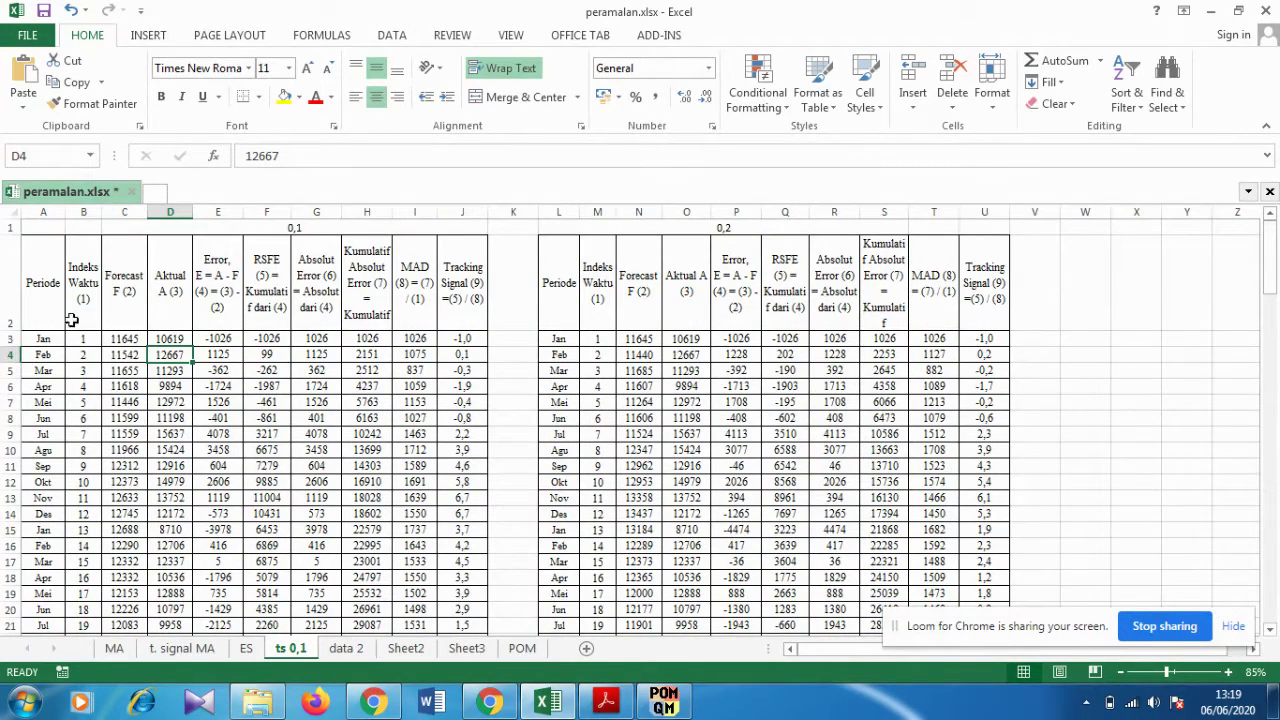
pyautogui.click(133, 340)
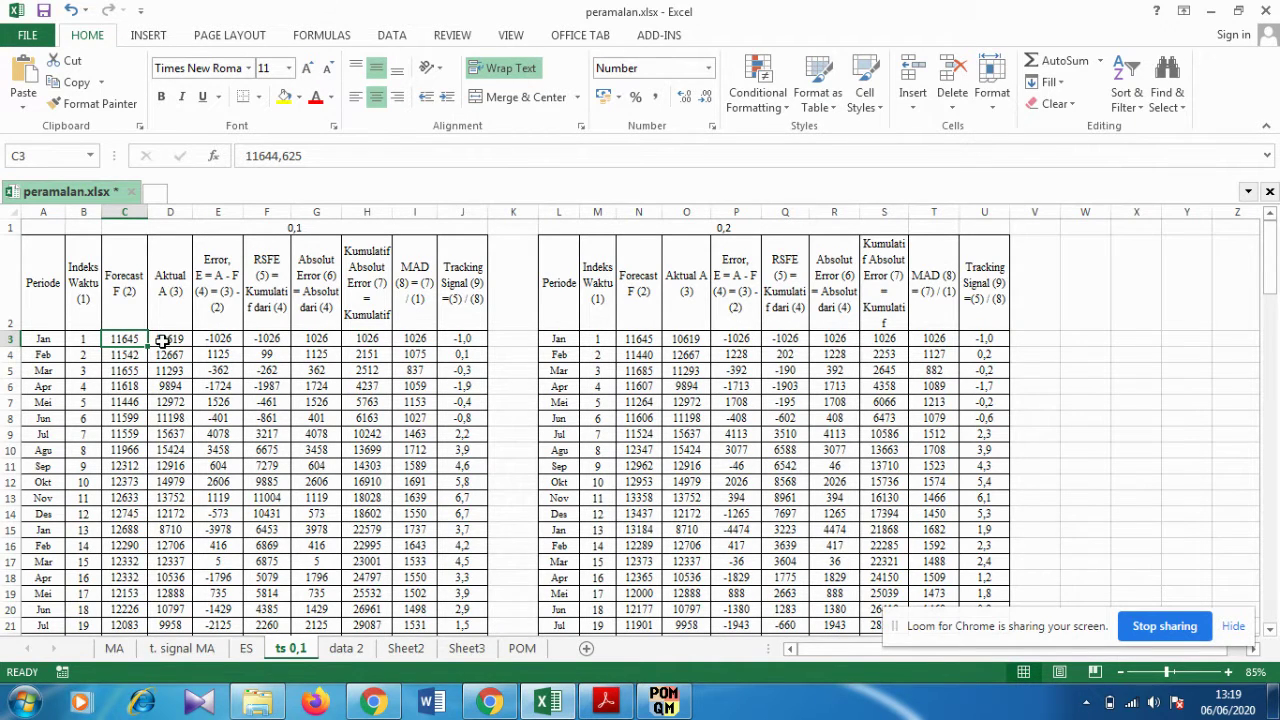
pyautogui.click(162, 341)
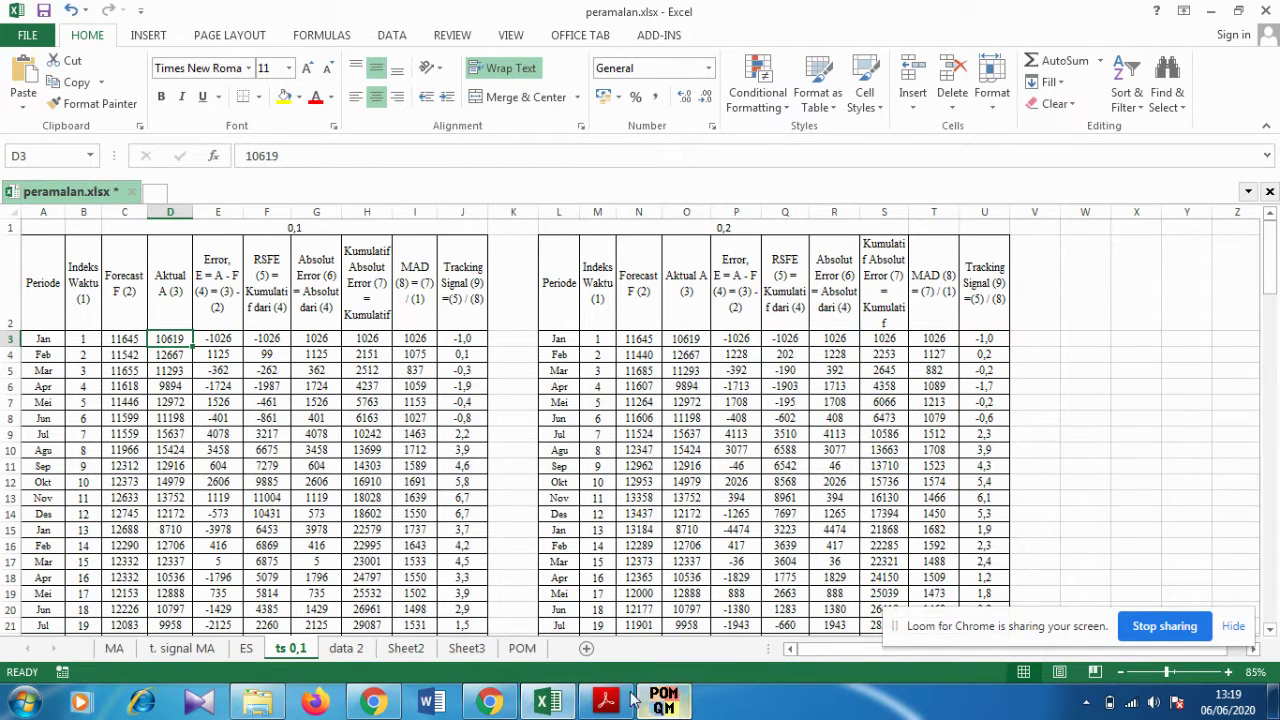
# Switch to QM for Windows and solve the exponential smoothing forecast with an alpha of 0.1
pyautogui.click(664, 701)
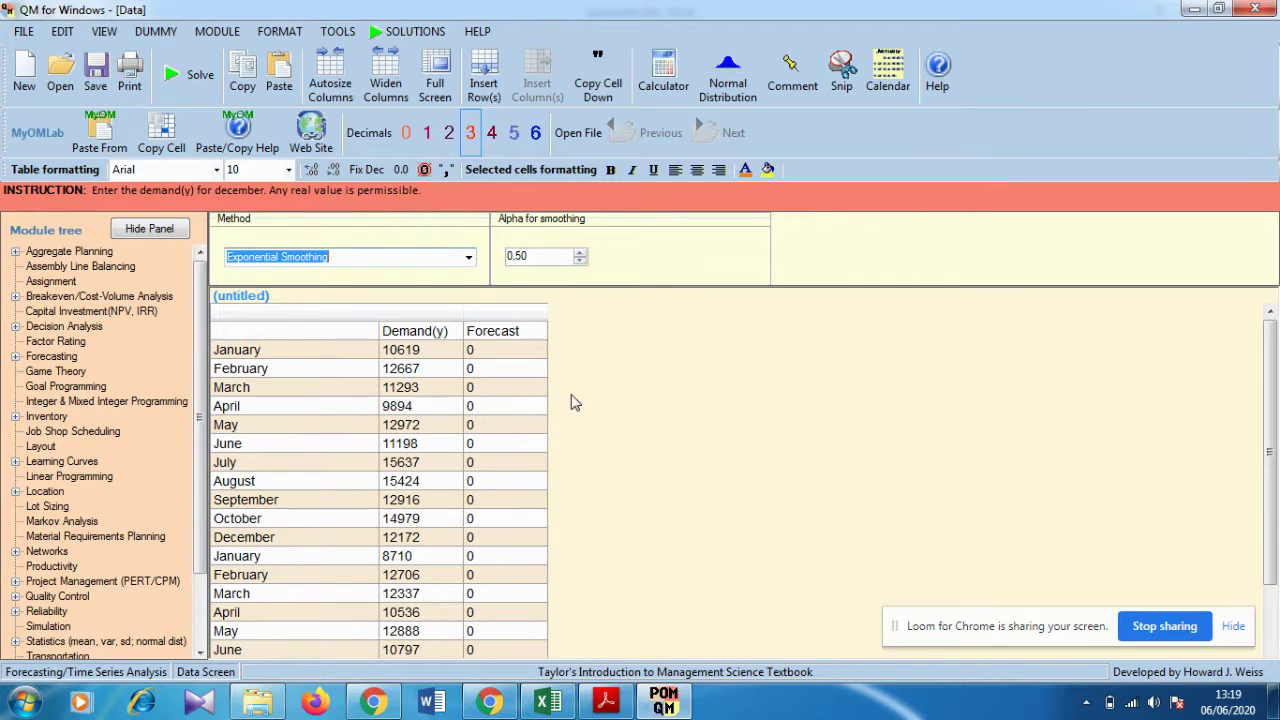
pyautogui.click(579, 261)
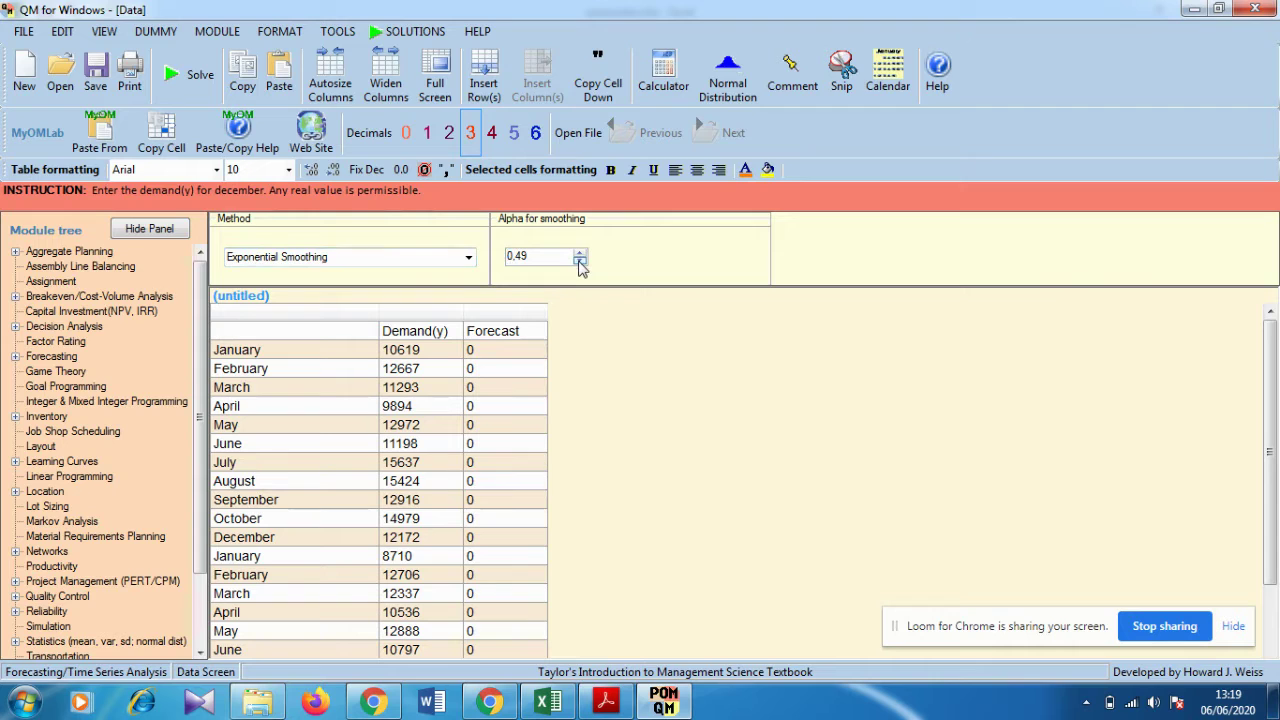
pyautogui.click(580, 252)
pyautogui.click(580, 252)
pyautogui.click(580, 252)
pyautogui.click(580, 252)
pyautogui.moveTo(527, 257); pyautogui.dragTo(519, 257)
pyautogui.write('1')
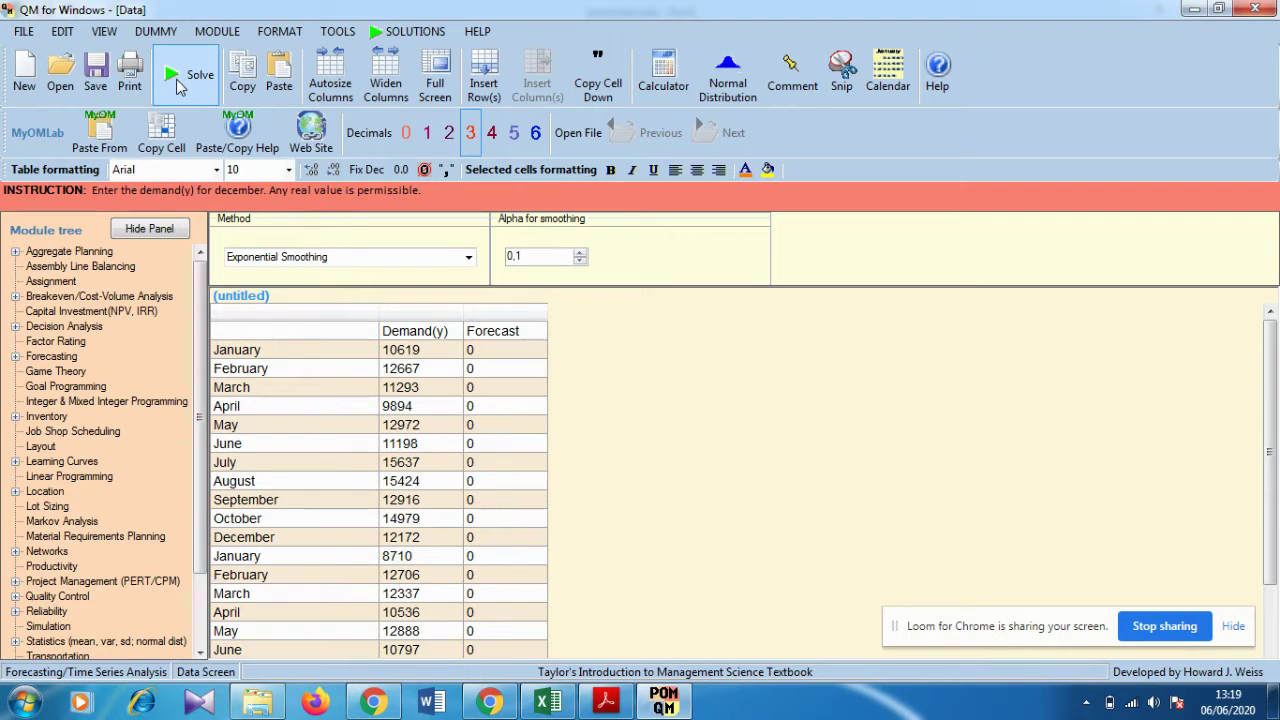
pyautogui.click(176, 79)
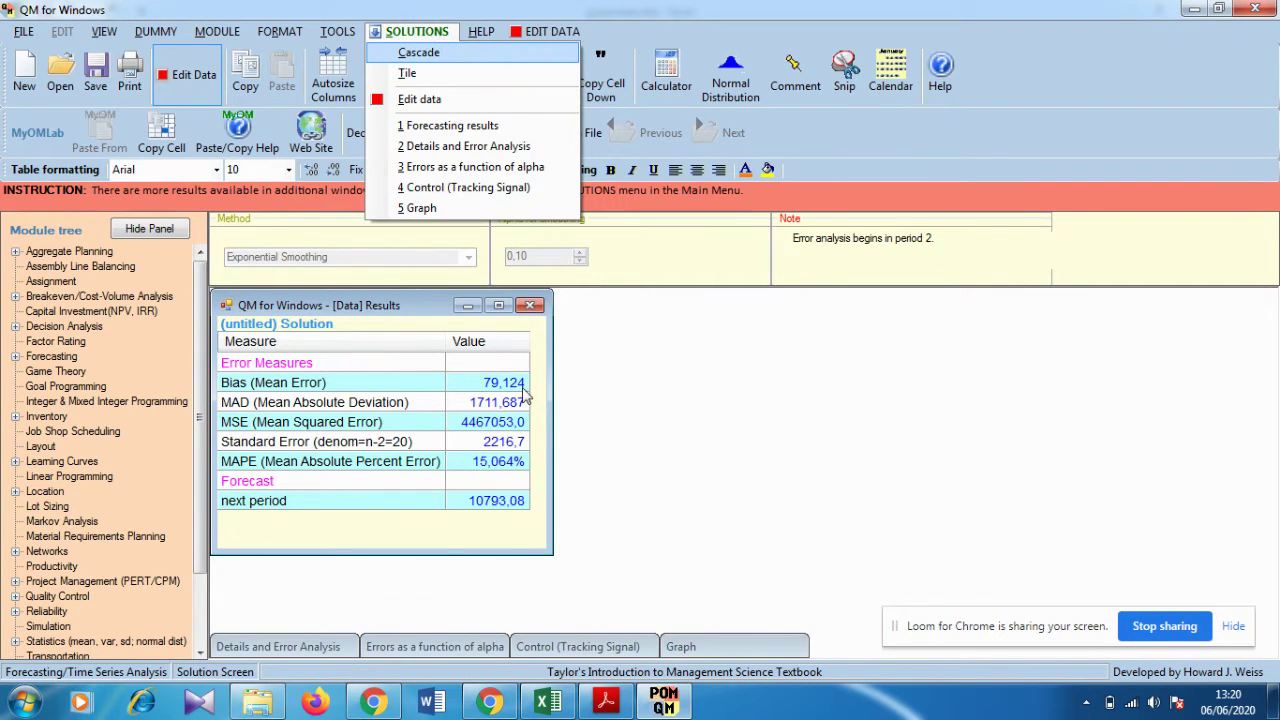
# Open the Details and Error Analysis of the exponential smoothing solution and examine the March forecast
pyautogui.click(675, 425)
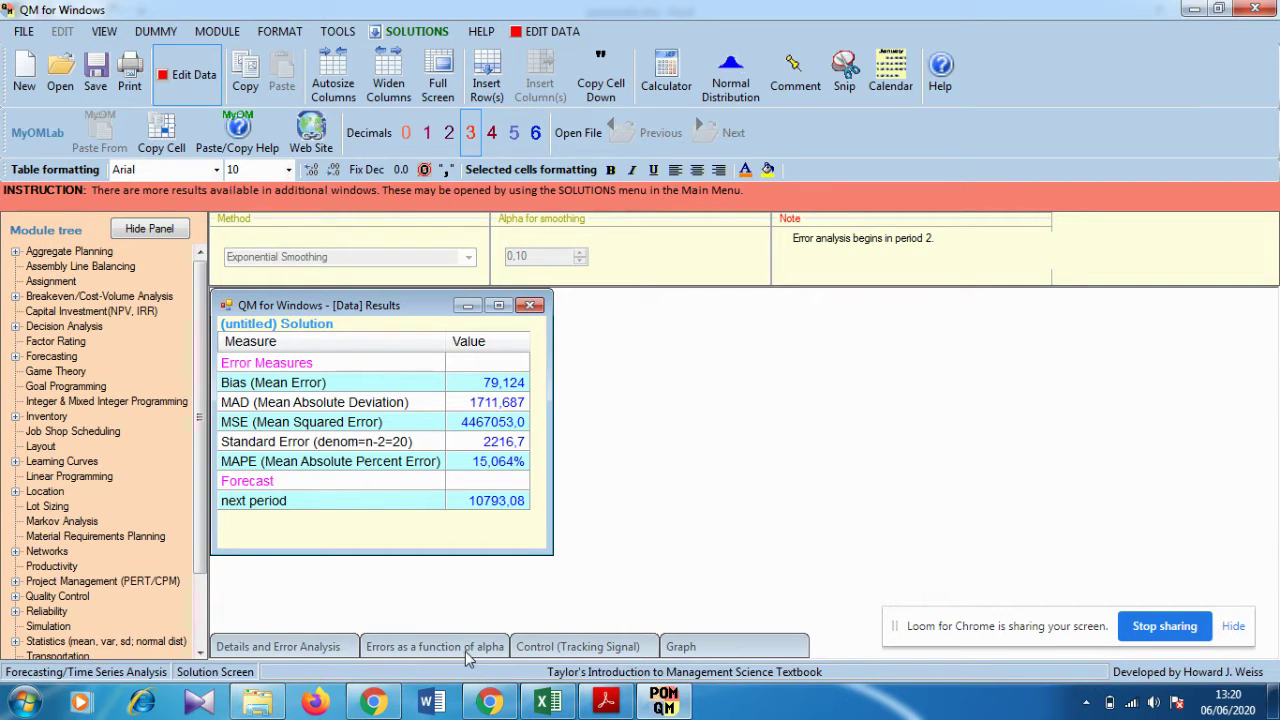
pyautogui.click(318, 650)
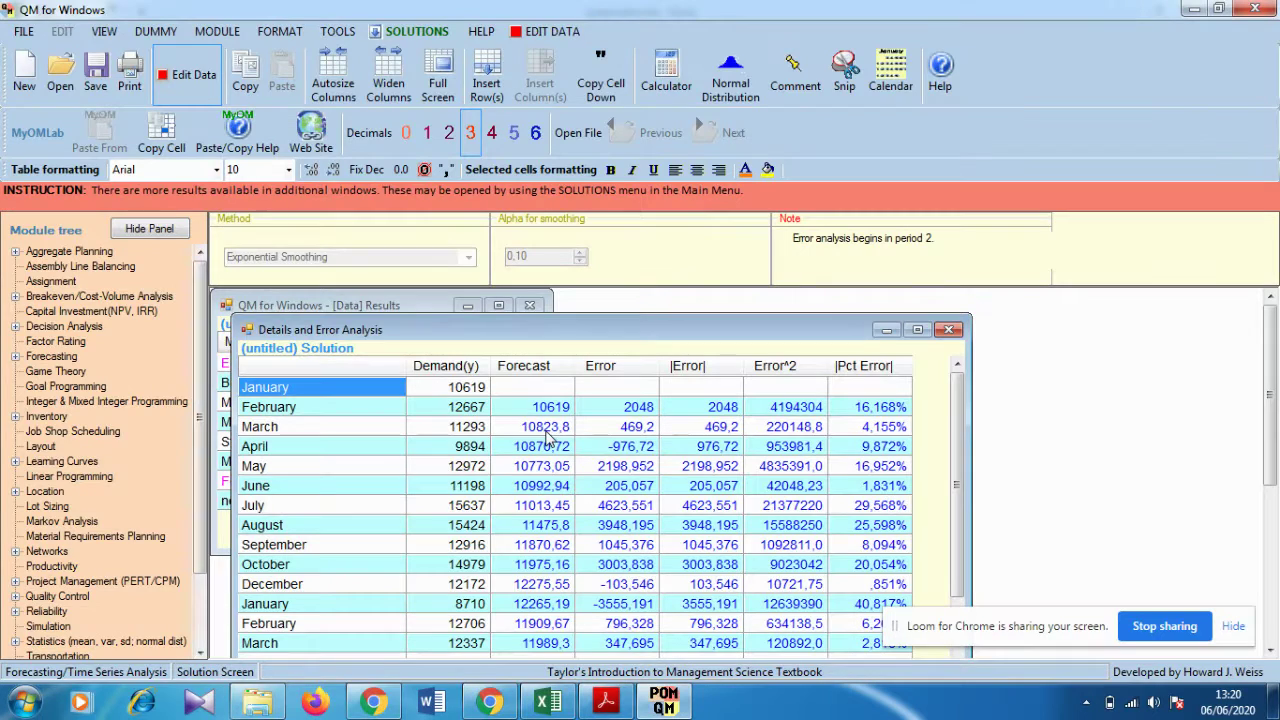
pyautogui.click(560, 430)
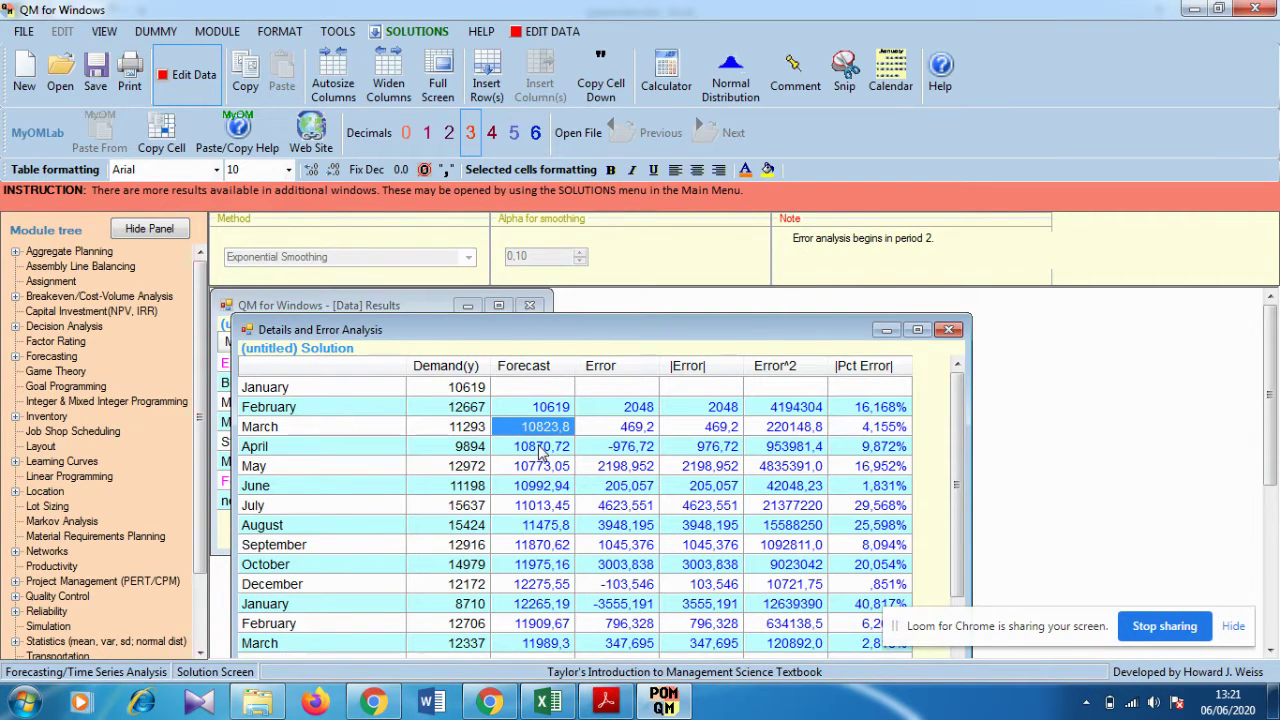
# Switch to Excel and bring up the POM sheet with the MAD, MSE and MAPE comparison table
pyautogui.click(547, 703)
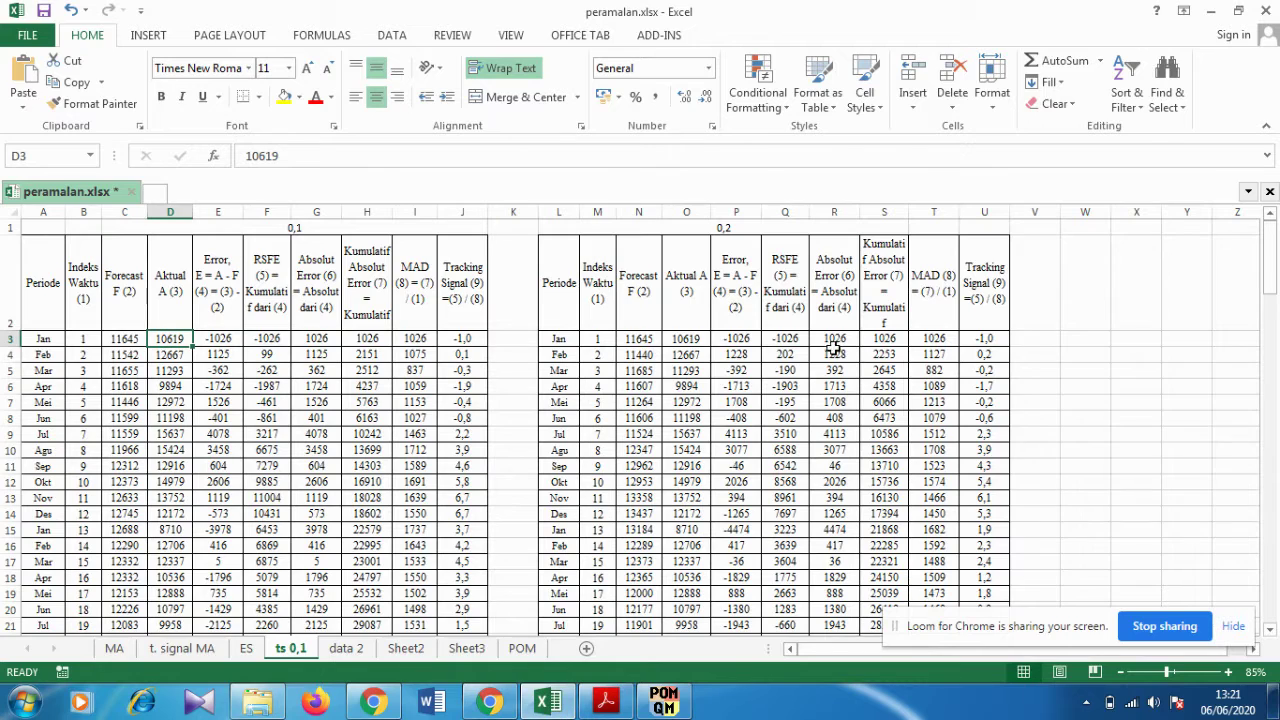
pyautogui.click(522, 648)
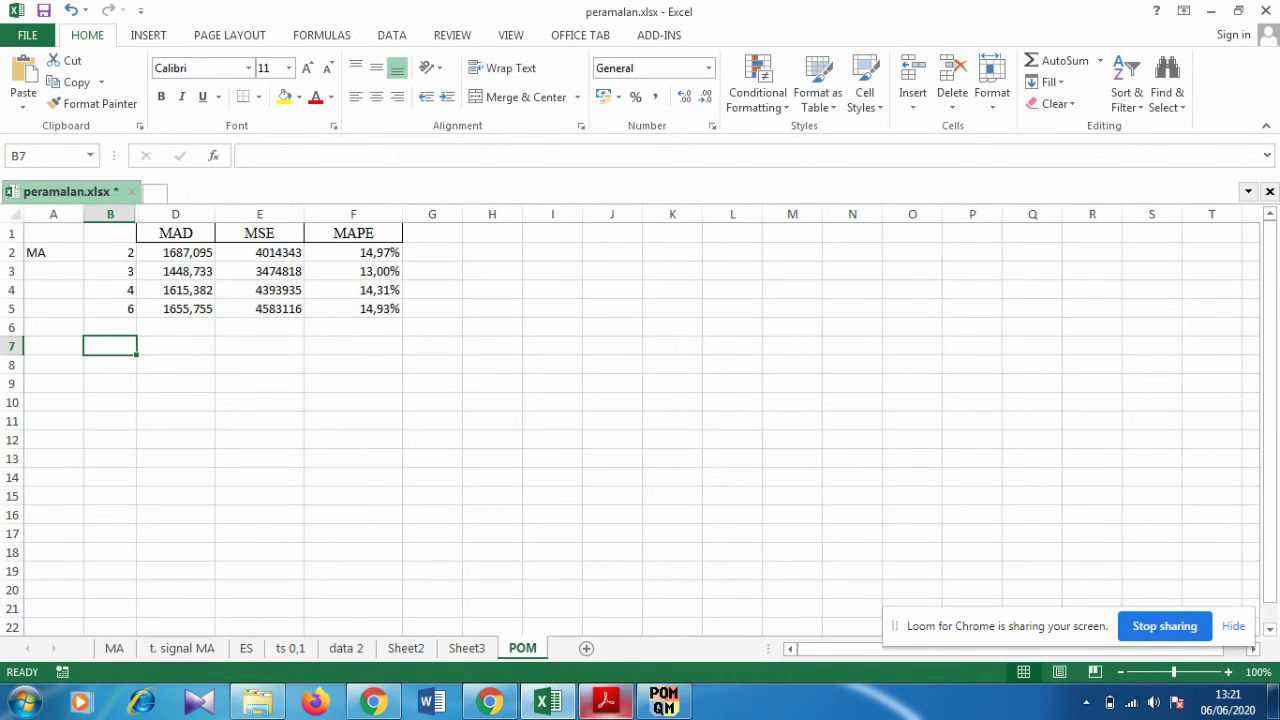
pyautogui.click(553, 705)
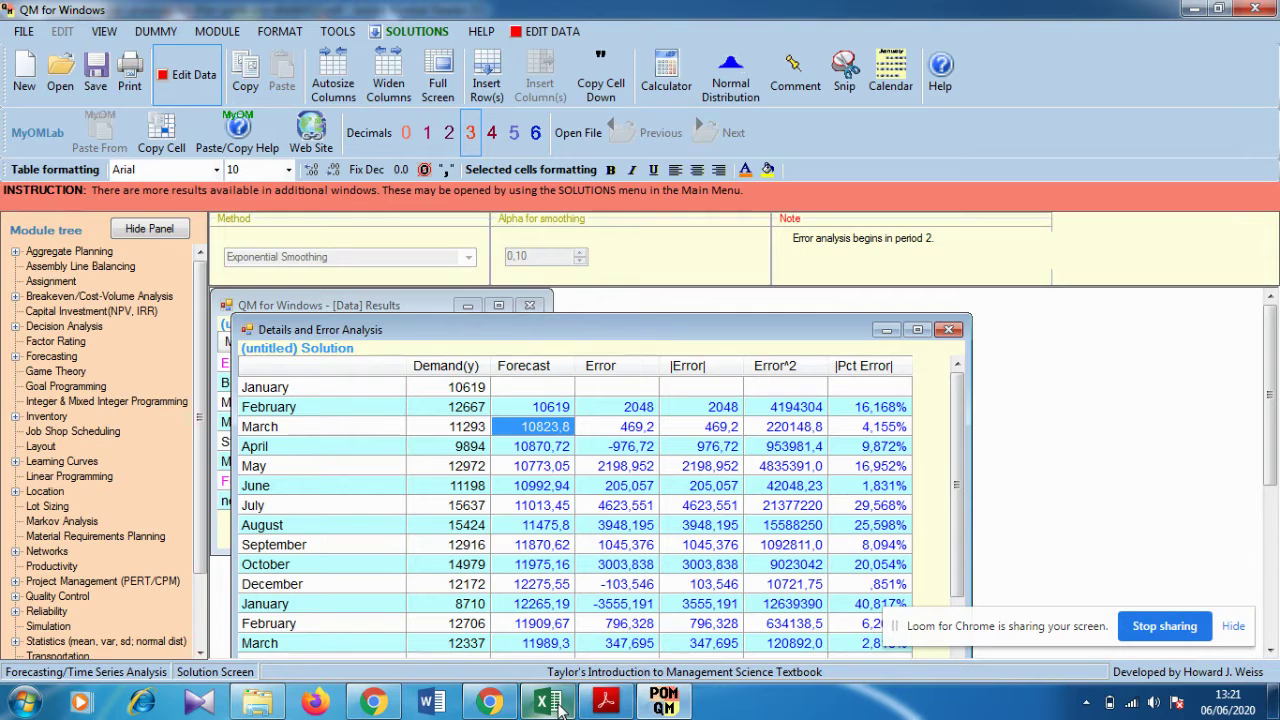
# Switch to the Excel workbook and enter 10619 in B9 and 12667 in B10 of the POM sheet
pyautogui.click(553, 705)
pyautogui.click(129, 388)
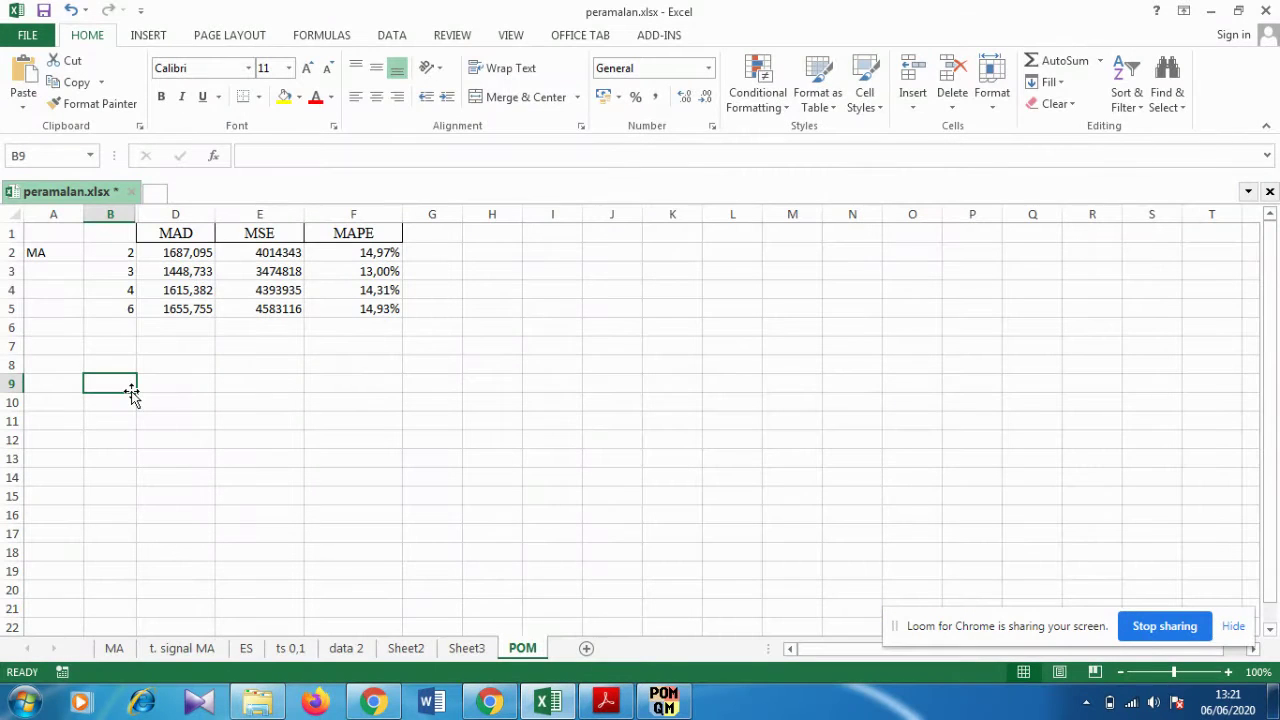
pyautogui.write('106')
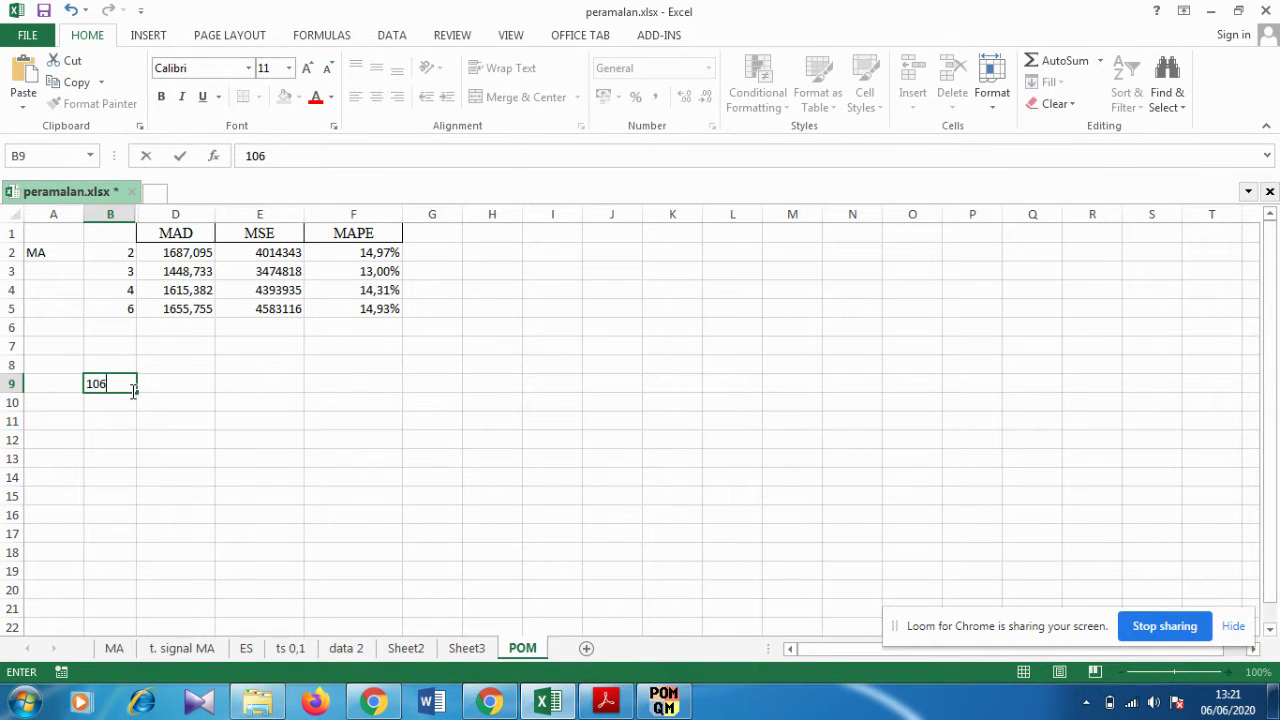
pyautogui.write('19')
pyautogui.press('Return')
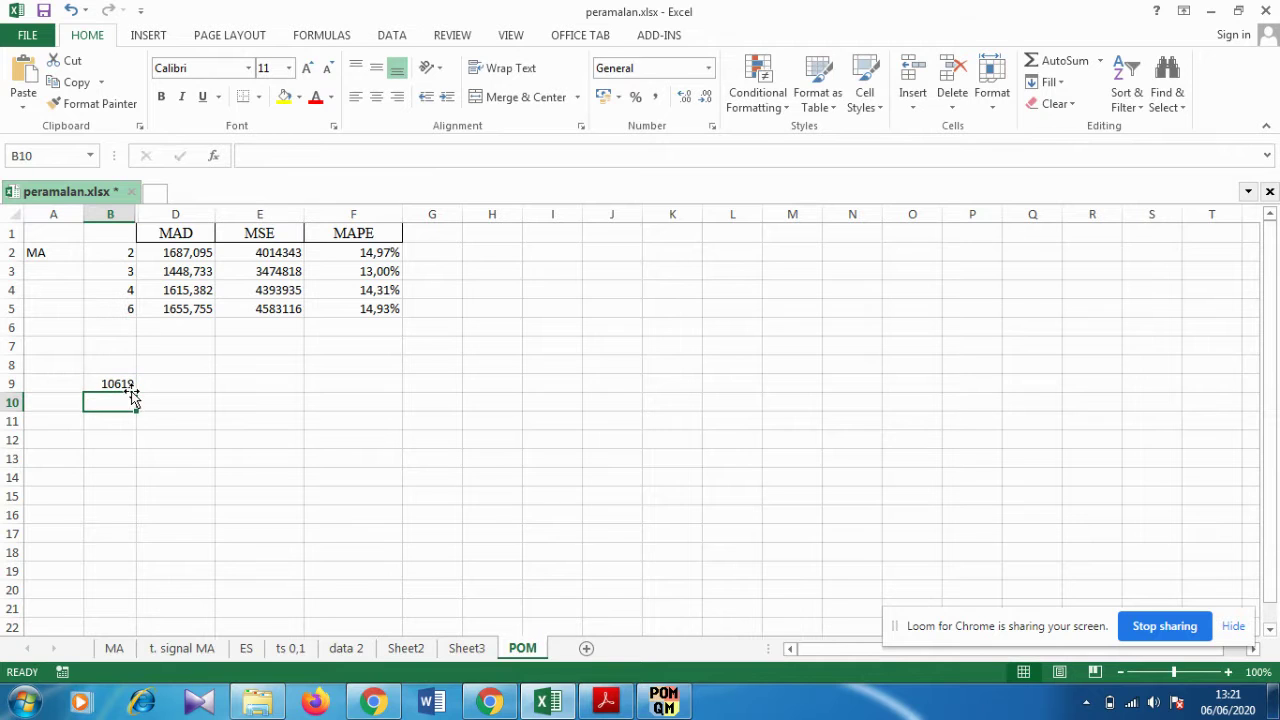
pyautogui.click(549, 705)
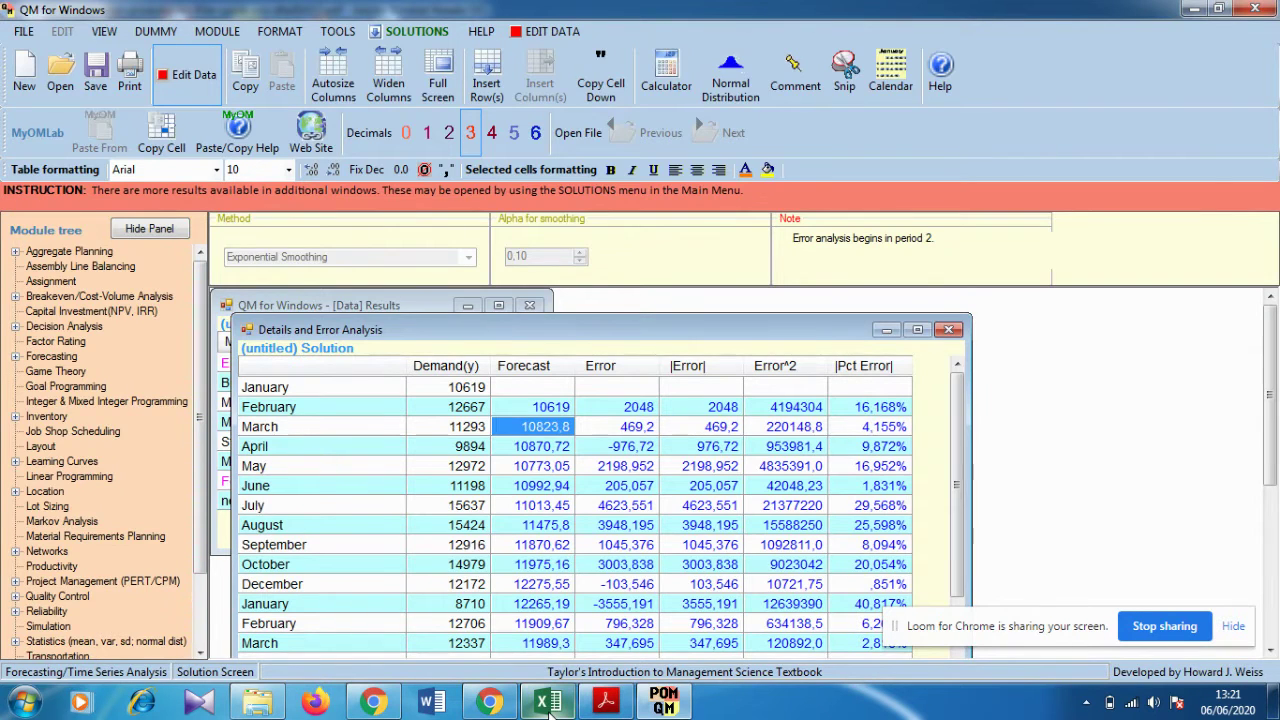
pyautogui.click(549, 705)
pyautogui.write('12')
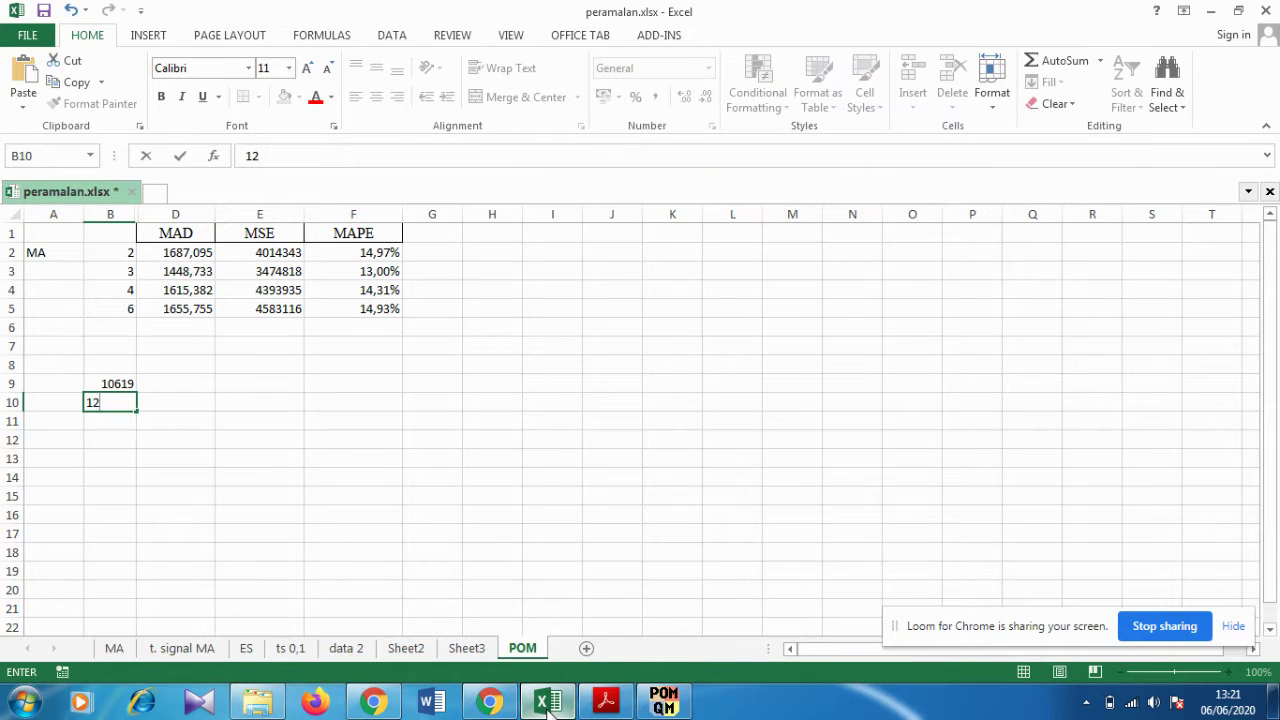
pyautogui.write('667')
pyautogui.press('Return')
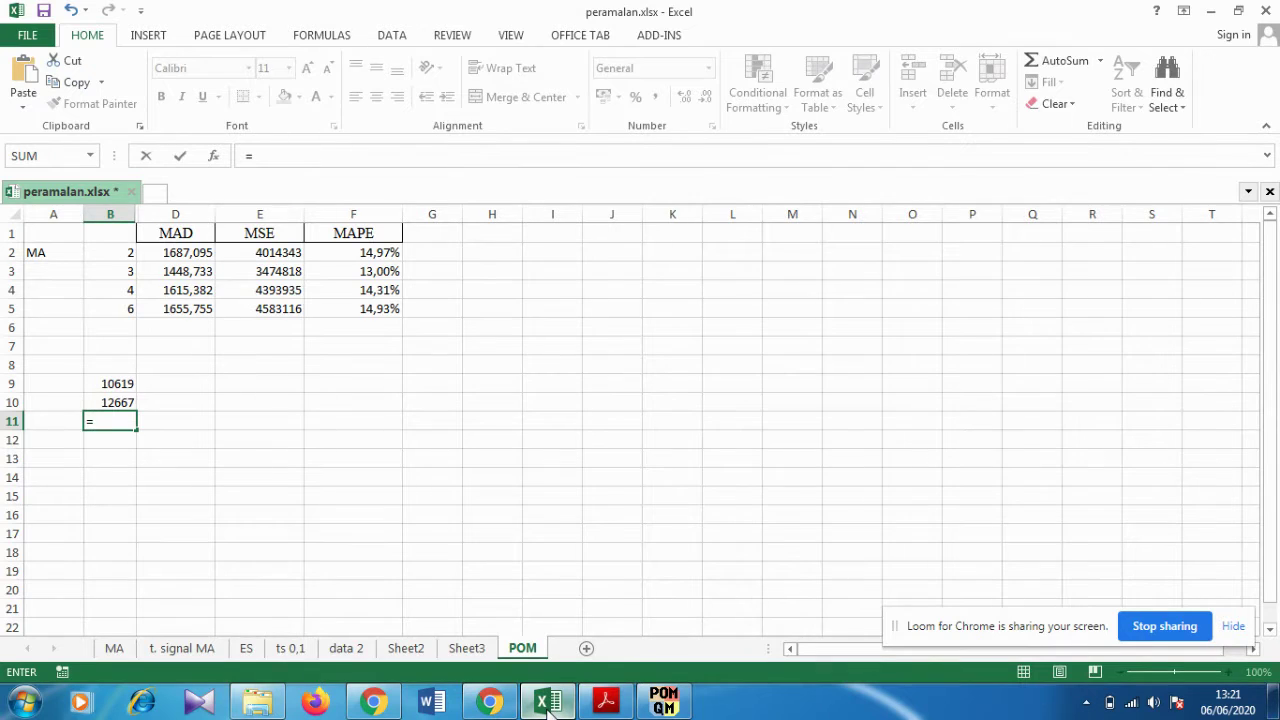
# Calculate the smoothed forecast in B11 with the formula =B9+(0,1*(B10-B9)), using a decimal comma
pyautogui.click(108, 390)
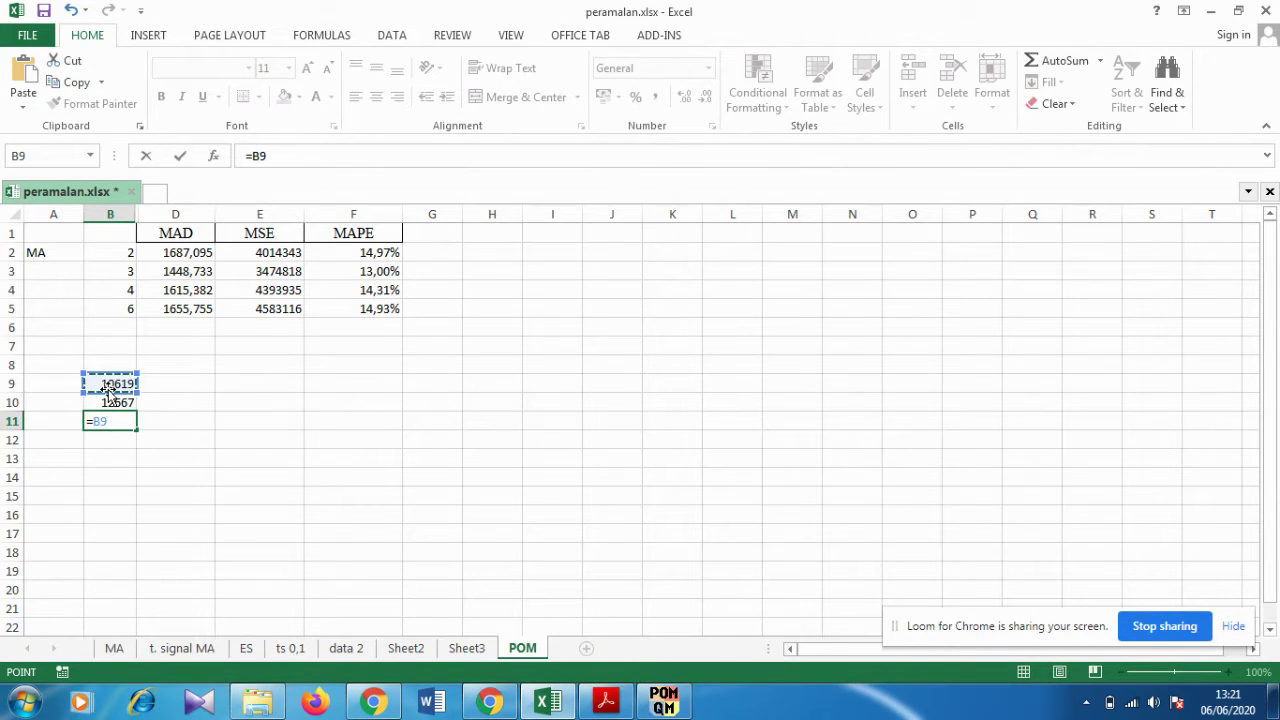
pyautogui.write('+(0.1*(')
pyautogui.click(103, 403)
pyautogui.write('-')
pyautogui.click(113, 383)
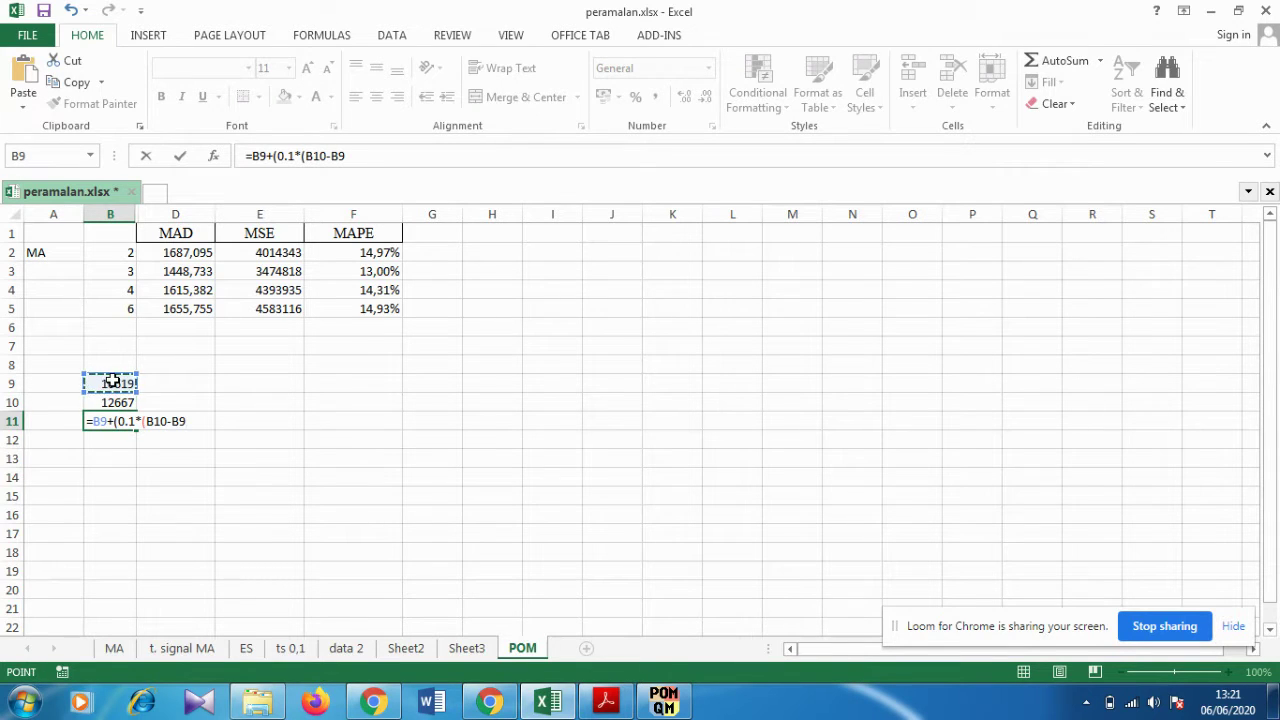
pyautogui.write('))')
pyautogui.press('Return')
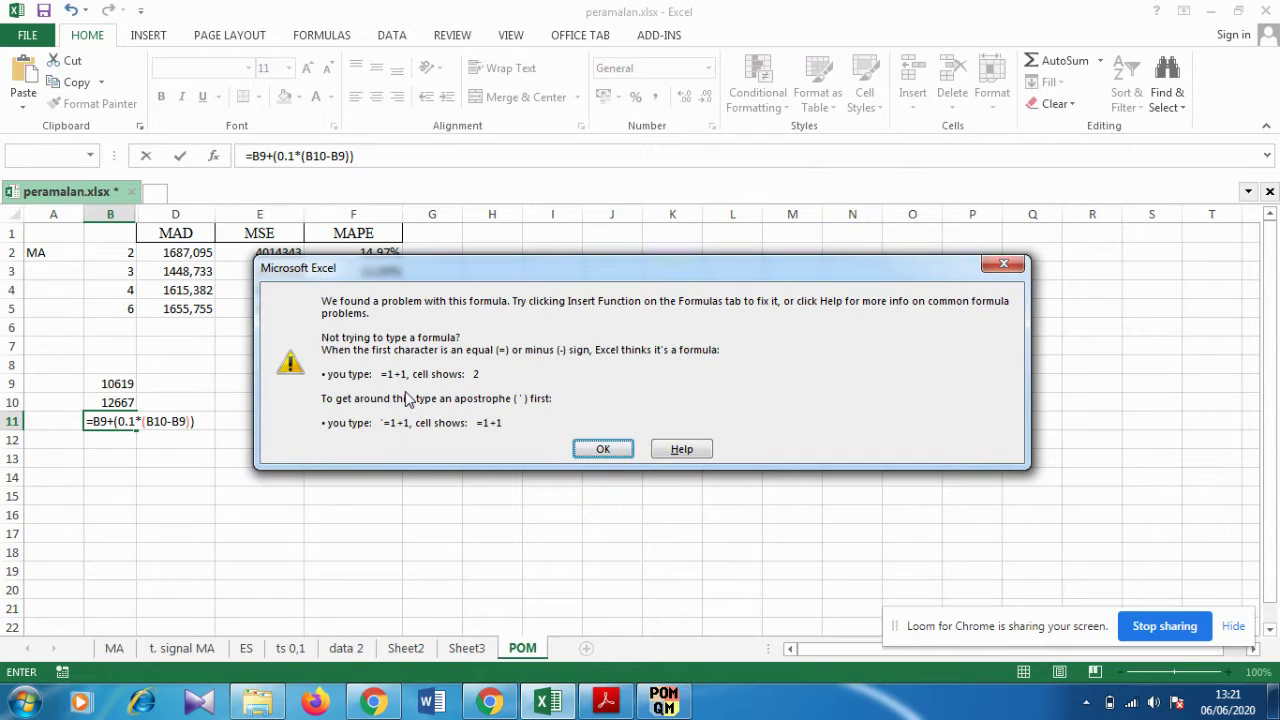
pyautogui.click(601, 449)
pyautogui.click(130, 421)
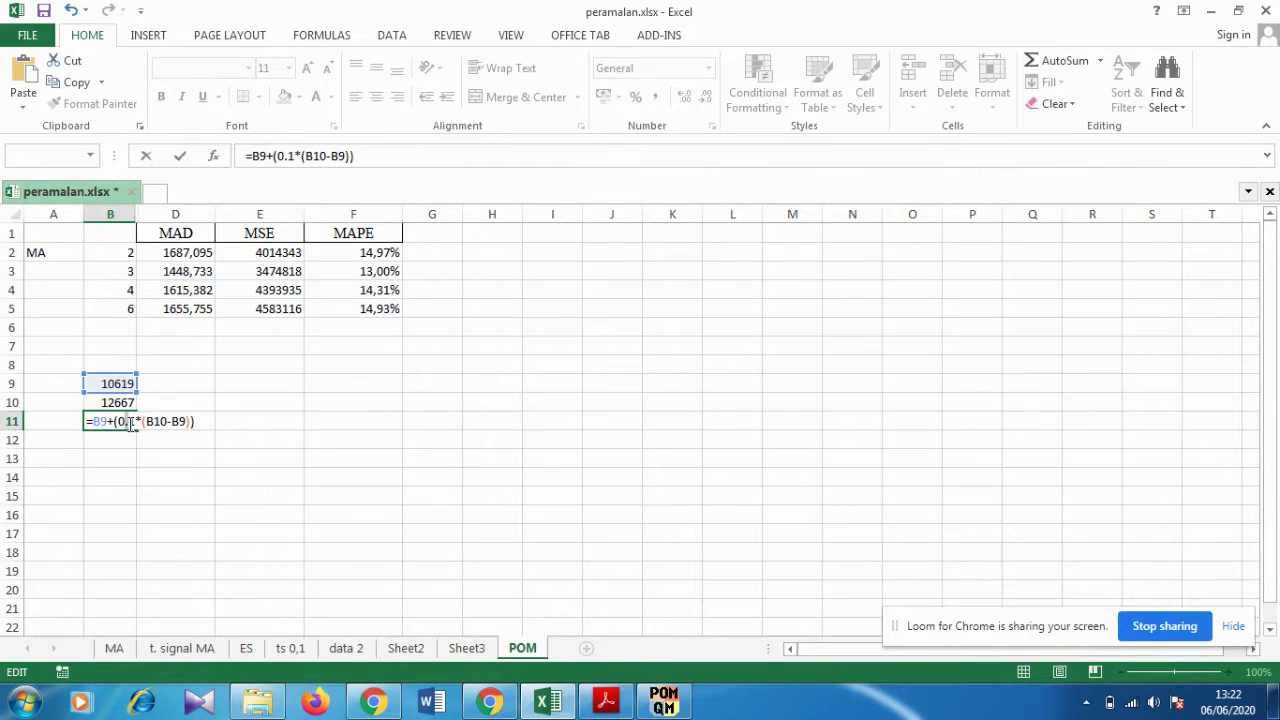
pyautogui.press('Return')
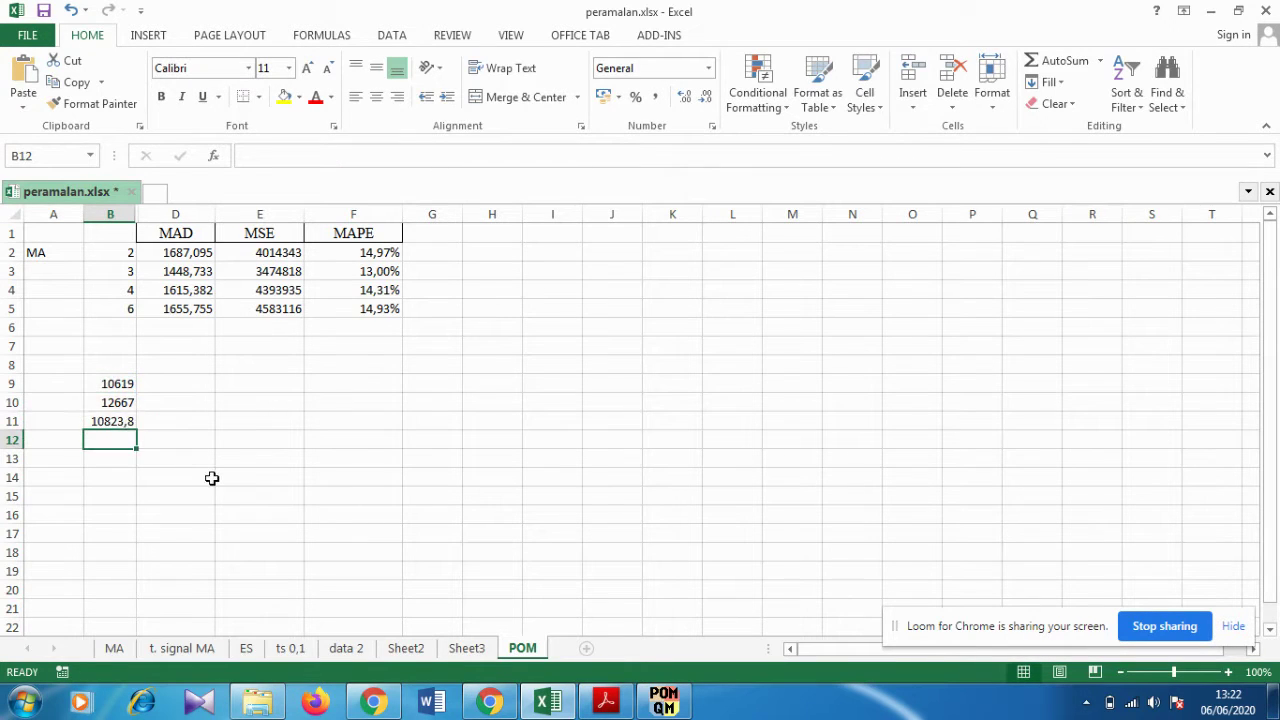
# Compare the March forecast in QM for Windows with the formula result in Excel cell B11
pyautogui.click(662, 703)
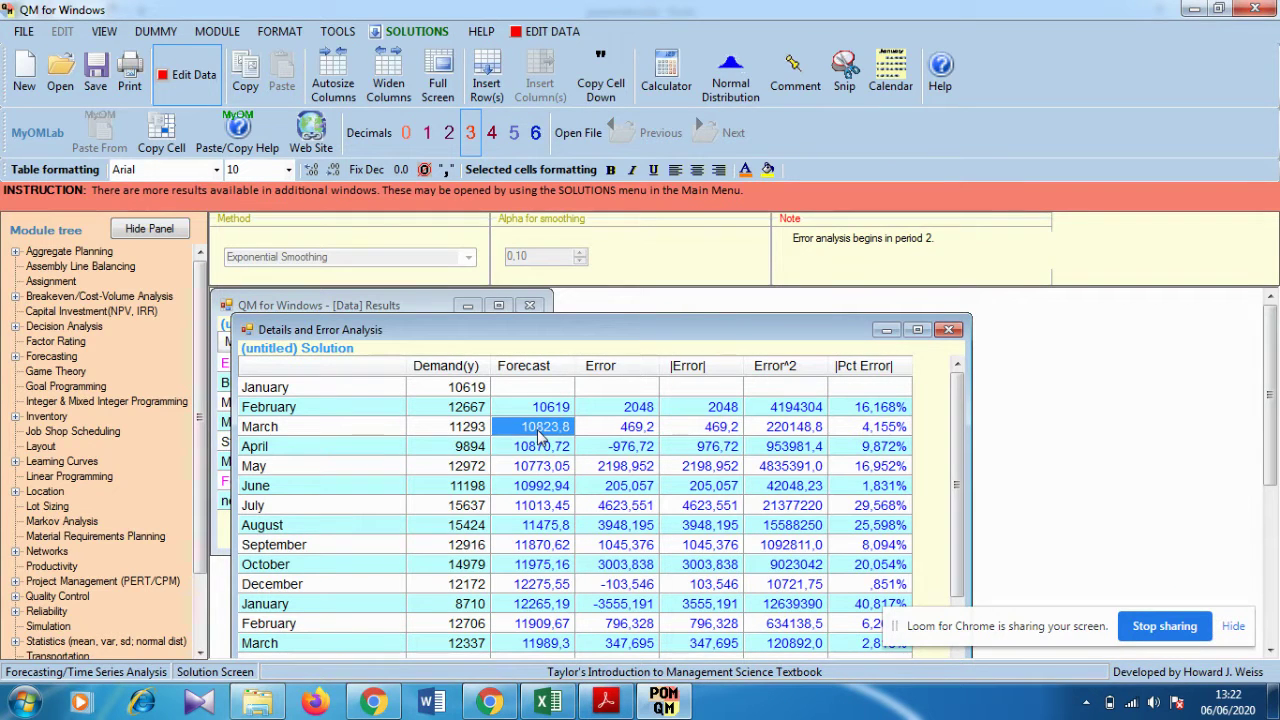
pyautogui.click(548, 703)
pyautogui.click(114, 418)
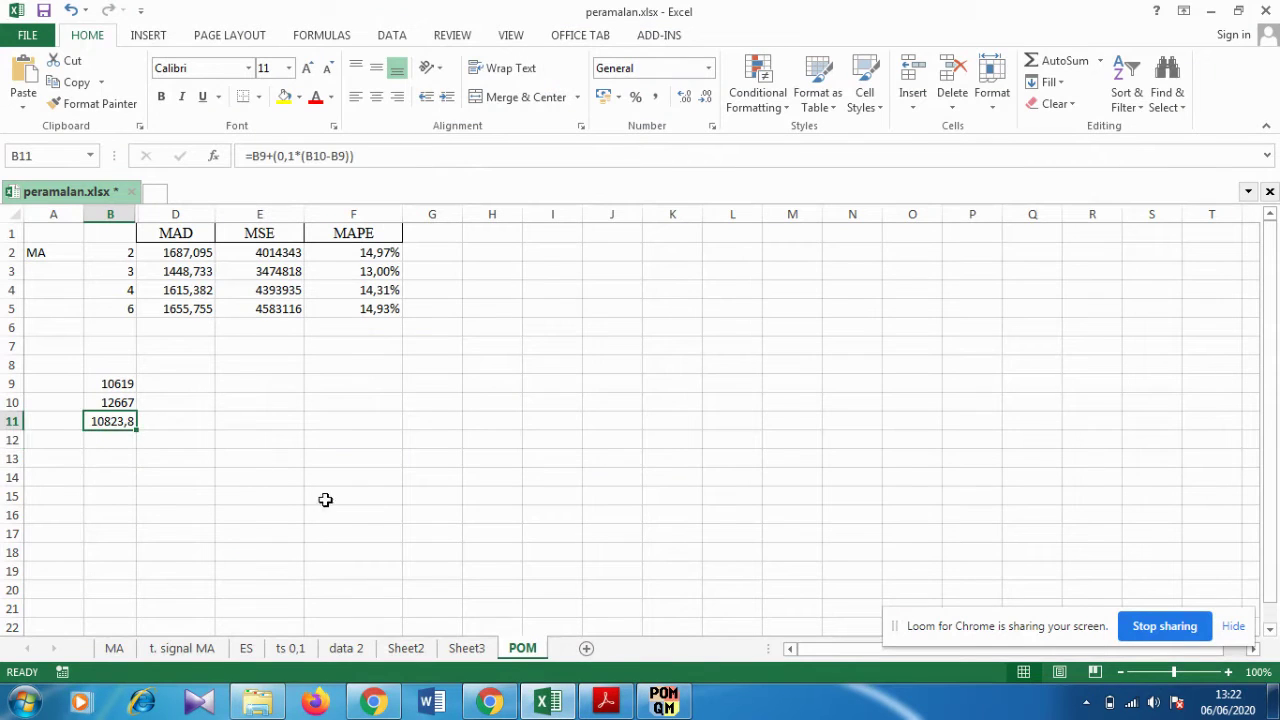
# Close Details and Error Analysis in QM for Windows and copy the MAD value into cell D6 of the Excel POM sheet
pyautogui.click(685, 708)
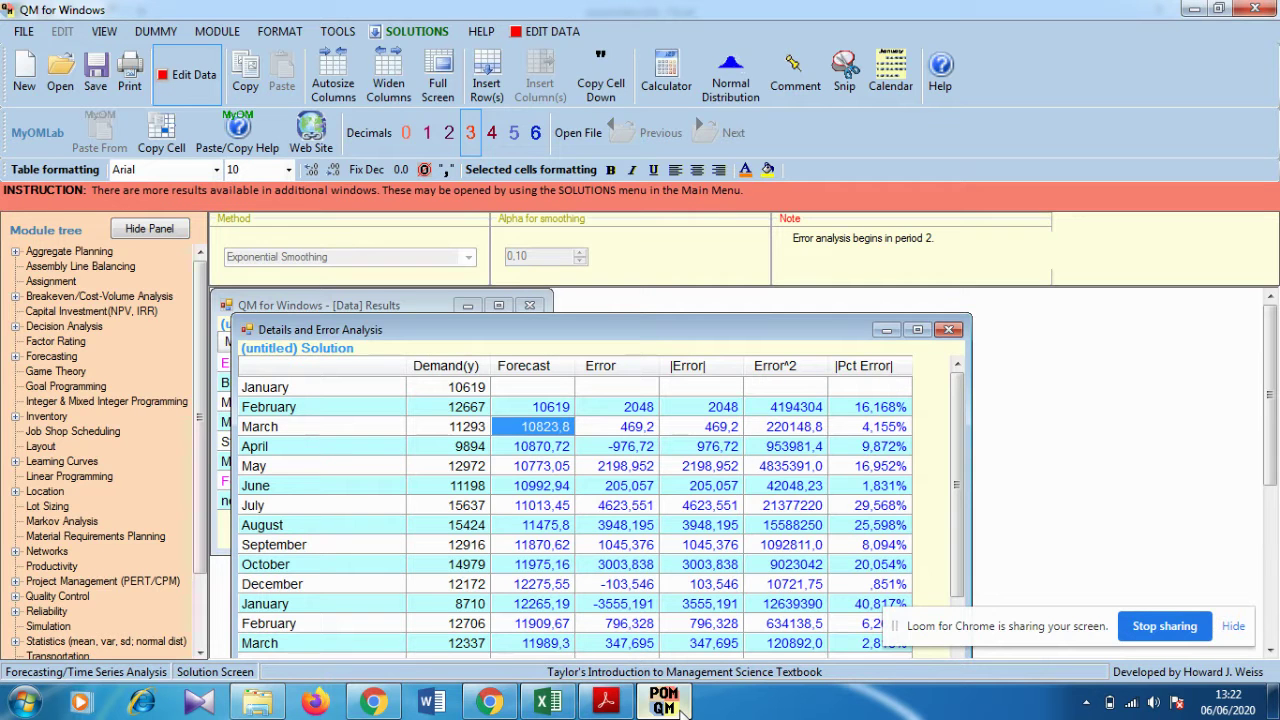
pyautogui.click(949, 330)
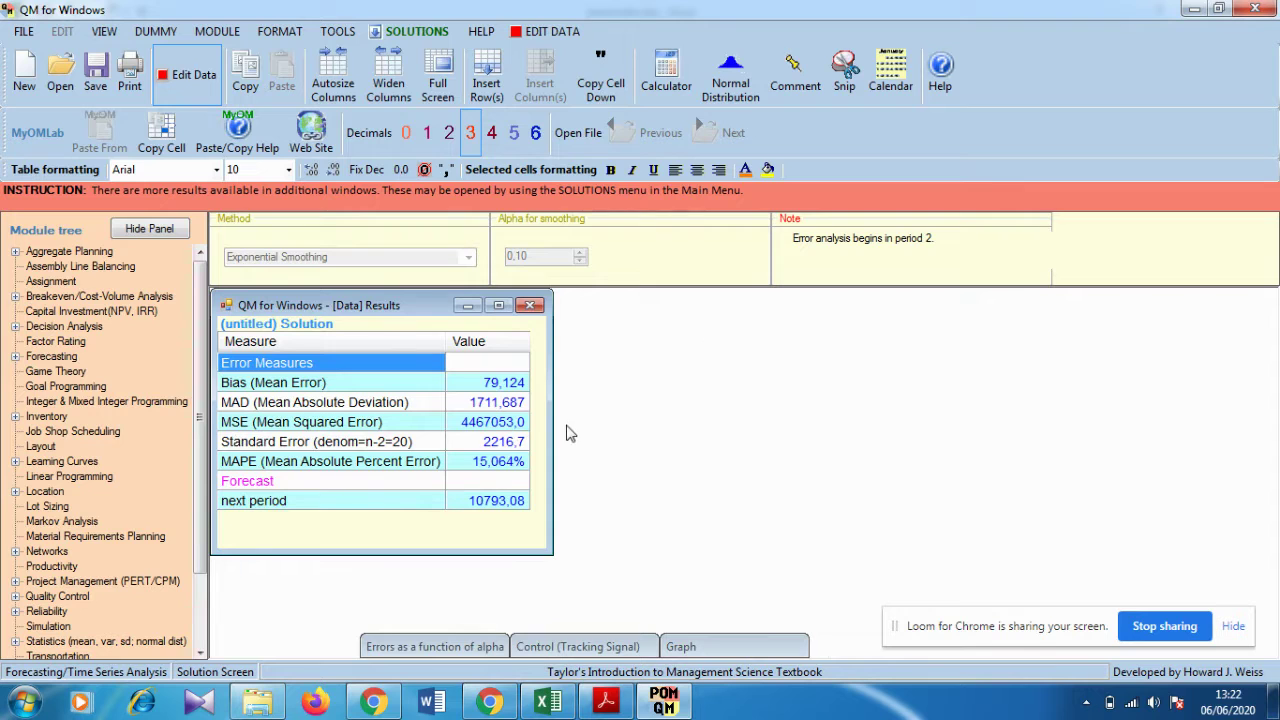
pyautogui.click(484, 404)
pyautogui.rightClick(482, 400)
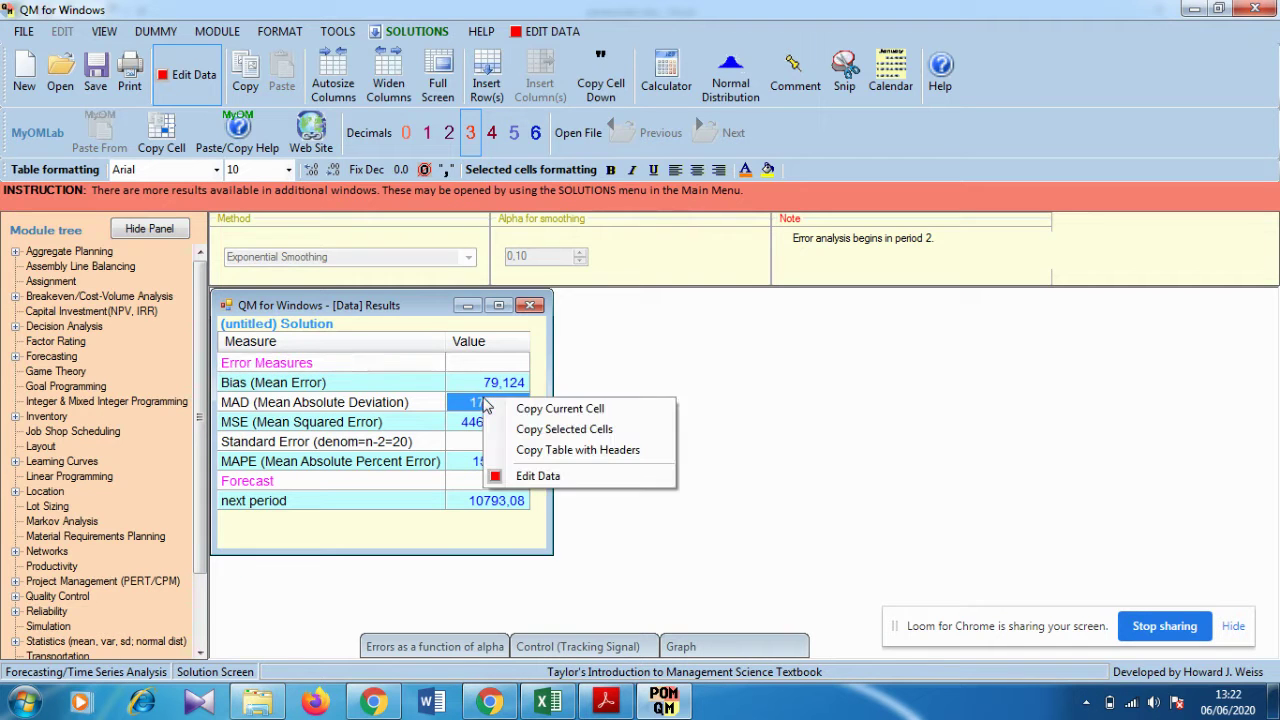
pyautogui.click(560, 408)
pyautogui.click(548, 703)
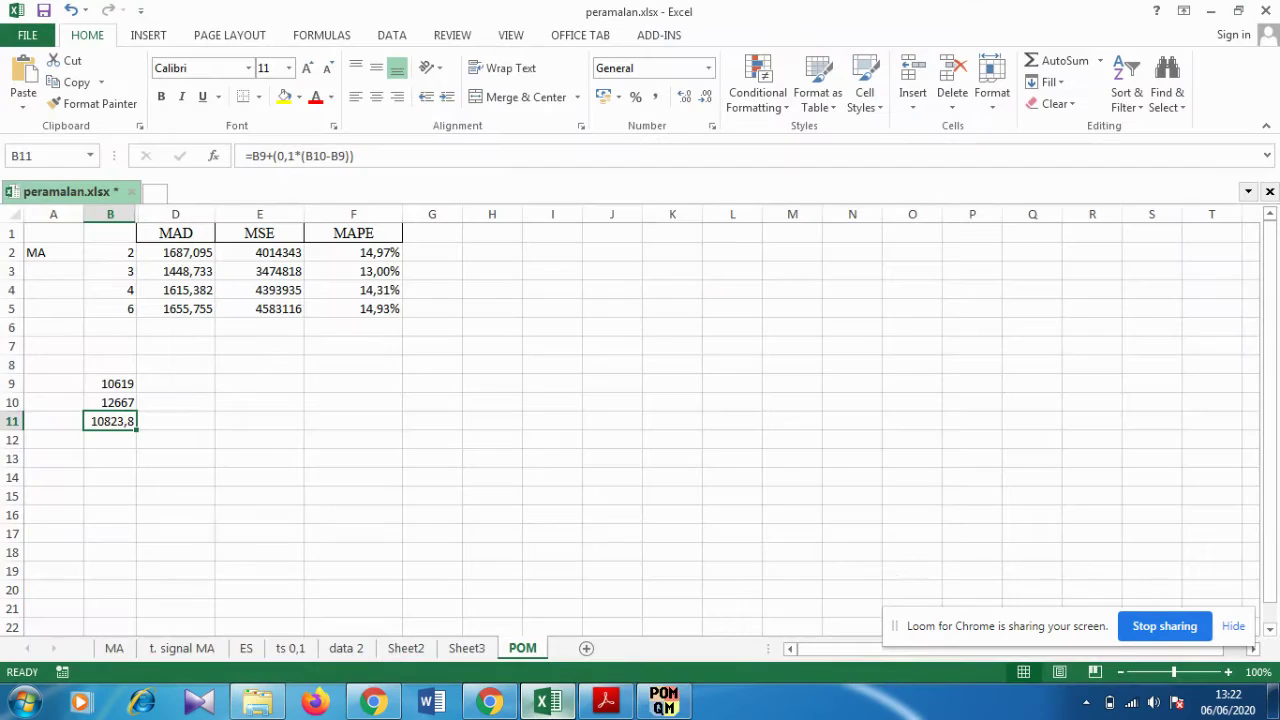
pyautogui.click(188, 326)
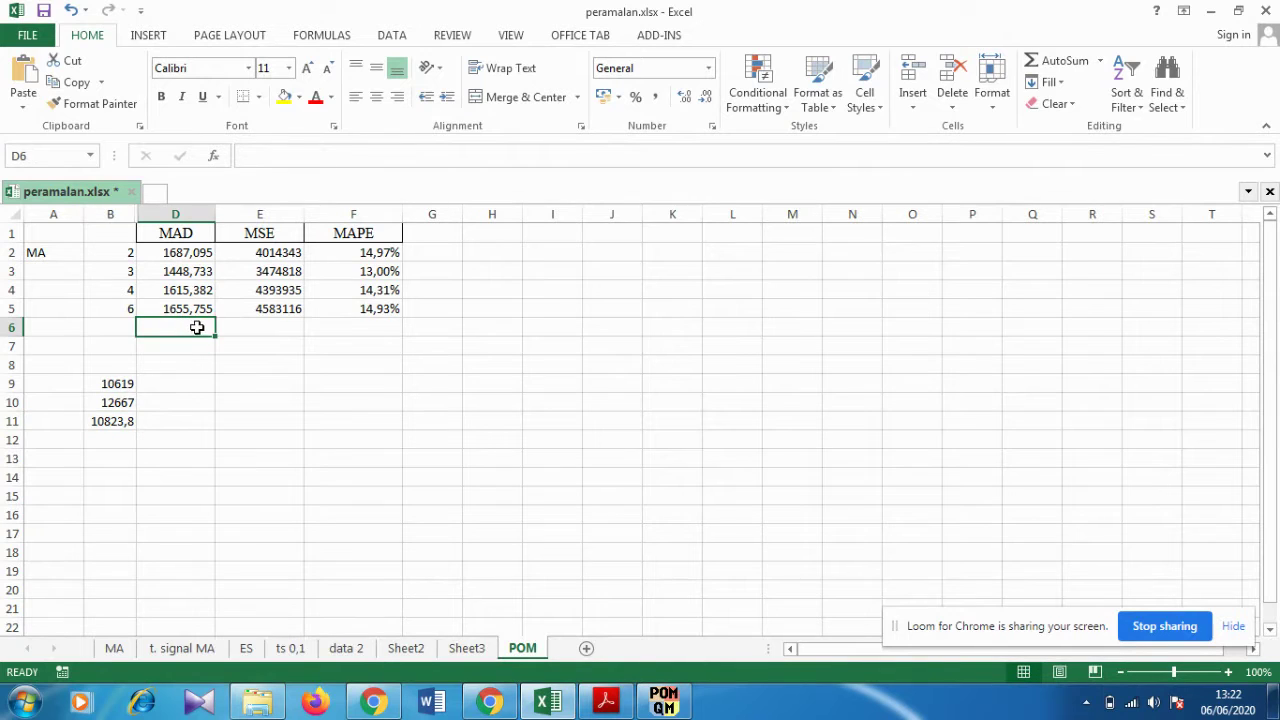
pyautogui.rightClick(195, 334)
pyautogui.click(232, 387)
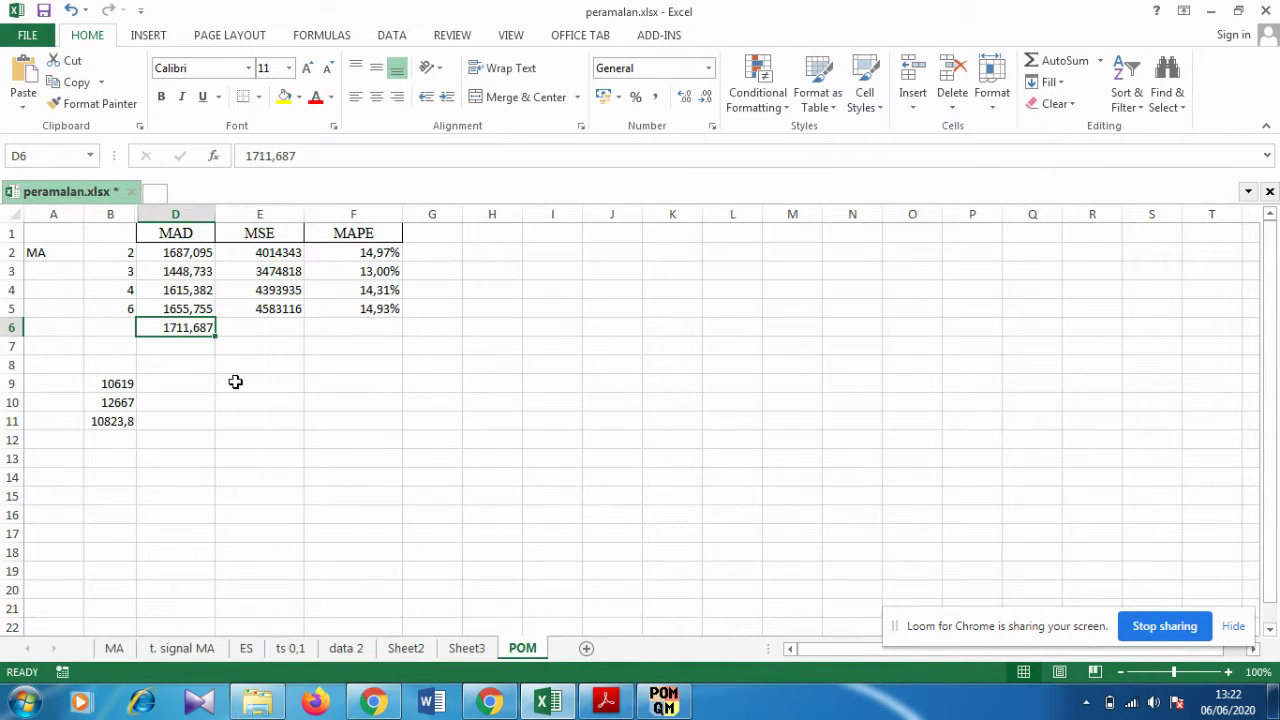
# Clear the check calculation from cells B9:B12
pyautogui.press('Right')
pyautogui.press('Right')
pyautogui.press('Down')
pyautogui.press('Down')
pyautogui.press('Down')
pyautogui.press('Down')
pyautogui.moveTo(117, 383); pyautogui.dragTo(127, 432)
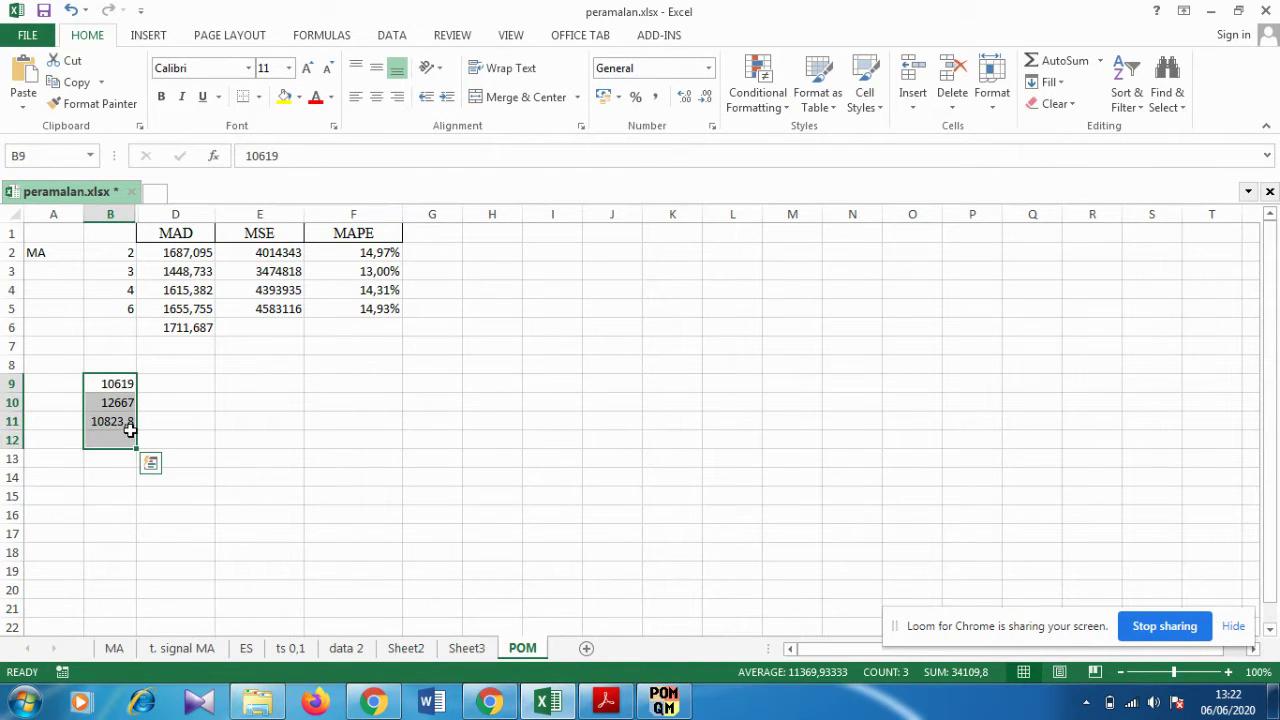
pyautogui.press('Delete')
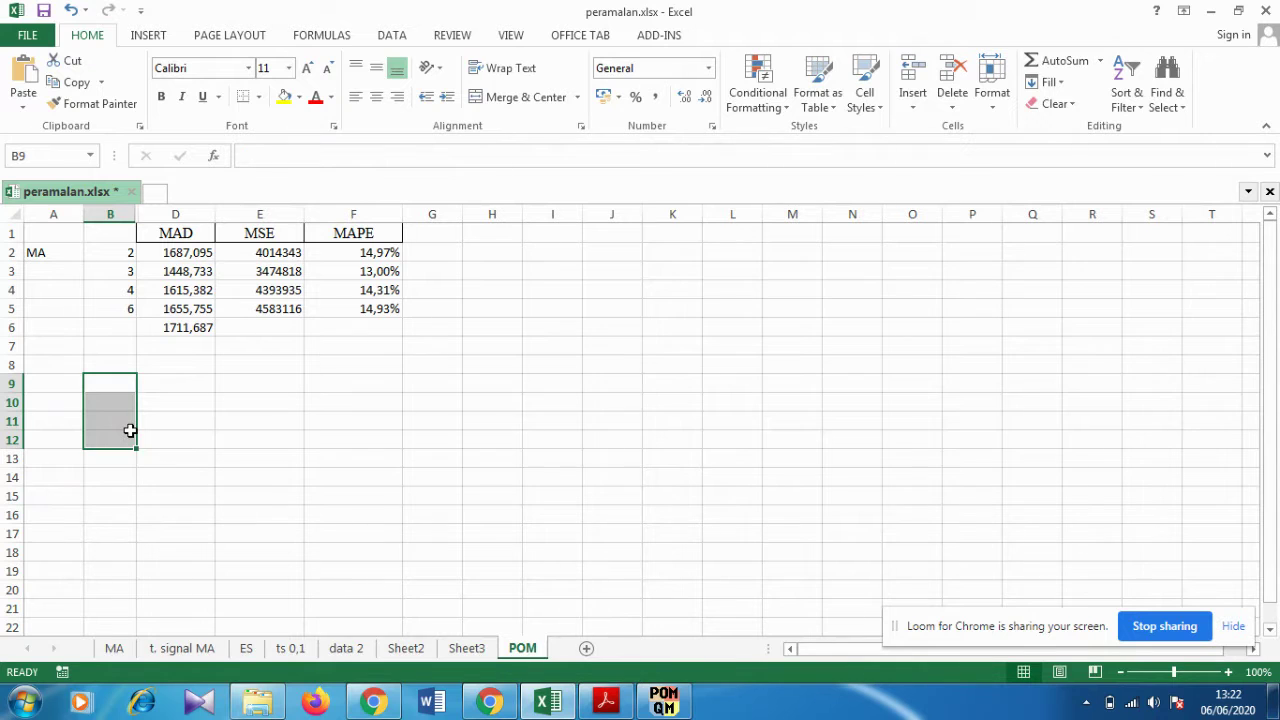
# Copy the MSE value from the QM for Windows results into cell E6 of the Excel sheet
pyautogui.click(545, 703)
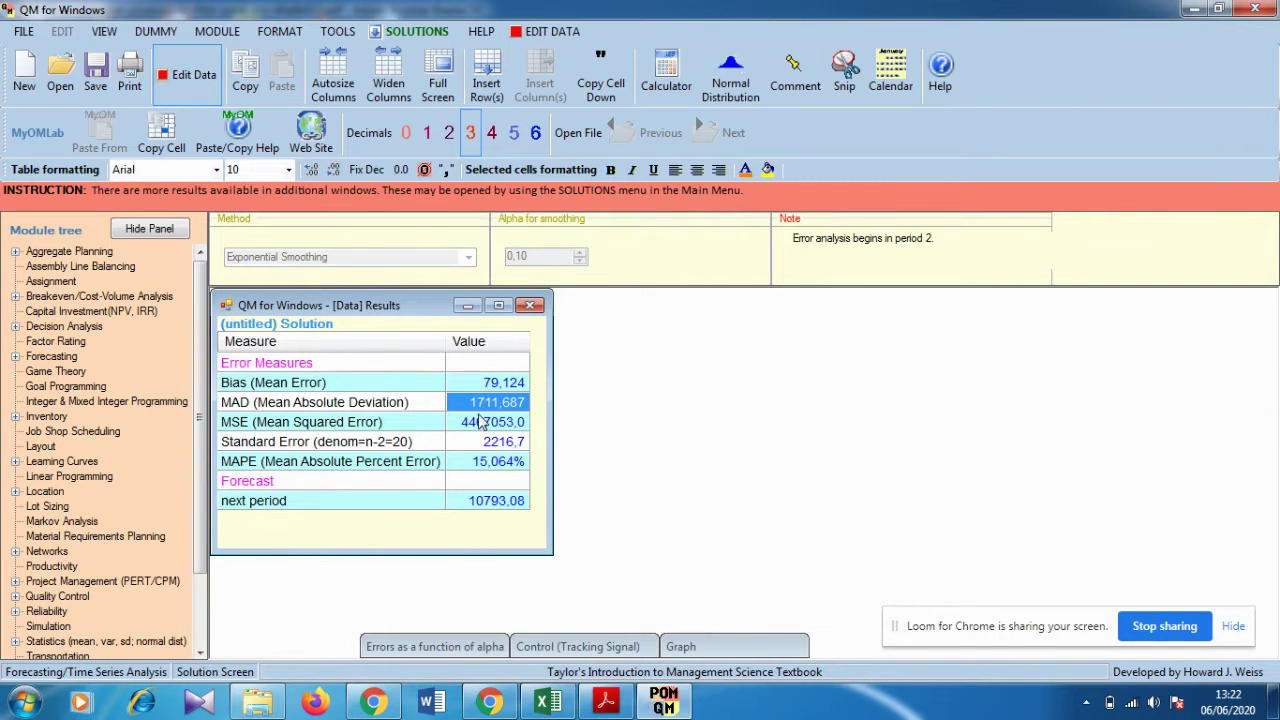
pyautogui.click(492, 424)
pyautogui.rightClick(492, 425)
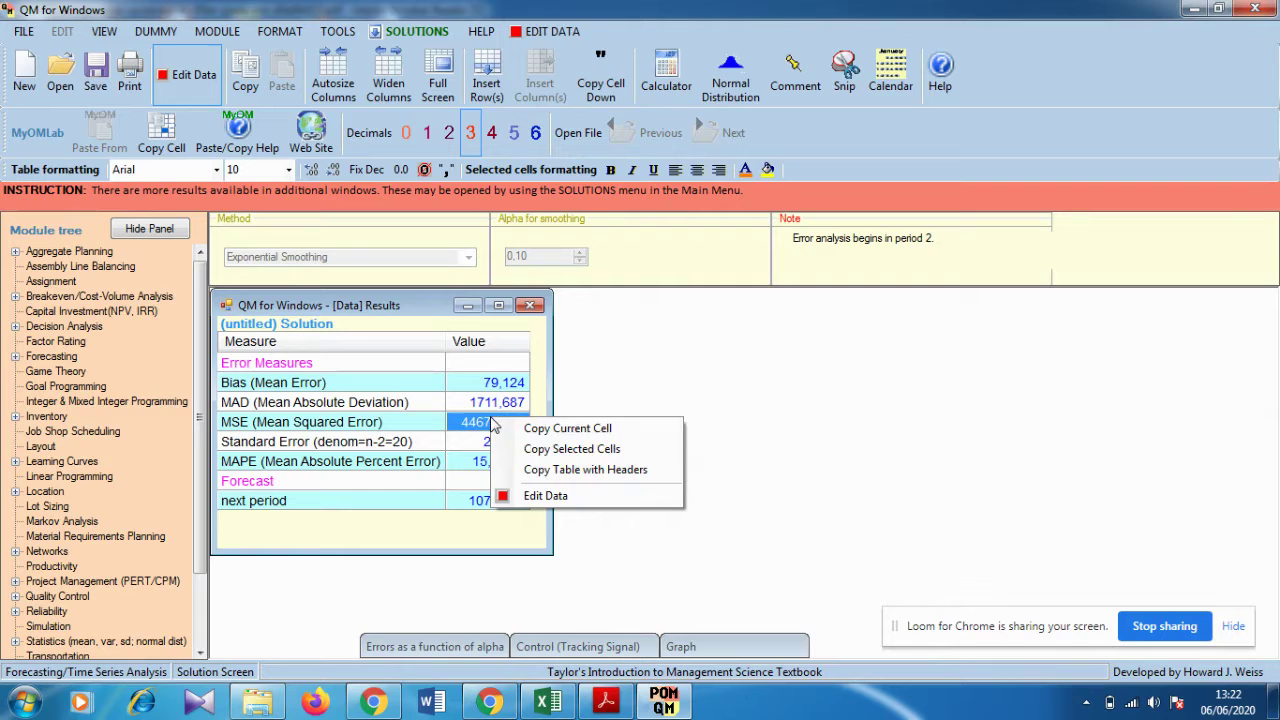
pyautogui.click(552, 430)
pyautogui.click(547, 703)
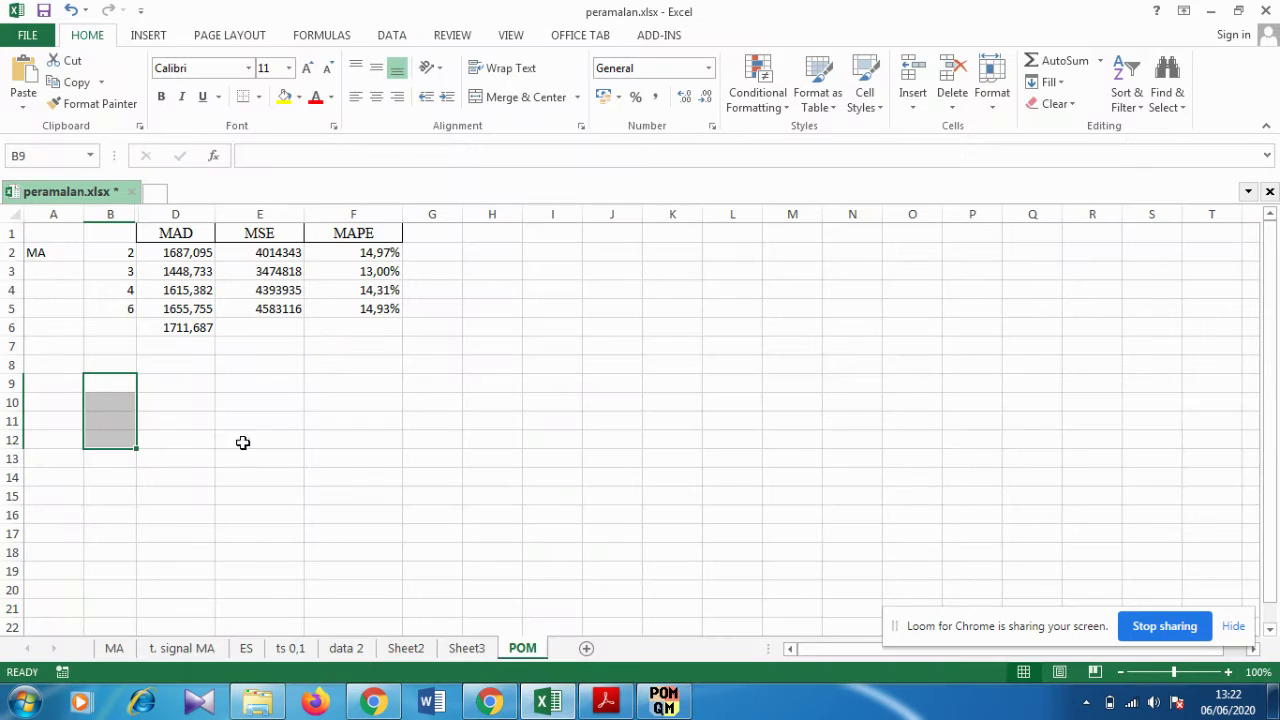
pyautogui.click(254, 334)
pyautogui.rightClick(256, 332)
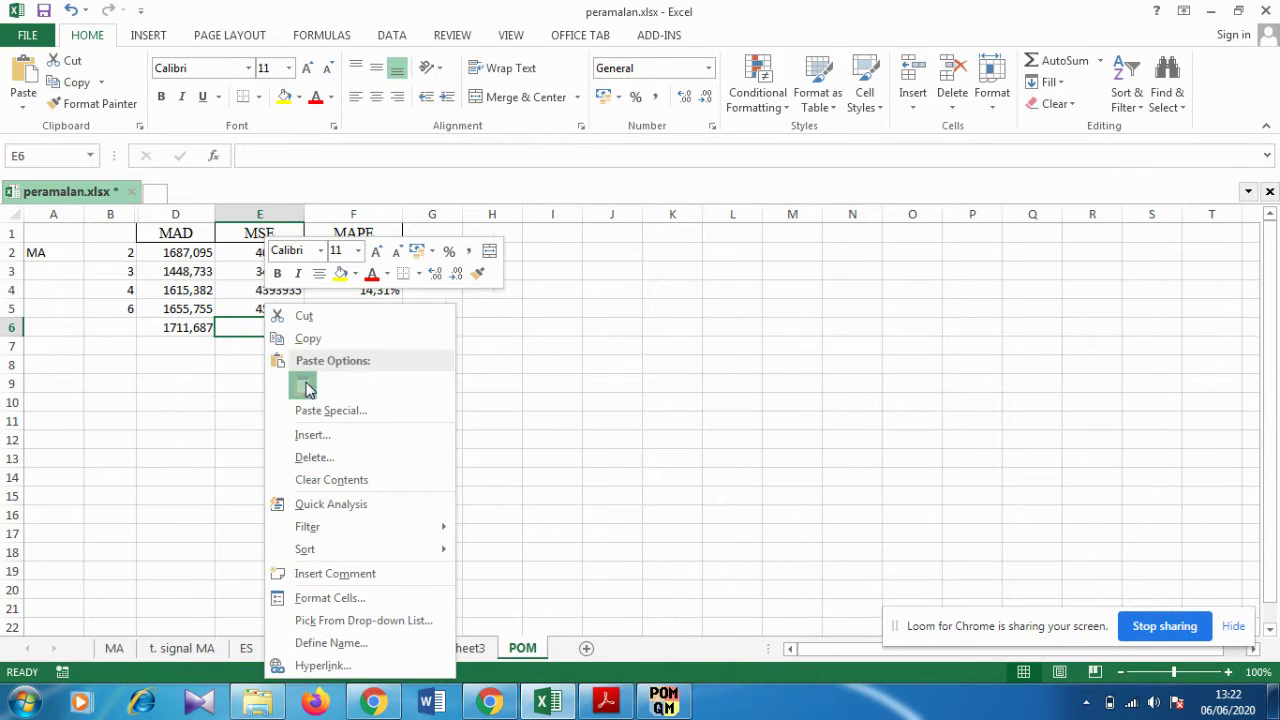
pyautogui.click(303, 382)
# Copy the MAPE value from the QM for Windows results into cell F6 of the Excel sheet
pyautogui.click(547, 703)
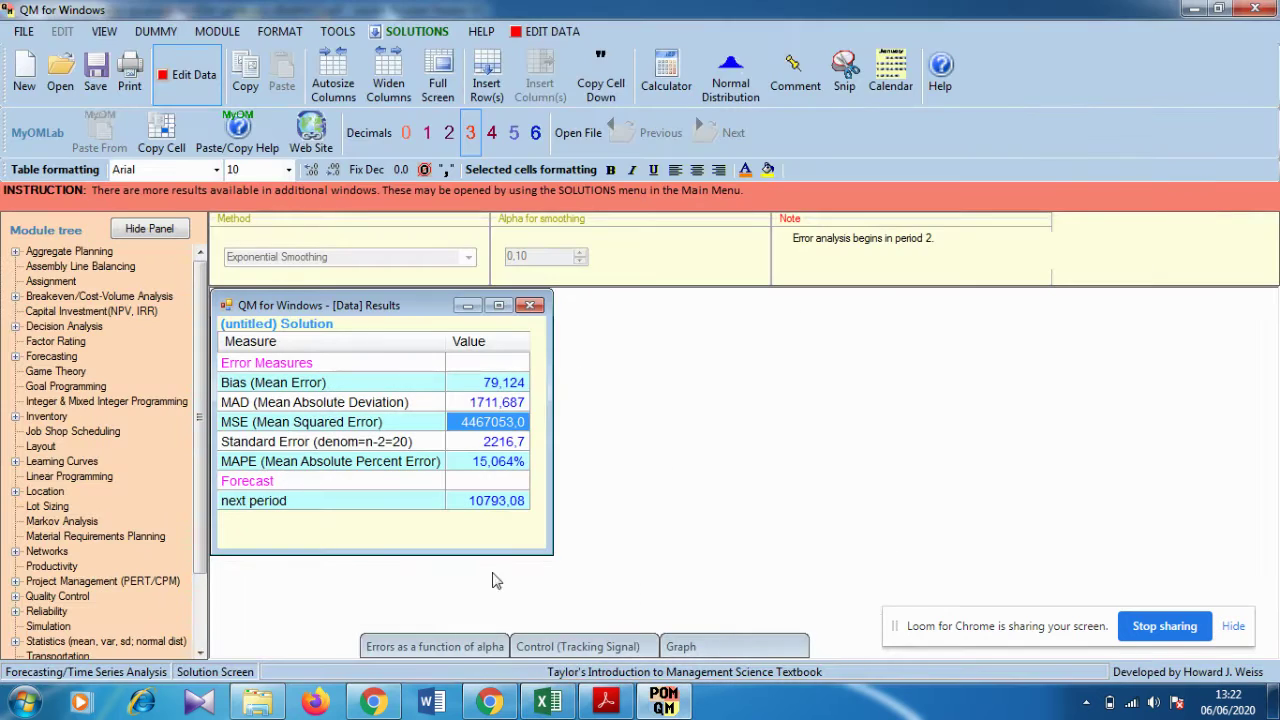
pyautogui.click(507, 461)
pyautogui.rightClick(514, 458)
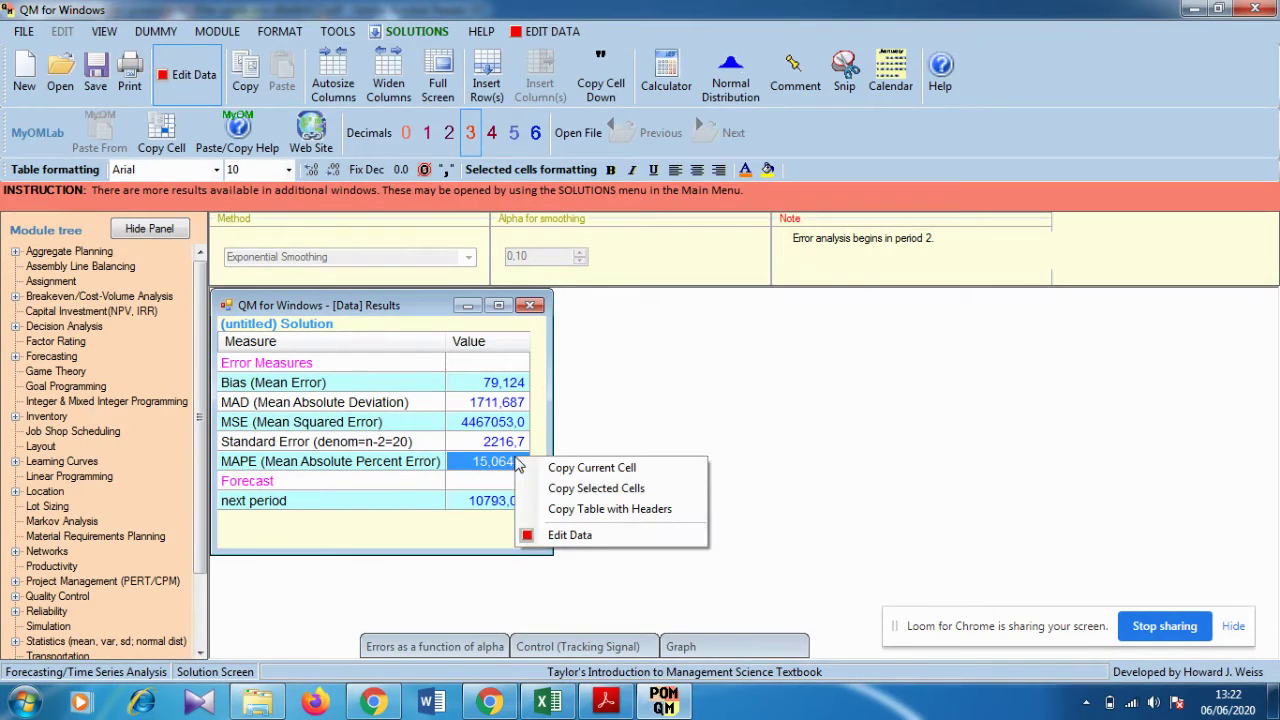
pyautogui.click(566, 467)
pyautogui.click(547, 703)
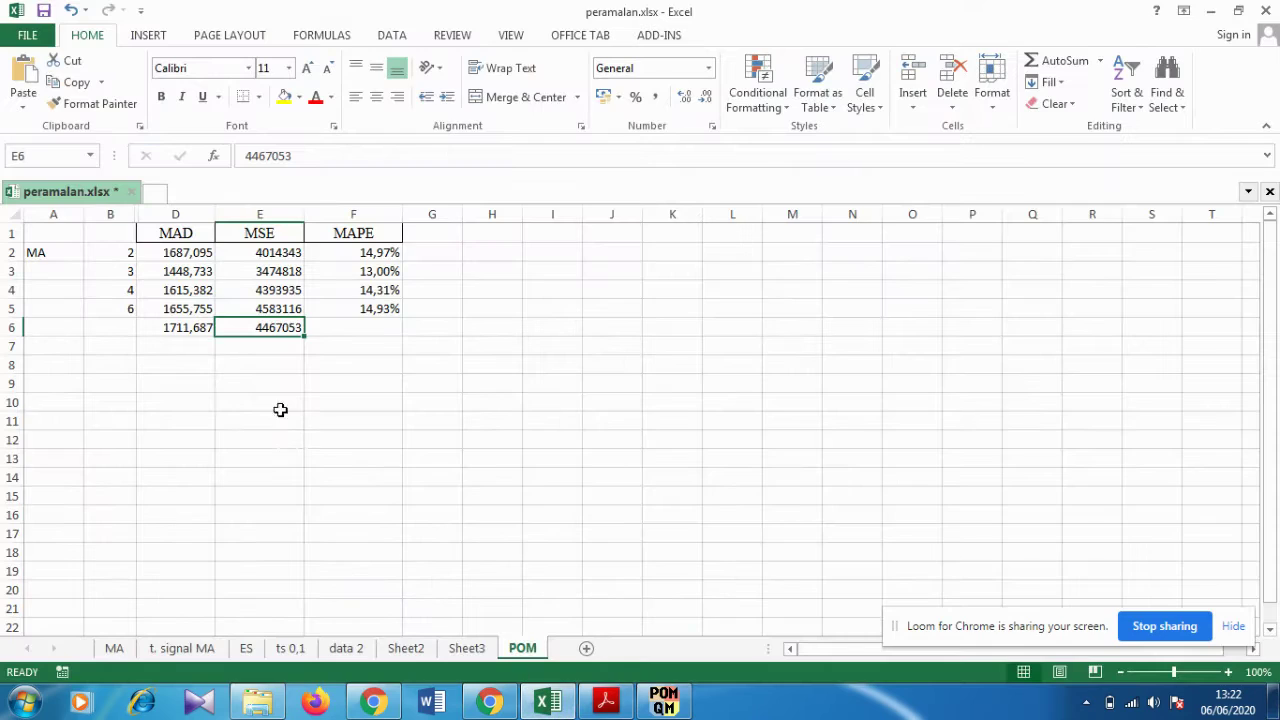
pyautogui.rightClick(366, 331)
pyautogui.click(406, 385)
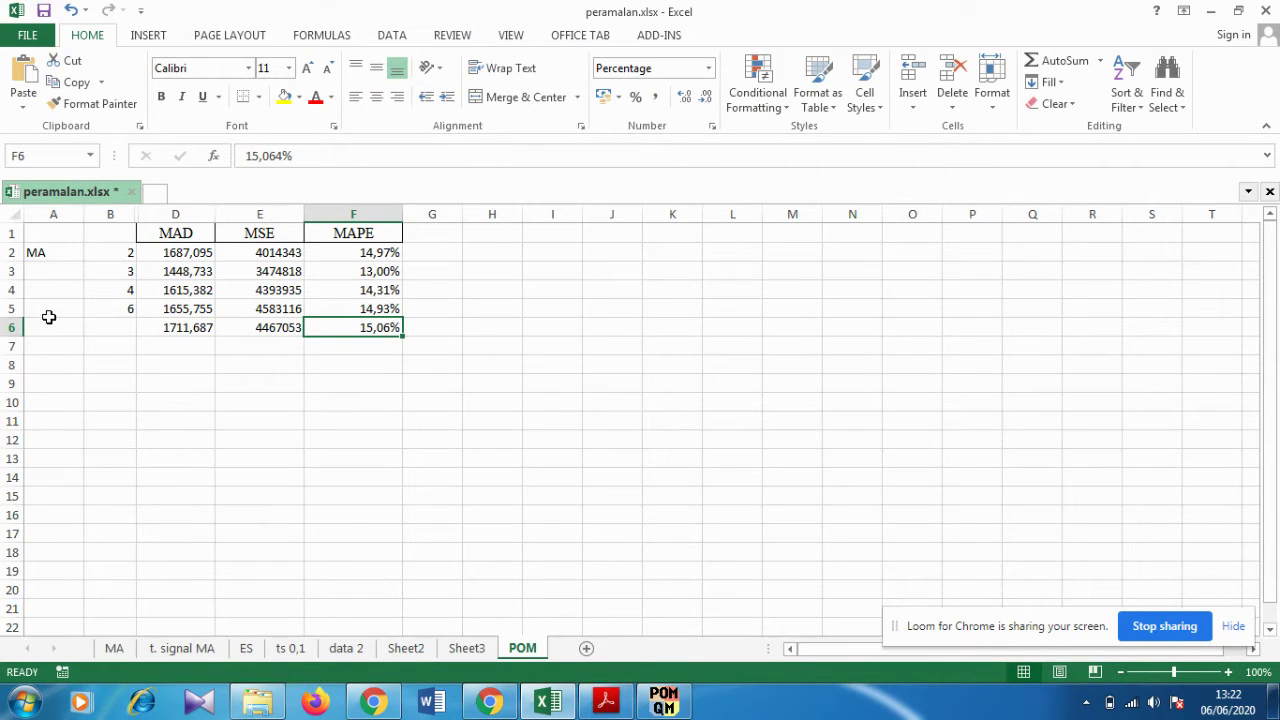
# Label row 6 with ES in A6 and enter 1 in B6 as its smoothing setting
pyautogui.click(55, 337)
pyautogui.write('ES')
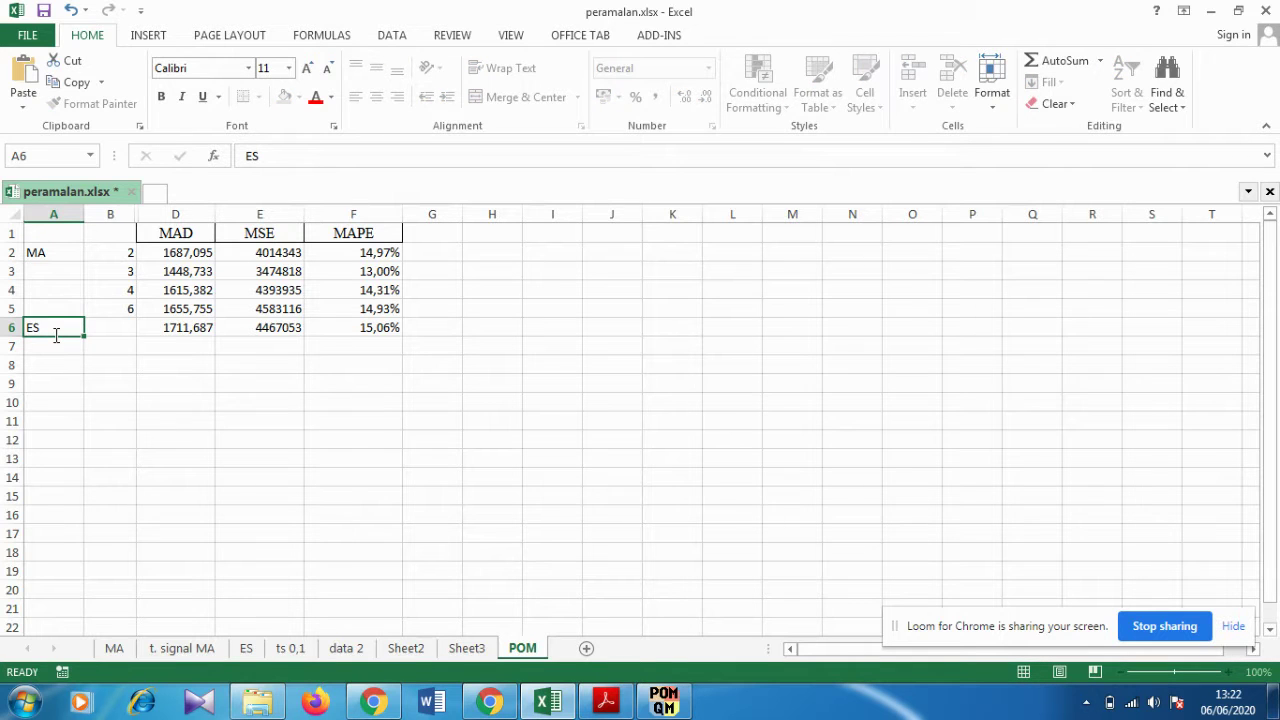
pyautogui.press('Tab')
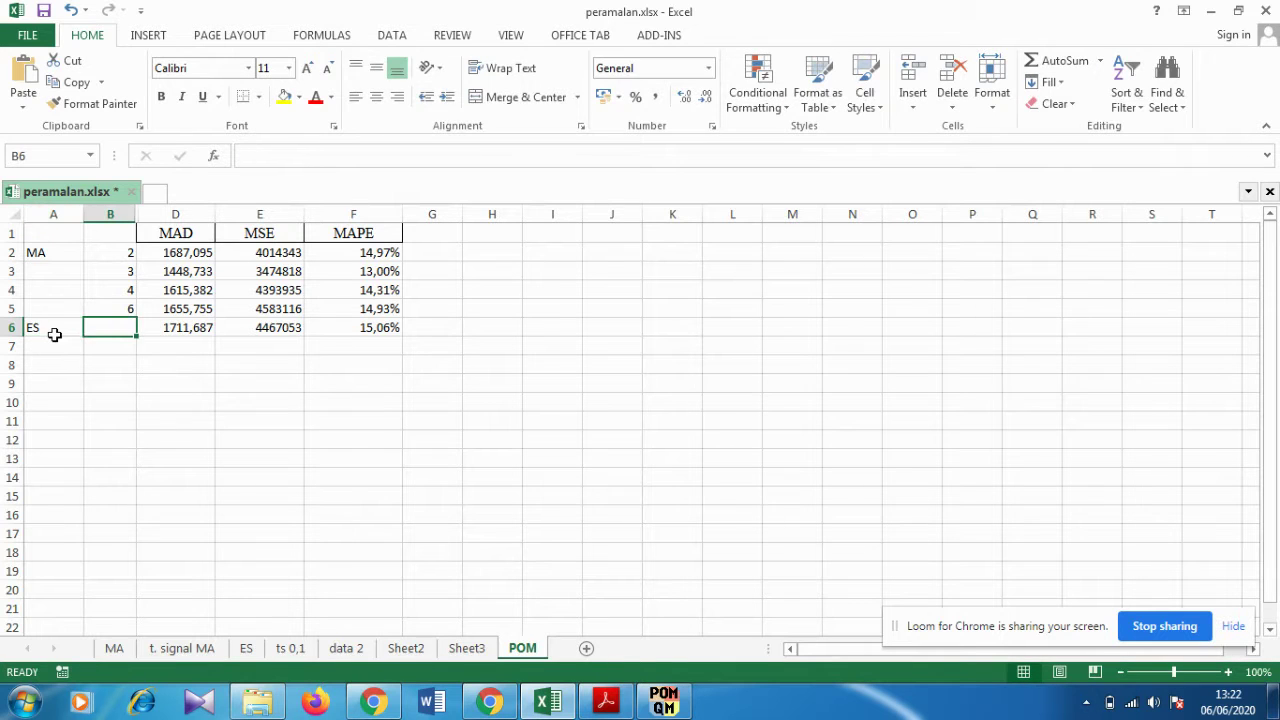
pyautogui.write('1')
pyautogui.press('Tab')
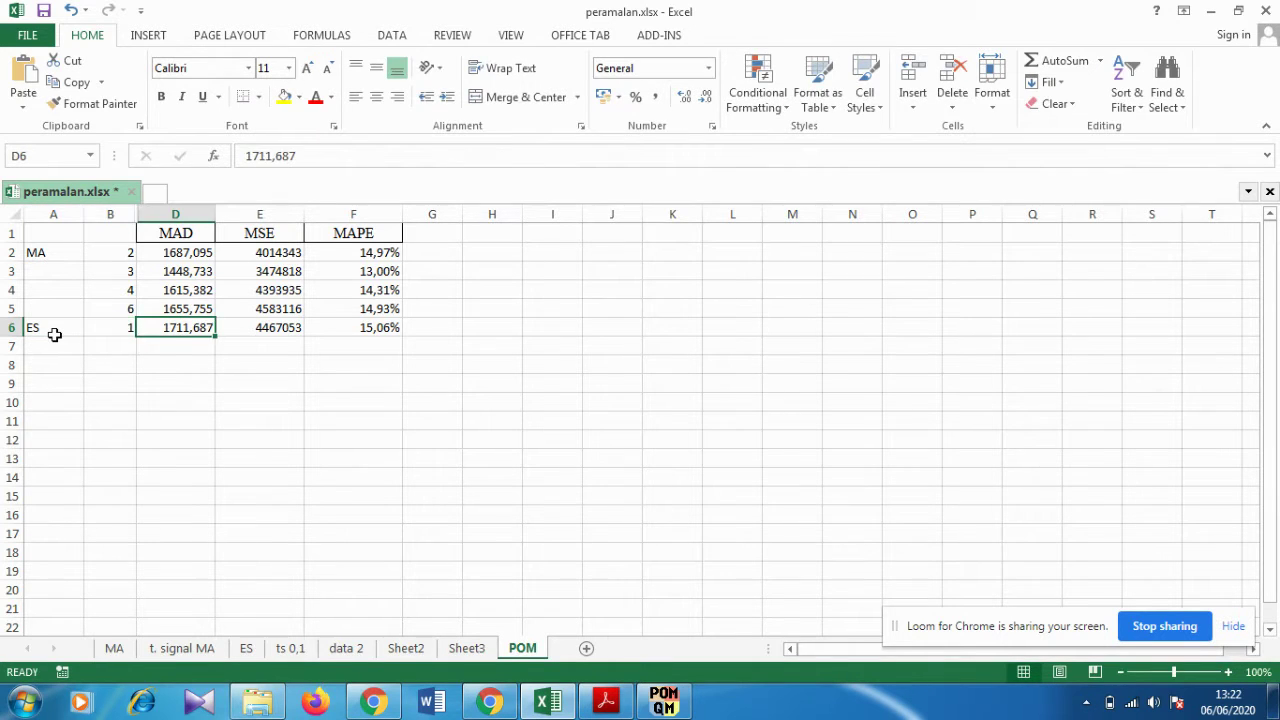
# Enter 2 in B7 to start the next exponential smoothing row
pyautogui.press('Down')
pyautogui.press('Left')
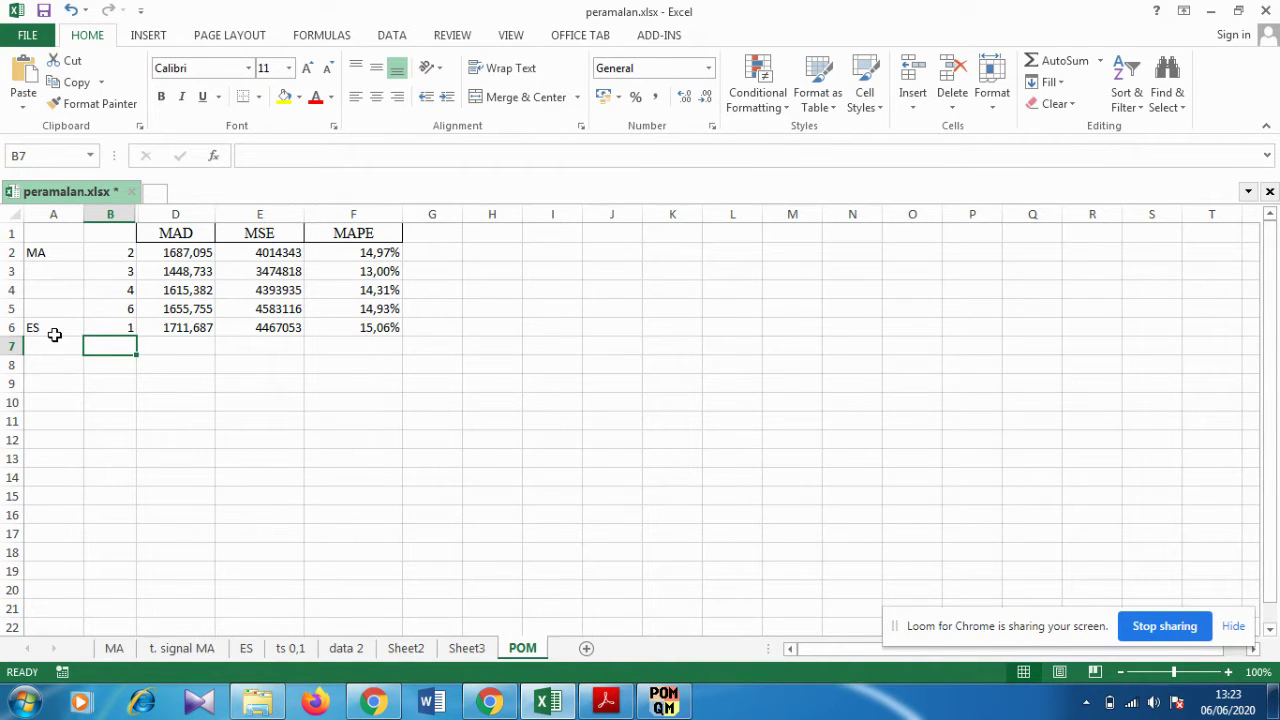
pyautogui.write('2')
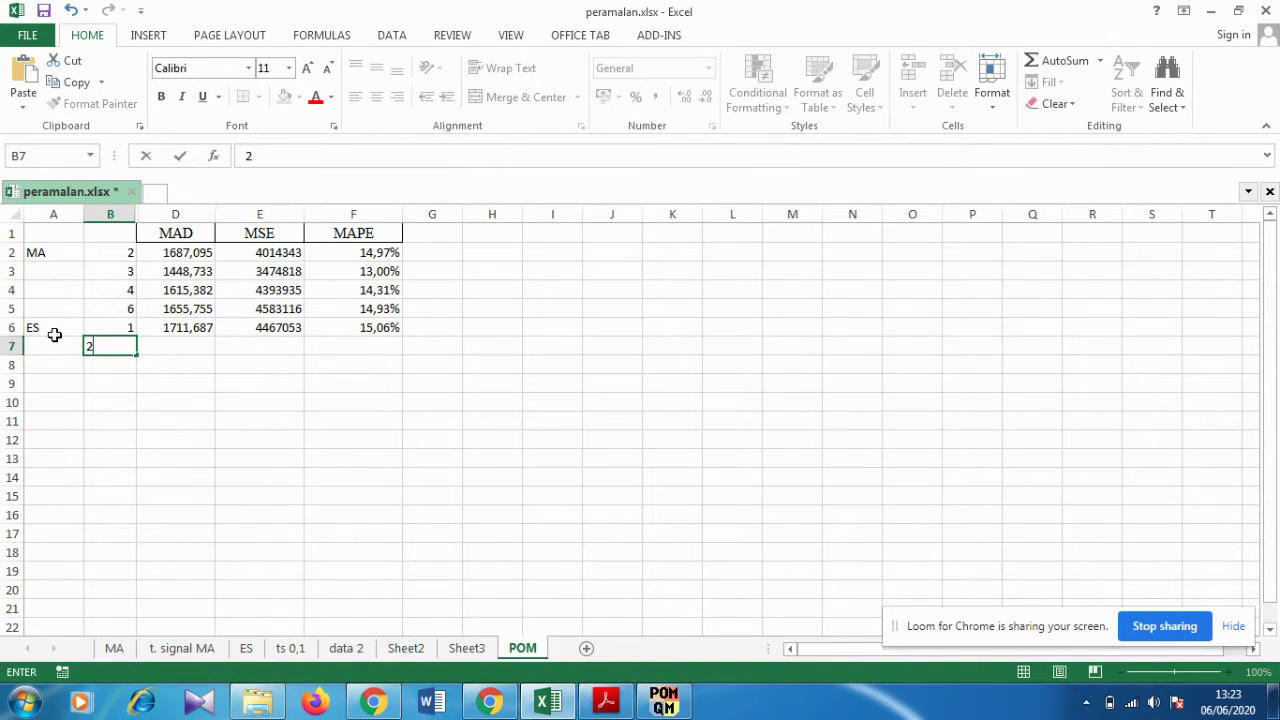
pyautogui.press('Tab')
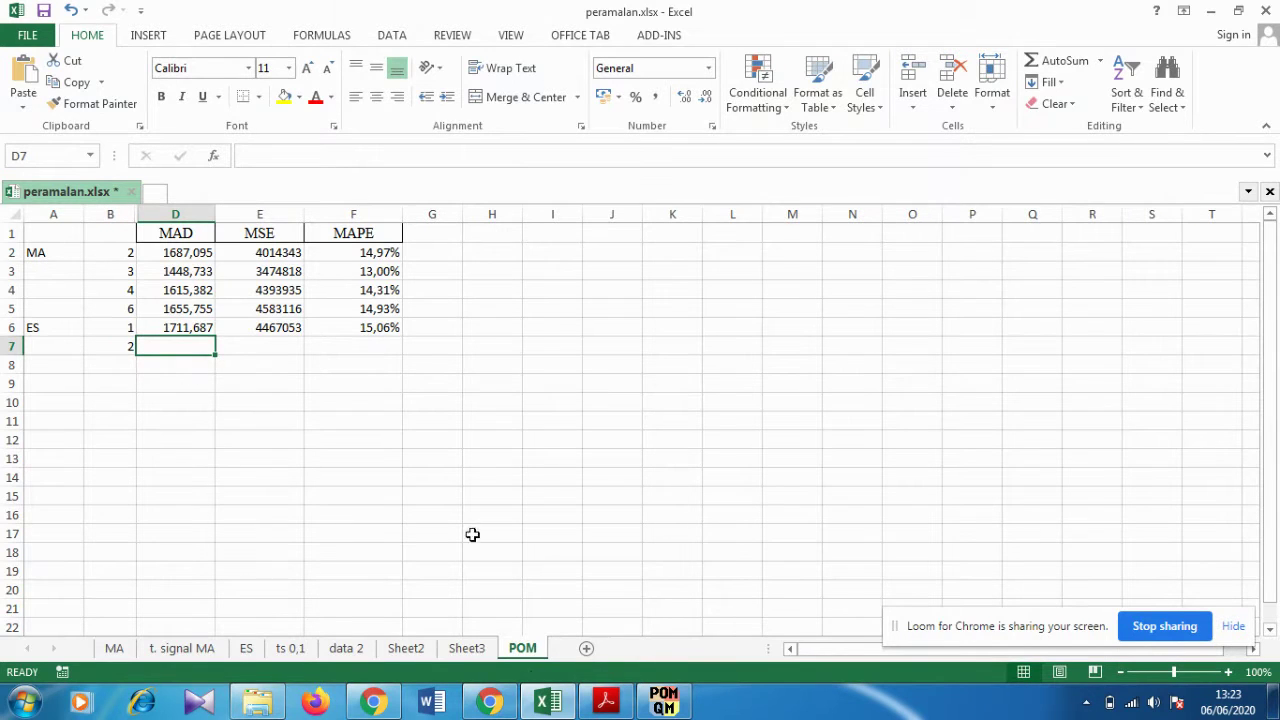
# Switch to QM for Windows, return to the data, set the exponential smoothing alpha to 0.2 and solve
pyautogui.click(662, 704)
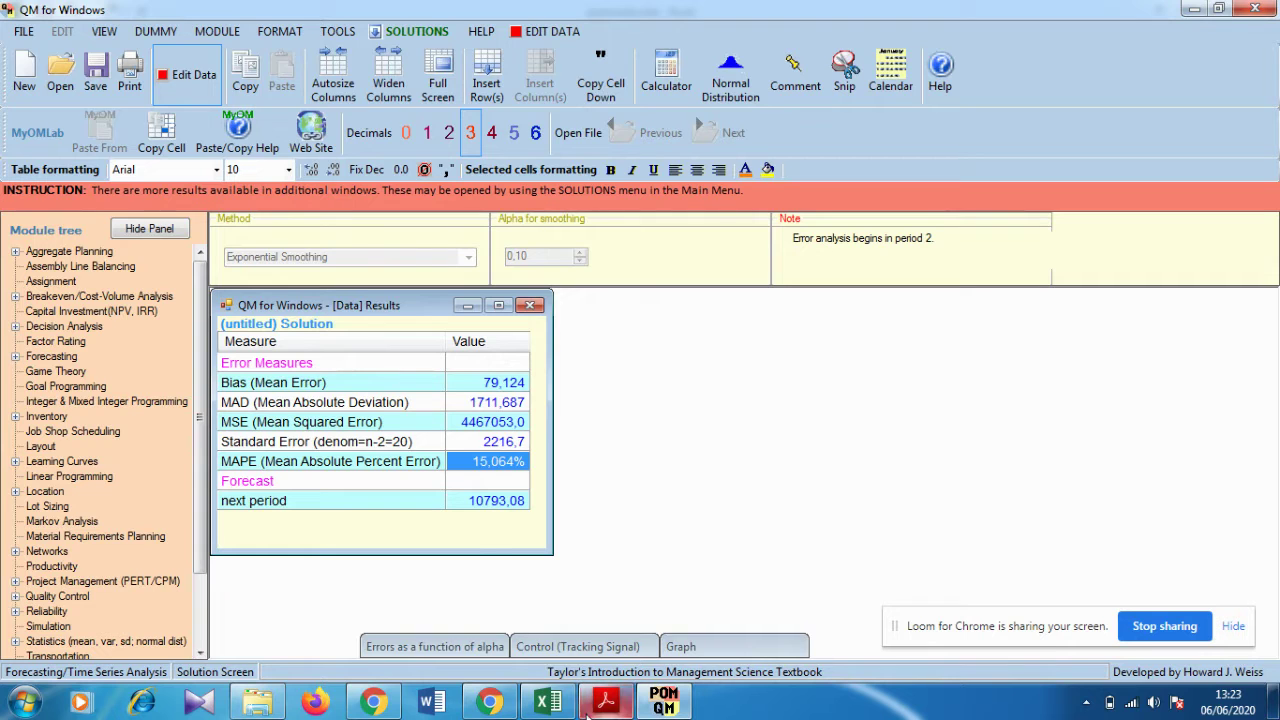
pyautogui.click(530, 35)
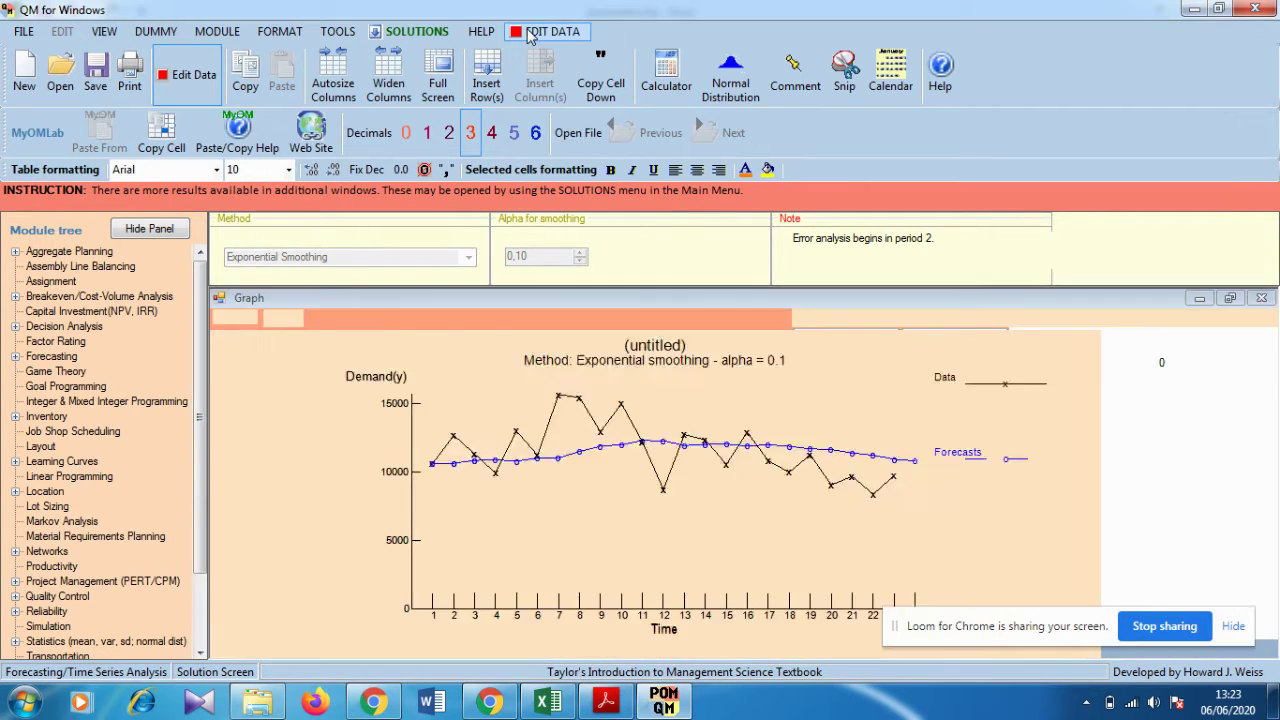
pyautogui.moveTo(527, 256); pyautogui.dragTo(515, 256)
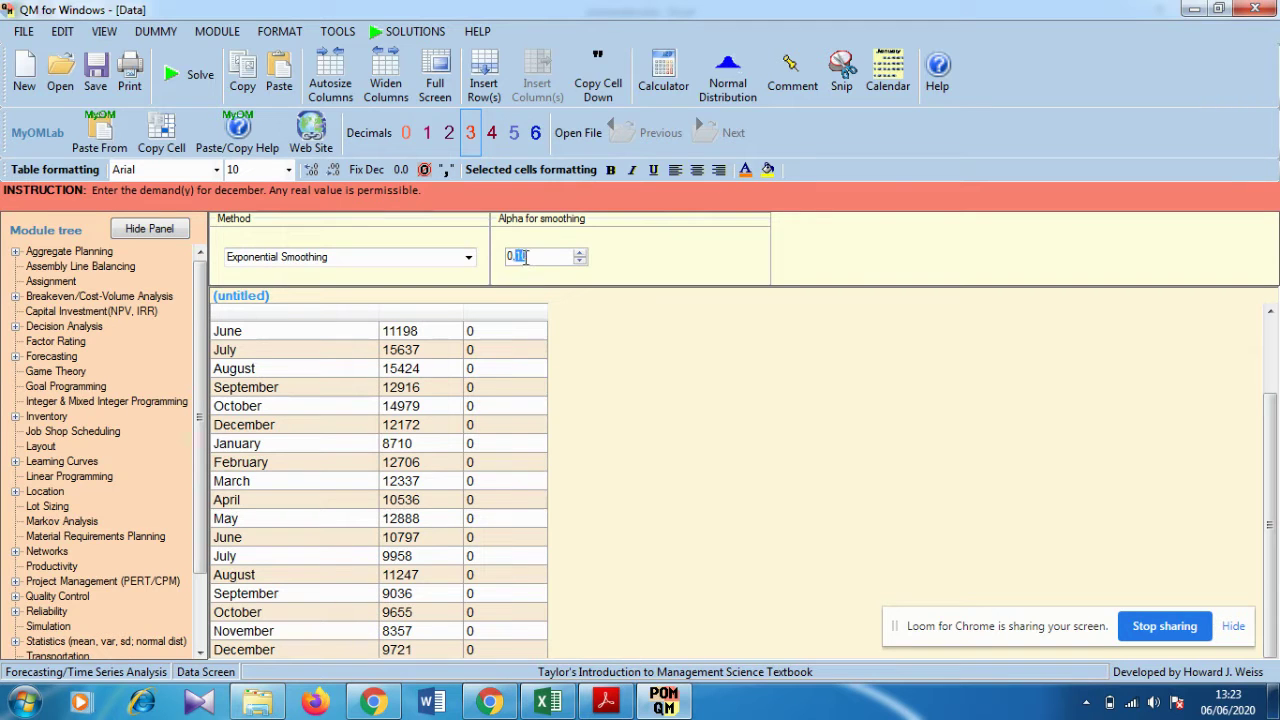
pyautogui.click(525, 258)
pyautogui.press('BackSpace')
pyautogui.press('BackSpace')
pyautogui.write('2')
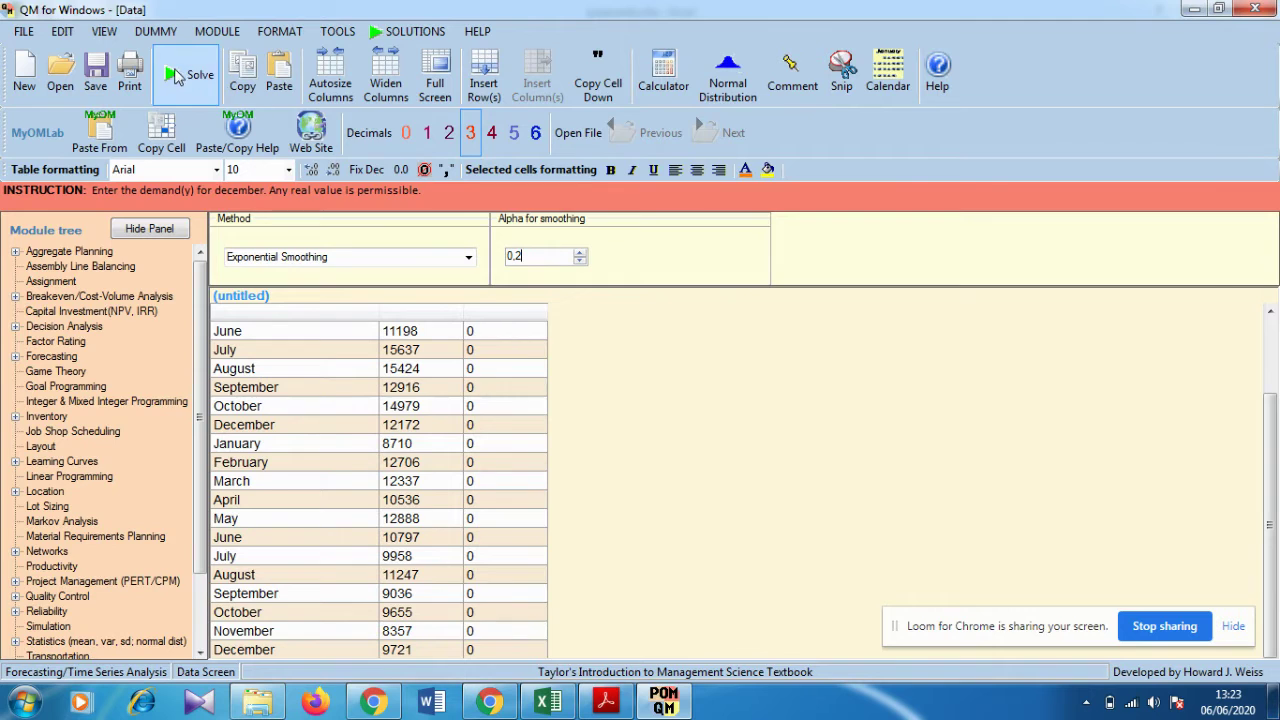
pyautogui.click(175, 77)
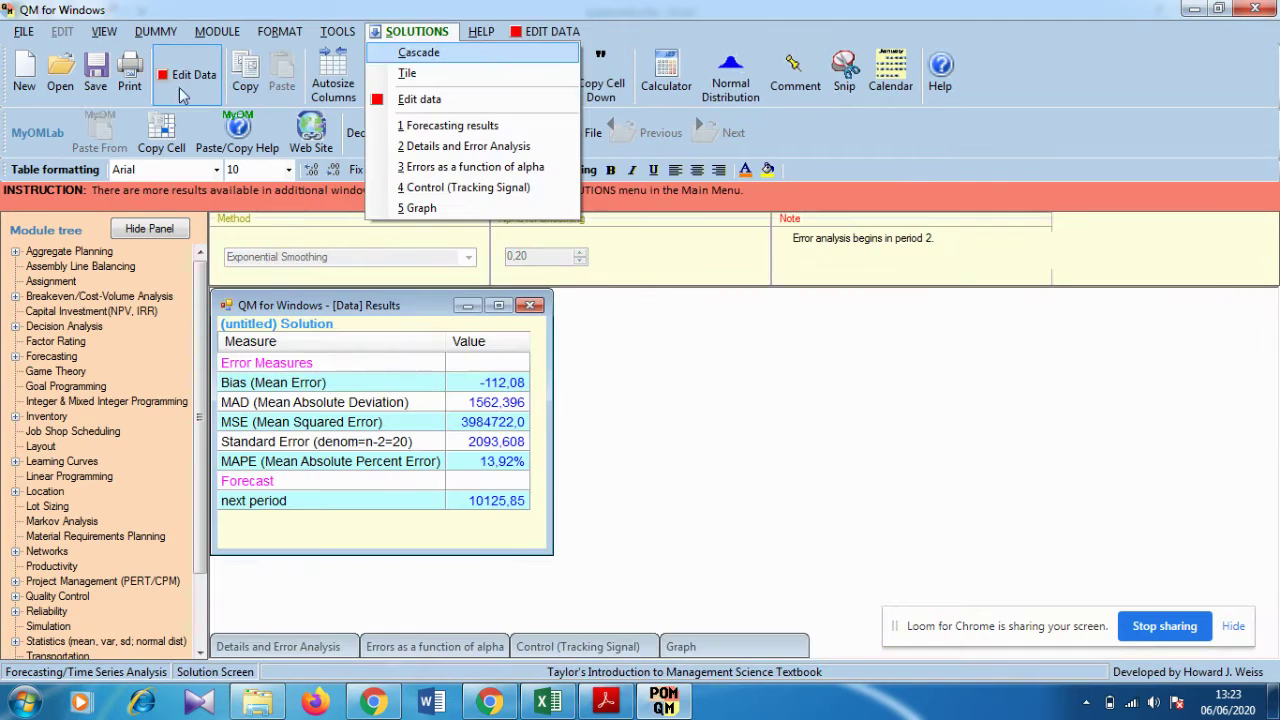
# Copy the MAD value from the alpha 0.20 results into cell D7 of the Excel sheet
pyautogui.click(490, 406)
pyautogui.rightClick(521, 414)
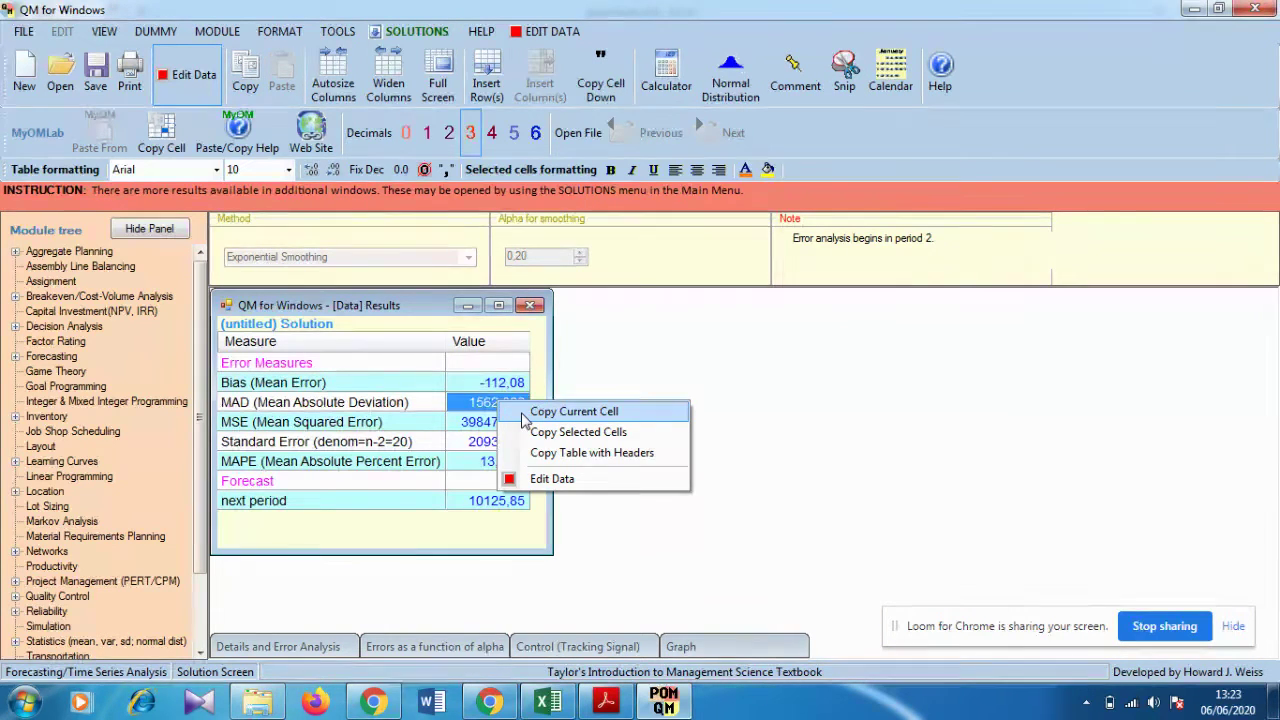
pyautogui.click(574, 411)
pyautogui.click(548, 703)
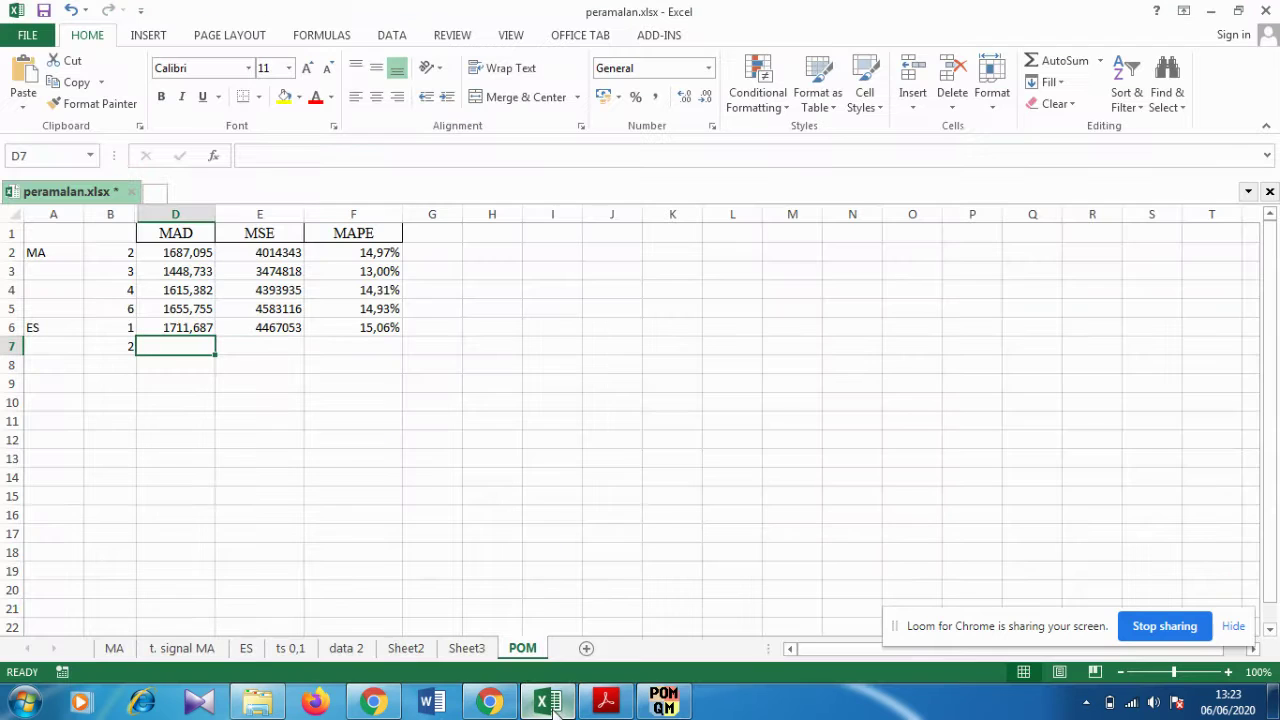
pyautogui.rightClick(172, 346)
pyautogui.click(182, 389)
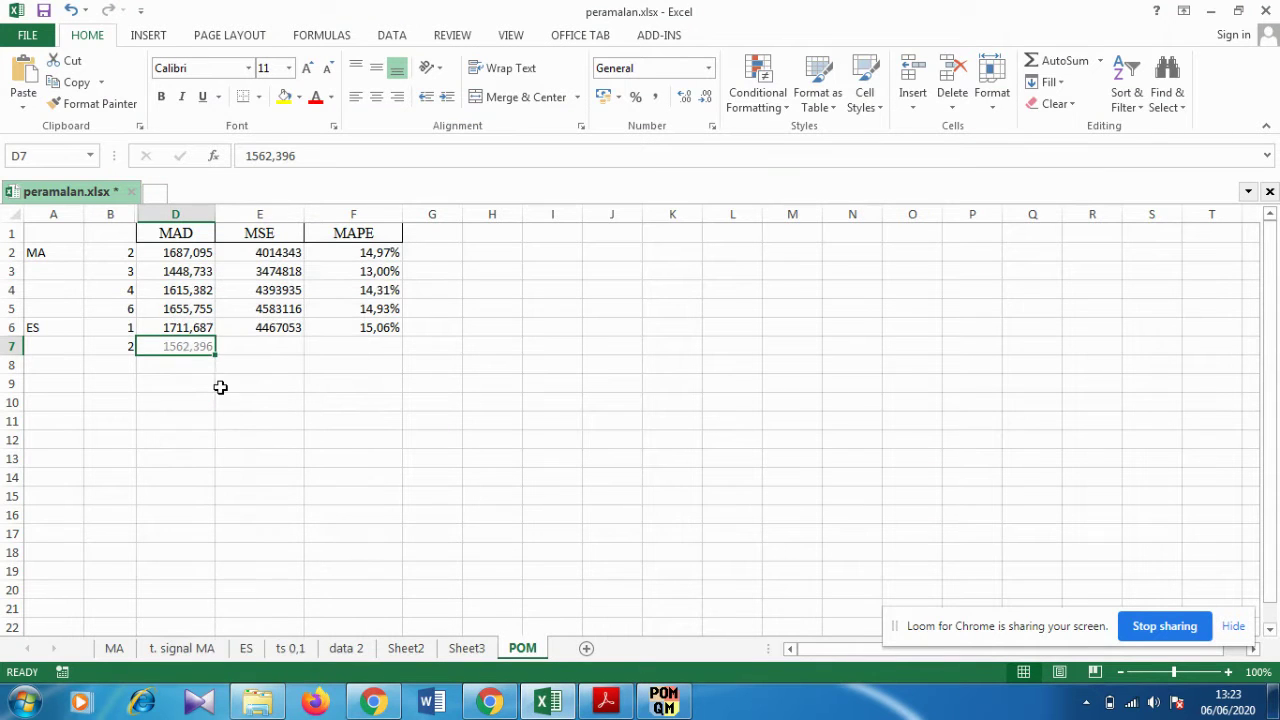
# Copy the MSE value from the QM for Windows alpha 0.20 results into cell E7 of the Excel sheet
pyautogui.click(664, 703)
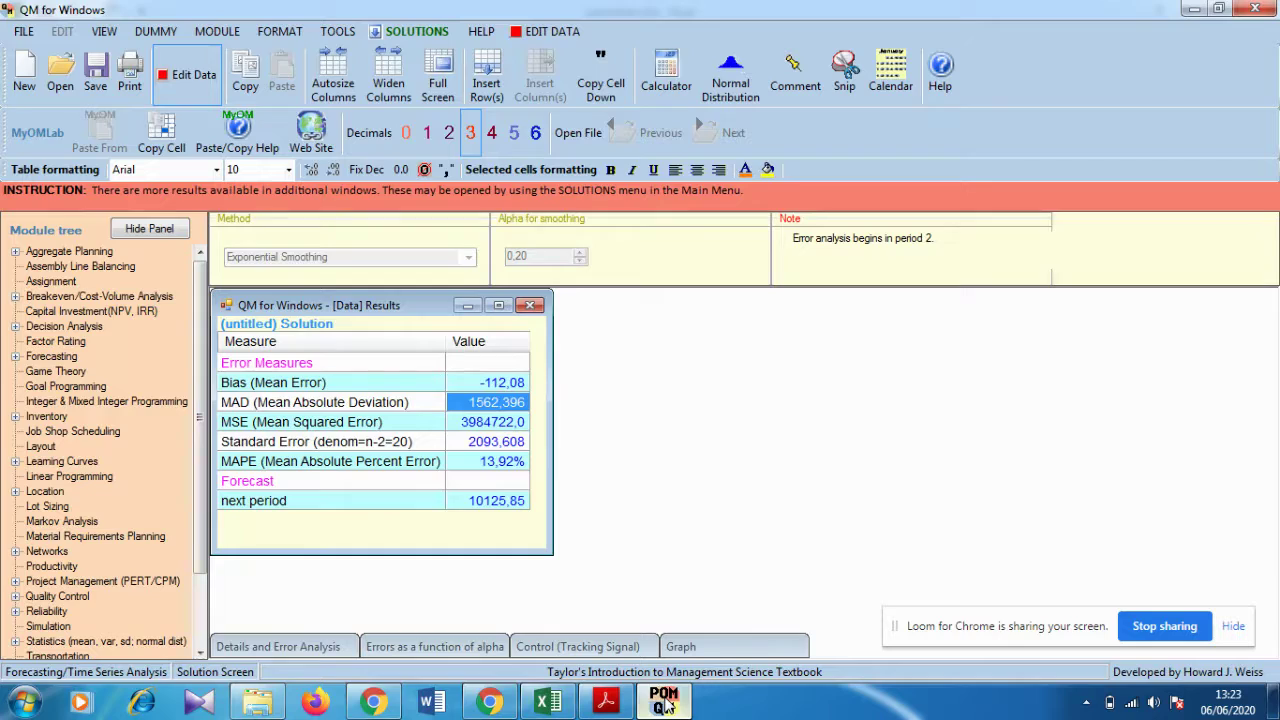
pyautogui.click(490, 423)
pyautogui.rightClick(490, 422)
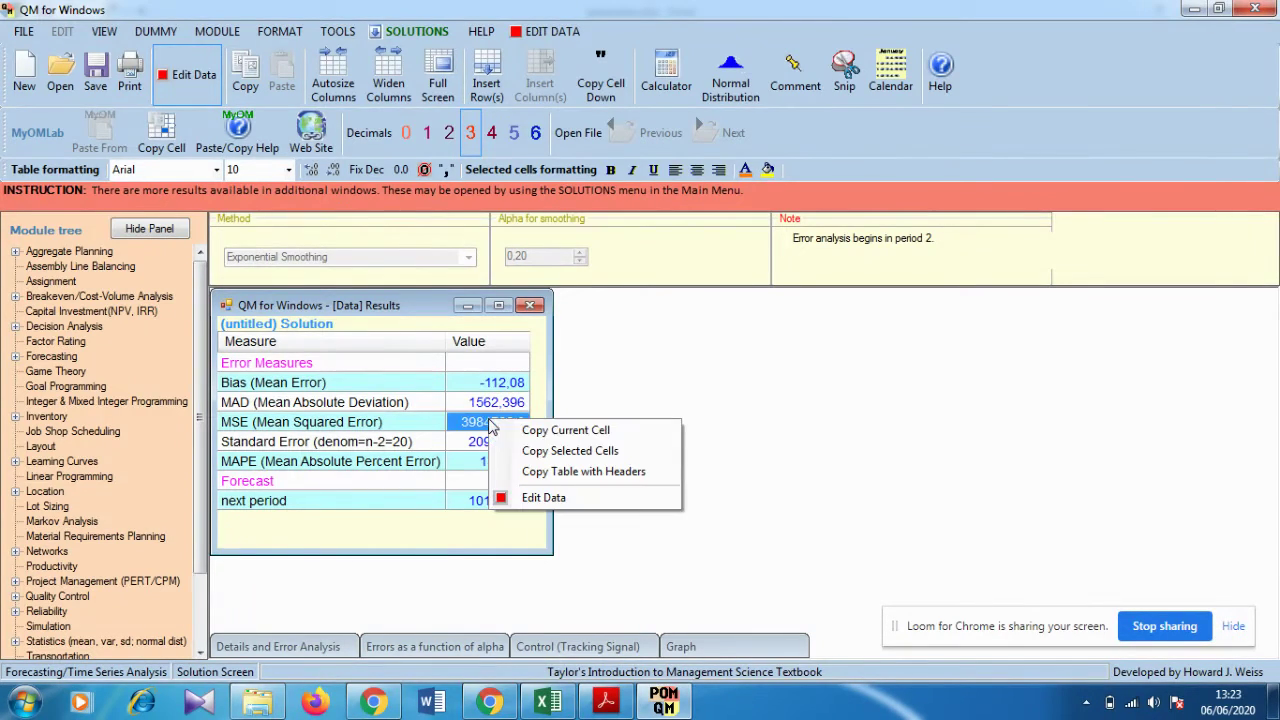
pyautogui.click(535, 440)
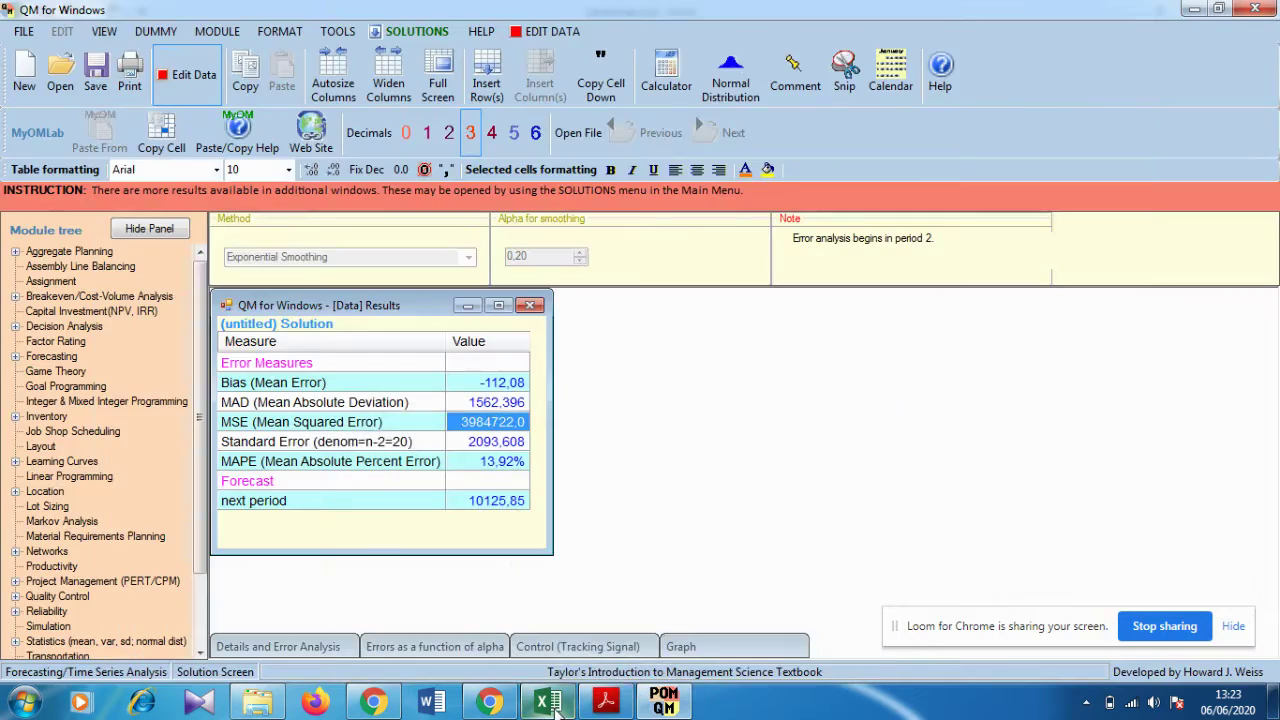
pyautogui.click(548, 703)
pyautogui.click(284, 350)
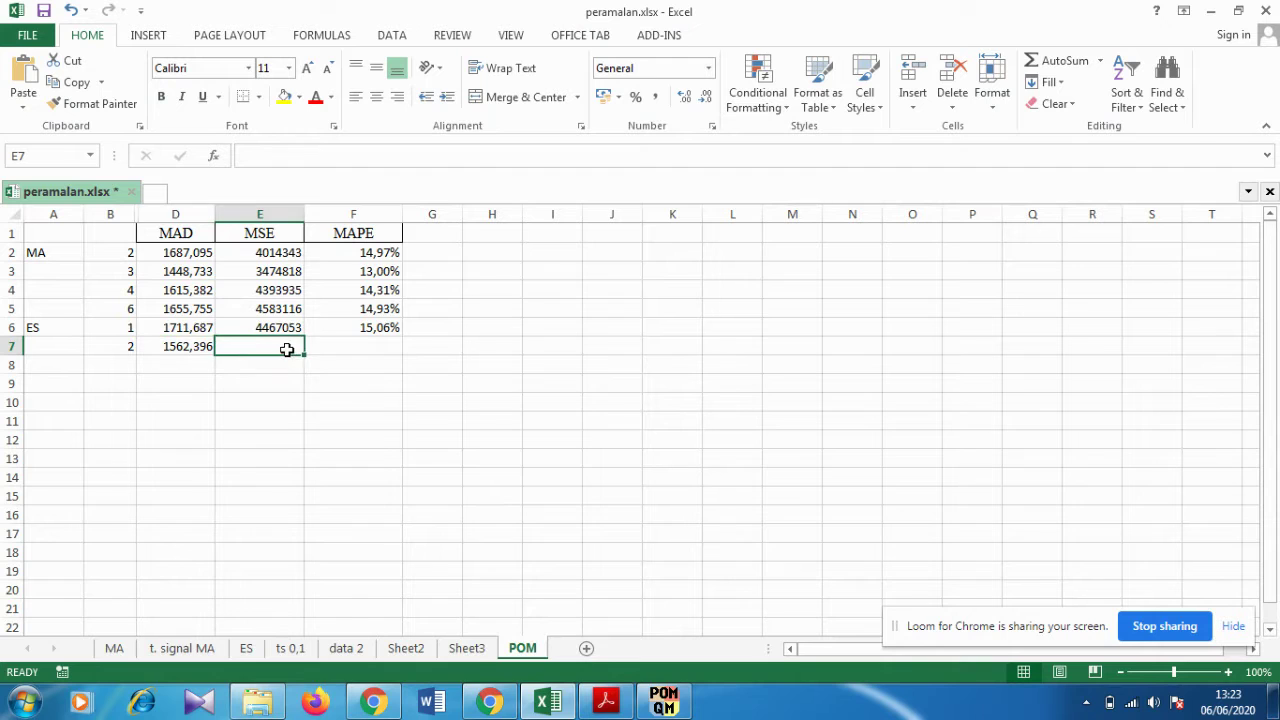
pyautogui.rightClick(286, 349)
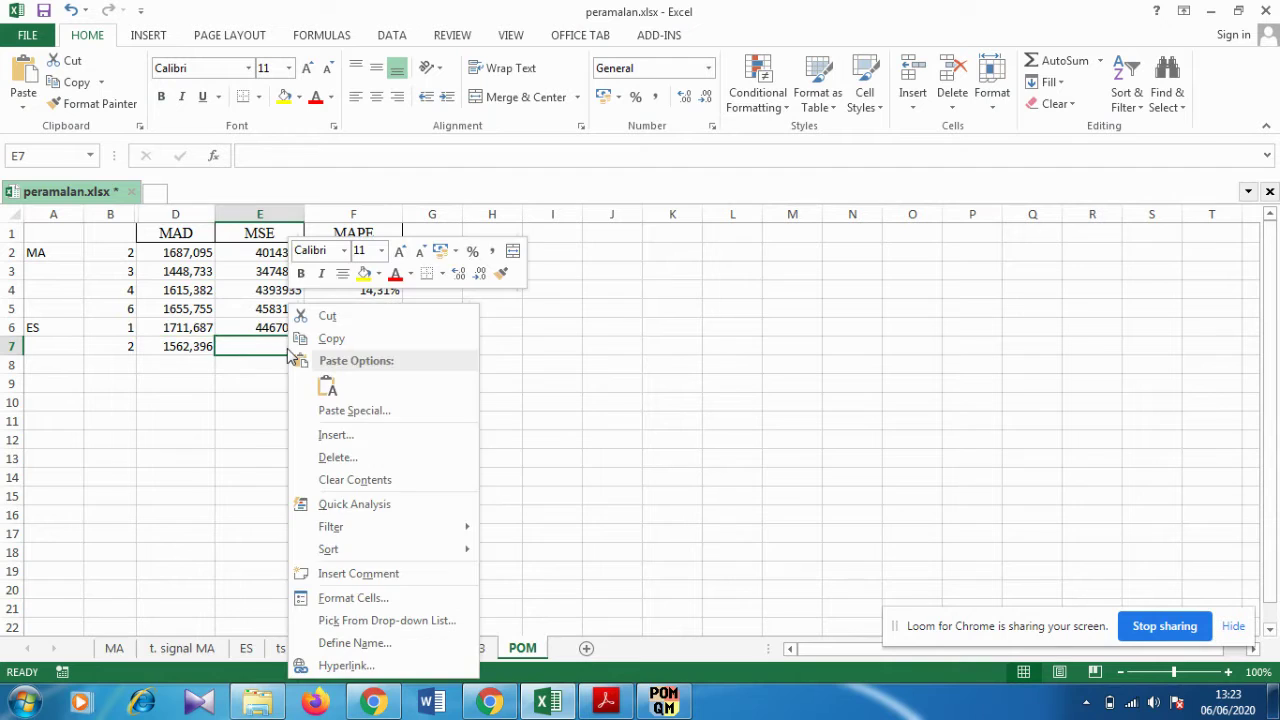
pyautogui.click(328, 387)
pyautogui.click(466, 381)
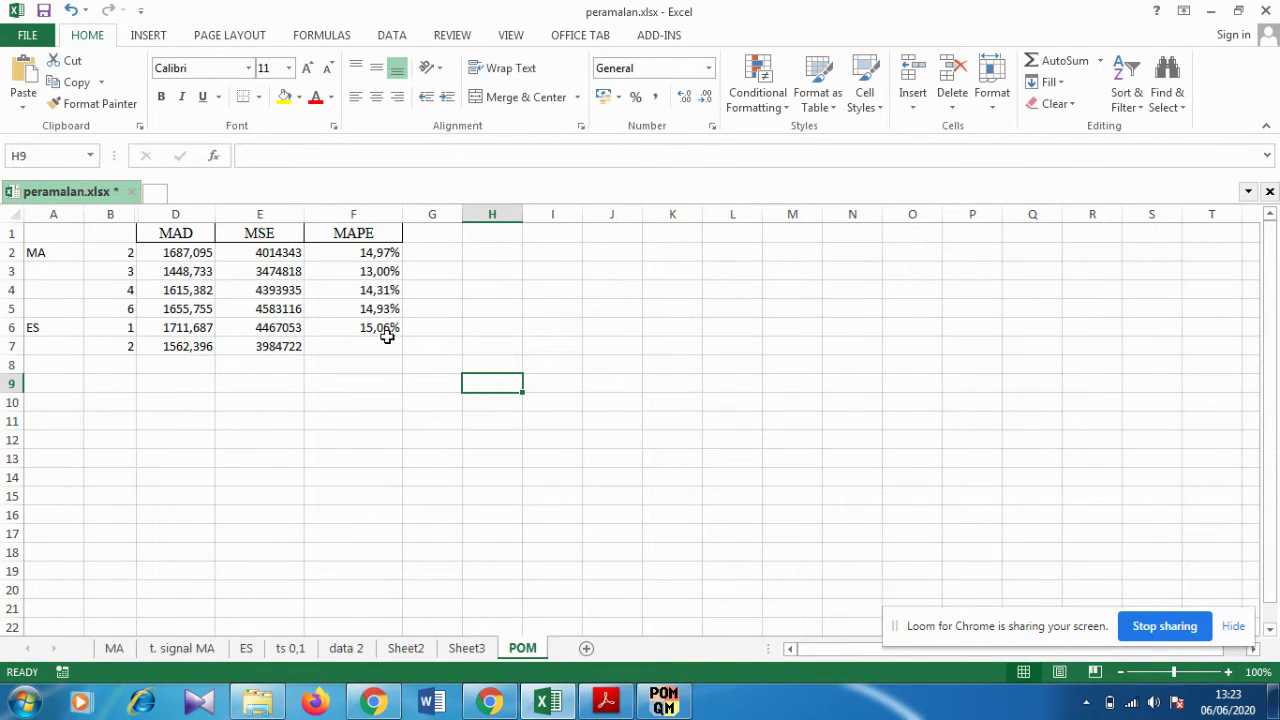
pyautogui.click(190, 288)
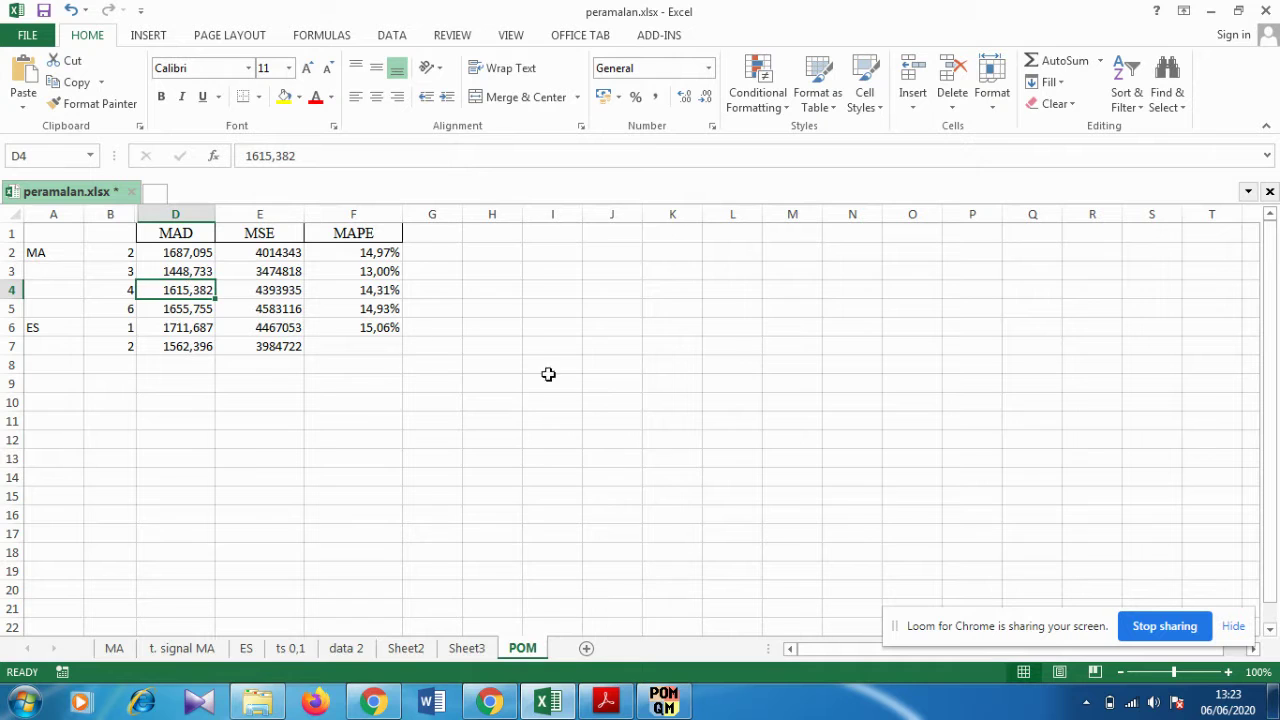
pyautogui.click(178, 269)
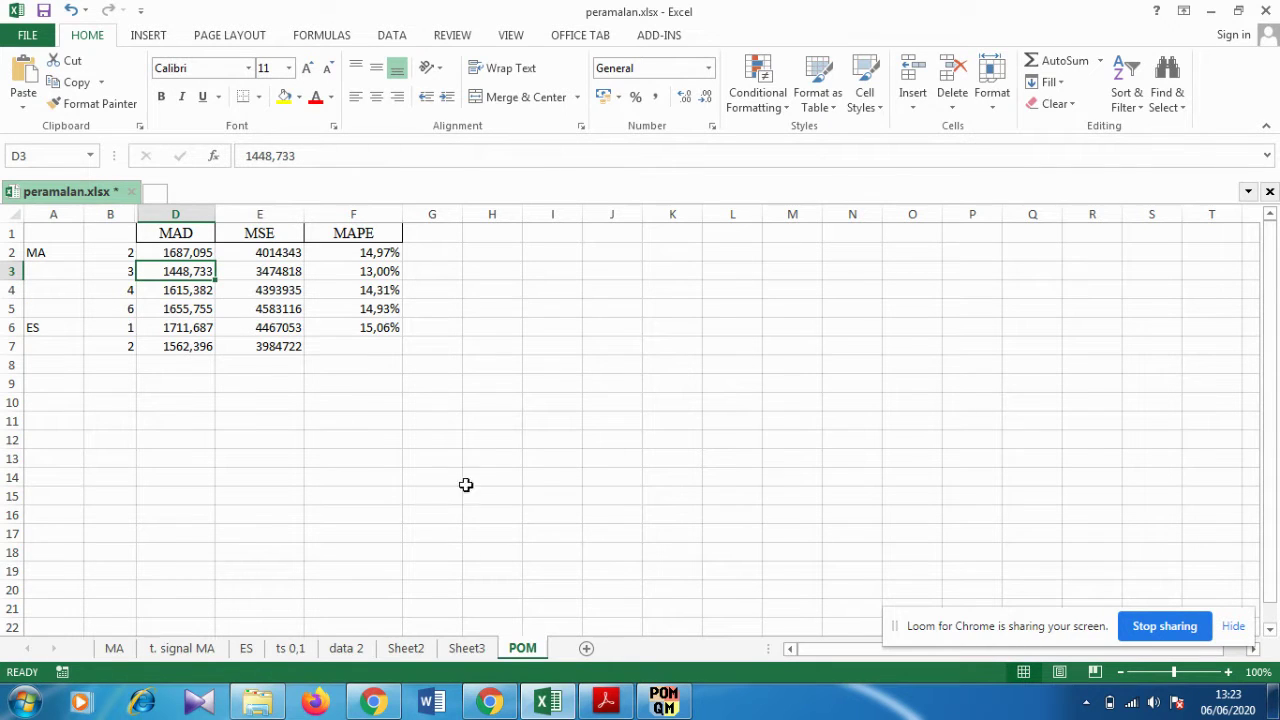
# Copy the MAPE value from the QM for Windows alpha 0.20 results into cell F7 of the Excel sheet
pyautogui.click(568, 704)
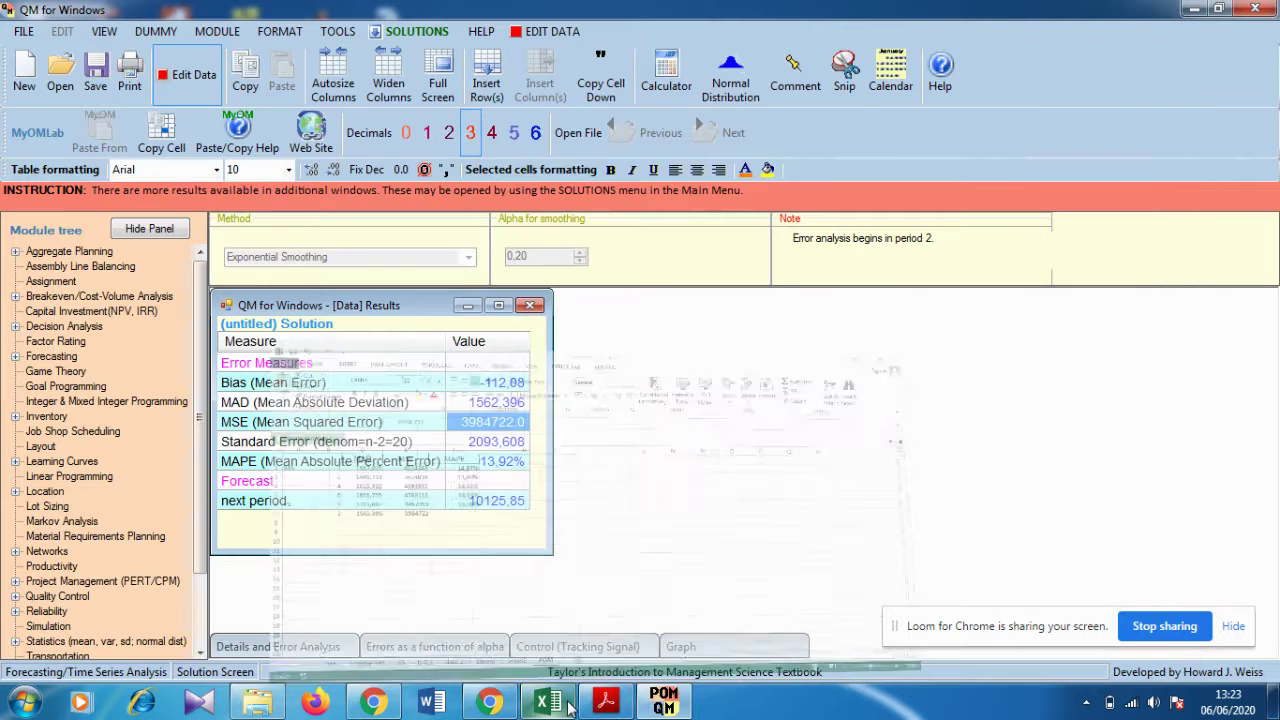
pyautogui.click(495, 461)
pyautogui.rightClick(501, 459)
pyautogui.click(560, 466)
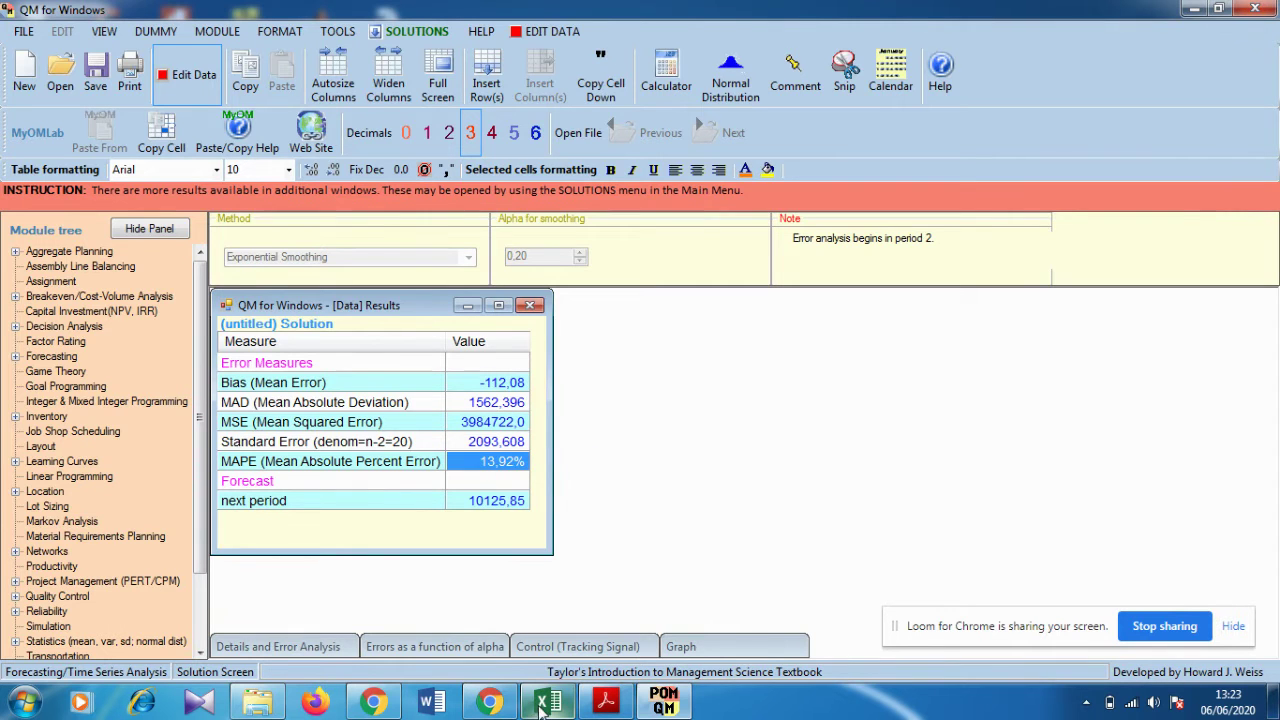
pyautogui.click(548, 704)
pyautogui.click(380, 346)
pyautogui.rightClick(380, 346)
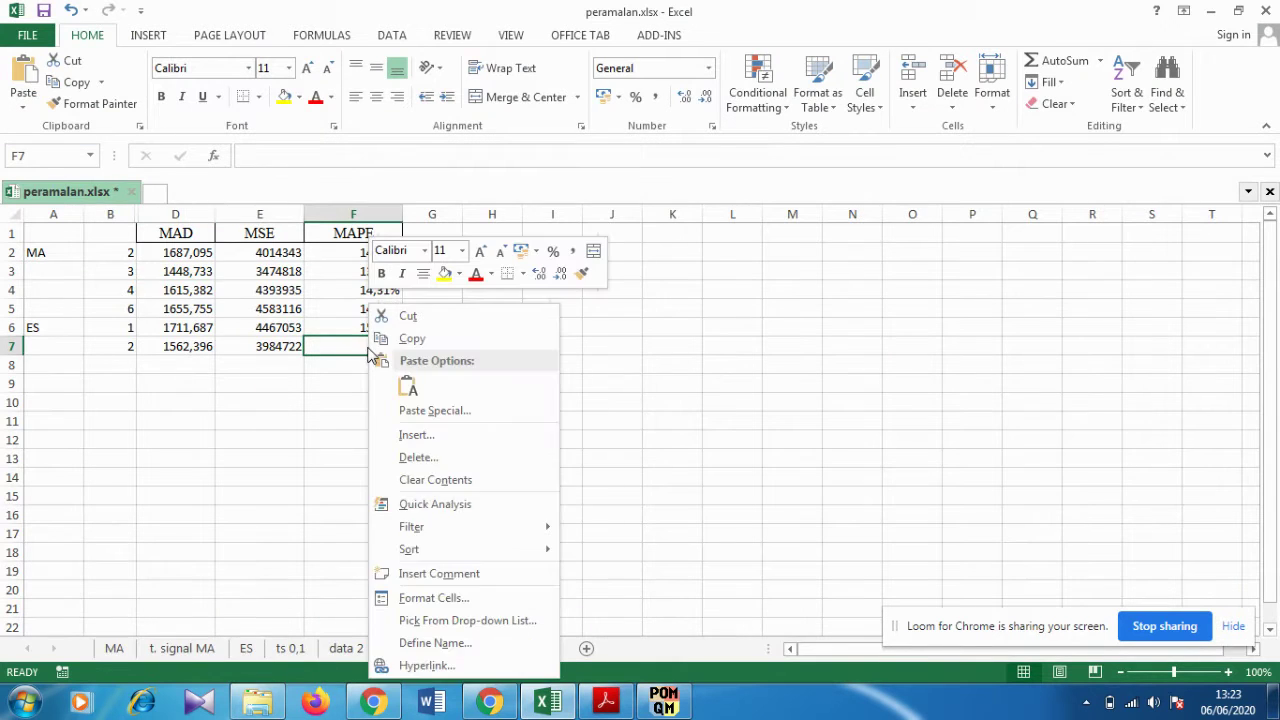
pyautogui.click(406, 383)
pyautogui.press('Return')
pyautogui.click(374, 271)
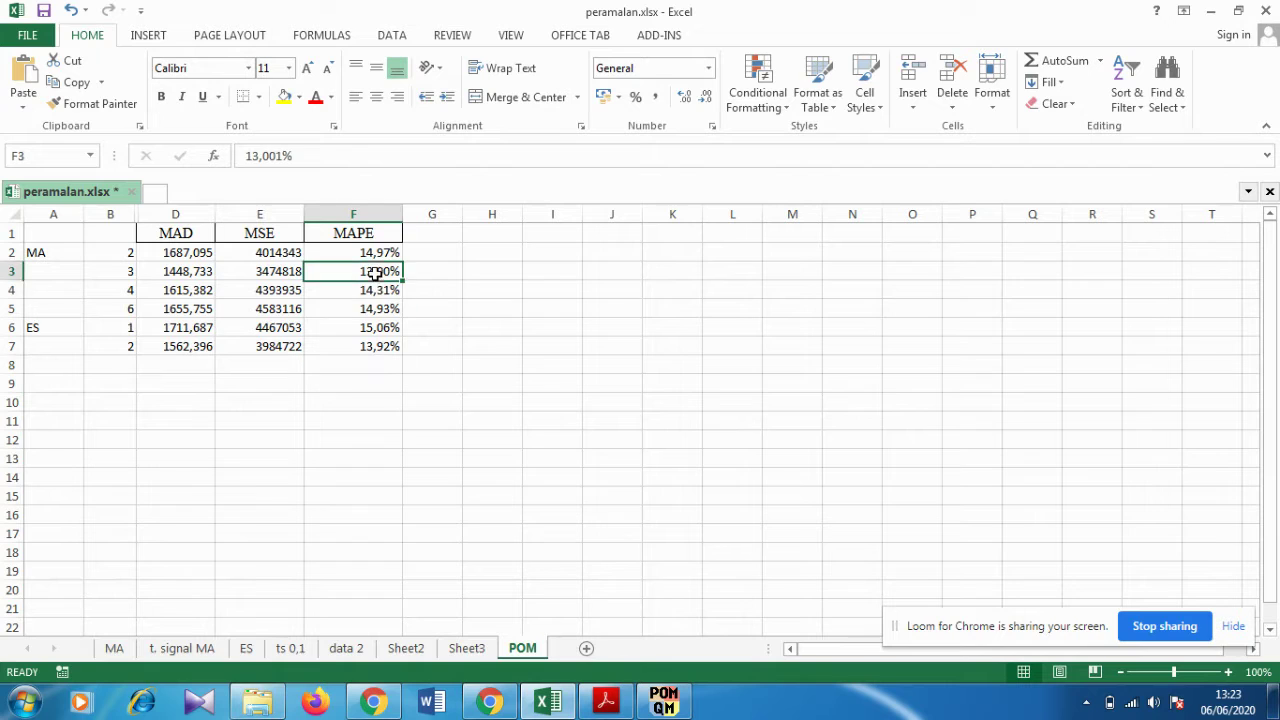
pyautogui.click(375, 346)
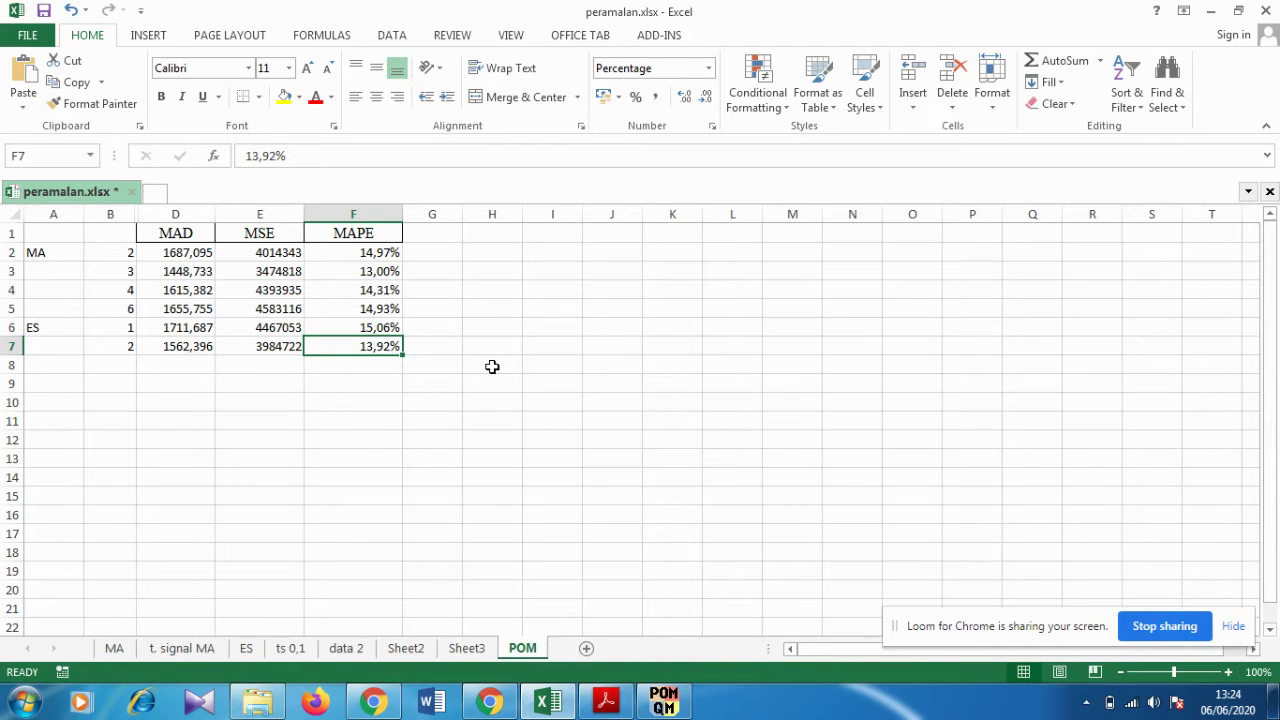
# Switch to QM for Windows, reopen the data, set the exponential smoothing alpha to 0.3 and solve
pyautogui.click(664, 707)
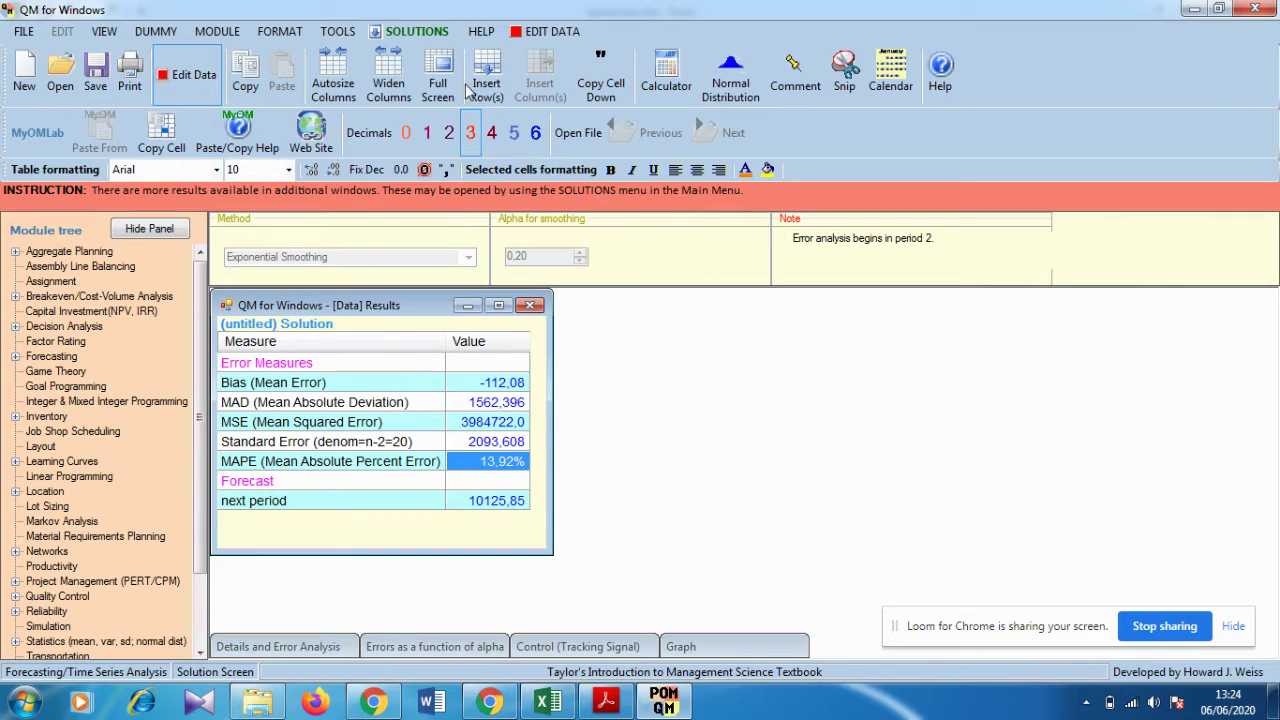
pyautogui.click(540, 31)
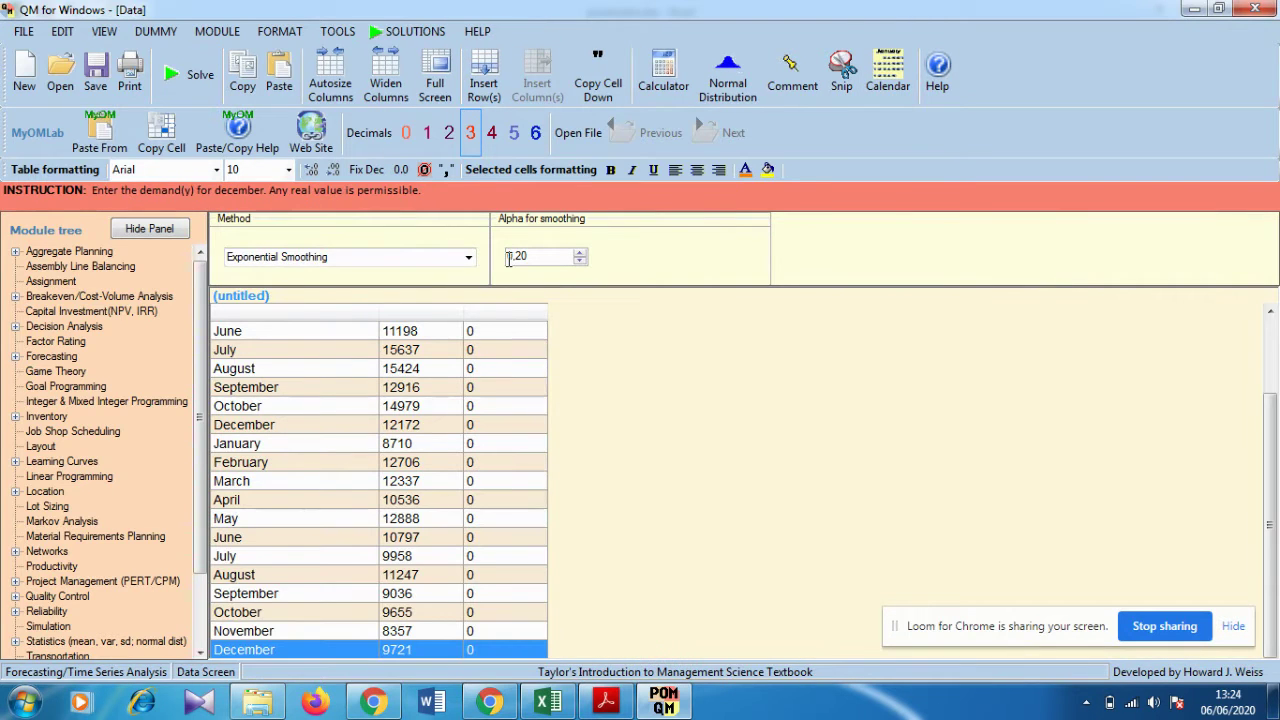
pyautogui.click(578, 253)
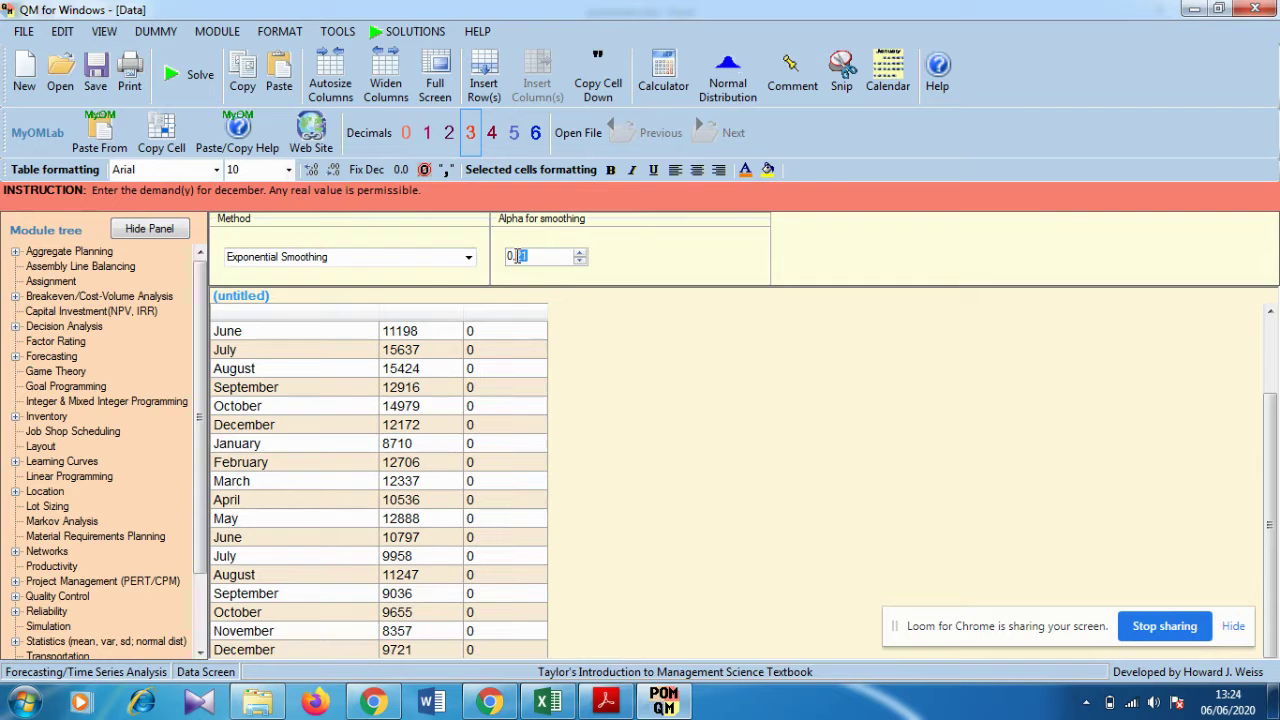
pyautogui.write('2')
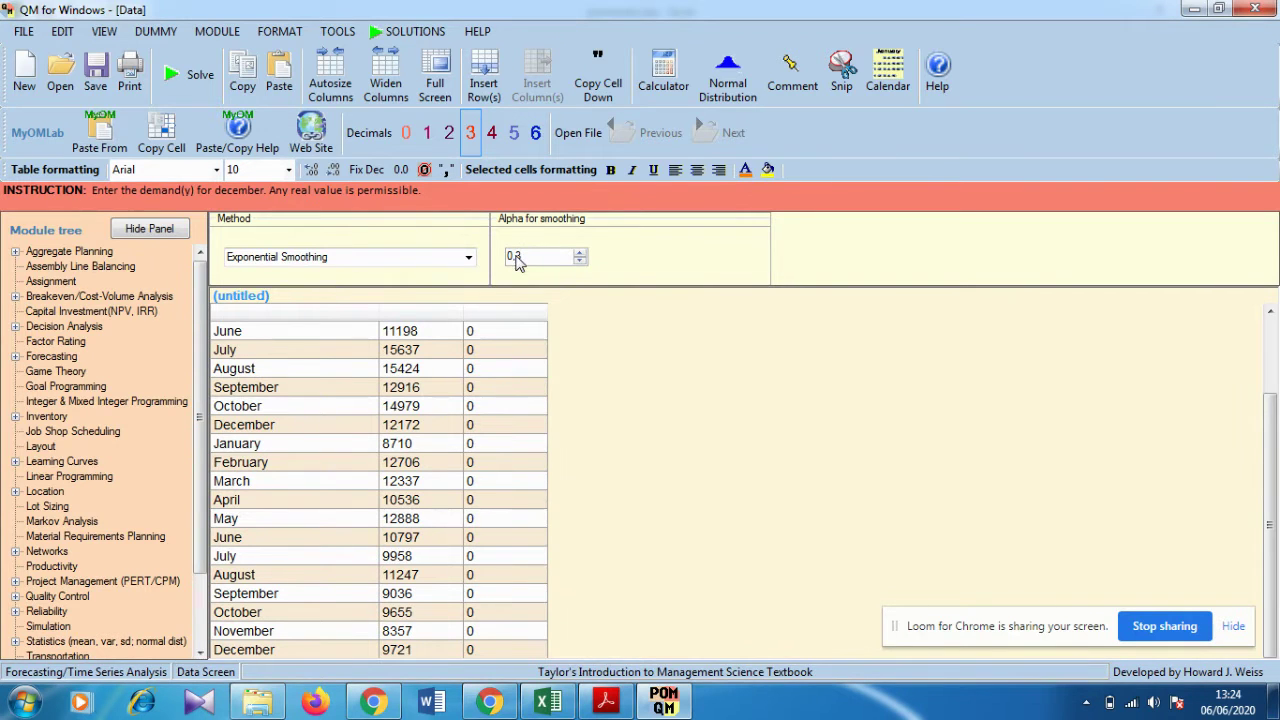
pyautogui.click(186, 80)
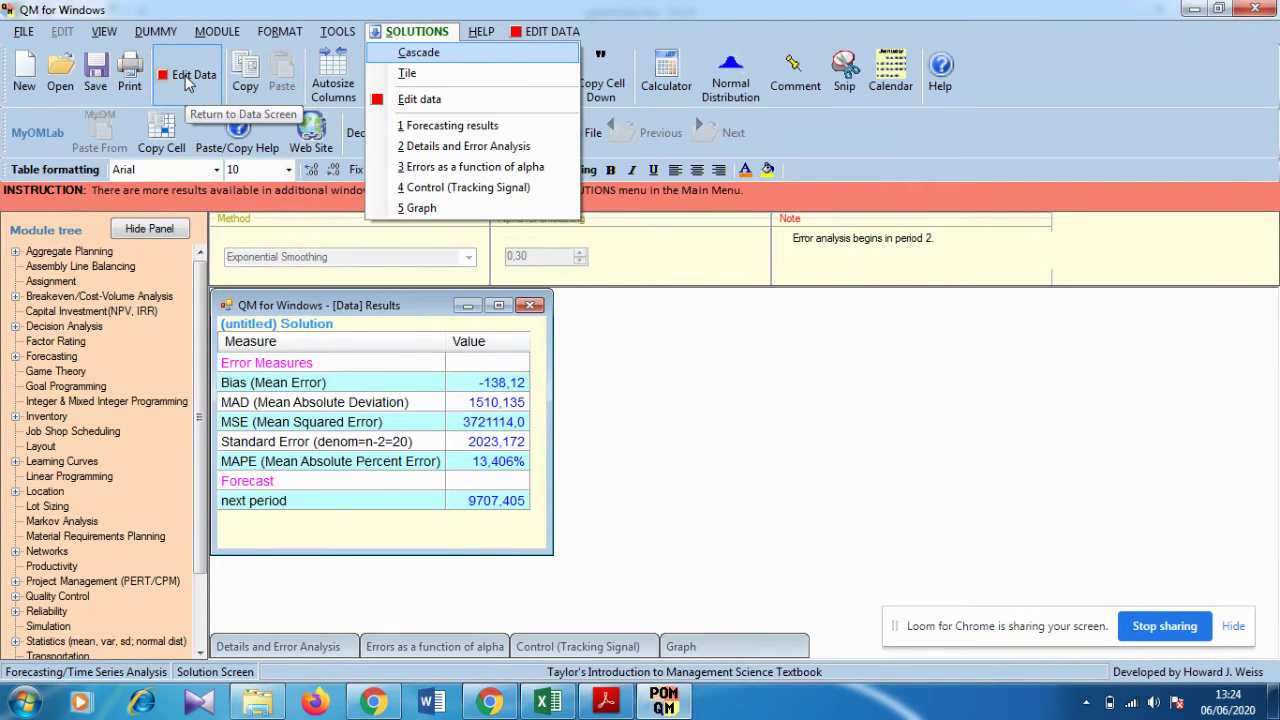
# Copy the MAPE value from the alpha 0.30 results into cell F8 of the Excel sheet
pyautogui.click(480, 462)
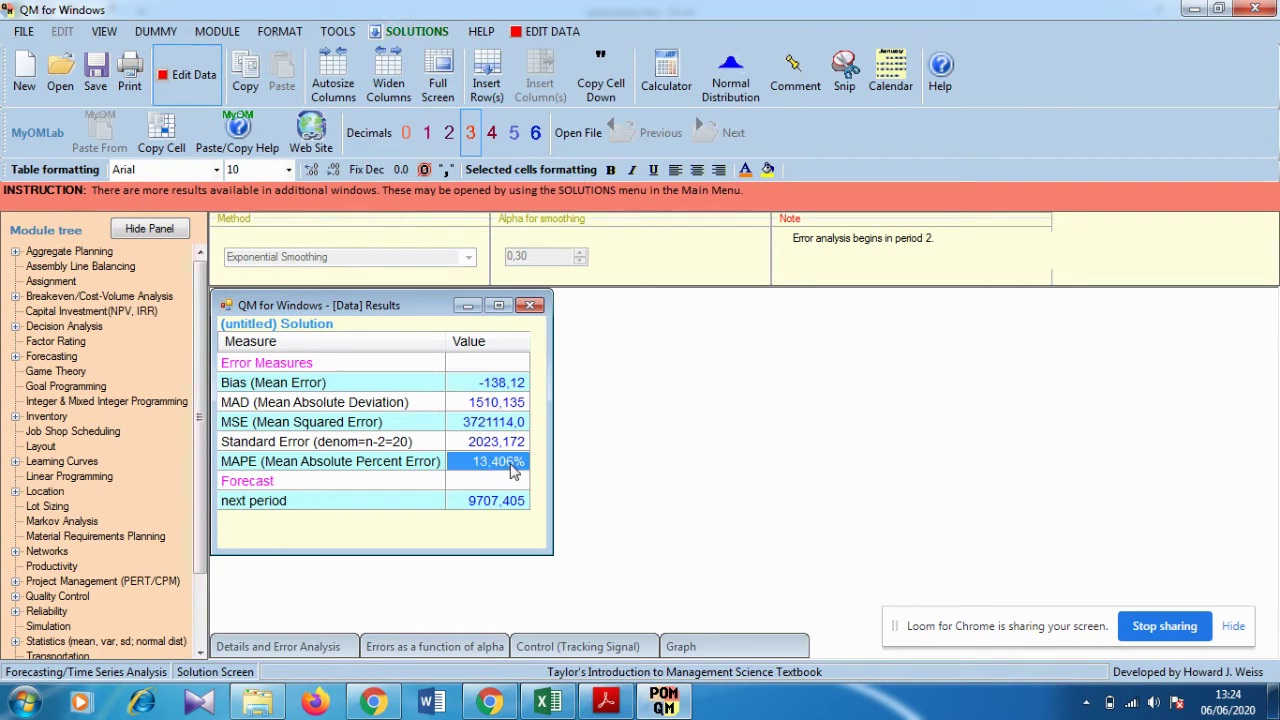
pyautogui.rightClick(505, 467)
pyautogui.click(545, 474)
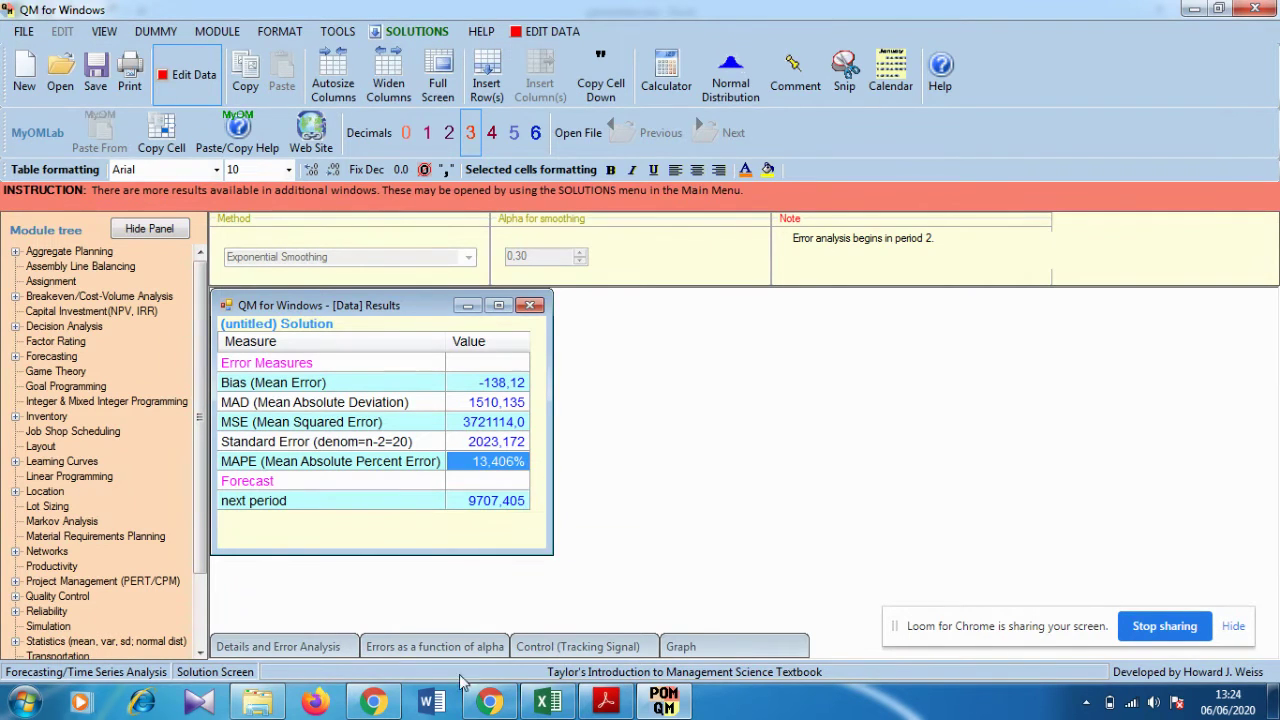
pyautogui.click(548, 702)
pyautogui.click(357, 367)
pyautogui.rightClick(358, 367)
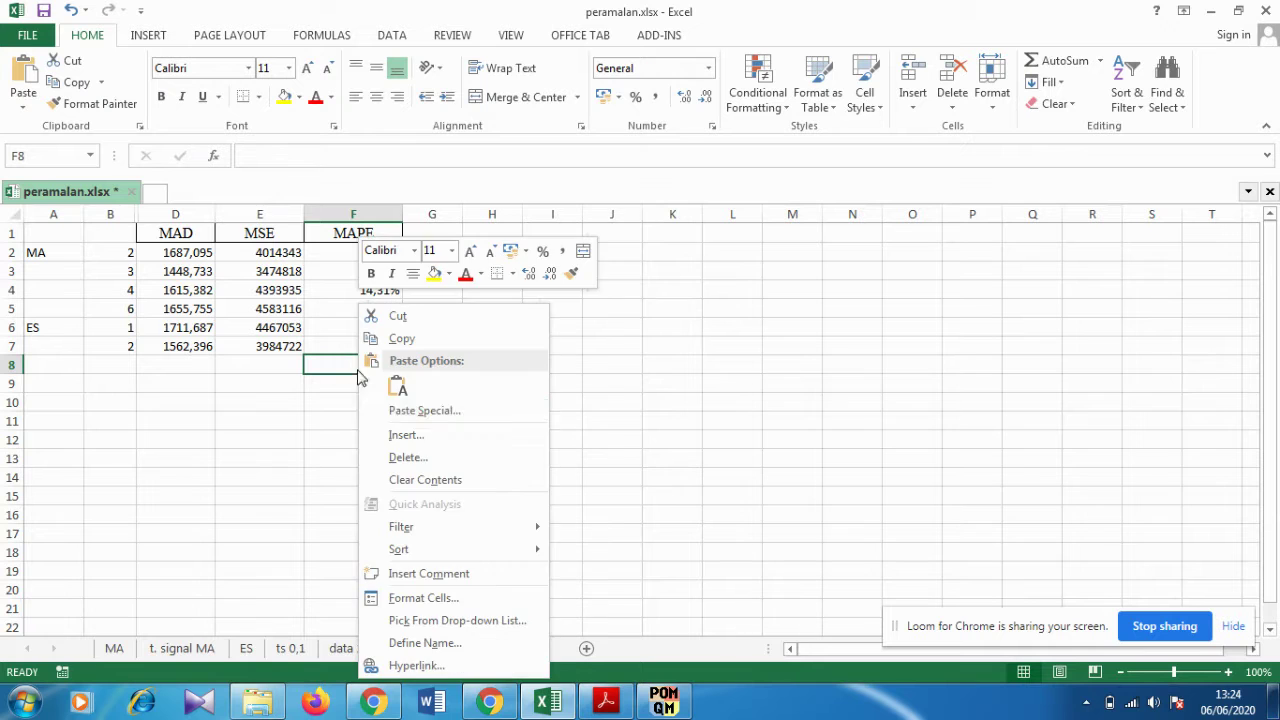
pyautogui.click(397, 386)
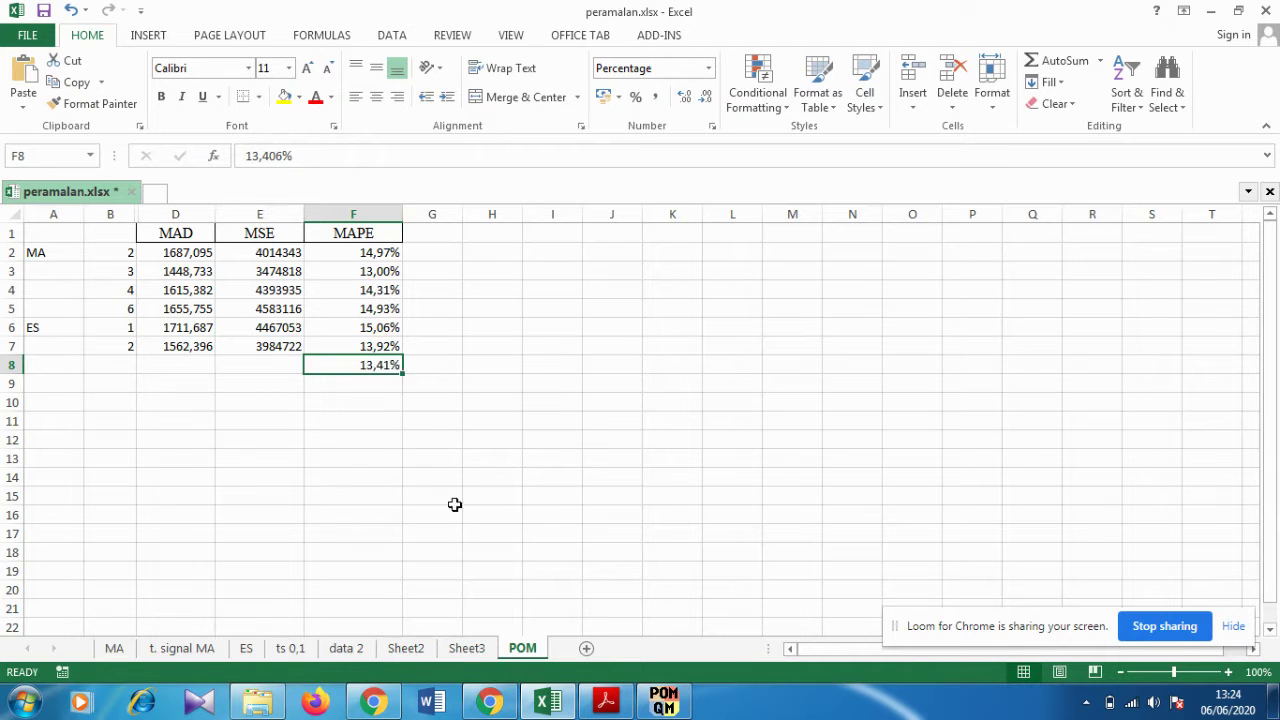
# Copy the MSE value from the QM for Windows alpha 0.30 results into cell E8 of the Excel sheet
pyautogui.click(545, 702)
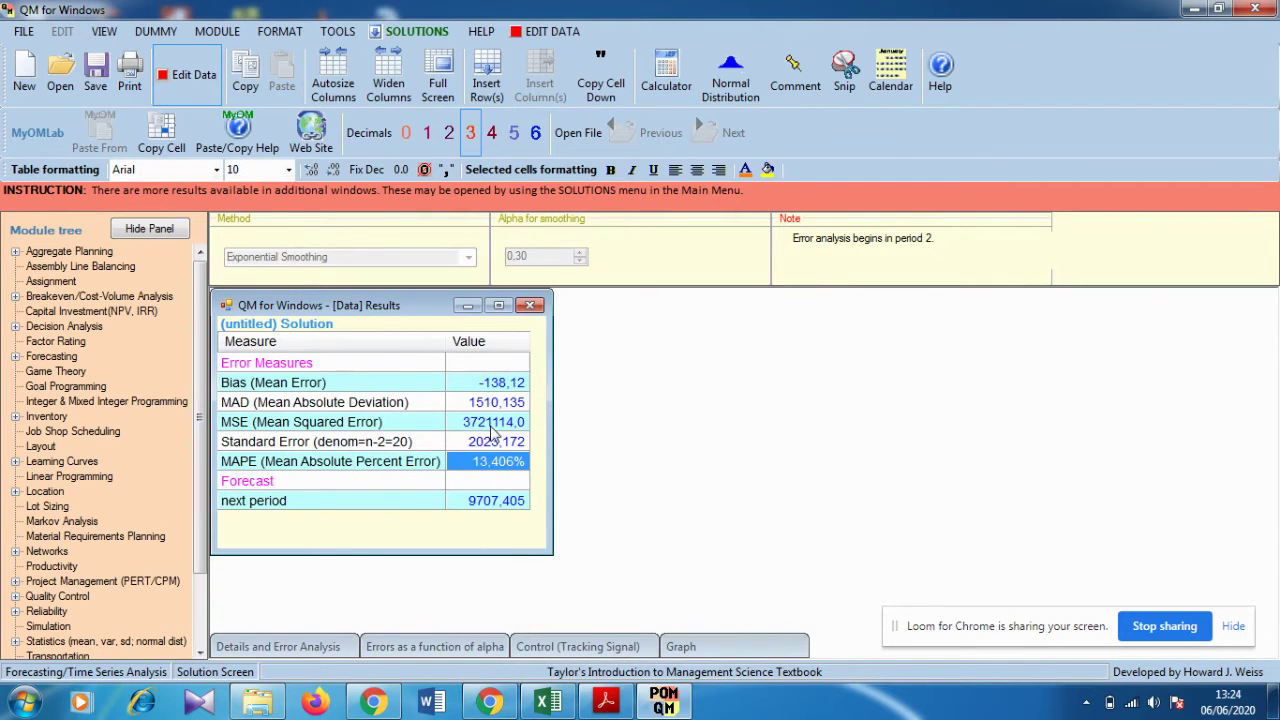
pyautogui.click(493, 424)
pyautogui.rightClick(493, 424)
pyautogui.click(540, 431)
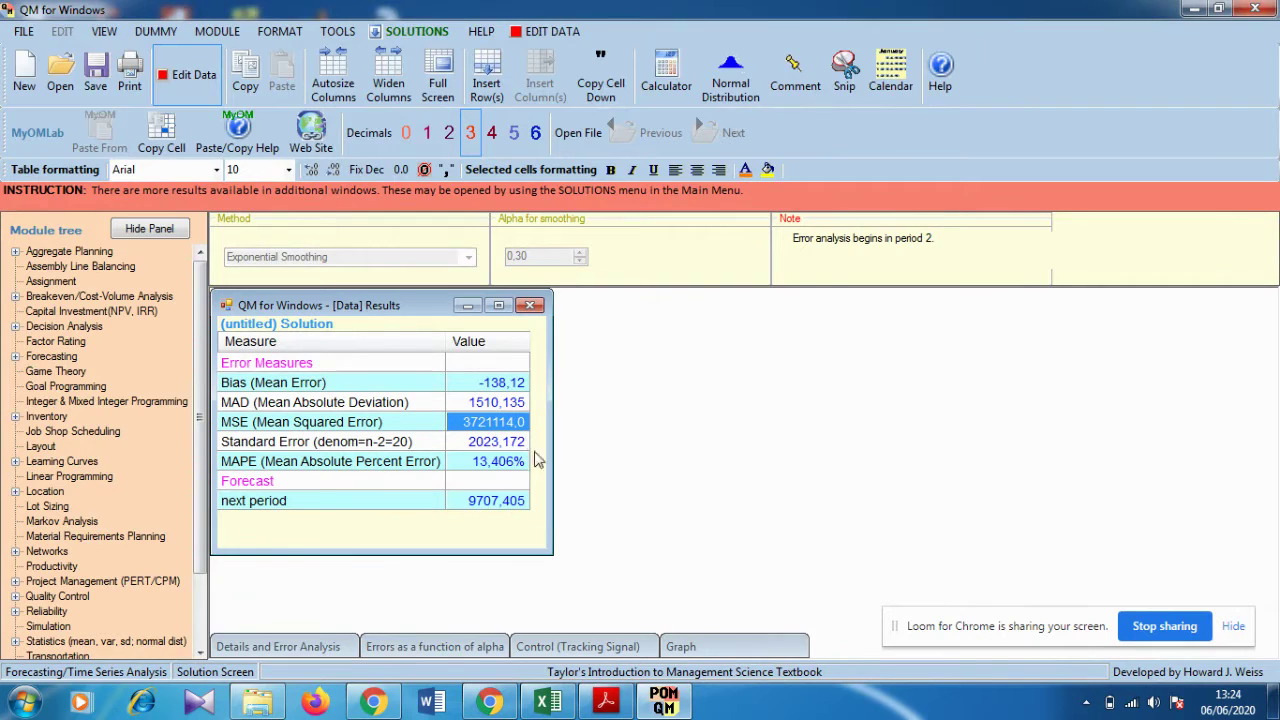
pyautogui.click(545, 702)
pyautogui.click(271, 363)
pyautogui.rightClick(271, 364)
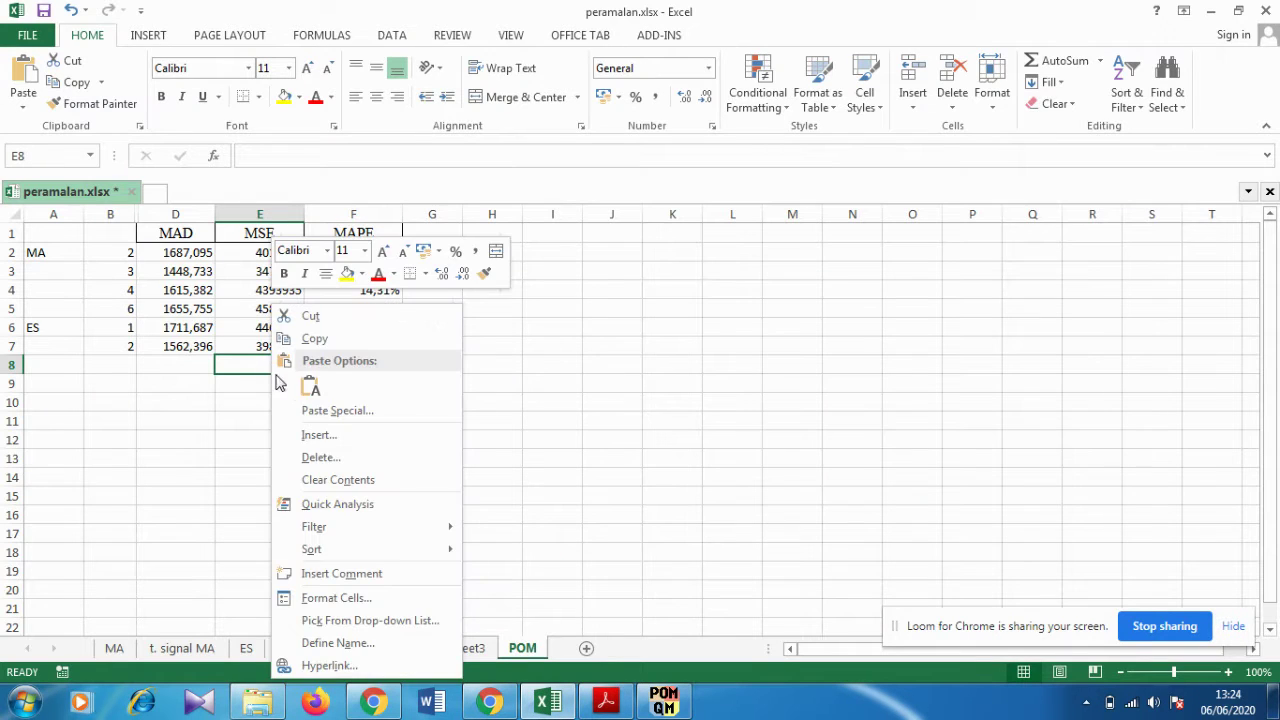
pyautogui.click(310, 387)
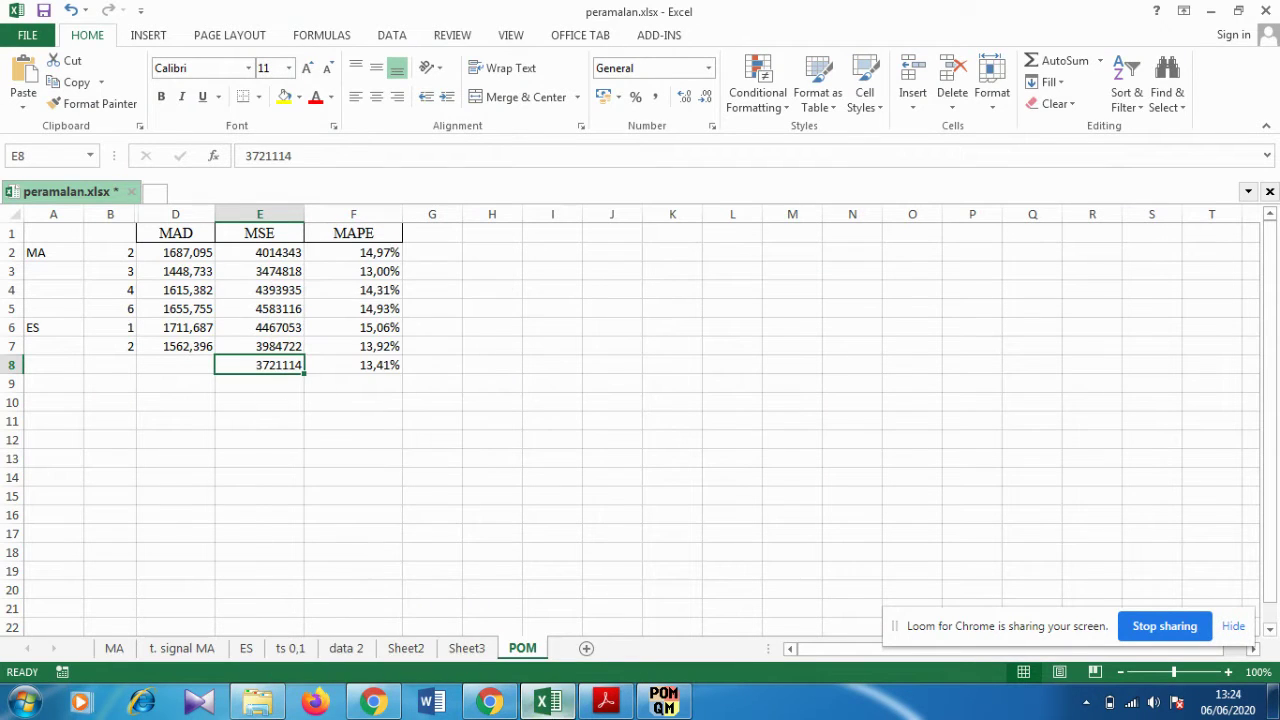
# Copy the MAD value from the QM for Windows alpha 0.30 results into cell D8 of the Excel sheet
pyautogui.click(545, 702)
pyautogui.click(500, 461)
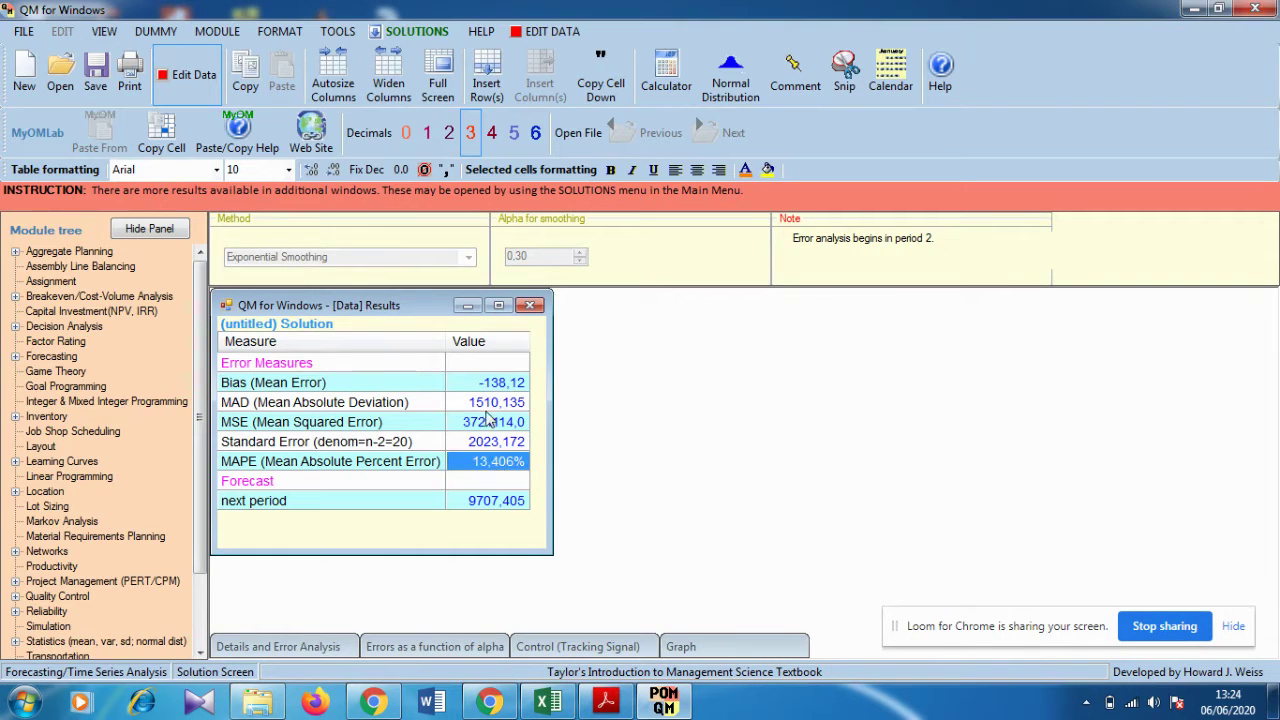
pyautogui.click(496, 402)
pyautogui.rightClick(500, 401)
pyautogui.click(545, 409)
pyautogui.click(530, 706)
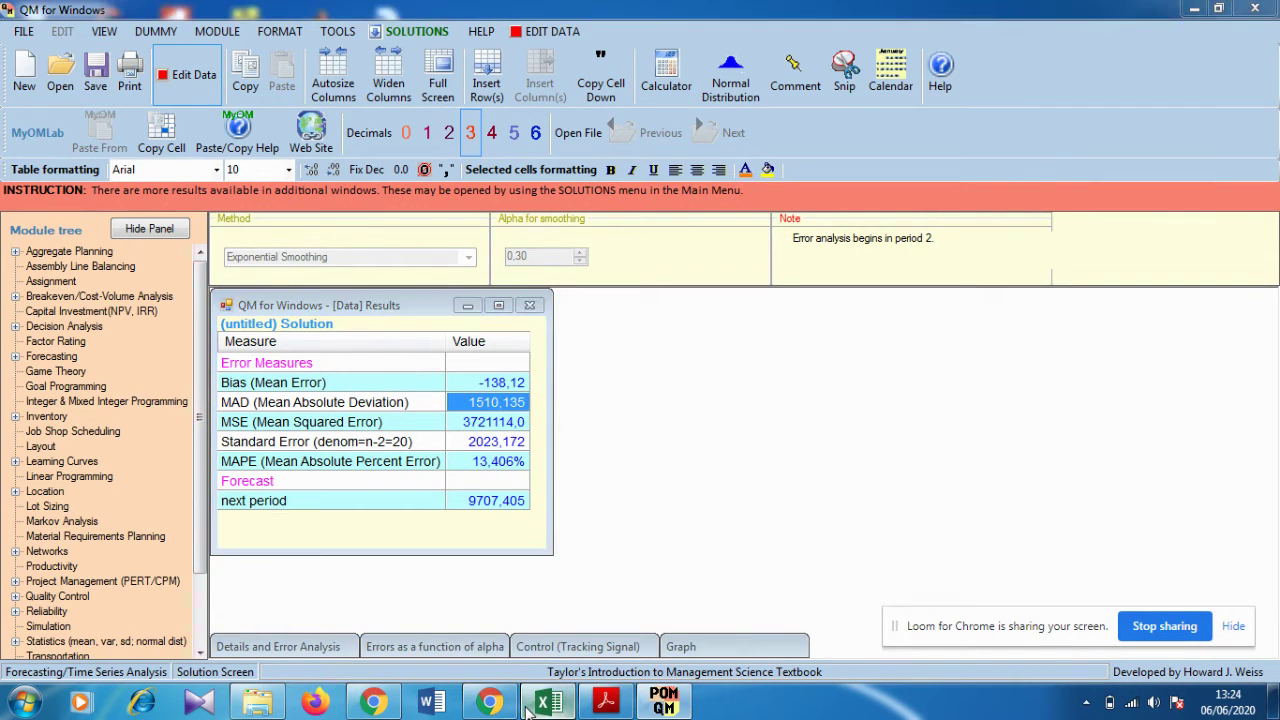
pyautogui.click(177, 364)
pyautogui.rightClick(177, 364)
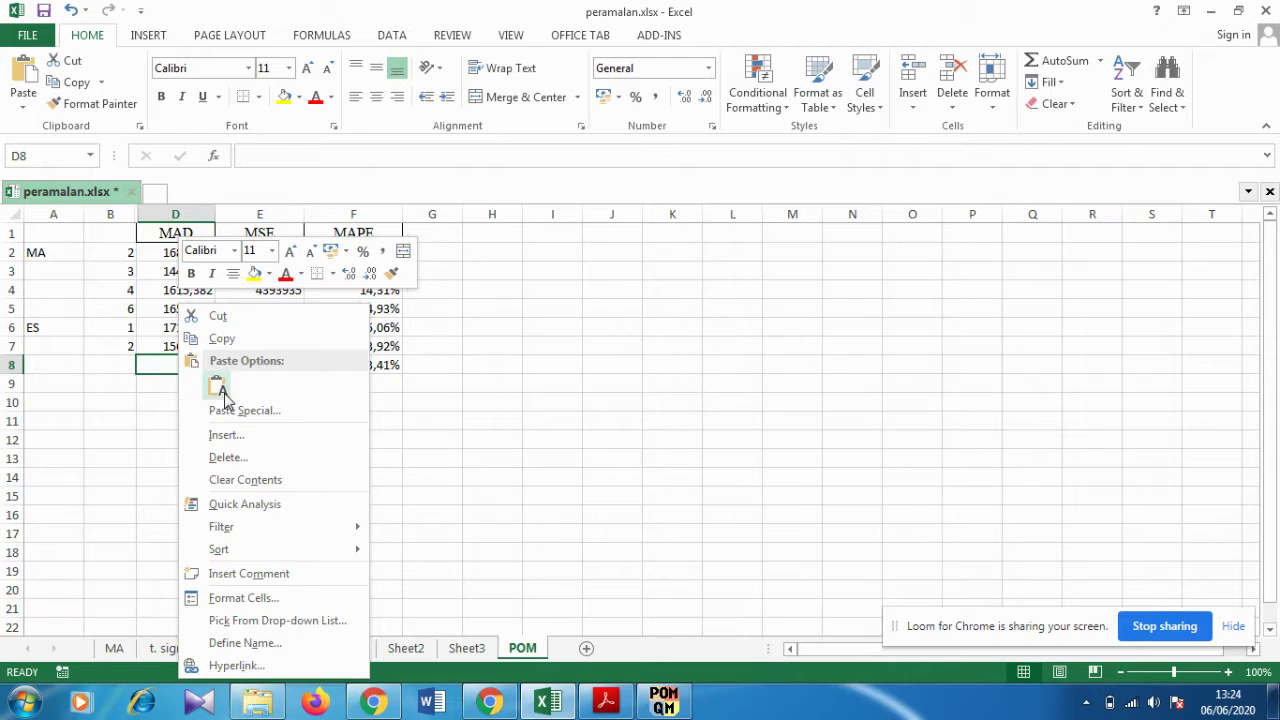
pyautogui.click(220, 388)
# Enter the exponential smoothing row labels 3, 4, 5, 6 and 7 in cells B8 to B12
pyautogui.click(124, 368)
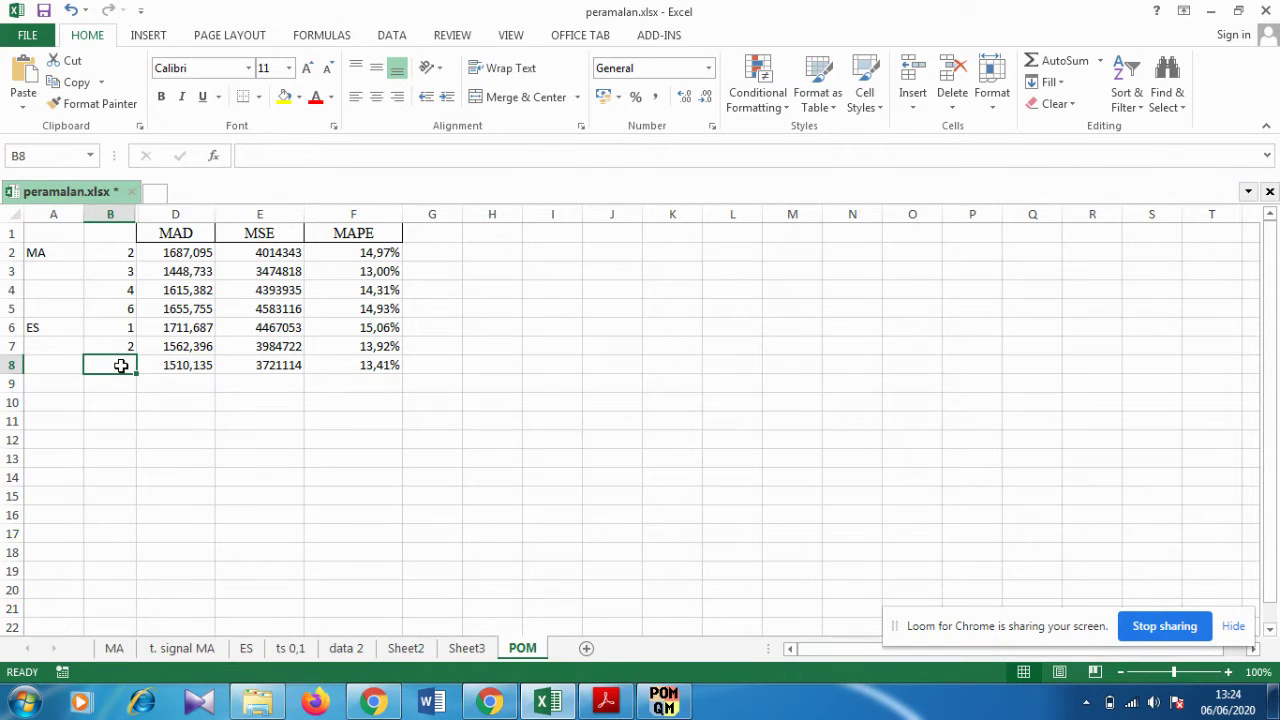
pyautogui.write('3')
pyautogui.press('Return')
pyautogui.write('4')
pyautogui.press('Return')
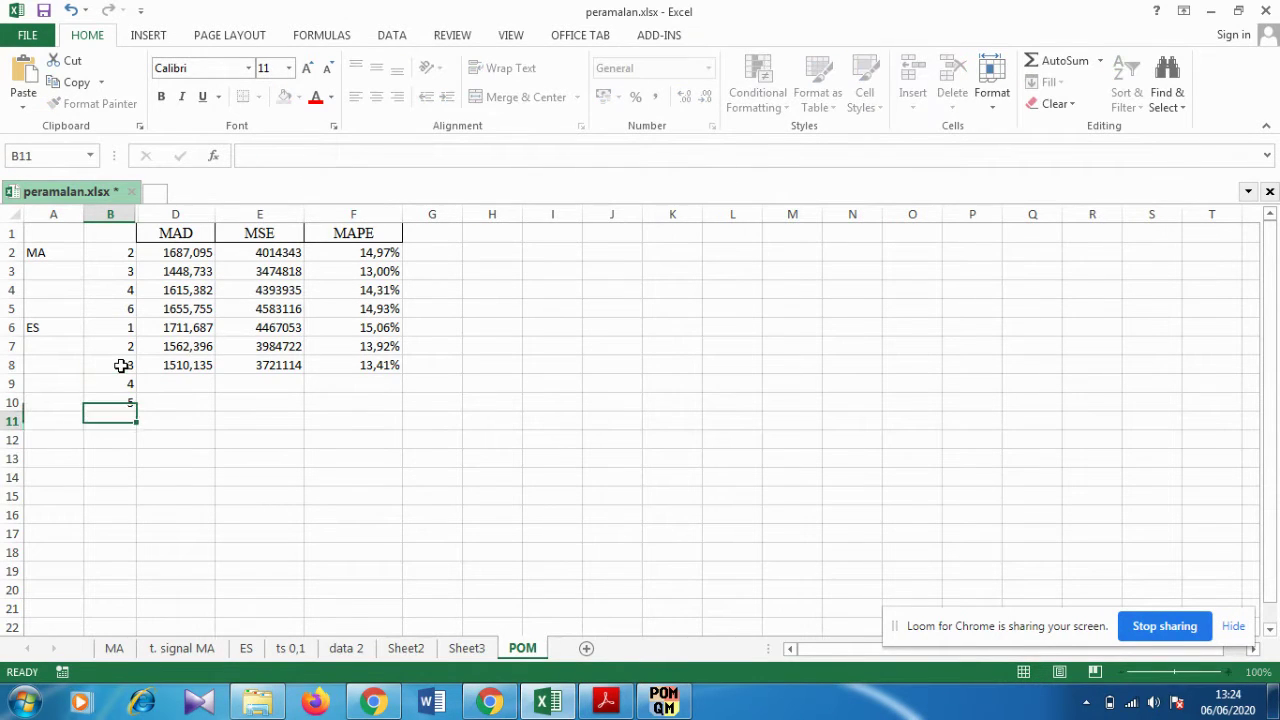
pyautogui.write('5')
pyautogui.press('Return')
pyautogui.write('6')
pyautogui.press('Return')
pyautogui.write('7')
pyautogui.press('Return')
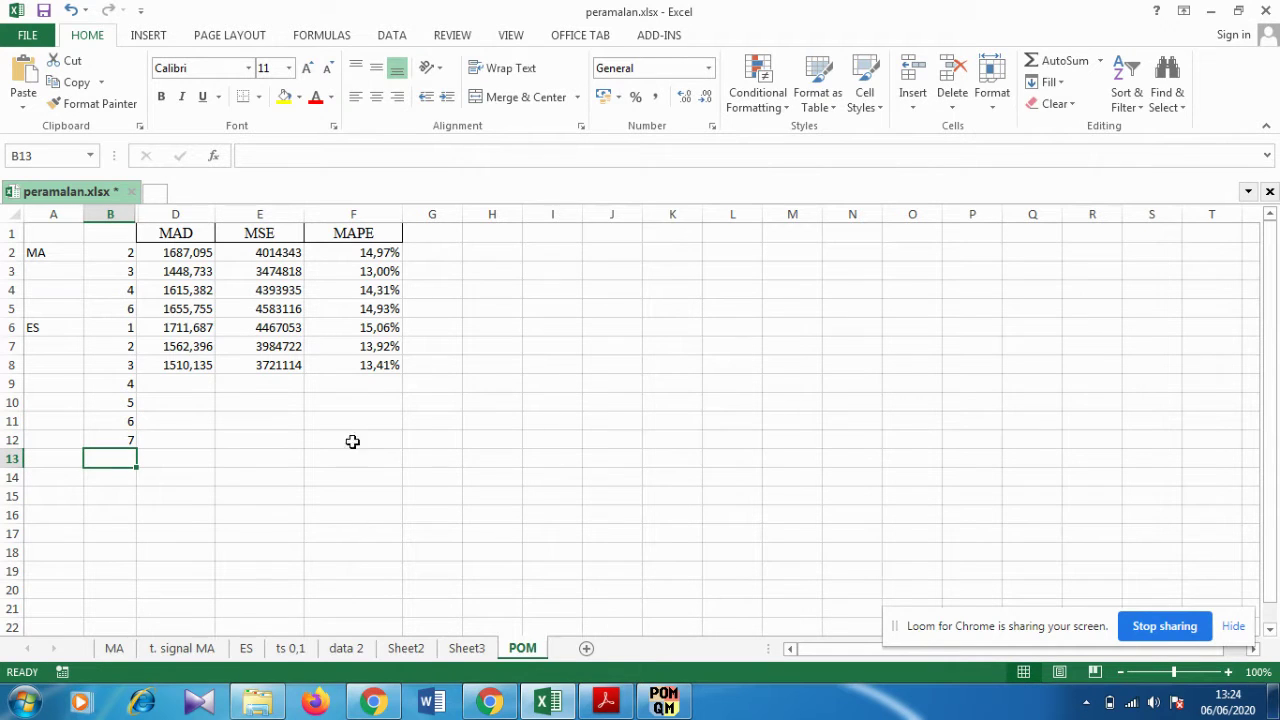
# Switch to QM for Windows, reopen the data, set the exponential smoothing alpha to 0.40 and solve
pyautogui.click(664, 702)
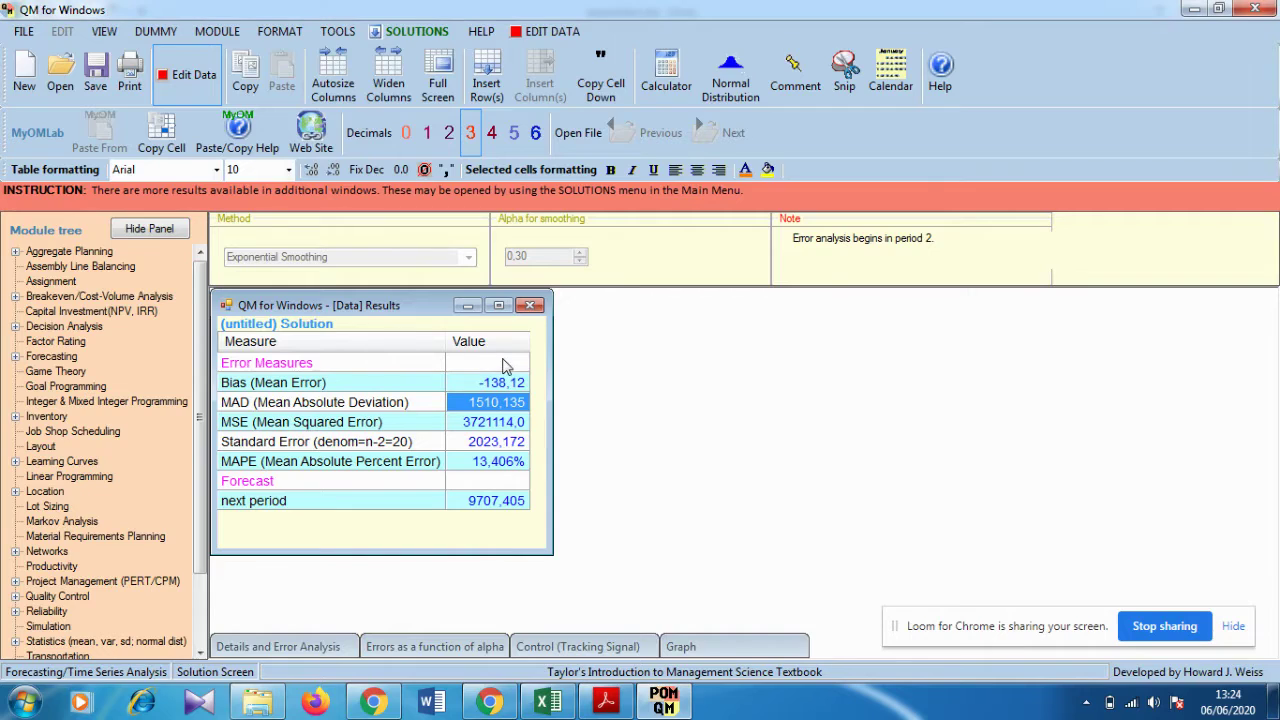
pyautogui.click(530, 32)
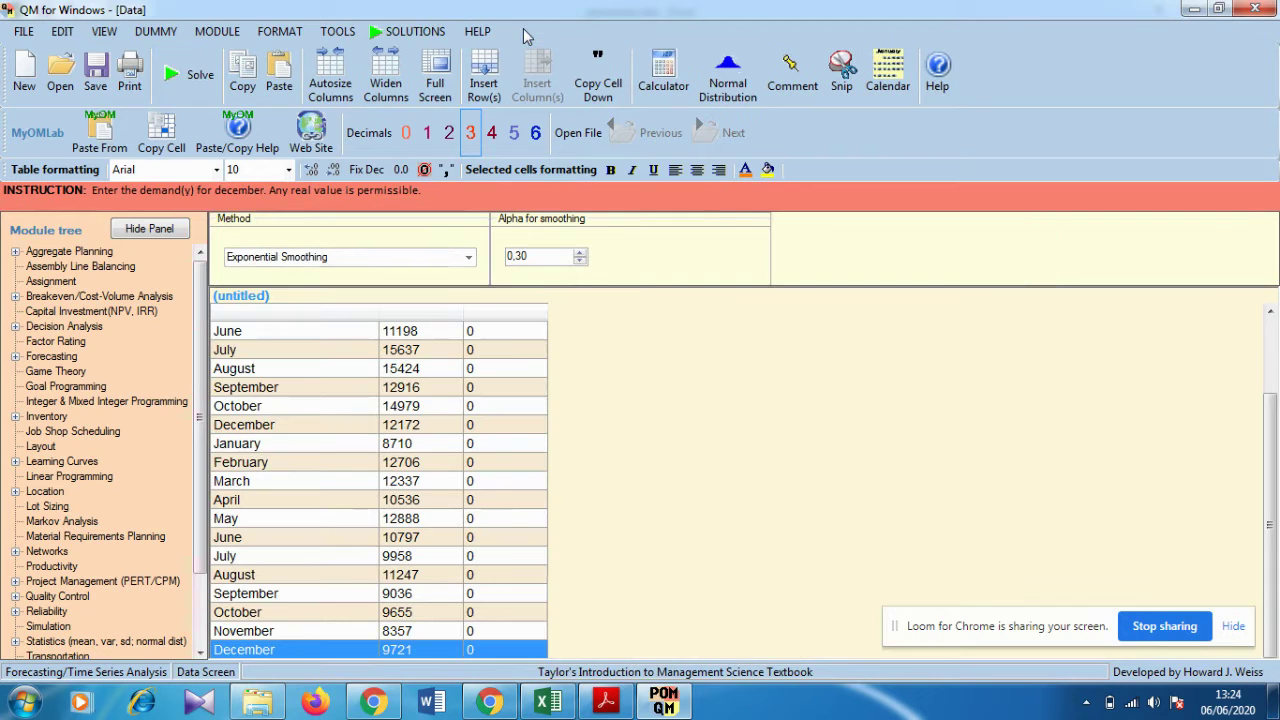
pyautogui.click(520, 258)
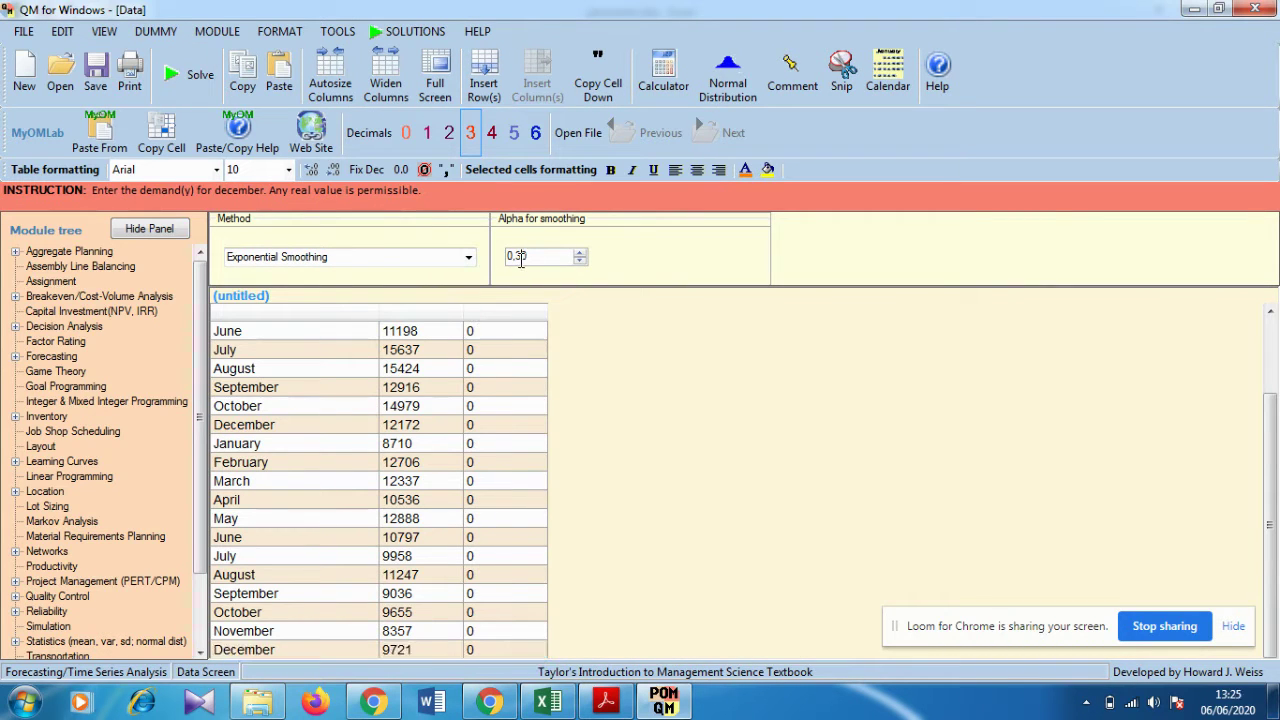
pyautogui.hotkey('shift', 'Left')
pyautogui.click(190, 74)
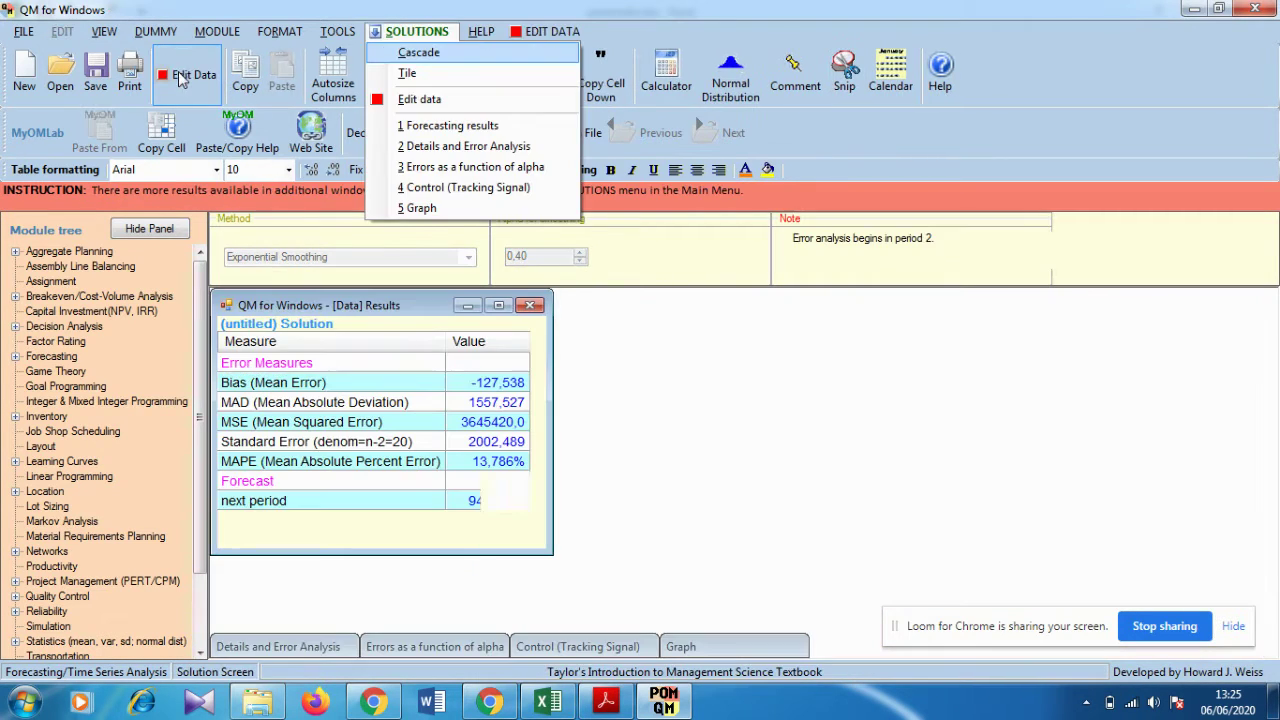
# Copy the MAPE value from the alpha 0.40 results into cell F9 of the Excel sheet
pyautogui.click(495, 470)
pyautogui.rightClick(514, 462)
pyautogui.click(568, 474)
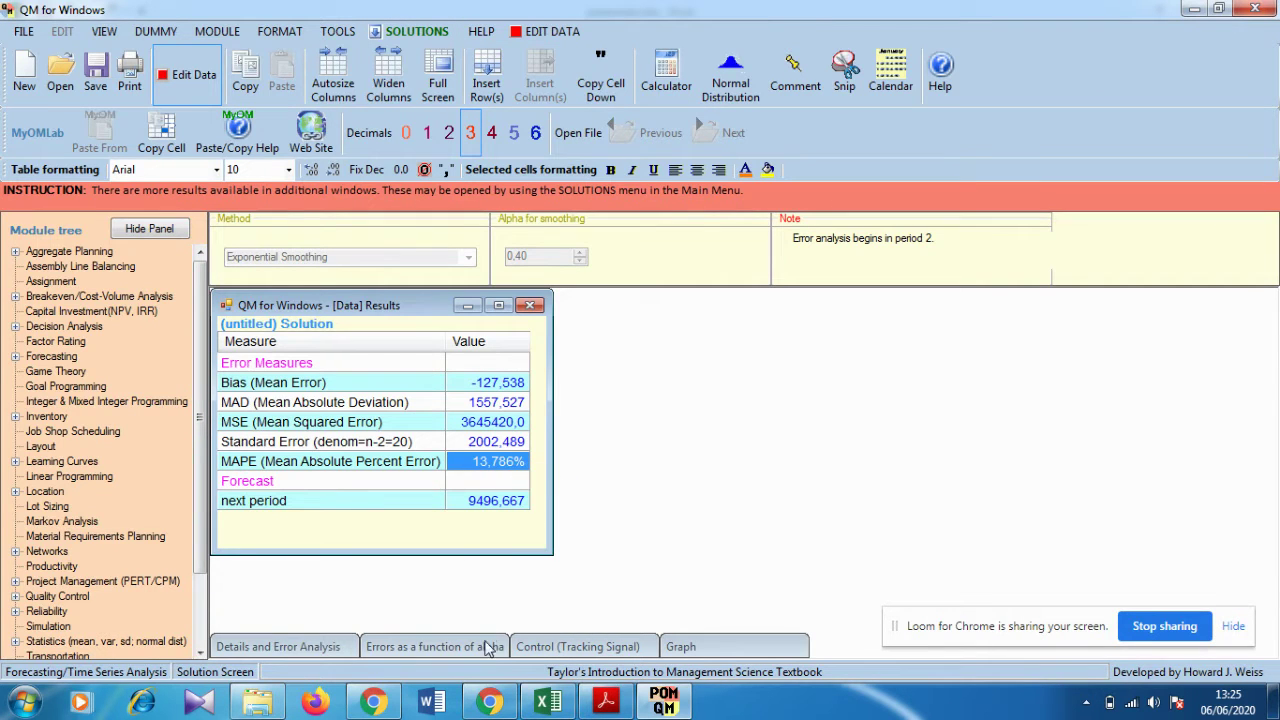
pyautogui.click(547, 703)
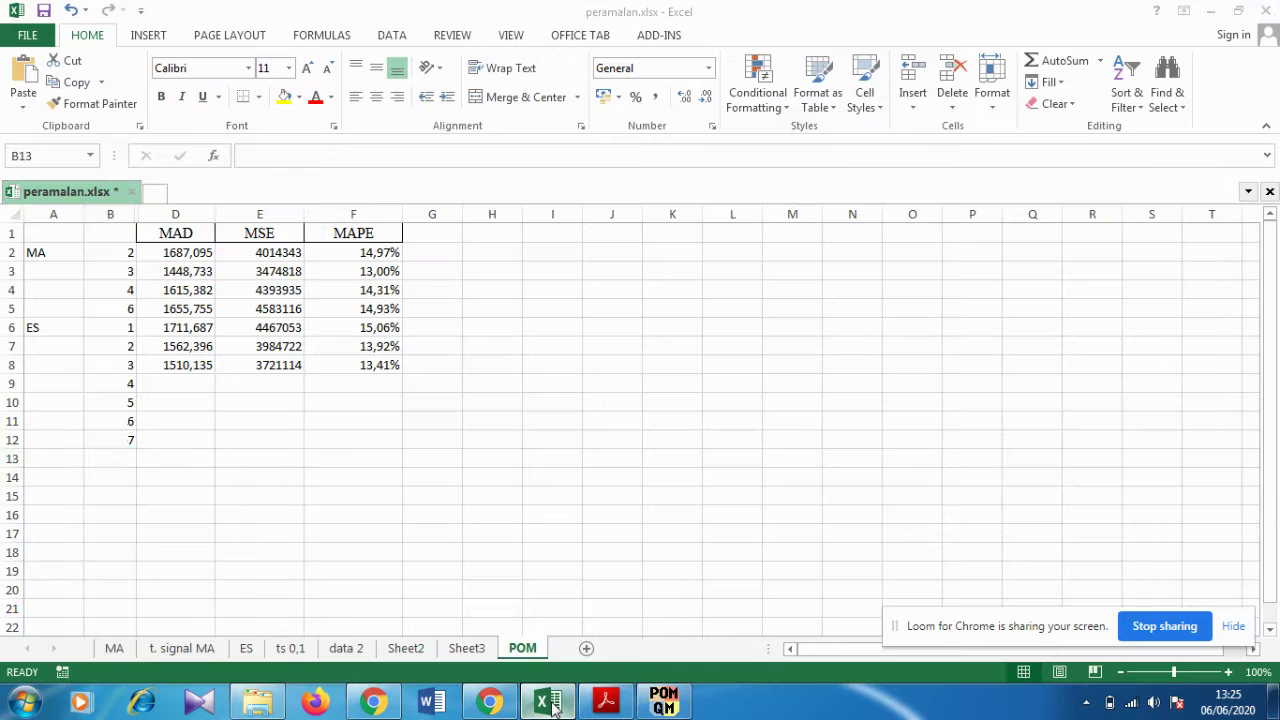
pyautogui.click(385, 388)
pyautogui.rightClick(382, 390)
pyautogui.click(420, 105)
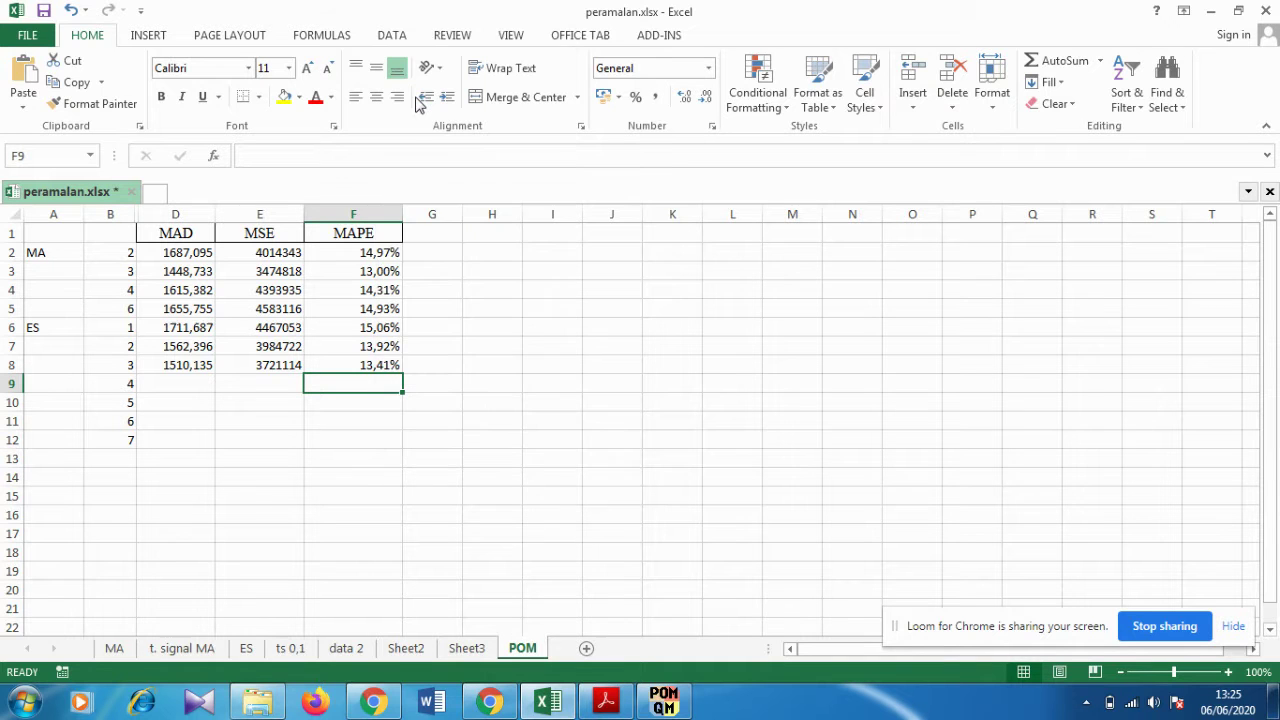
# Copy the MSE value from the QM for Windows alpha 0.40 results into cell E9 of the Excel sheet
pyautogui.click(548, 703)
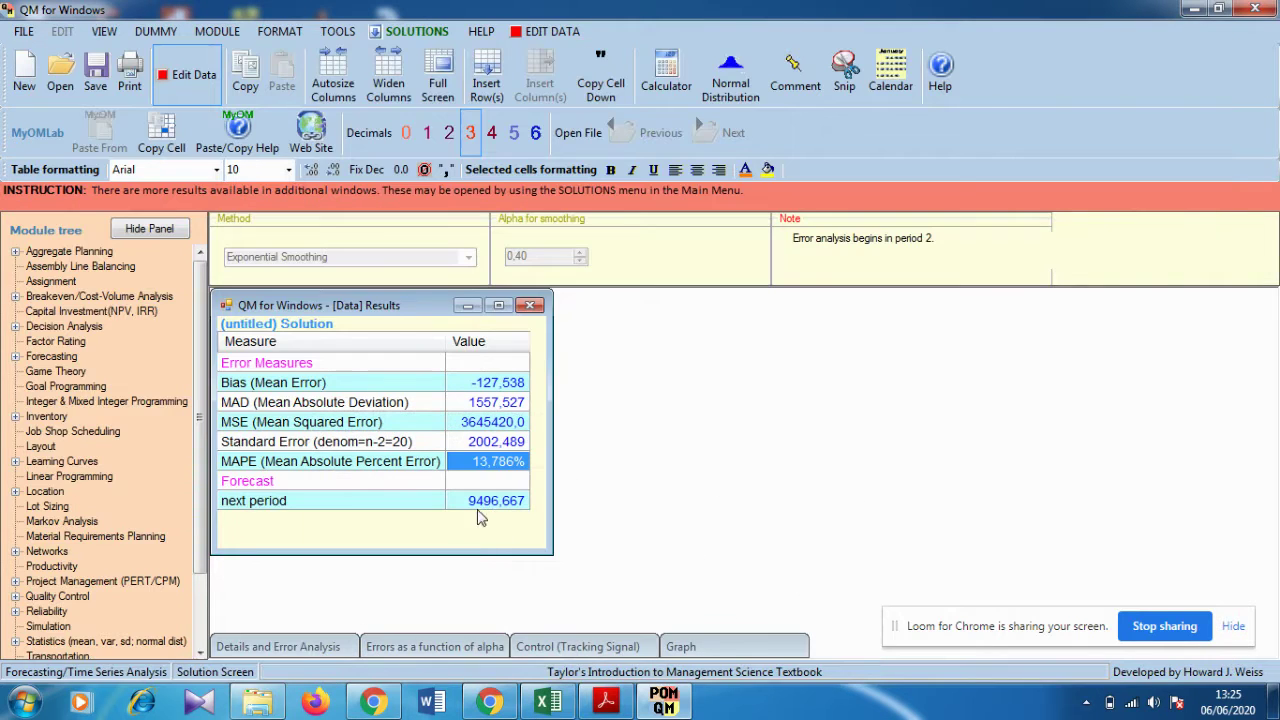
pyautogui.click(495, 423)
pyautogui.rightClick(495, 423)
pyautogui.click(548, 437)
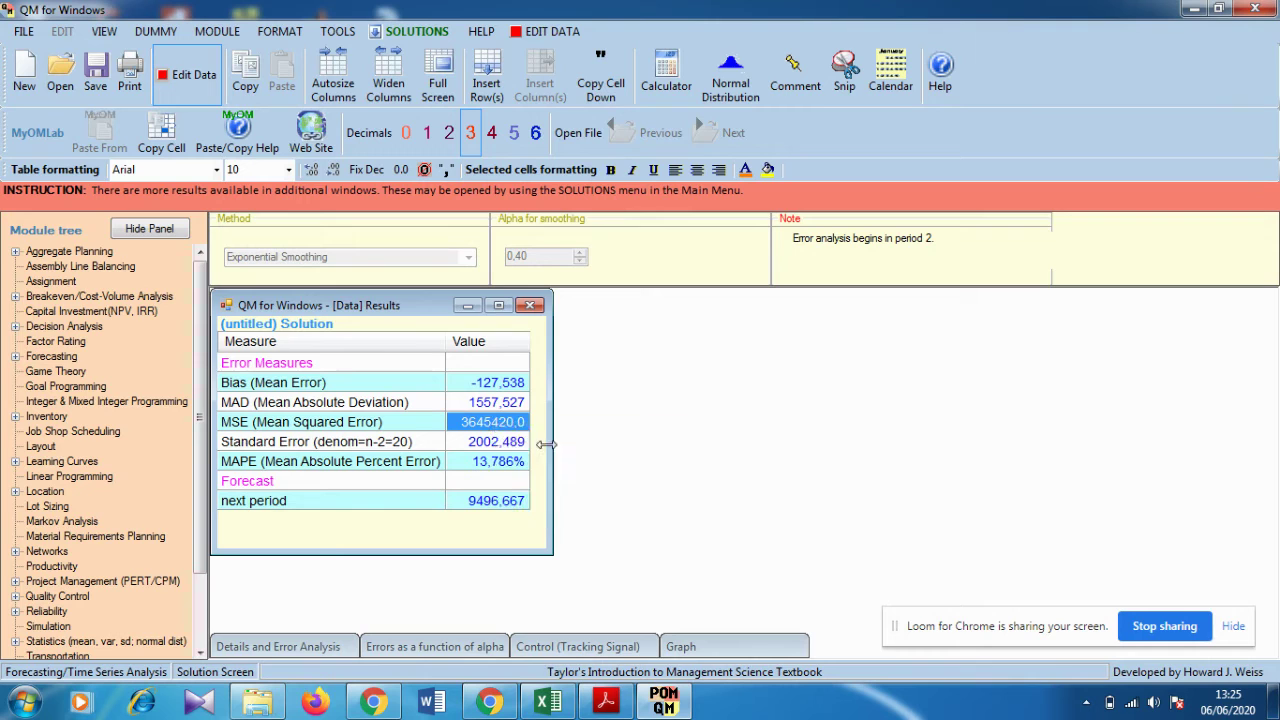
pyautogui.click(548, 703)
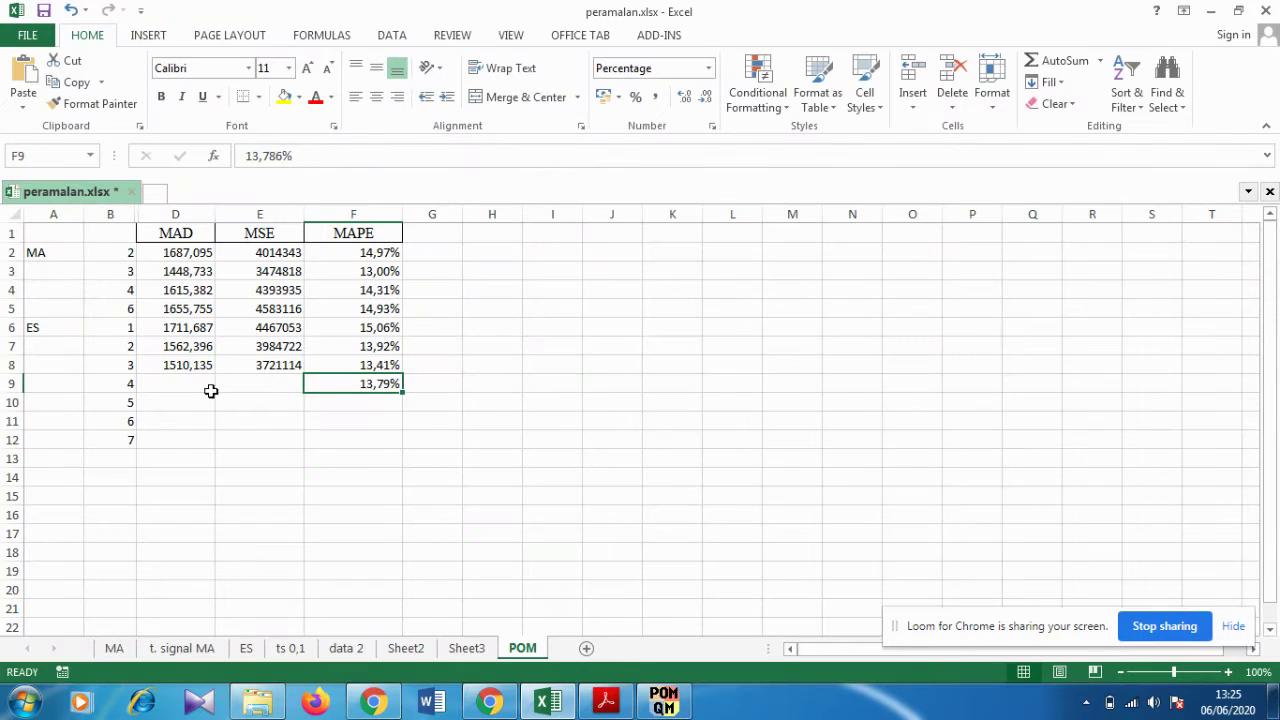
pyautogui.click(192, 382)
pyautogui.click(268, 367)
pyautogui.rightClick(270, 388)
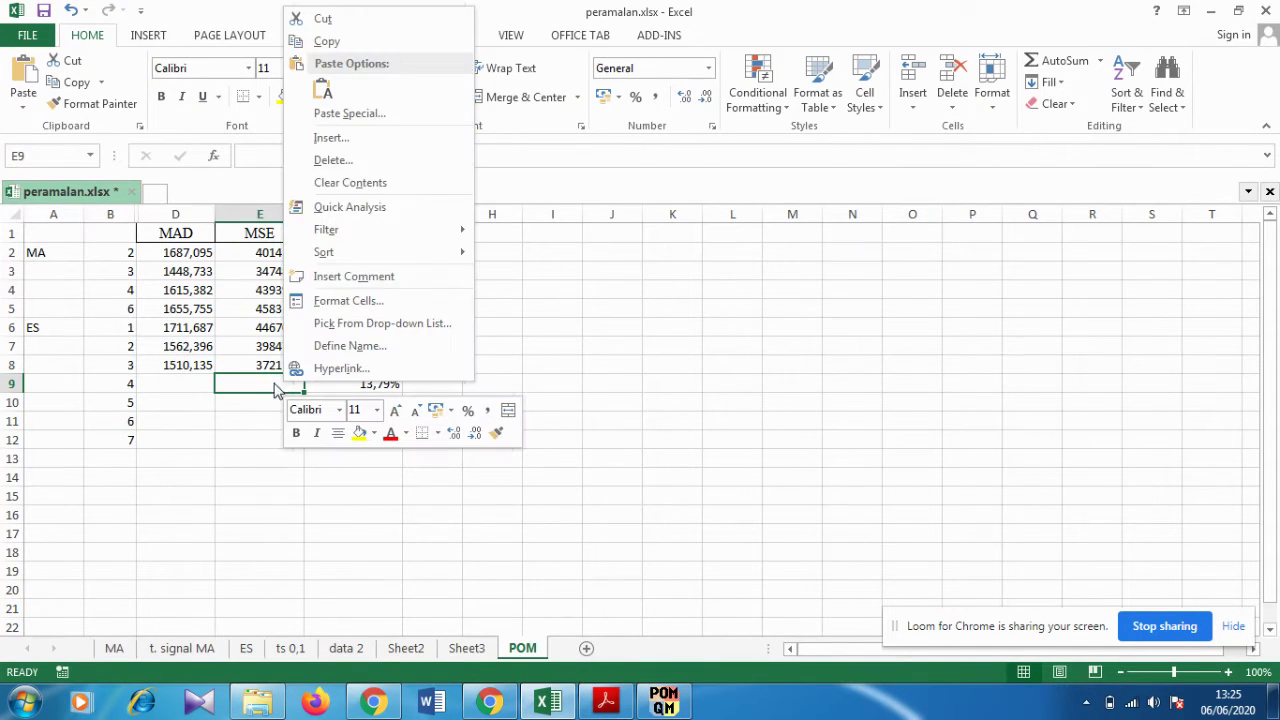
pyautogui.click(323, 92)
# Copy the MAD value from the QM for Windows alpha 0.40 results into cell D9 of the Excel sheet
pyautogui.click(540, 703)
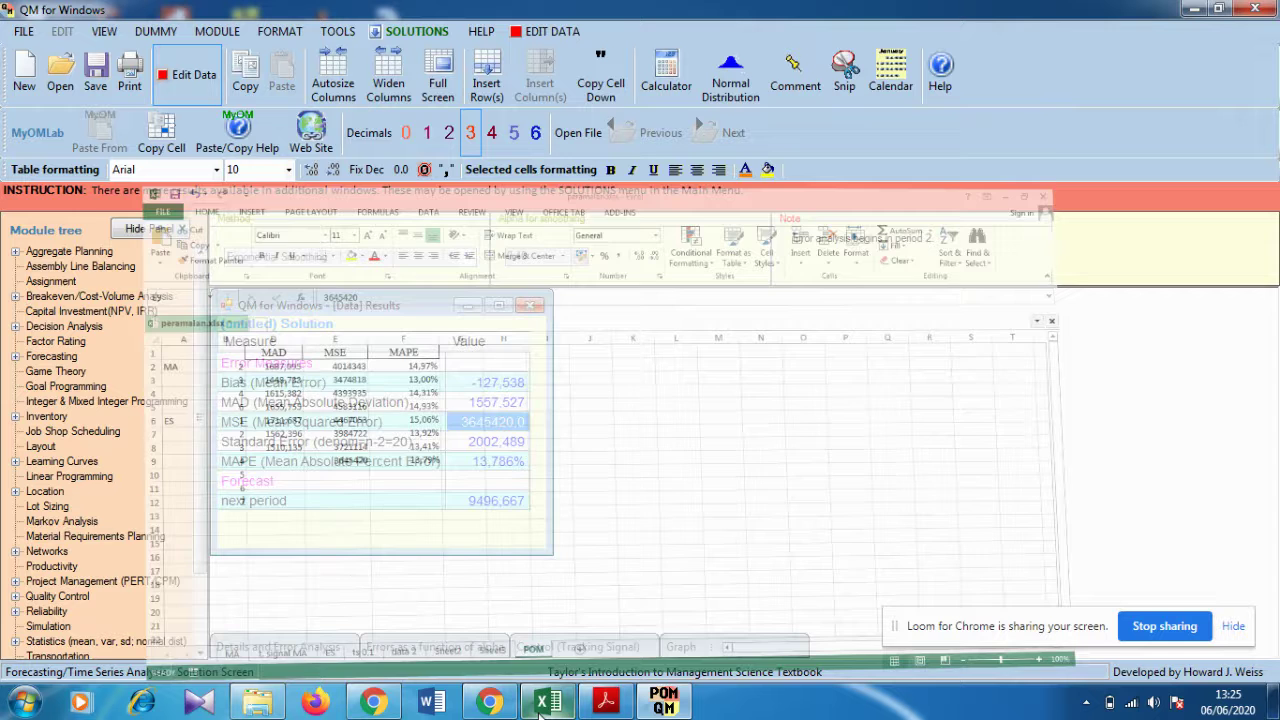
pyautogui.click(497, 402)
pyautogui.rightClick(507, 400)
pyautogui.click(553, 413)
pyautogui.click(546, 703)
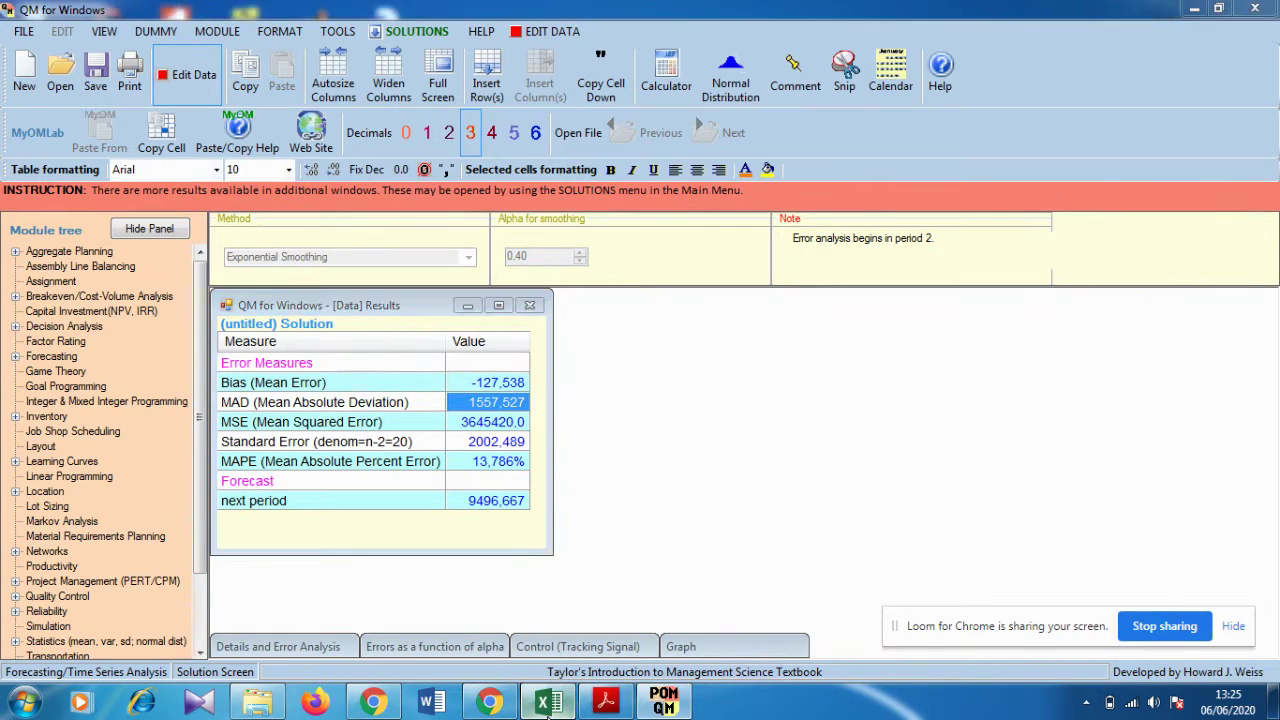
pyautogui.rightClick(186, 385)
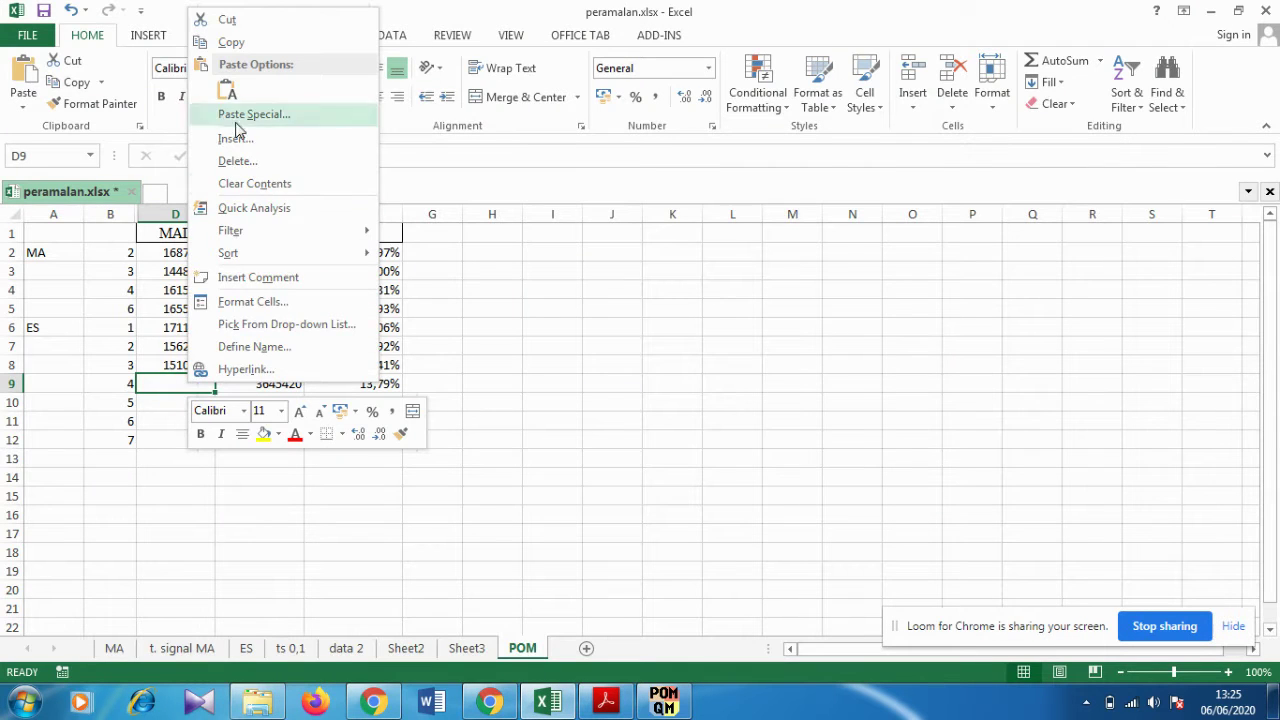
pyautogui.click(227, 91)
# Change the exponential smoothing row label in cell B10 to 6
pyautogui.click(178, 456)
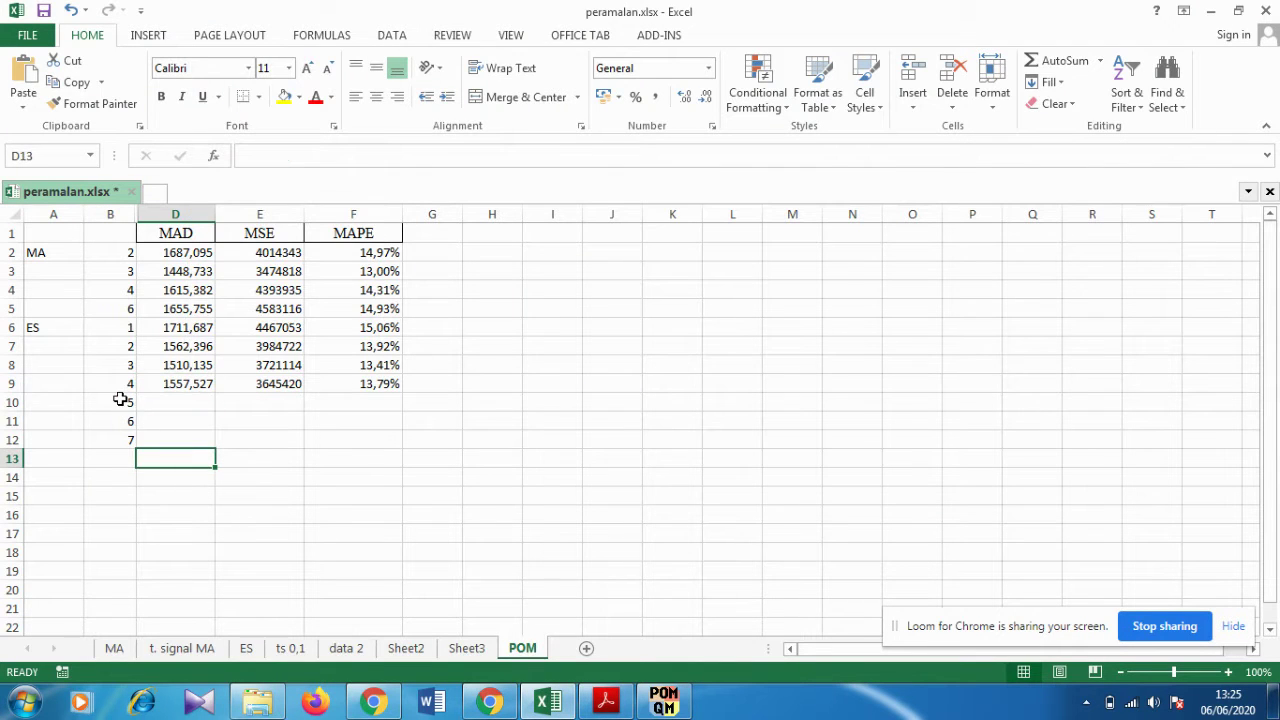
pyautogui.moveTo(120, 400); pyautogui.dragTo(131, 443)
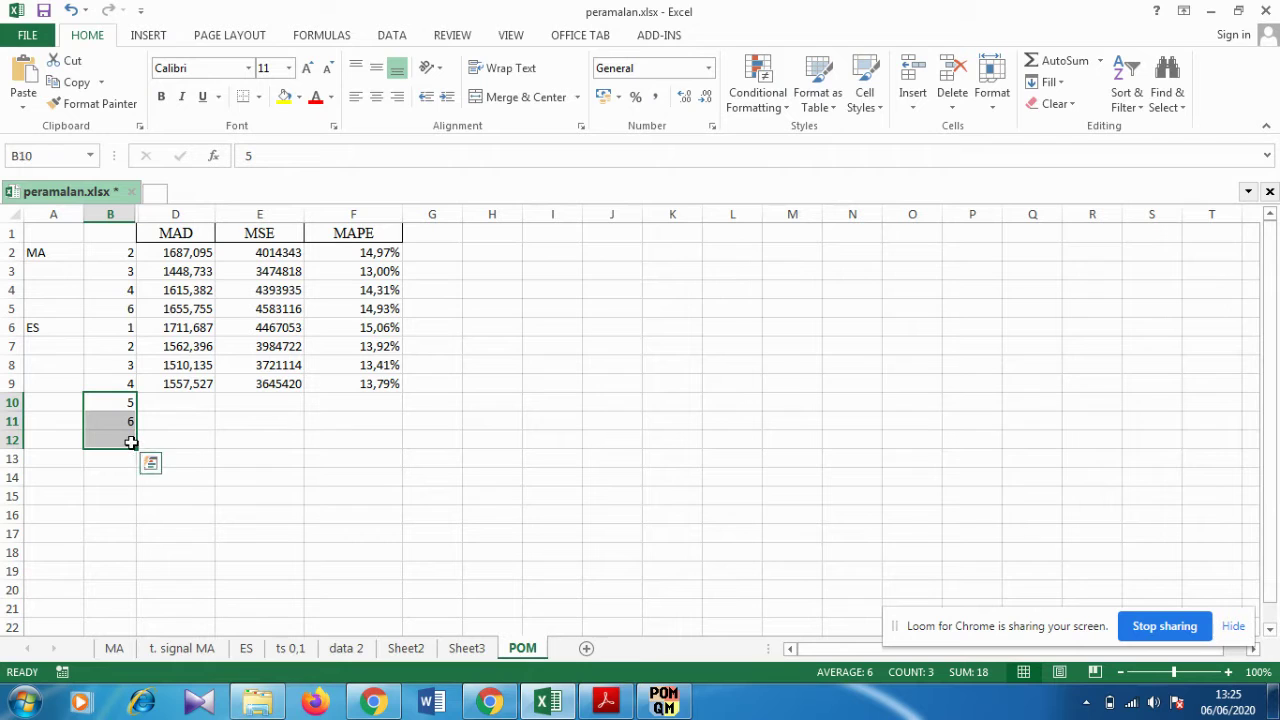
pyautogui.write('6')
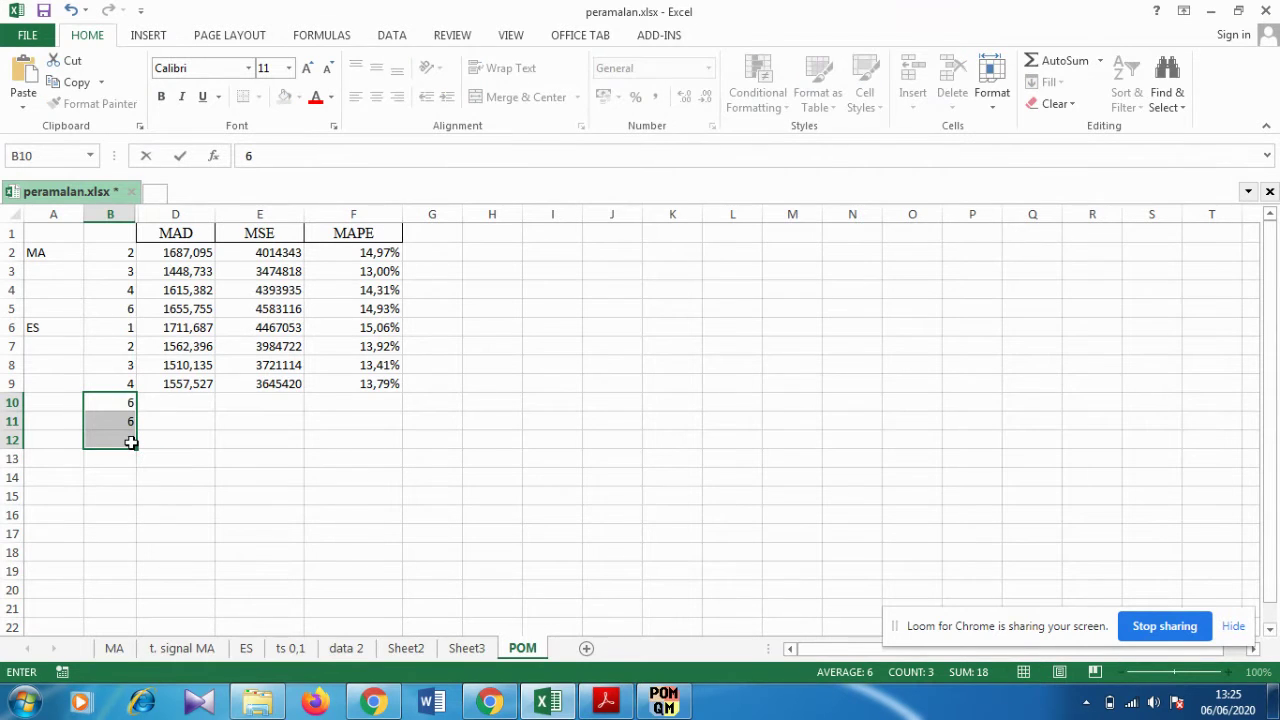
pyautogui.click(131, 443)
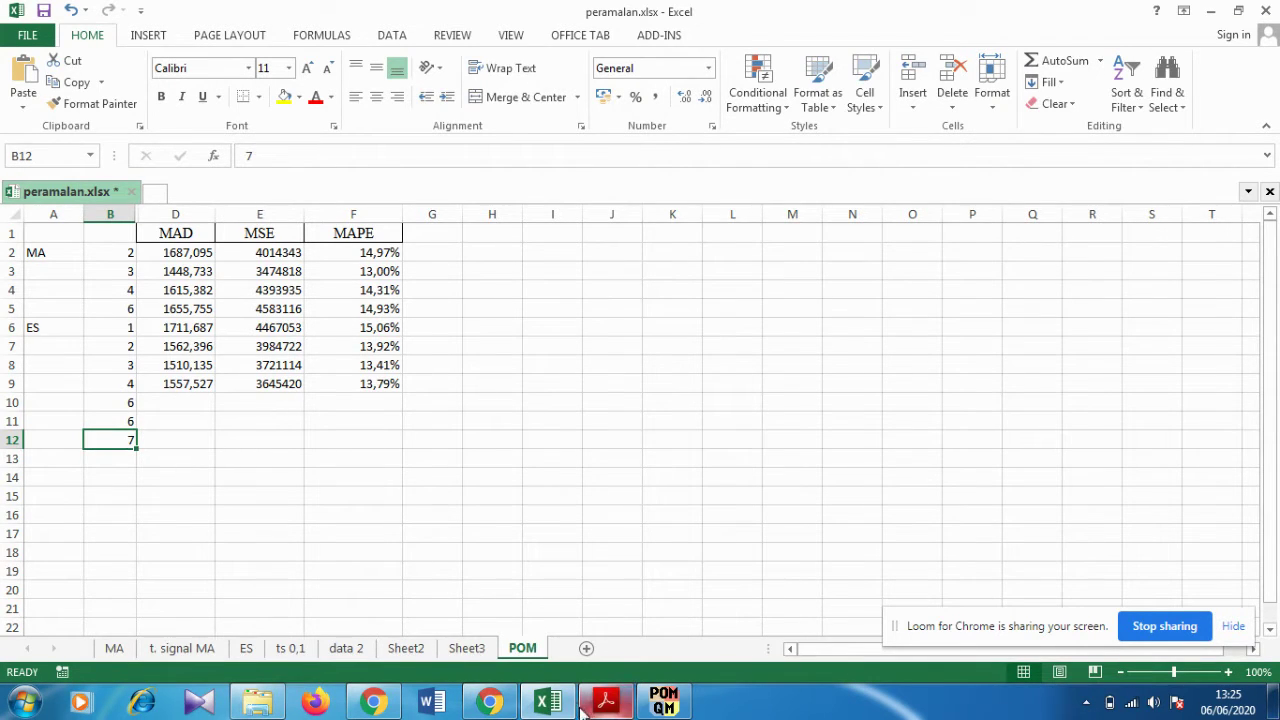
# Switch to QM for Windows, reopen the data, set the exponential smoothing alpha to 0.60 and solve
pyautogui.click(664, 702)
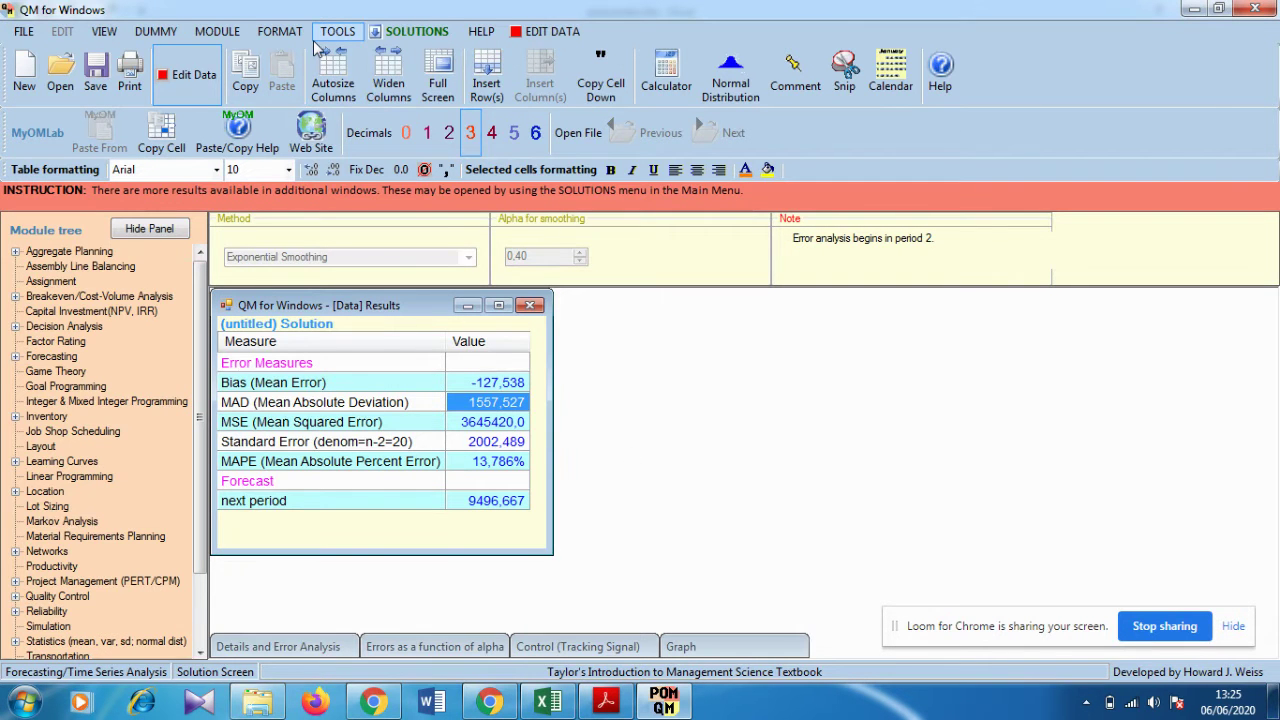
pyautogui.click(542, 33)
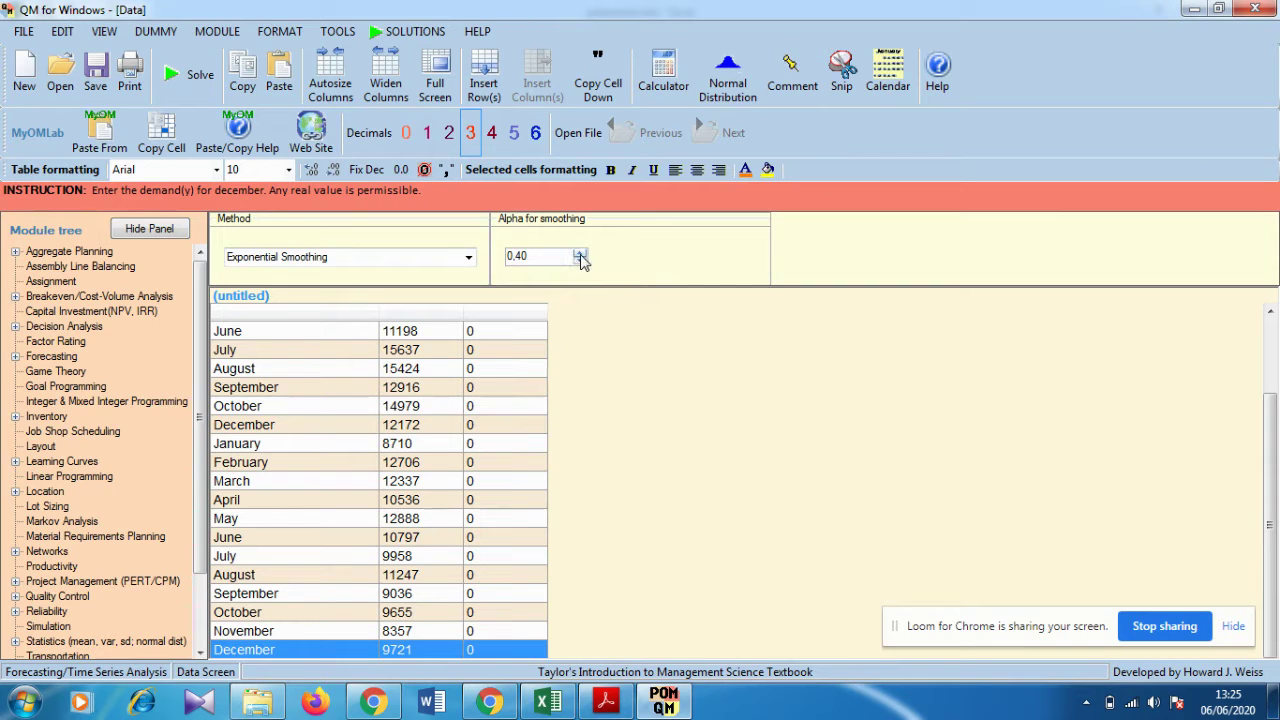
pyautogui.click(524, 257)
pyautogui.press('BackSpace')
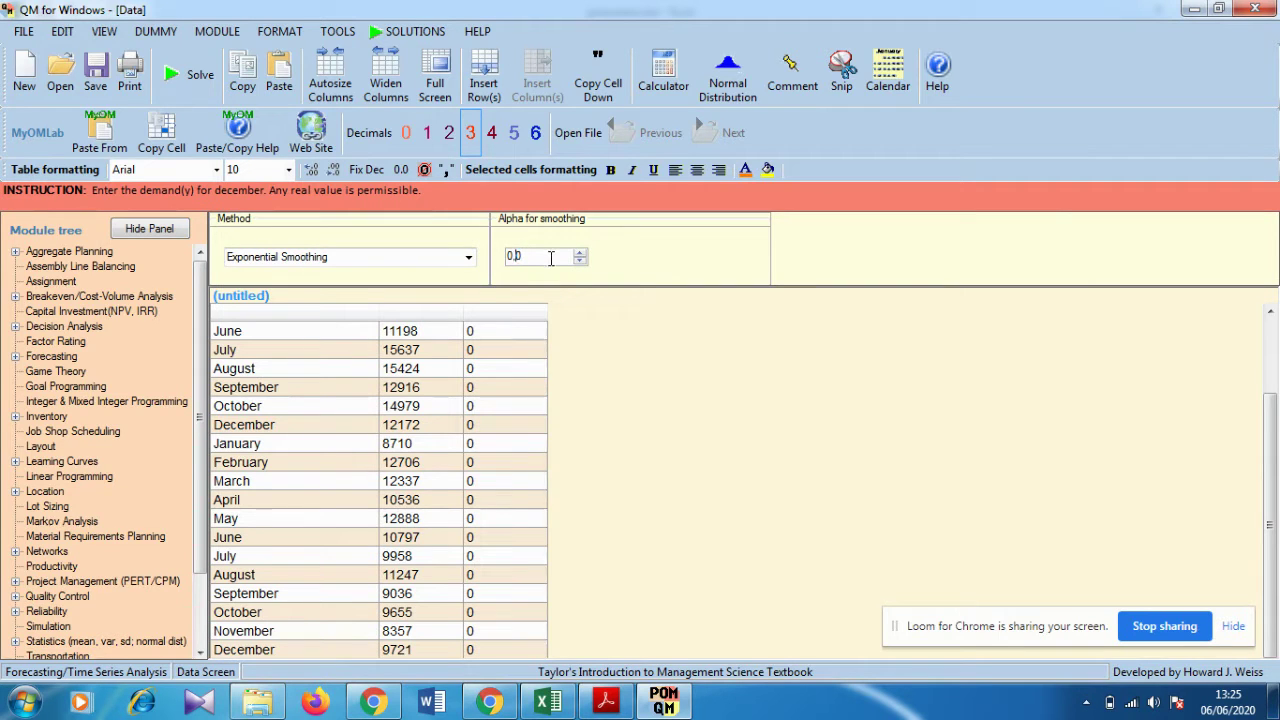
pyautogui.write('6')
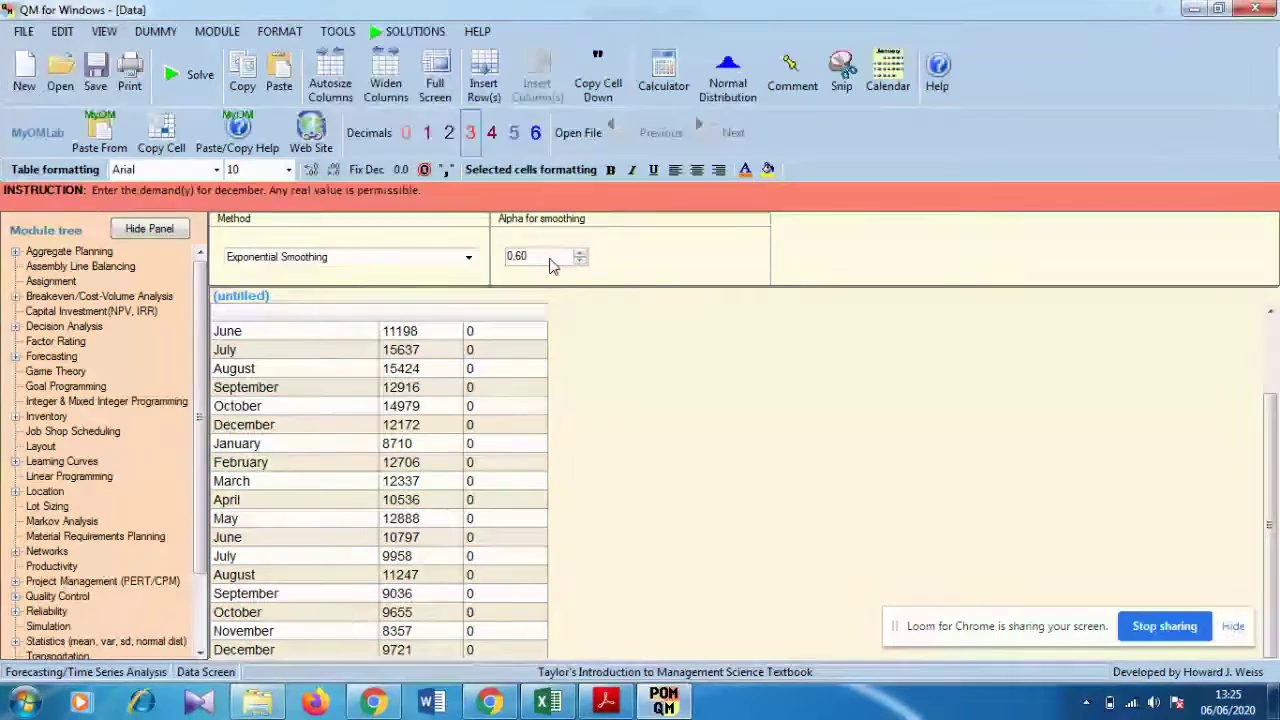
pyautogui.click(183, 66)
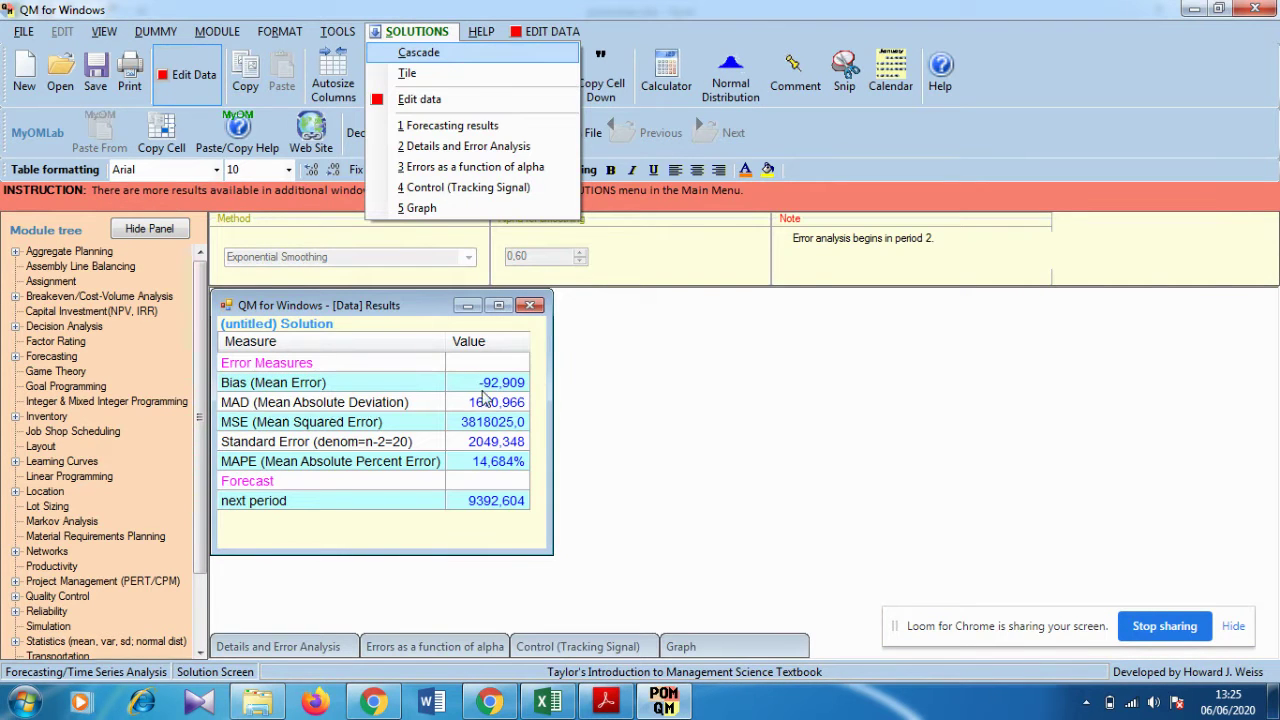
# Copy the MAPE value from the alpha 0.60 results into cell F10 of the Excel sheet
pyautogui.click(492, 462)
pyautogui.rightClick(490, 463)
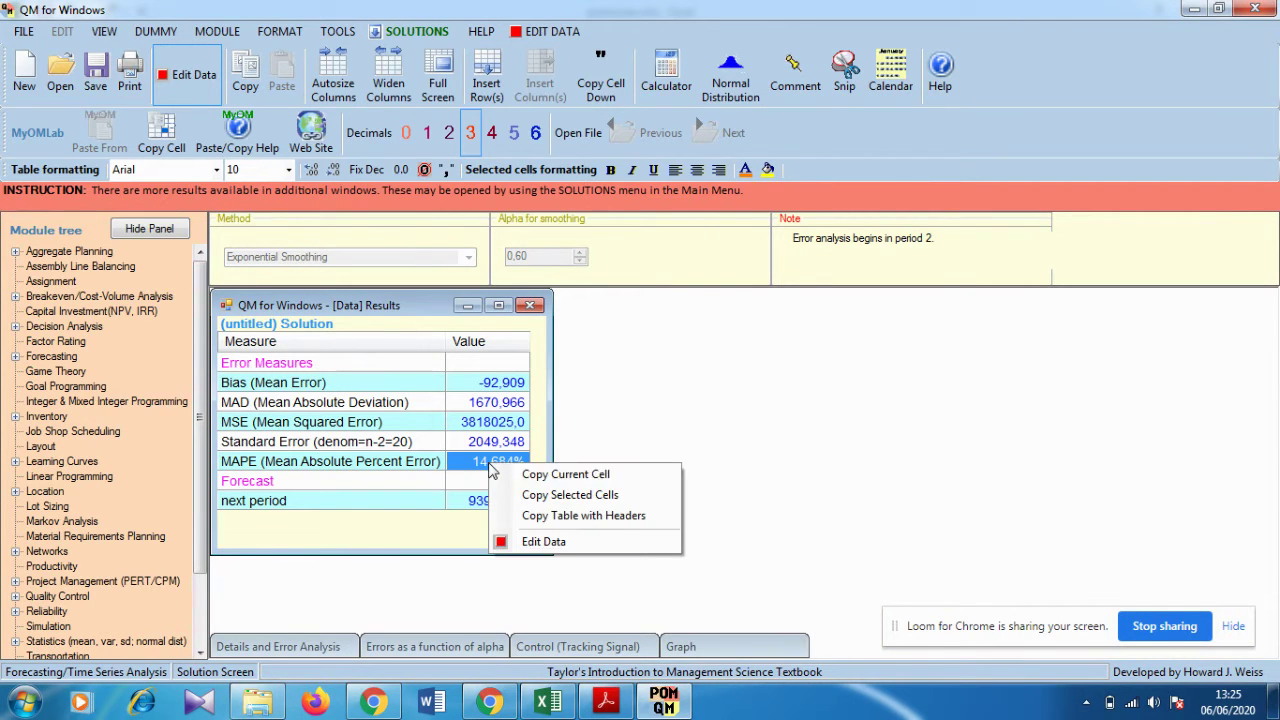
pyautogui.click(541, 478)
pyautogui.click(560, 705)
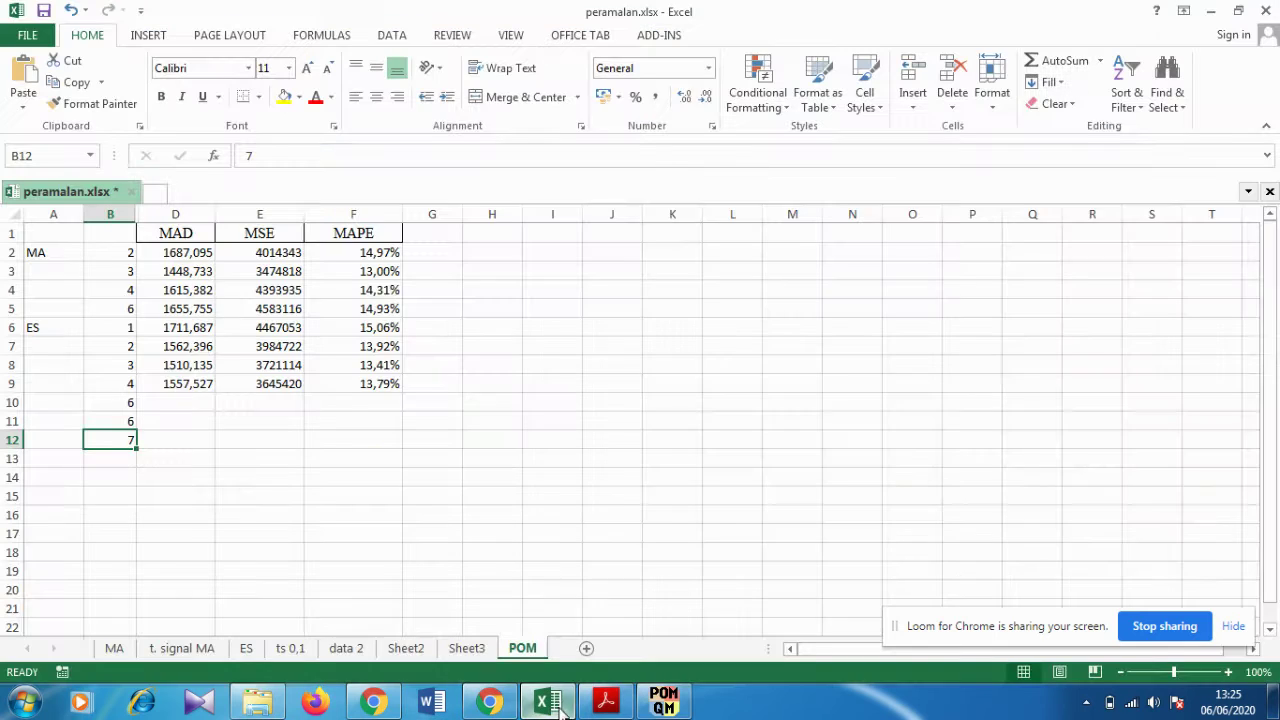
pyautogui.click(338, 404)
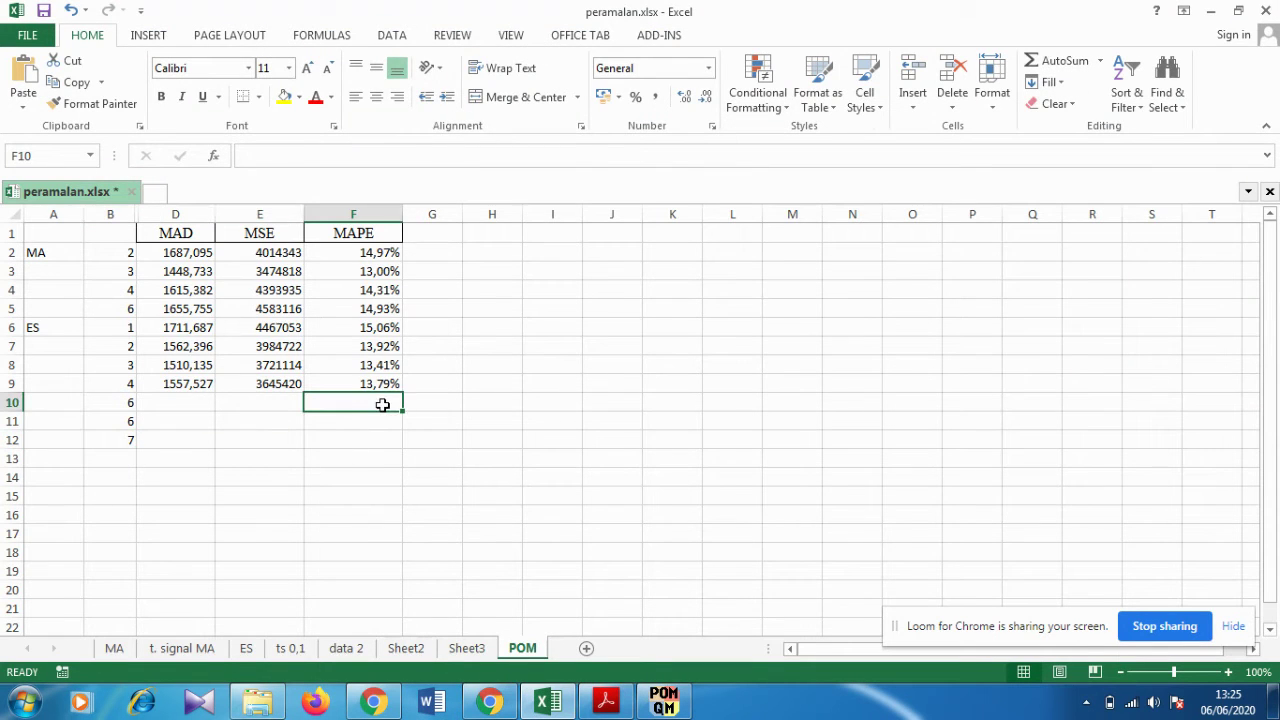
pyautogui.rightClick(383, 408)
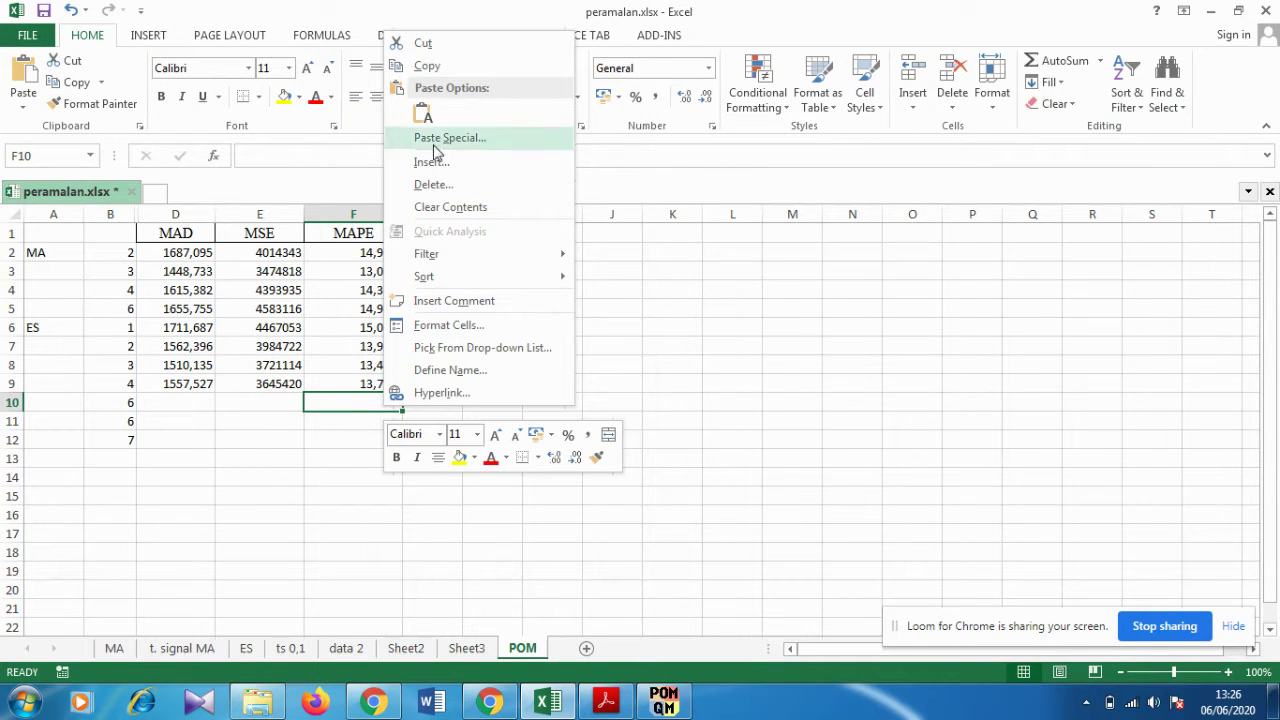
pyautogui.click(422, 116)
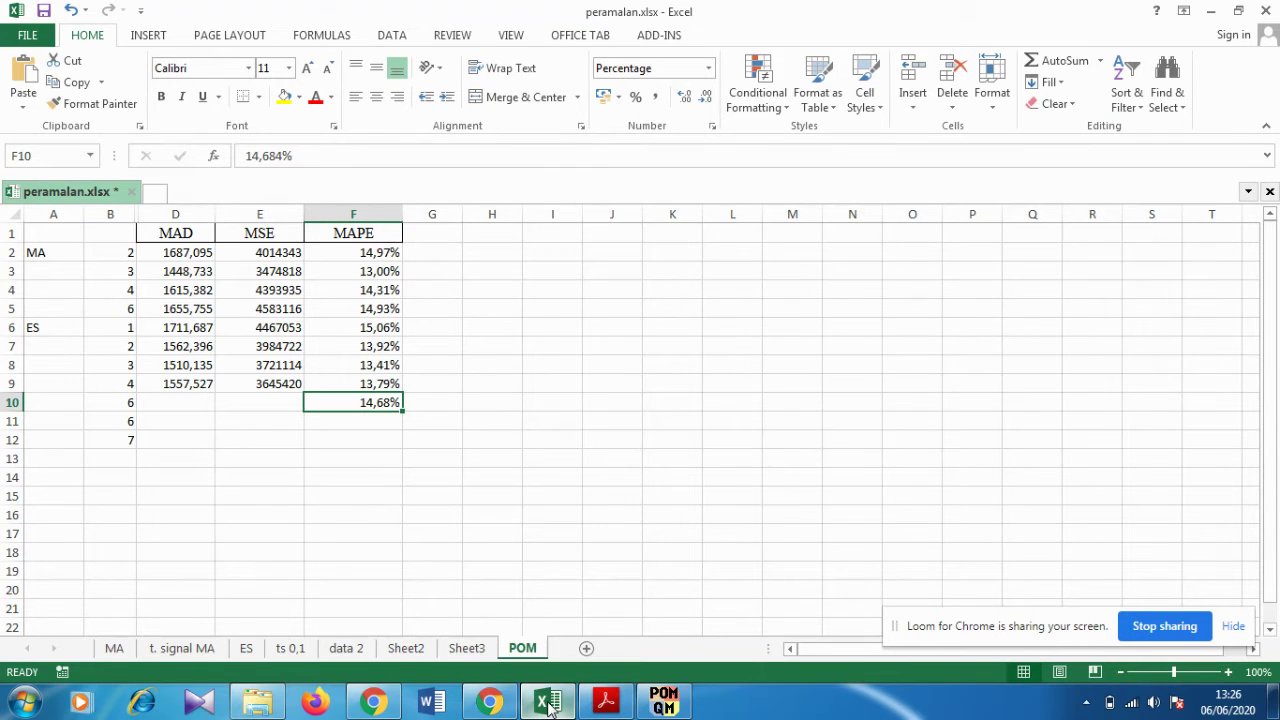
pyautogui.moveTo(548, 705)
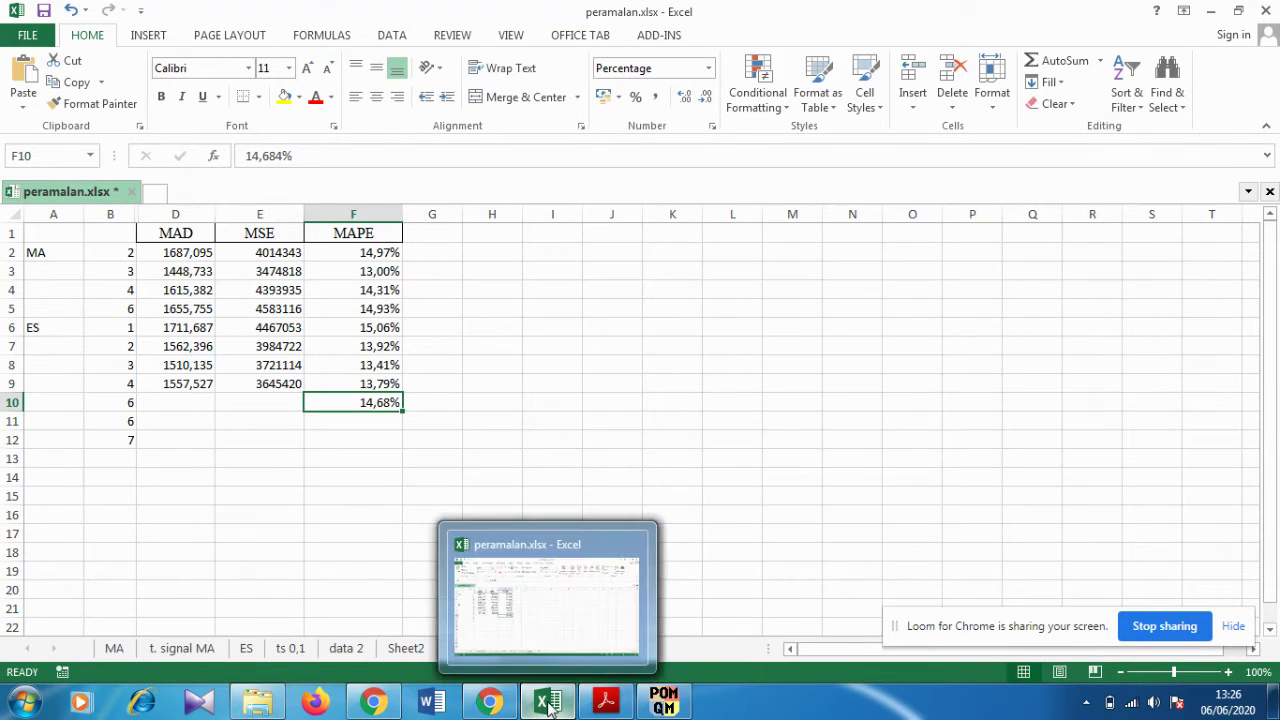
# Copy the MSE value from the QM for Windows alpha 0.60 results into cell E10 of the Excel sheet
pyautogui.click(675, 703)
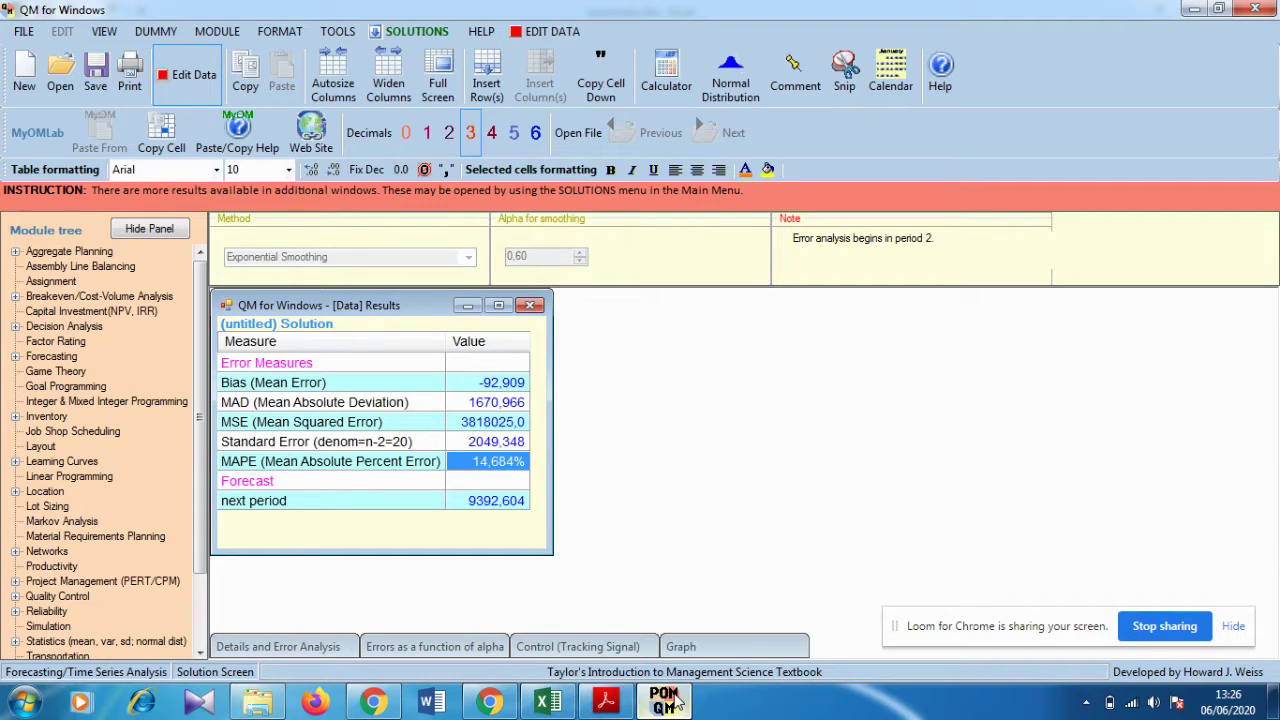
pyautogui.click(498, 424)
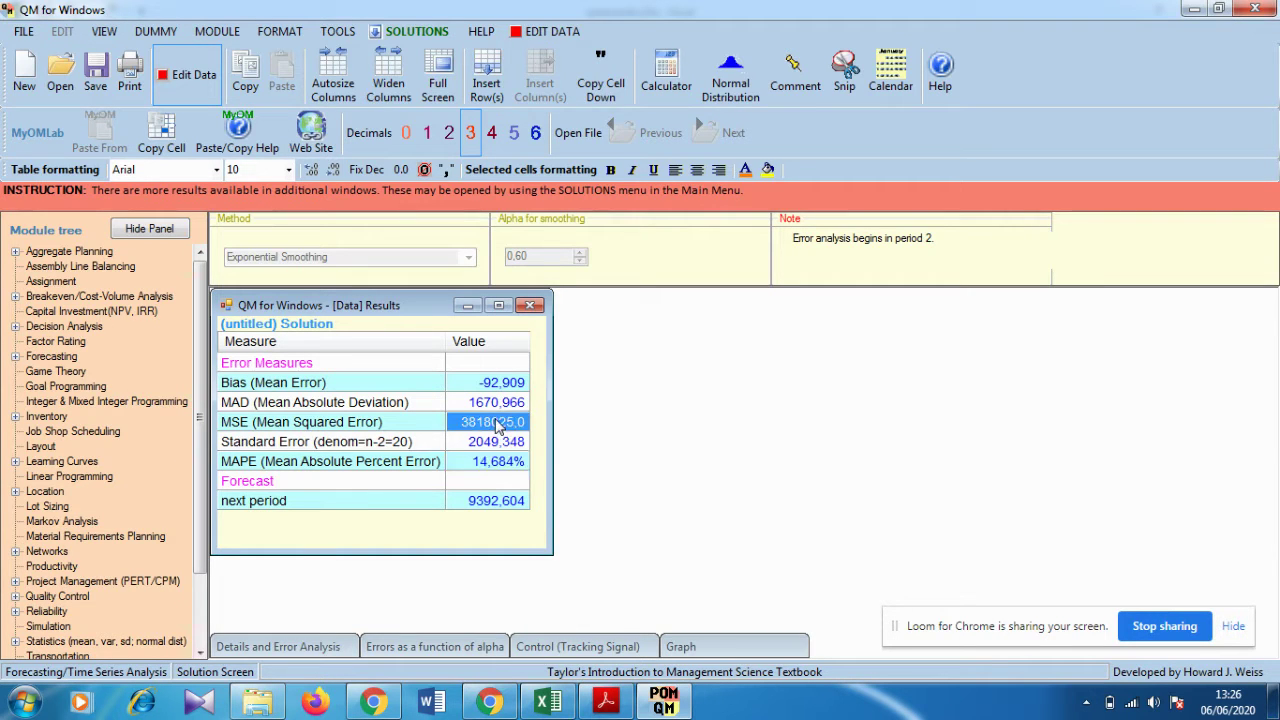
pyautogui.rightClick(498, 424)
pyautogui.click(540, 431)
pyautogui.click(548, 703)
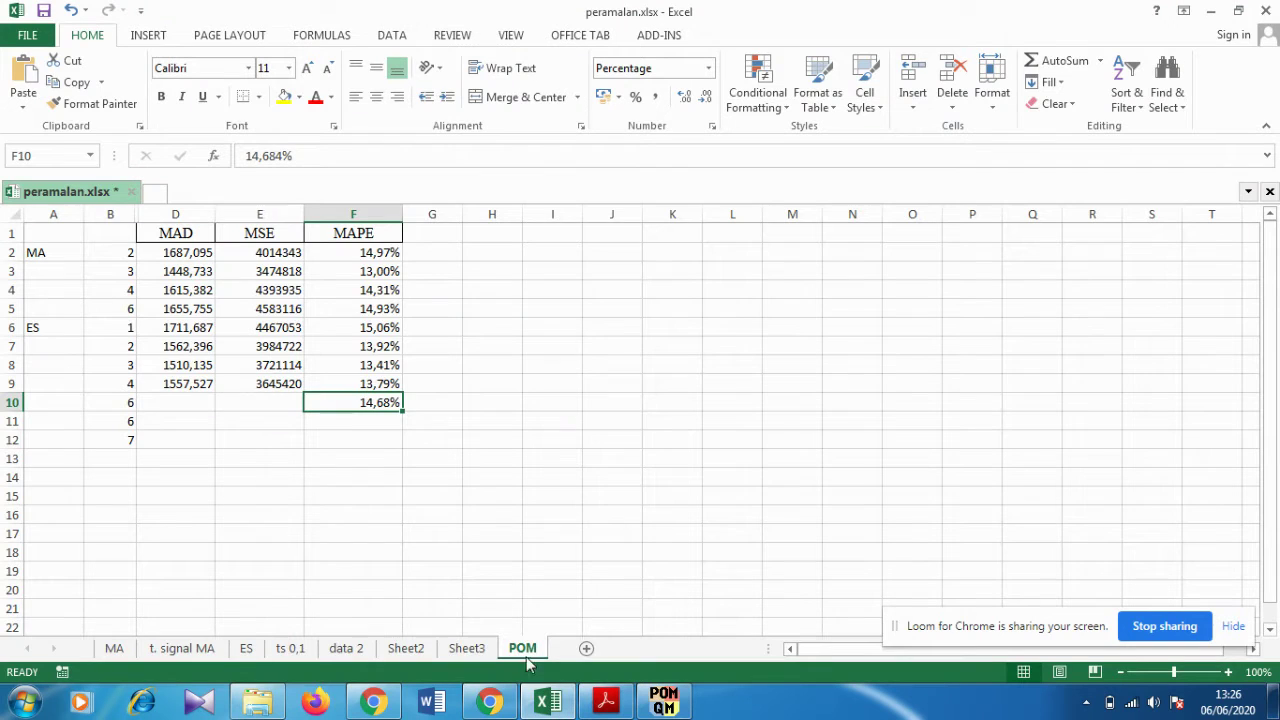
pyautogui.rightClick(258, 405)
pyautogui.click(309, 108)
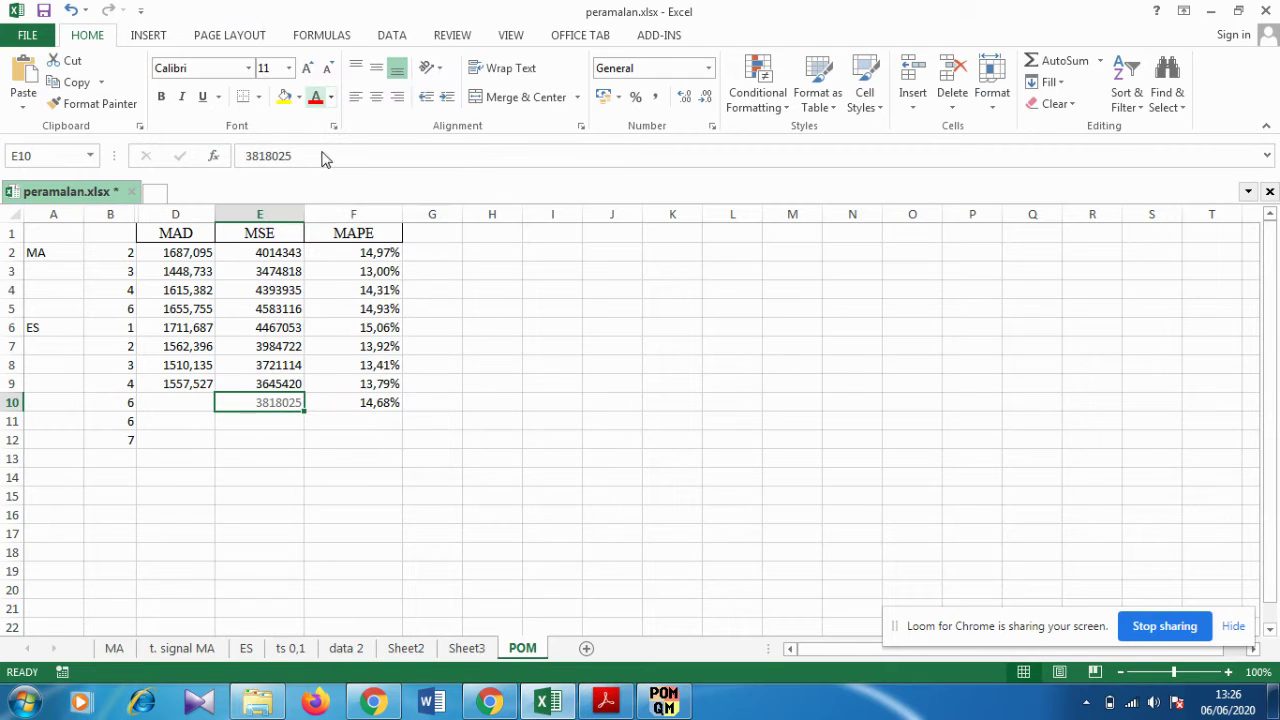
# Try to copy the MAD value from the QM for Windows alpha 0.60 results into cell D10 of the Excel sheet
pyautogui.click(548, 703)
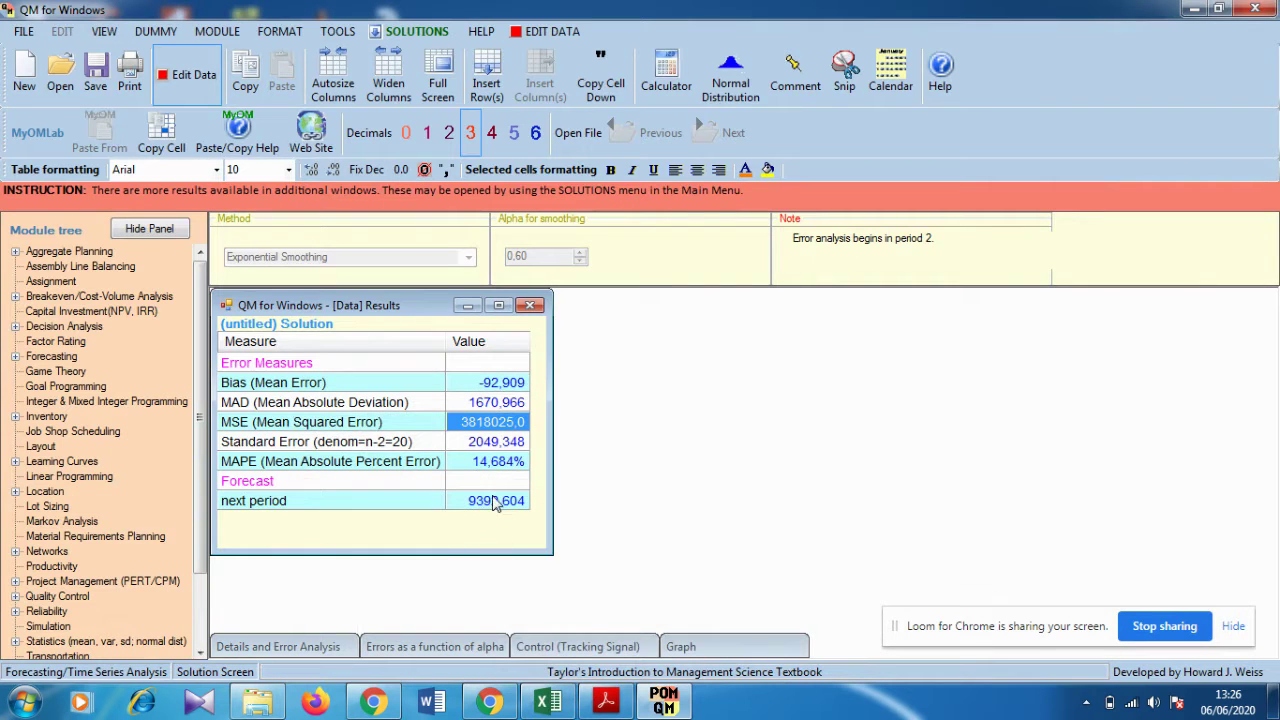
pyautogui.rightClick(478, 403)
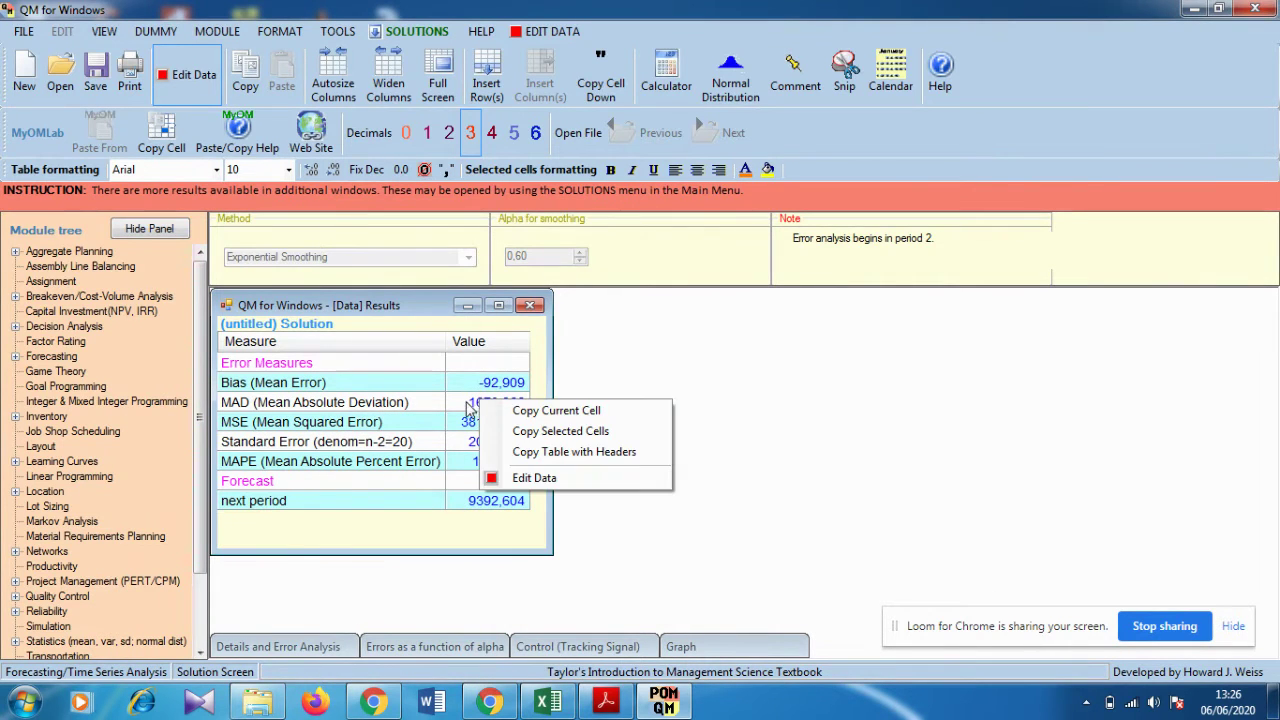
pyautogui.click(520, 418)
pyautogui.click(548, 703)
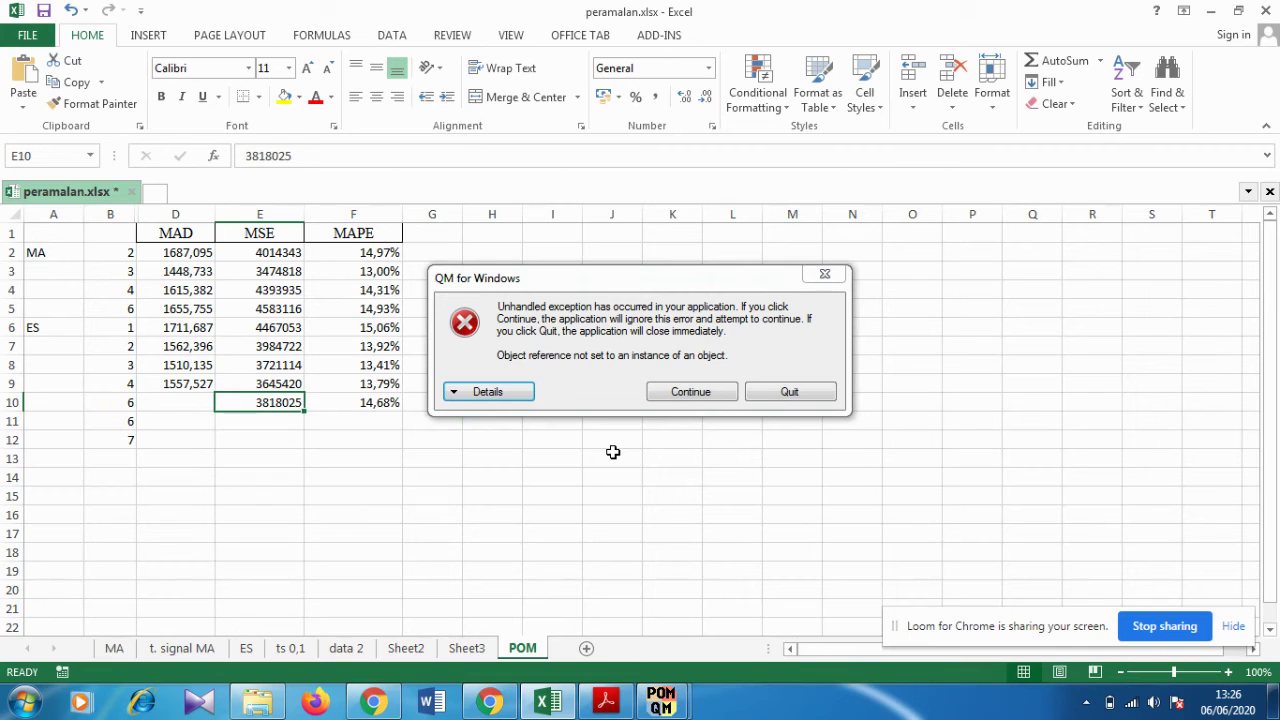
pyautogui.click(826, 273)
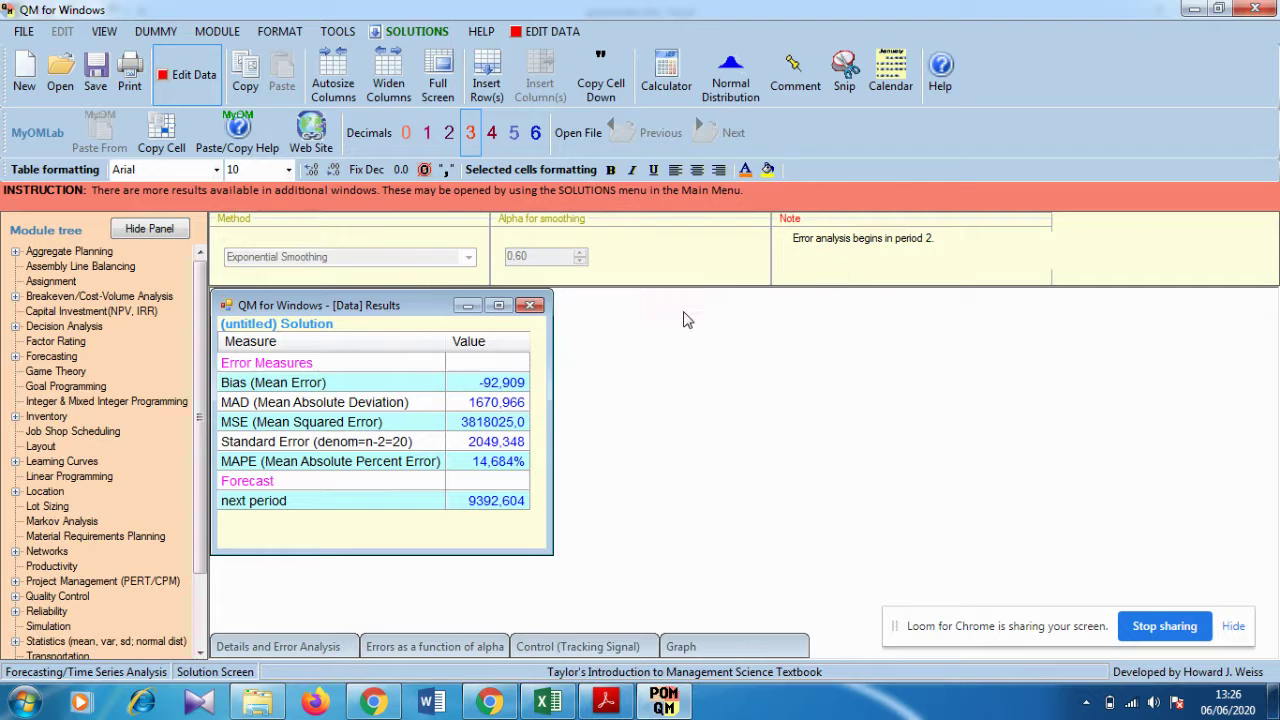
pyautogui.click(548, 703)
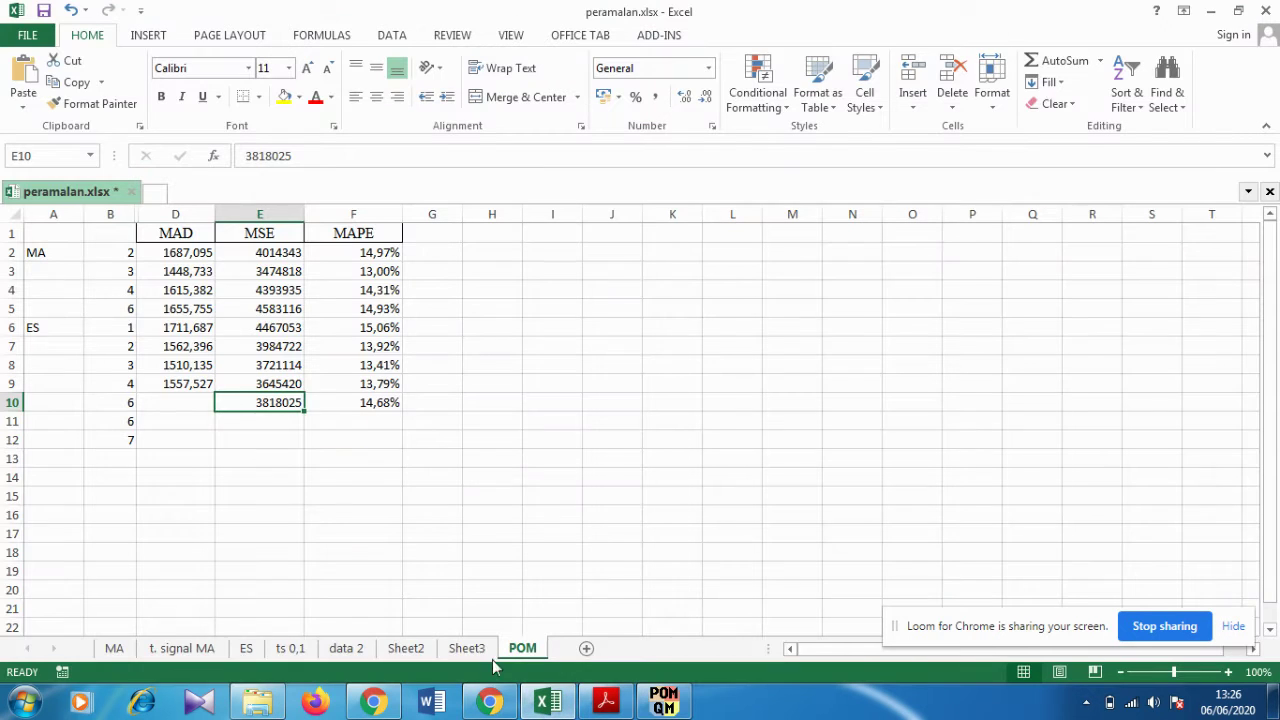
pyautogui.click(181, 403)
pyautogui.rightClick(181, 403)
pyautogui.click(220, 113)
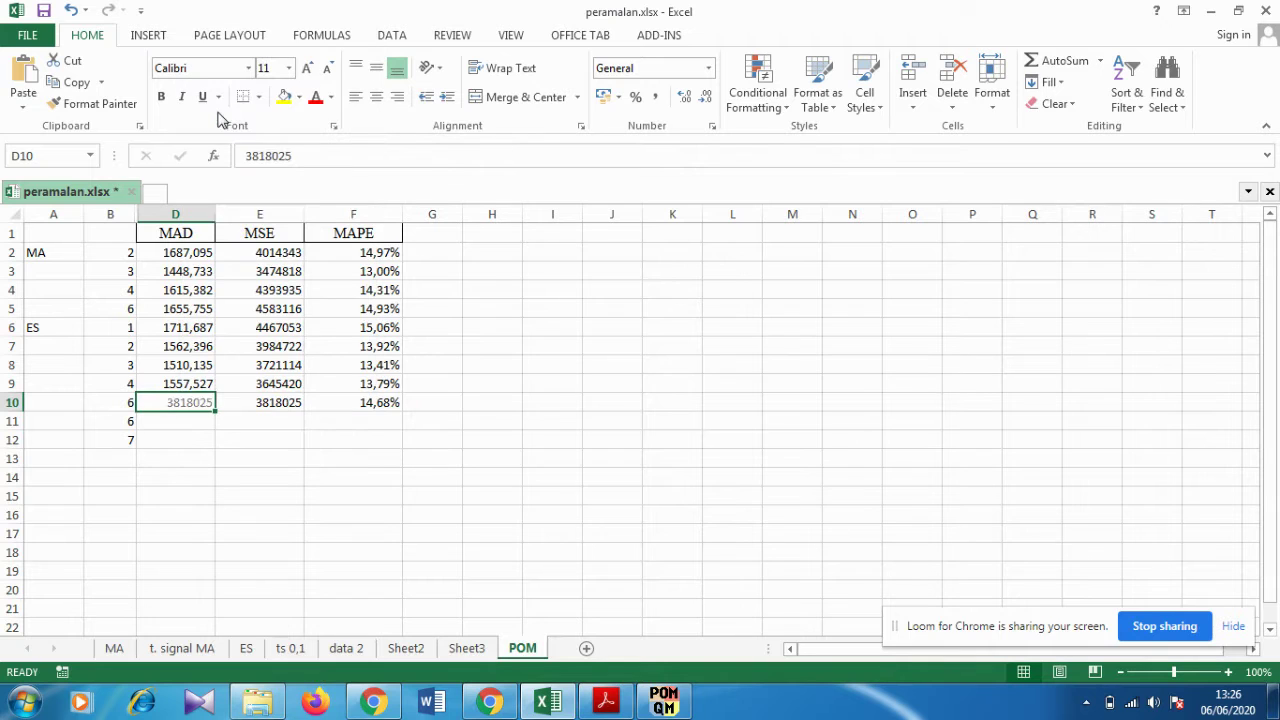
# Change the row label in cell B11 to 8, and solve exponential smoothing in QM for Windows with an alpha of 0.80
pyautogui.click(121, 422)
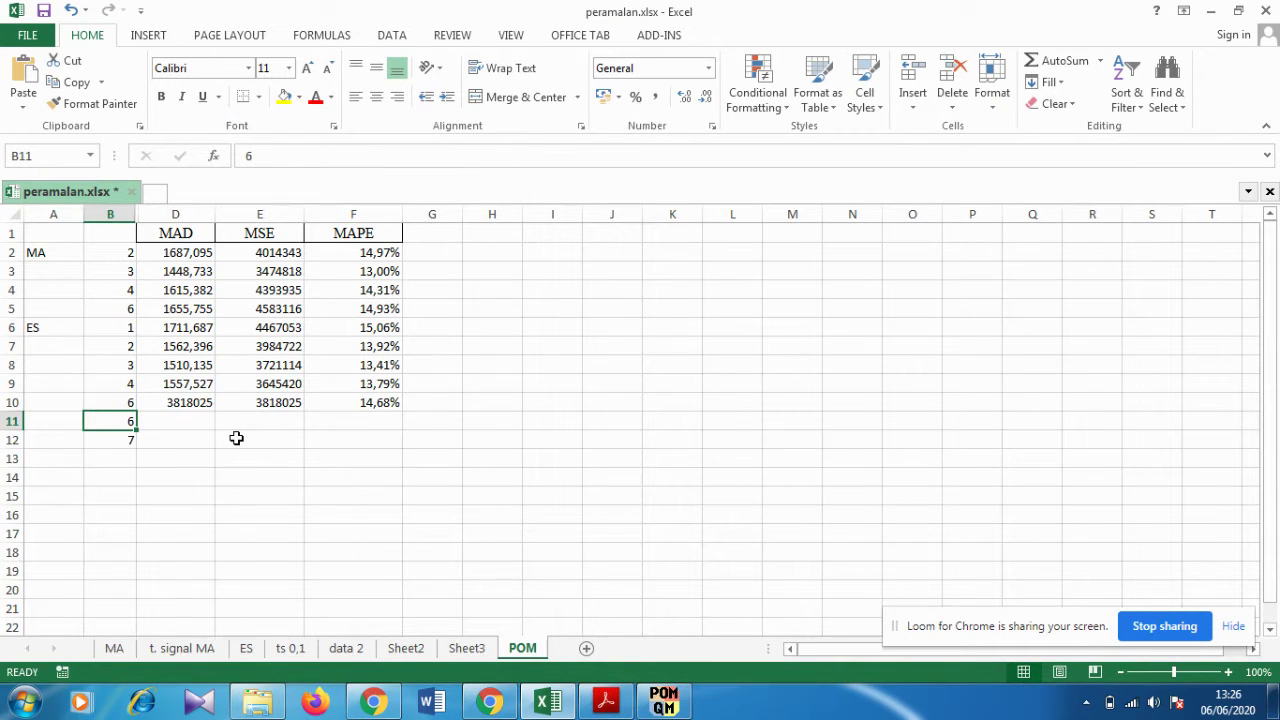
pyautogui.write('8')
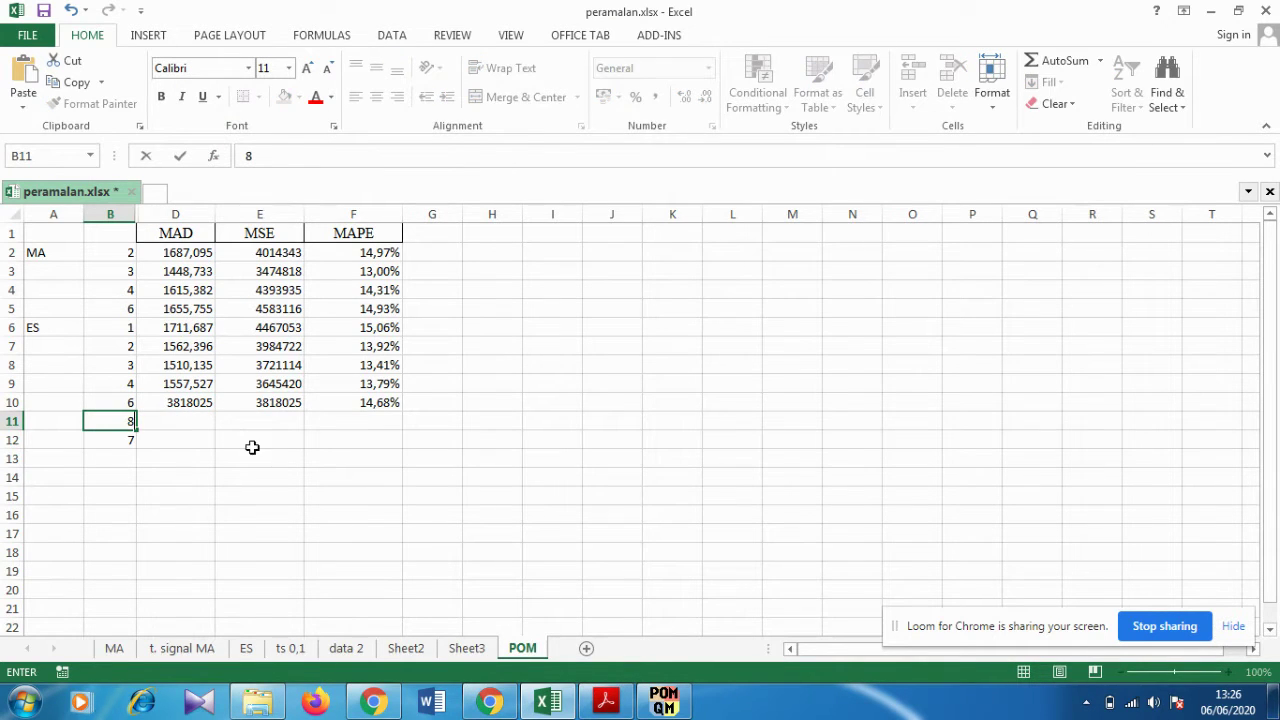
pyautogui.click(663, 701)
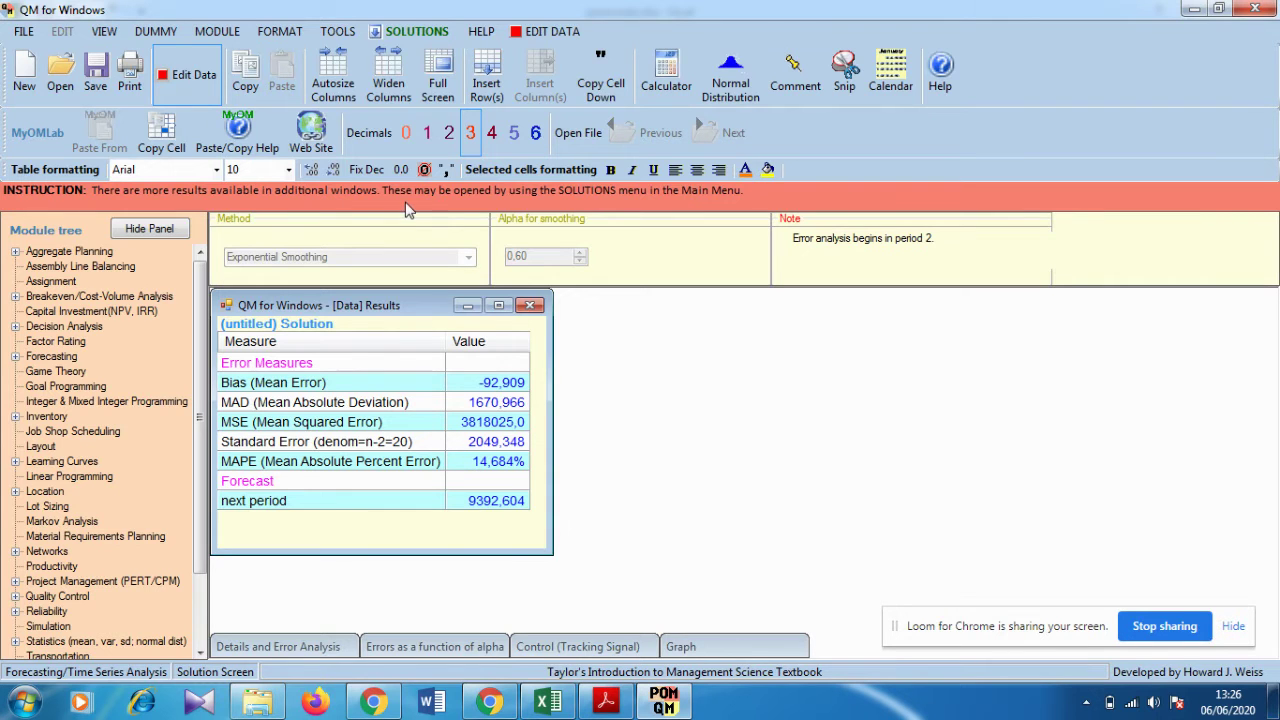
pyautogui.click(186, 74)
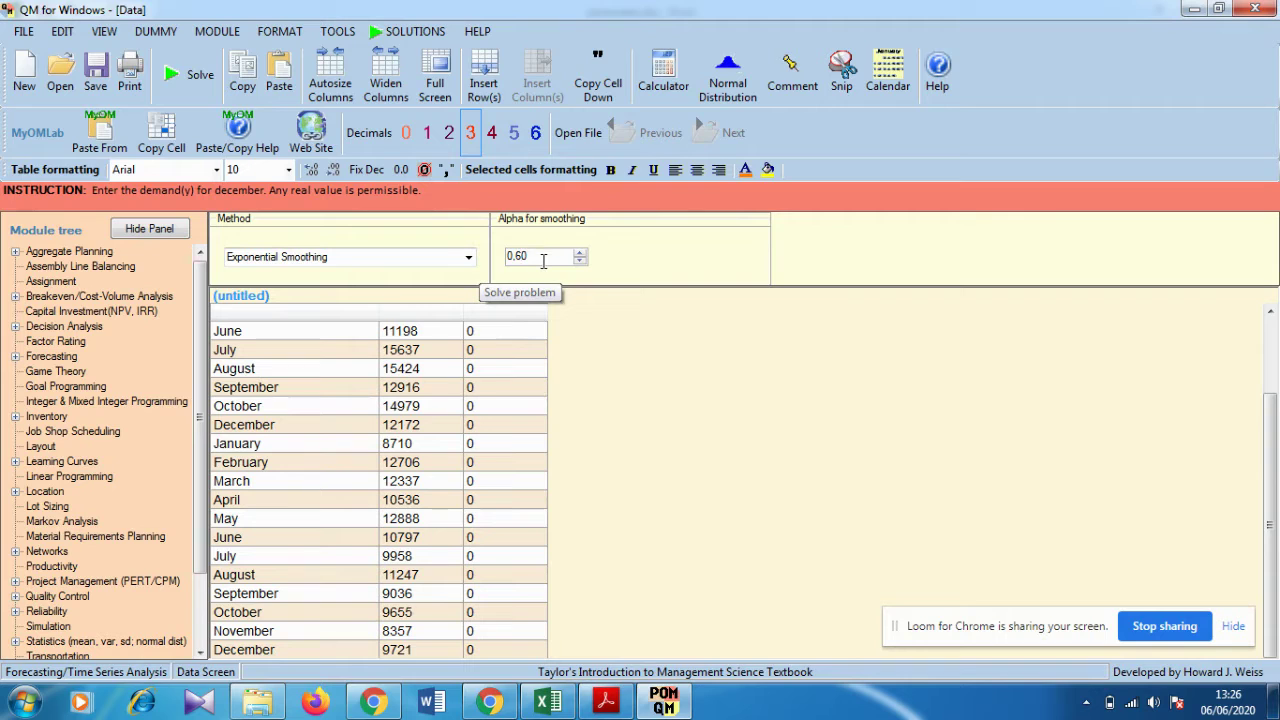
pyautogui.doubleClick(543, 260)
pyautogui.write('0.80')
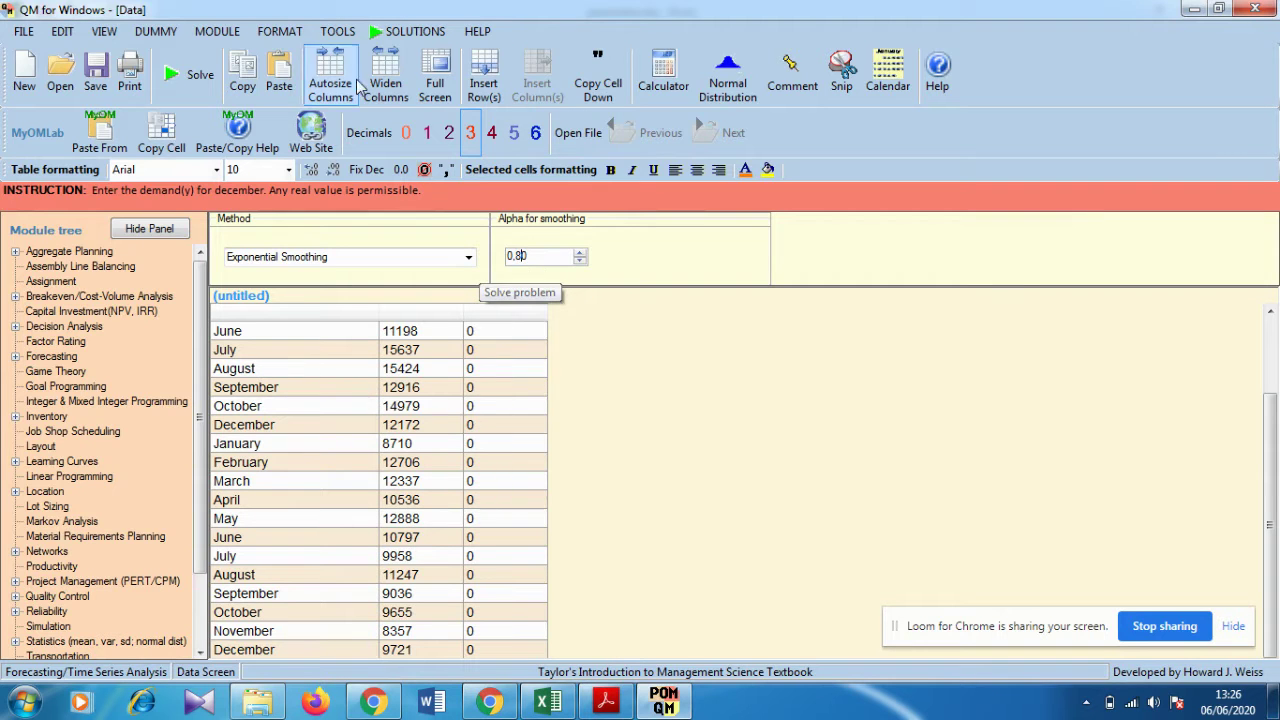
pyautogui.click(188, 74)
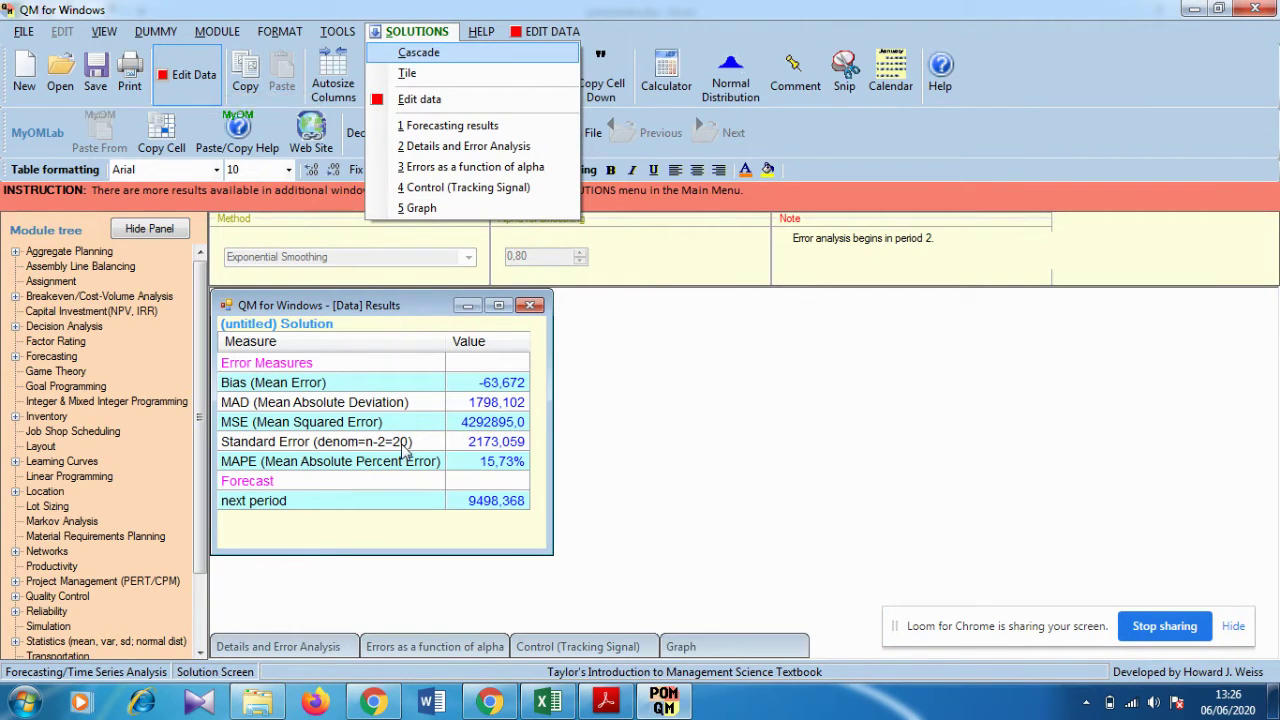
# Copy the MAPE value from the alpha 0.80 results into cell F11 of the Excel sheet
pyautogui.click(492, 461)
pyautogui.rightClick(493, 461)
pyautogui.click(535, 491)
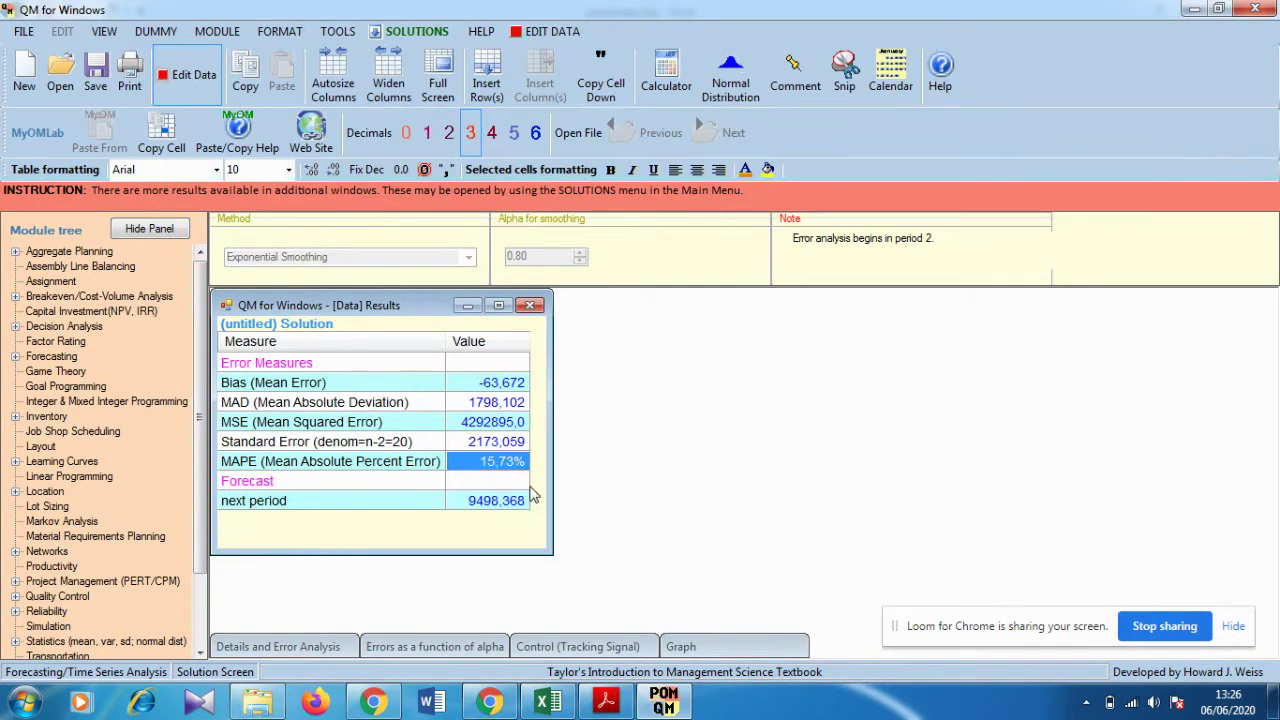
pyautogui.click(547, 702)
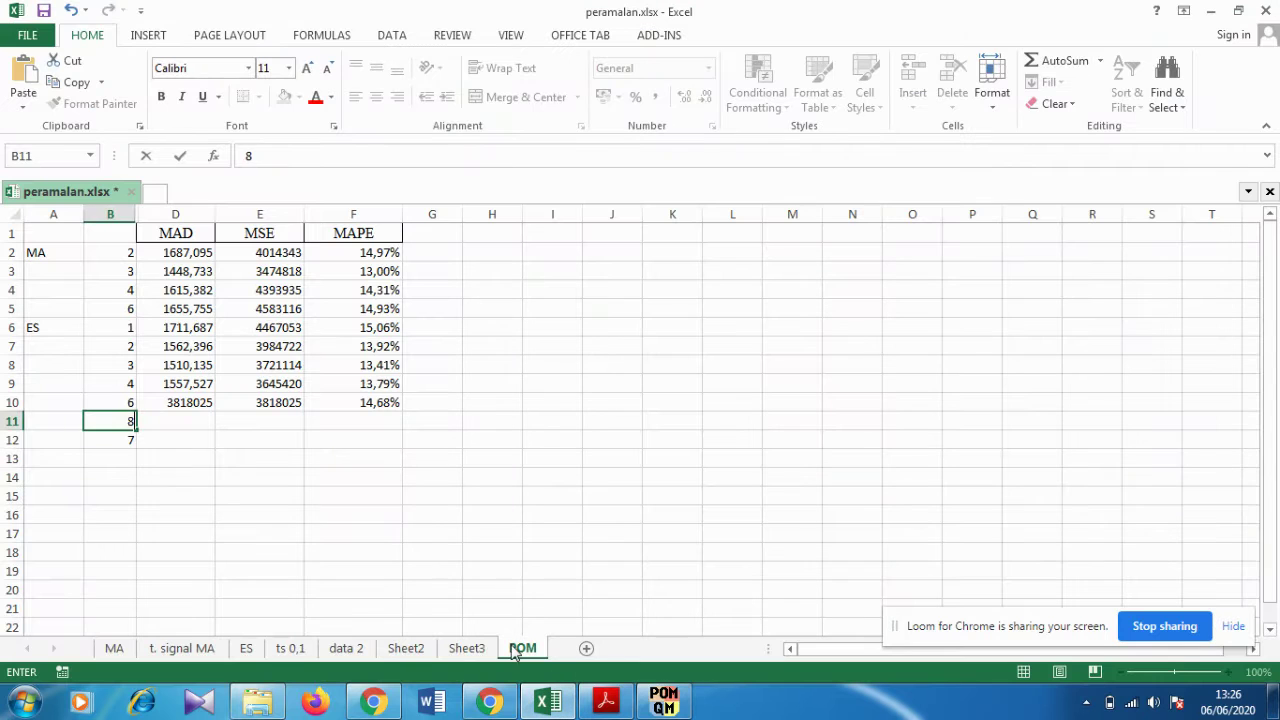
pyautogui.click(363, 424)
pyautogui.rightClick(363, 421)
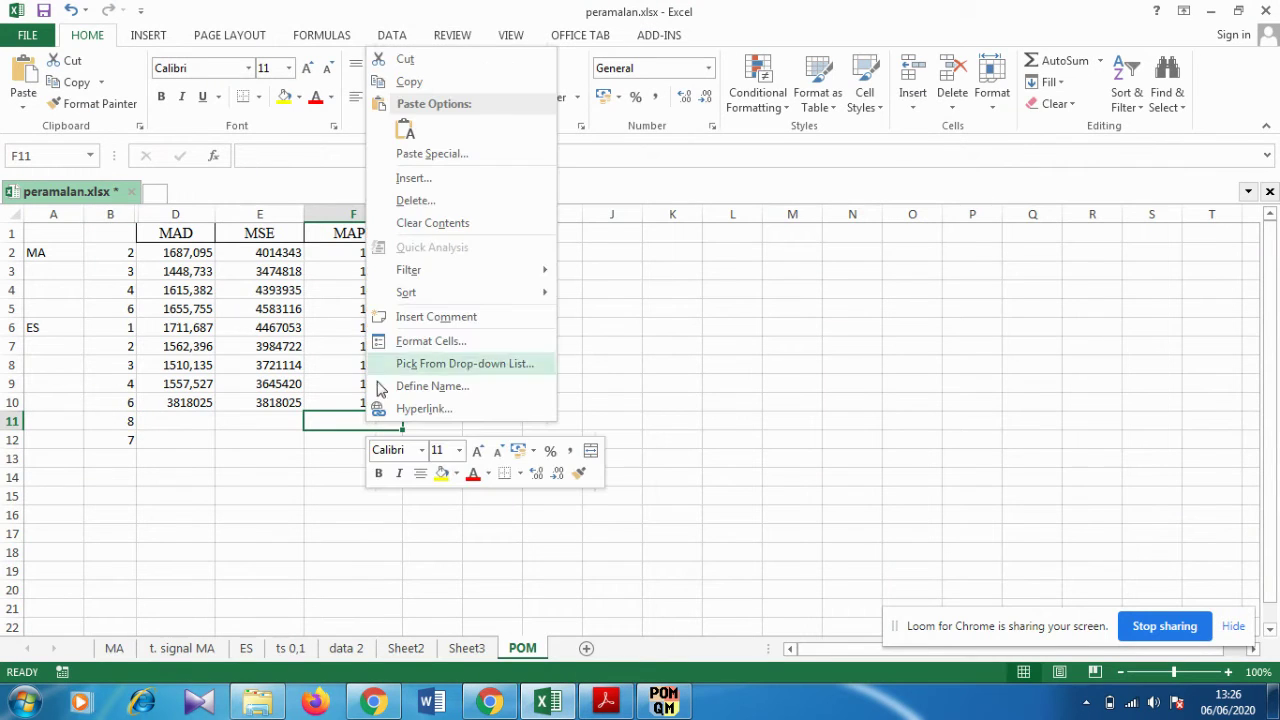
pyautogui.click(404, 131)
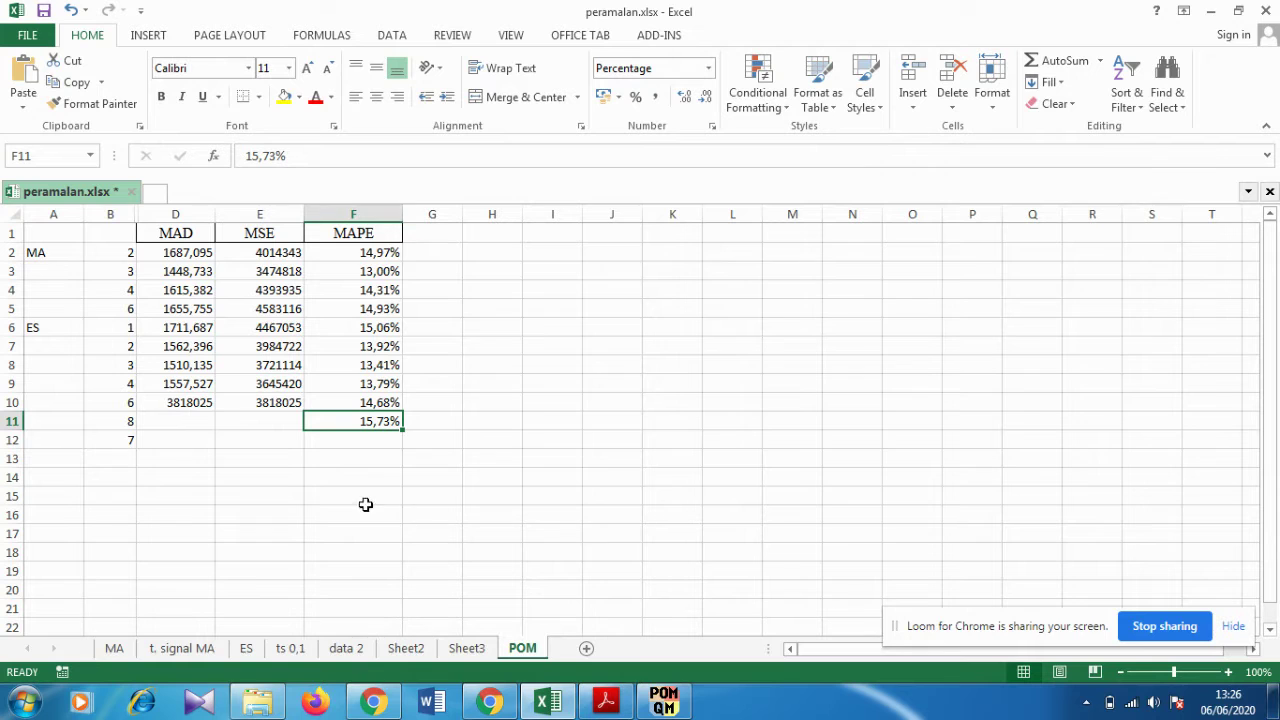
# Copy the MSE value from the QM for Windows alpha 0.80 results into cell E11 of the Excel sheet
pyautogui.click(664, 700)
pyautogui.click(497, 428)
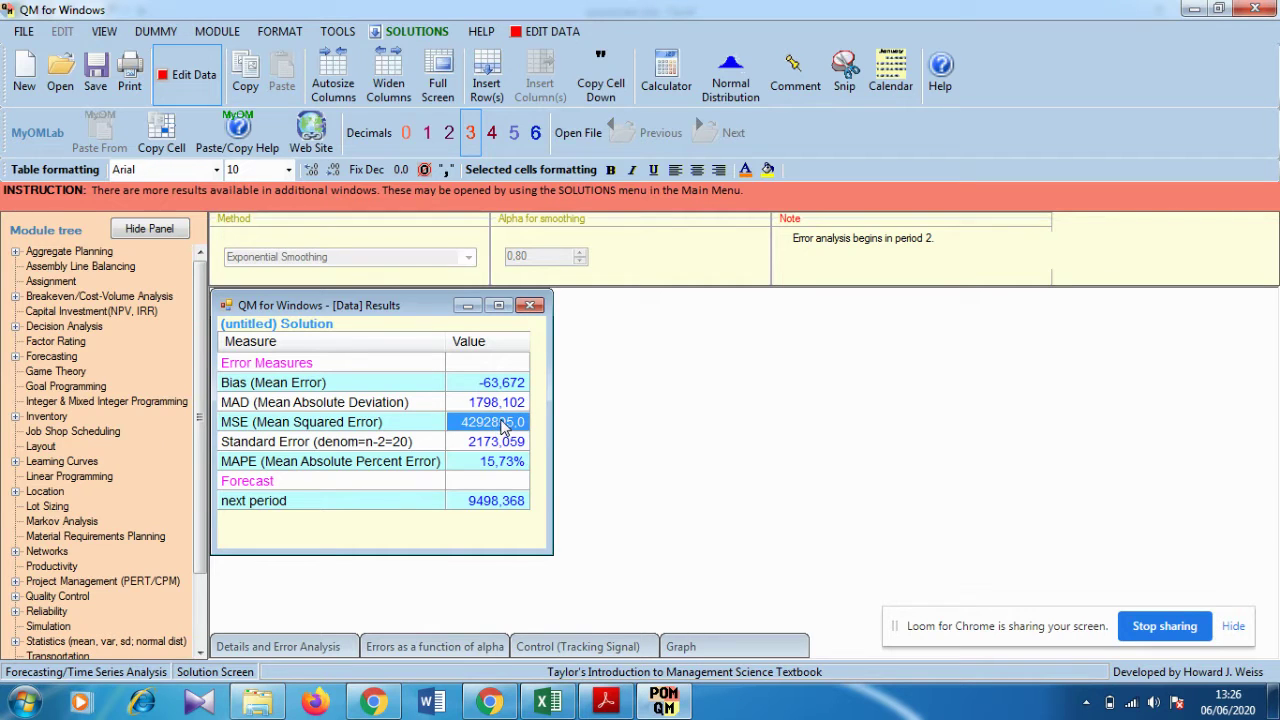
pyautogui.rightClick(500, 420)
pyautogui.click(530, 431)
pyautogui.click(547, 700)
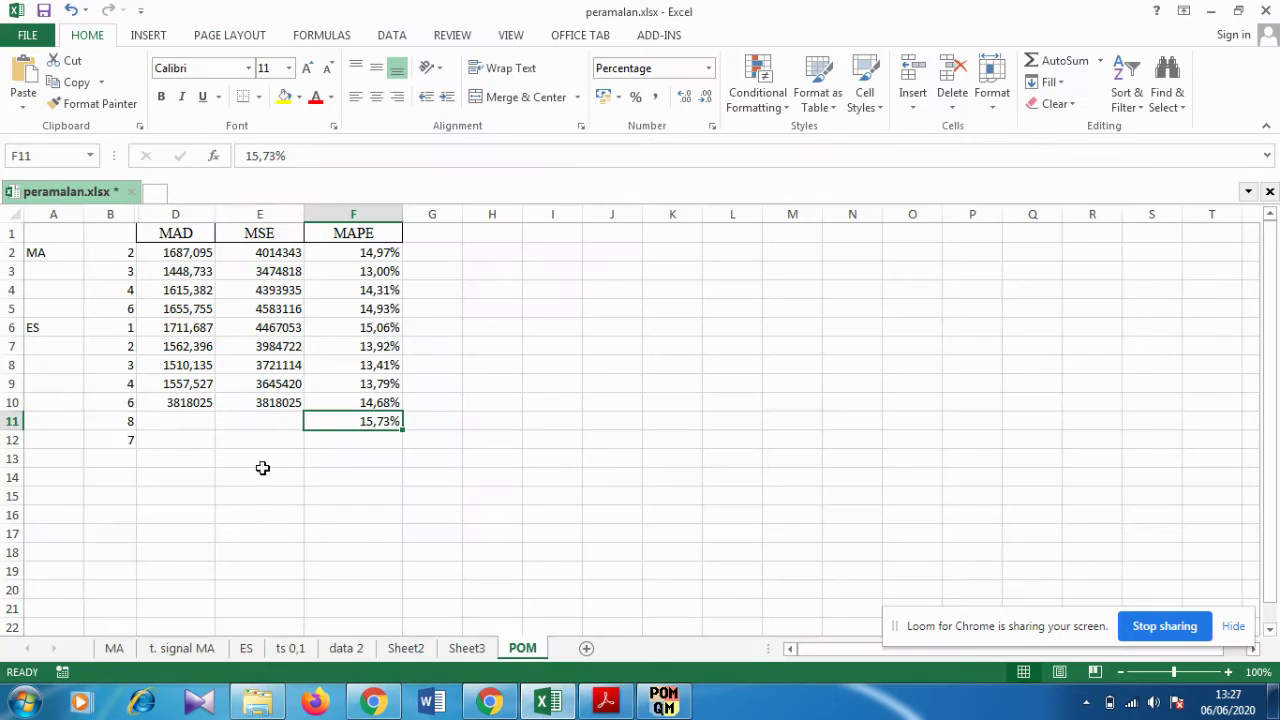
pyautogui.click(271, 421)
pyautogui.rightClick(272, 422)
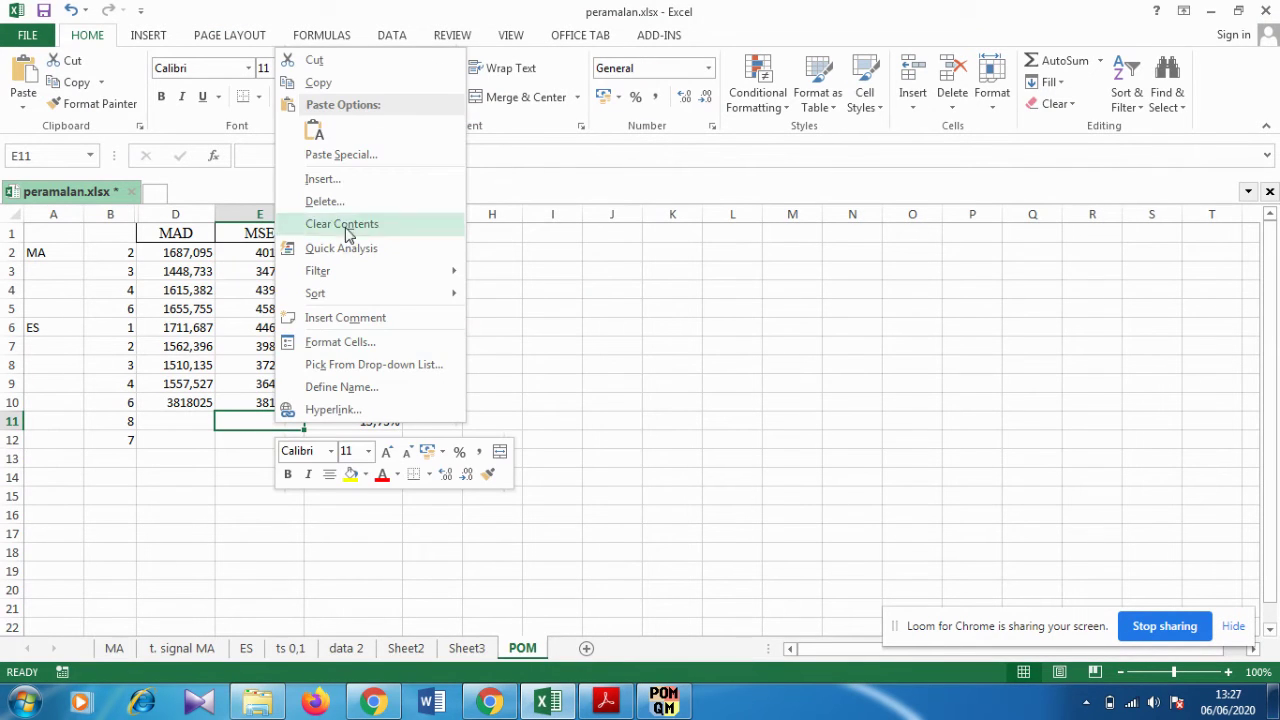
pyautogui.click(313, 131)
# Copy the MAD value from the QM for Windows alpha 0.80 results into cell D11 of the Excel sheet
pyautogui.click(662, 704)
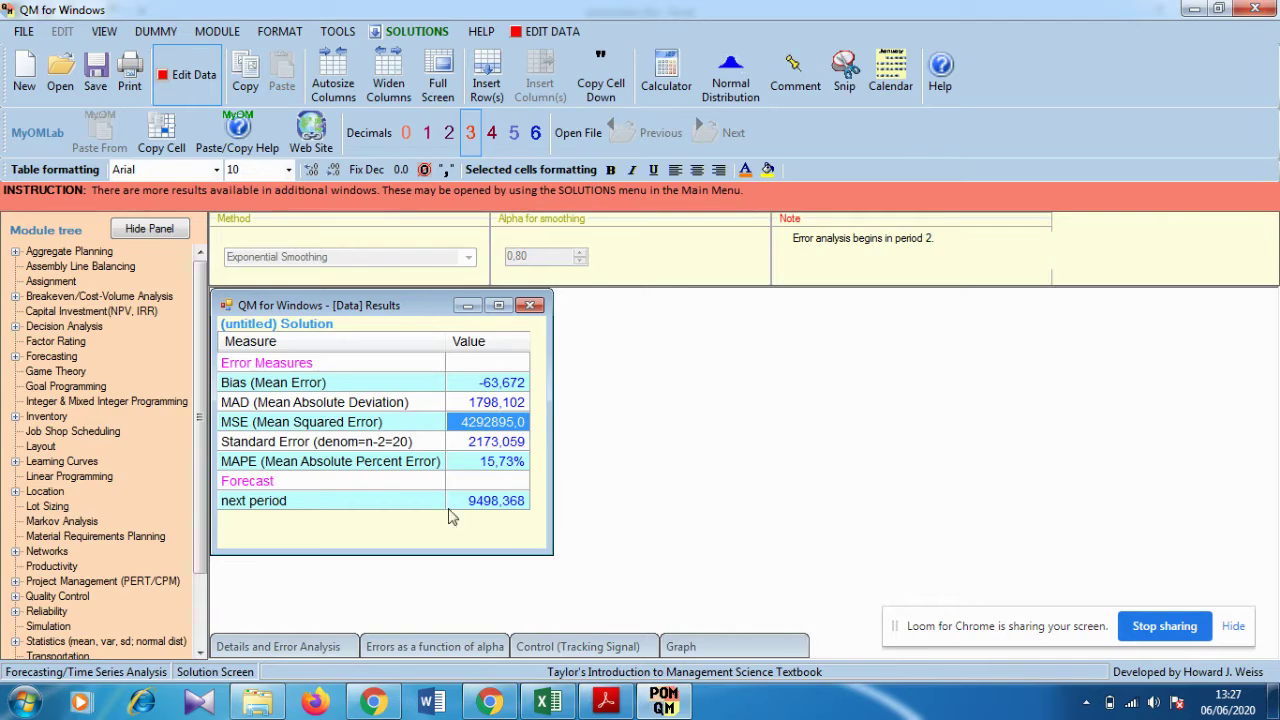
pyautogui.click(496, 404)
pyautogui.rightClick(500, 406)
pyautogui.click(556, 416)
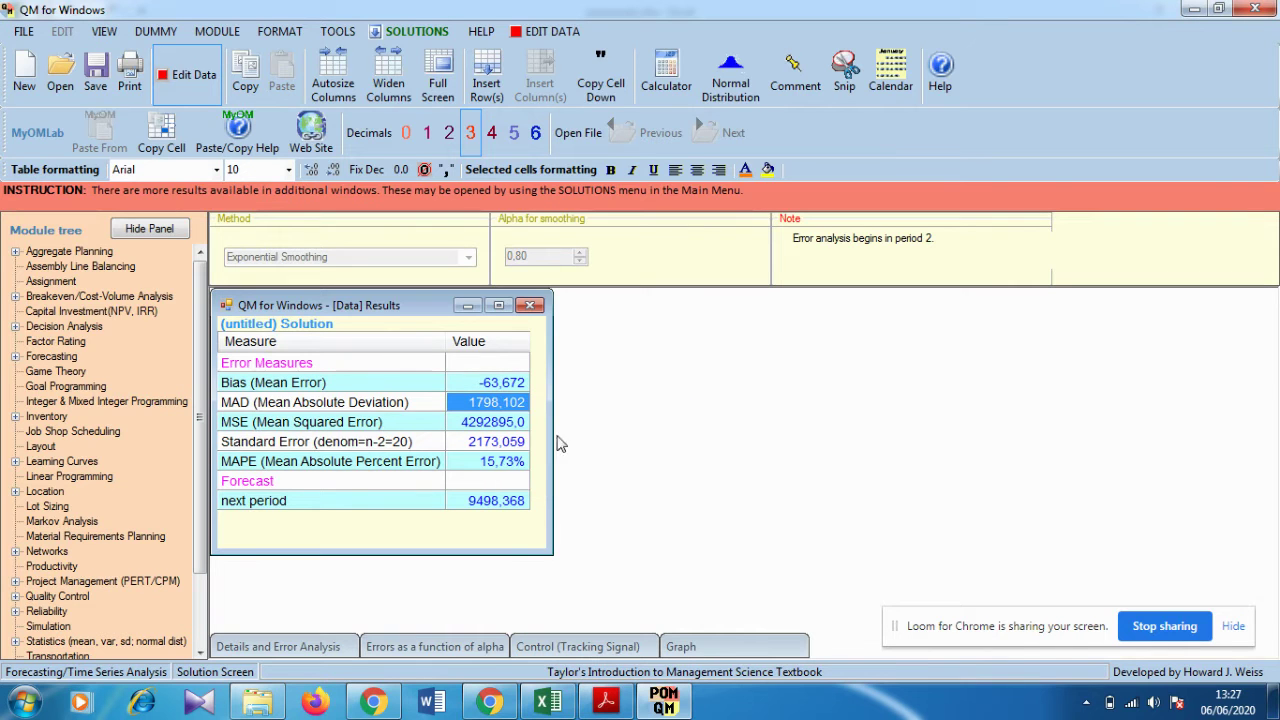
pyautogui.click(547, 704)
pyautogui.click(190, 420)
pyautogui.rightClick(190, 420)
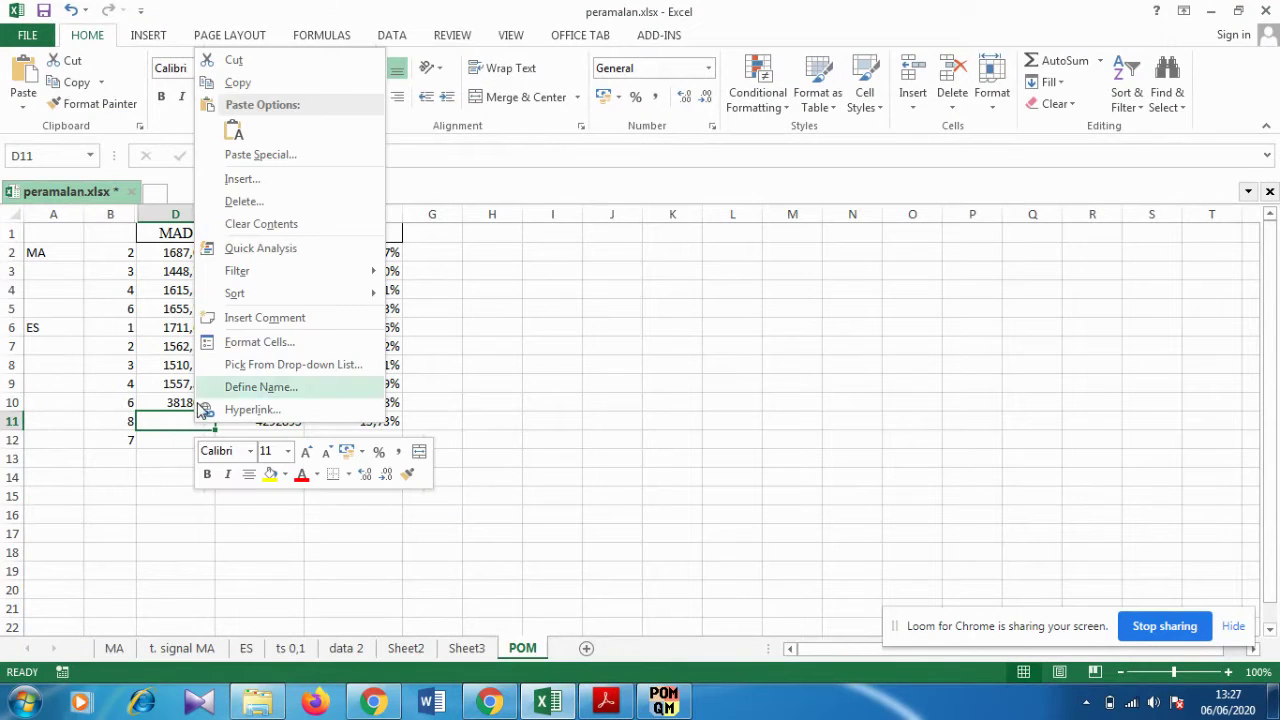
pyautogui.click(234, 131)
# Clear the unused exponential smoothing row label from cell B12
pyautogui.click(134, 440)
pyautogui.write('7')
pyautogui.hotkey('ctrl', 'Return')
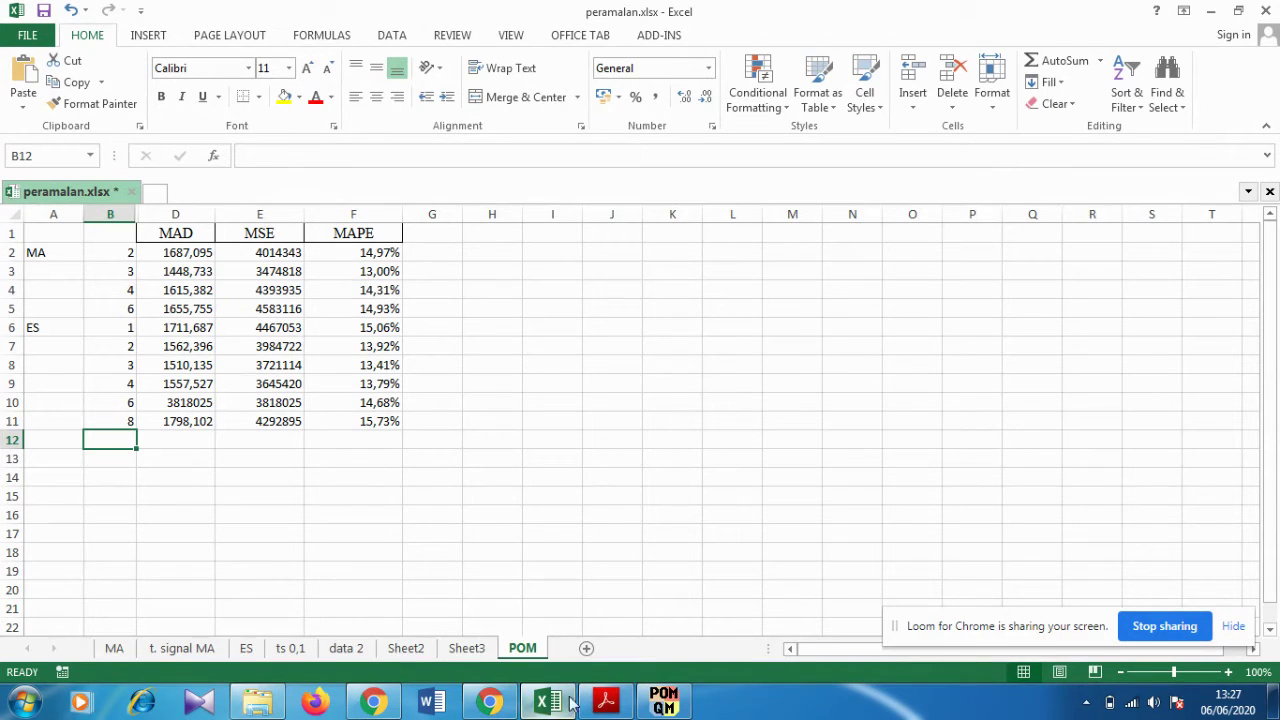
# Check the journal PDF, switch to QM for Windows and change the data's forecasting method to Exponential Smoothing with Trend
pyautogui.click(605, 701)
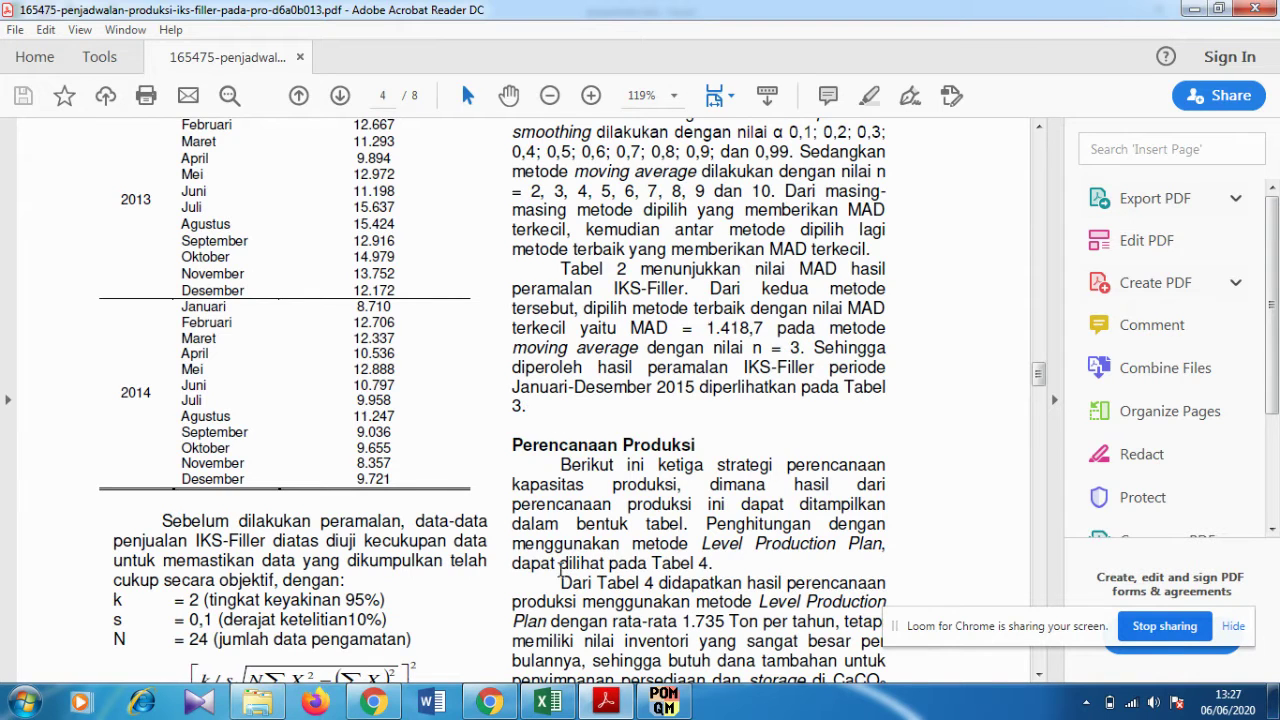
pyautogui.click(605, 701)
pyautogui.click(664, 701)
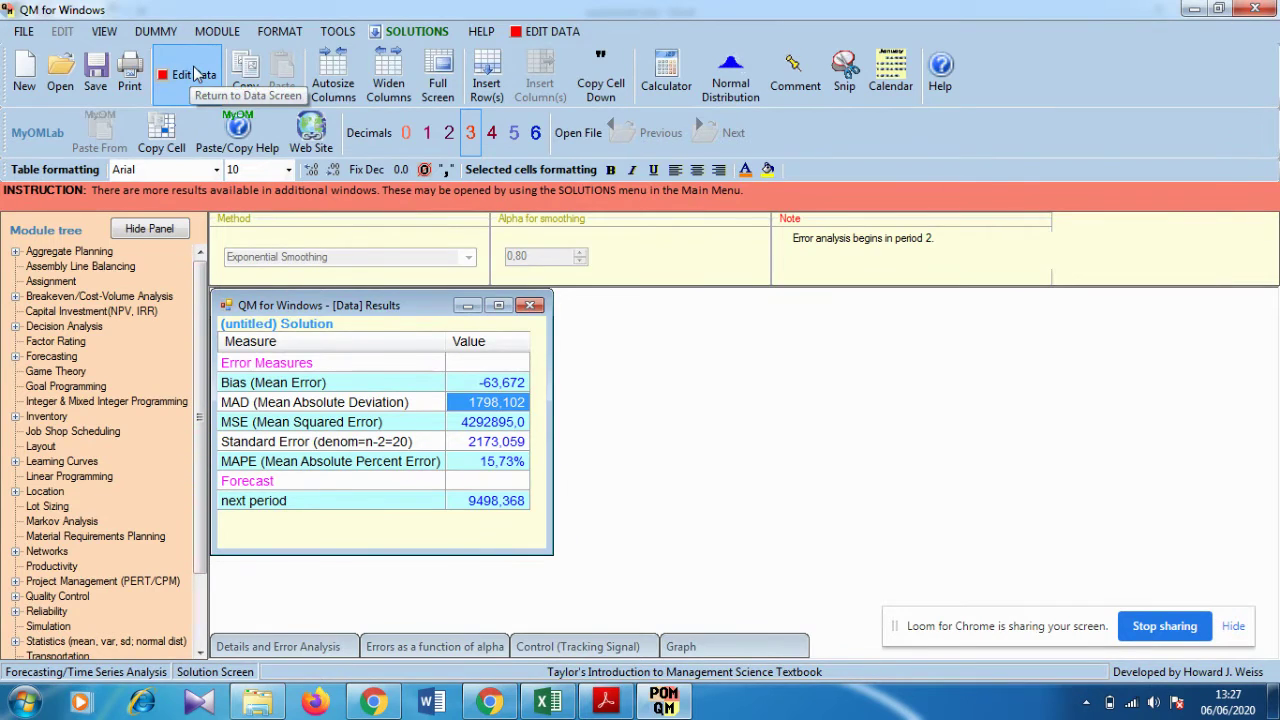
pyautogui.click(190, 75)
pyautogui.click(468, 257)
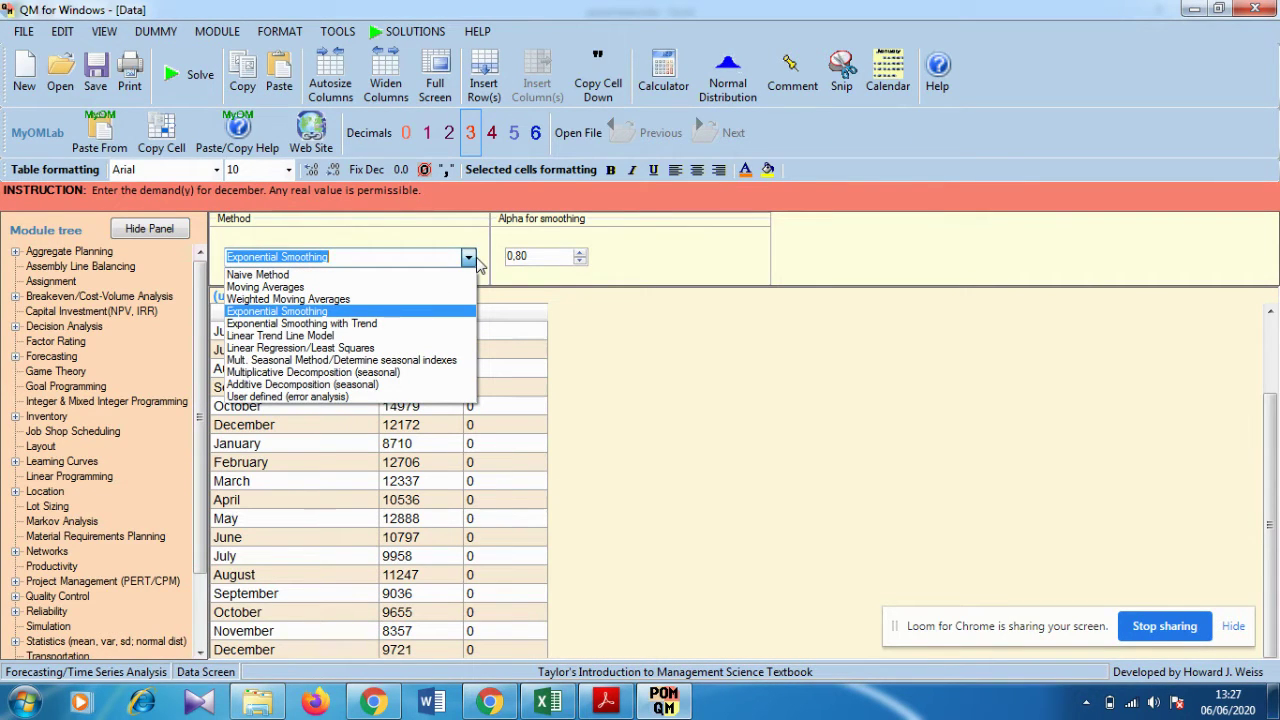
pyautogui.click(390, 324)
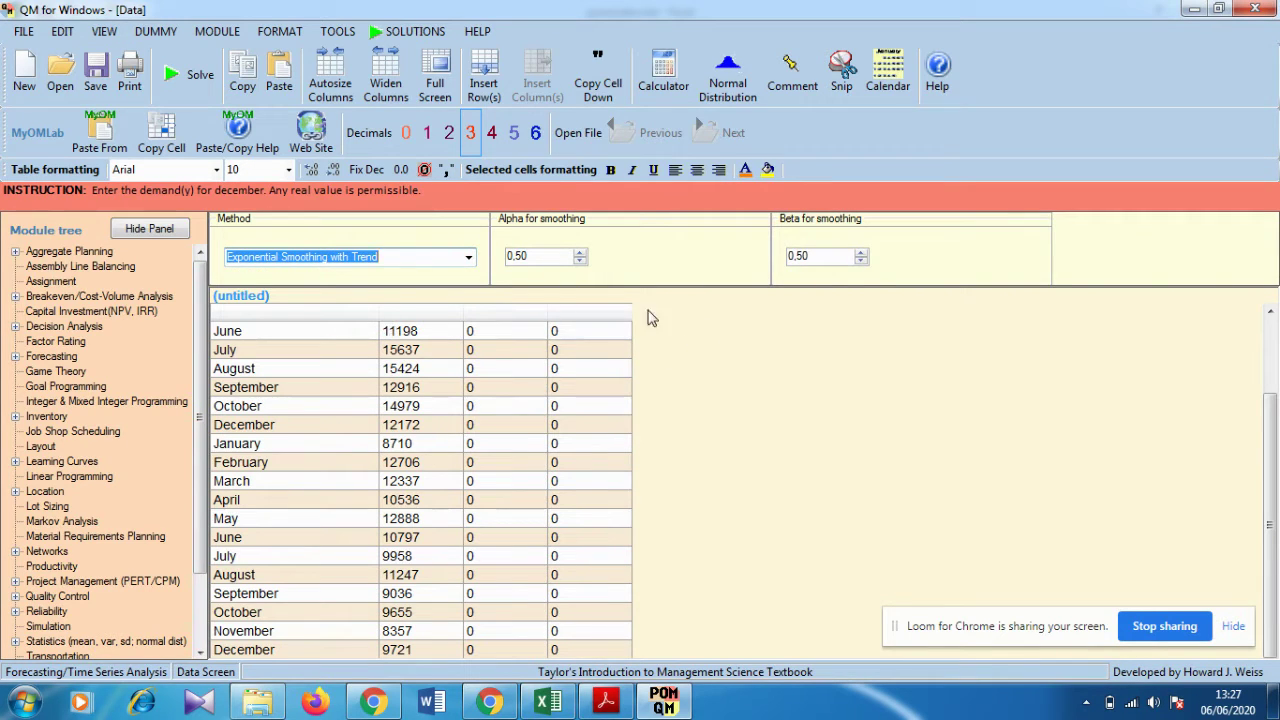
# Set the alpha for smoothing to 0.10 and solve the Exponential Smoothing with Trend forecast
pyautogui.click(509, 256)
pyautogui.doubleClick(515, 260)
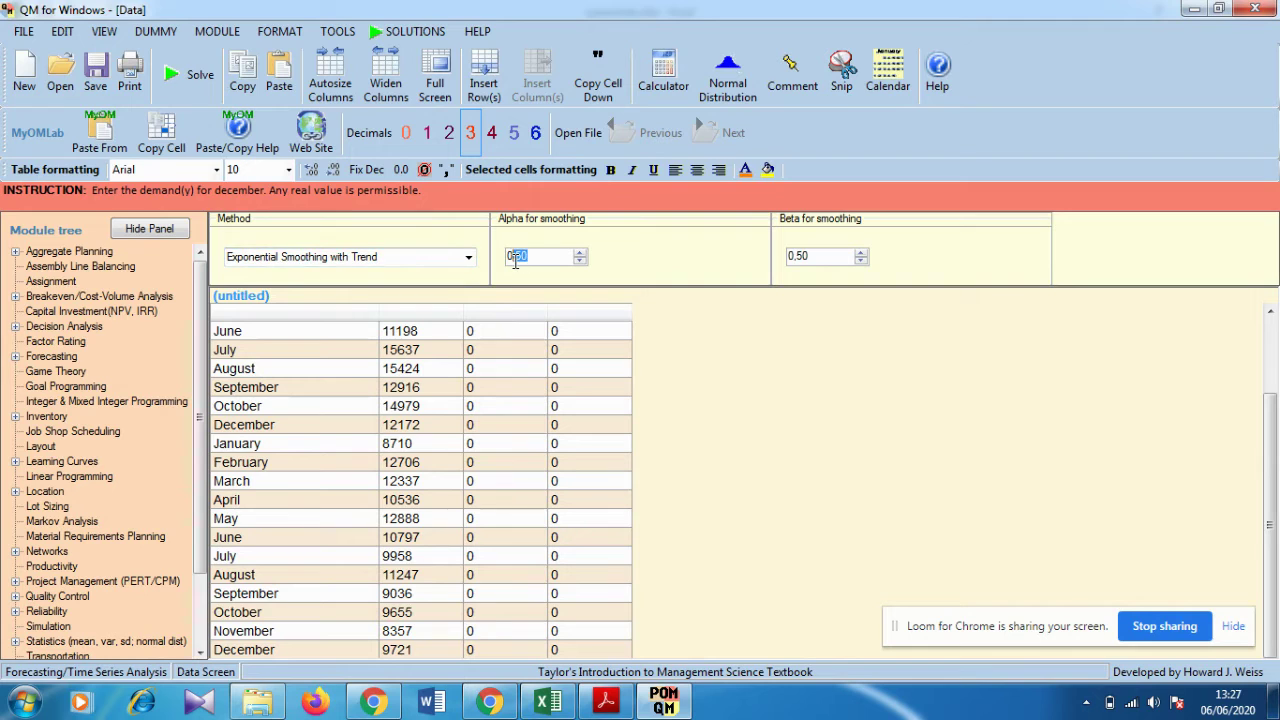
pyautogui.write('59')
pyautogui.moveTo(1268, 432); pyautogui.dragTo(1268, 355)
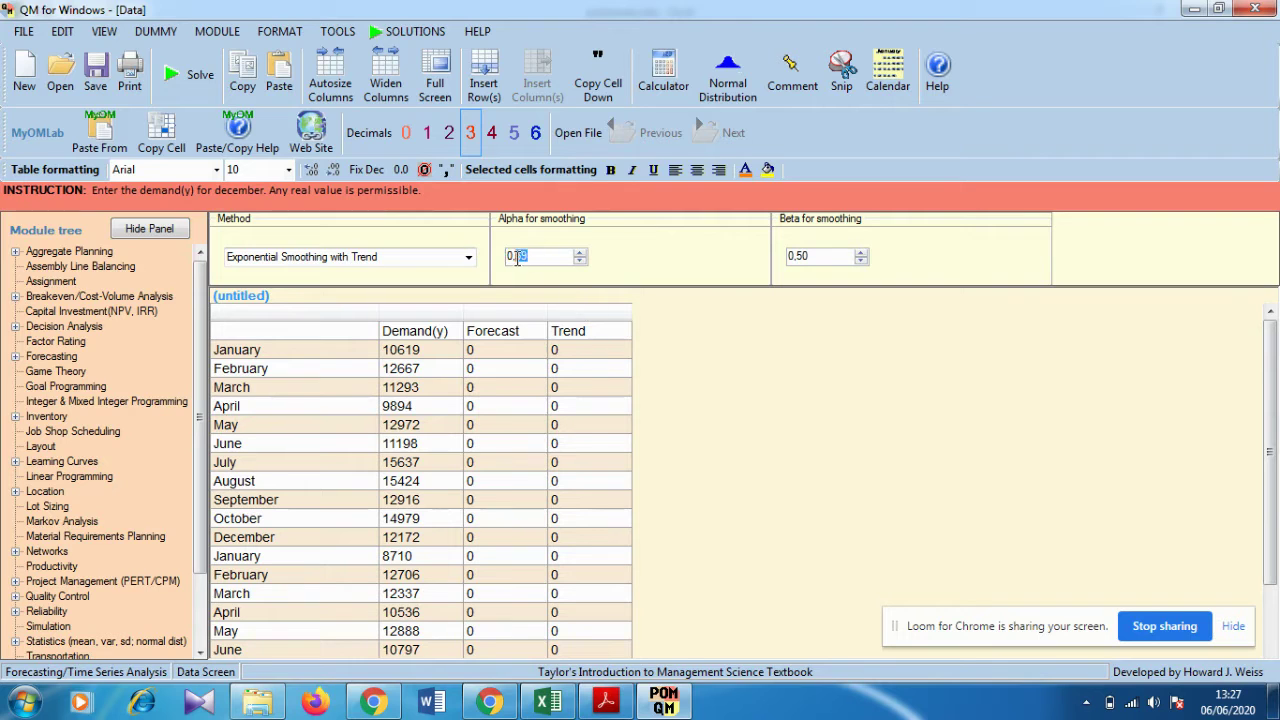
pyautogui.write('1')
pyautogui.click(190, 74)
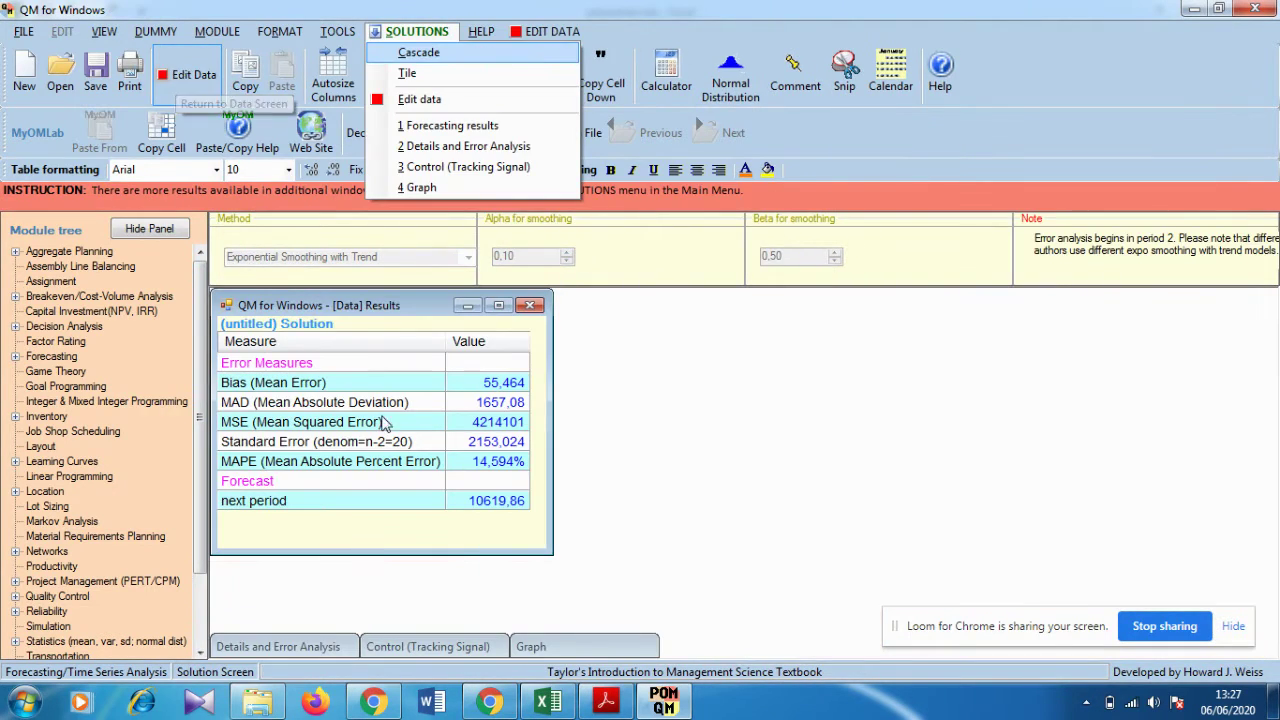
# Copy the MAPE value from the QM for Windows alpha 0.10 trend-smoothing results into cell F12 of the Excel sheet
pyautogui.click(495, 466)
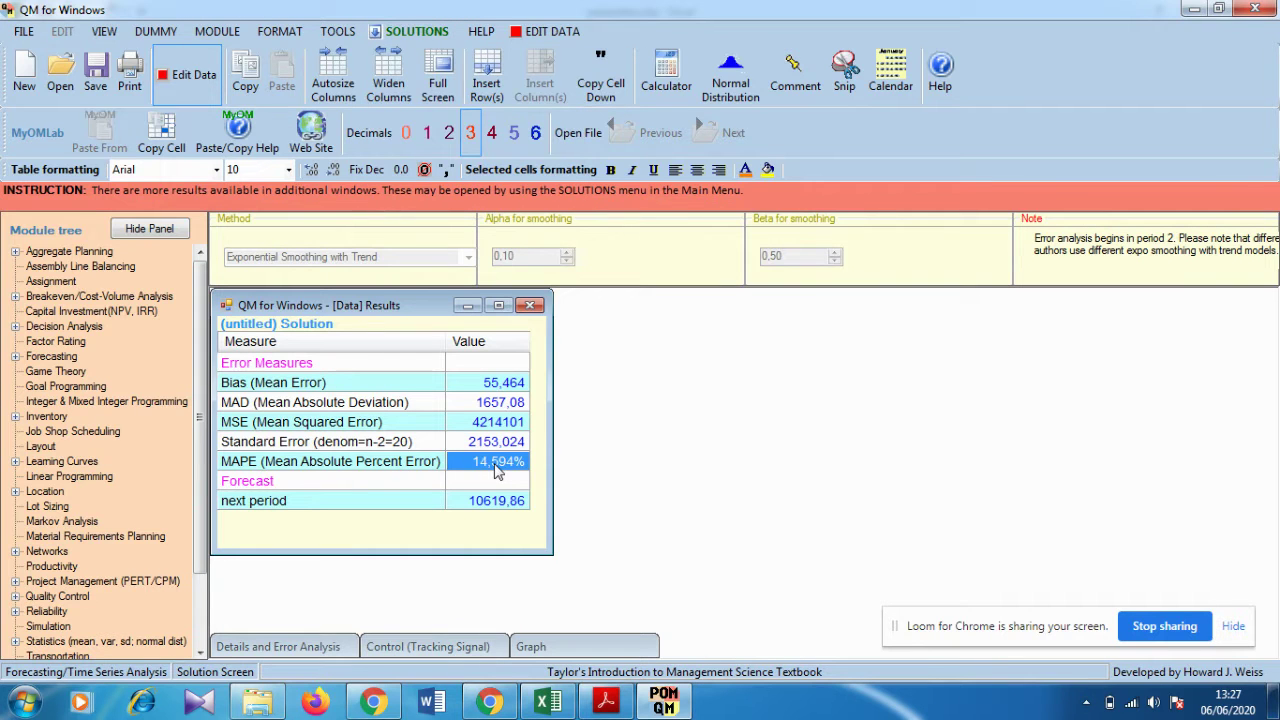
pyautogui.rightClick(497, 470)
pyautogui.click(534, 477)
pyautogui.click(548, 705)
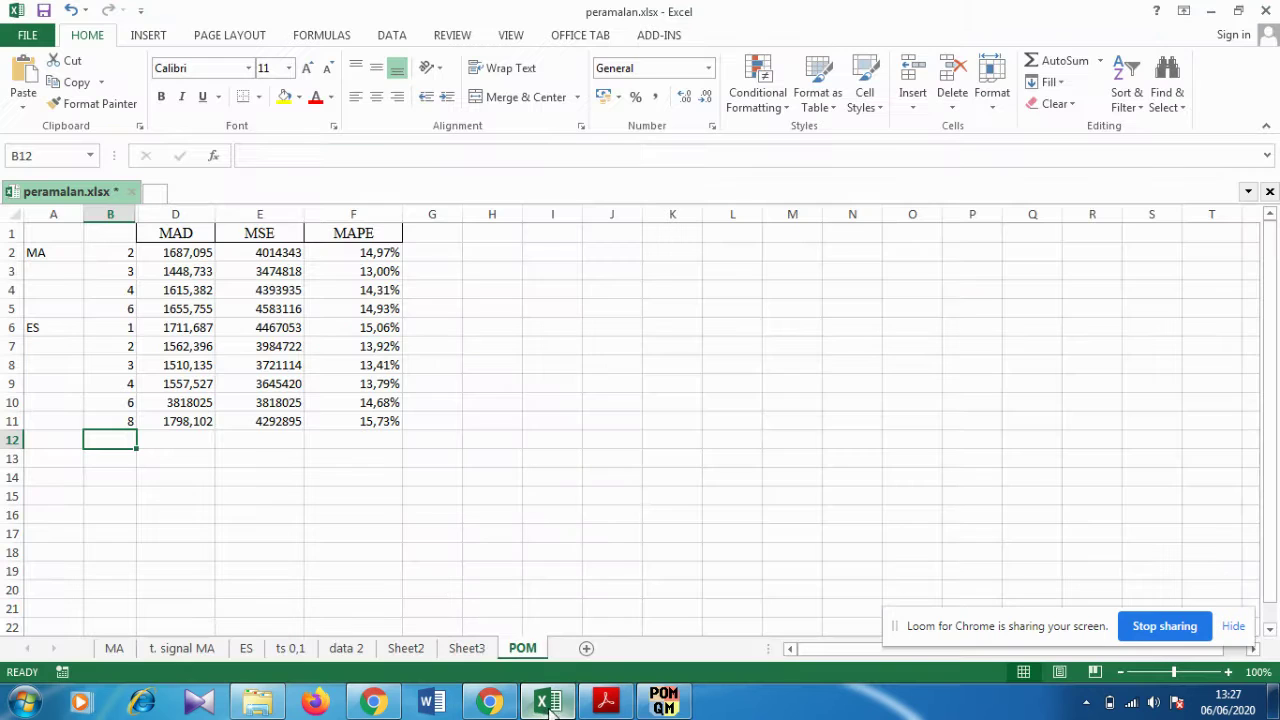
pyautogui.click(366, 446)
pyautogui.rightClick(367, 446)
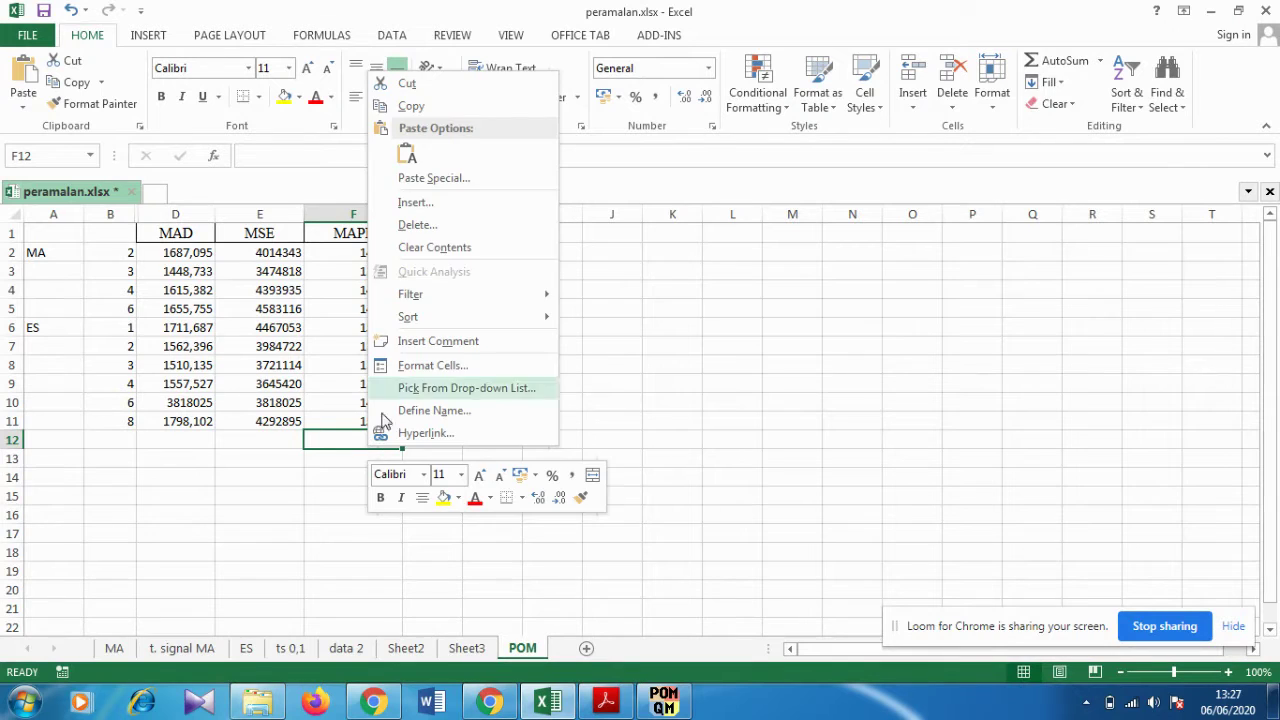
pyautogui.click(406, 154)
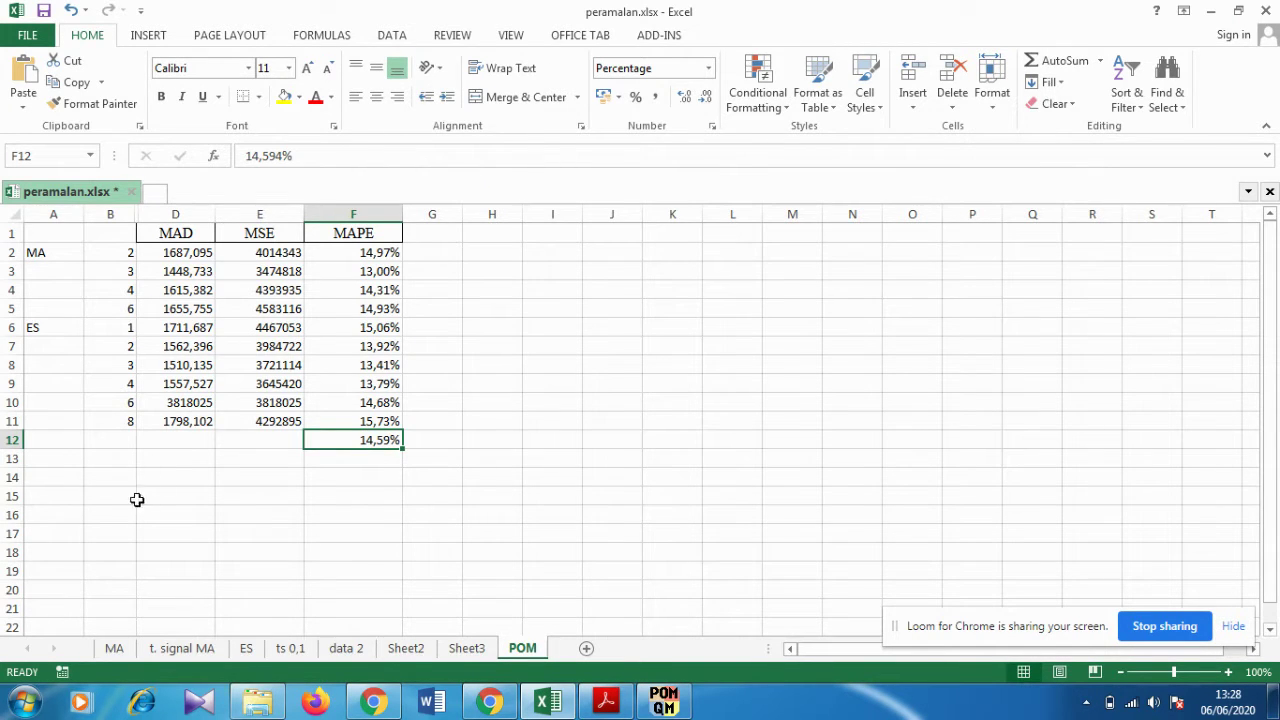
# Label the new row "ES Trend" in cell A12
pyautogui.click(58, 436)
pyautogui.write('eS')
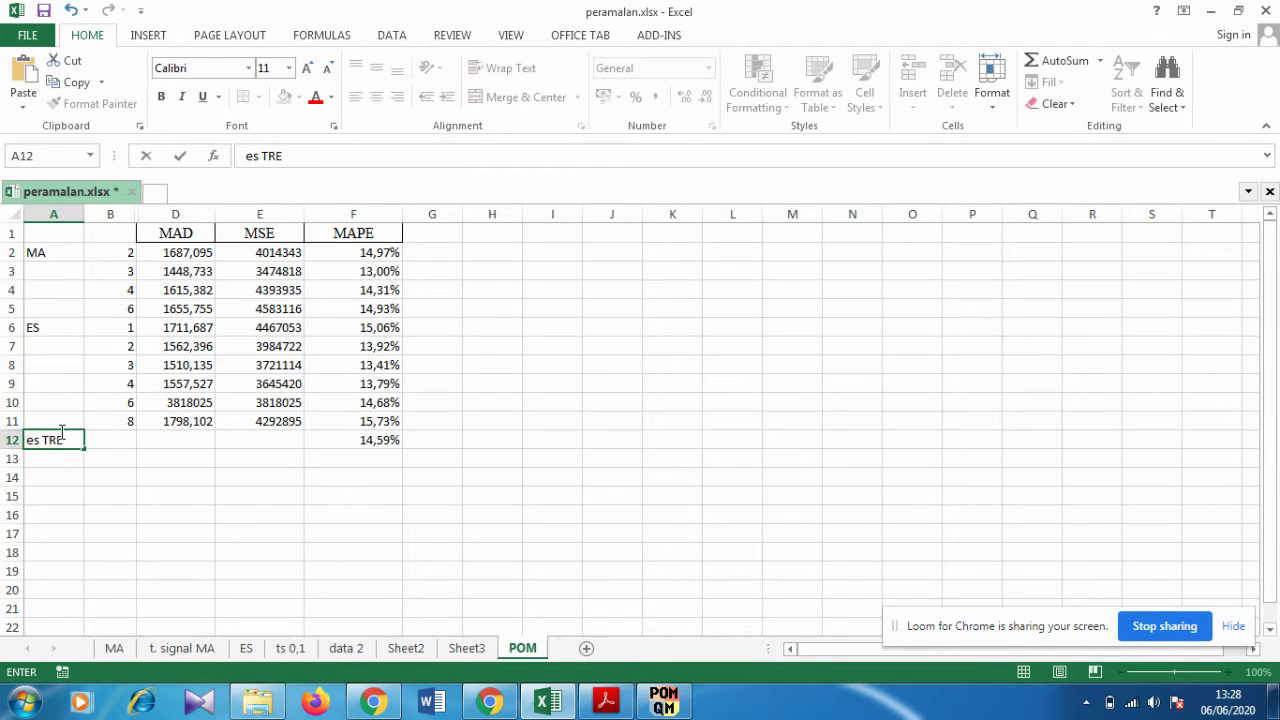
pyautogui.press('BackSpace')
pyautogui.press('BackSpace')
pyautogui.press('BackSpace')
pyautogui.press('BackSpace')
pyautogui.write('ES')
pyautogui.press('Tab')
pyautogui.press('Down')
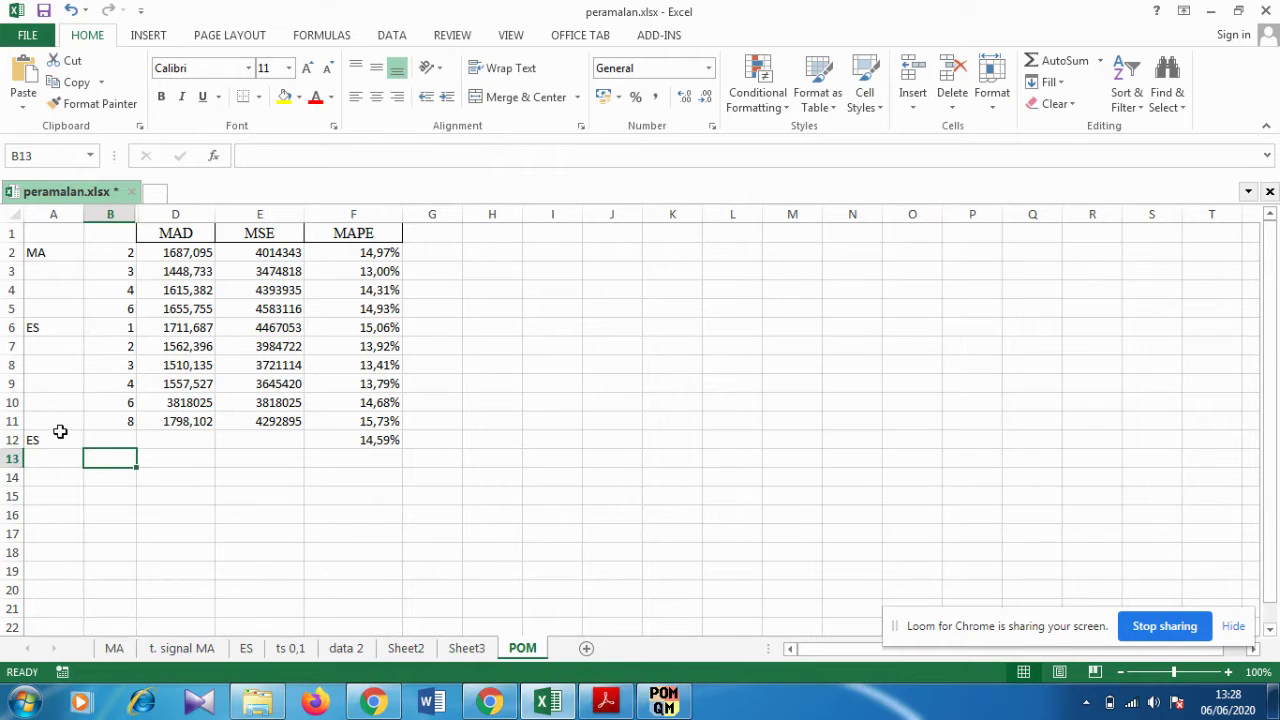
pyautogui.press('Left')
pyautogui.click(60, 431)
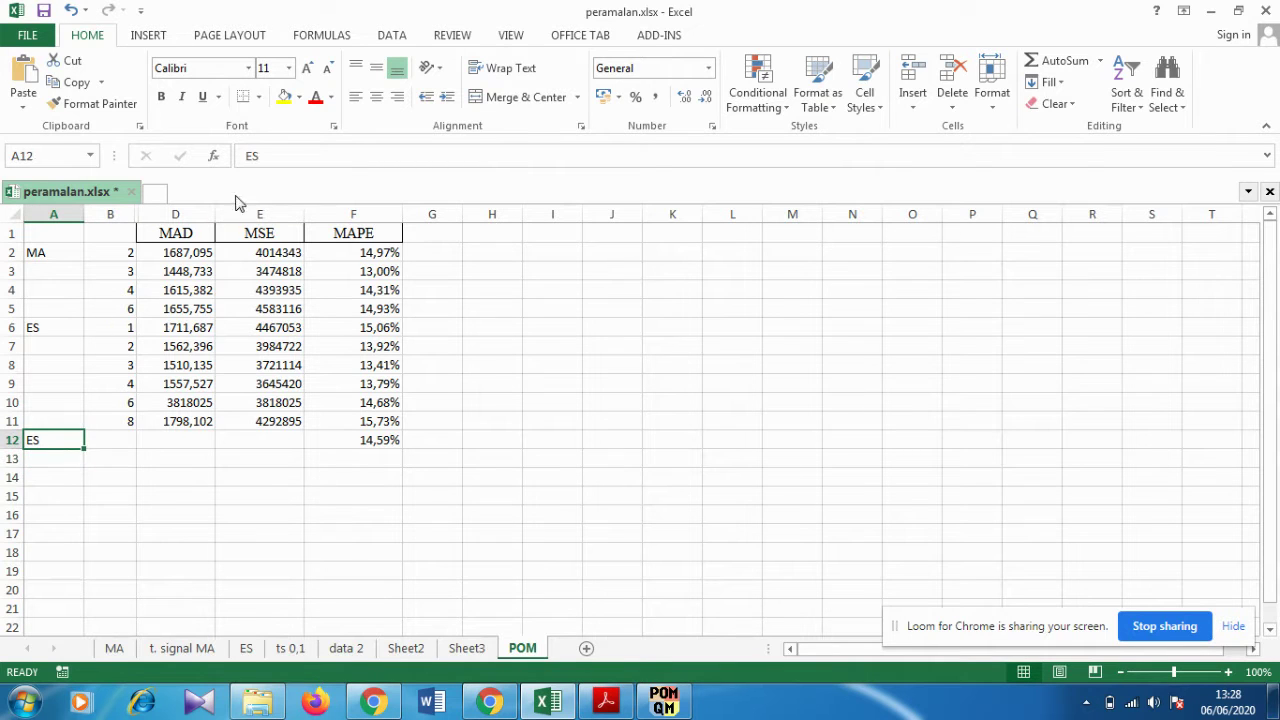
pyautogui.click(275, 153)
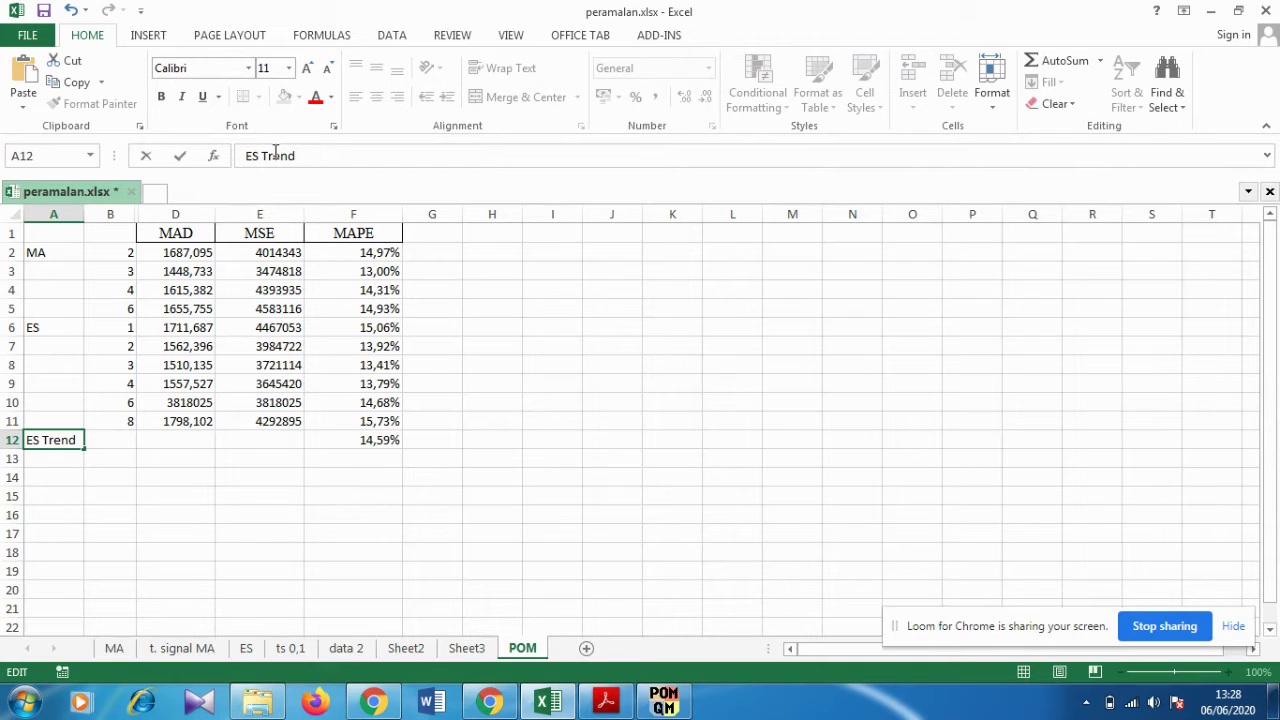
pyautogui.press('Return')
# Enter 1 in cell B12 as the alpha label of the ES Trend row
pyautogui.click(114, 438)
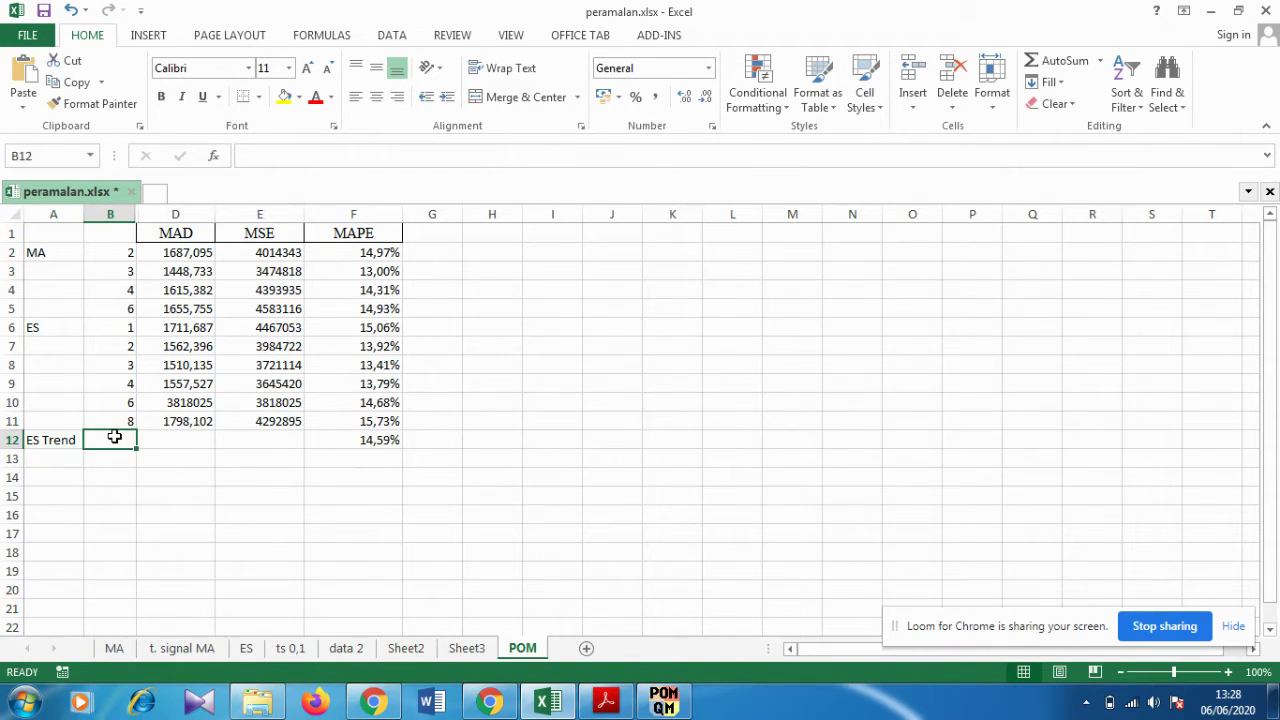
pyautogui.write('1')
pyautogui.press('Tab')
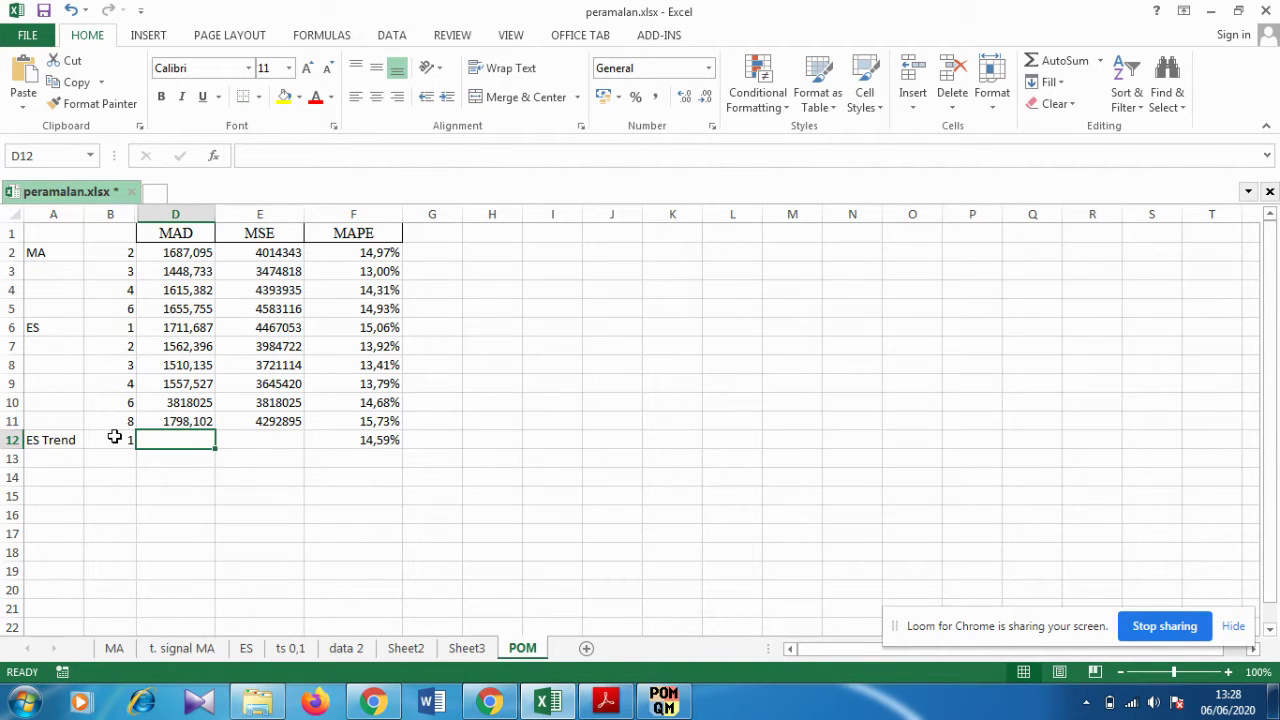
# Copy the MSE value from the QM for Windows alpha 0.10 trend-smoothing results into cell E12 of the Excel sheet
pyautogui.click(664, 702)
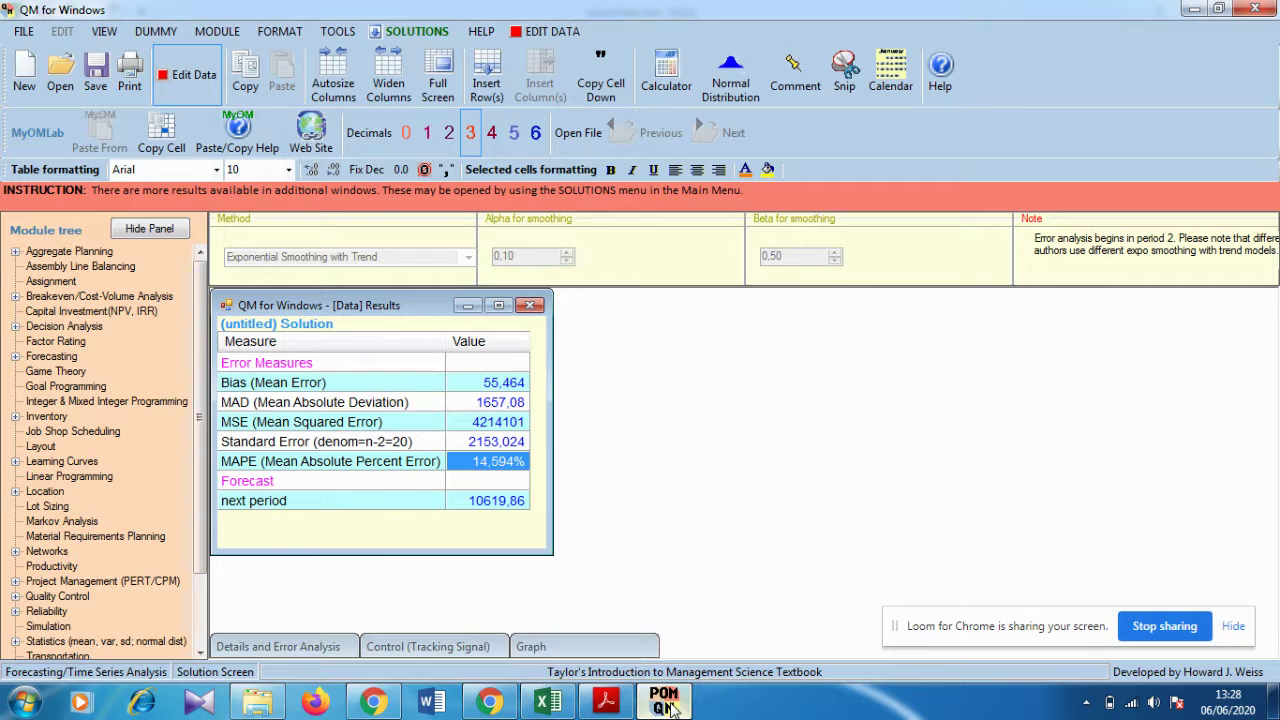
pyautogui.click(505, 423)
pyautogui.rightClick(527, 425)
pyautogui.click(527, 425)
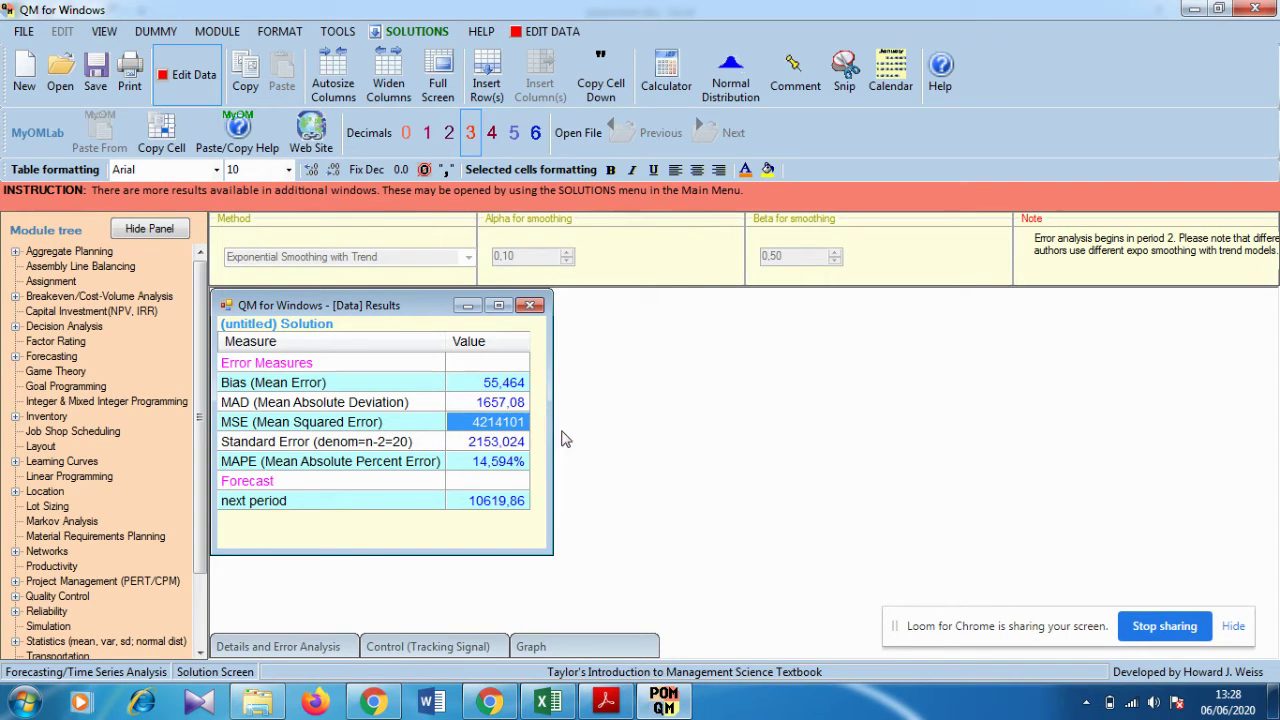
pyautogui.click(547, 702)
pyautogui.rightClick(200, 442)
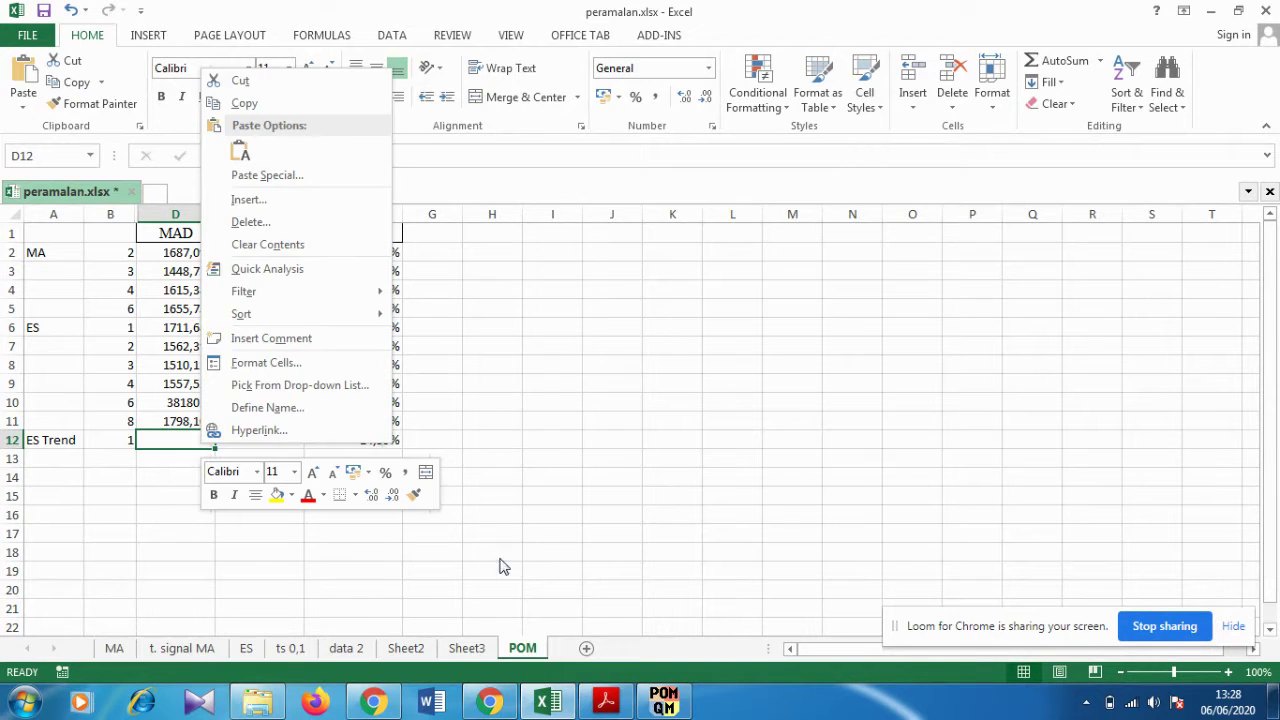
pyautogui.press('Escape')
pyautogui.click(267, 437)
pyautogui.rightClick(267, 437)
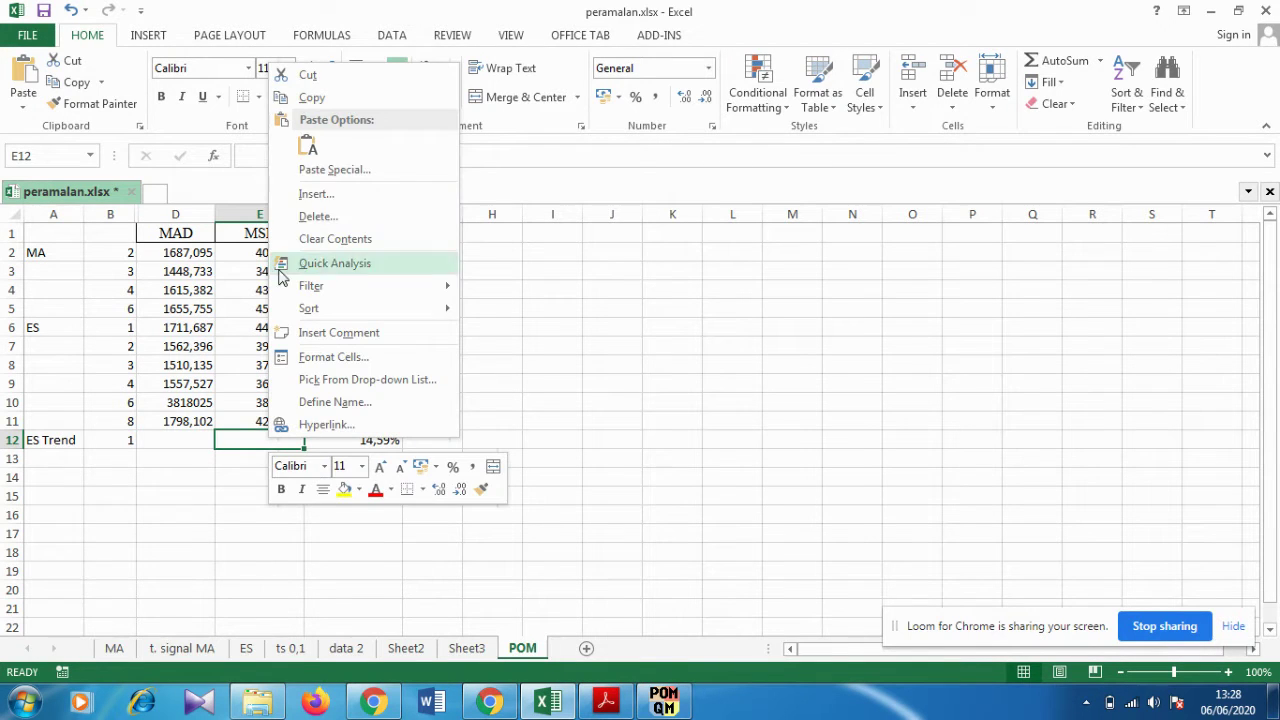
pyautogui.click(306, 142)
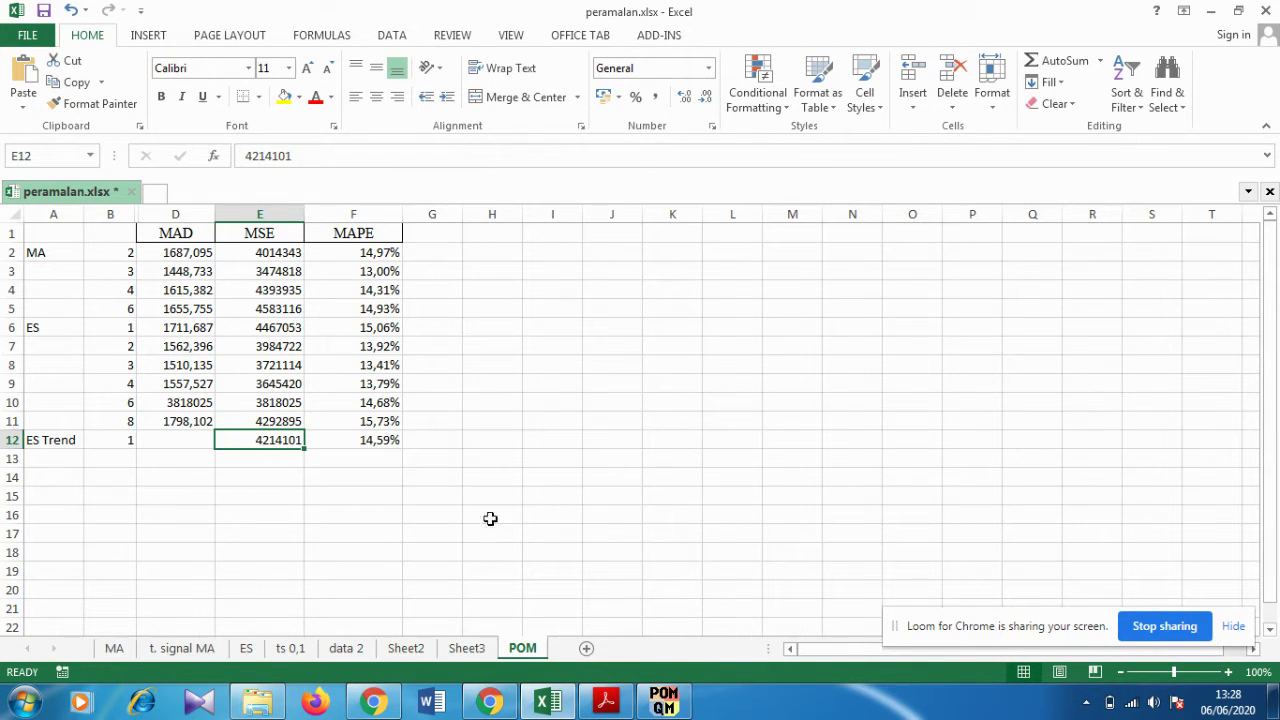
# Copy the MAD value from the QM for Windows alpha 0.10 trend-smoothing results into cell D12 of the Excel sheet
pyautogui.click(664, 702)
pyautogui.click(498, 401)
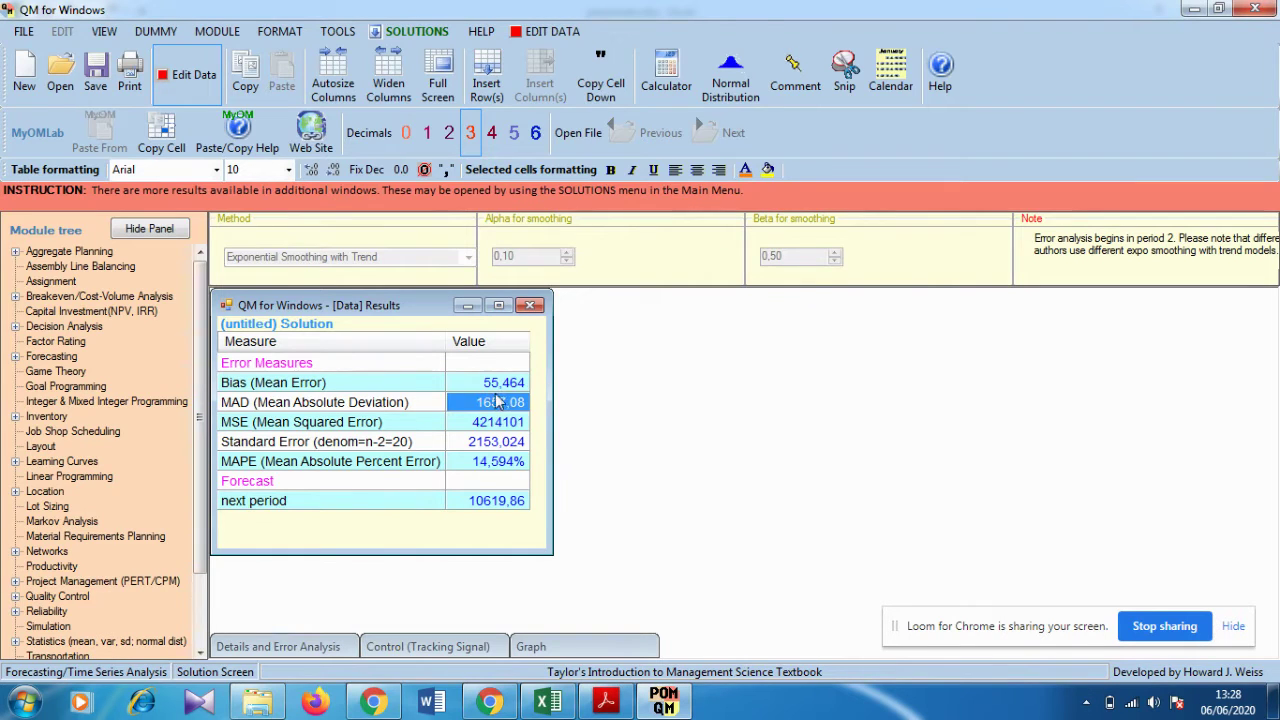
pyautogui.rightClick(500, 402)
pyautogui.click(540, 405)
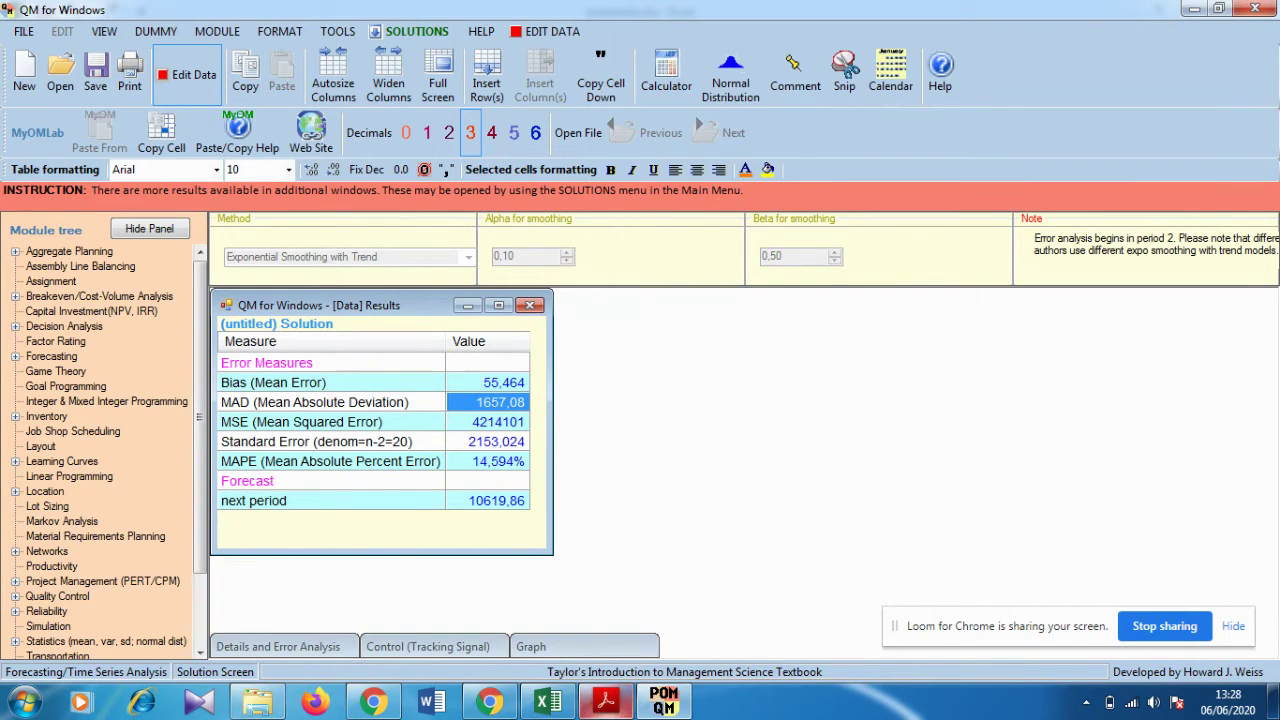
pyautogui.click(547, 702)
pyautogui.click(185, 440)
pyautogui.rightClick(187, 440)
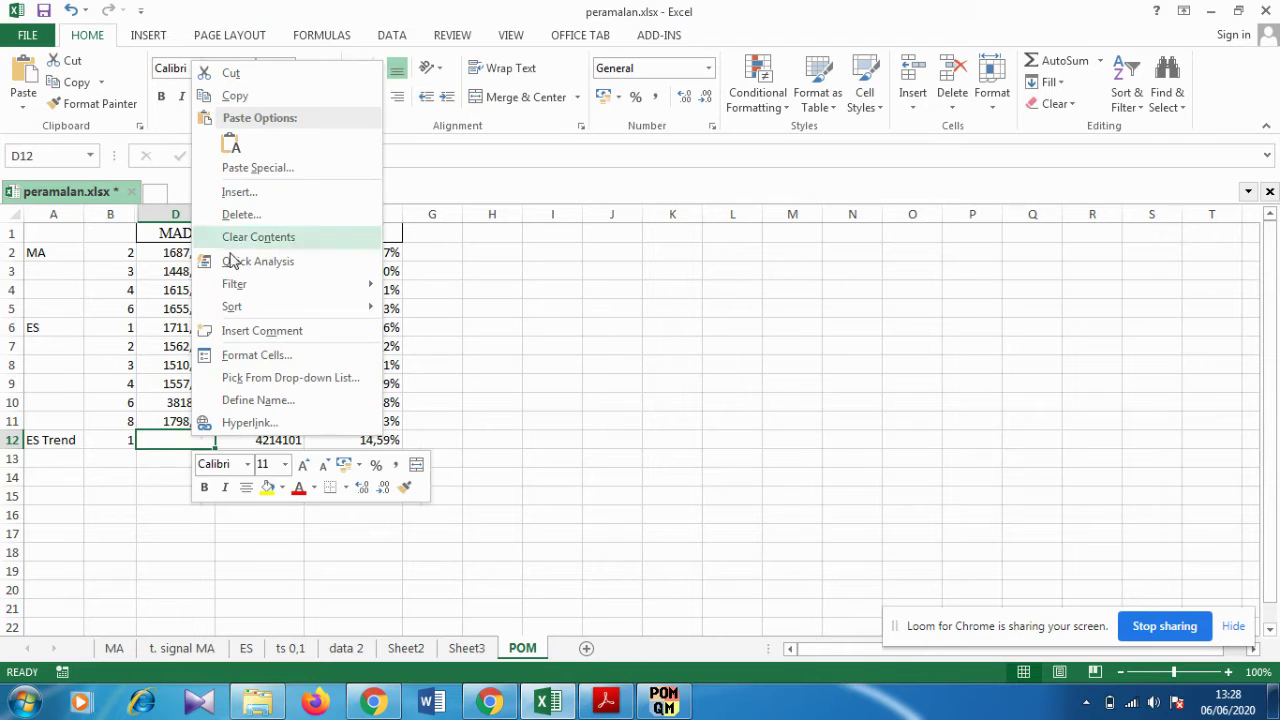
pyautogui.click(238, 146)
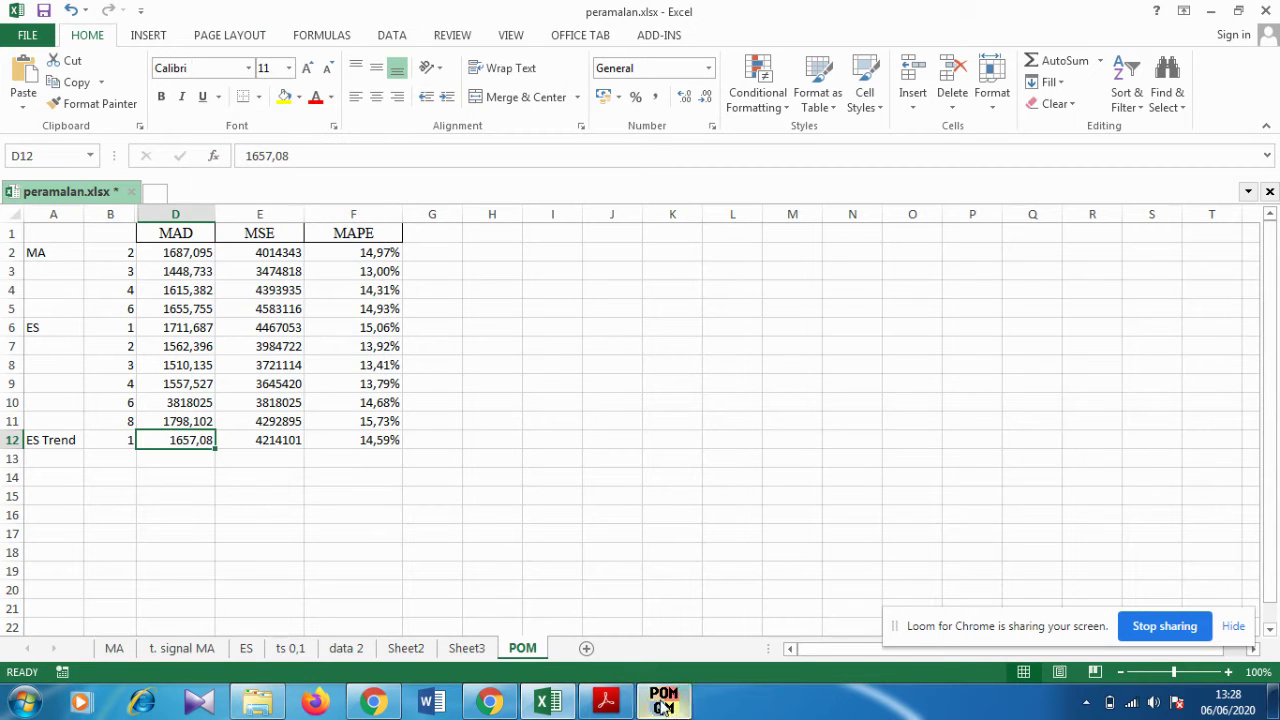
# Return to the data in QM for Windows, set the alpha for smoothing to 0.30 and solve the trend-smoothing forecast
pyautogui.click(663, 702)
pyautogui.click(186, 74)
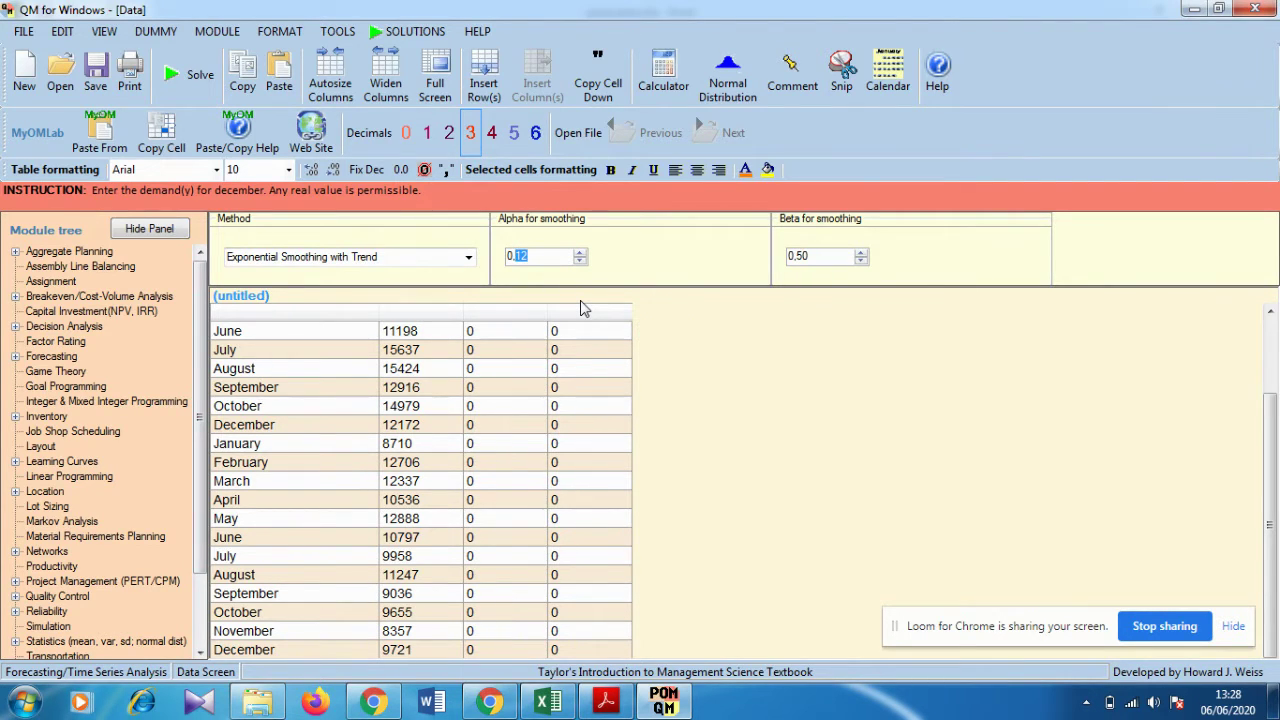
pyautogui.write('3')
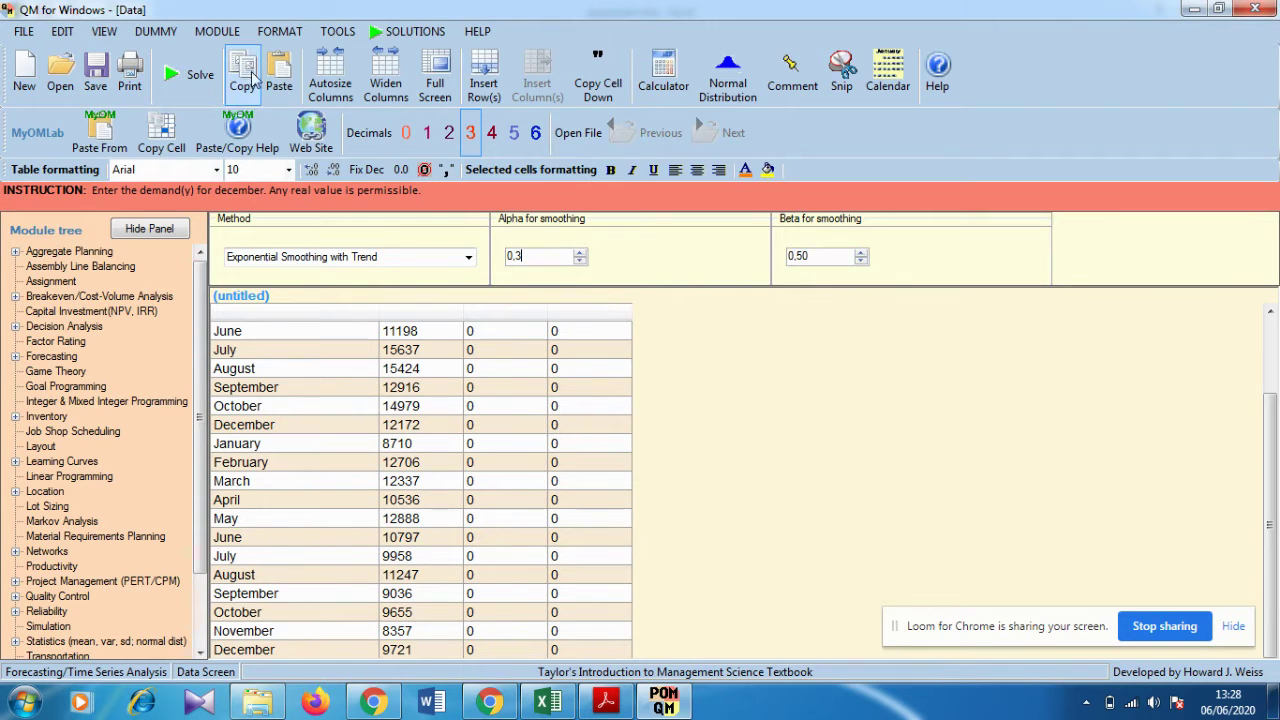
pyautogui.click(186, 78)
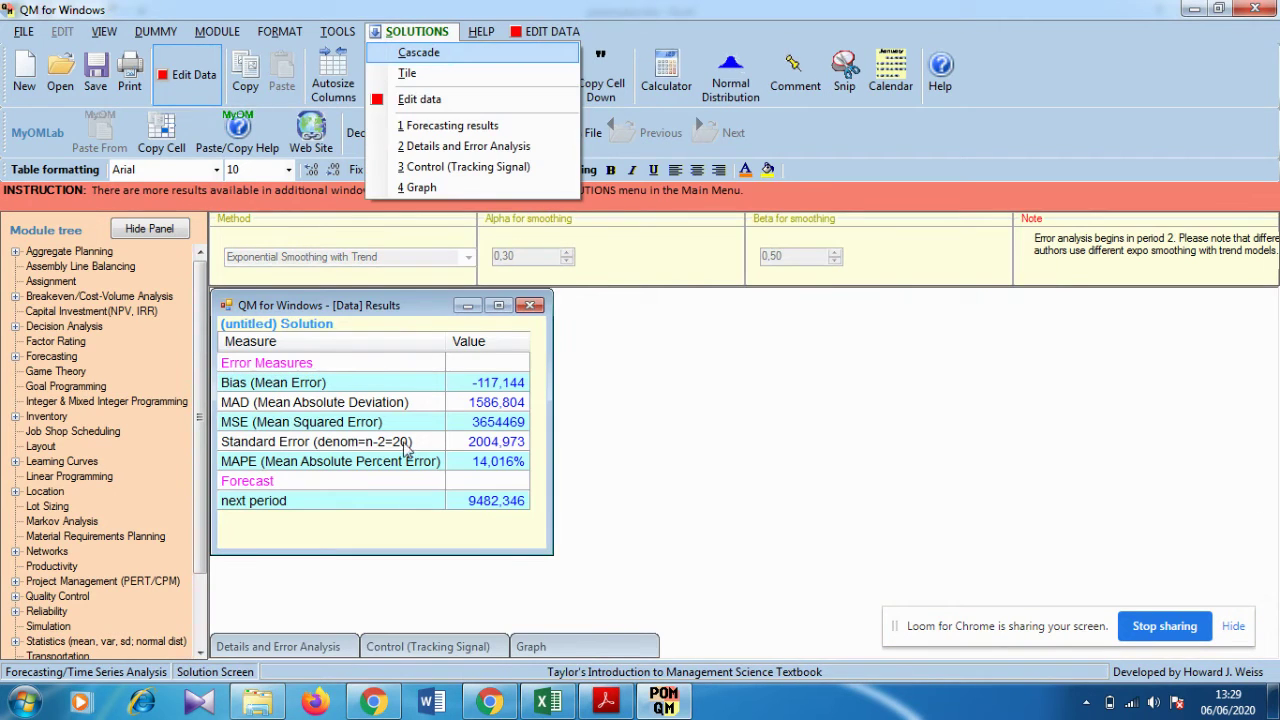
# Copy the MAPE value from the QM for Windows alpha 0.30 trend-smoothing results into cell F13 of the Excel sheet
pyautogui.click(478, 464)
pyautogui.rightClick(503, 466)
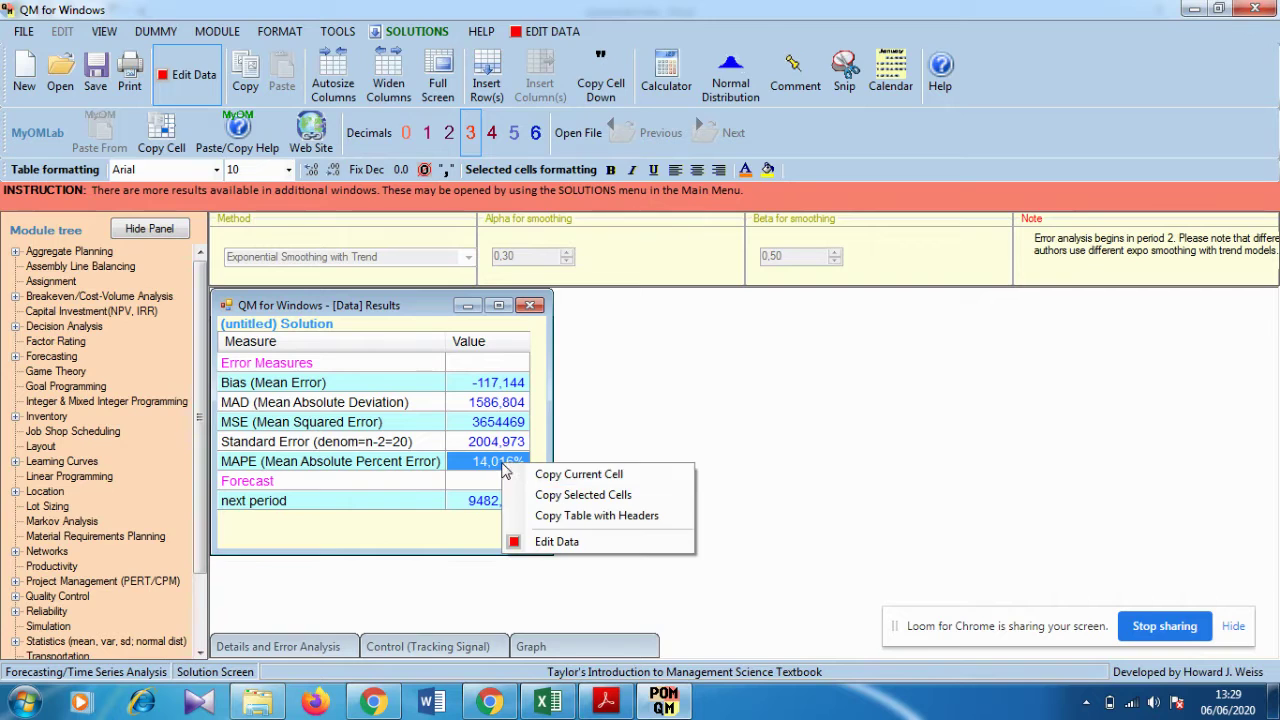
pyautogui.click(542, 478)
pyautogui.click(548, 703)
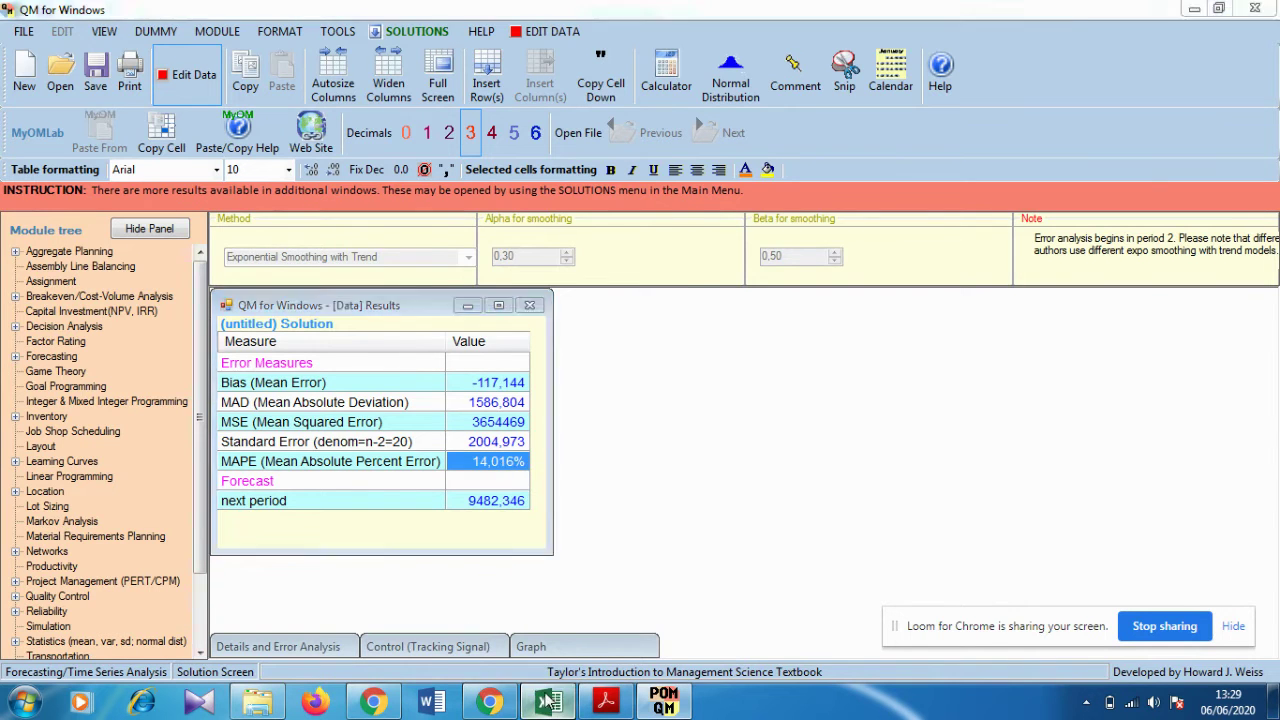
pyautogui.click(379, 460)
pyautogui.rightClick(379, 460)
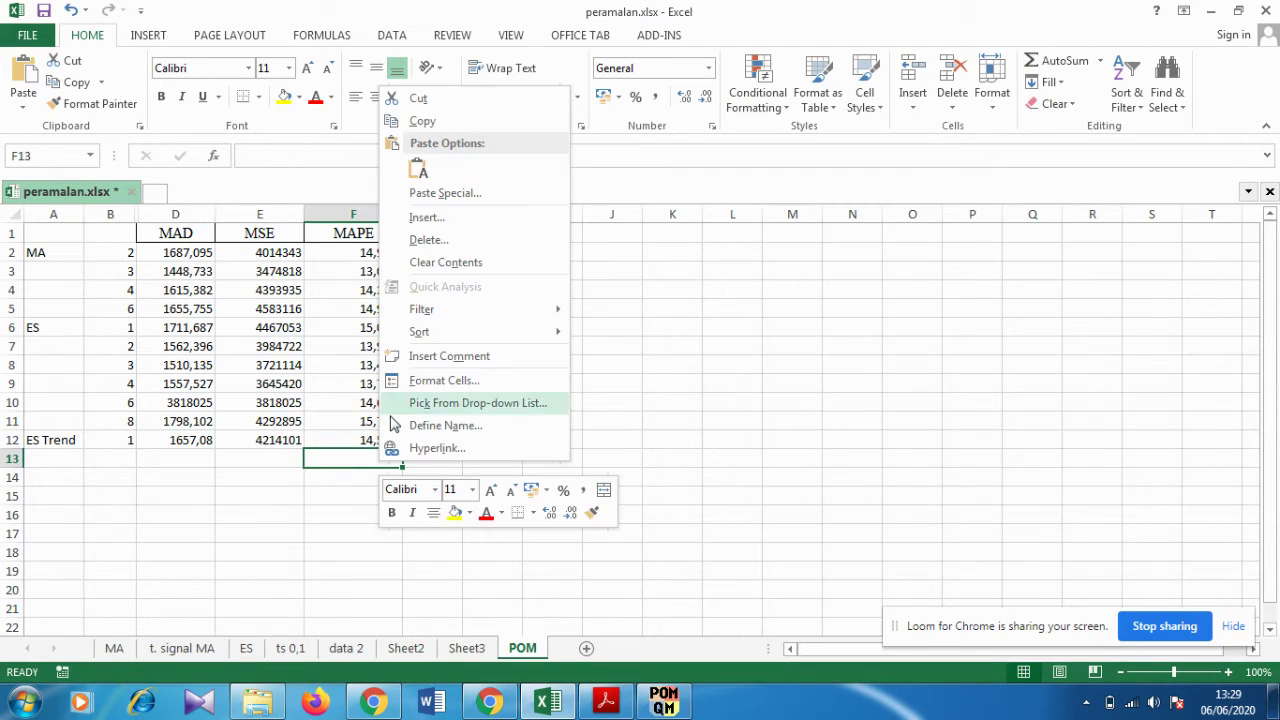
pyautogui.click(411, 172)
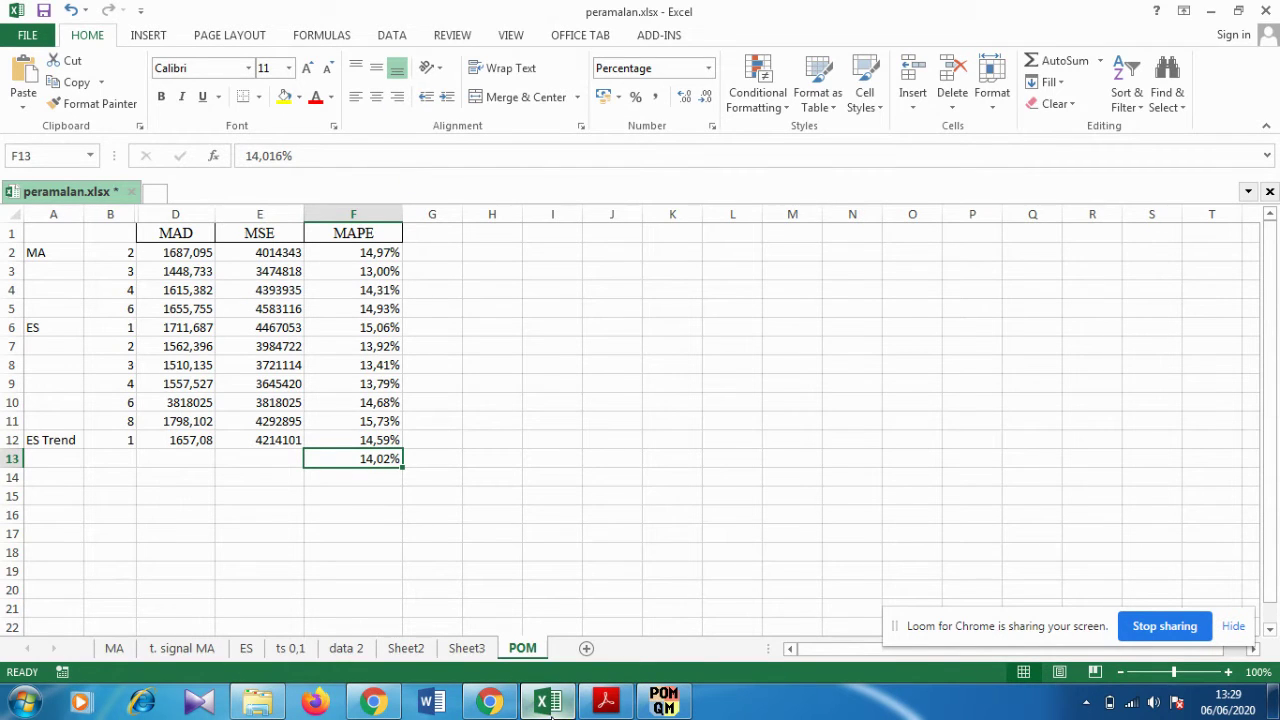
# Copy the MSE value from the QM for Windows alpha 0.30 trend-smoothing results into cell E13 of the Excel sheet
pyautogui.click(663, 703)
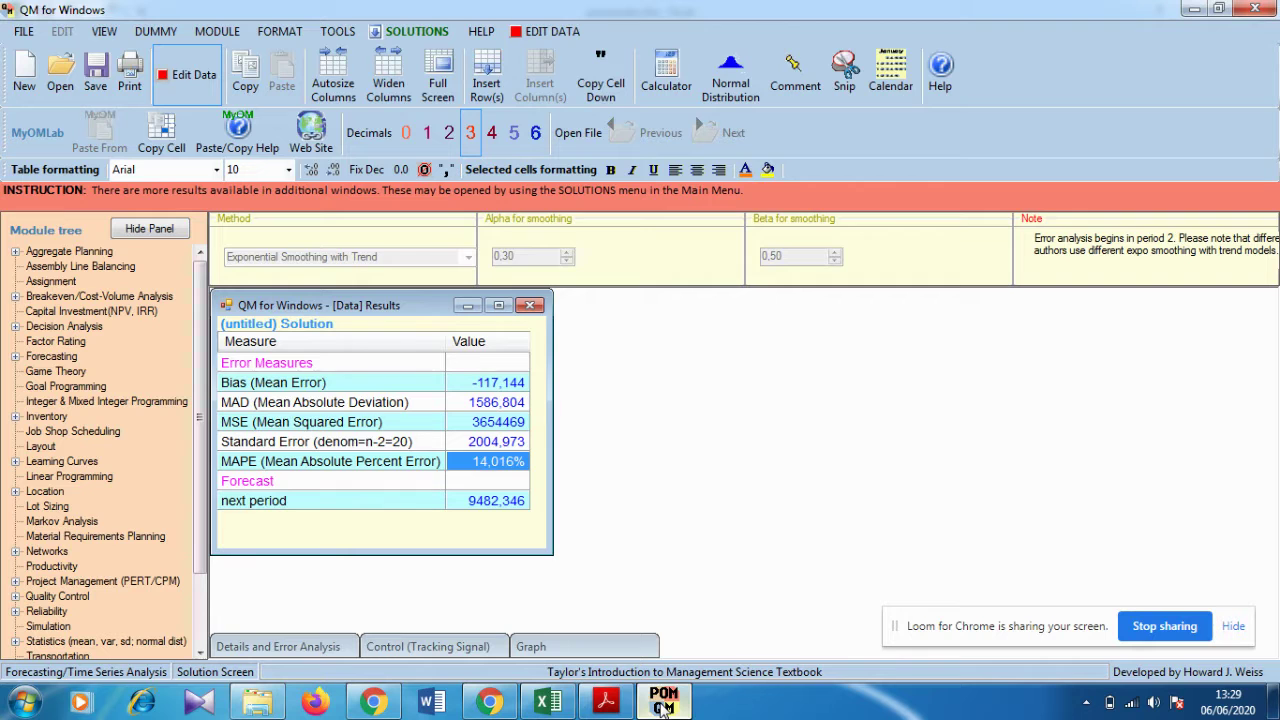
pyautogui.click(503, 426)
pyautogui.rightClick(503, 428)
pyautogui.click(540, 455)
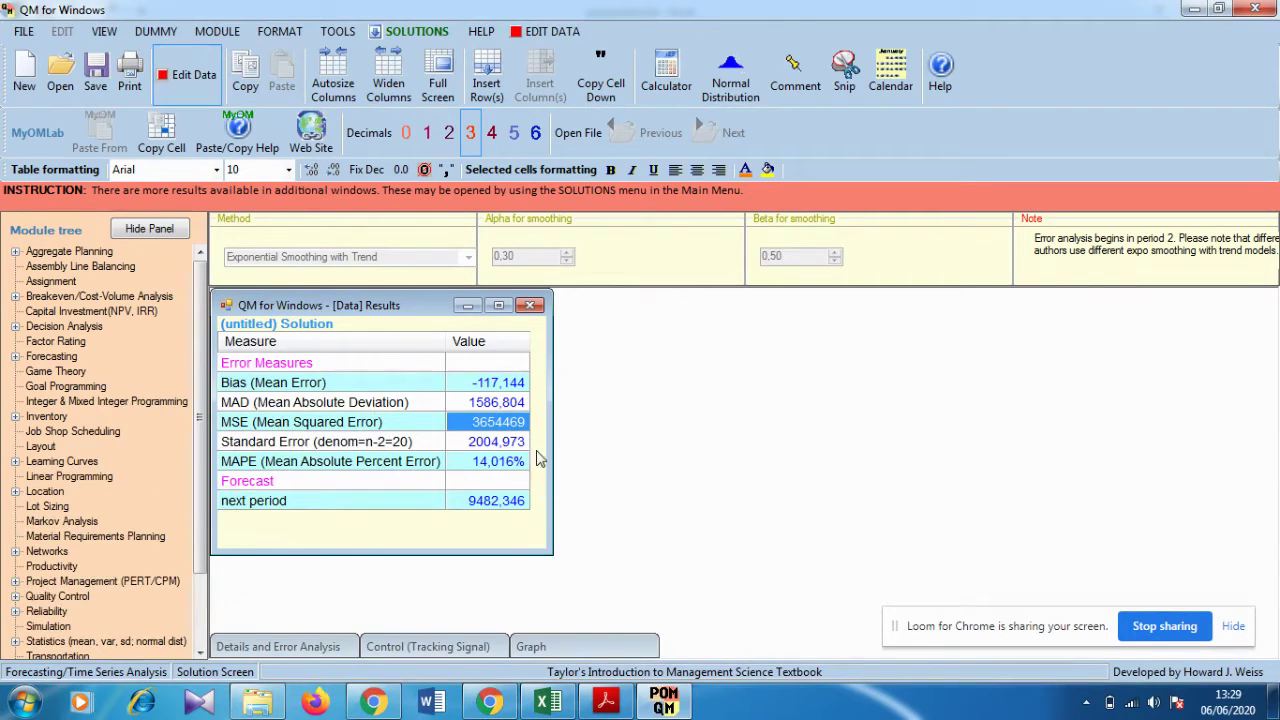
pyautogui.click(547, 703)
pyautogui.click(264, 458)
pyautogui.rightClick(263, 455)
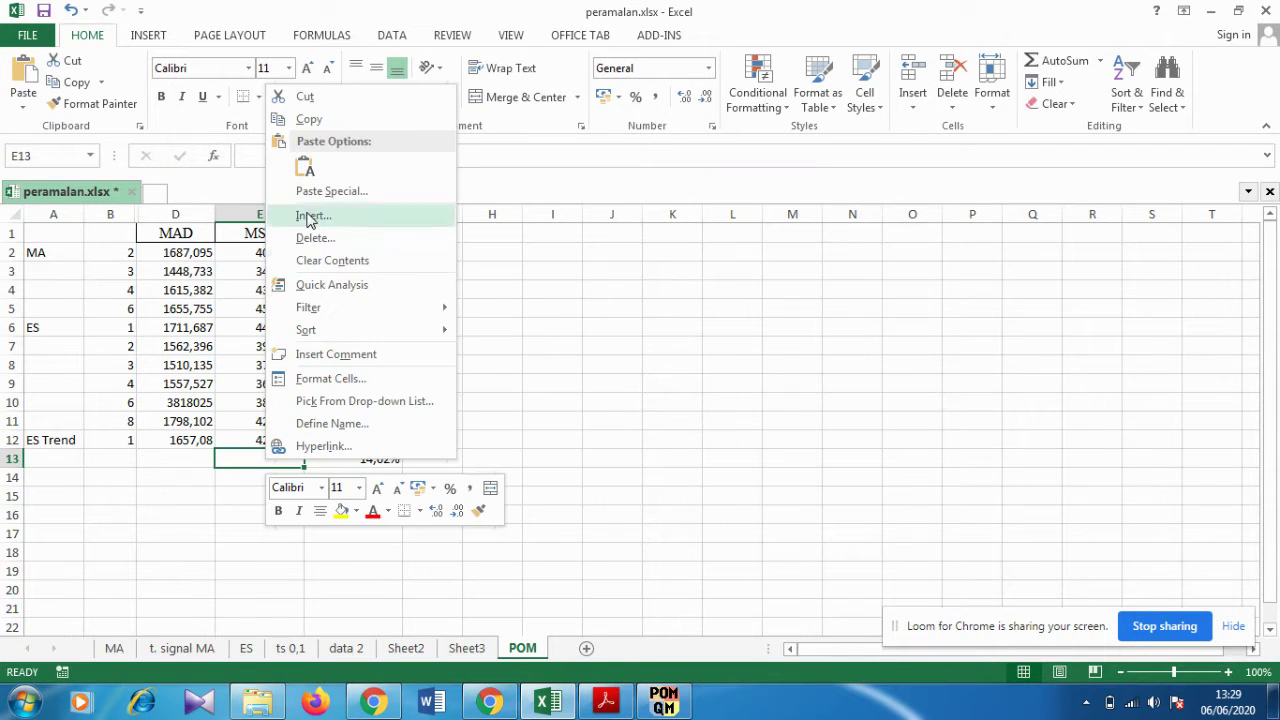
pyautogui.click(303, 166)
# Copy the MAD value from the QM for Windows alpha 0.30 trend-smoothing results into cell D13 of the Excel sheet
pyautogui.click(663, 703)
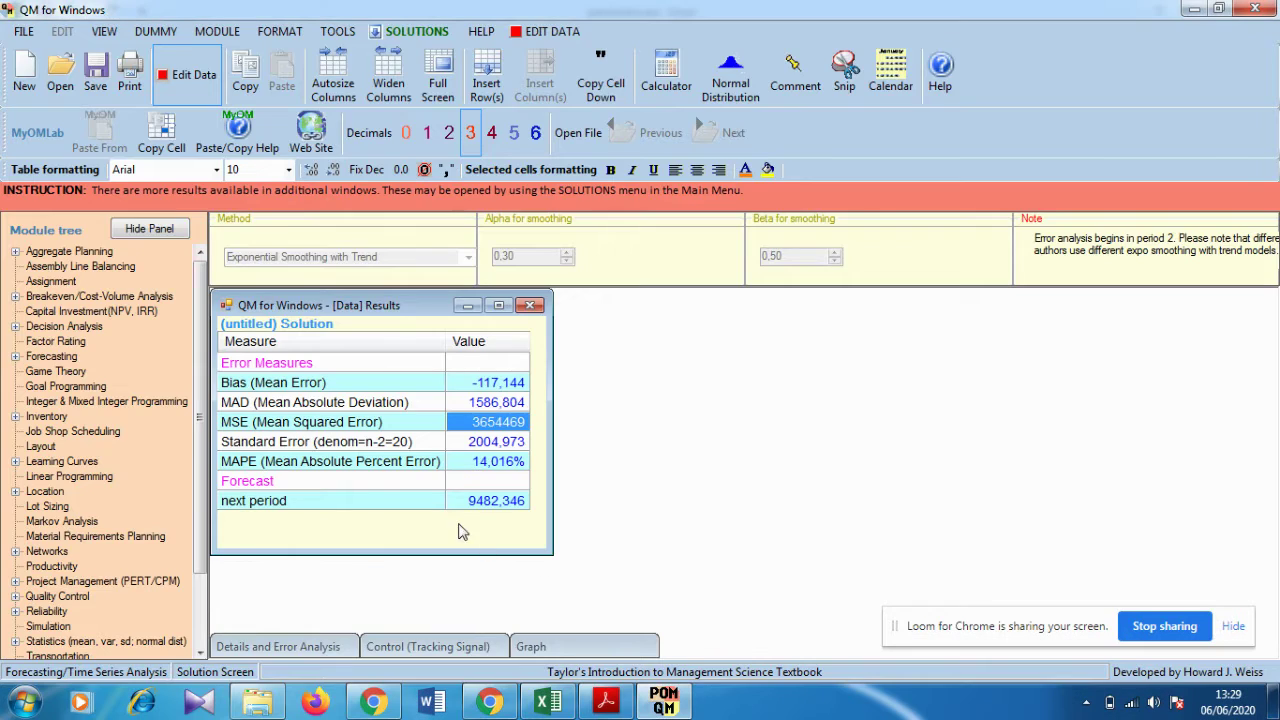
pyautogui.click(478, 404)
pyautogui.rightClick(480, 404)
pyautogui.click(545, 412)
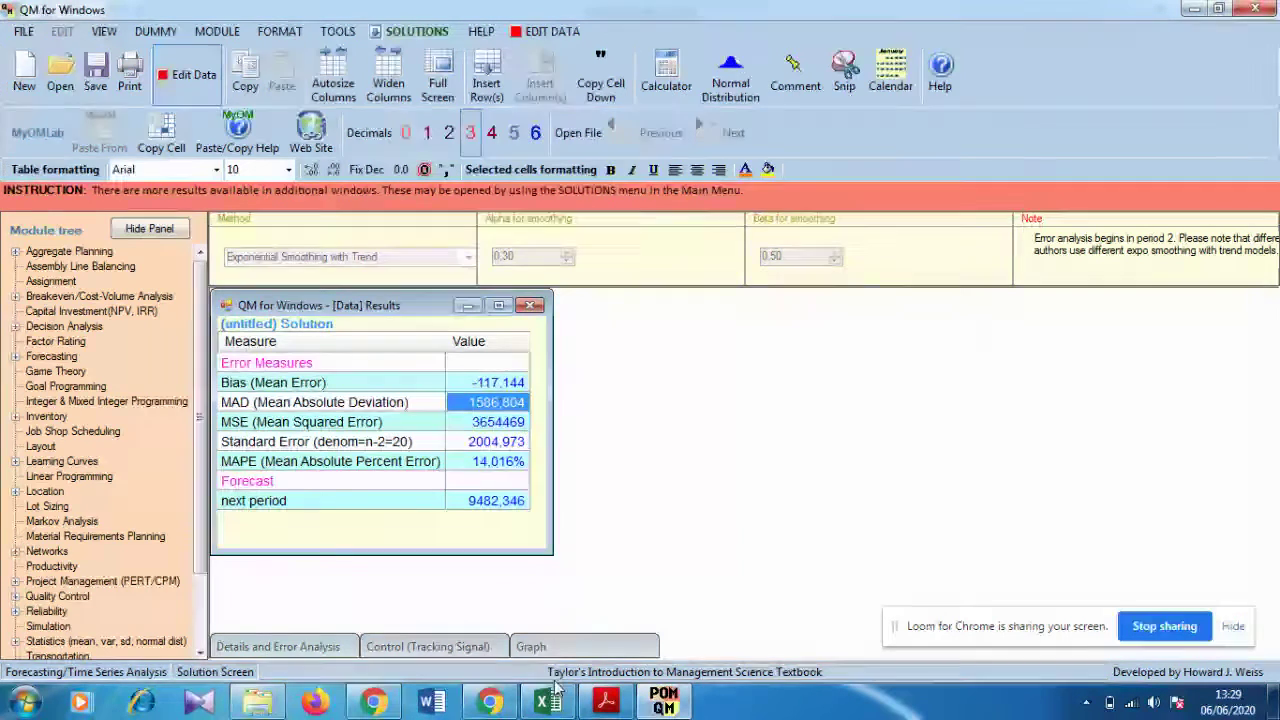
pyautogui.click(547, 703)
pyautogui.click(180, 459)
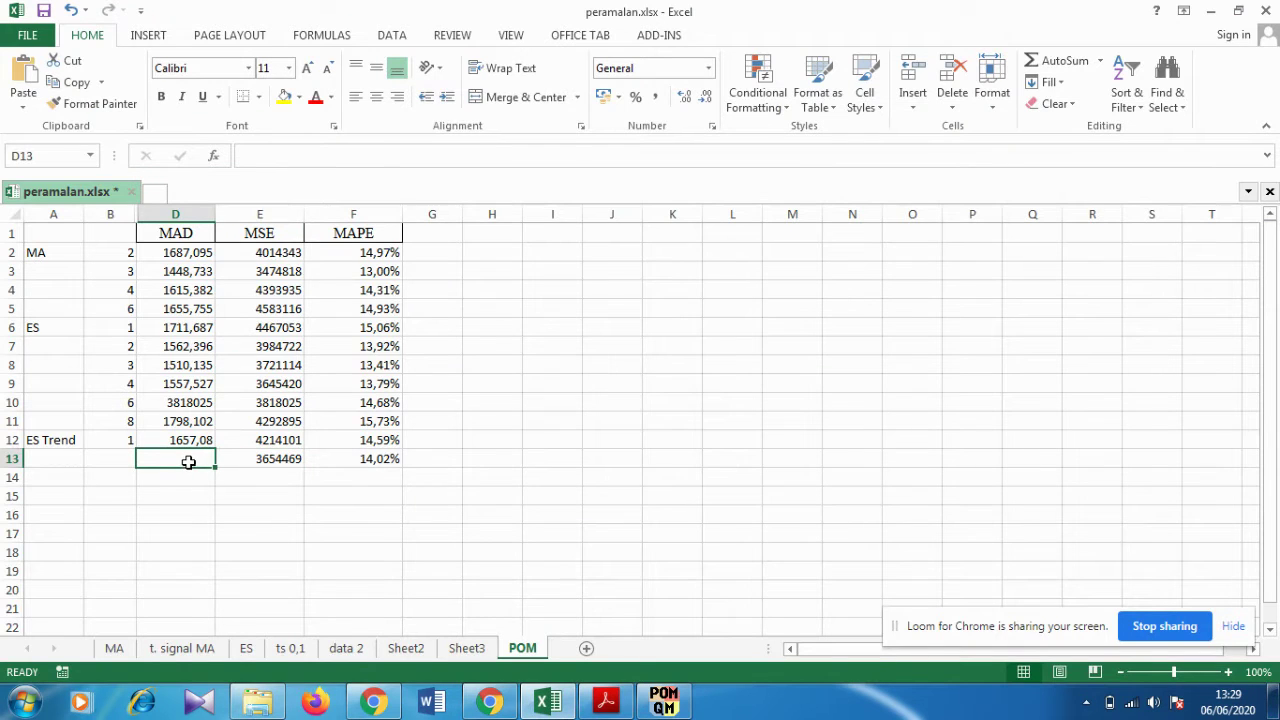
pyautogui.rightClick(188, 461)
pyautogui.click(223, 163)
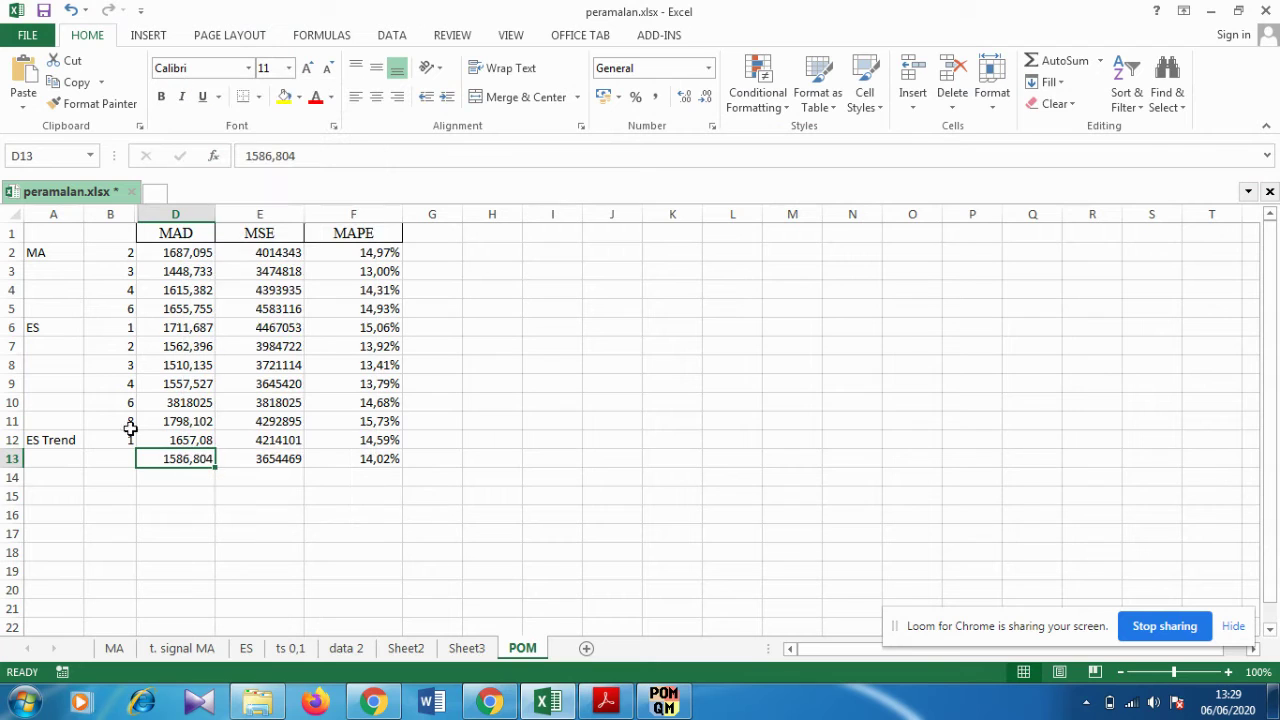
# Enter 3 in cell B13 as the alpha label of the second trend-smoothing row
pyautogui.click(122, 458)
pyautogui.write('3')
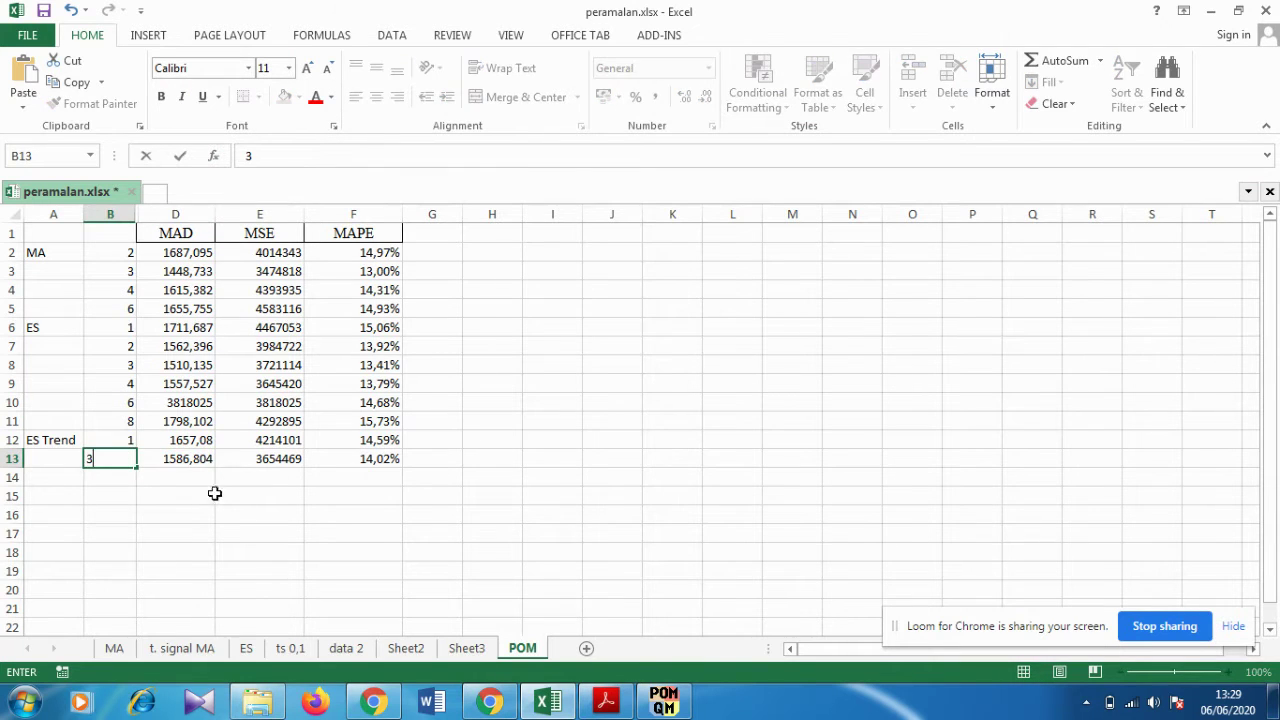
pyautogui.press('Return')
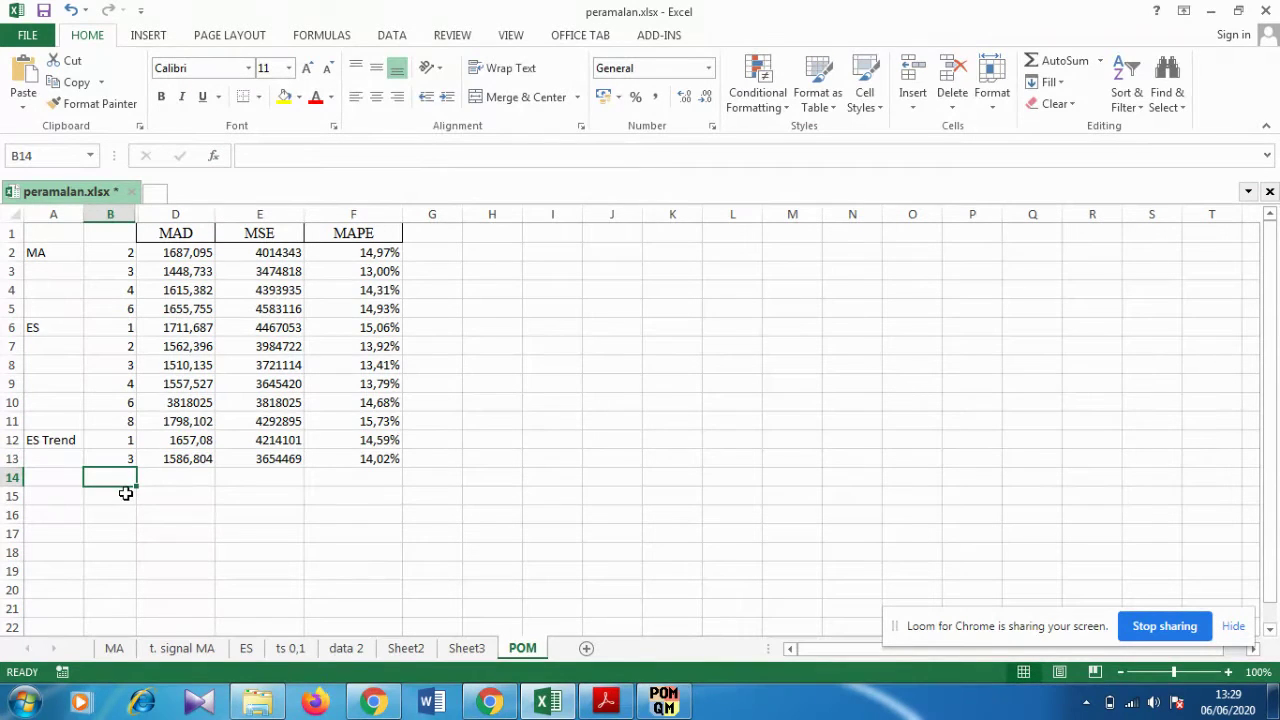
# Enter 5 in cell B14 and solve the trend-smoothing model in QM for Windows with alpha 0.50
pyautogui.write('5')
pyautogui.click(147, 509)
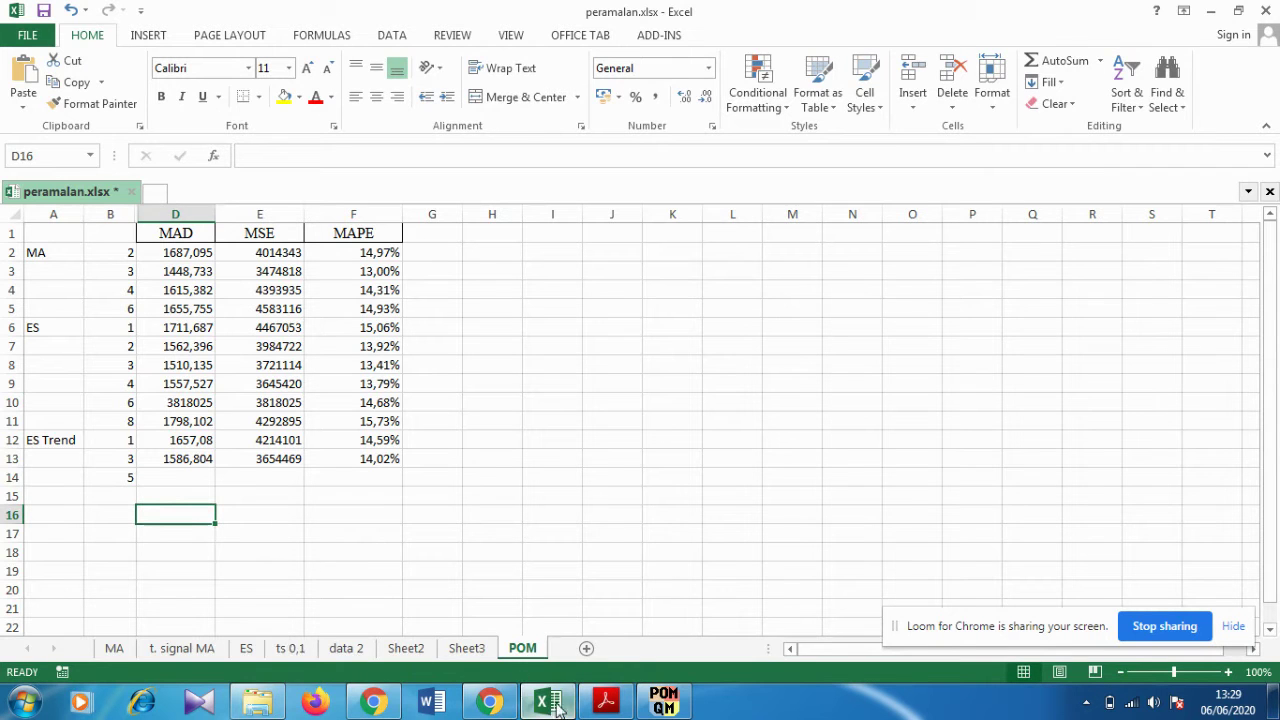
pyautogui.click(662, 702)
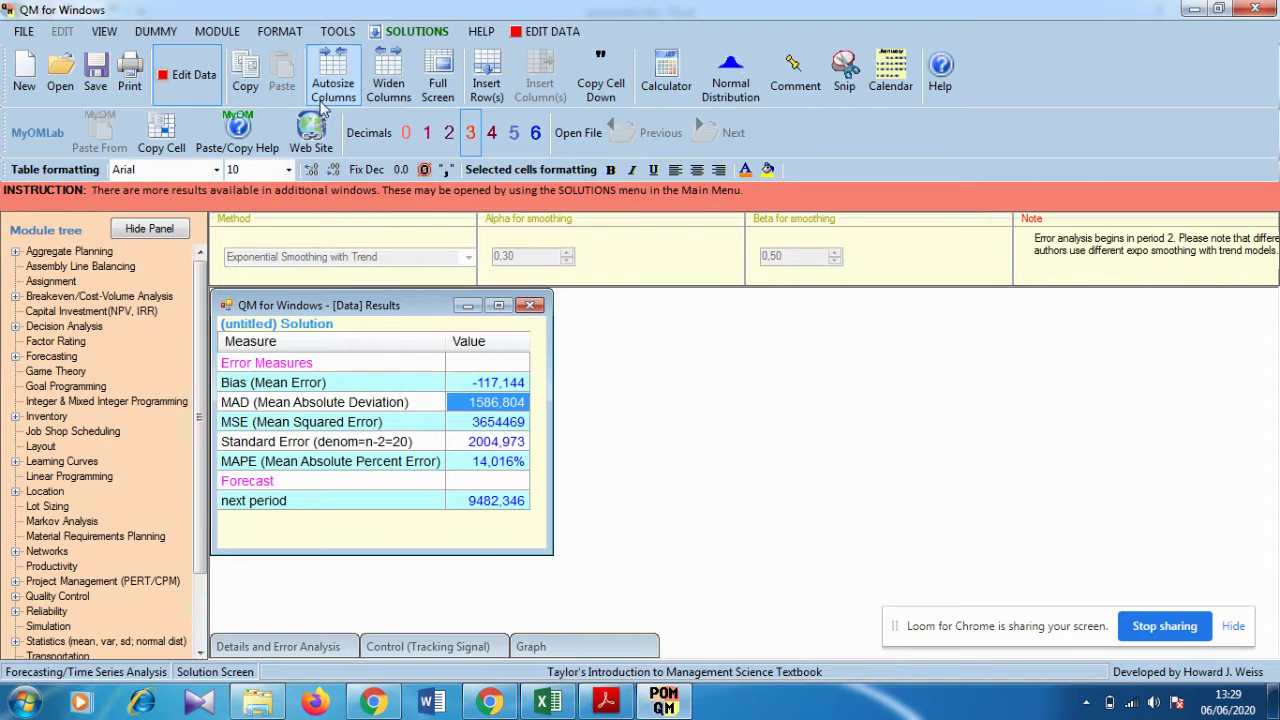
pyautogui.click(194, 80)
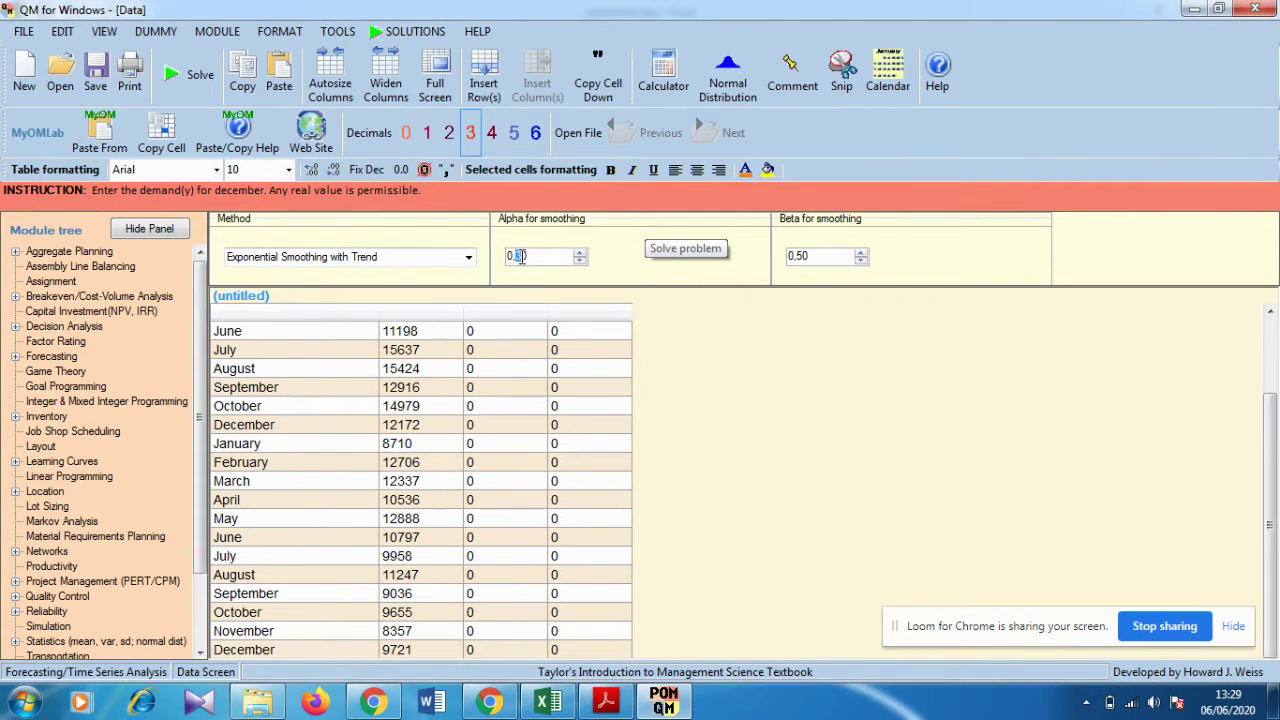
pyautogui.click(188, 76)
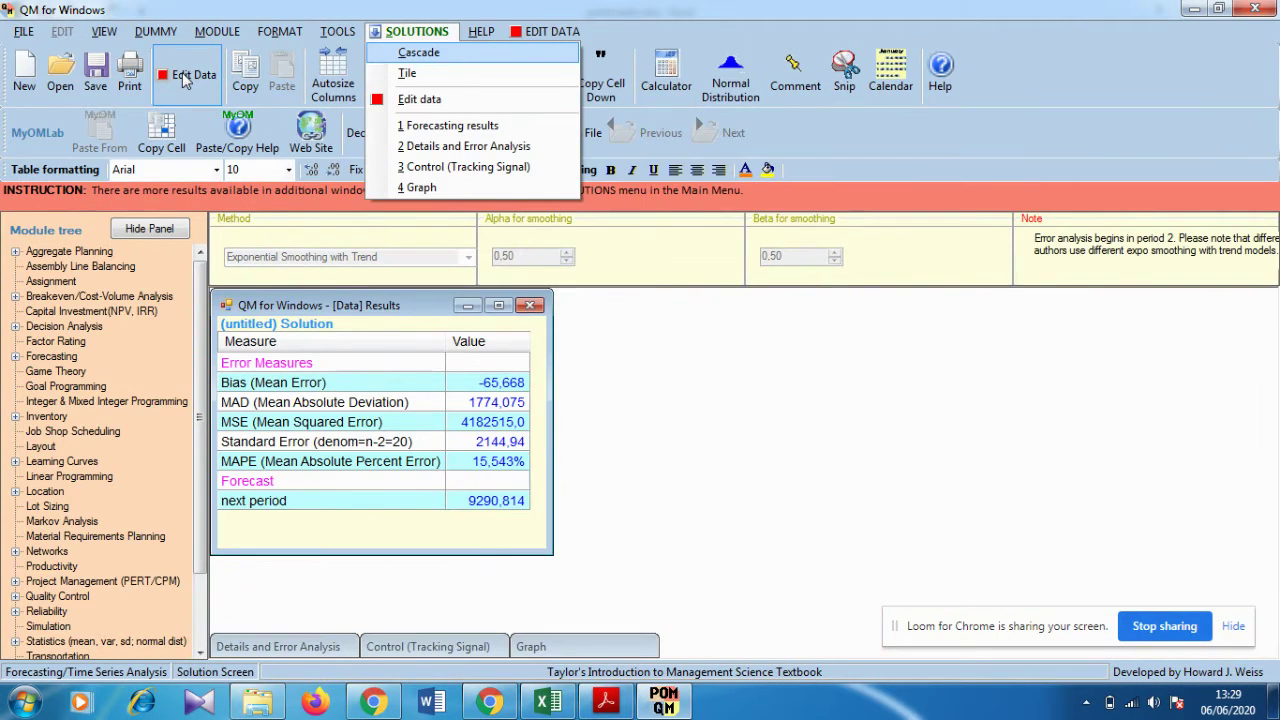
# Copy the MAPE value from the alpha 0.50 trend-smoothing results
pyautogui.click(468, 463)
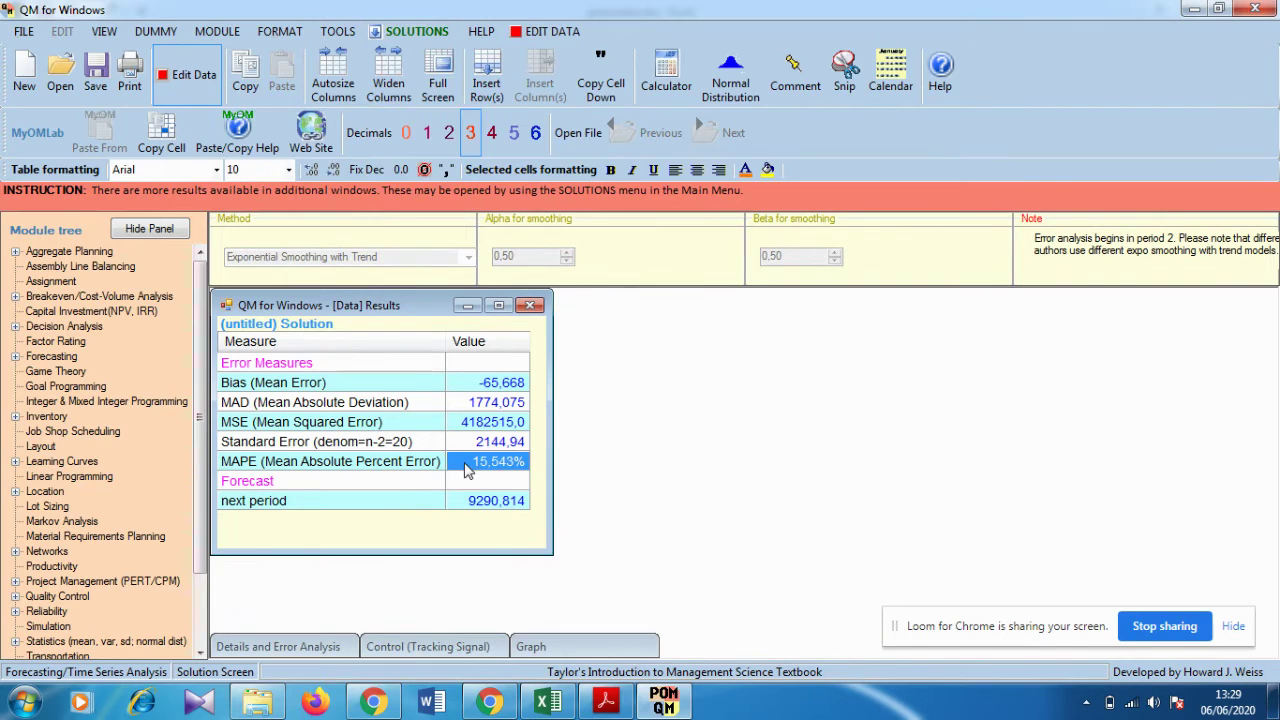
pyautogui.rightClick(479, 459)
pyautogui.click(517, 470)
# Set the alpha of the Exponential Smoothing with Trend model to 0.40 and solve it
pyautogui.click(188, 76)
pyautogui.click(512, 258)
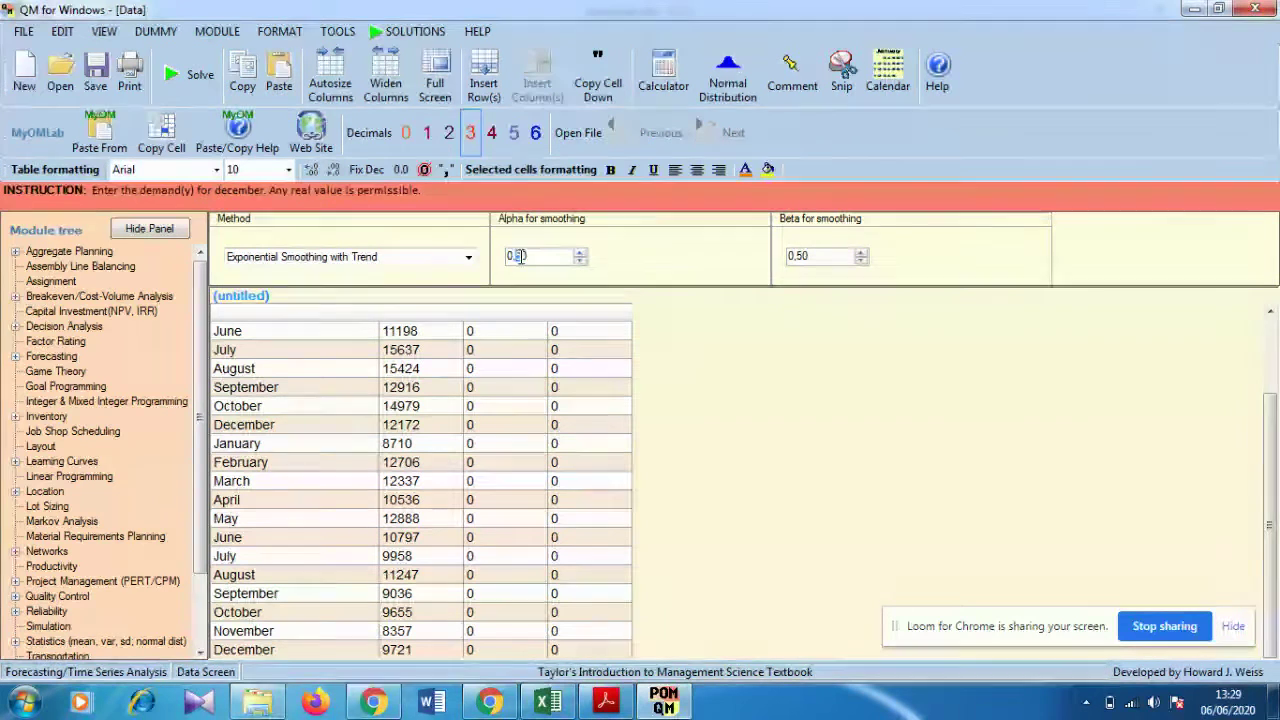
pyautogui.write('0,40')
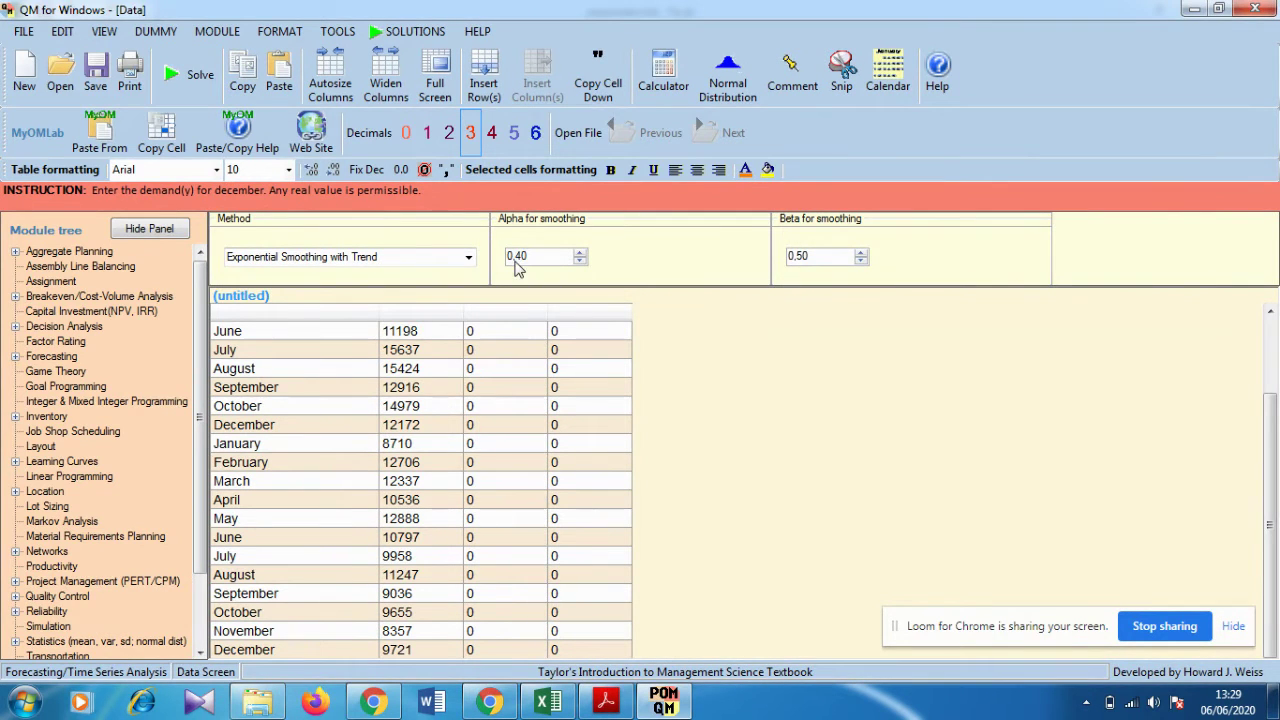
pyautogui.click(190, 75)
# Copy the alpha 0.40 MAPE value into cell F14 of the Excel sheet and set the alpha label in B14 to 4
pyautogui.click(488, 463)
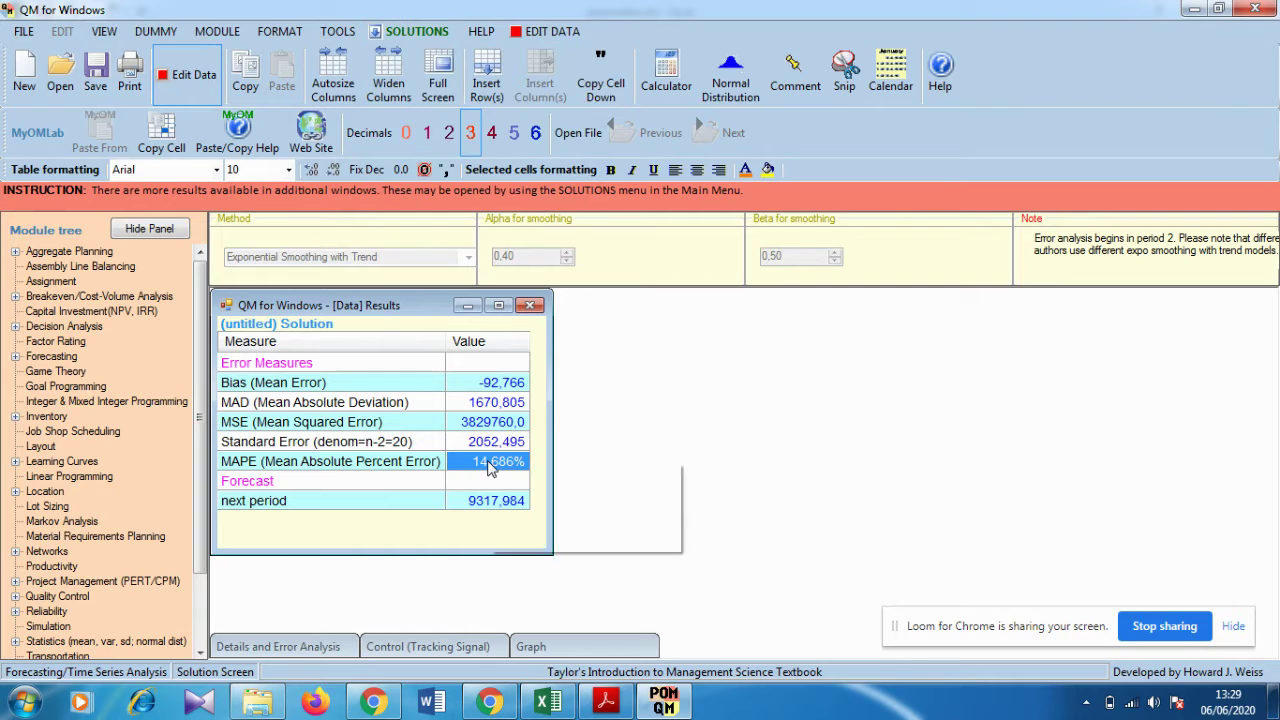
pyautogui.rightClick(488, 463)
pyautogui.click(520, 472)
pyautogui.click(547, 702)
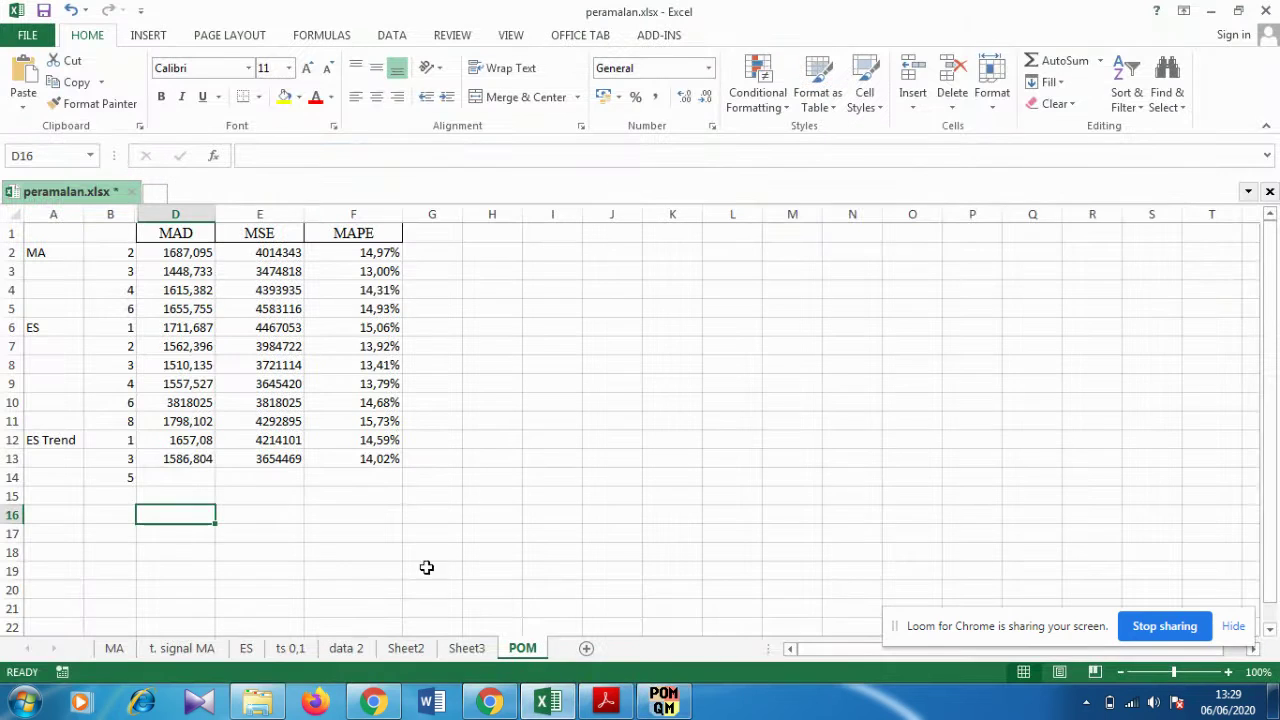
pyautogui.click(126, 477)
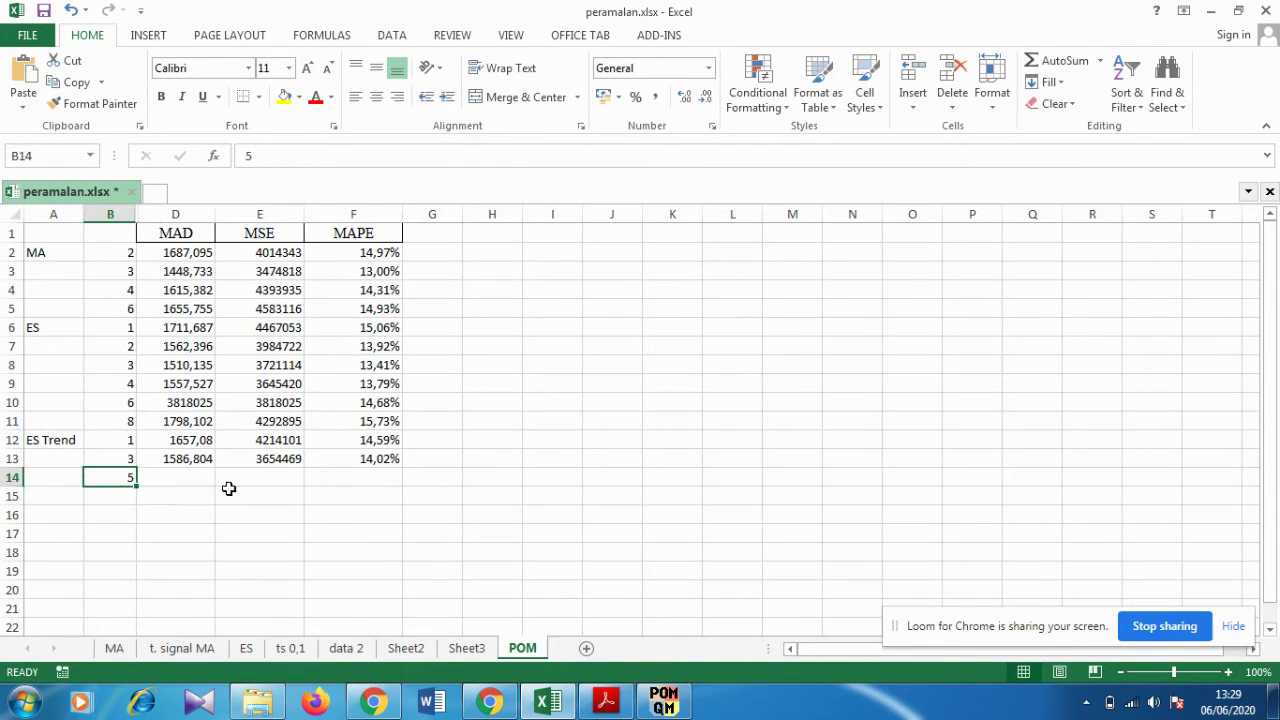
pyautogui.click(377, 480)
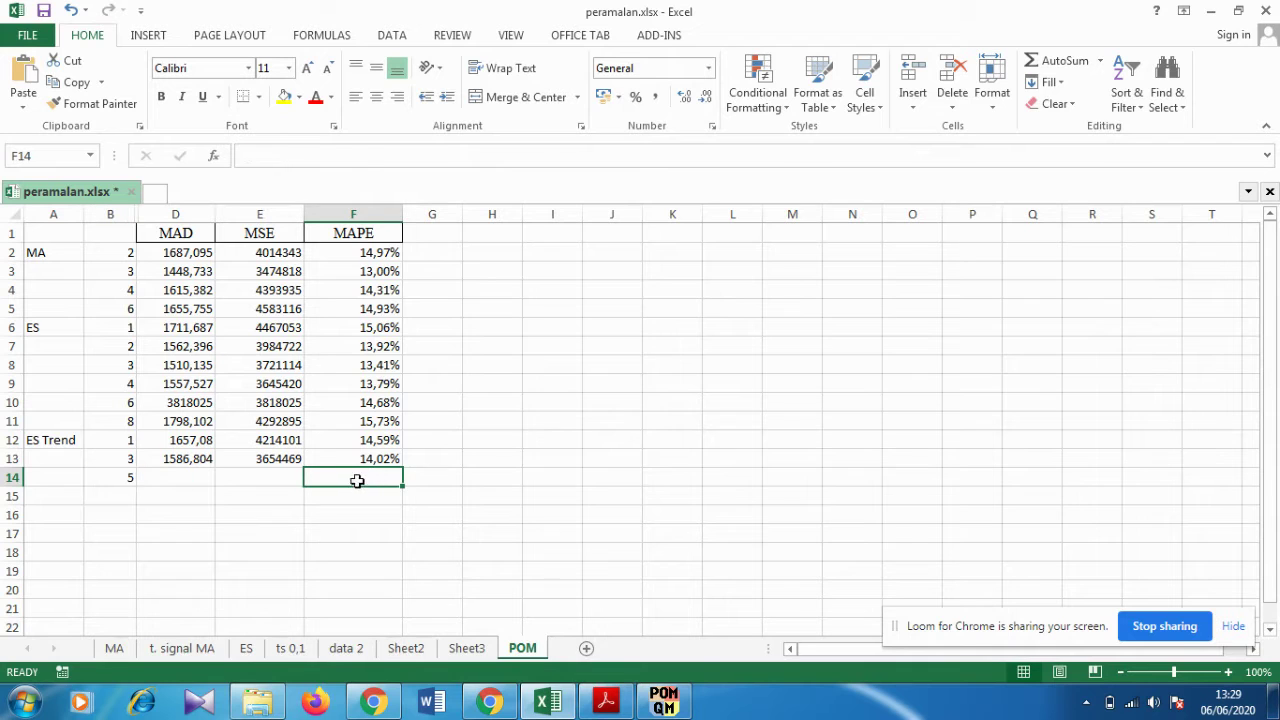
pyautogui.rightClick(356, 480)
pyautogui.click(396, 191)
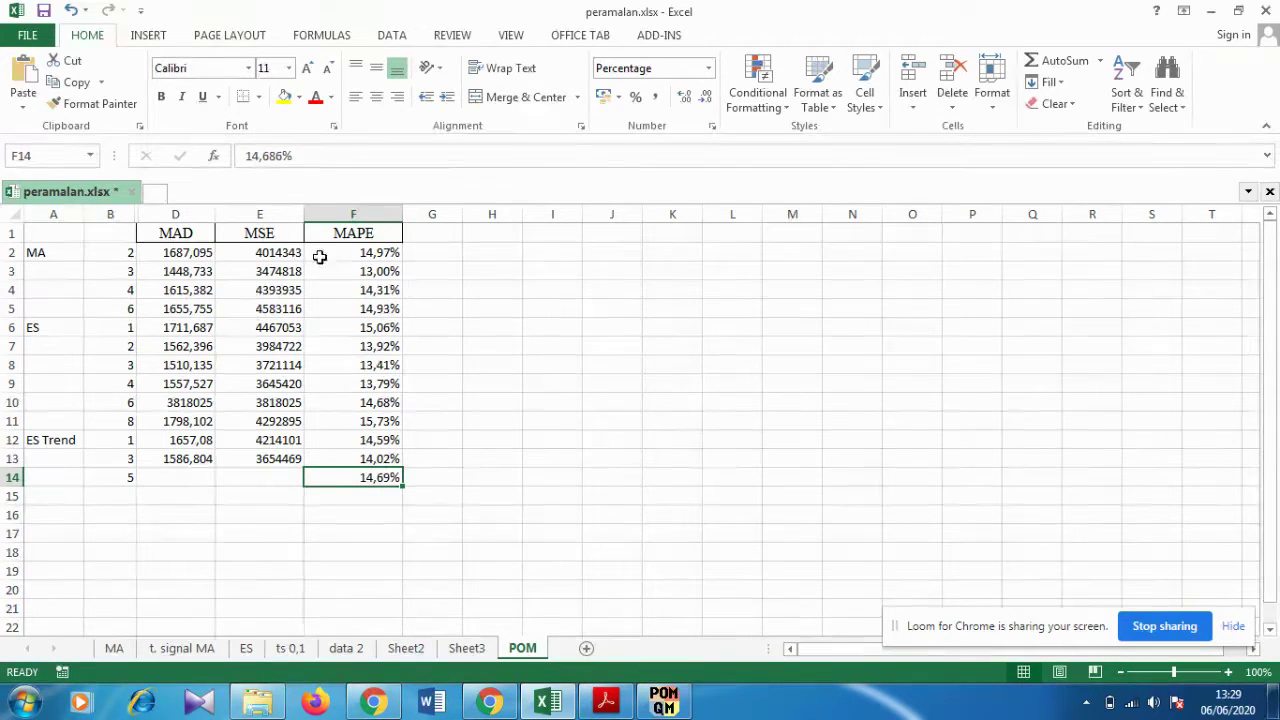
pyautogui.click(120, 476)
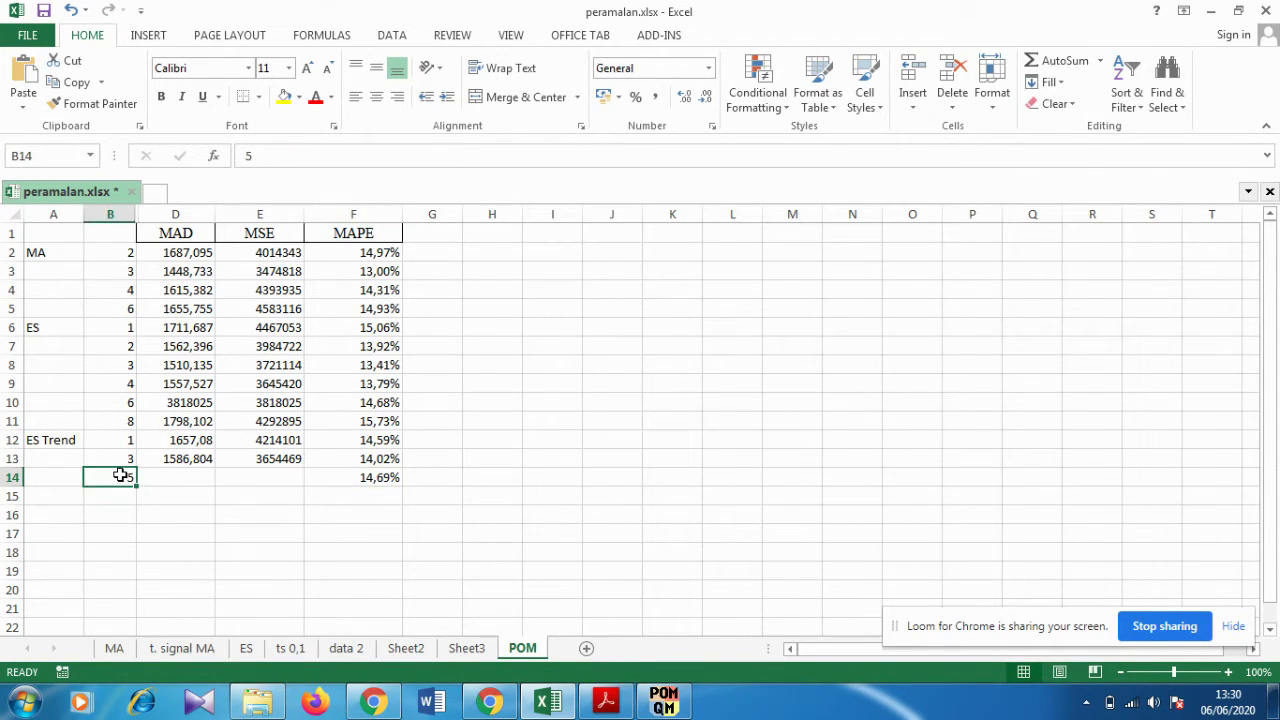
pyautogui.write('4')
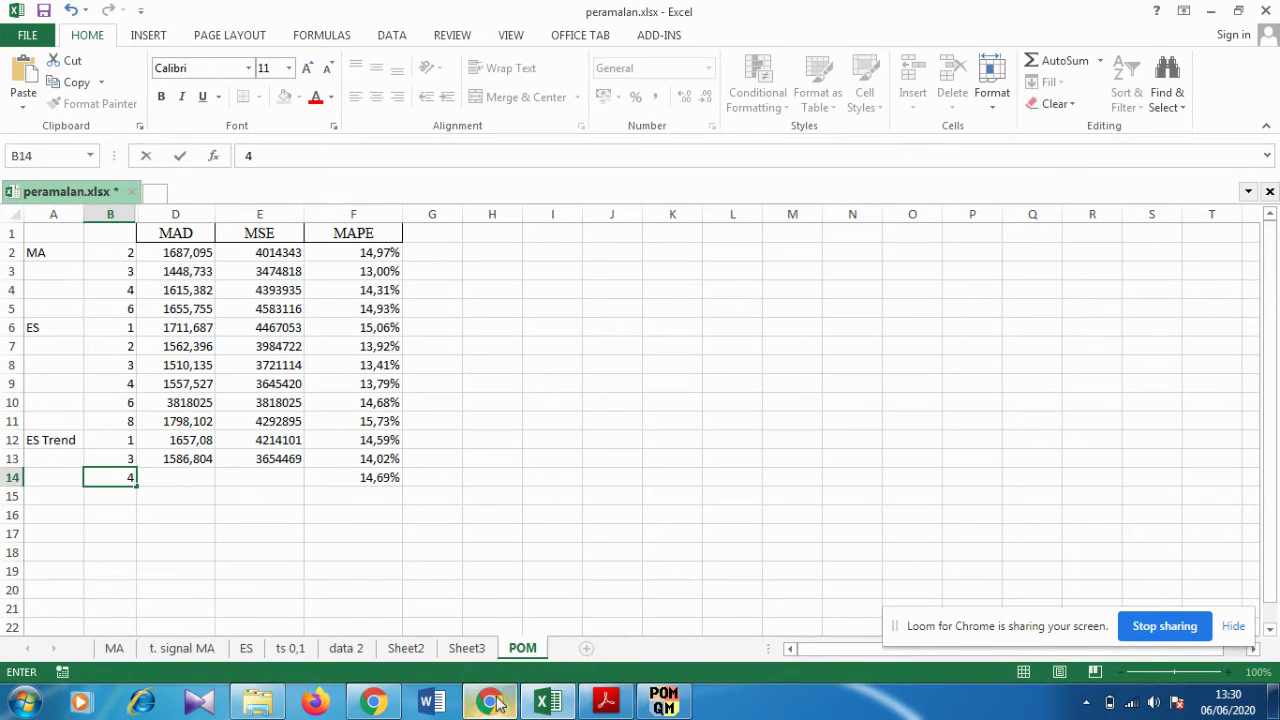
# Copy the MSE value from the QM for Windows alpha 0.40 trend-smoothing results into cell E14 of the Excel sheet
pyautogui.click(540, 703)
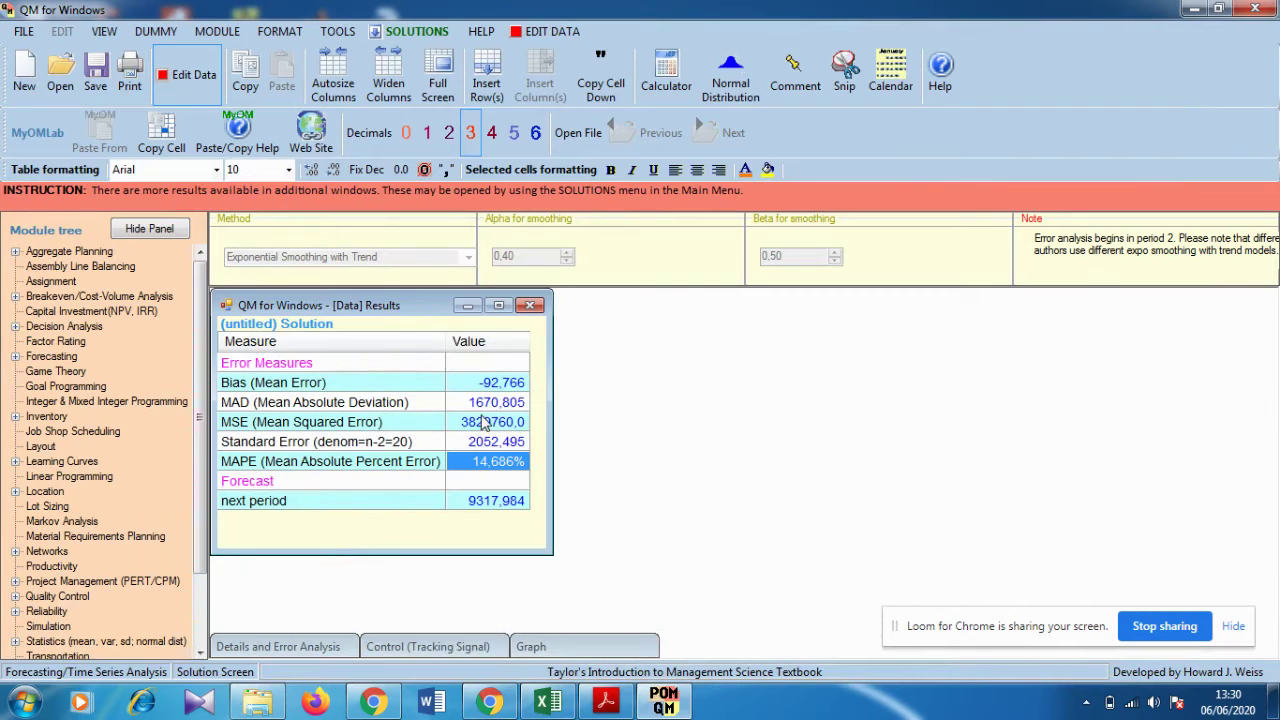
pyautogui.click(482, 418)
pyautogui.rightClick(482, 418)
pyautogui.click(558, 427)
pyautogui.click(548, 703)
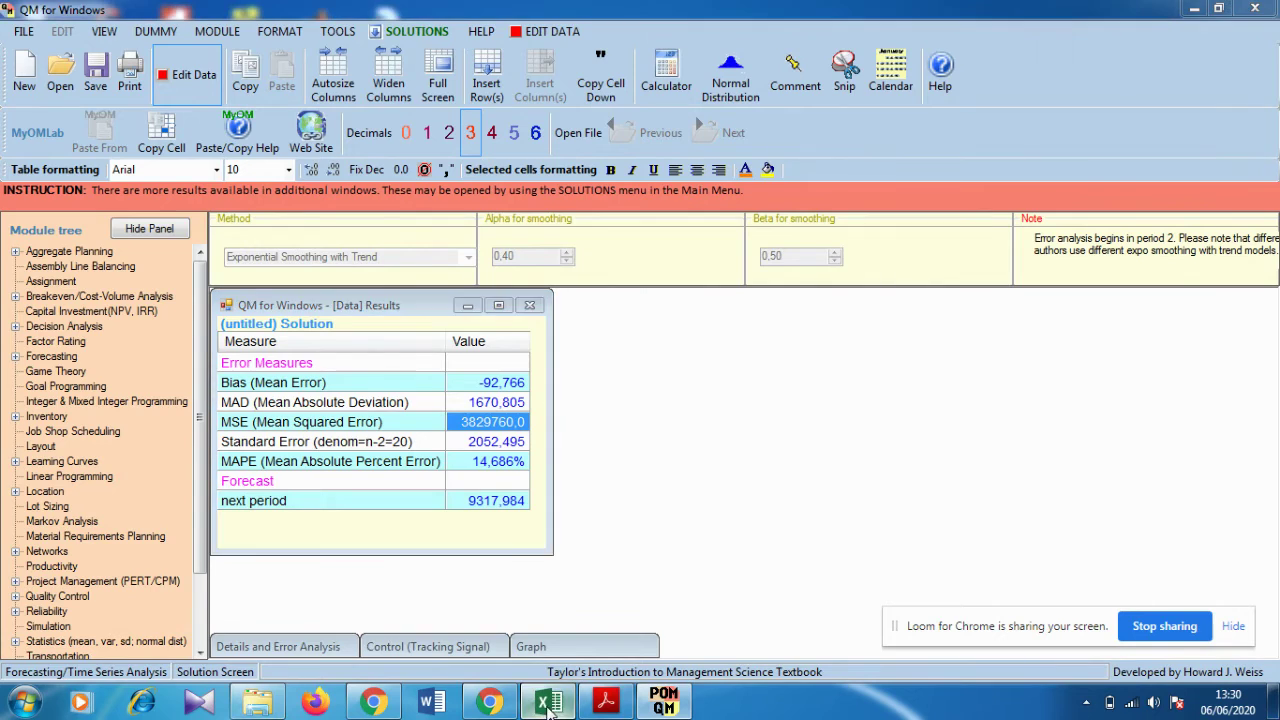
pyautogui.click(263, 477)
pyautogui.rightClick(278, 480)
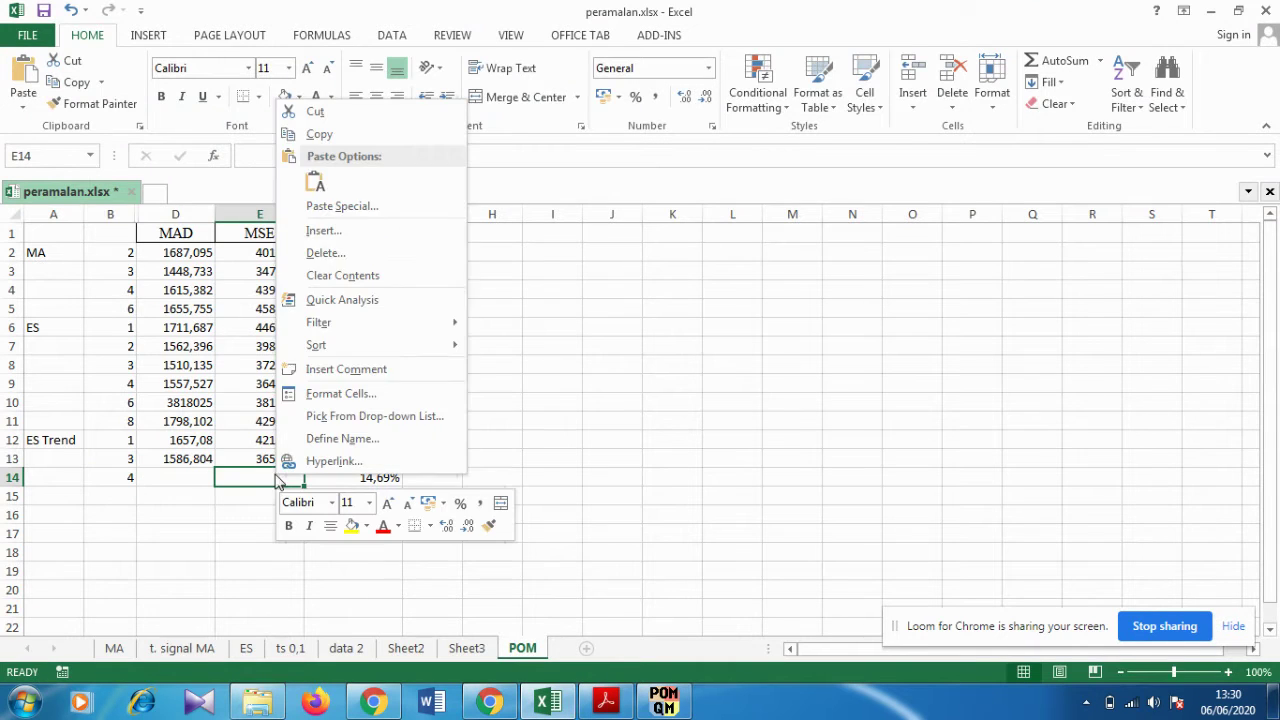
pyautogui.click(316, 186)
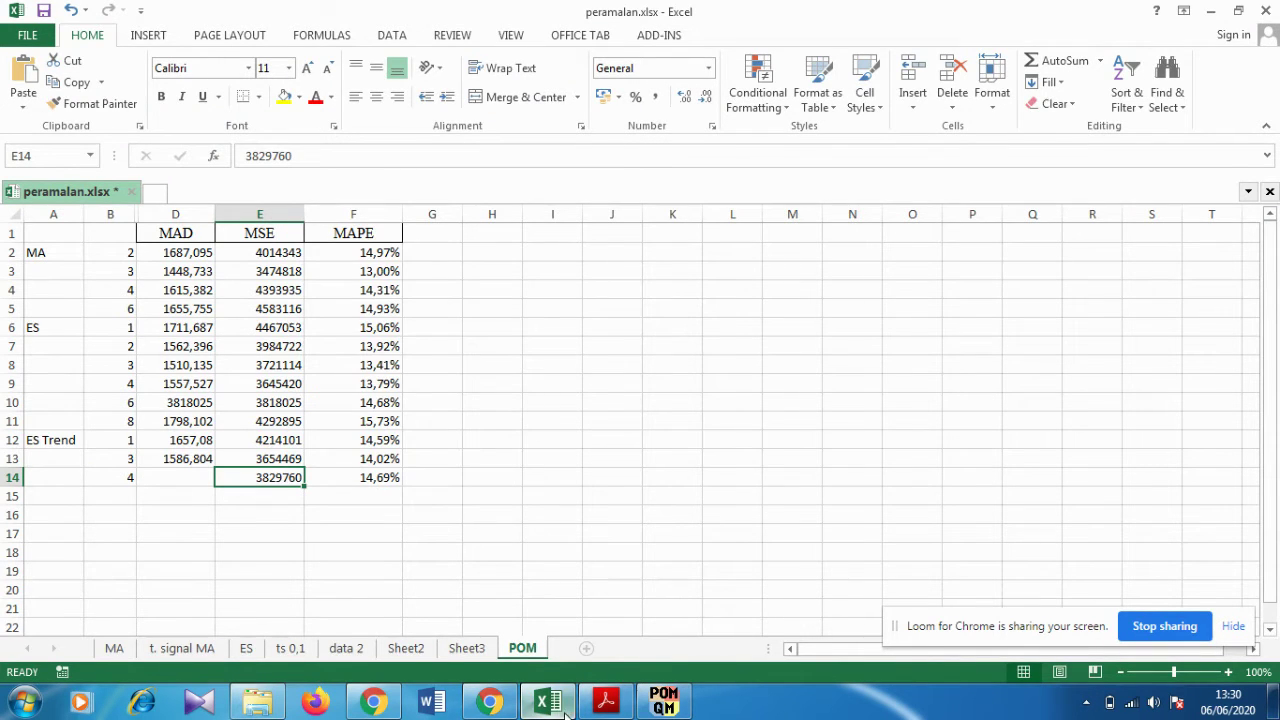
# Copy the MAD value from the QM for Windows alpha 0.40 trend-smoothing results into cell D14 of the Excel sheet
pyautogui.hotkey('alt', 'Tab')
pyautogui.click(497, 401)
pyautogui.rightClick(500, 400)
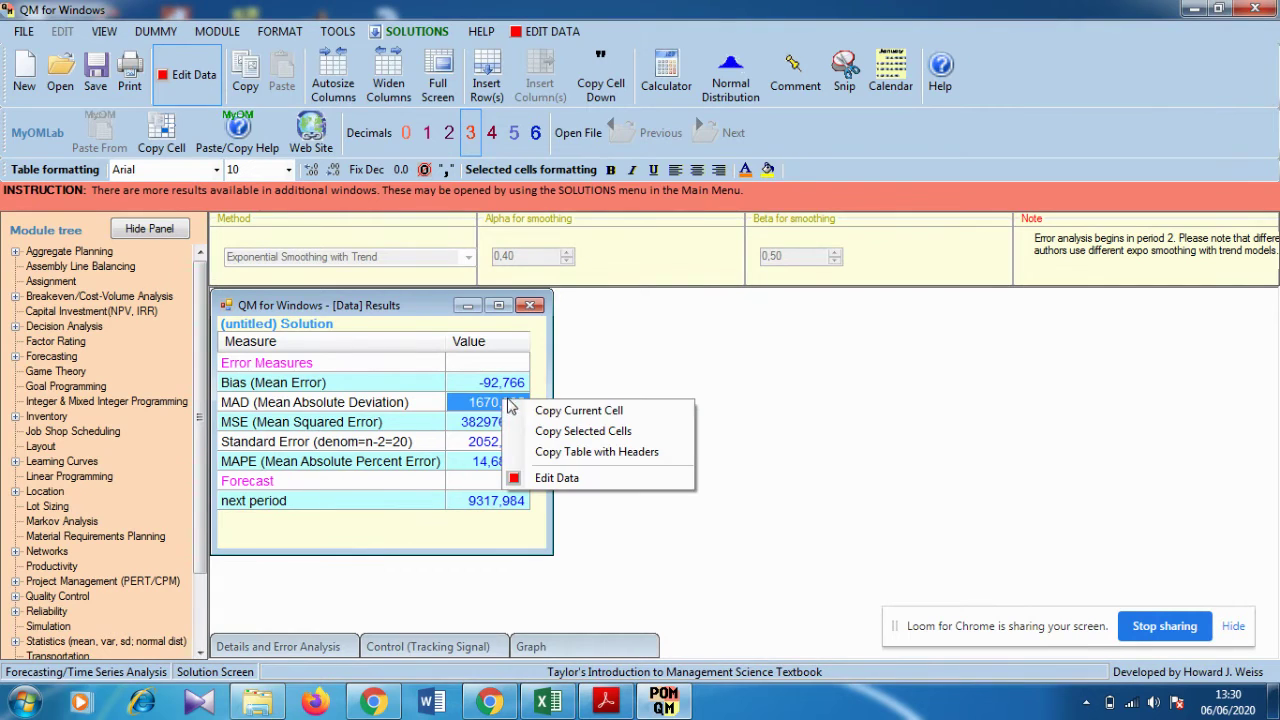
pyautogui.click(532, 410)
pyautogui.click(548, 703)
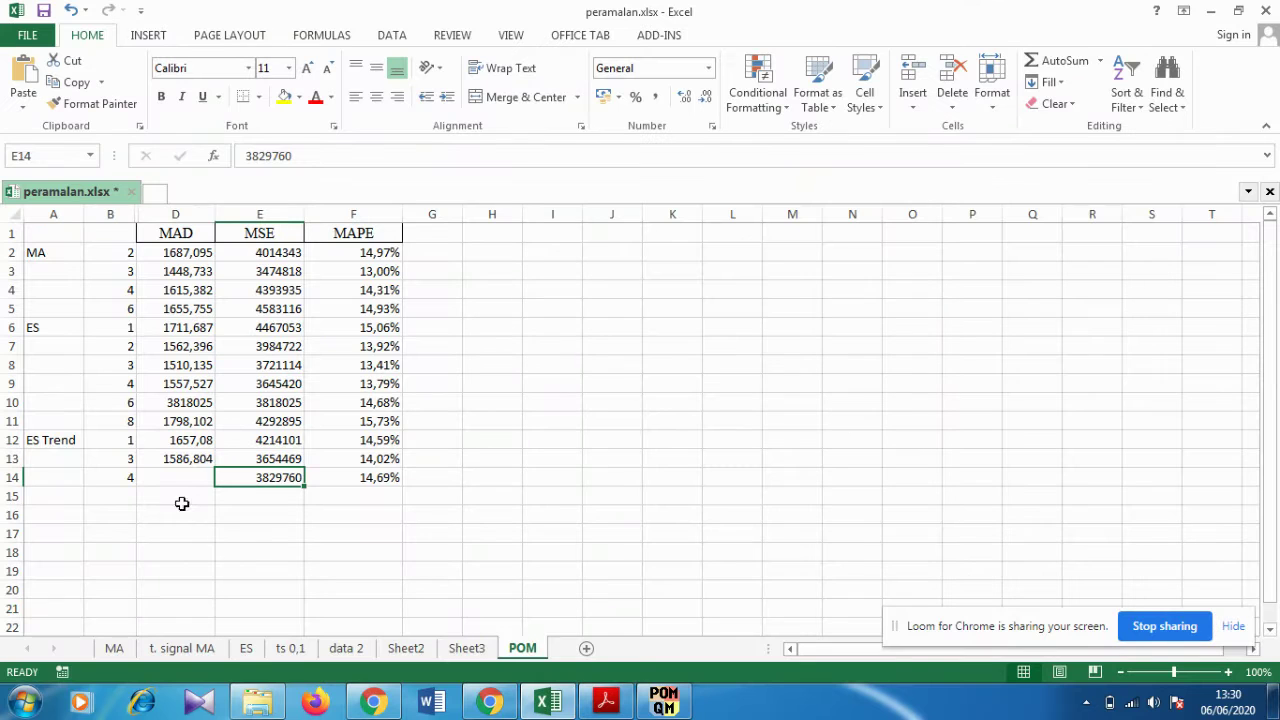
pyautogui.click(172, 480)
pyautogui.rightClick(176, 483)
pyautogui.click(214, 190)
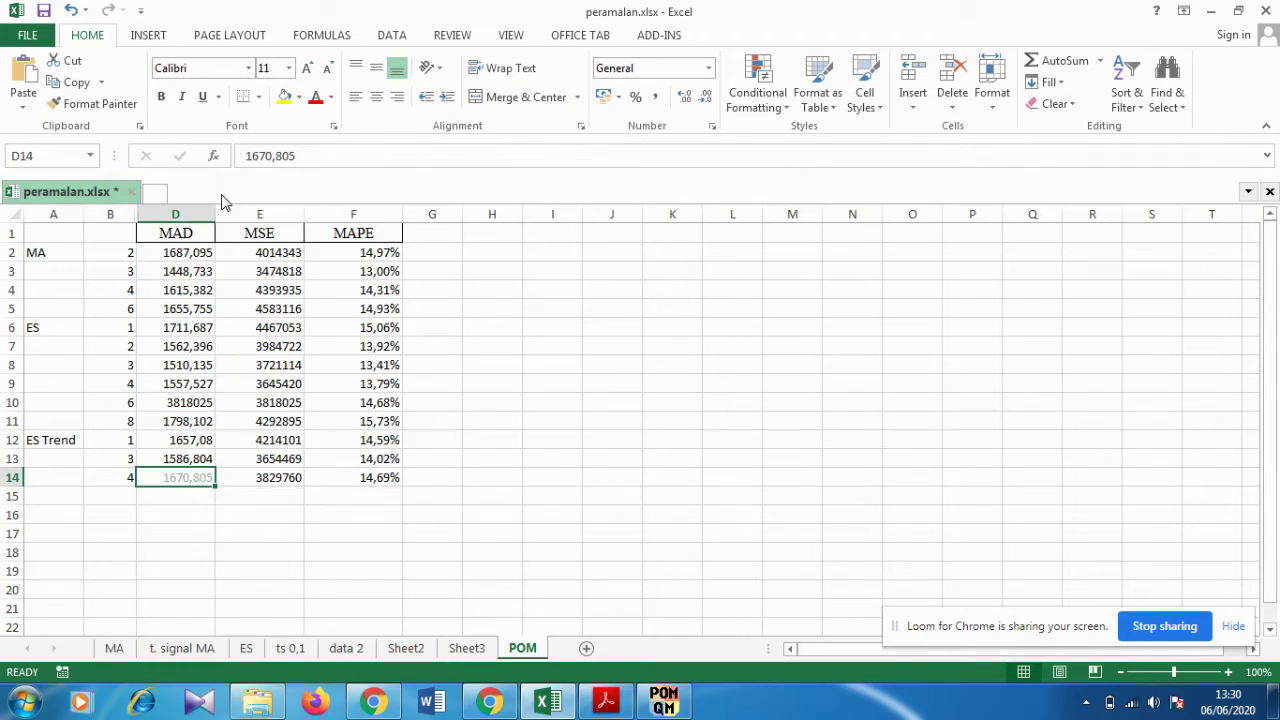
# Reopen the demand data for editing in QM for Windows and show the available forecasting methods
pyautogui.click(664, 703)
pyautogui.click(186, 75)
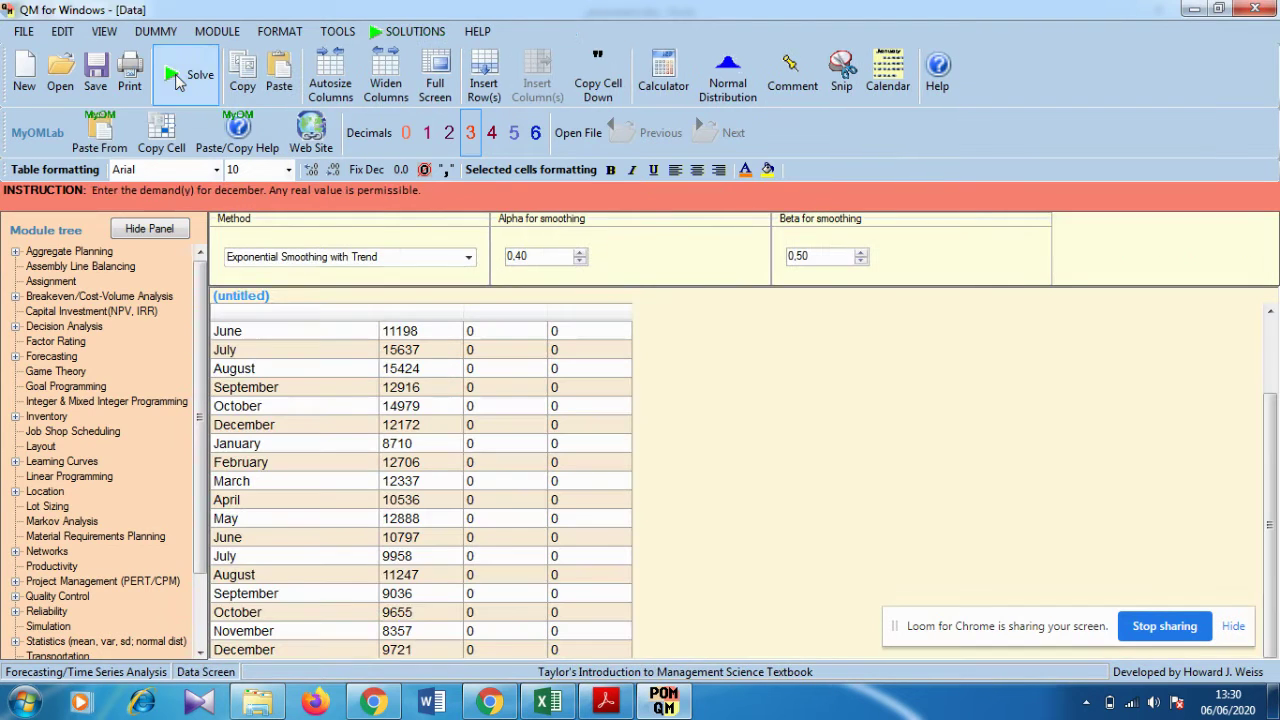
pyautogui.click(468, 258)
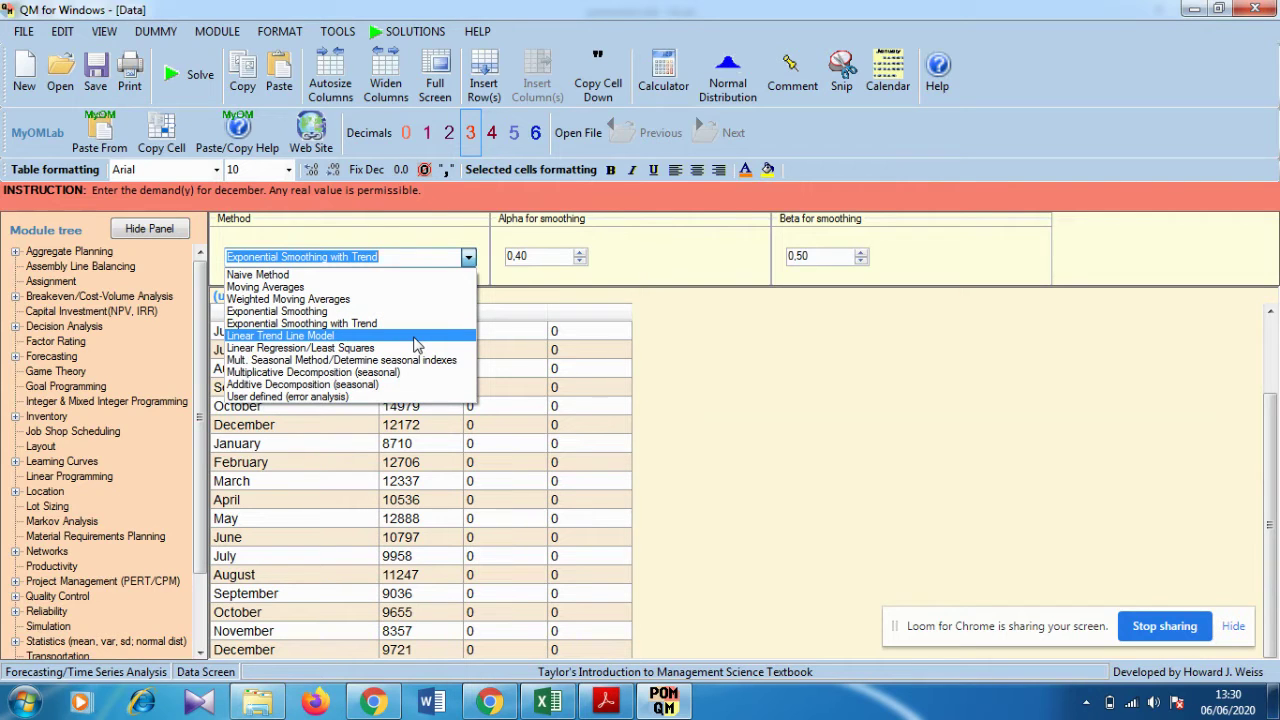
# Review the 2013-2014 sales table and the Peramalan section in the PDF, and return to QM for Windows
pyautogui.click(605, 700)
pyautogui.scroll(5, 673, 498)
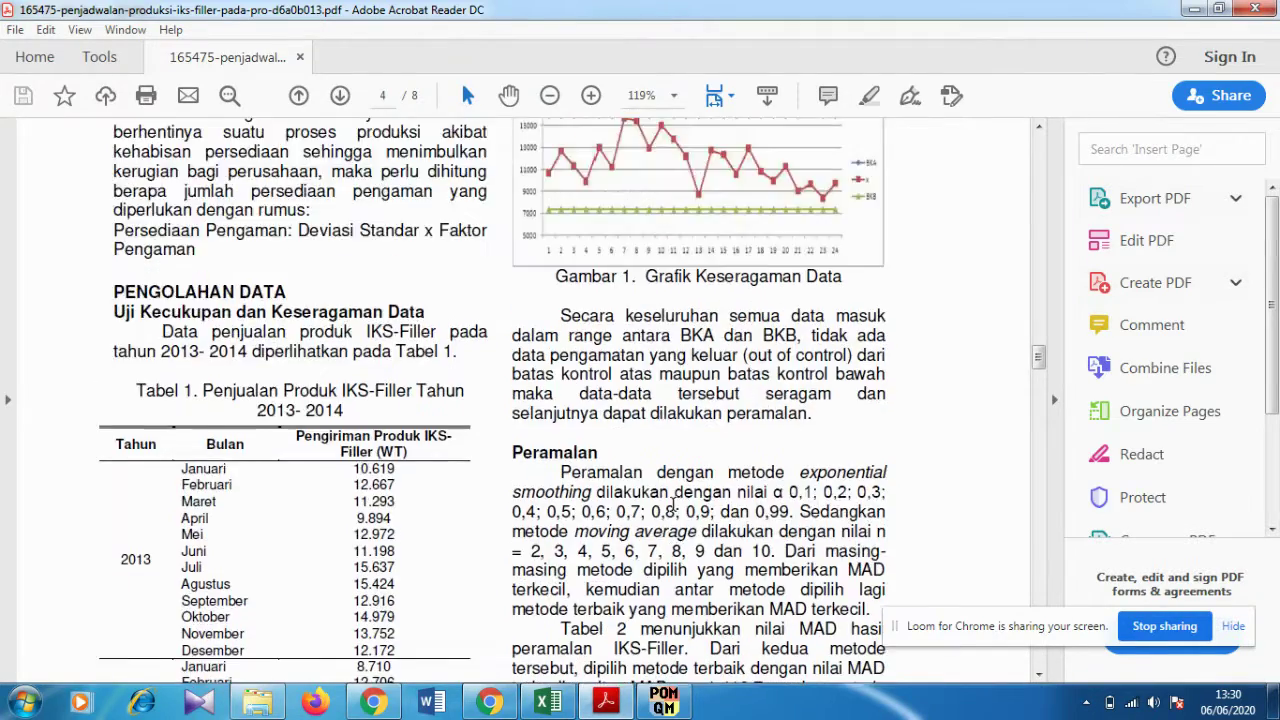
pyautogui.scroll(3, 673, 500)
pyautogui.scroll(-8, 673, 503)
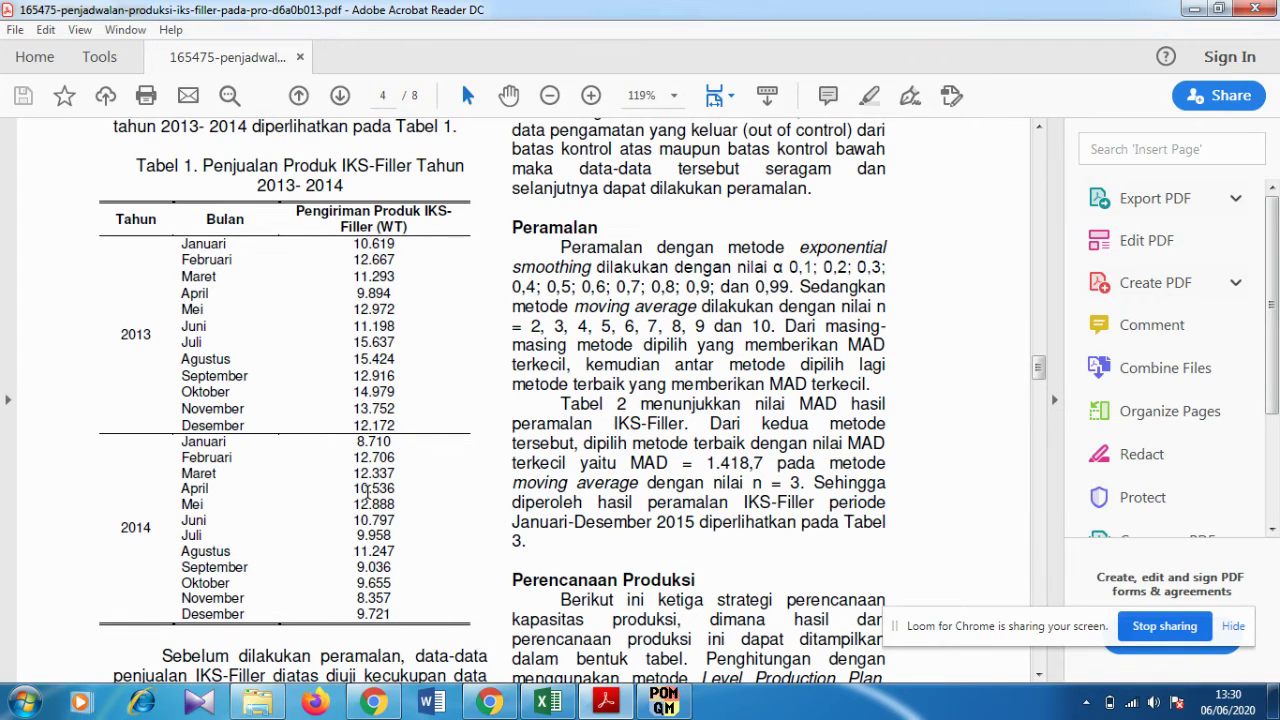
pyautogui.click(607, 702)
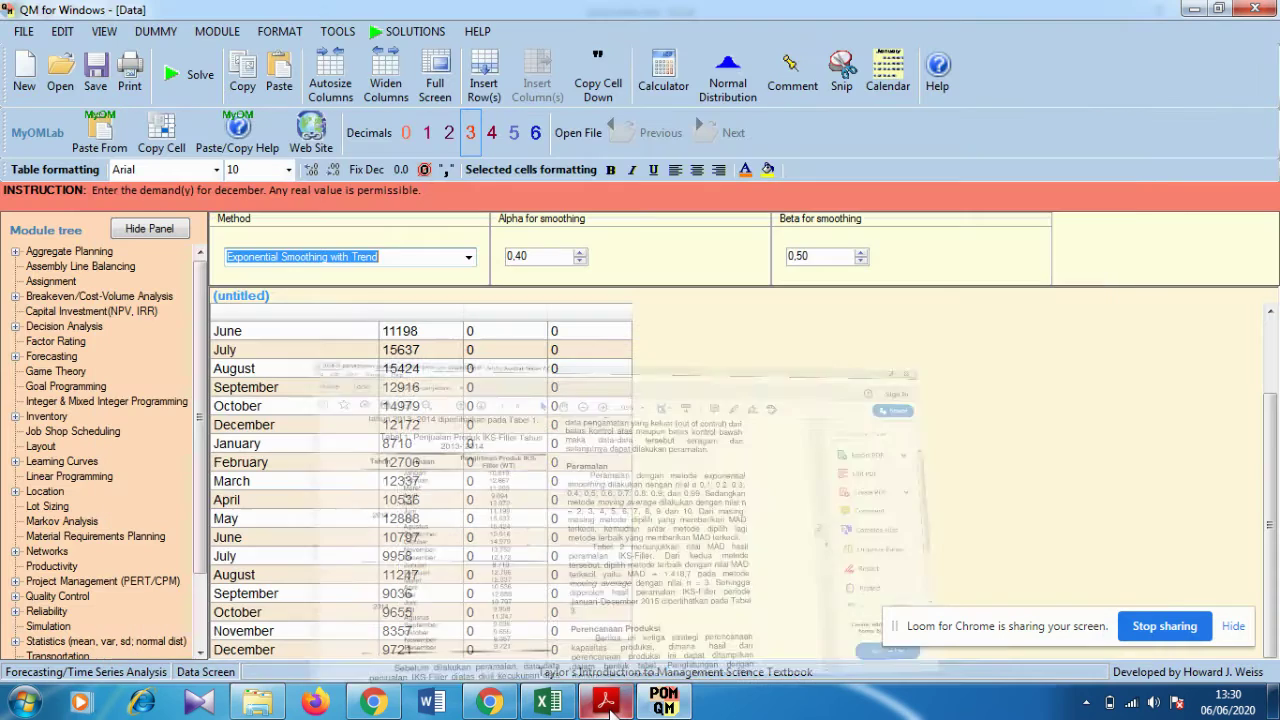
# Change the forecasting method to Linear Trend Line Model and solve the problem
pyautogui.click(468, 257)
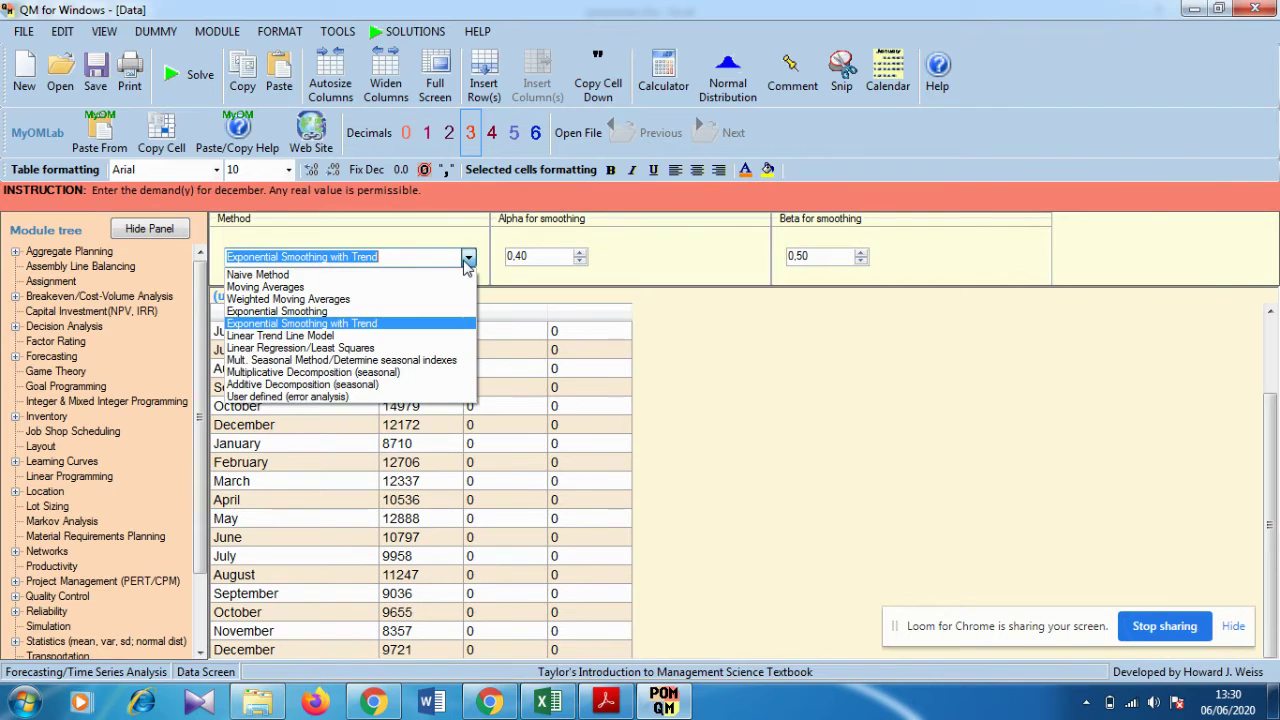
pyautogui.click(330, 336)
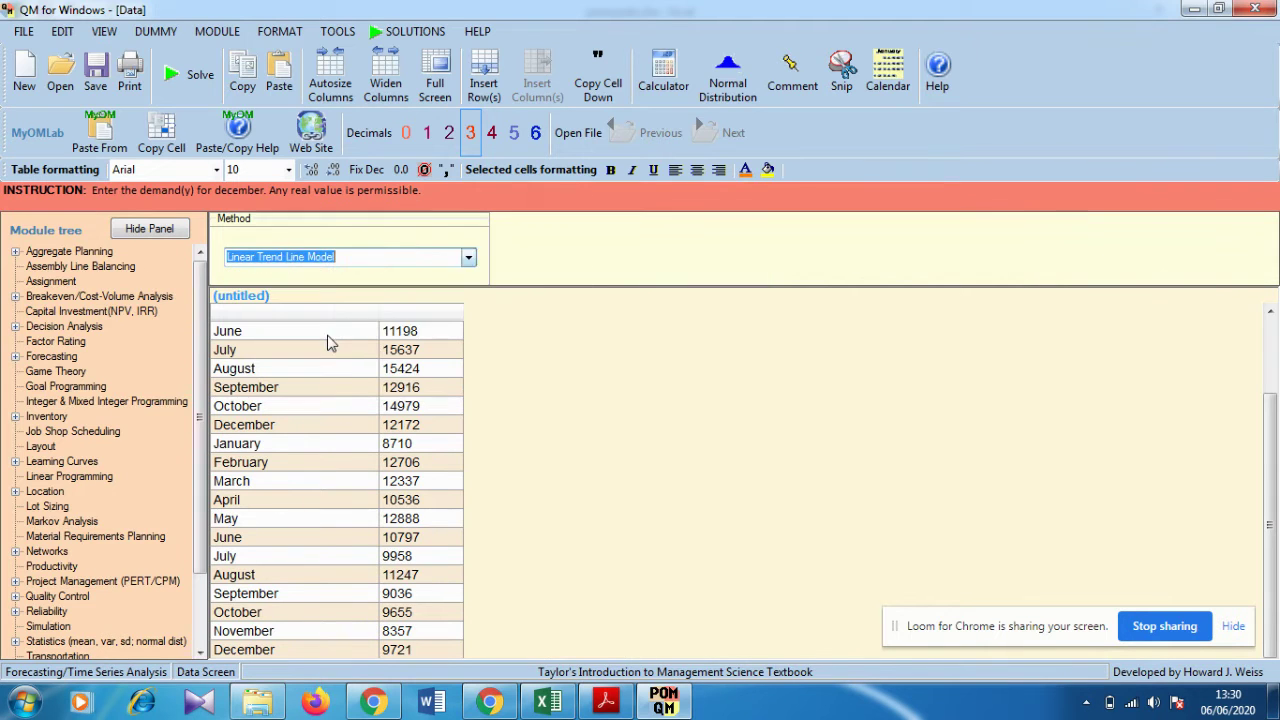
pyautogui.click(187, 76)
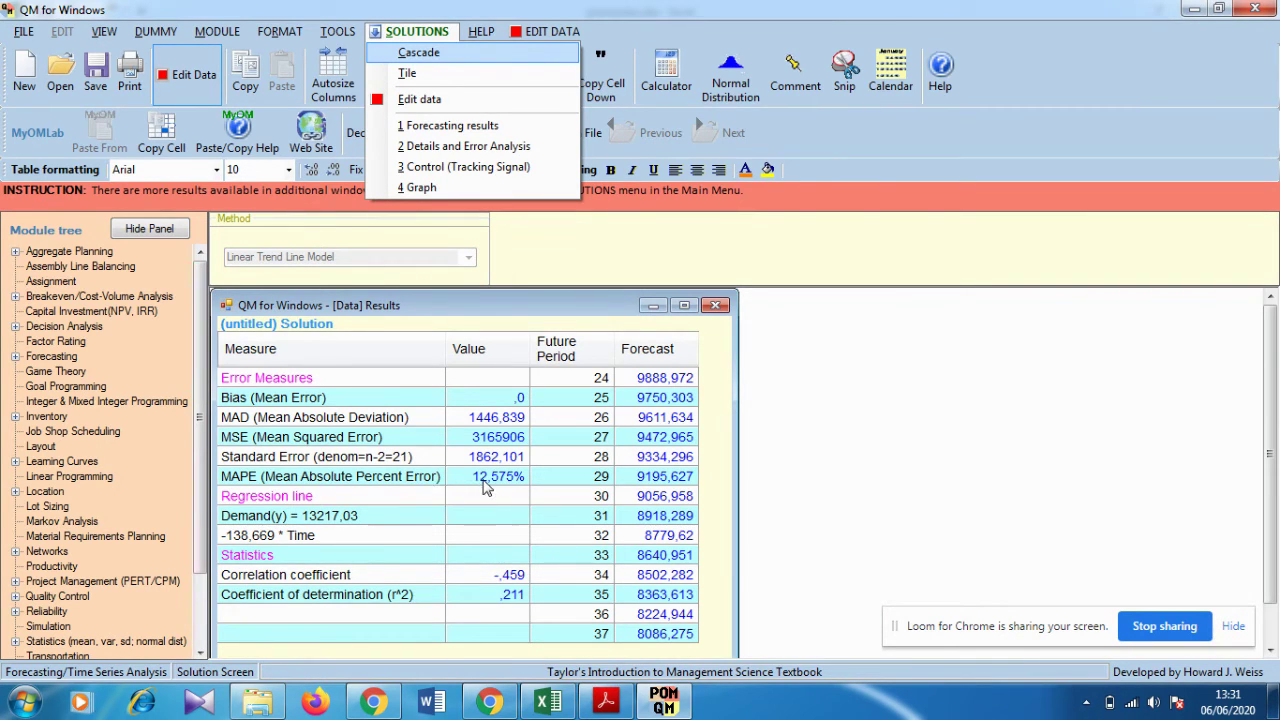
# Check the linear trend MAPE result and the monthly sales data in the PDF, and return to QM for Windows
pyautogui.click(488, 480)
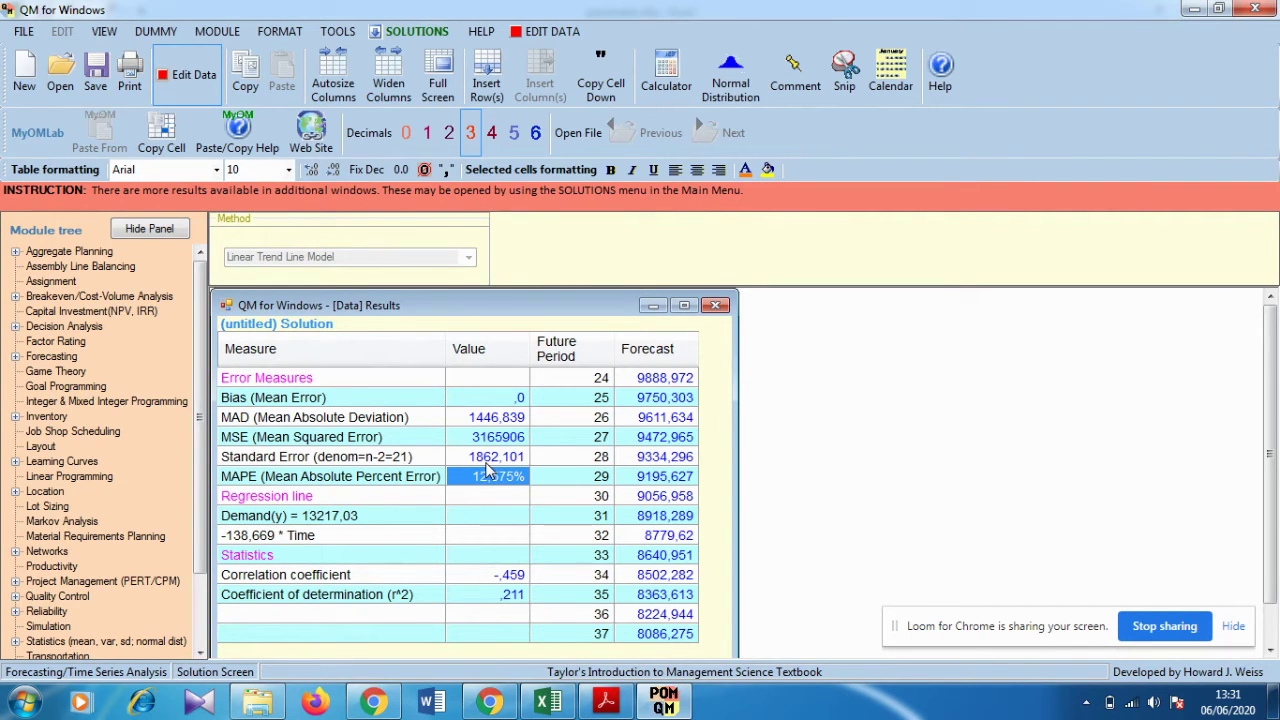
pyautogui.click(606, 703)
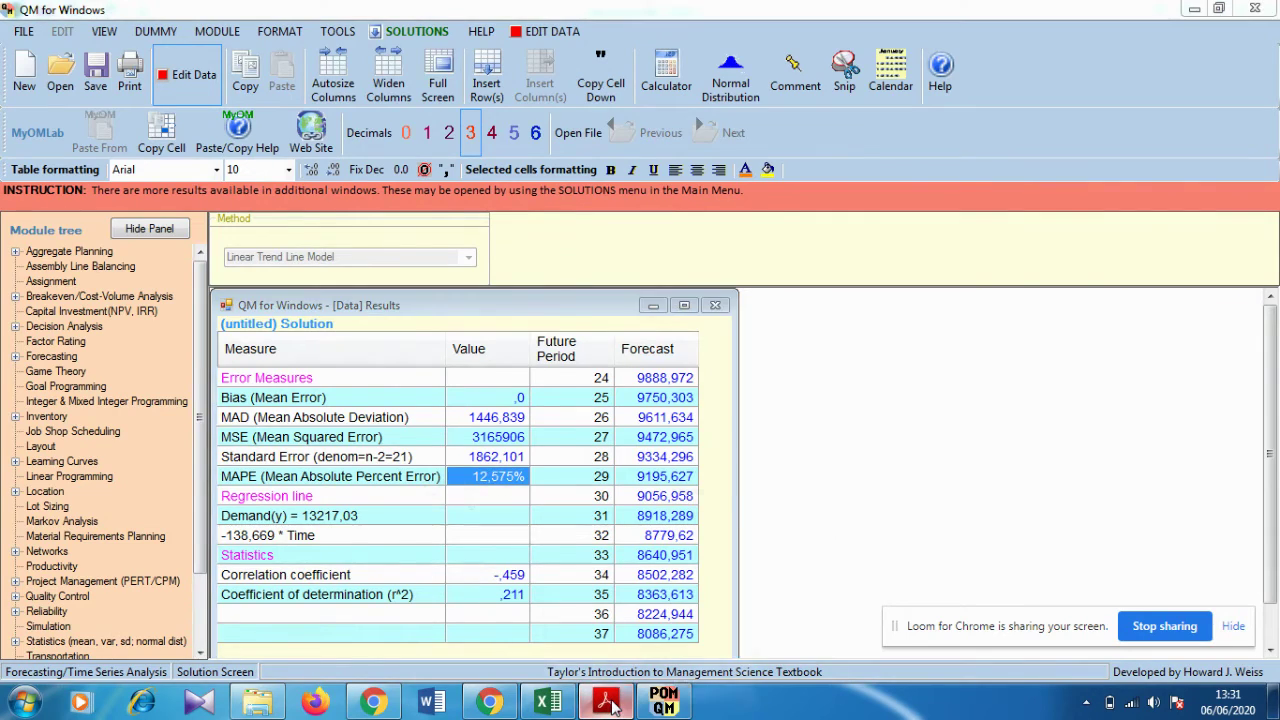
pyautogui.scroll(-1, 463, 490)
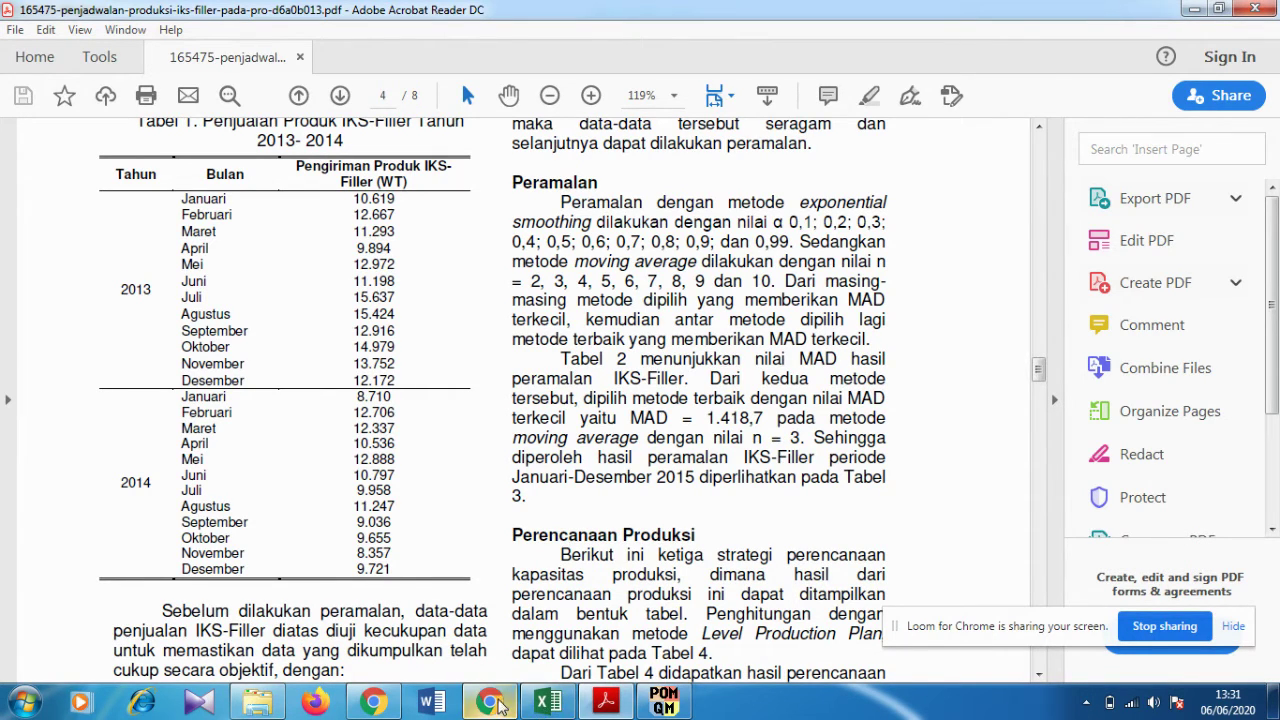
pyautogui.click(664, 702)
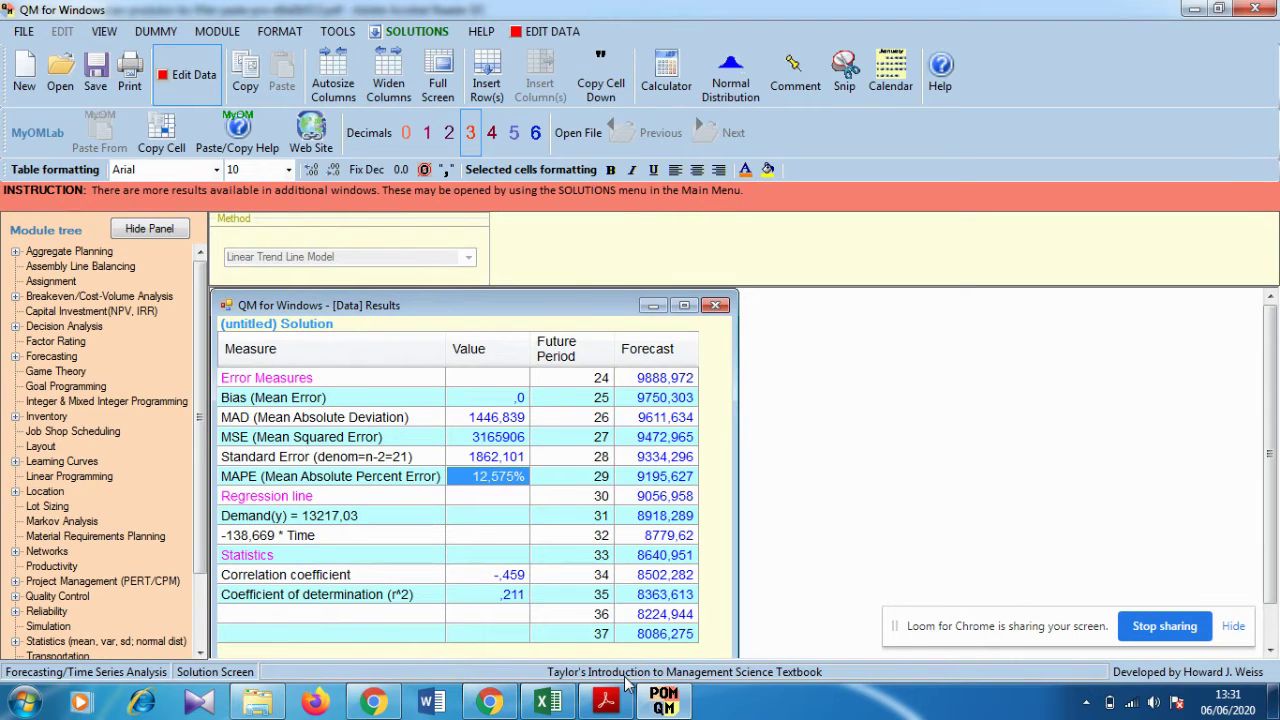
# Close the forecasting results window to examine the linear trend Details and Error Analysis, and switch to the PDF
pyautogui.moveTo(664, 706)
pyautogui.click(716, 306)
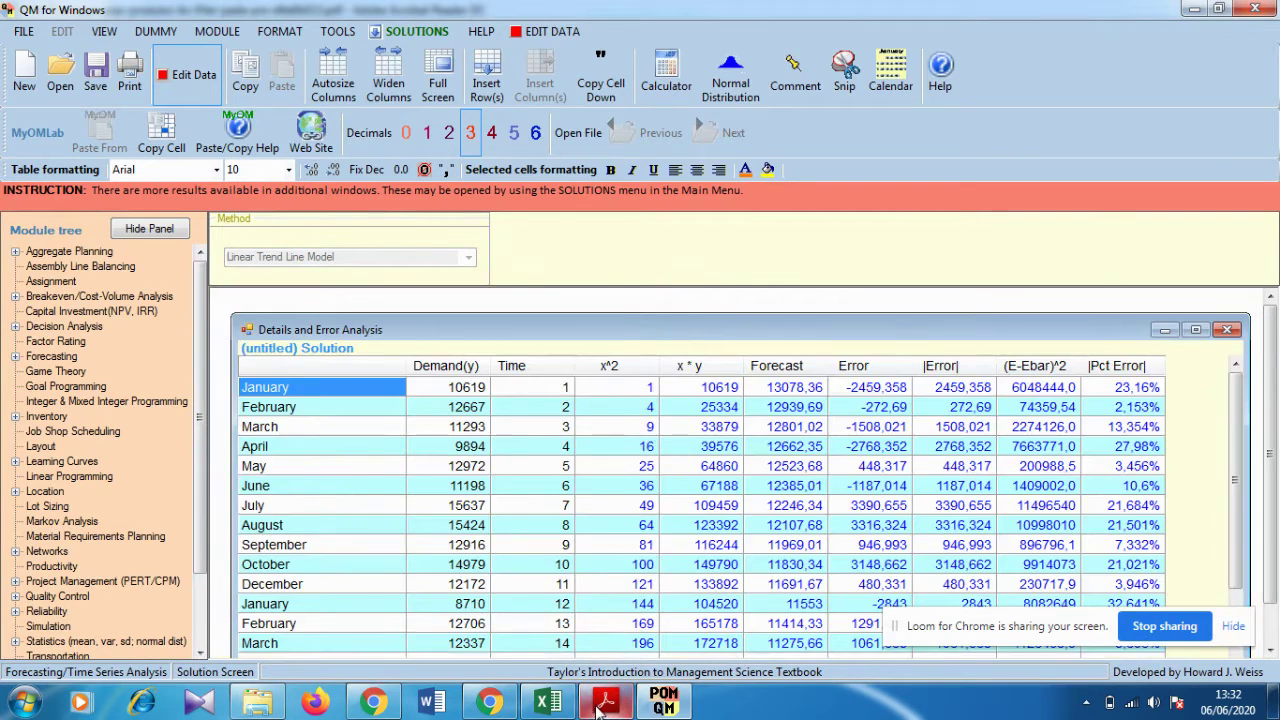
pyautogui.click(605, 701)
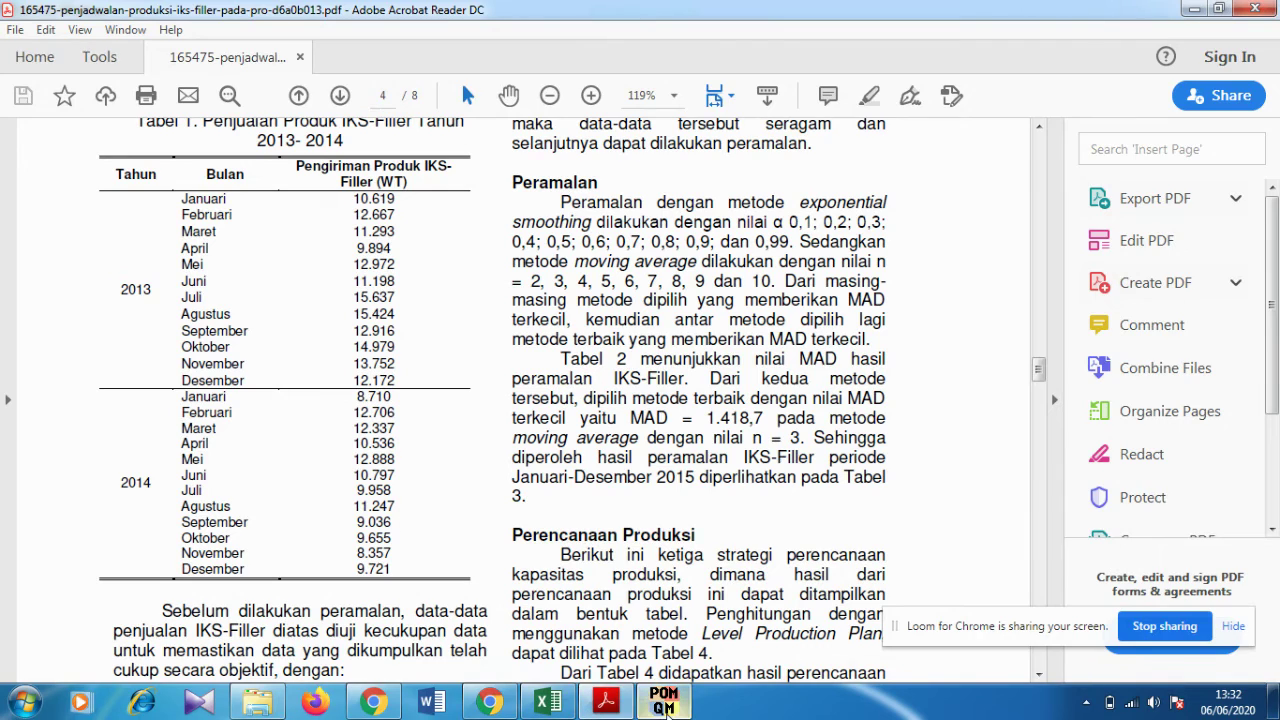
# Switch to QM for Windows, return to the data and change the forecasting method to Linear Regression/Least Squares
pyautogui.click(664, 702)
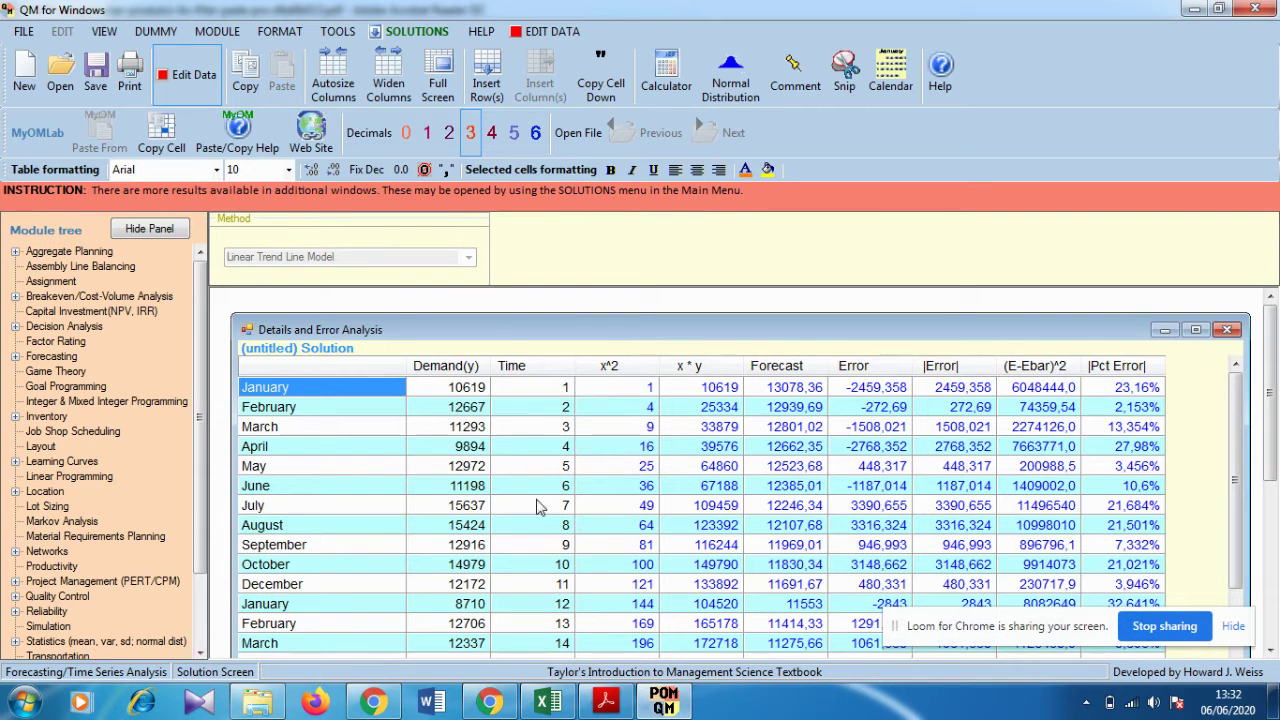
pyautogui.click(184, 78)
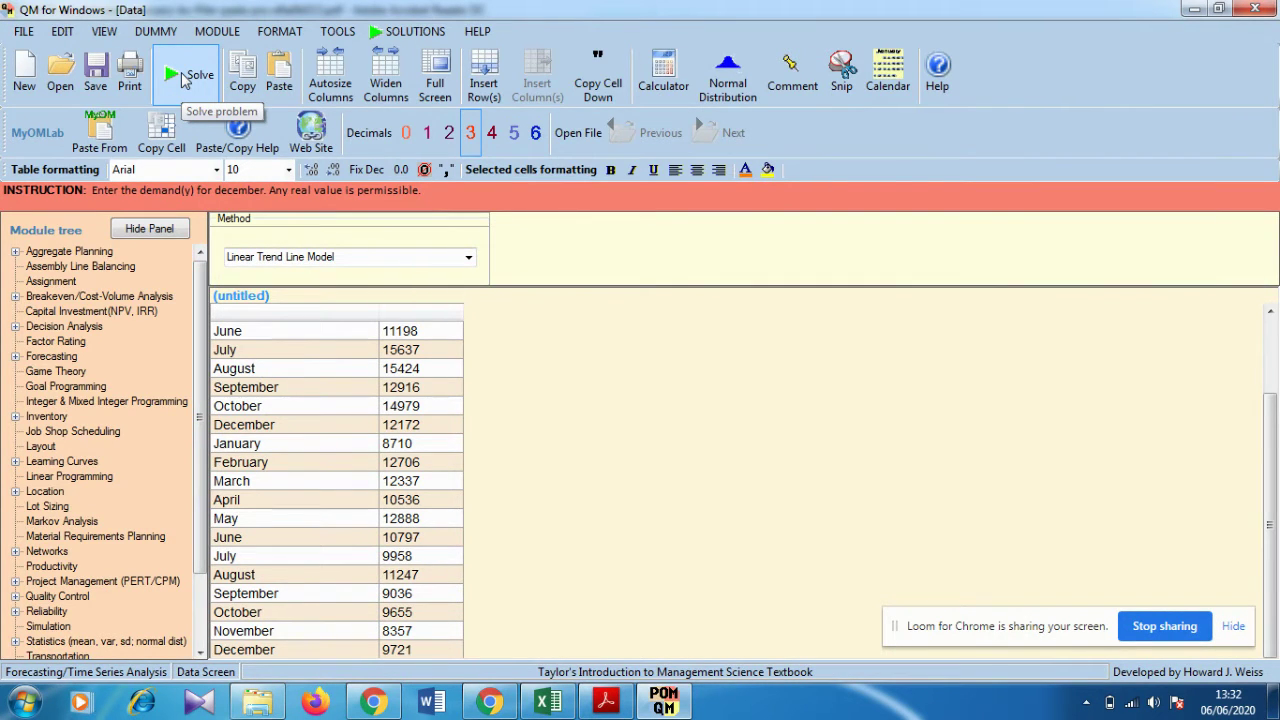
pyautogui.click(468, 257)
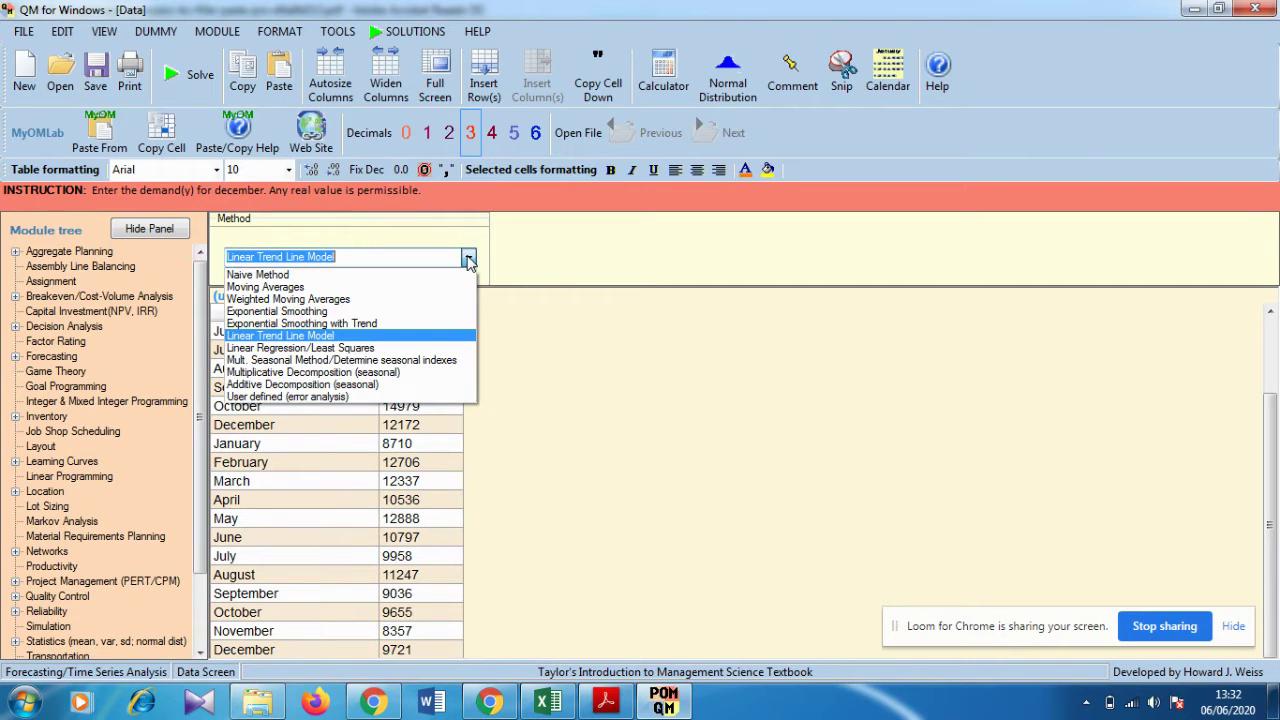
pyautogui.click(398, 349)
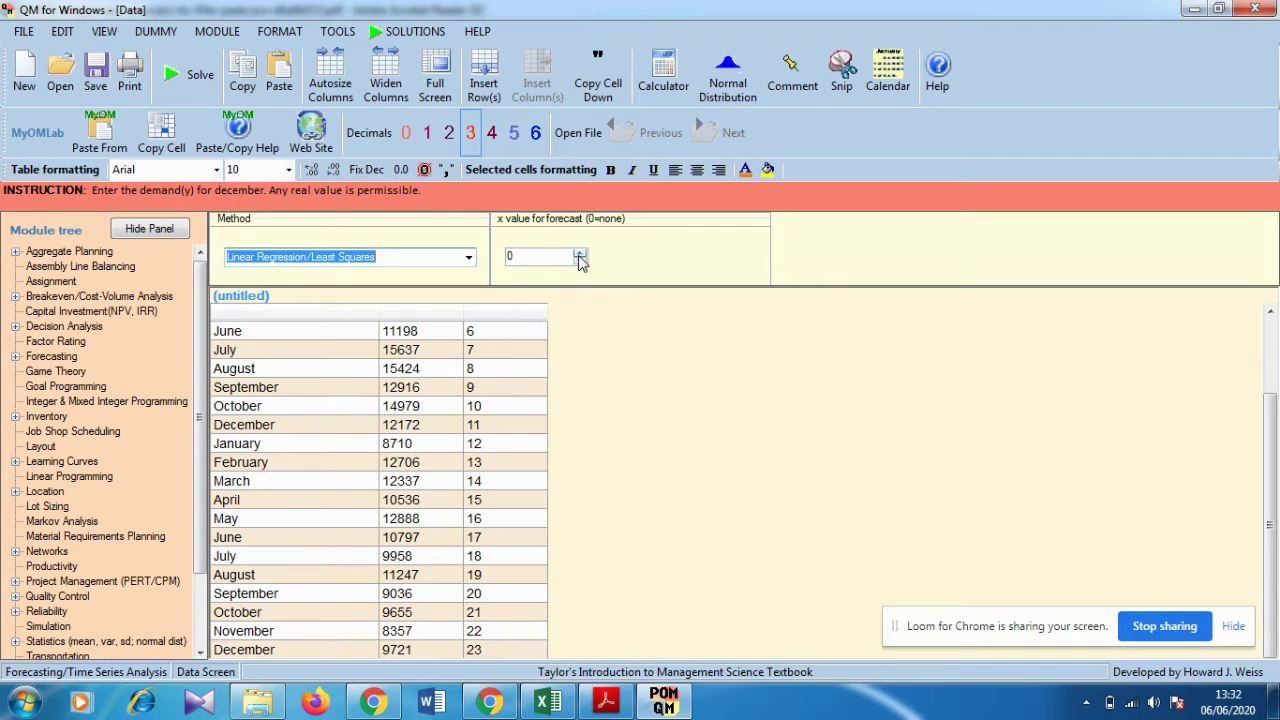
# Set the x value for forecast to 2 and solve the linear regression problem
pyautogui.click(579, 253)
pyautogui.click(579, 253)
pyautogui.click(579, 253)
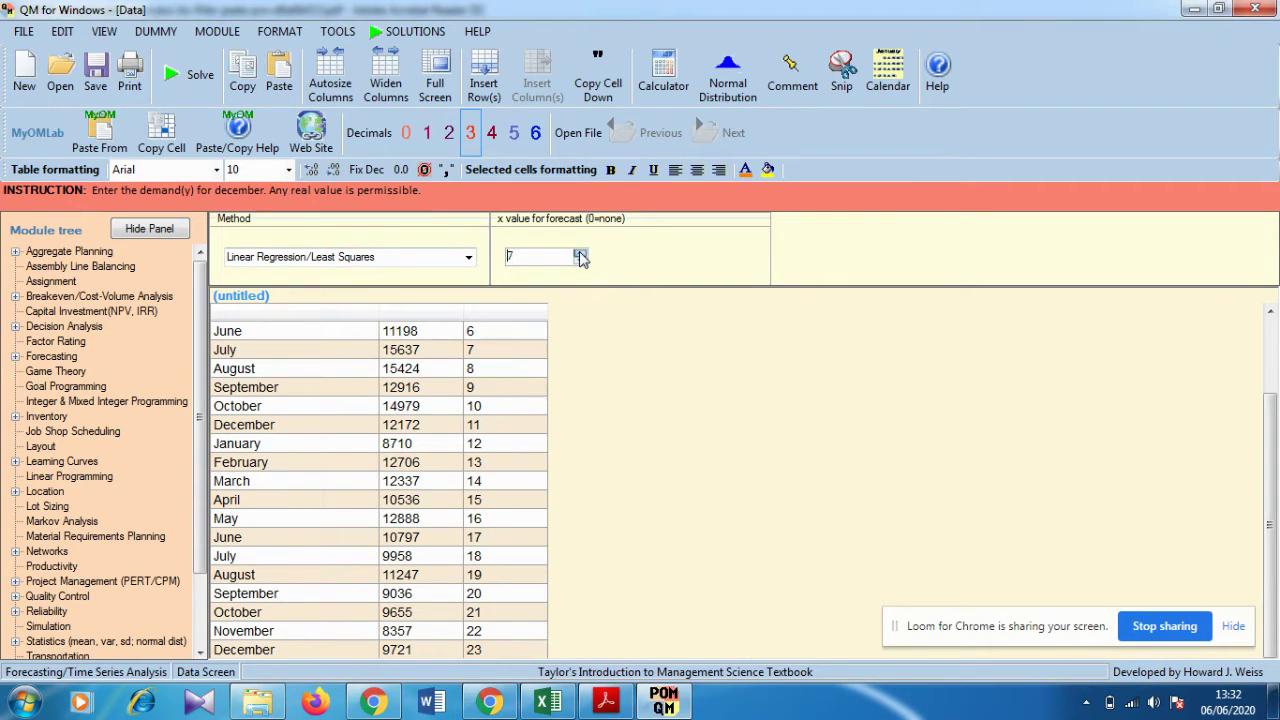
pyautogui.click(580, 254)
pyautogui.click(580, 254)
pyautogui.click(580, 262)
pyautogui.click(188, 75)
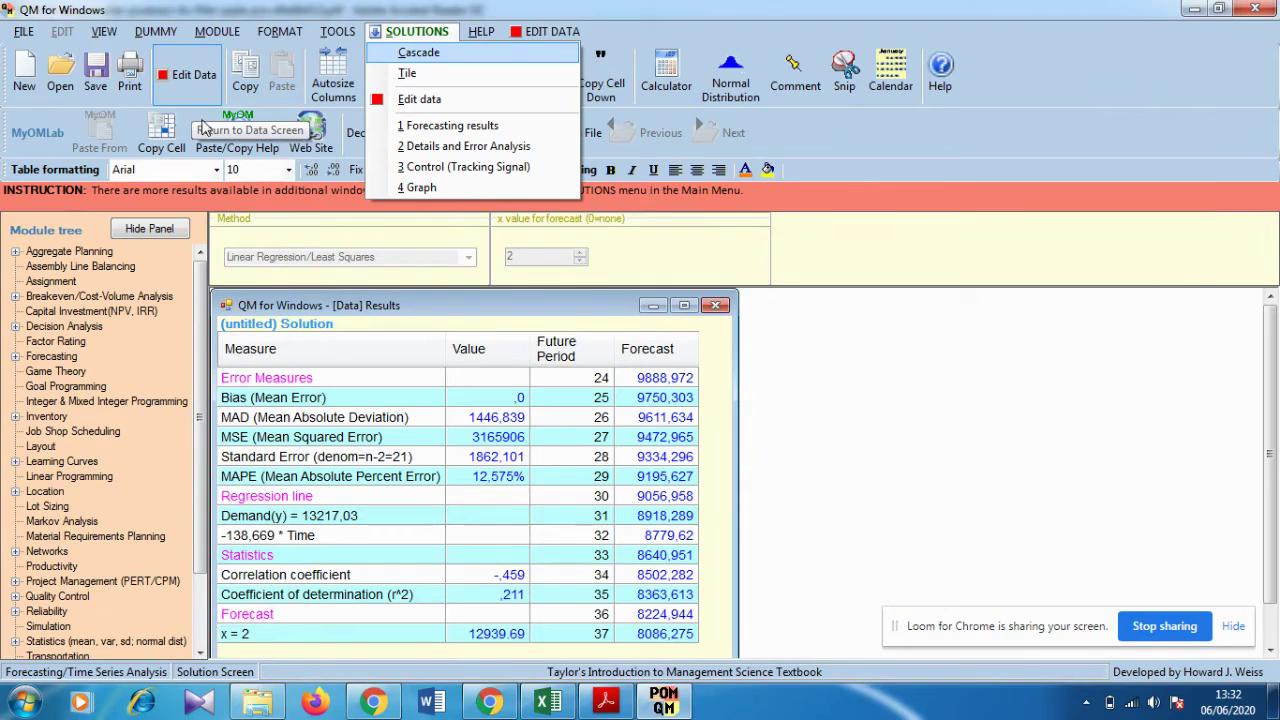
# Examine the regression results, including MAPE and the future-period forecasts, in an enlarged results window and restore its size
pyautogui.click(455, 476)
pyautogui.click(632, 397)
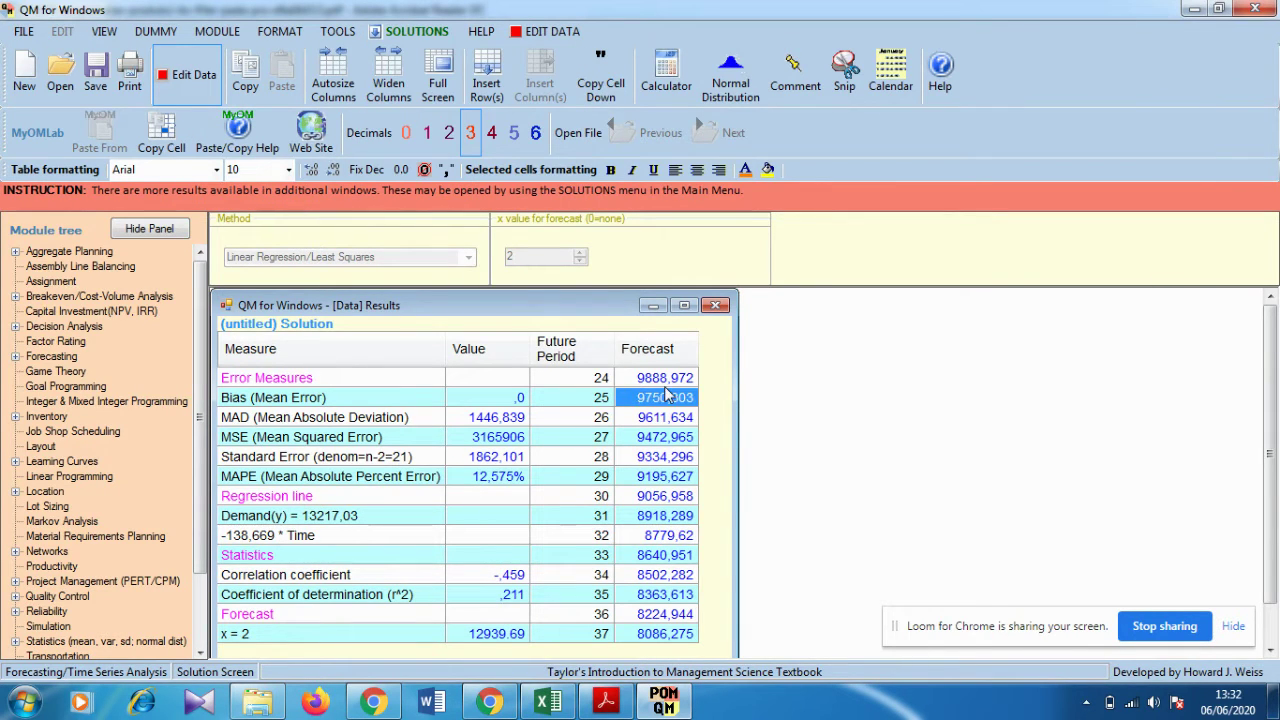
pyautogui.click(684, 305)
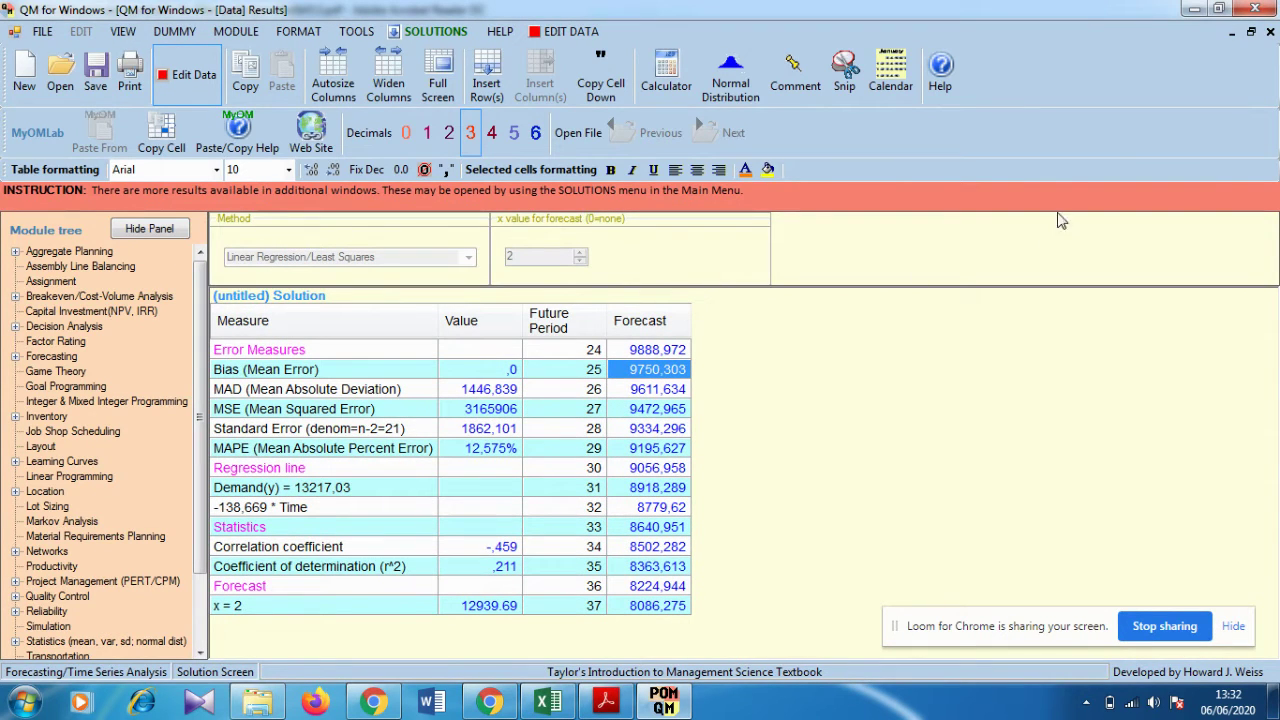
pyautogui.click(1251, 32)
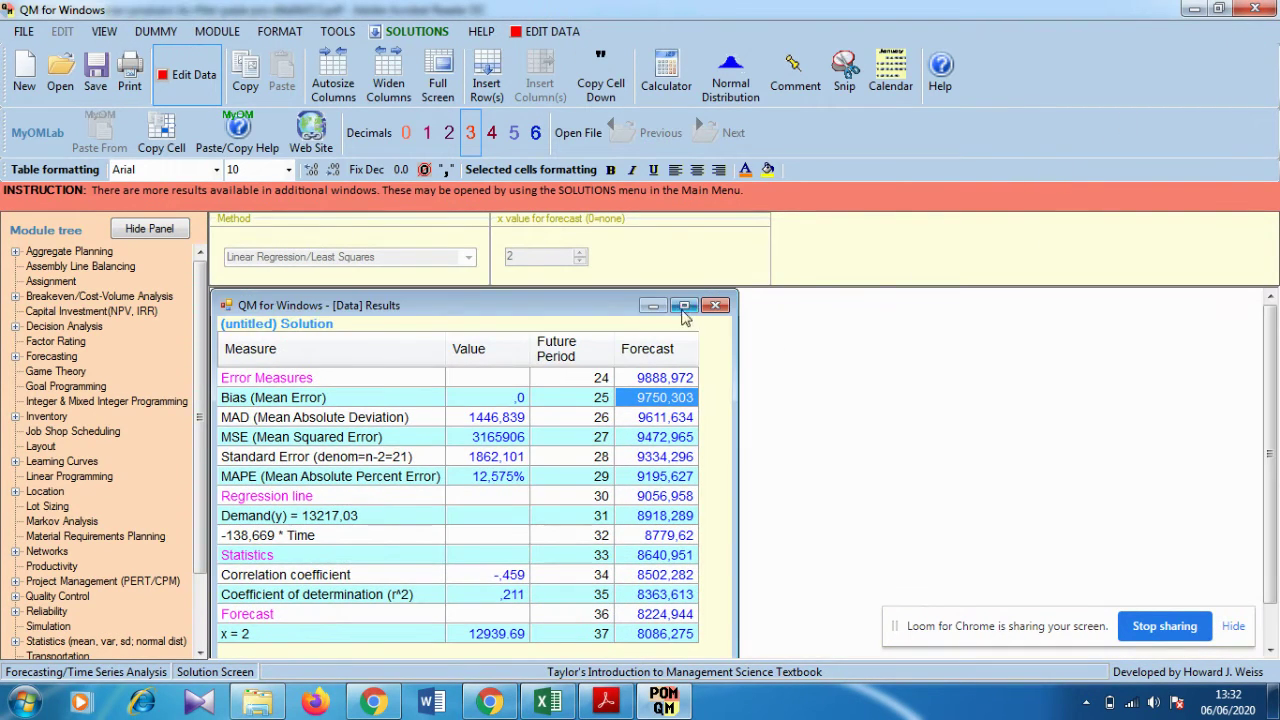
# Minimize the regression results and examine the forecasts, errors, totals and averages in an enlarged Details and Error Analysis window
pyautogui.click(651, 306)
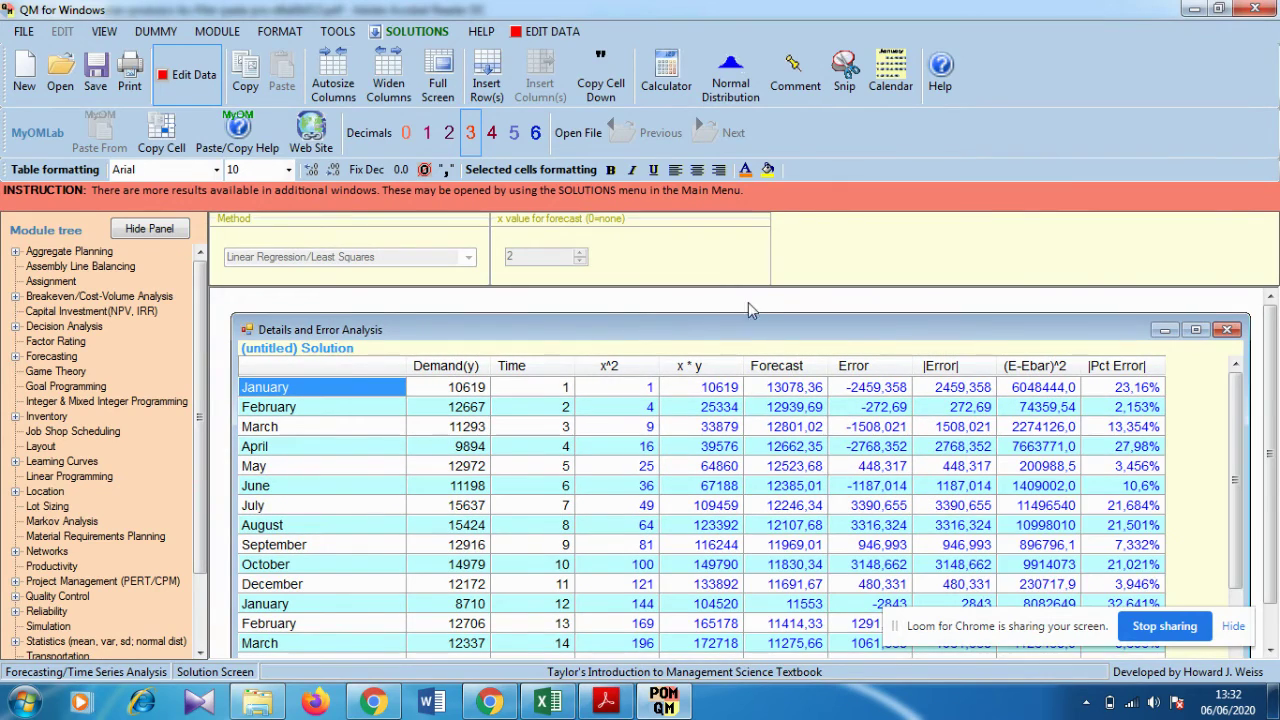
pyautogui.moveTo(744, 337); pyautogui.dragTo(721, 297)
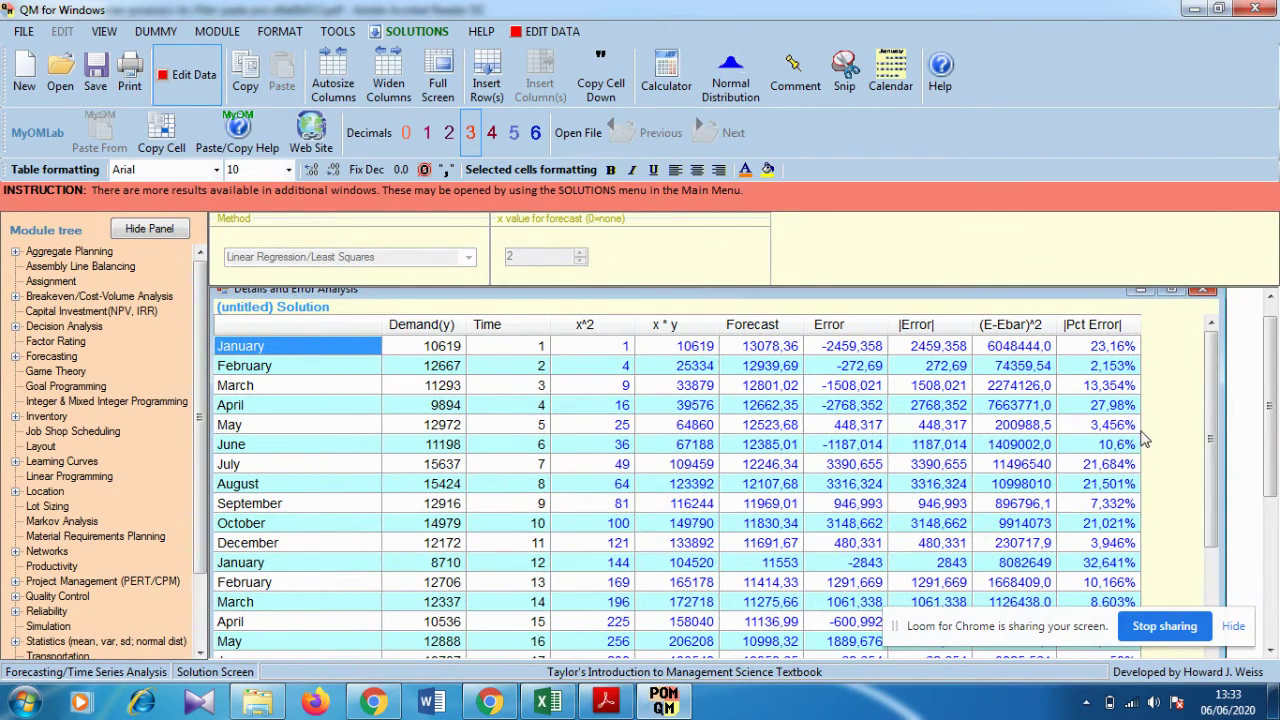
pyautogui.click(1172, 290)
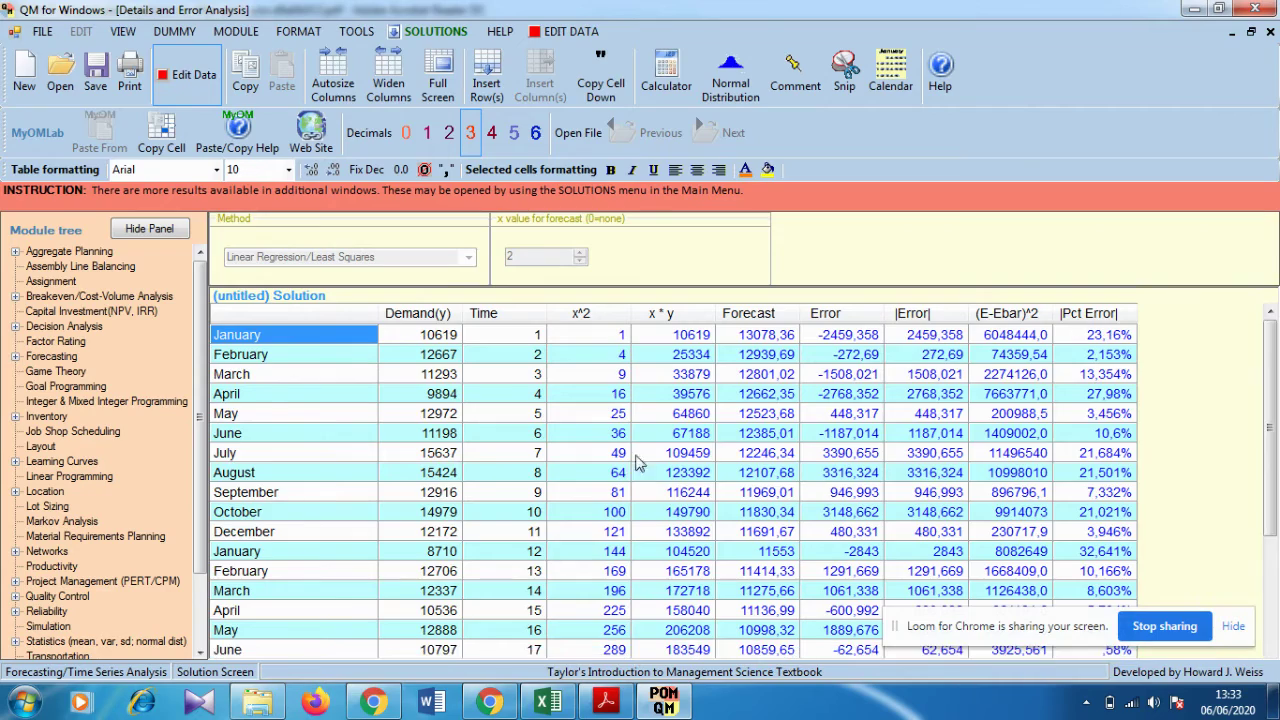
pyautogui.scroll(-4, 474, 484)
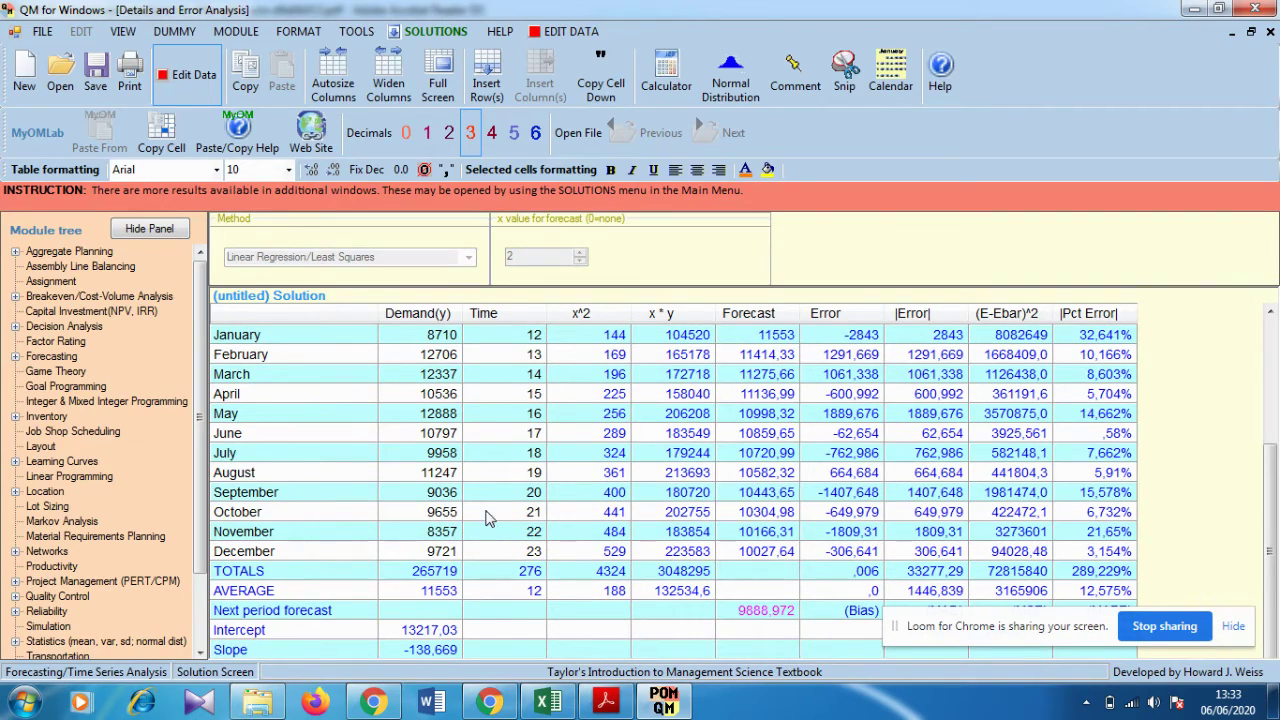
pyautogui.scroll(4, 490, 520)
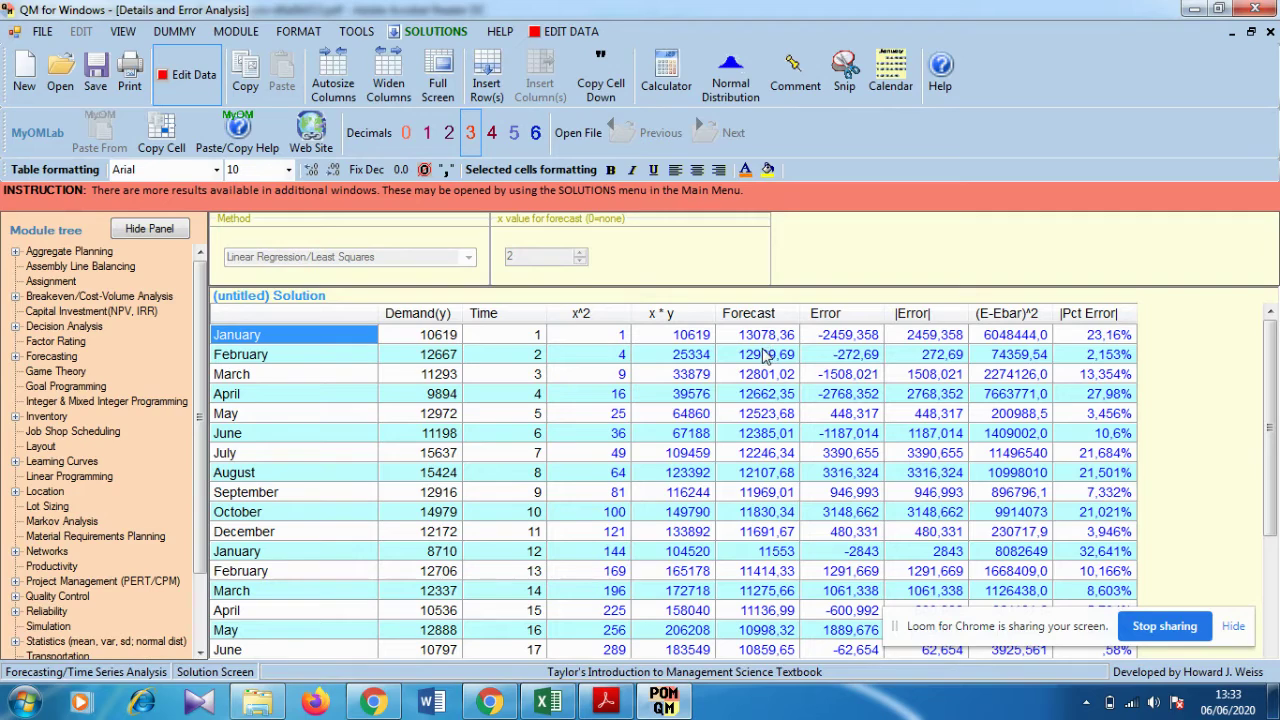
pyautogui.scroll(-1, 765, 352)
pyautogui.scroll(-1, 765, 355)
pyautogui.scroll(-1, 765, 357)
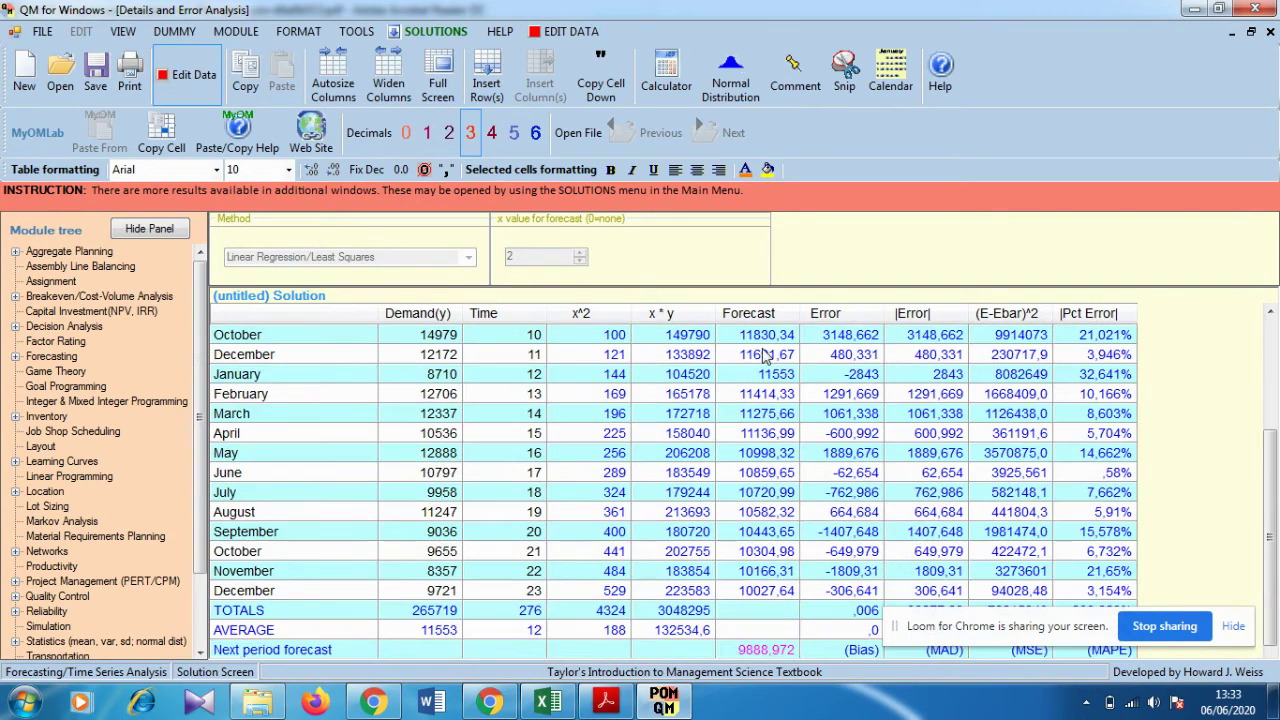
pyautogui.scroll(-1, 765, 355)
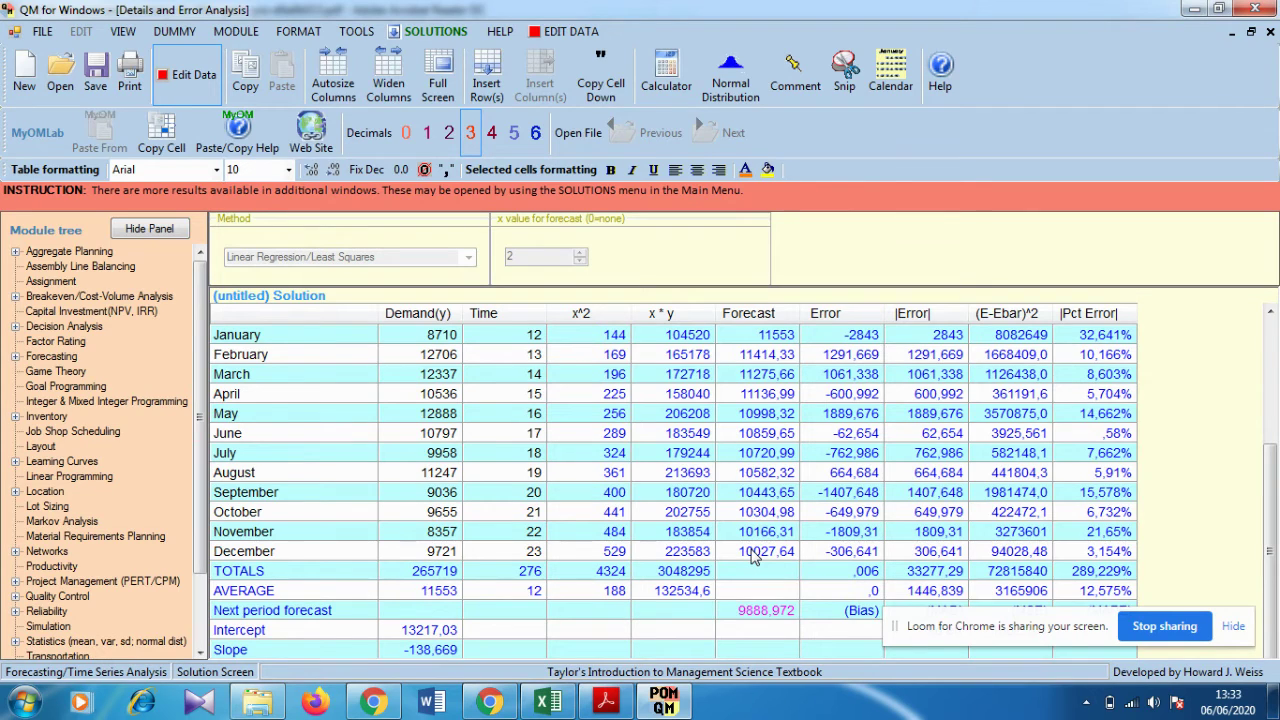
pyautogui.scroll(4, 755, 557)
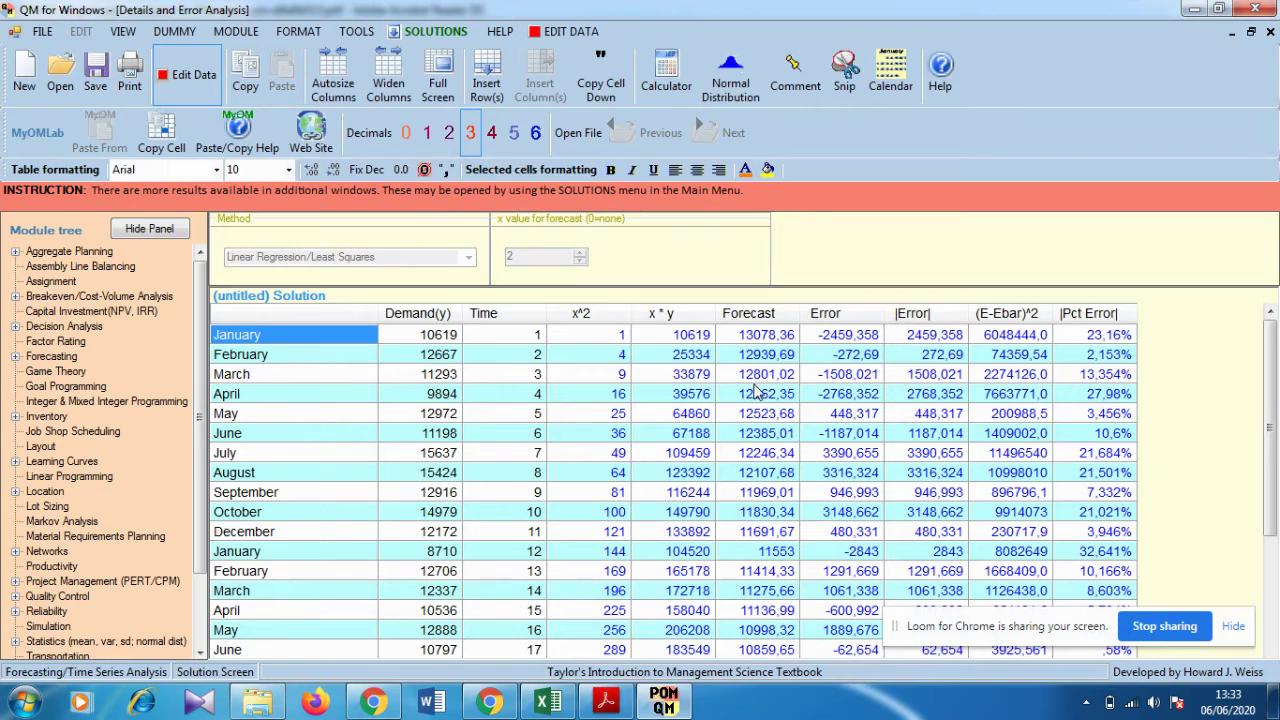
pyautogui.scroll(-4, 762, 345)
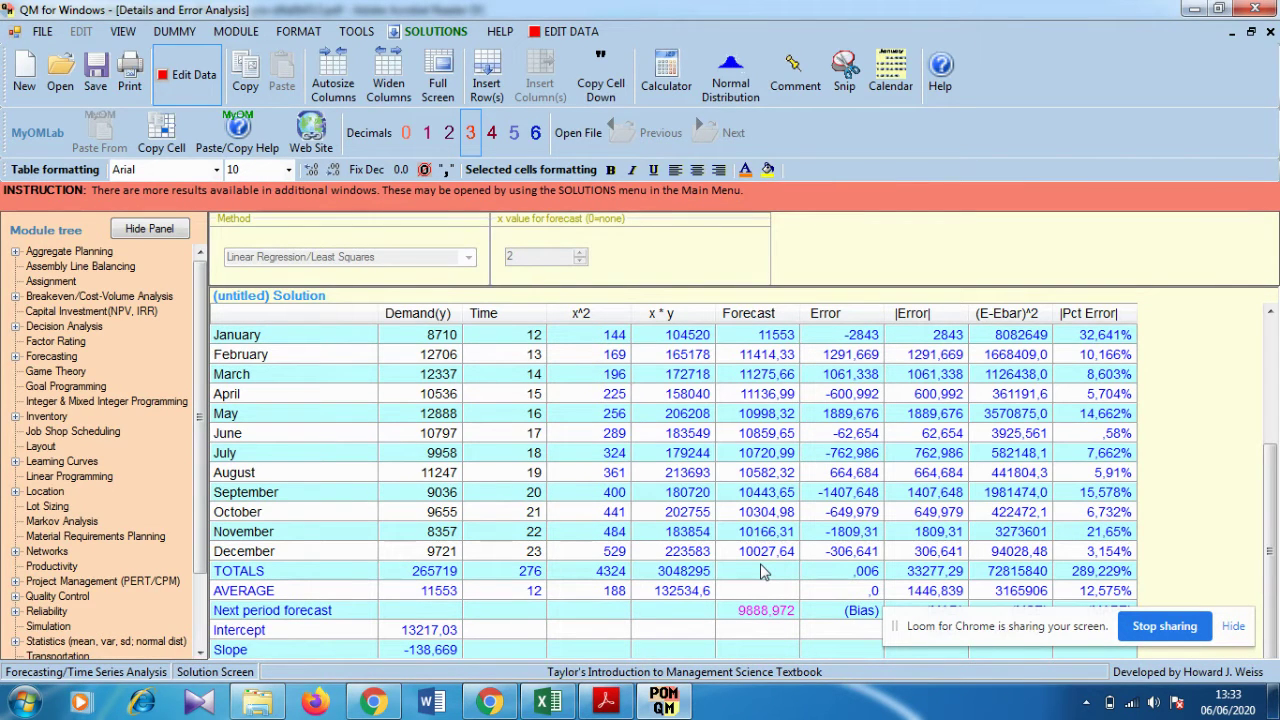
pyautogui.scroll(4, 762, 520)
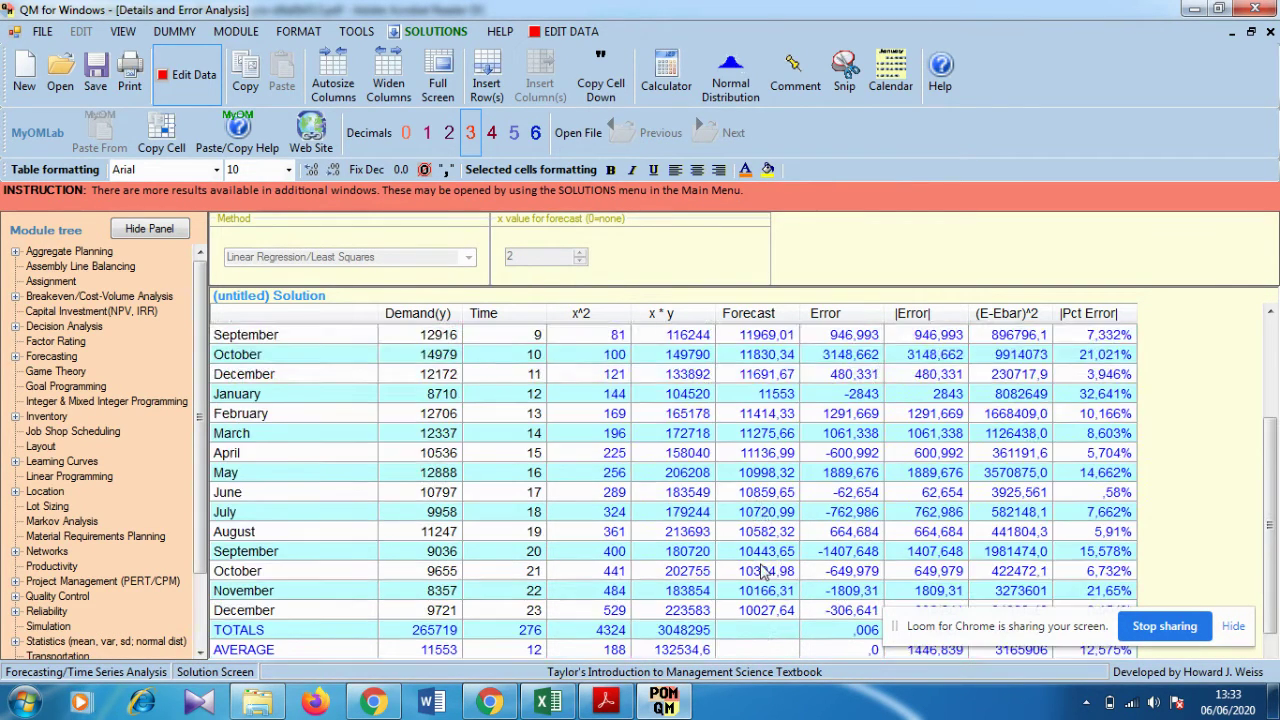
pyautogui.scroll(-4, 755, 510)
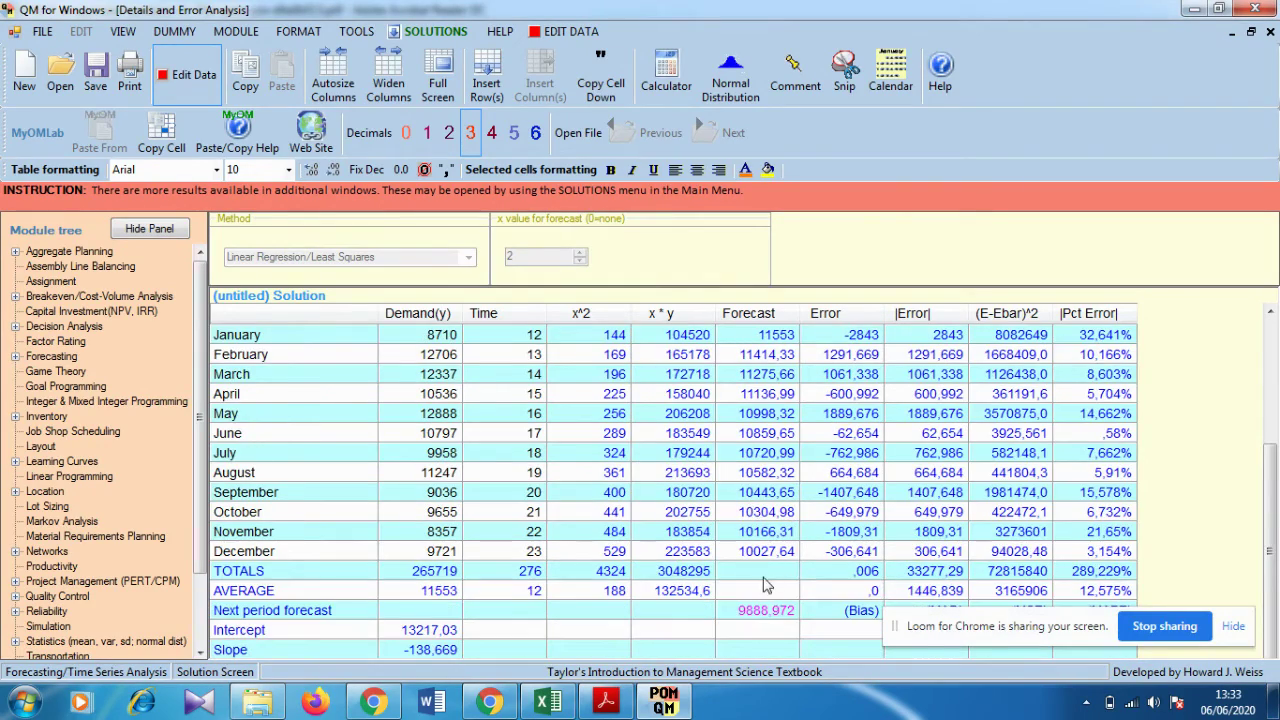
pyautogui.scroll(4, 762, 587)
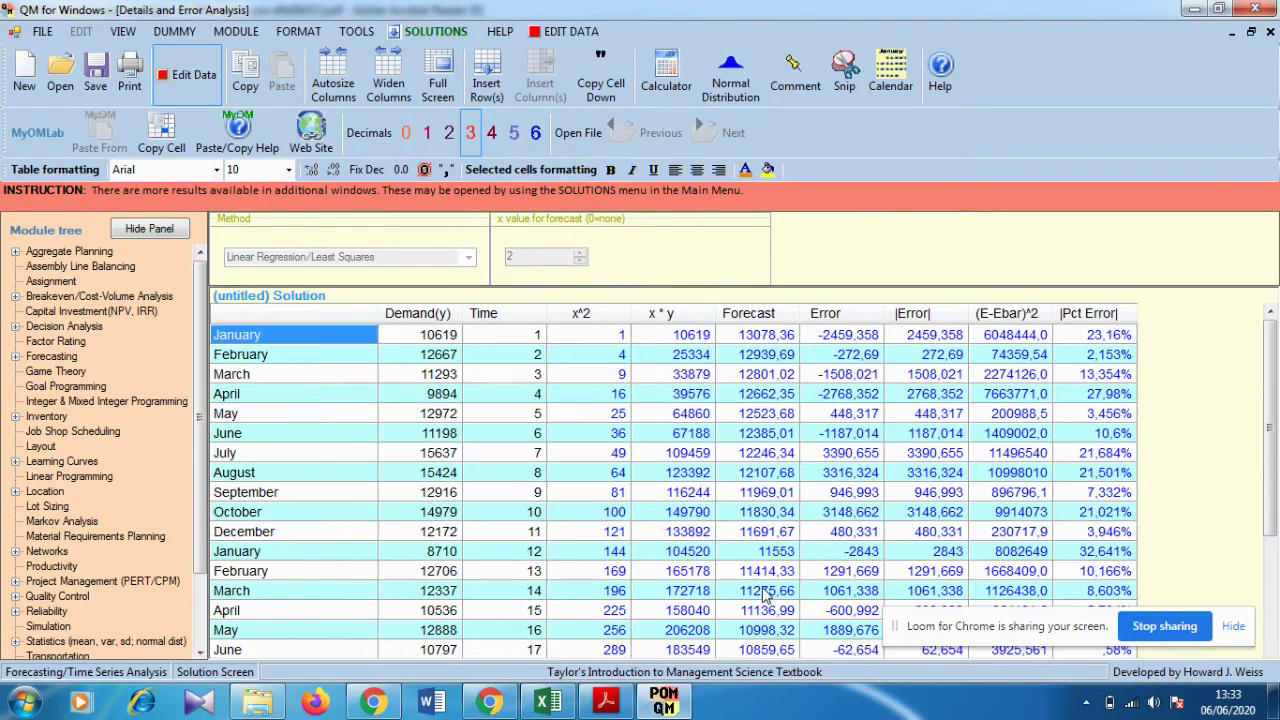
pyautogui.click(1251, 32)
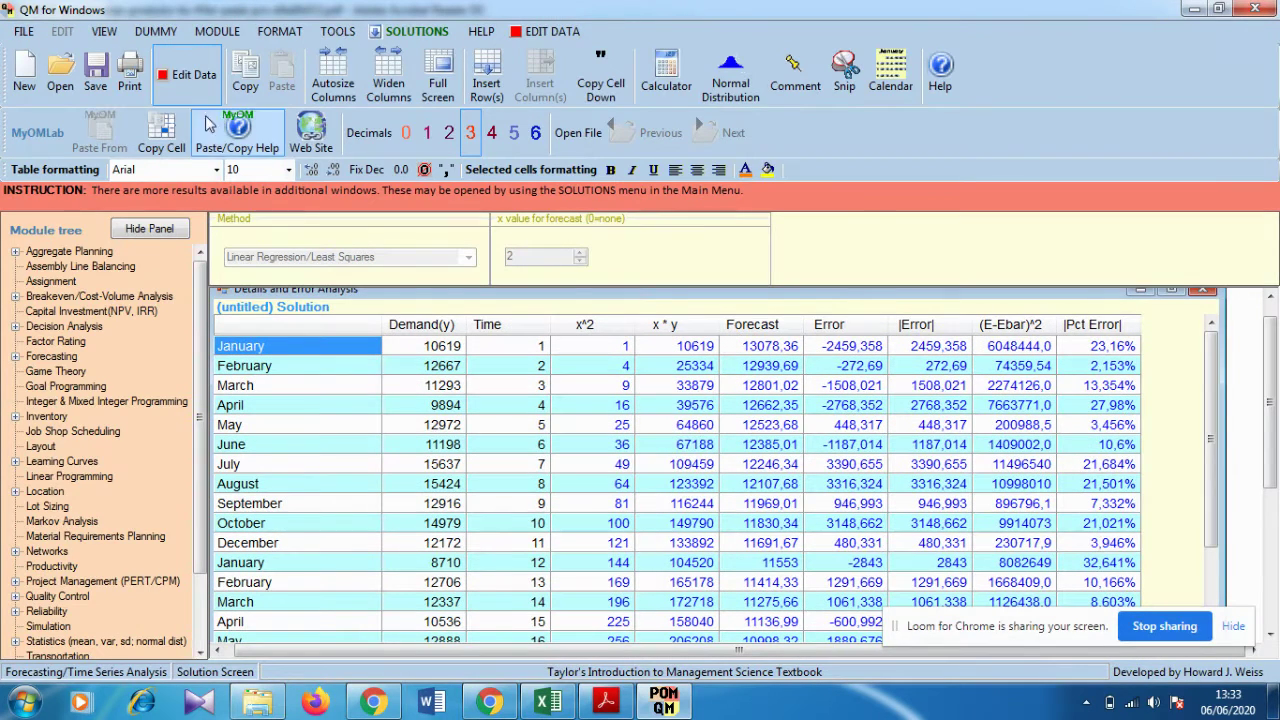
# Return to the data, change the method to Mult. Seasonal Method/Determine seasonal indexes and solve the problem, dismissing the save dialog
pyautogui.click(193, 75)
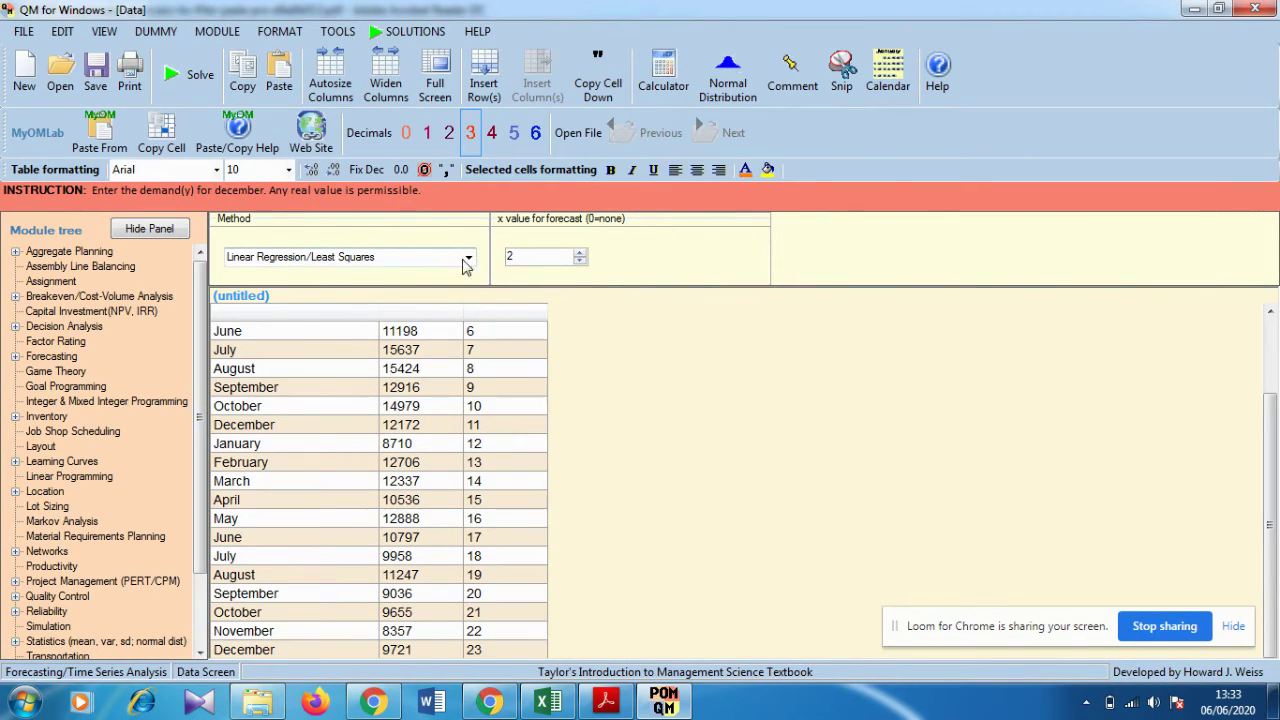
pyautogui.click(468, 257)
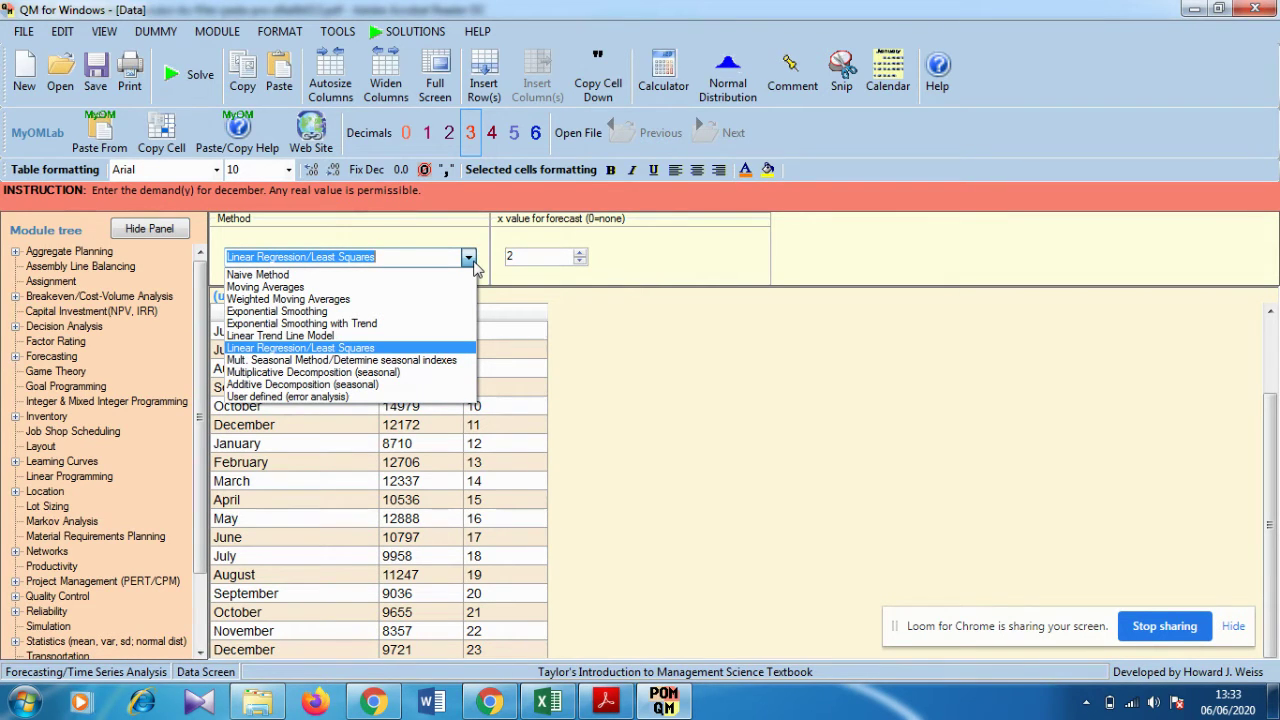
pyautogui.click(406, 360)
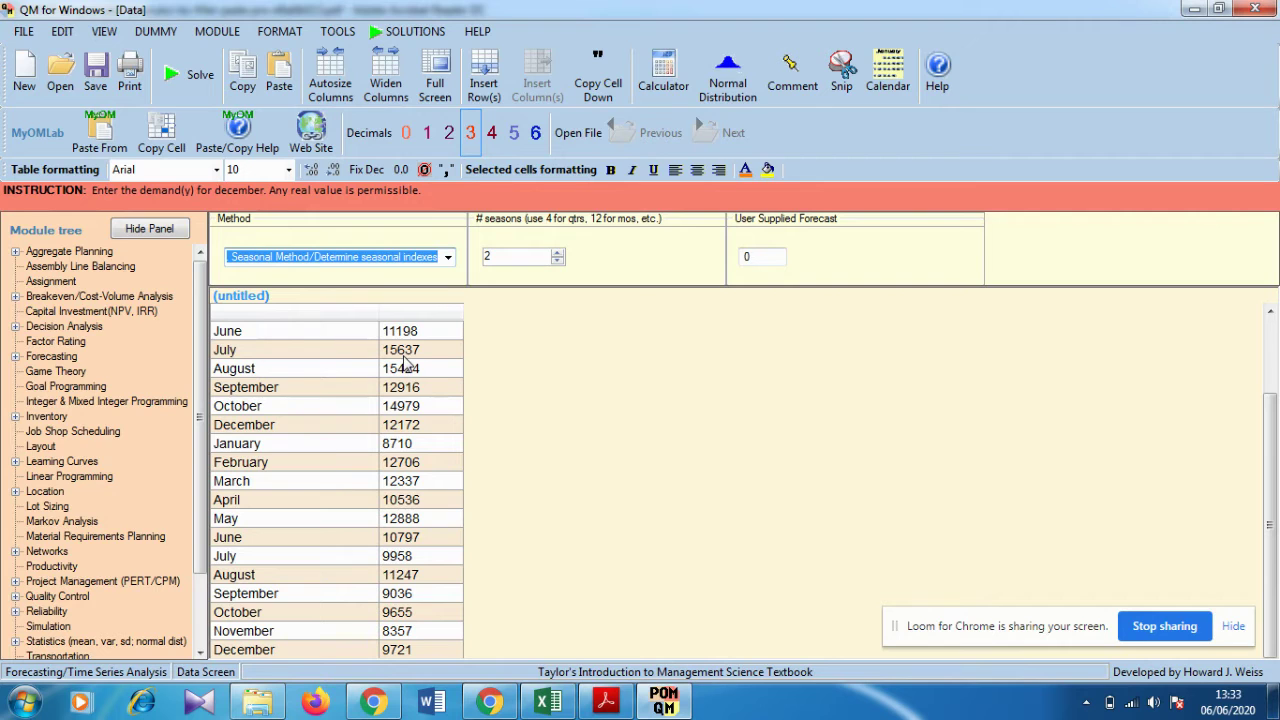
pyautogui.click(177, 79)
pyautogui.hotkey('ctrl', 's')
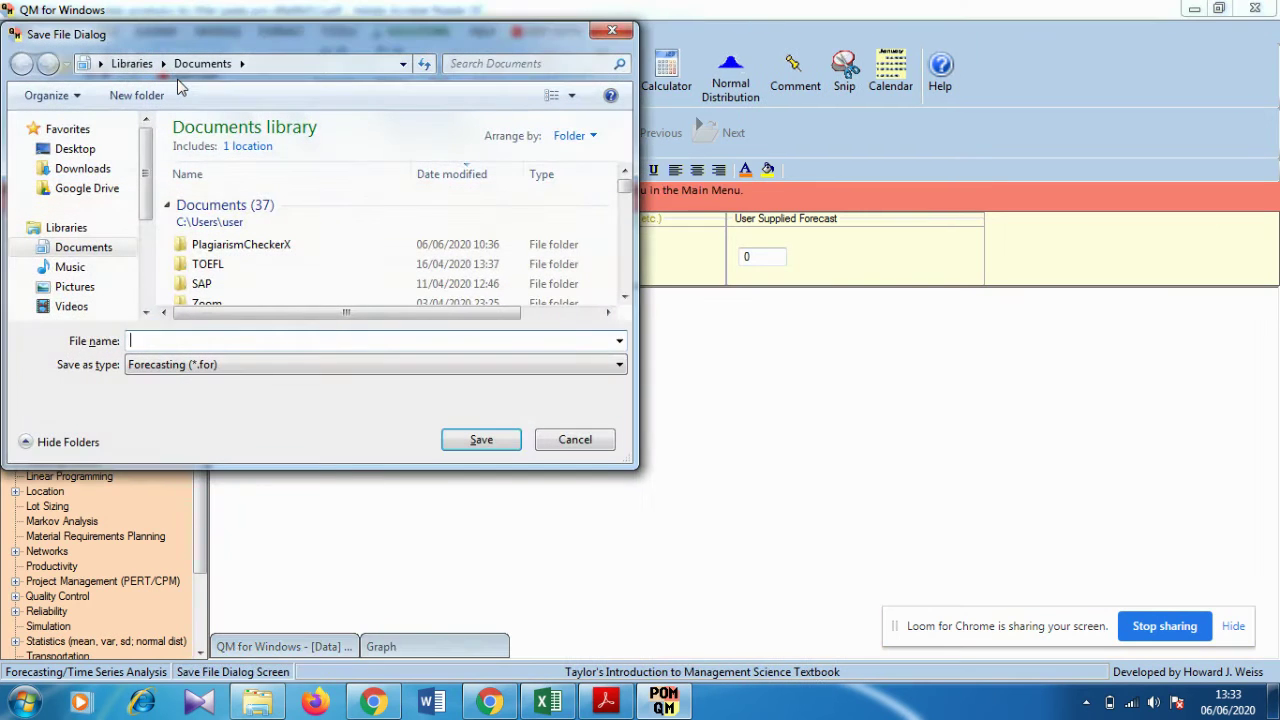
pyautogui.click(568, 442)
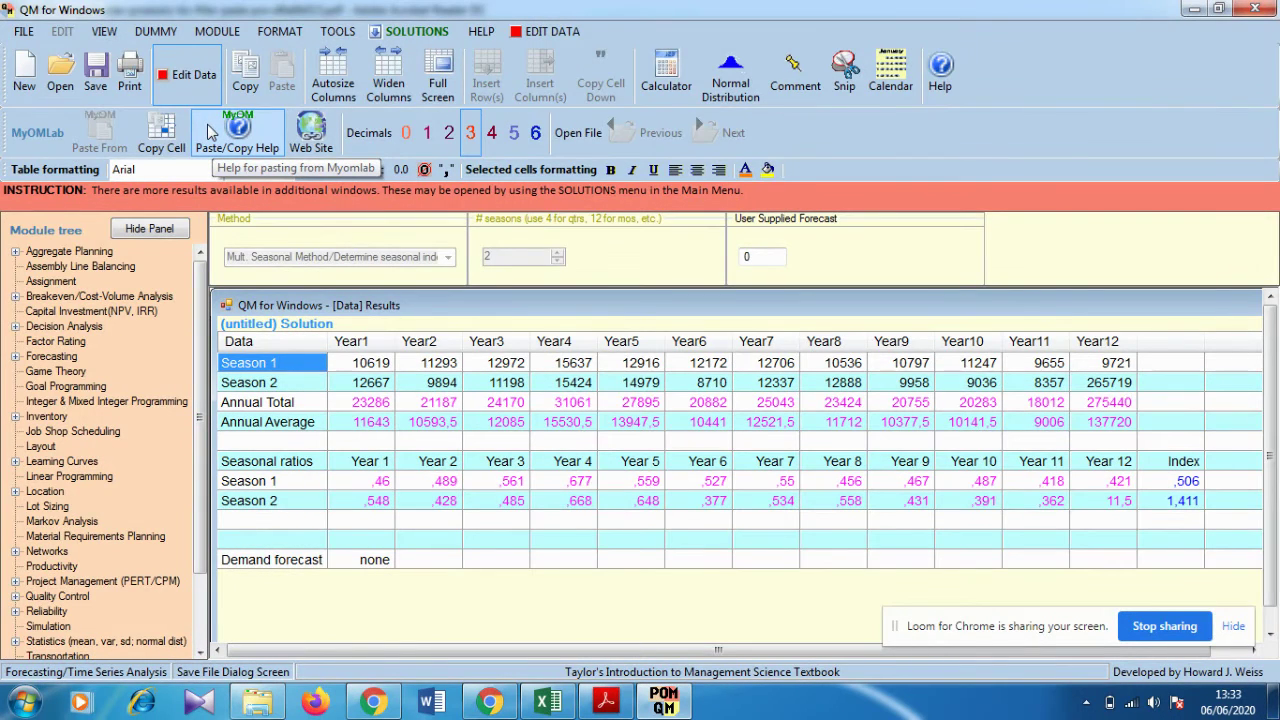
# Return to the data, set the number of seasons to 4 and solve the problem
pyautogui.click(184, 81)
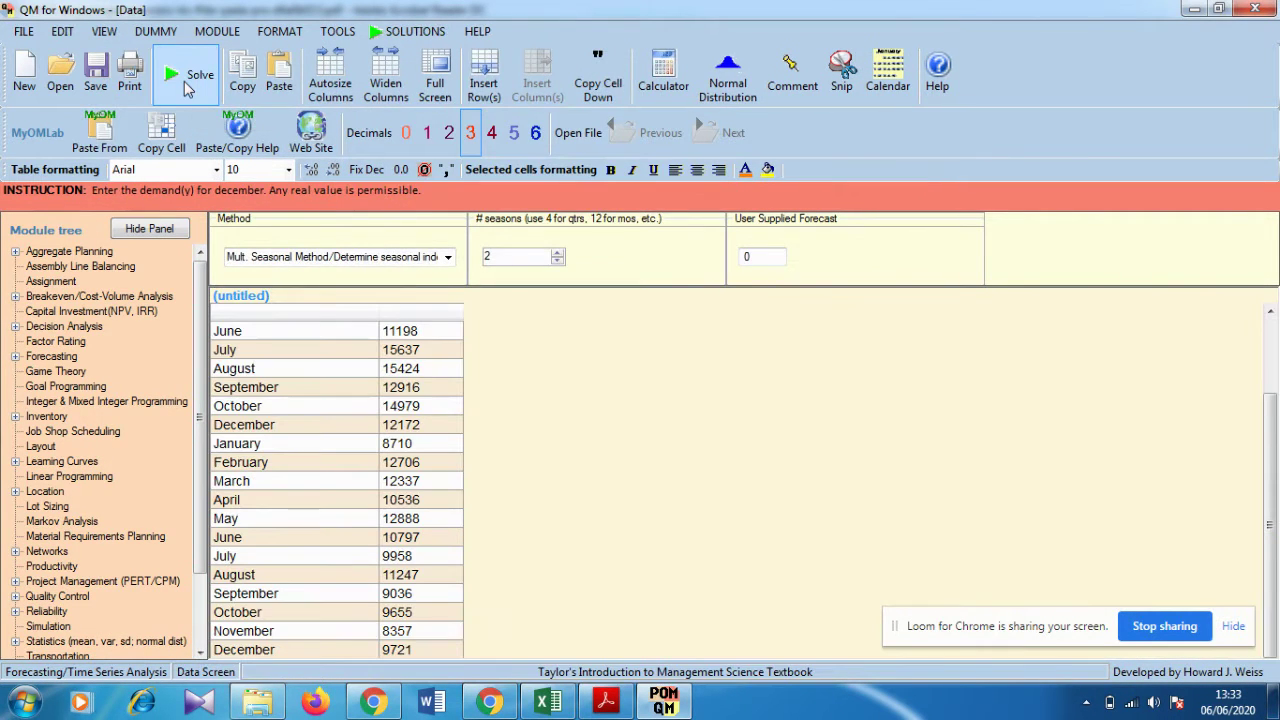
pyautogui.click(556, 261)
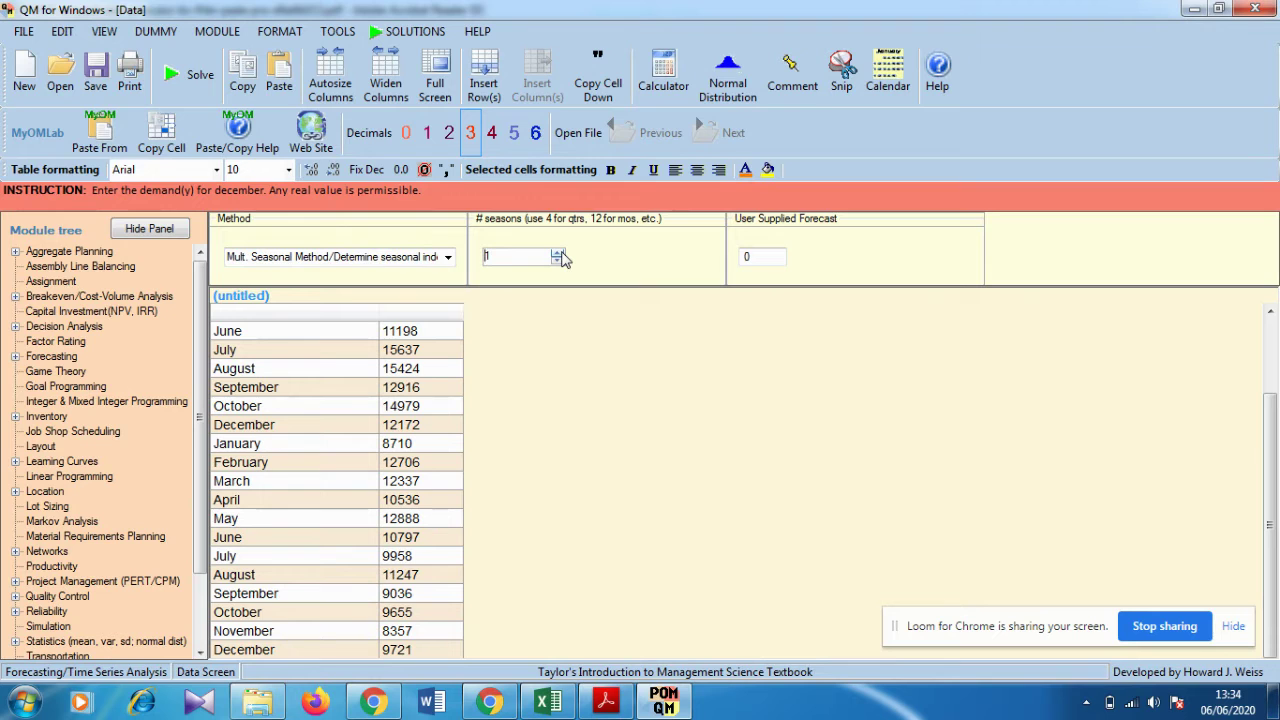
pyautogui.click(558, 254)
pyautogui.click(186, 74)
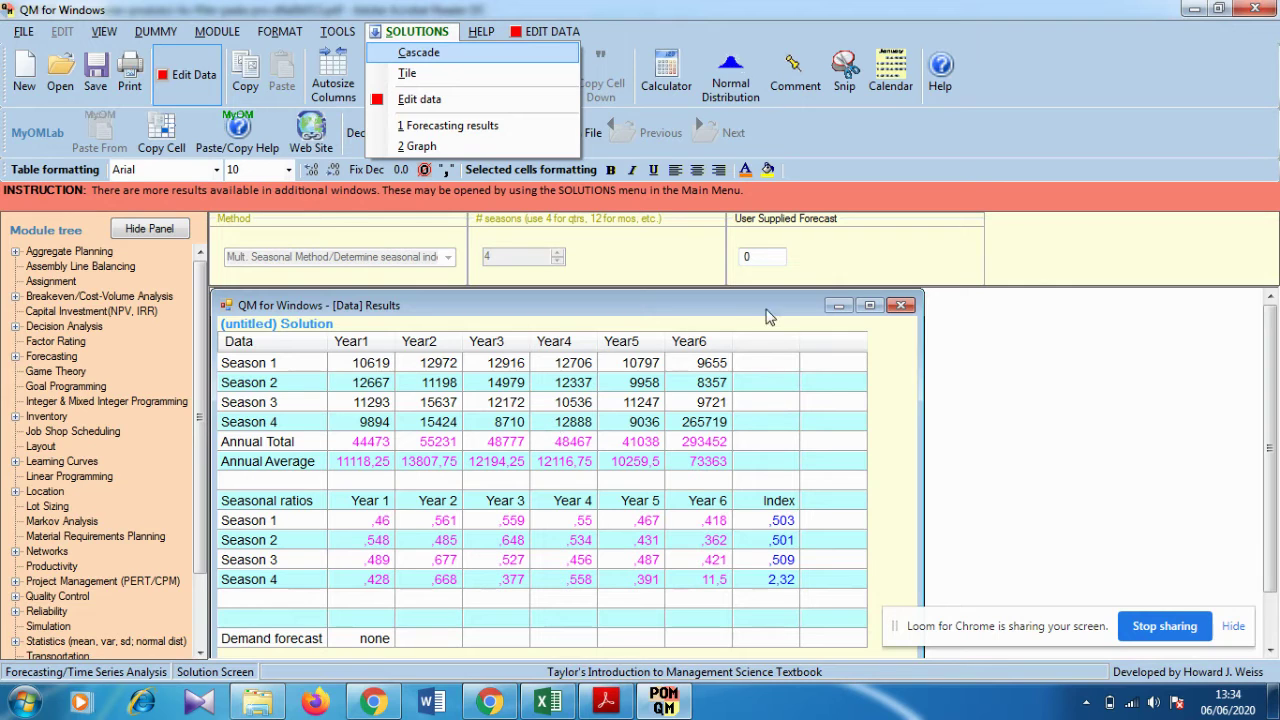
# Review the four-season results, solve the problem again and close the results window to view the demand graph
pyautogui.click(830, 298)
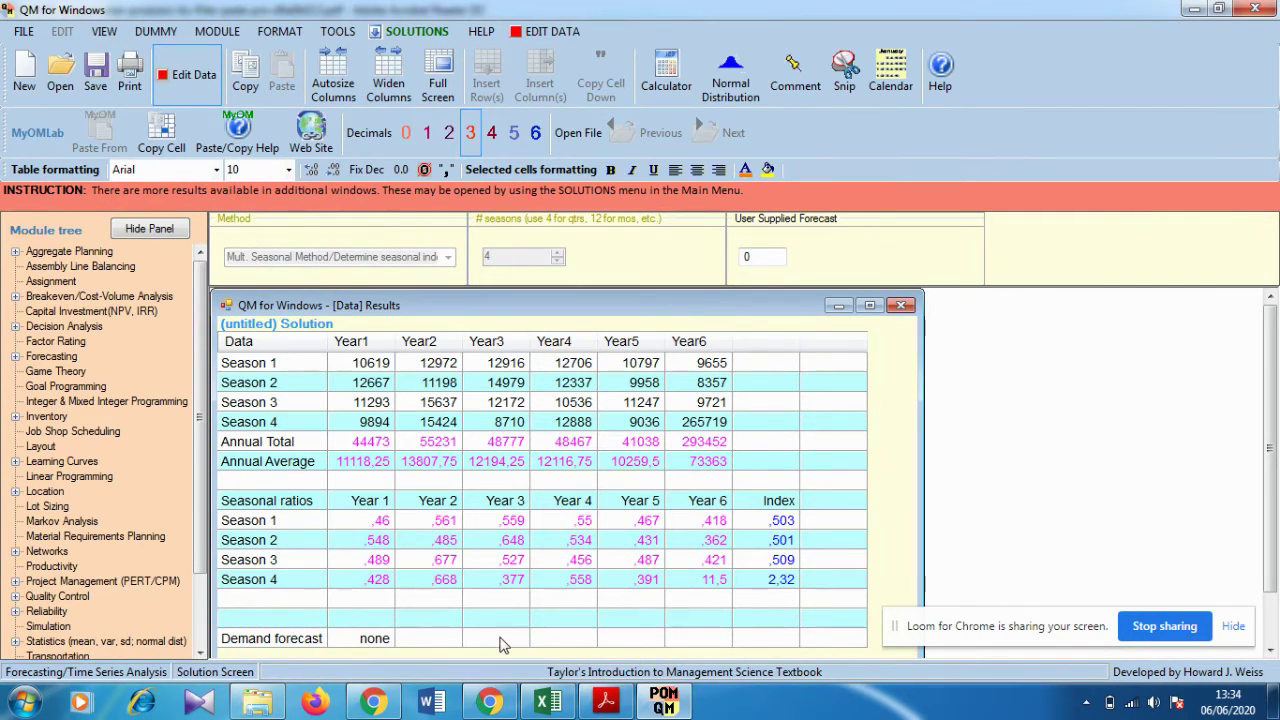
pyautogui.click(840, 306)
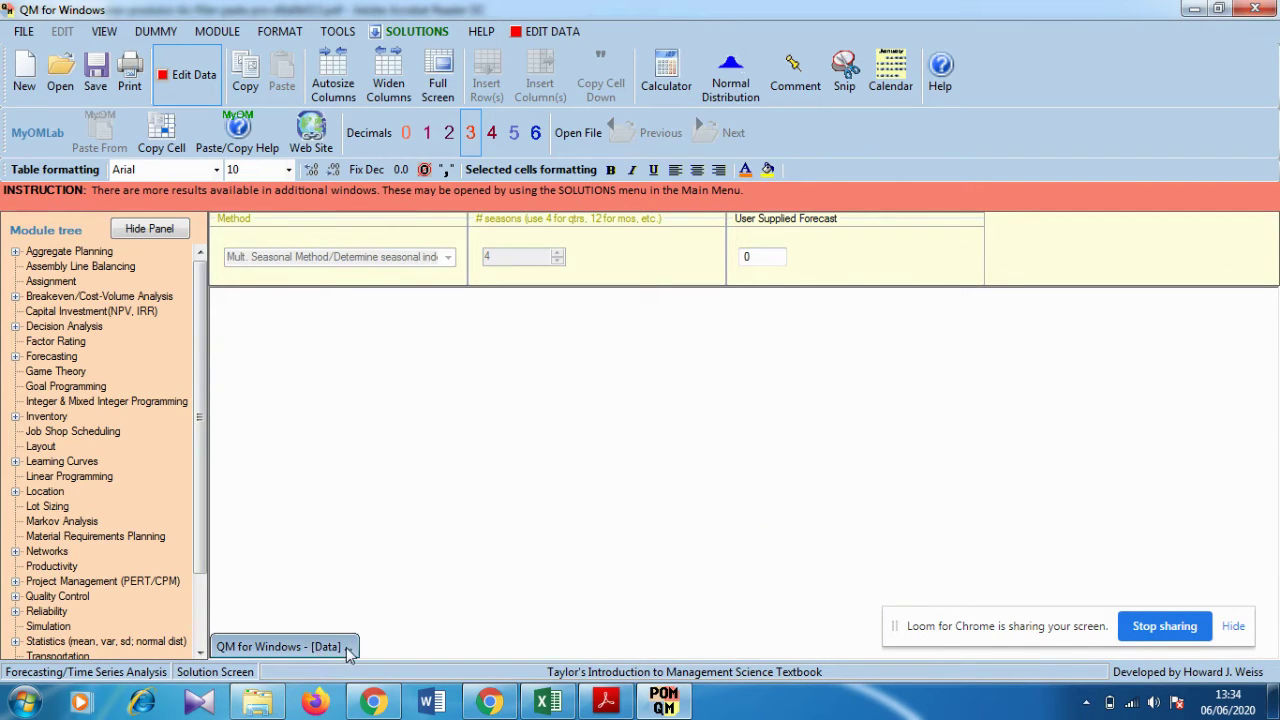
pyautogui.click(189, 77)
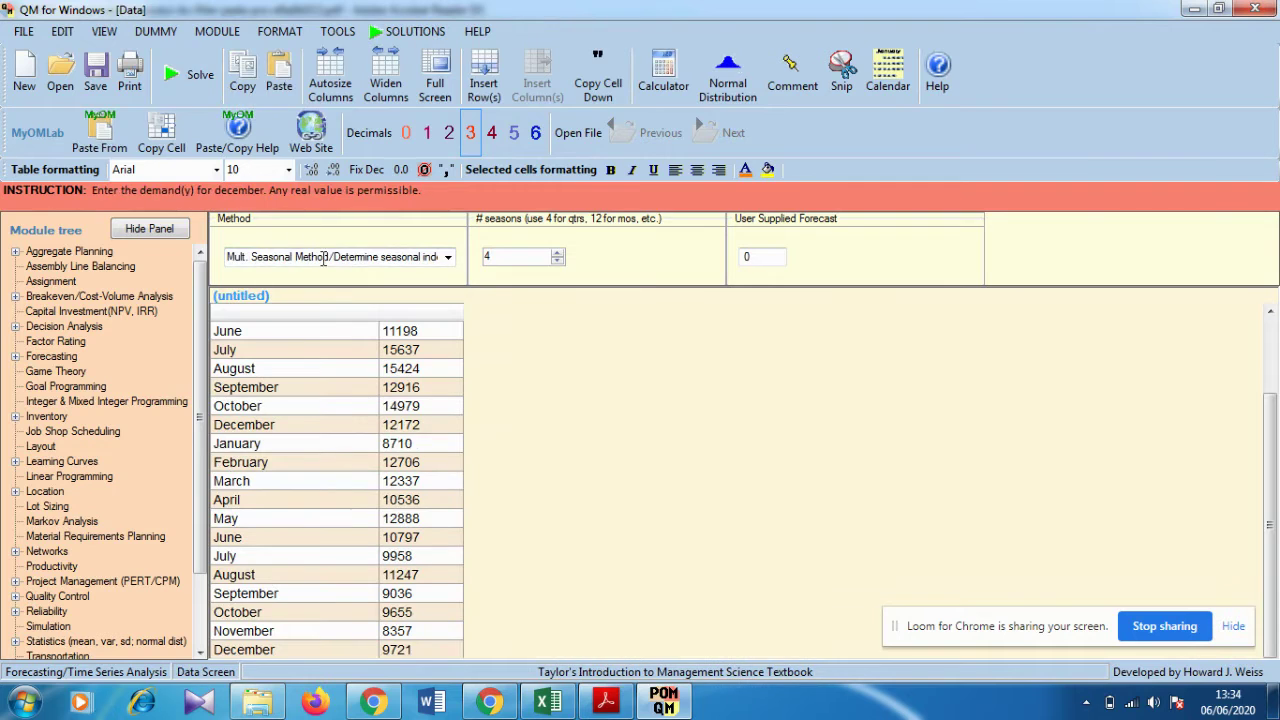
pyautogui.click(198, 82)
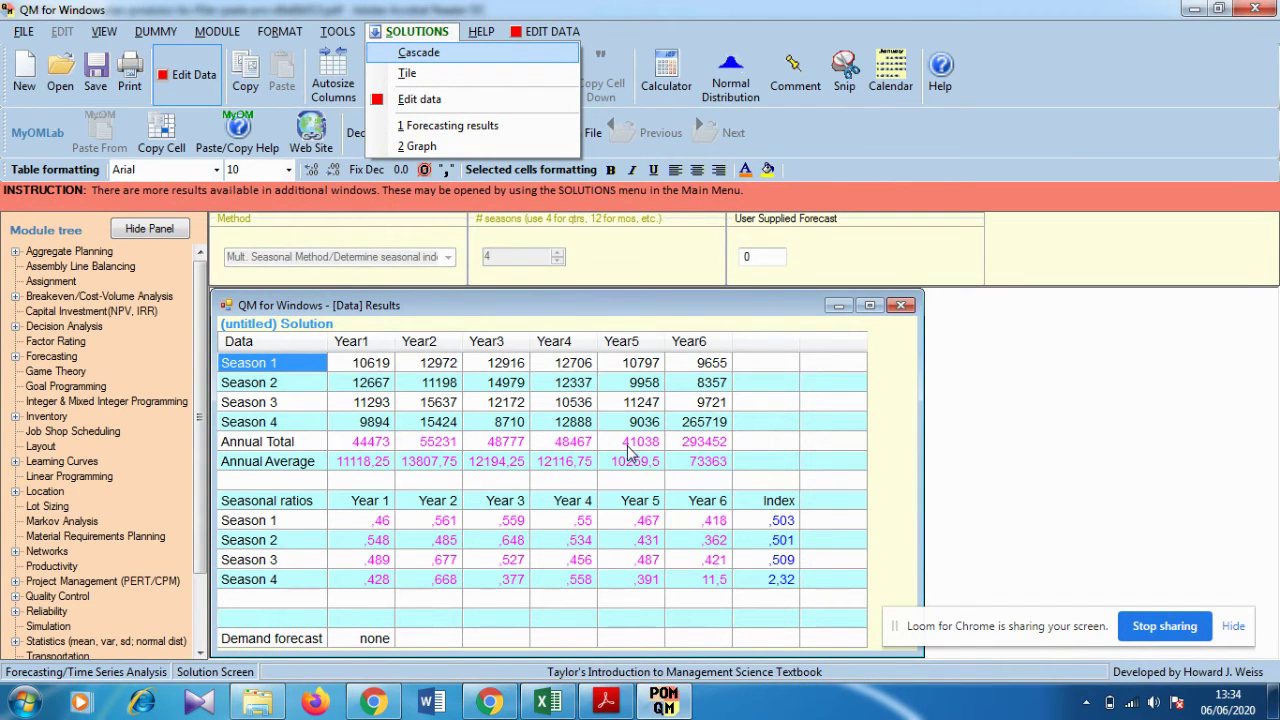
pyautogui.click(901, 305)
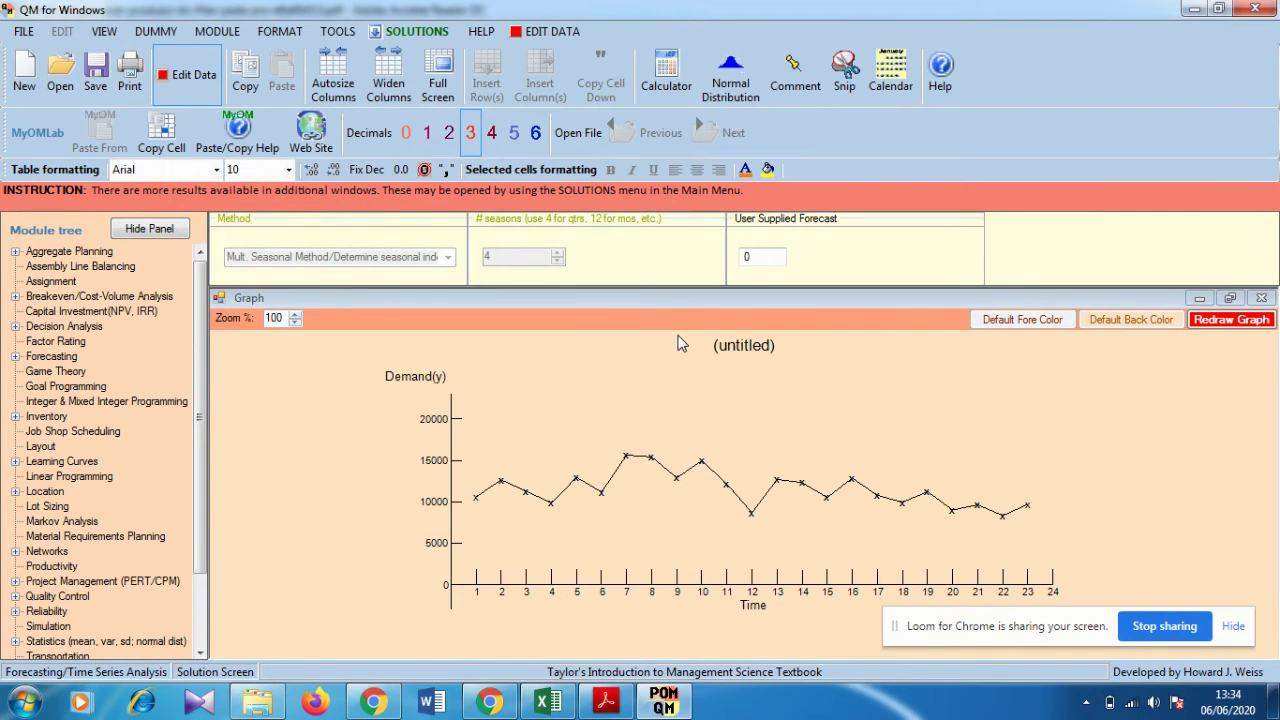
# Return to the data, change the method to Multiplicative Decomposition (seasonal), solve the problem and open the Details and Error Analysis
pyautogui.click(184, 82)
pyautogui.click(447, 257)
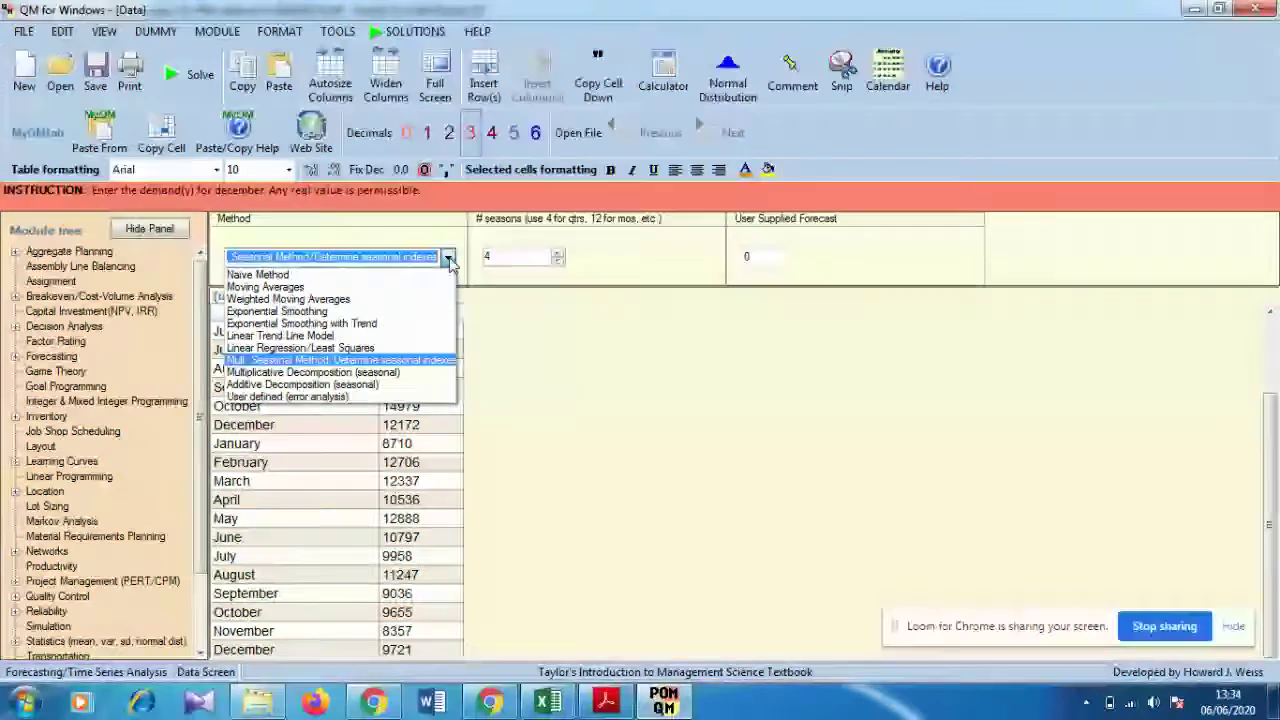
pyautogui.click(415, 372)
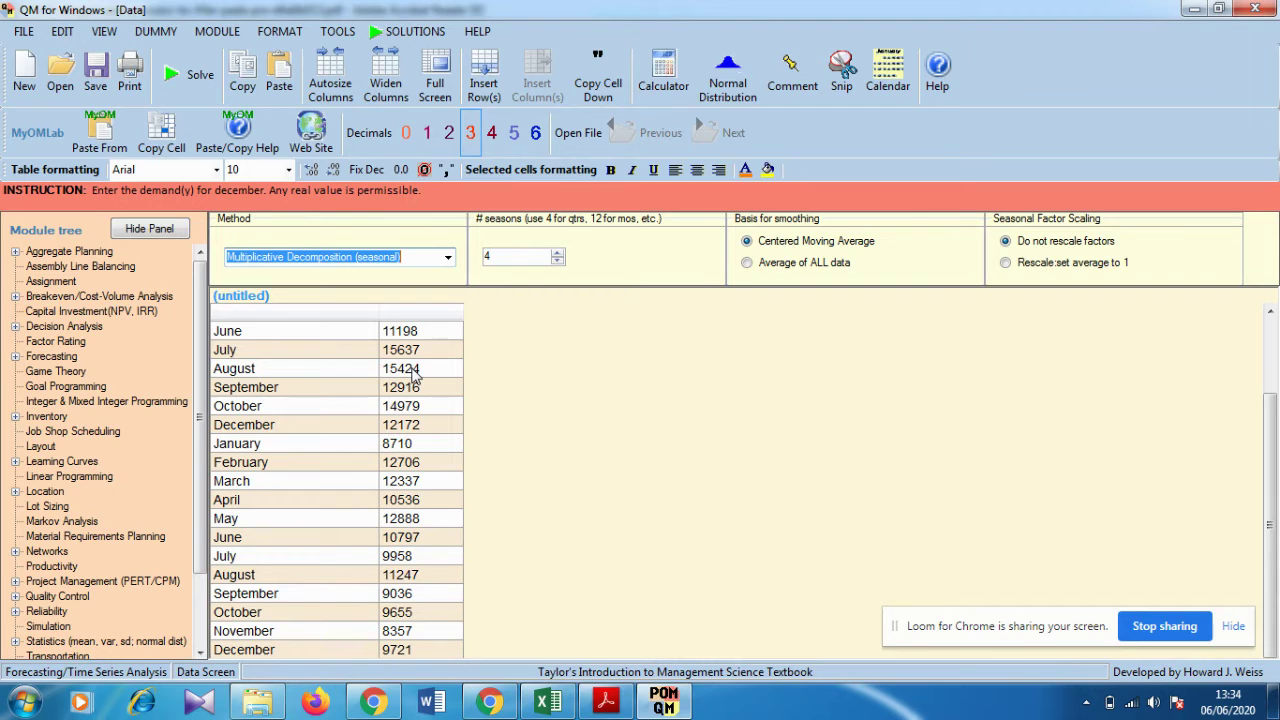
pyautogui.click(186, 75)
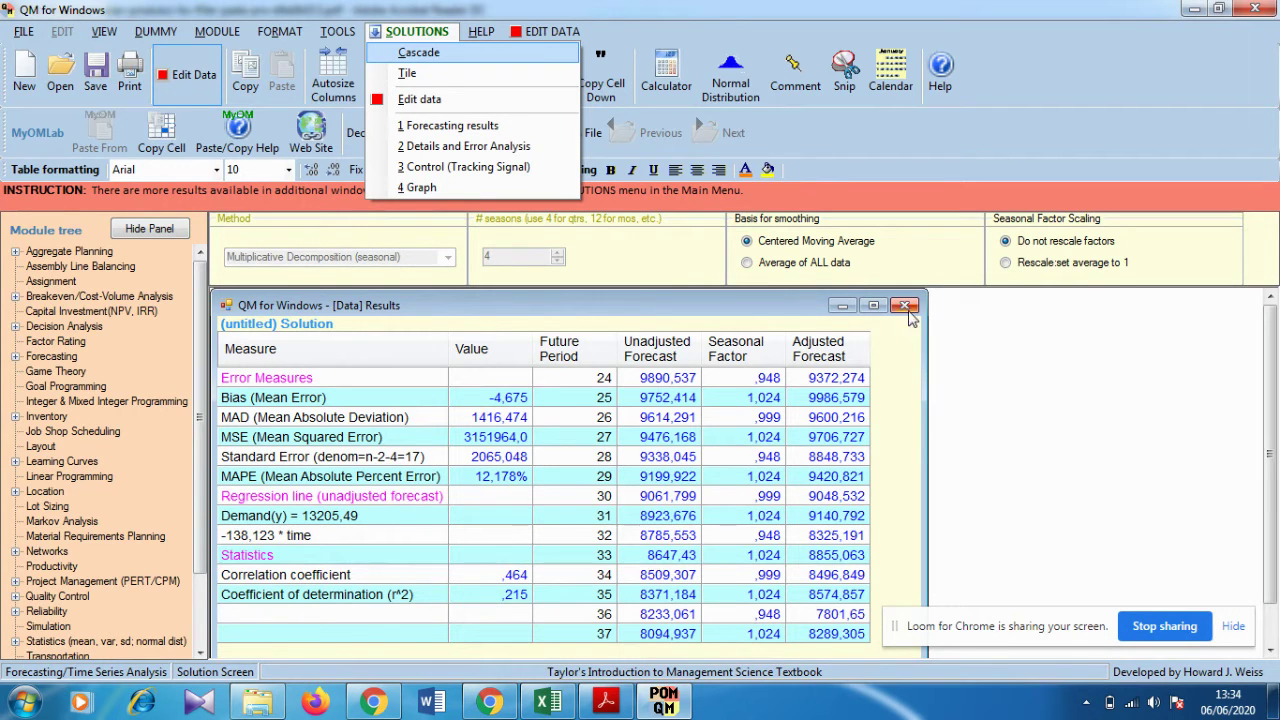
pyautogui.press('2')
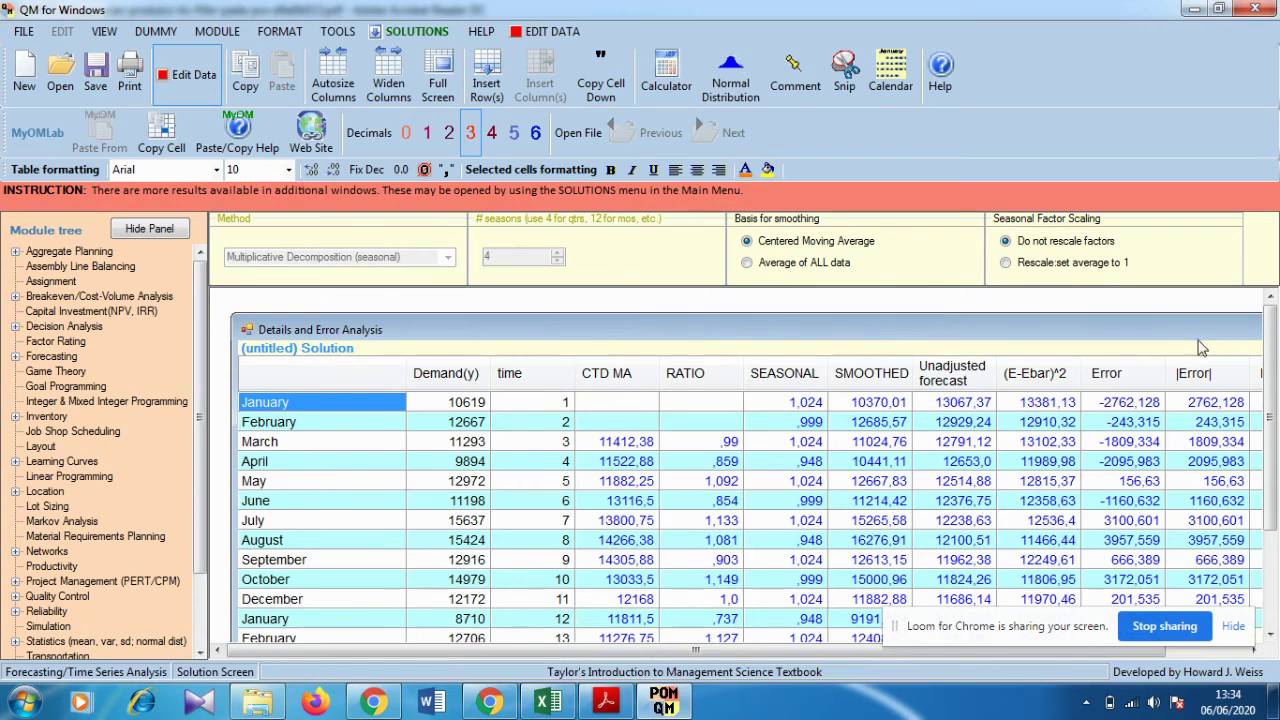
# Return to the data, change the method to Additive Decomposition (seasonal) and solve the problem
pyautogui.click(195, 80)
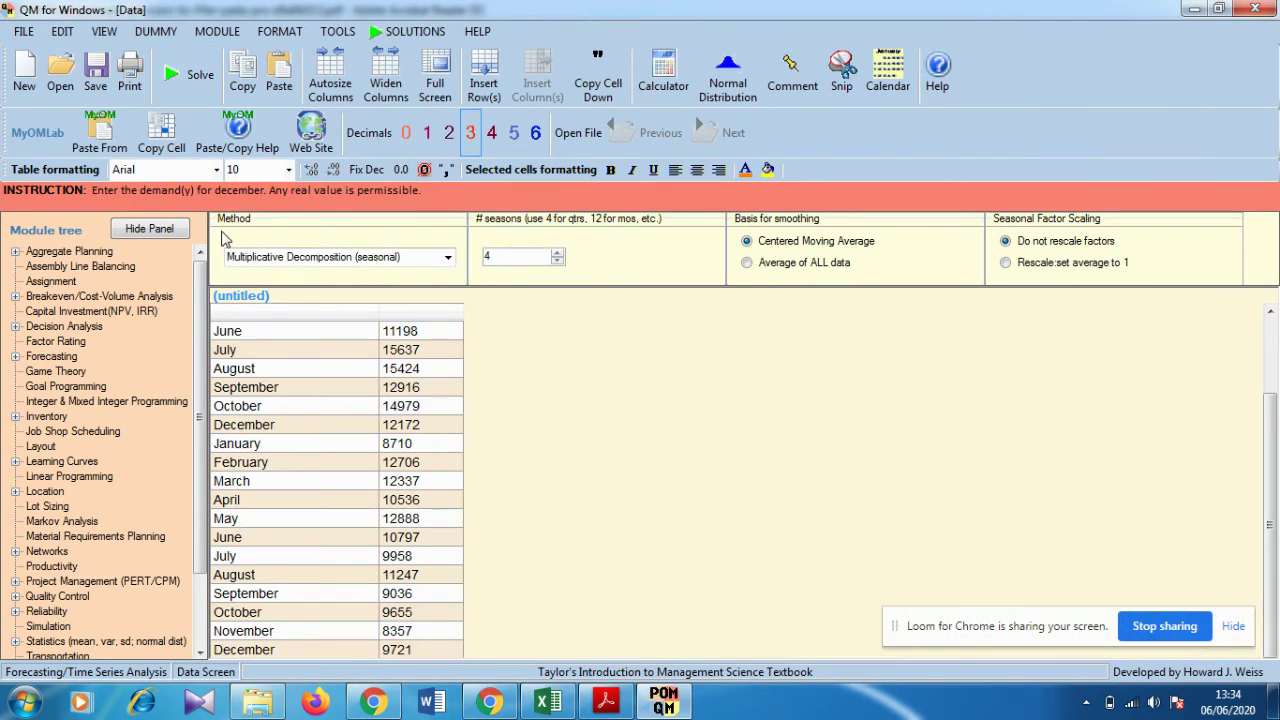
pyautogui.click(435, 258)
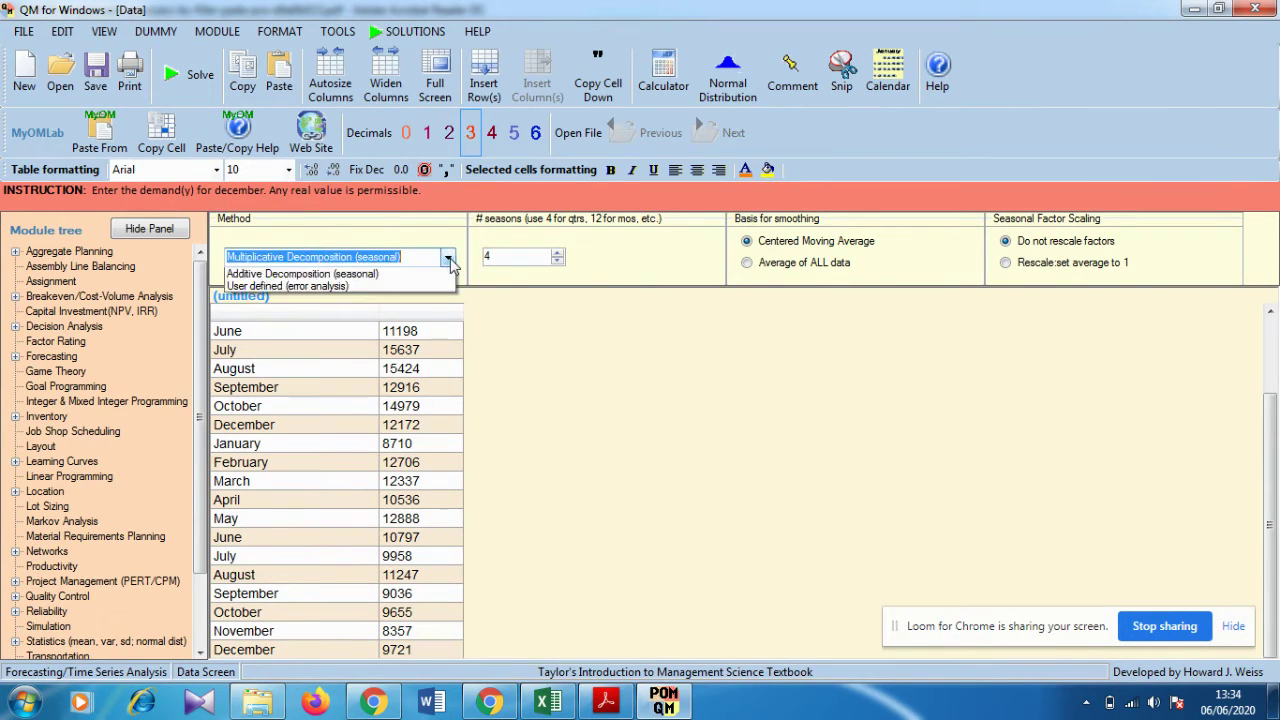
pyautogui.click(390, 385)
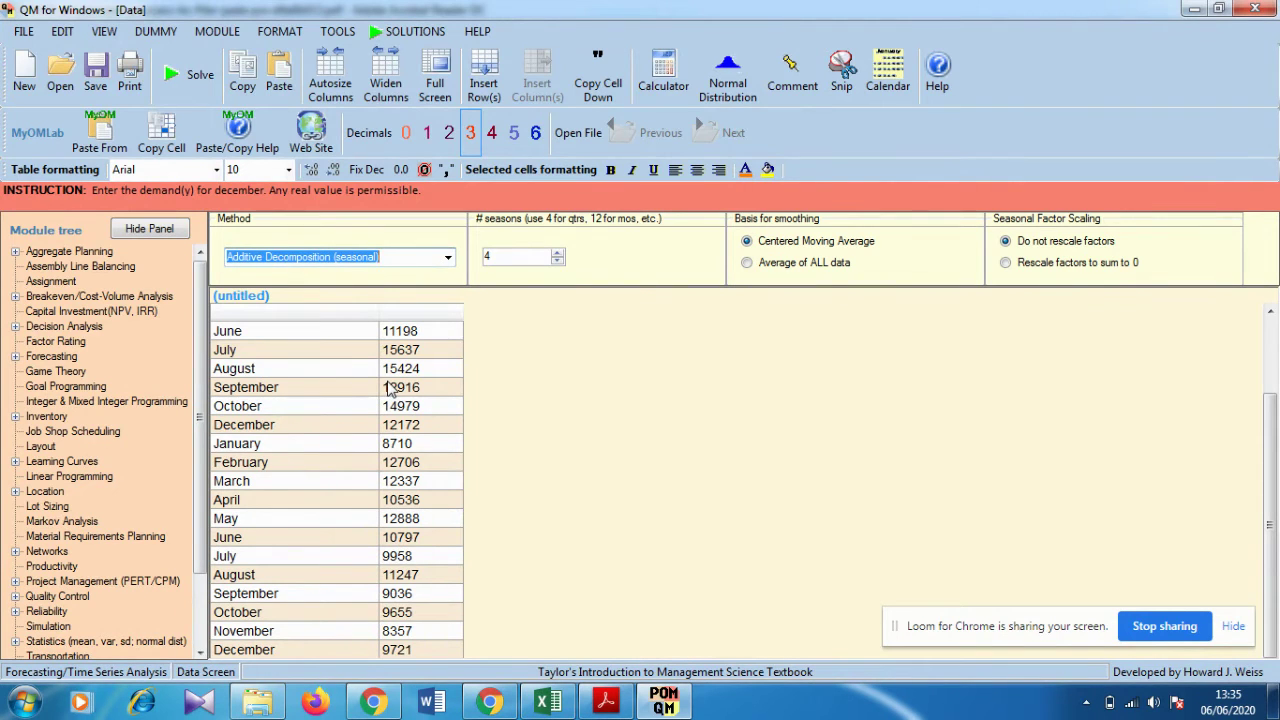
pyautogui.click(190, 75)
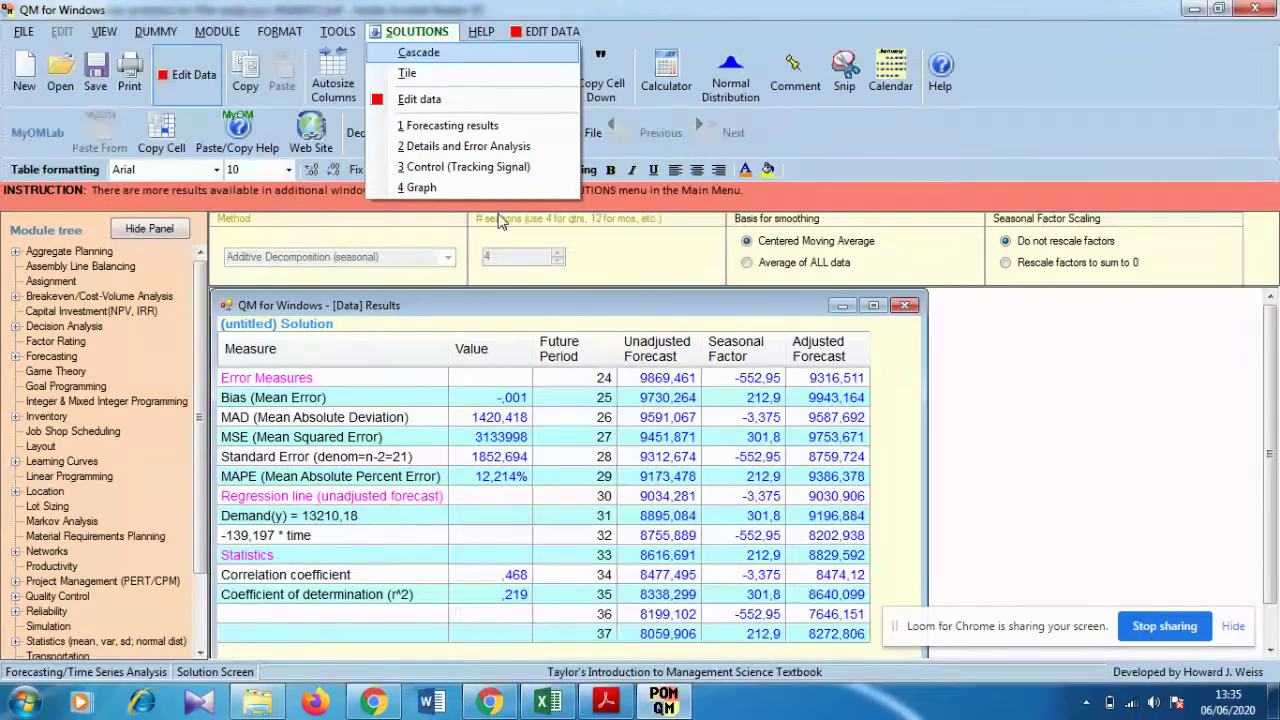
# Return to the data, change the method to Exponential Smoothing and solve the problem
pyautogui.click(418, 99)
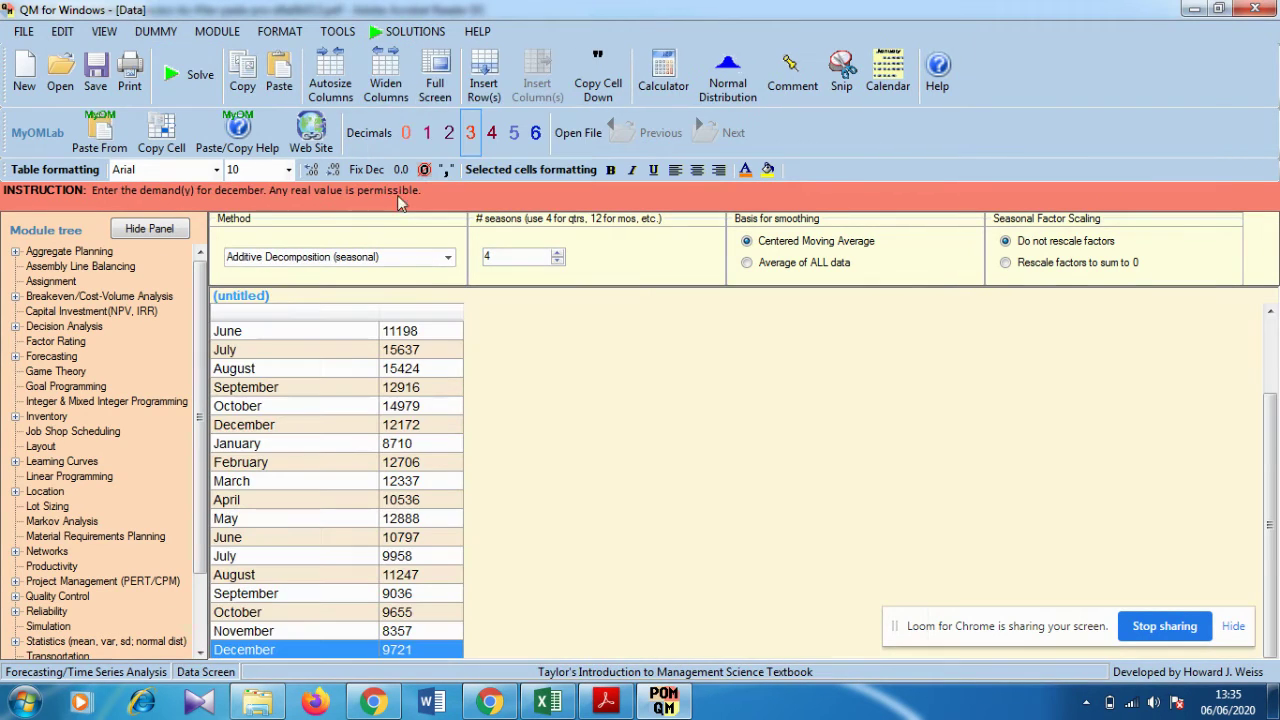
pyautogui.click(447, 257)
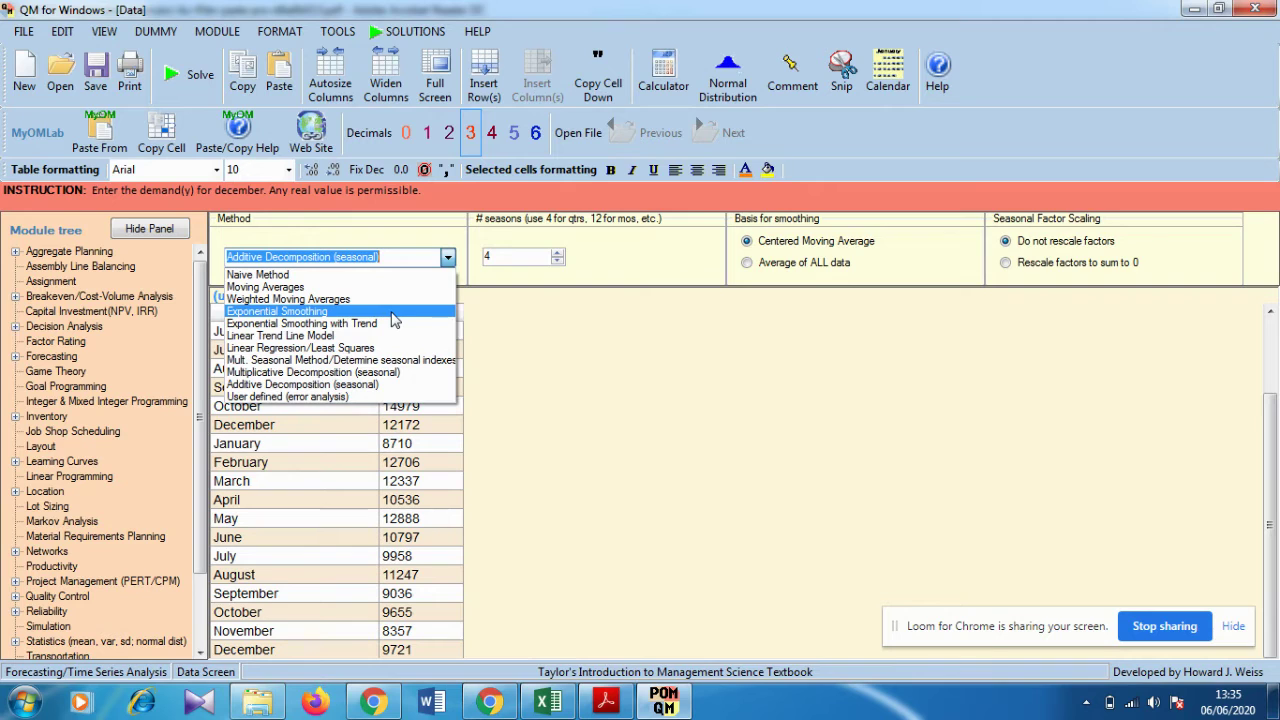
pyautogui.click(393, 312)
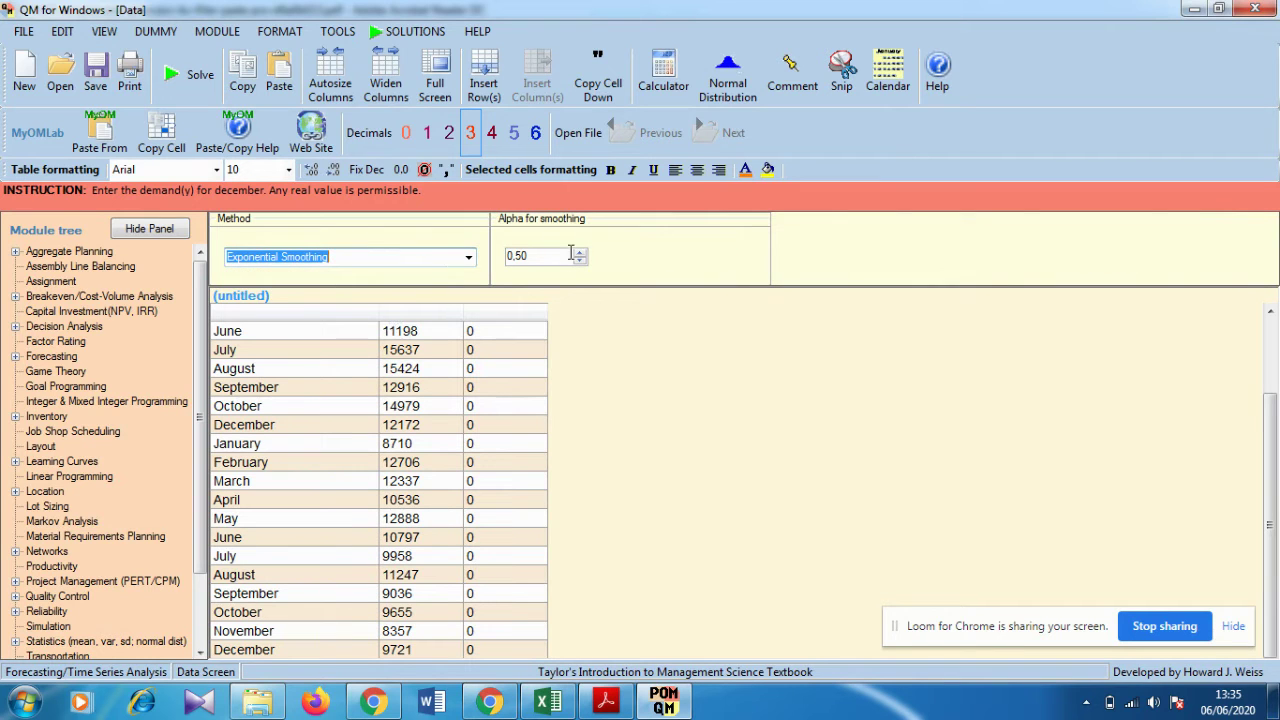
pyautogui.click(192, 80)
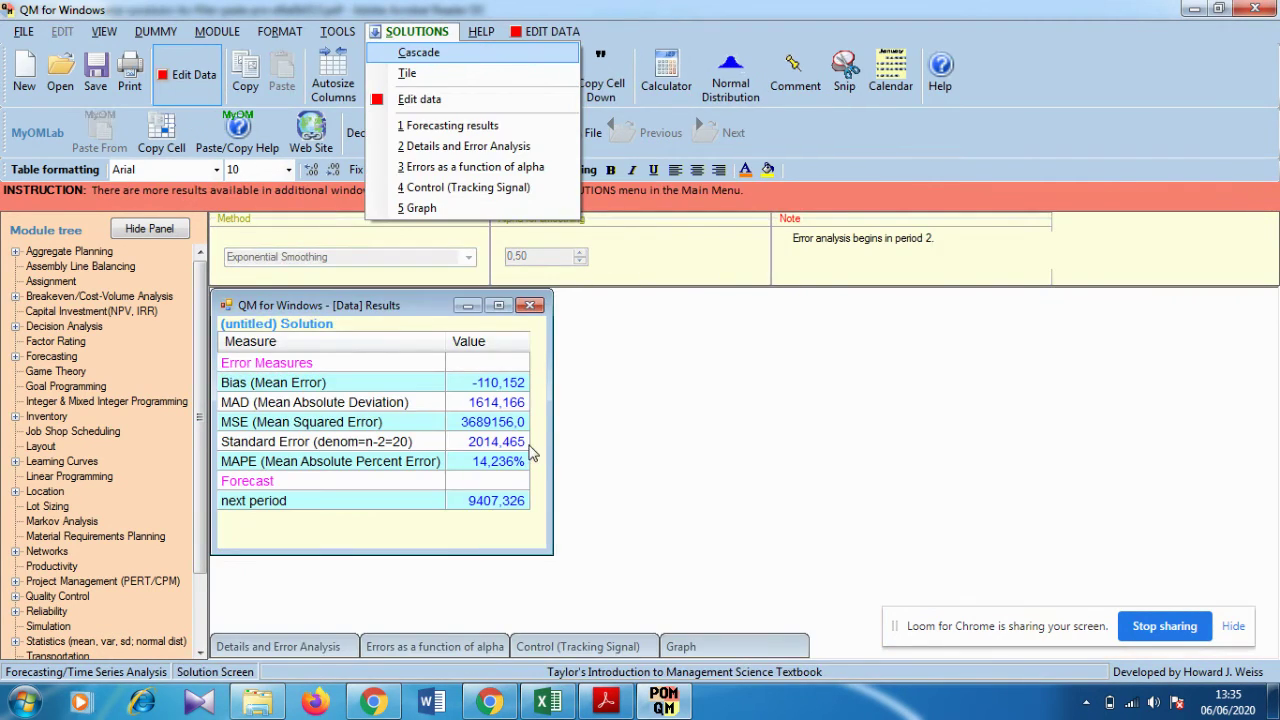
# Open the Details and Error Analysis for exponential smoothing and review the monthly forecasts and errors down to the totals
pyautogui.click(306, 648)
pyautogui.scroll(-1, 555, 485)
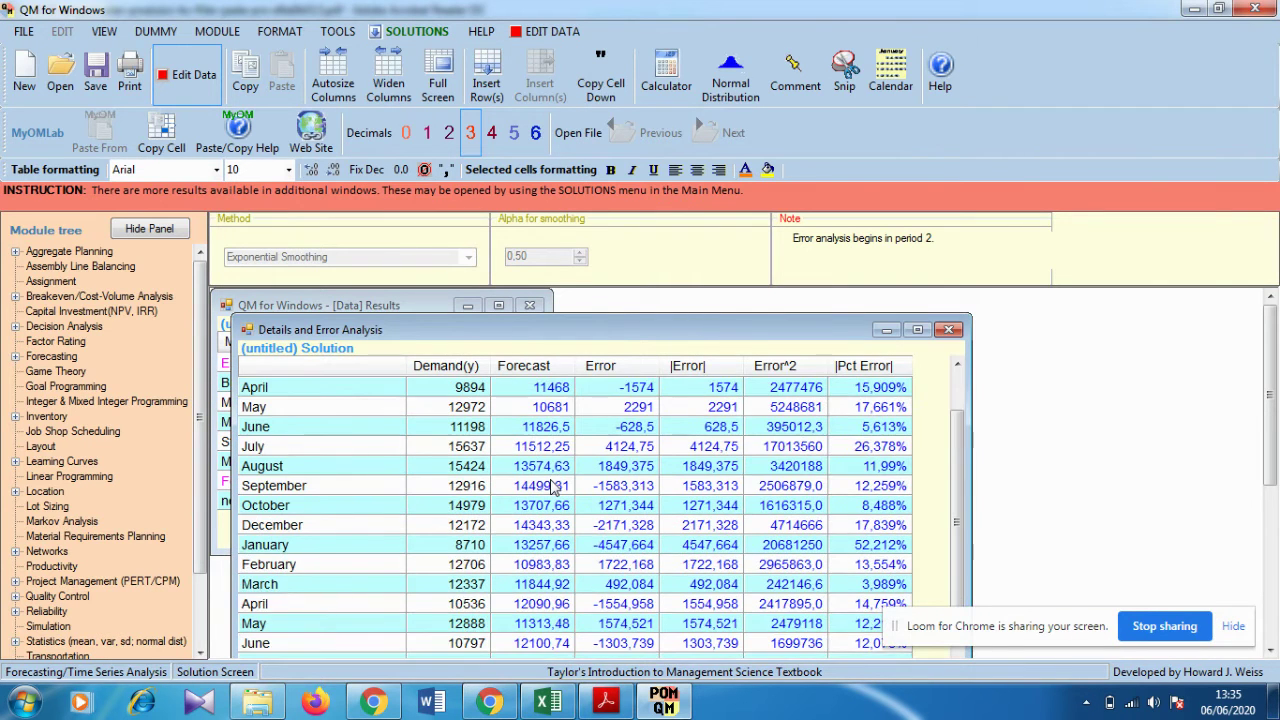
pyautogui.scroll(-3, 555, 485)
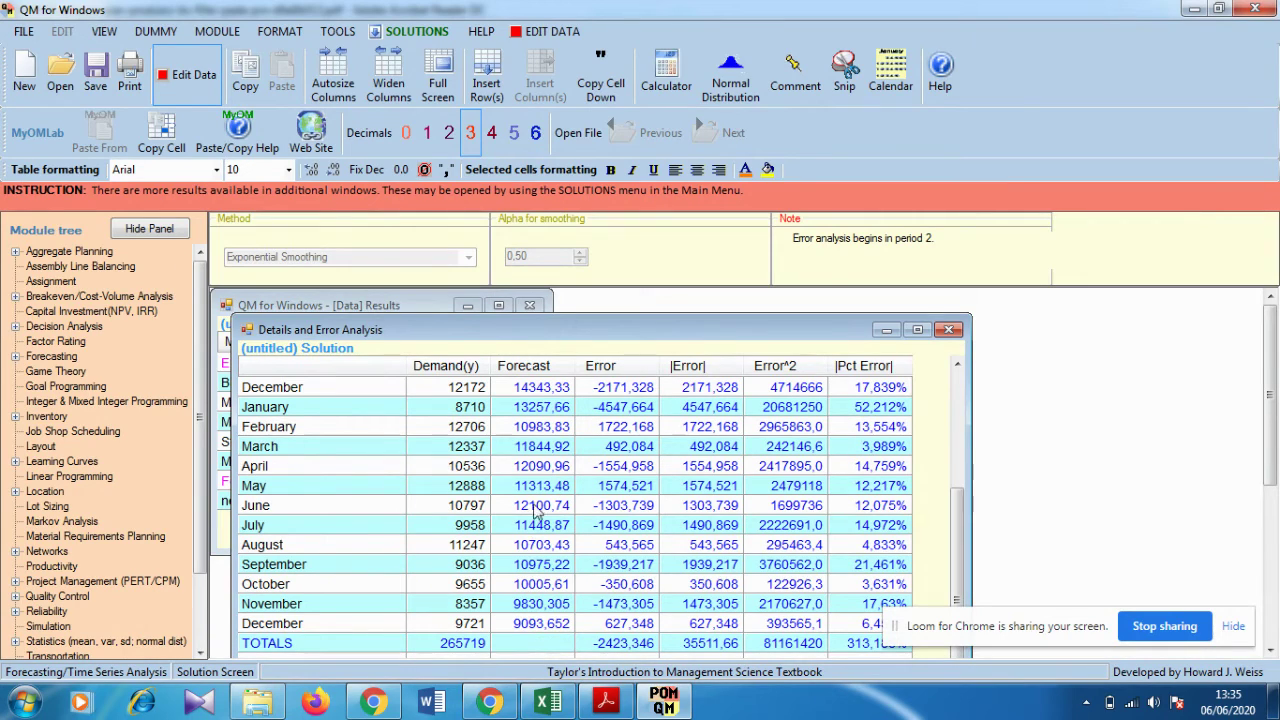
# Switch to the journal PDF in Adobe Acrobat Reader and review its data uniformity chart, sales table and forecasting section
pyautogui.click(605, 700)
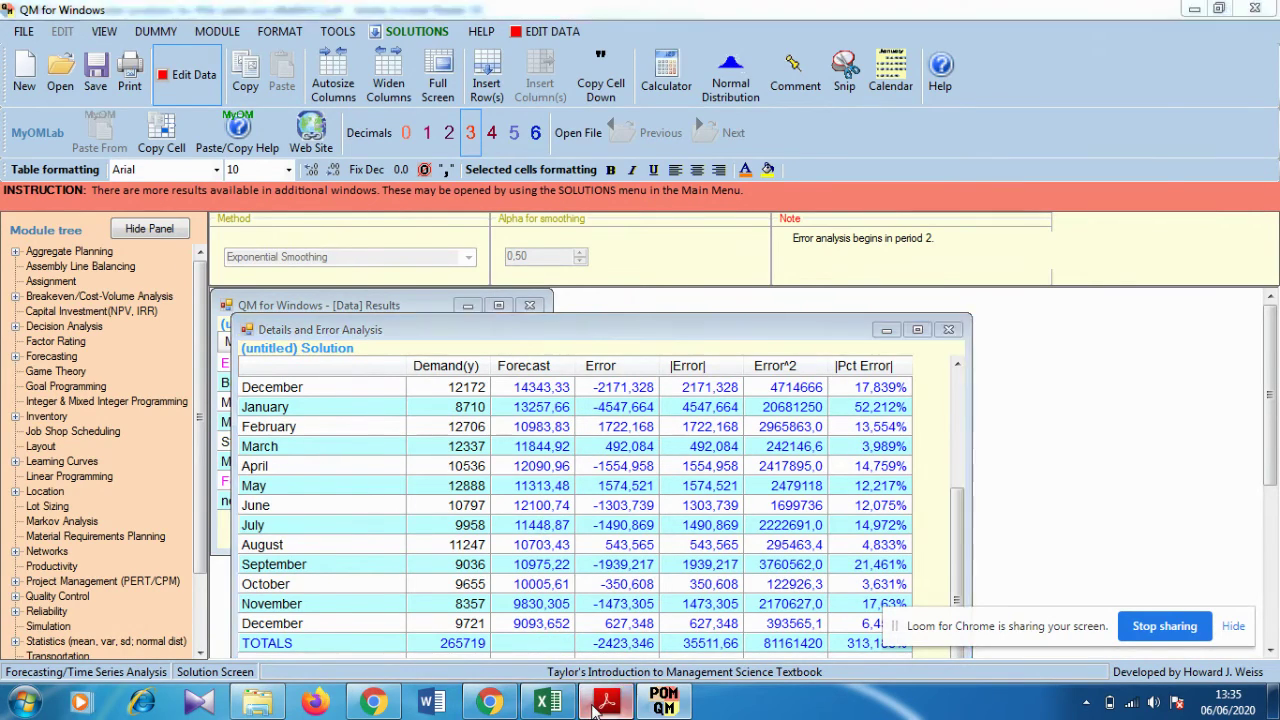
pyautogui.scroll(5, 693, 399)
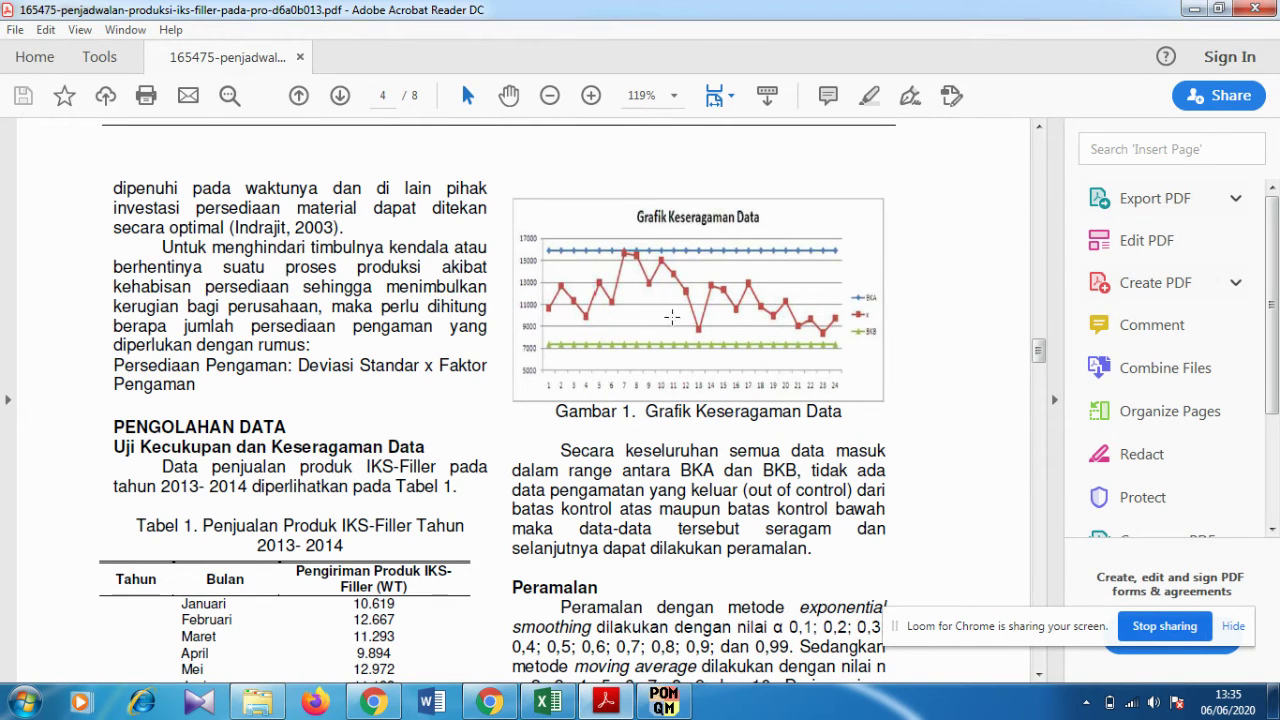
pyautogui.scroll(-5, 445, 430)
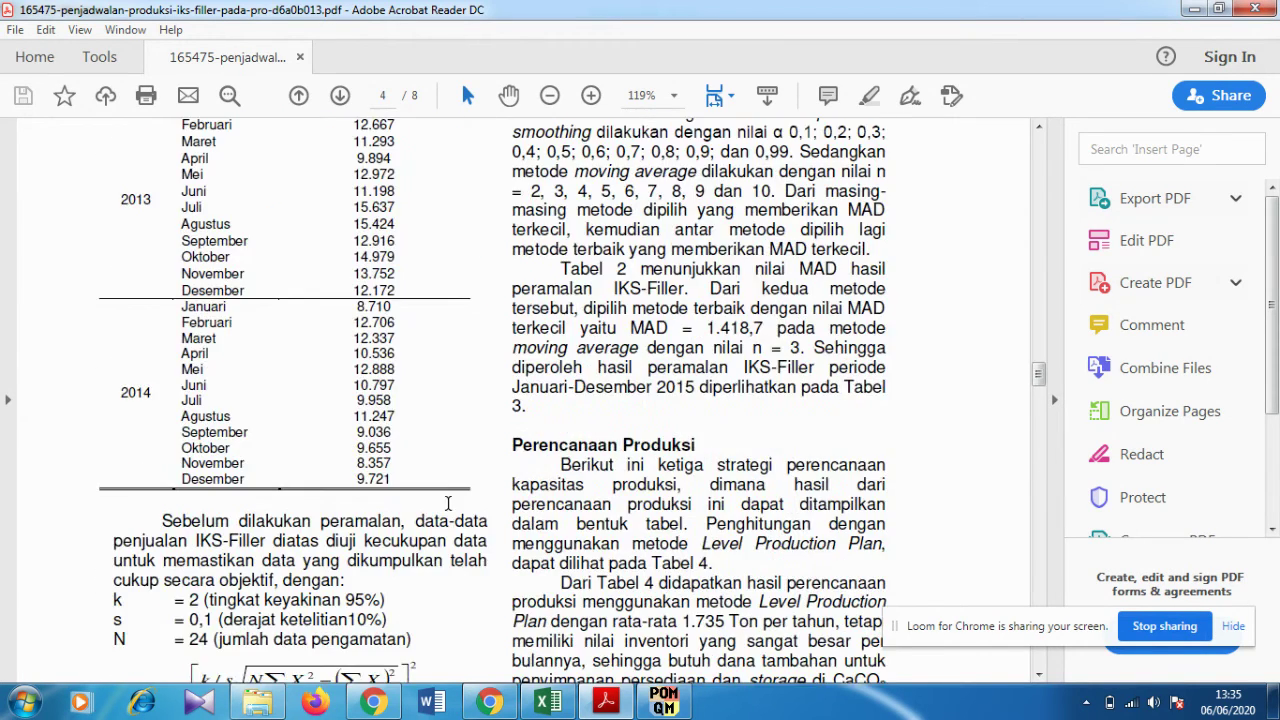
# Switch to peramalan.xlsx in Excel and review the MAD, MSE and MAPE comparison on the POM sheet
pyautogui.click(548, 704)
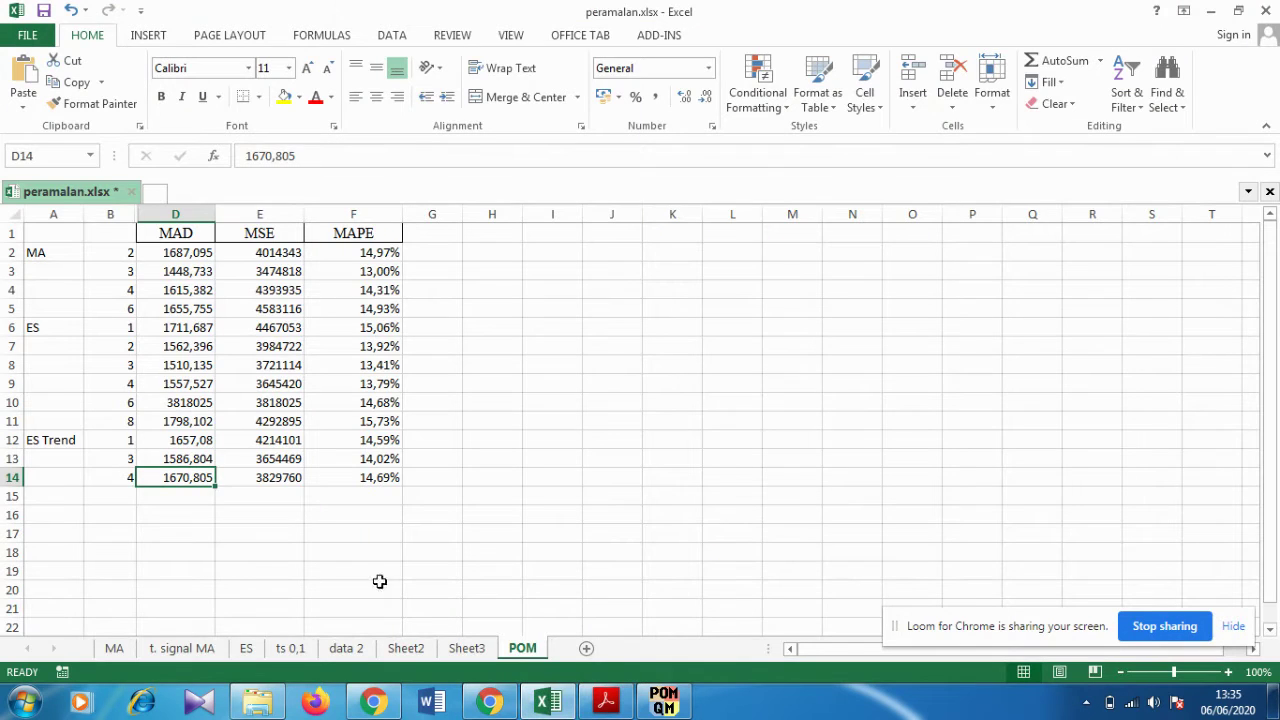
pyautogui.click(255, 532)
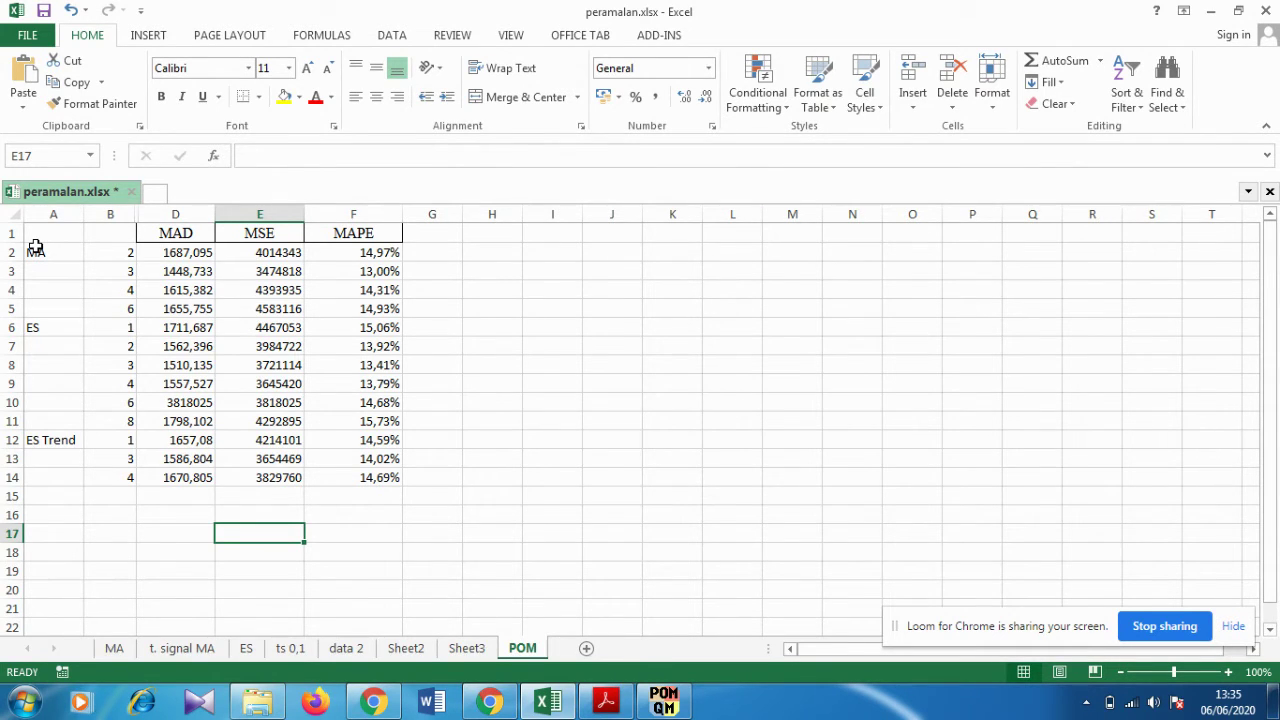
pyautogui.click(548, 703)
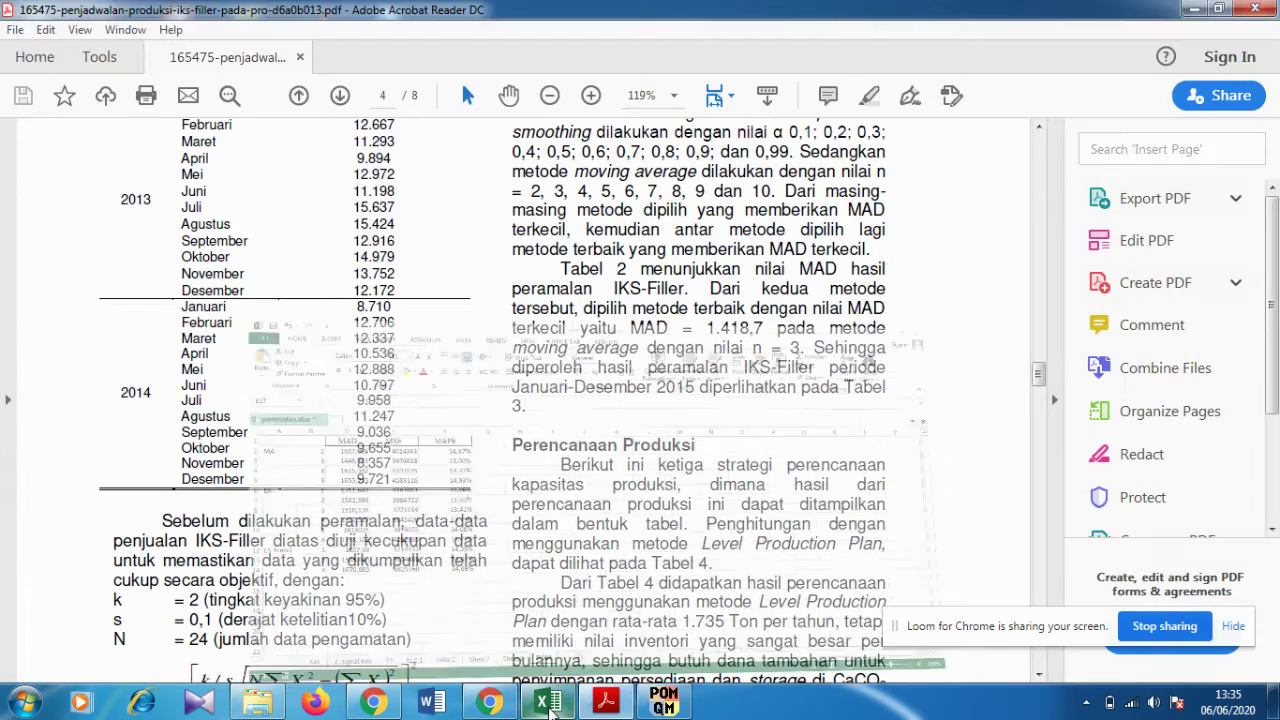
pyautogui.click(548, 703)
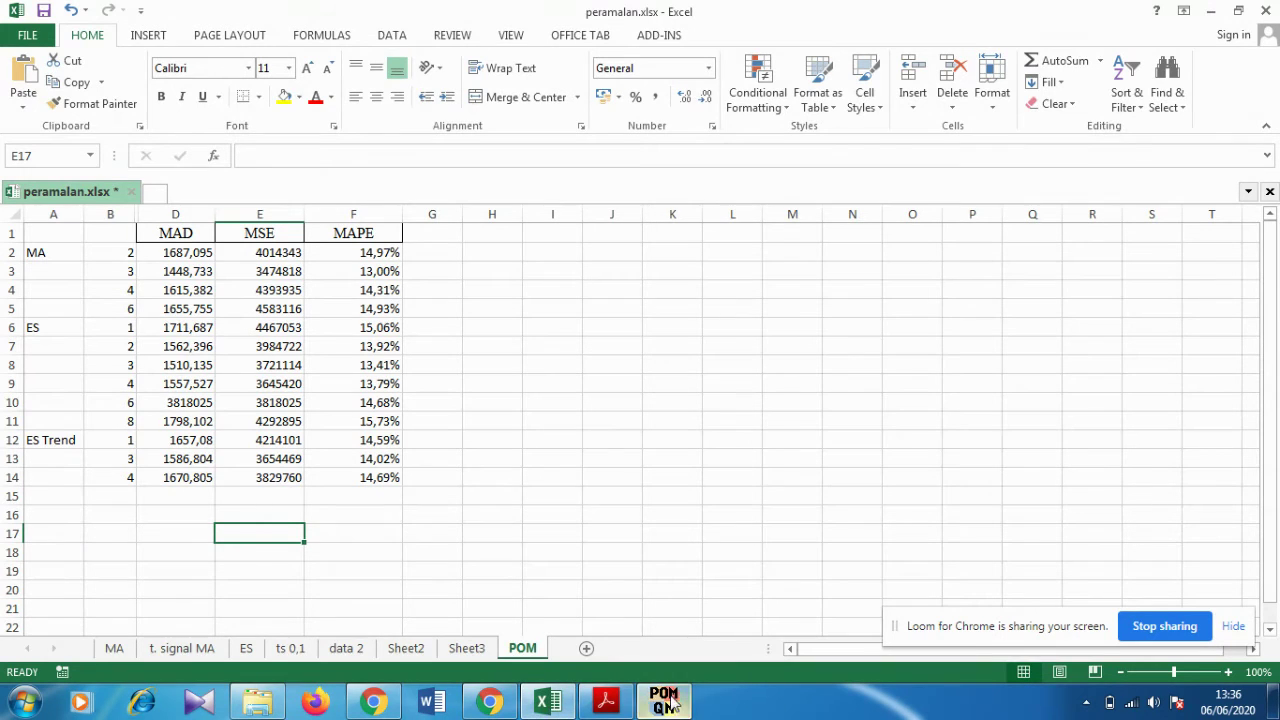
# Switch to Google Scholar in Chrome, search for "peramalan bahan baku" and browse the listed articles
pyautogui.click(487, 706)
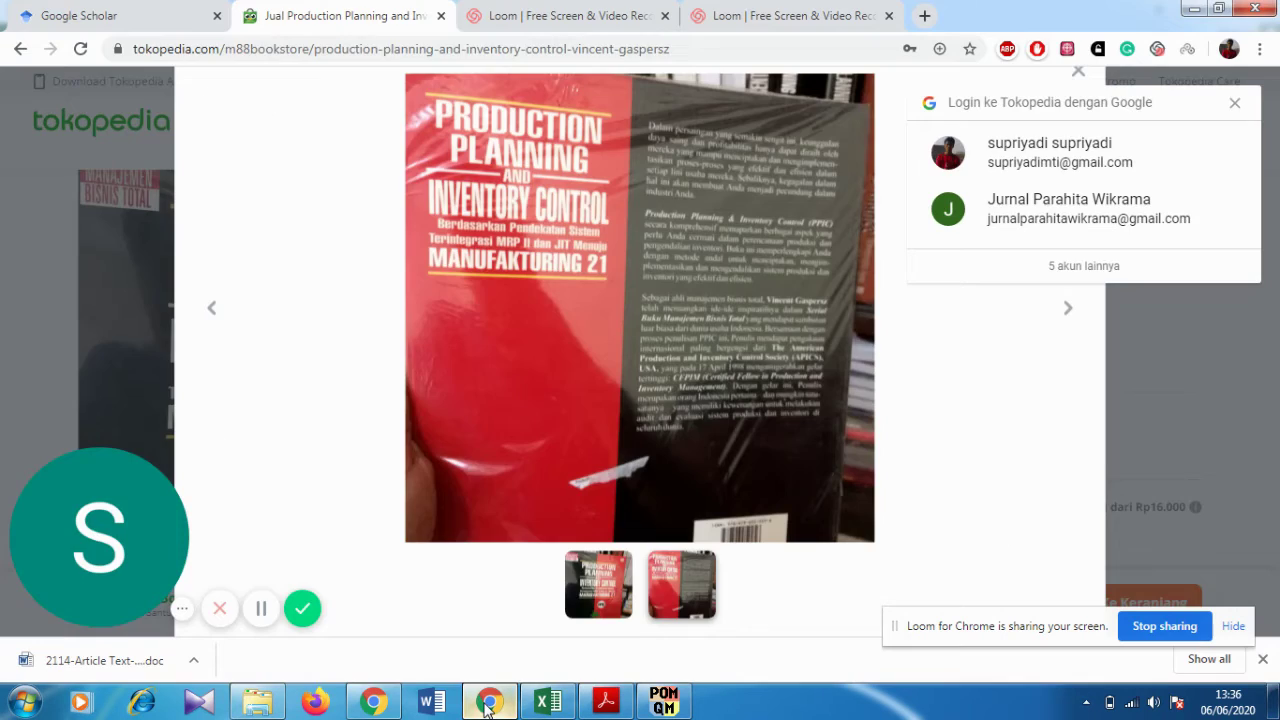
pyautogui.click(170, 16)
pyautogui.click(432, 263)
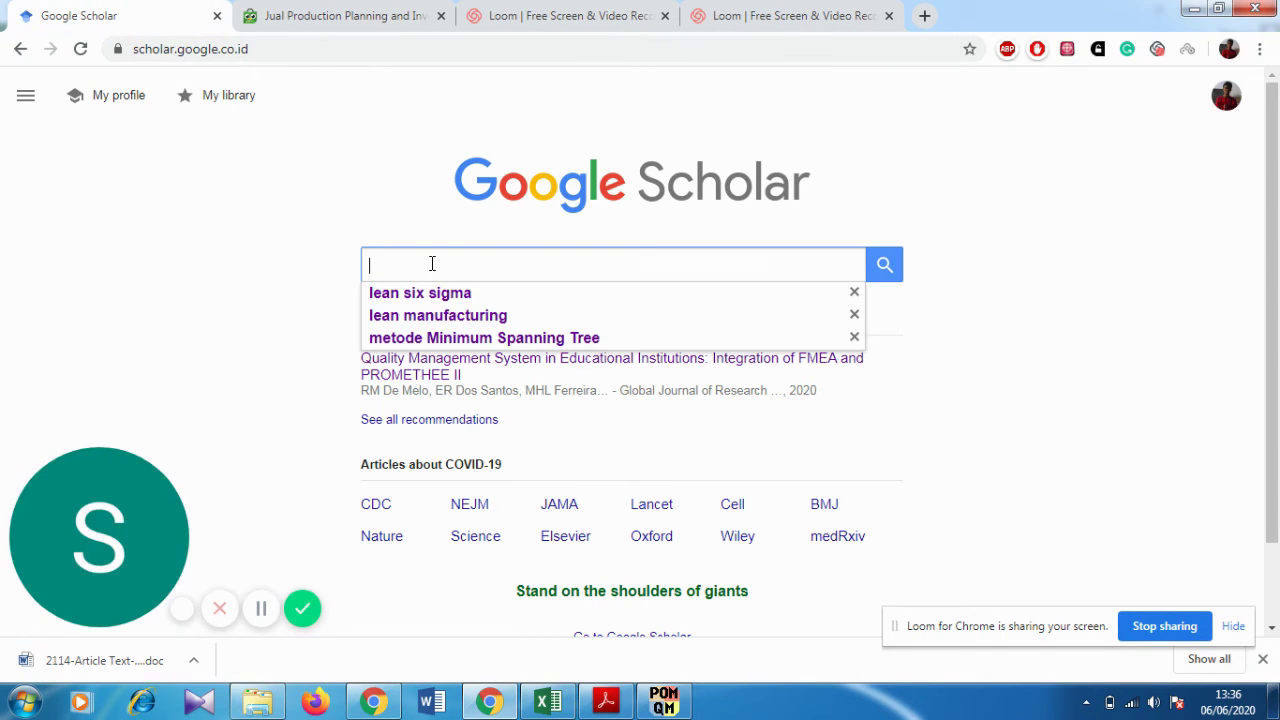
pyautogui.write('pera')
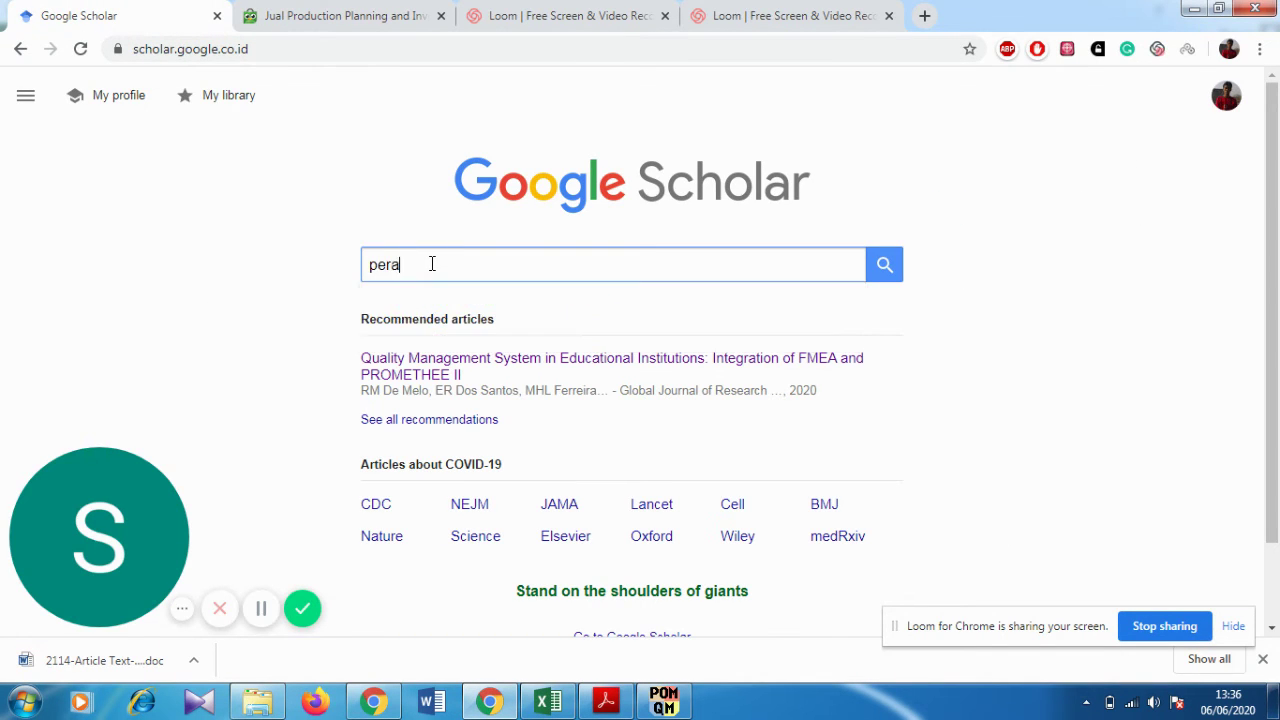
pyautogui.write('malan bahan baku')
pyautogui.press('Return')
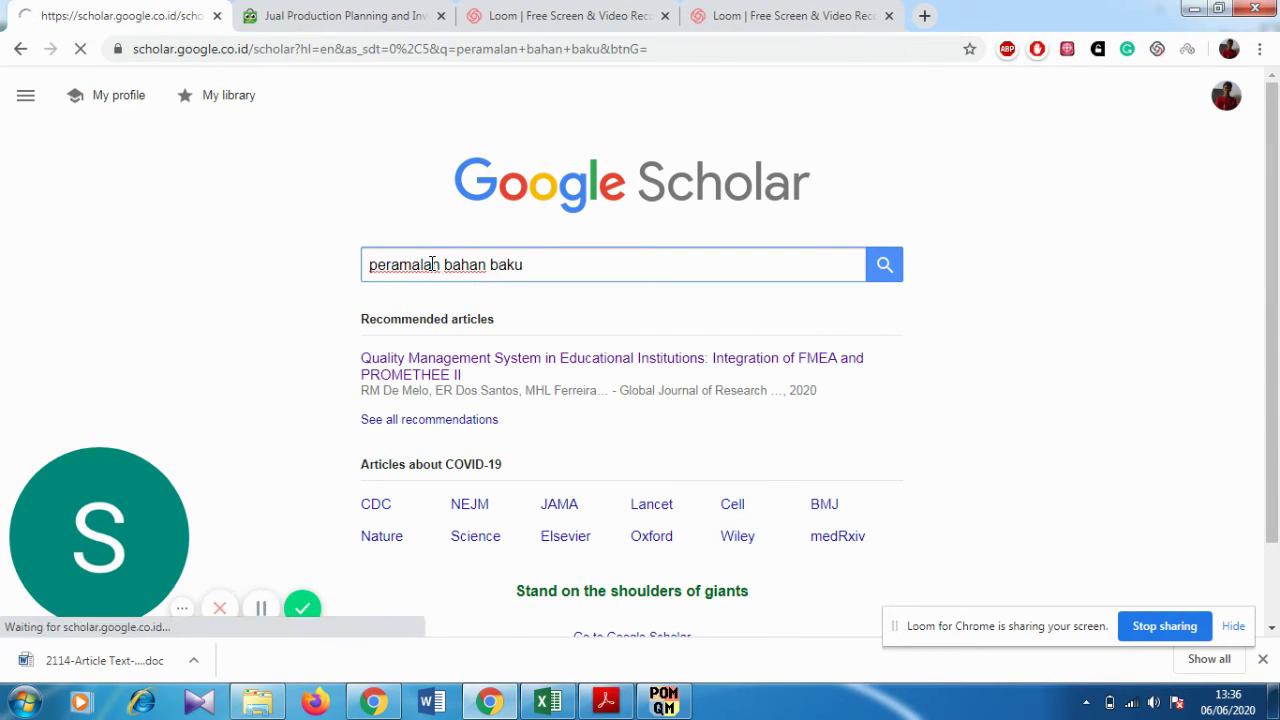
pyautogui.scroll(-1, 770, 270)
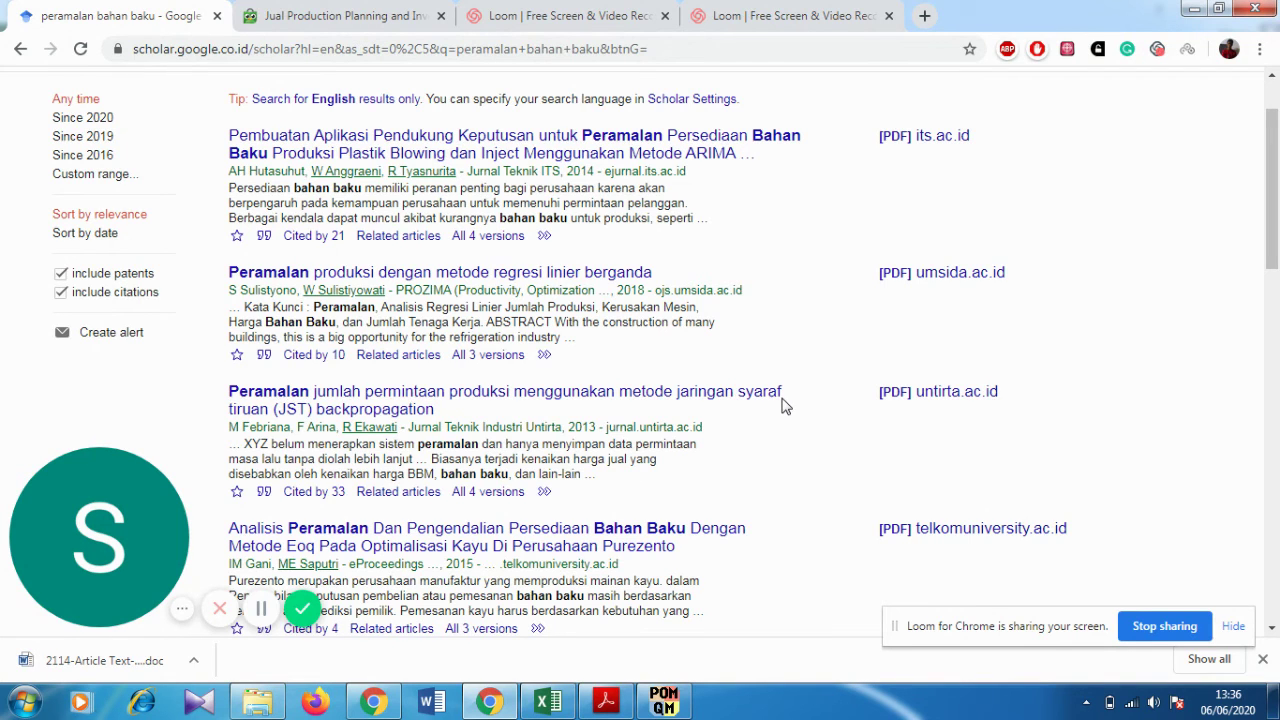
pyautogui.scroll(-2, 785, 406)
pyautogui.scroll(-2, 785, 406)
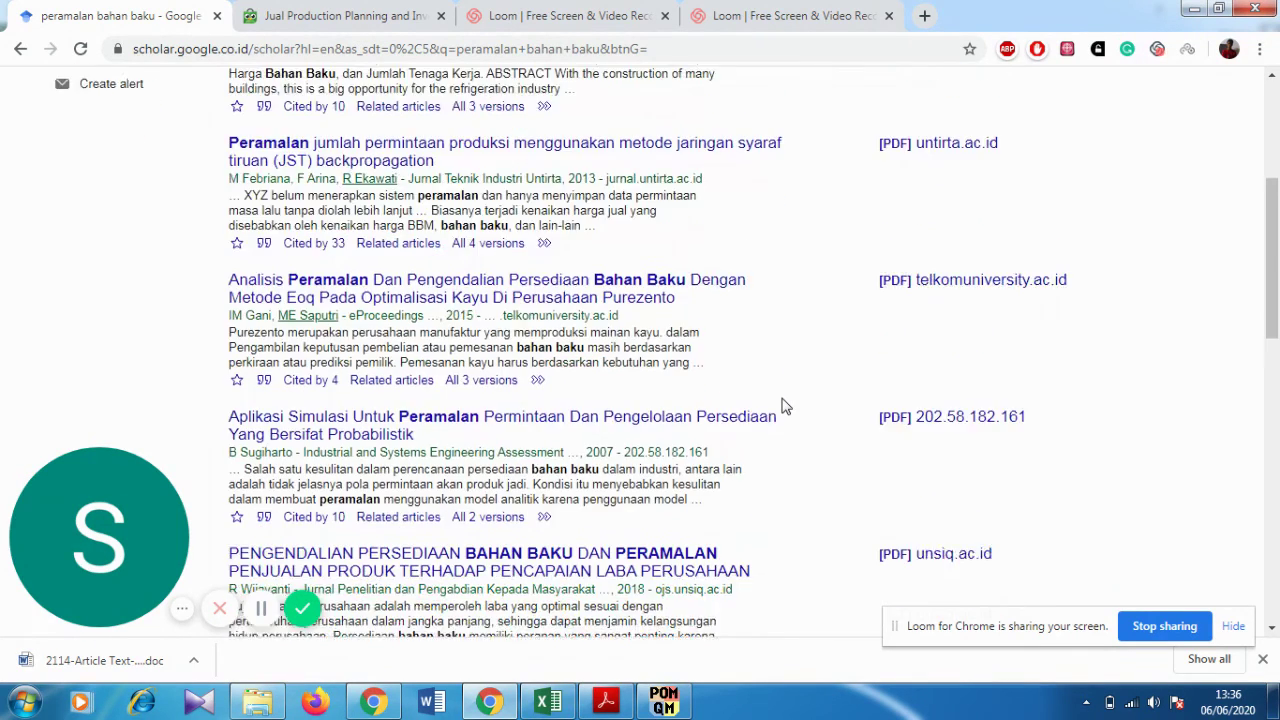
pyautogui.scroll(-1, 785, 406)
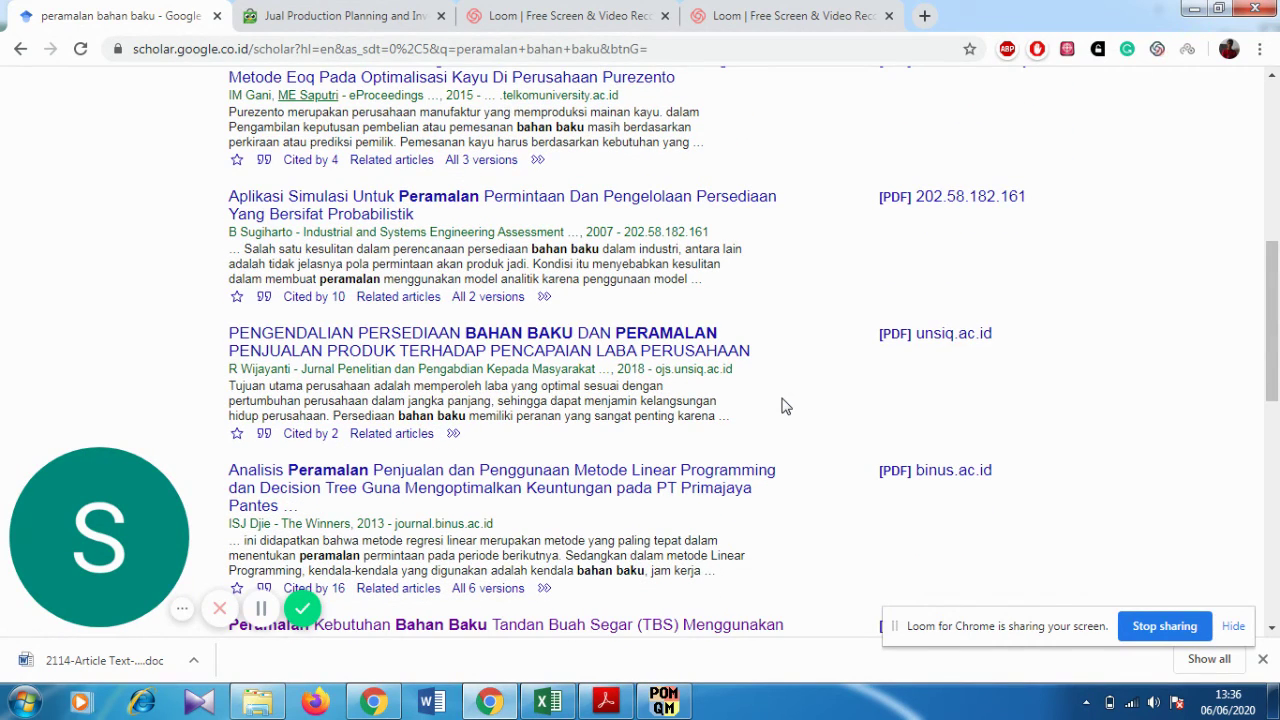
pyautogui.scroll(-3, 785, 406)
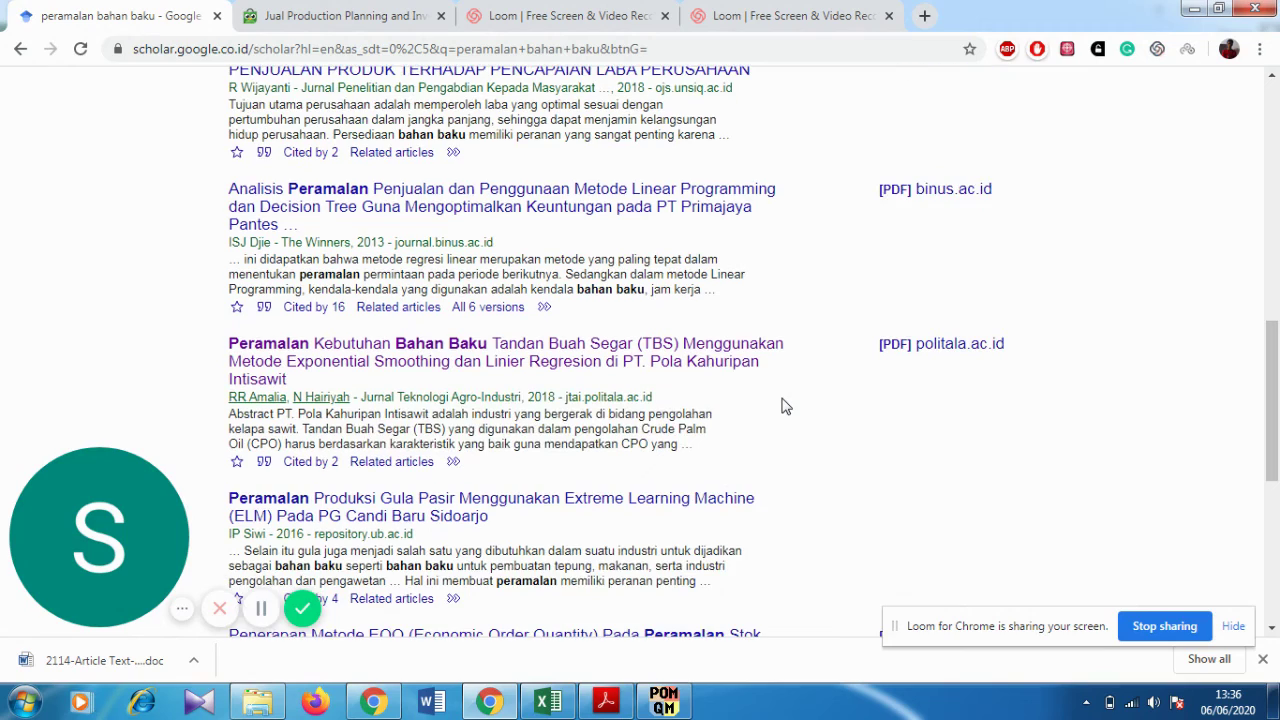
pyautogui.scroll(10, 483, 375)
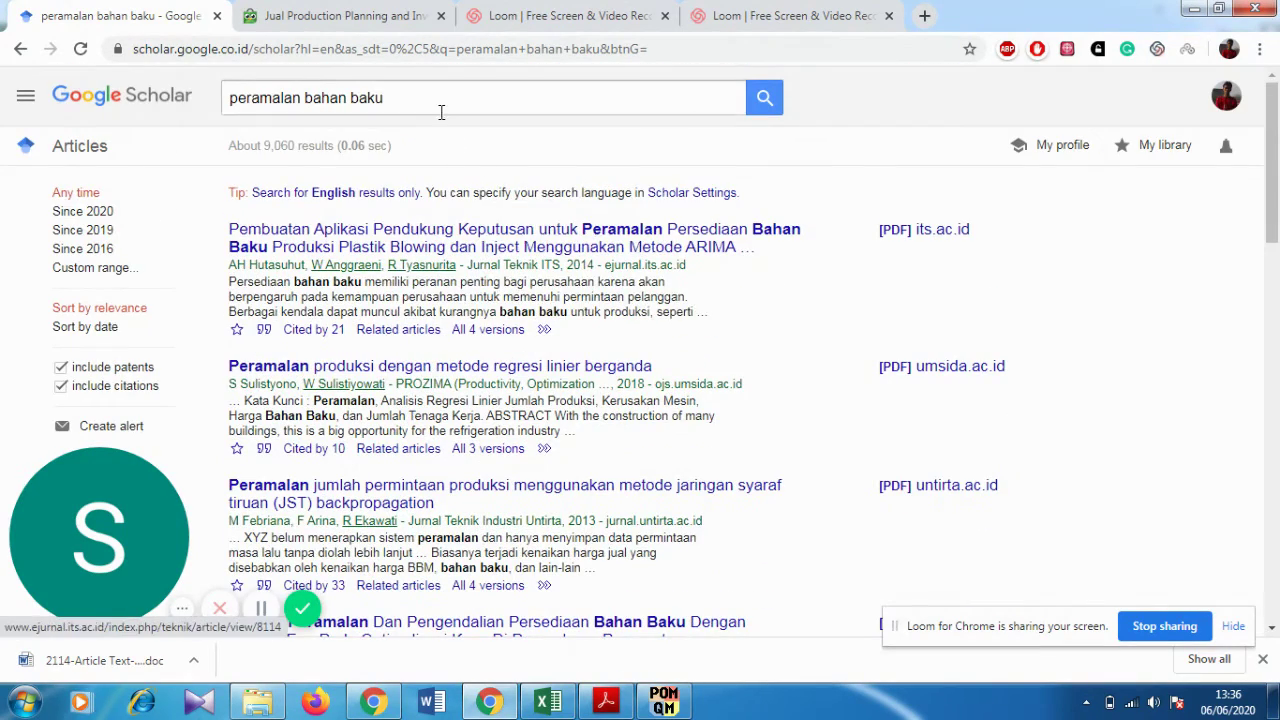
# Extend the Google Scholar search to "peramalan bahan baku dengan POM" and browse the articles through to the related searches
pyautogui.click(432, 95)
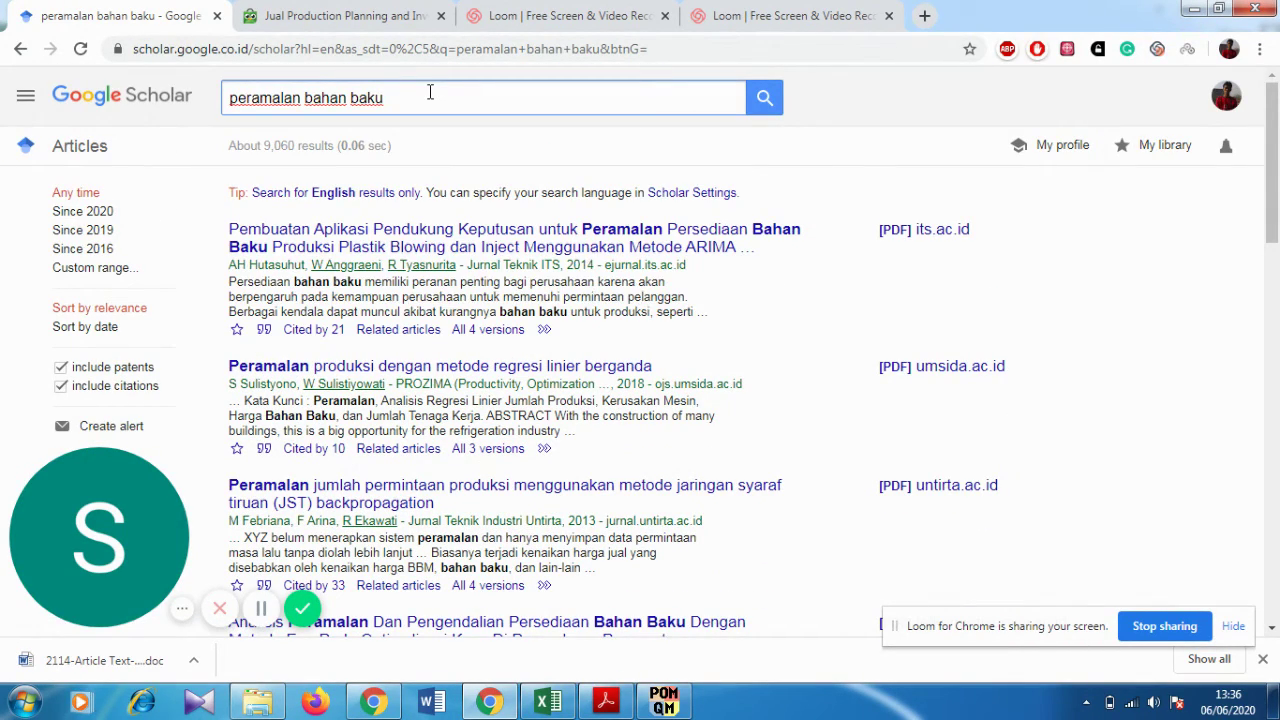
pyautogui.write('dengan ')
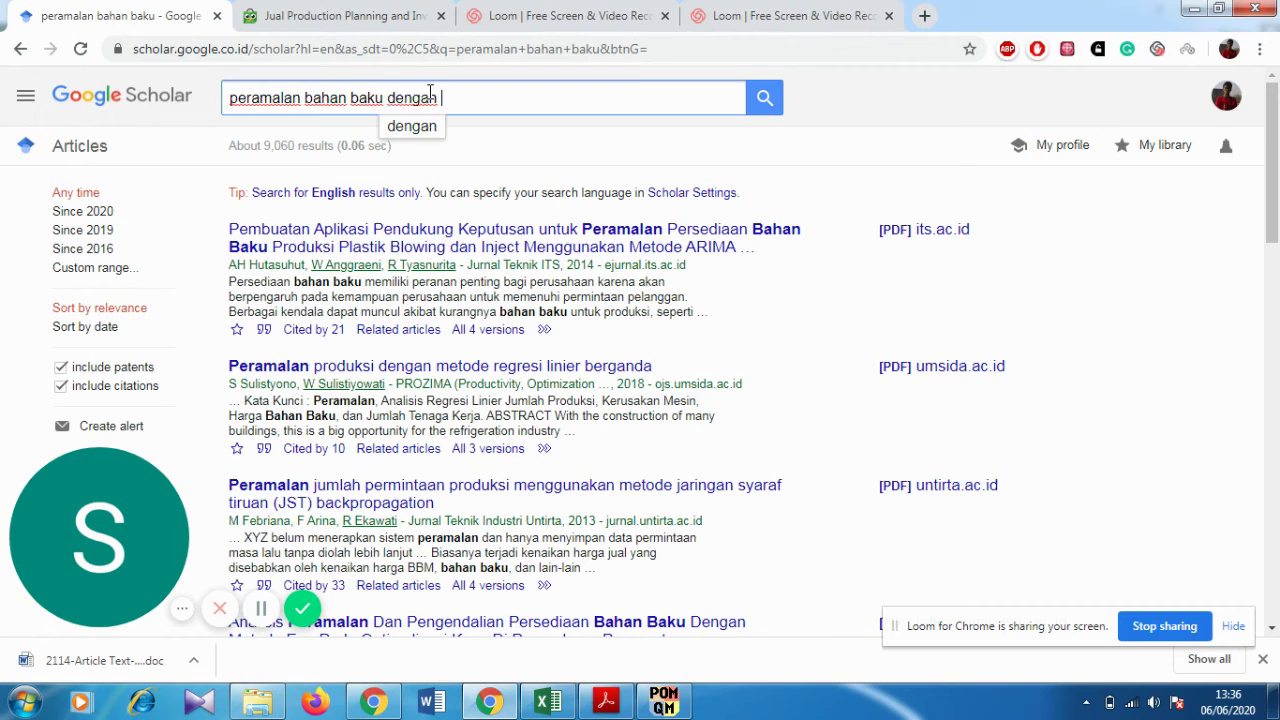
pyautogui.write('POM')
pyautogui.press('Return')
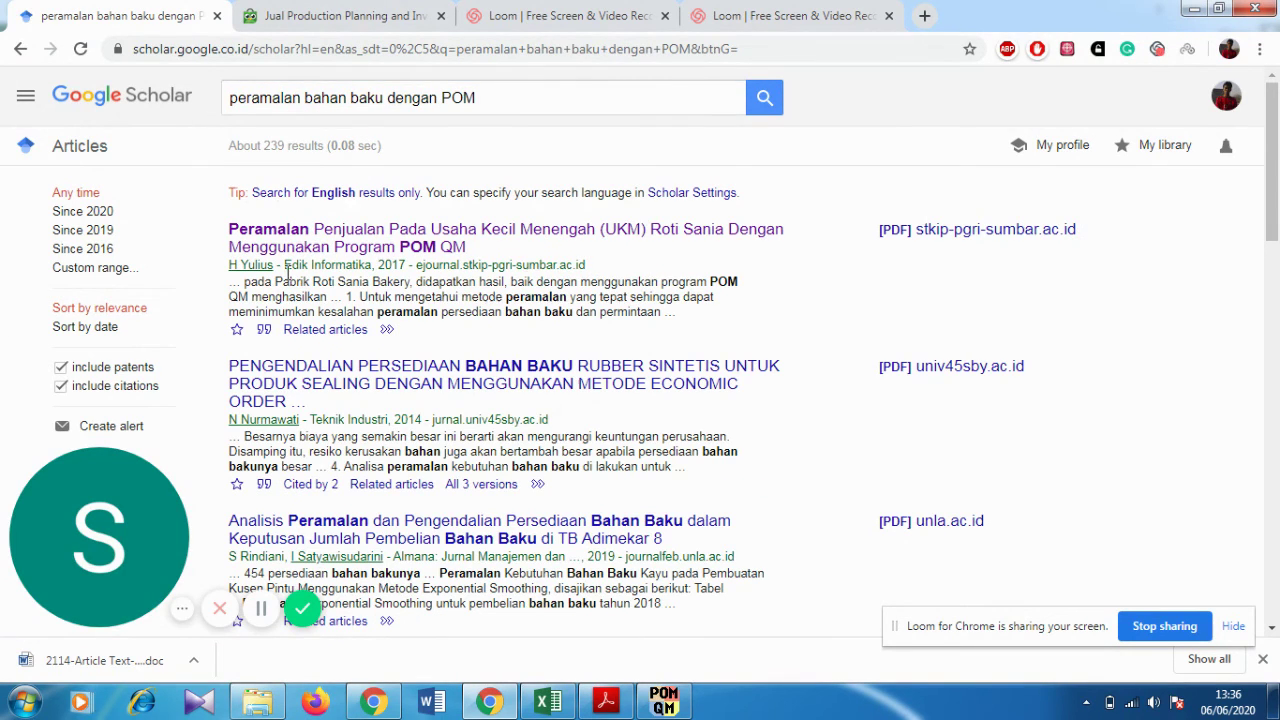
pyautogui.scroll(-3, 449, 258)
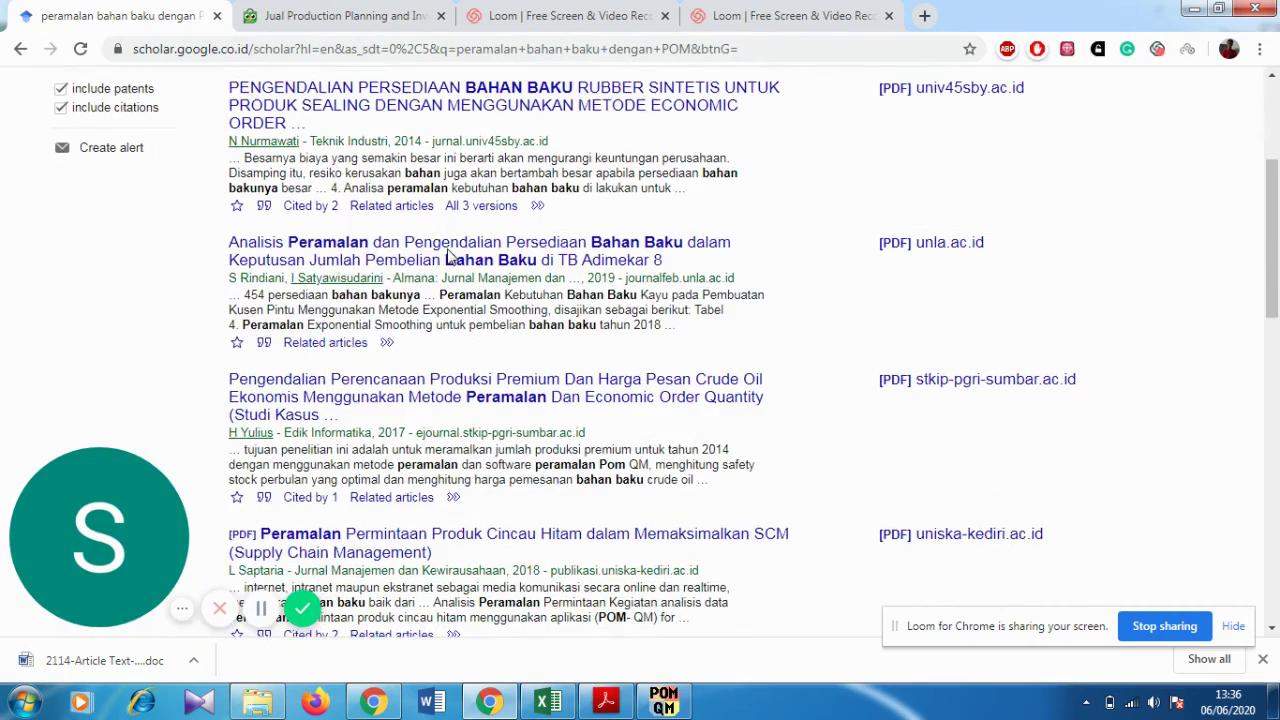
pyautogui.scroll(-2, 449, 258)
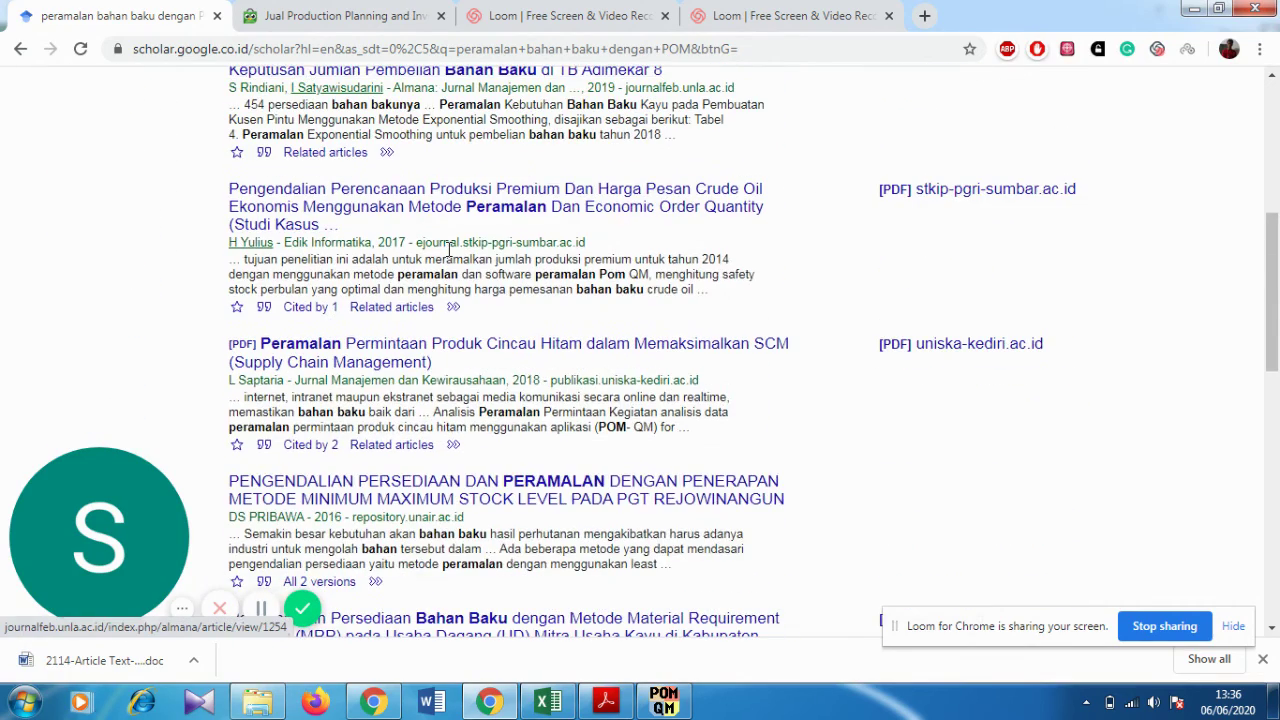
pyautogui.scroll(-1, 449, 250)
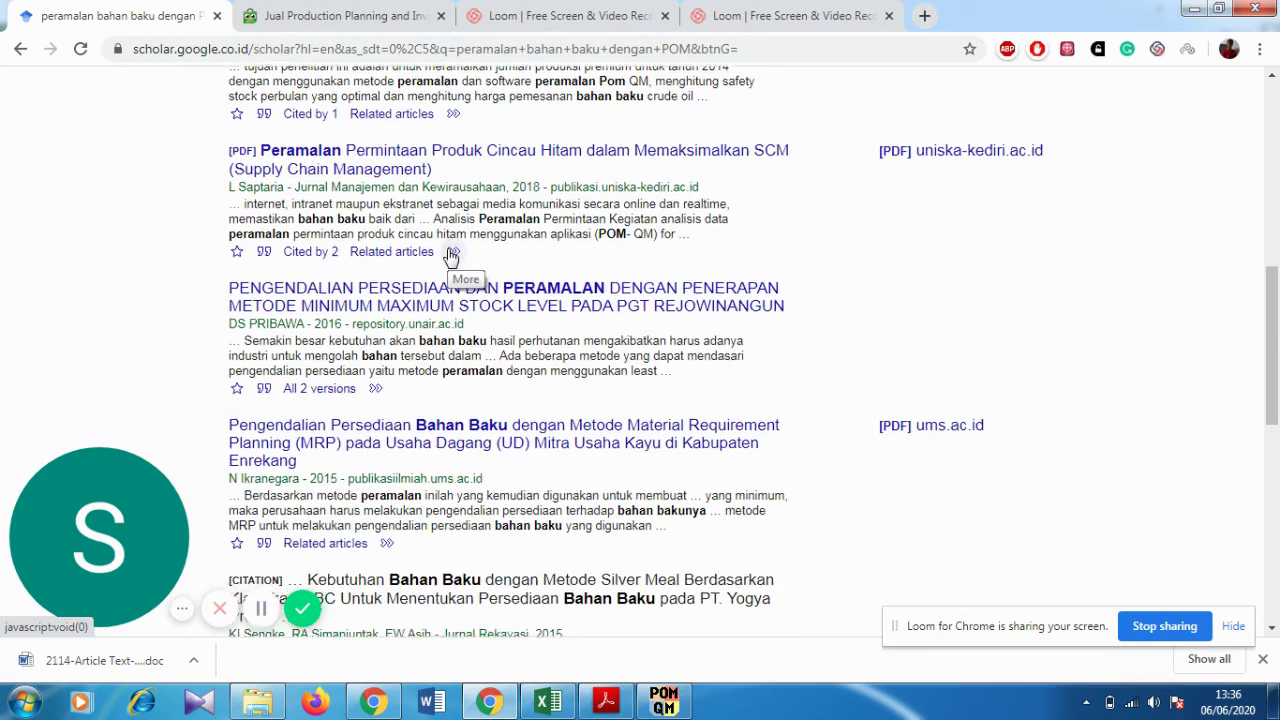
pyautogui.scroll(-3, 449, 258)
pyautogui.scroll(-4, 449, 258)
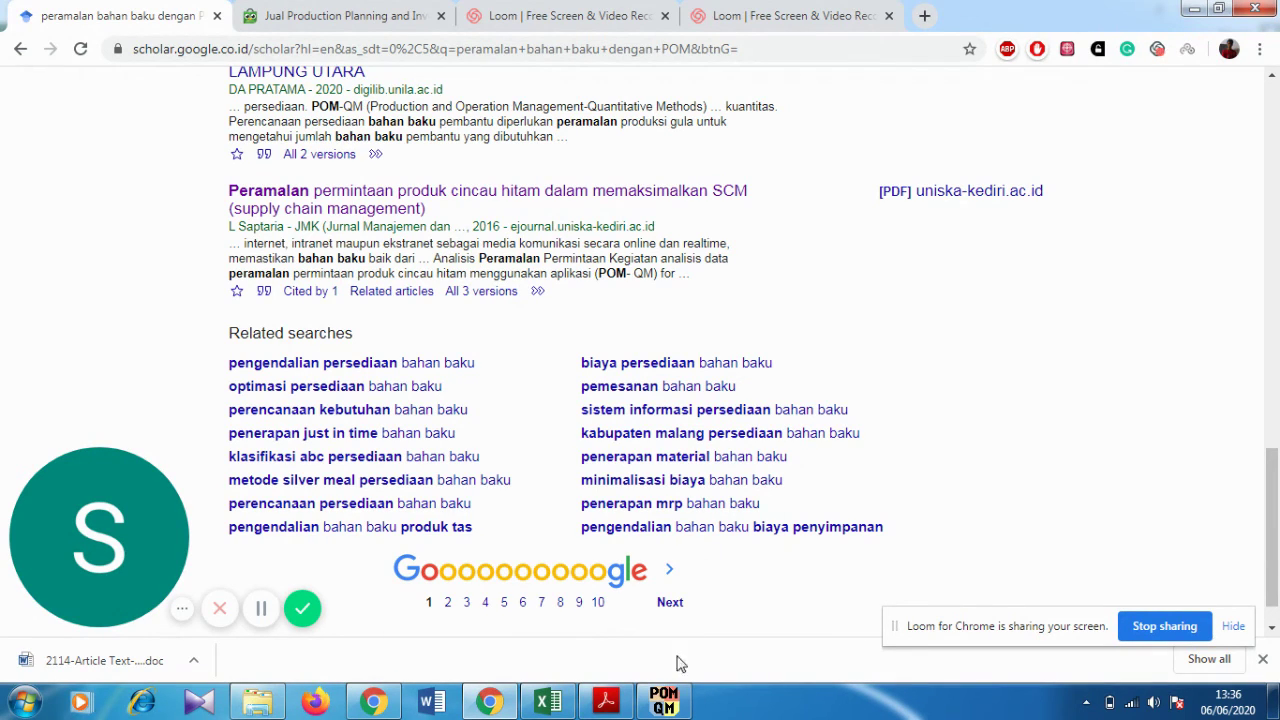
# Switch back to QM for Windows and look through the list of available modules
pyautogui.click(664, 700)
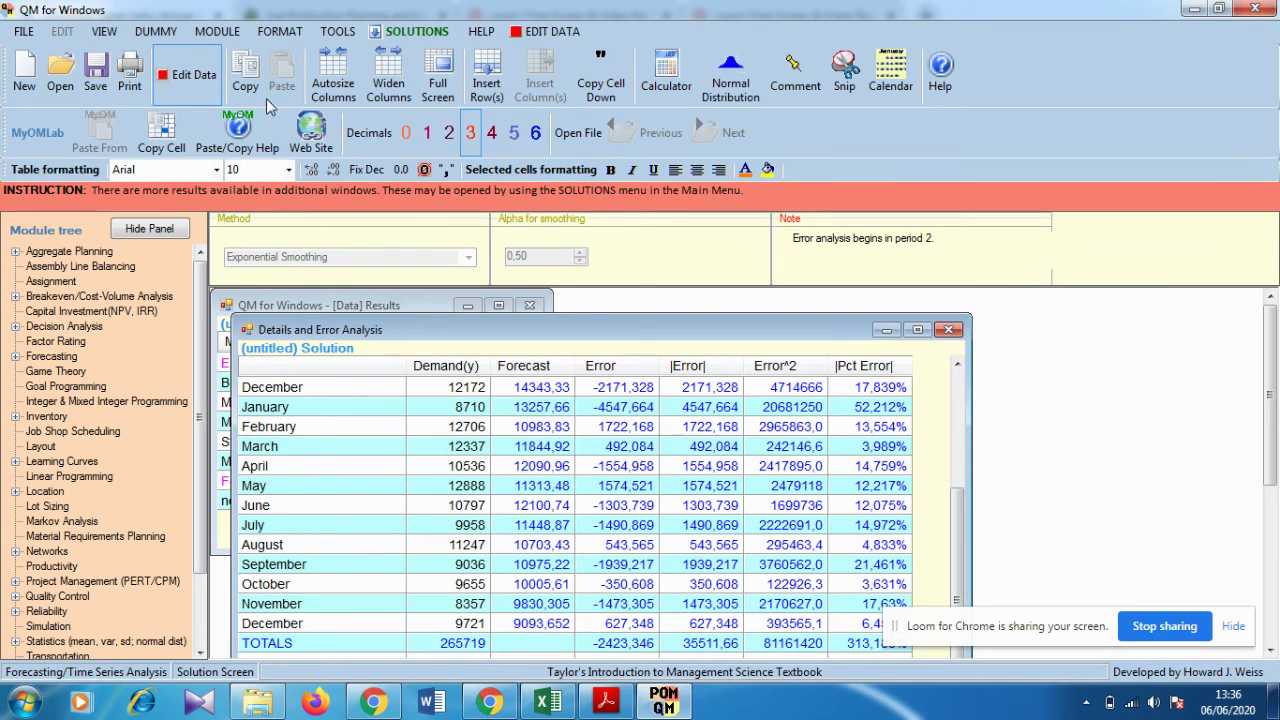
pyautogui.click(217, 31)
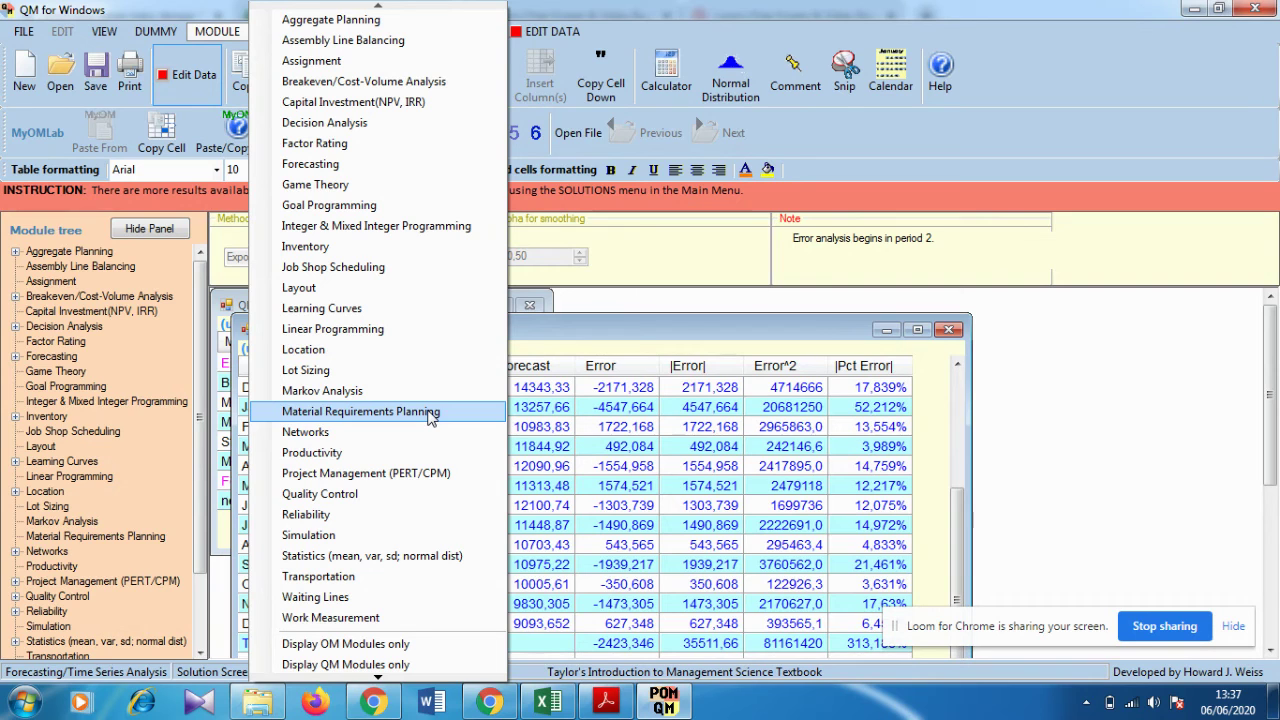
pyautogui.scroll(3, 315, 184)
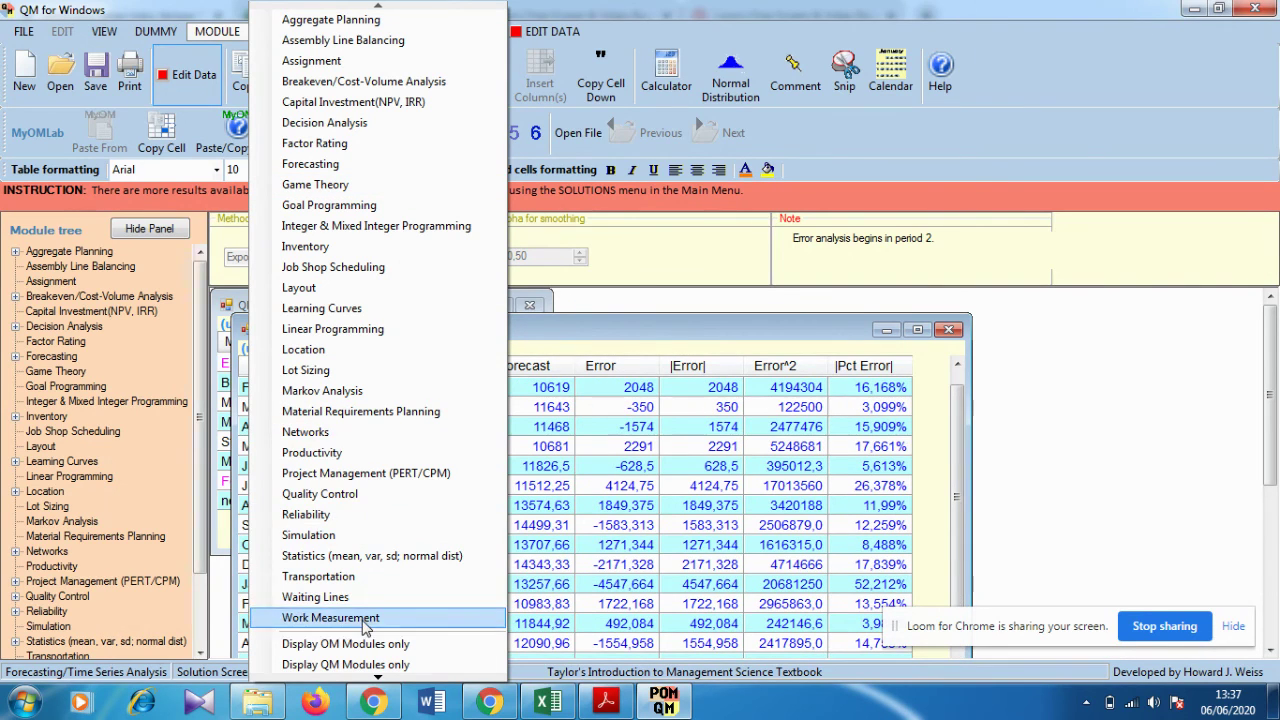